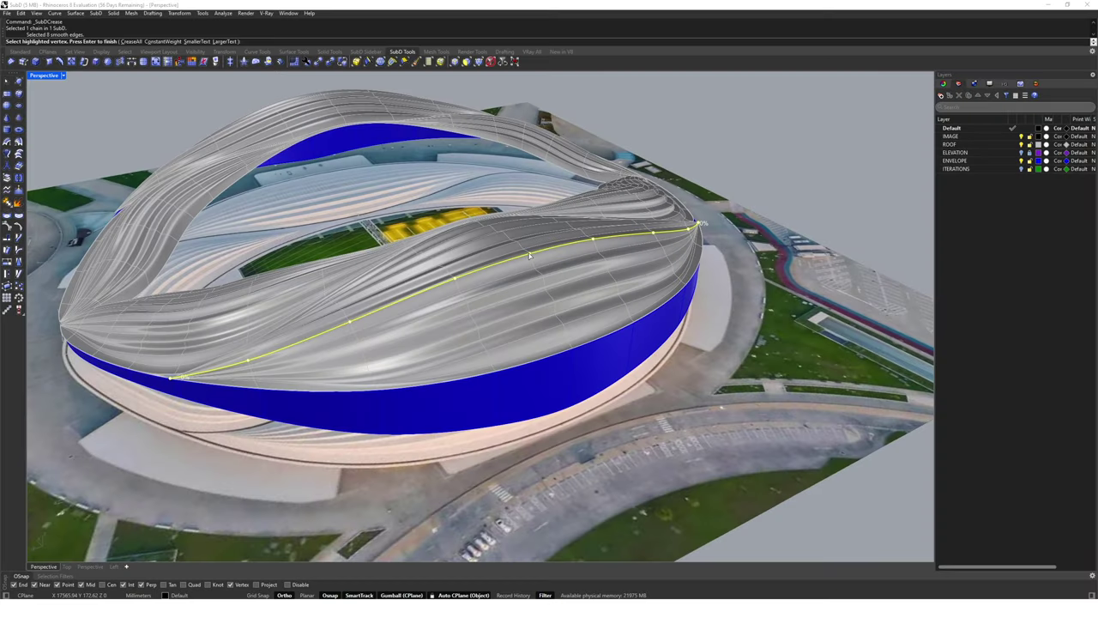
- Set the crease weight along the selected roof edge to 100 at the vertex mid-chain and 0 at the vertex near its lower end
{"action": "left_click", "coordinate": [529, 254]}
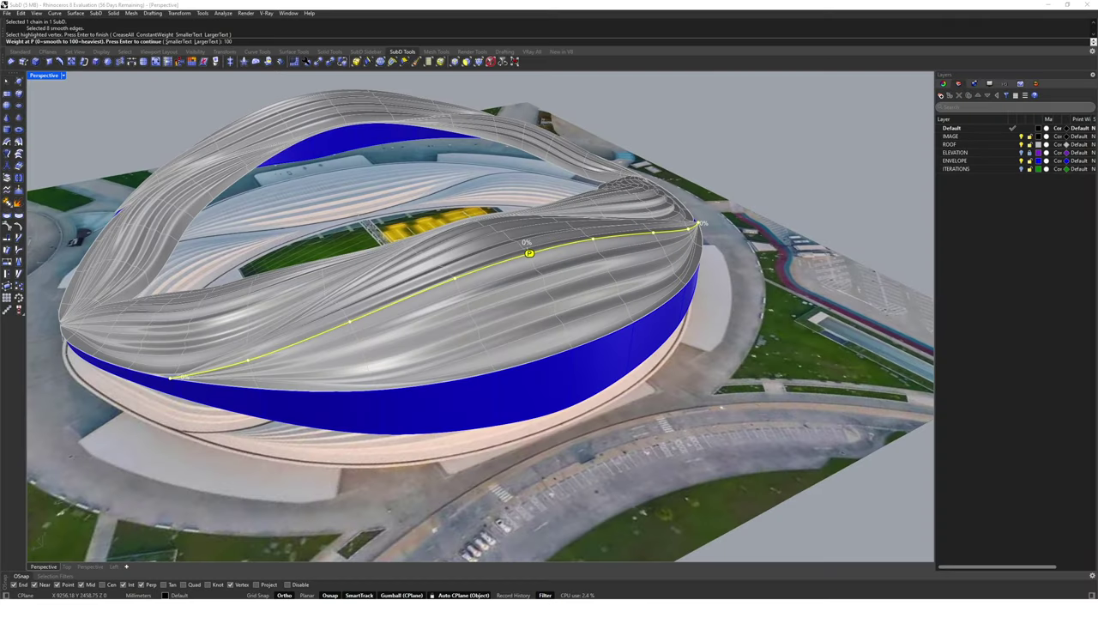
{"action": "key", "text": "Return"}
{"action": "right_click_drag", "start_coordinate": [529, 254], "coordinate": [379, 357]}
{"action": "left_click", "coordinate": [310, 352]}
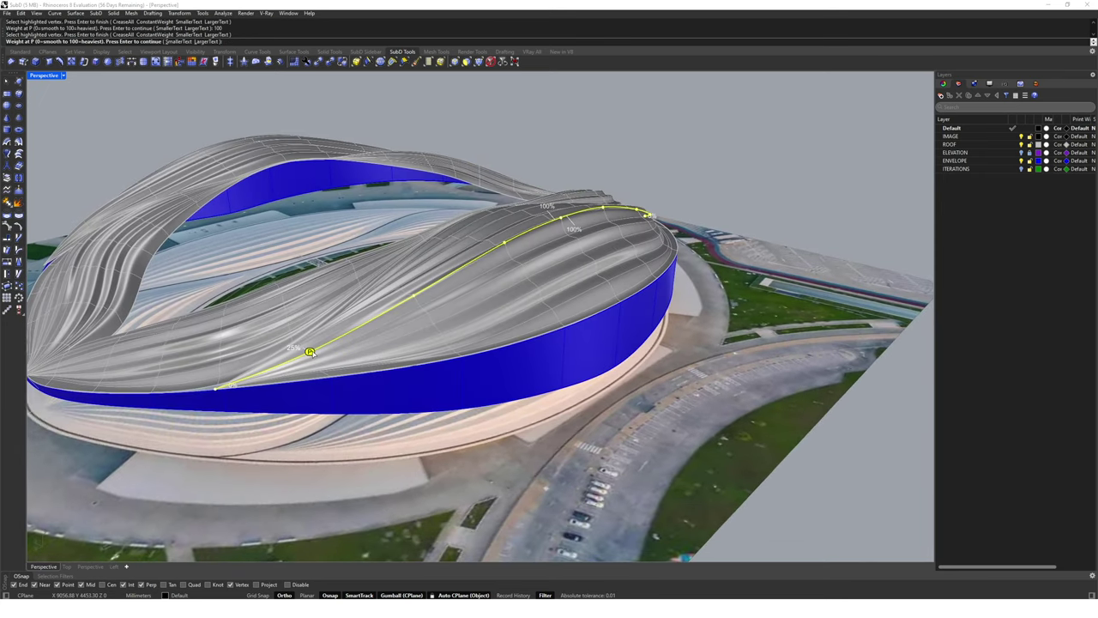
{"action": "type", "text": "0"}
{"action": "key", "text": "Return"}
{"action": "right_click_drag", "start_coordinate": [310, 352], "coordinate": [567, 342]}
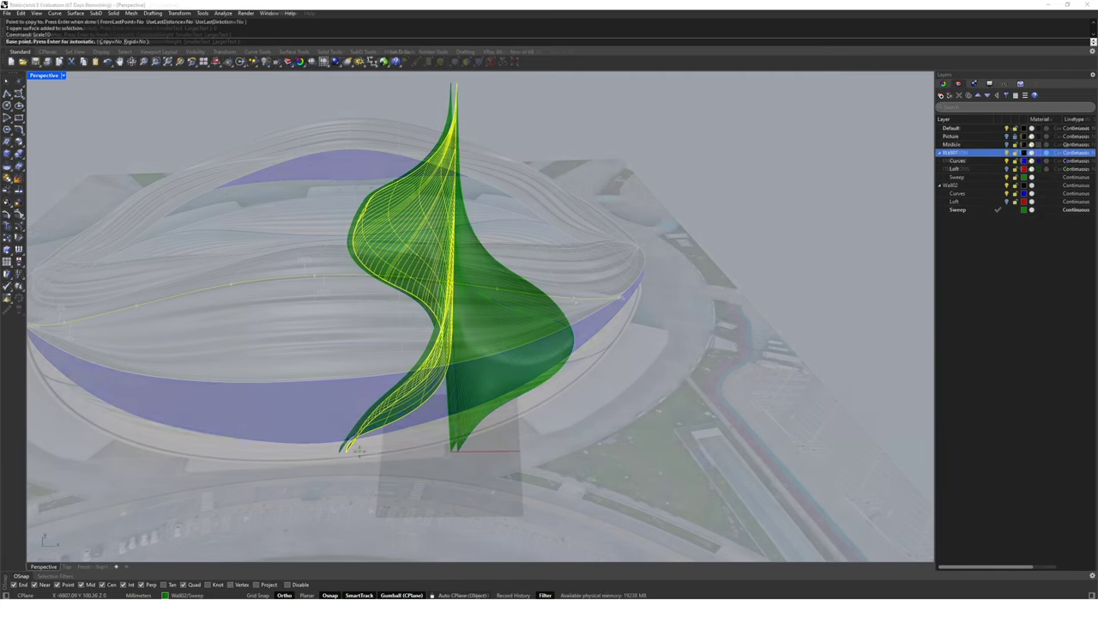
- Scale the selected wavy wall surface in one direction, picking the bottom corner of the other wall as base point and a reference point beside it
{"action": "right_click_drag", "start_coordinate": [429, 418], "coordinate": [398, 421]}
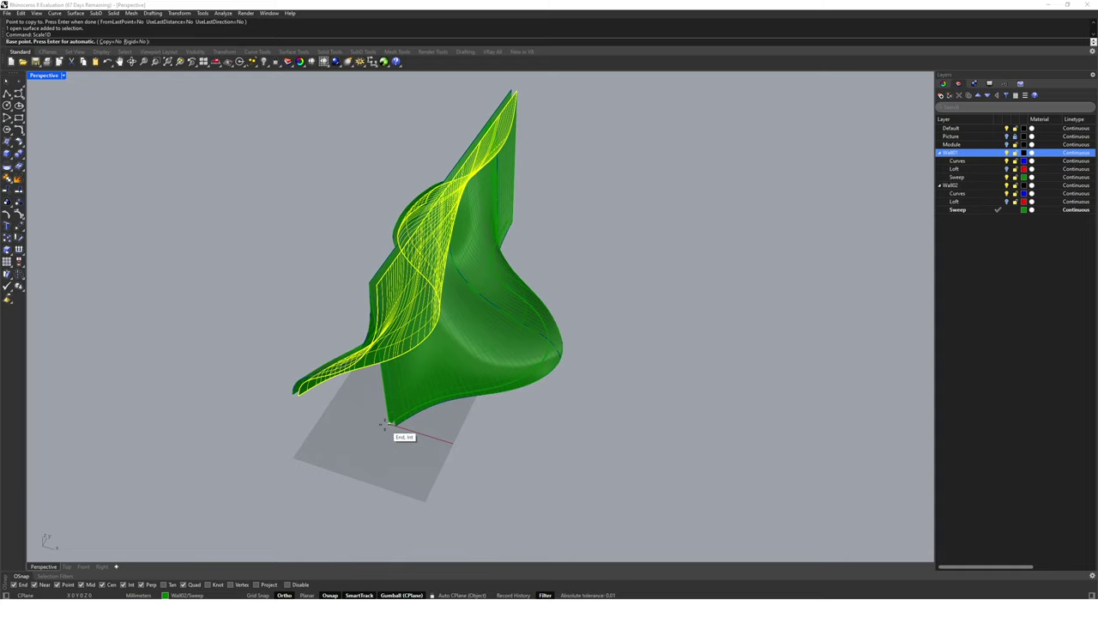
{"action": "left_click", "coordinate": [387, 421]}
{"action": "left_click", "coordinate": [246, 433]}
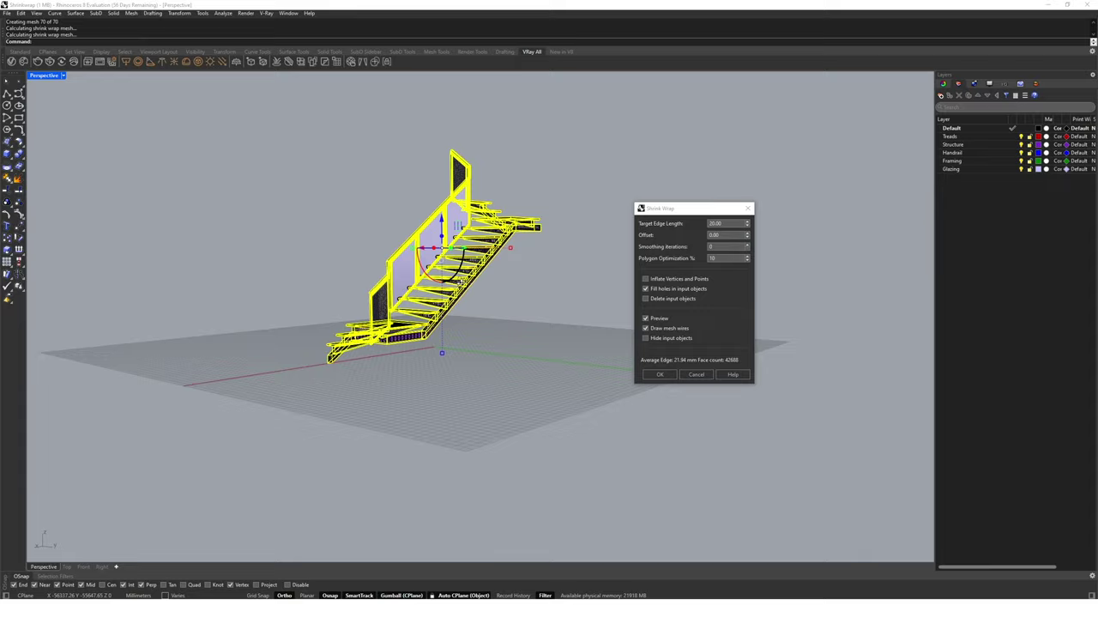
- Shrink-wrap the staircase with a target edge length of 20 mm and polygon optimization of 10%, and move the resulting mesh aside
{"action": "right_click_drag", "start_coordinate": [515, 386], "coordinate": [477, 307]}
{"action": "left_click", "coordinate": [660, 375]}
{"action": "left_click_drag", "start_coordinate": [472, 304], "coordinate": [207, 252]}
{"action": "left_click", "coordinate": [311, 304]}
{"action": "right_click_drag", "start_coordinate": [311, 305], "coordinate": [380, 348]}
{"action": "scroll", "coordinate": [390, 350], "scroll_direction": "down", "scroll_amount": 2}
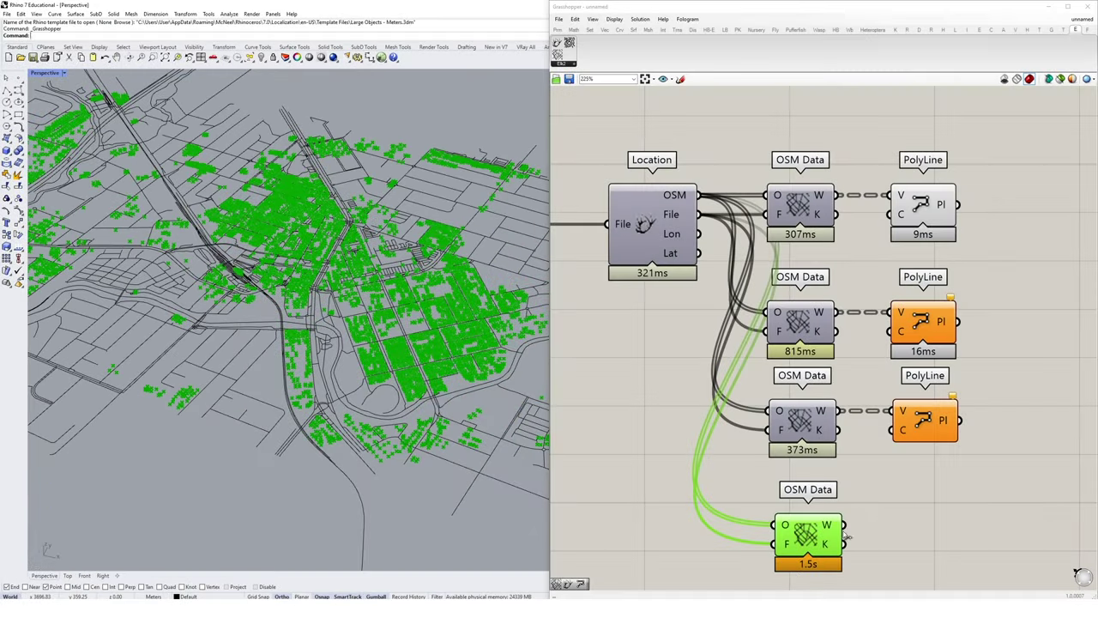
- Turn on Create 3D Buildings for the building-type OSM Data component, and inspect the building masses in the perspective view
{"action": "right_click", "coordinate": [796, 477]}
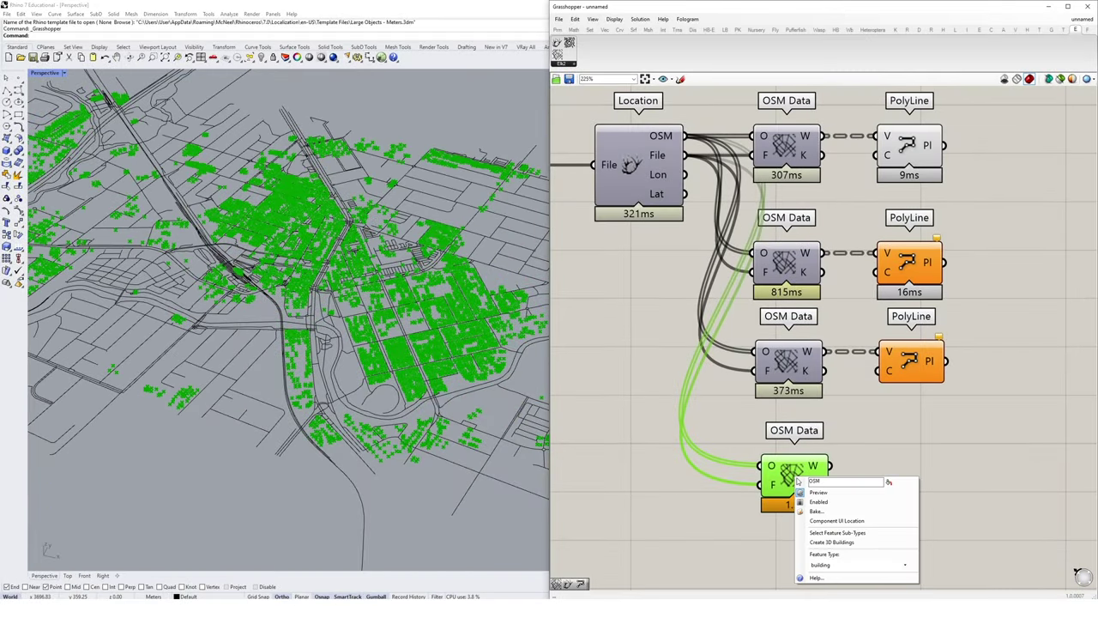
{"action": "left_click", "coordinate": [860, 543]}
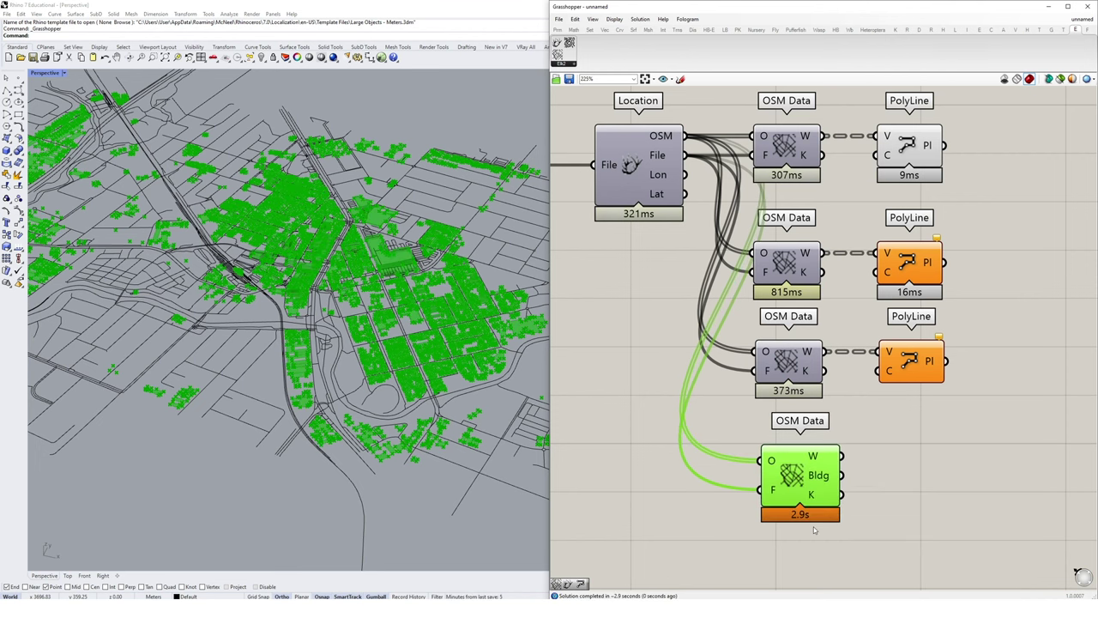
{"action": "left_click", "coordinate": [863, 471]}
{"action": "right_click_drag", "start_coordinate": [240, 373], "coordinate": [360, 283]}
{"action": "scroll", "coordinate": [405, 251], "scroll_direction": "up", "scroll_amount": 10}
{"action": "left_click", "coordinate": [798, 476]}
{"action": "left_click", "coordinate": [676, 429]}
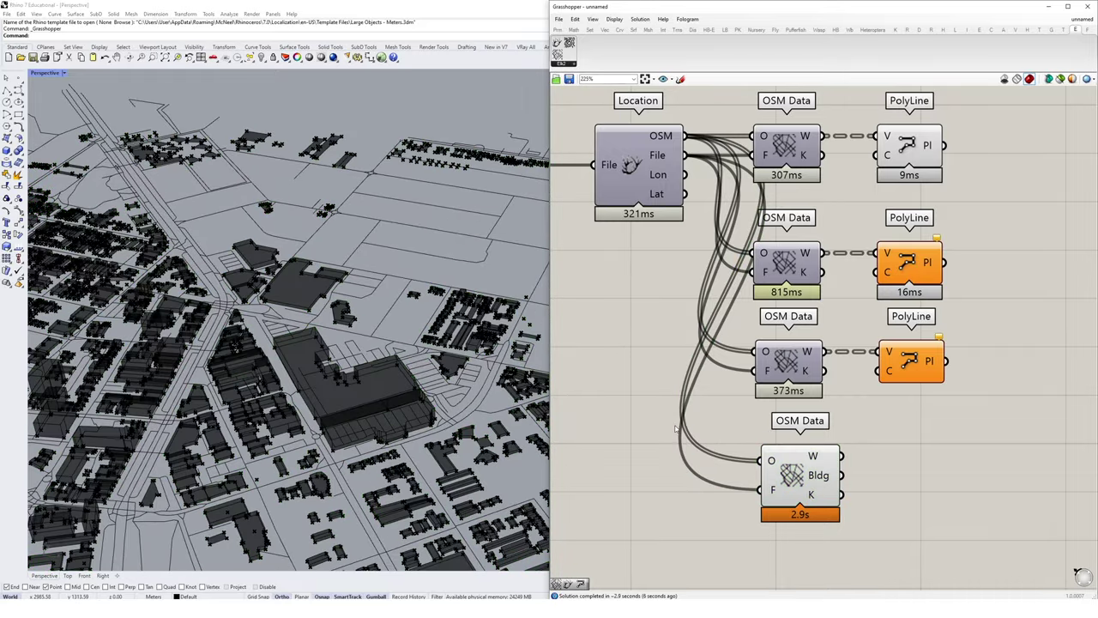
{"action": "right_click_drag", "start_coordinate": [369, 361], "coordinate": [347, 353]}
{"action": "scroll", "coordinate": [277, 338], "scroll_direction": "up", "scroll_amount": 5}
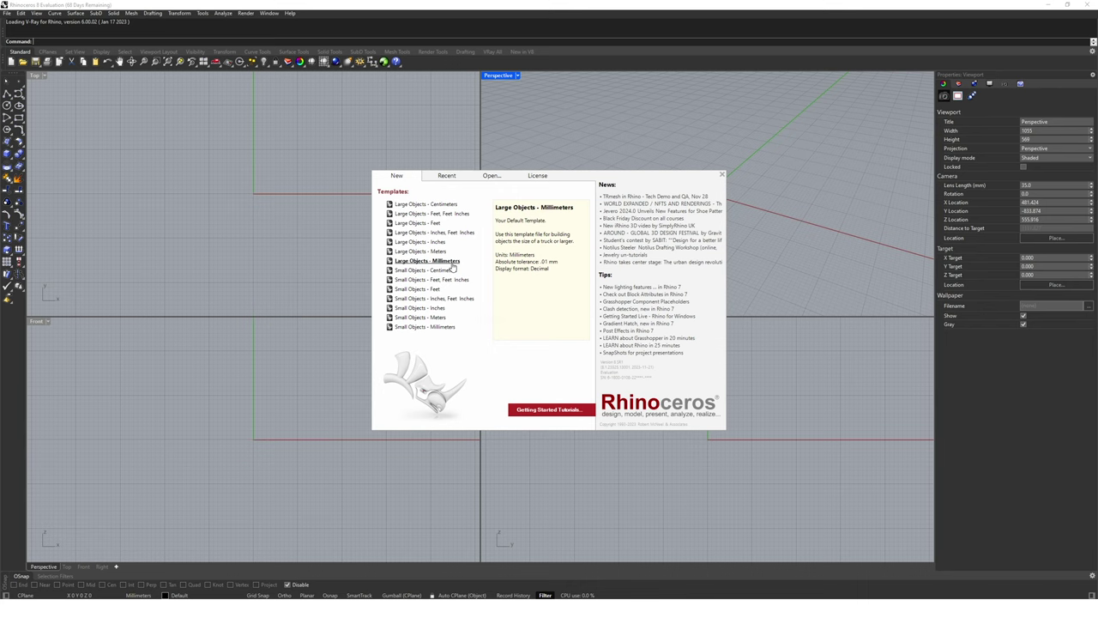
- Start a new Rhino model from the Large Objects - Millimeters template
{"action": "left_click", "coordinate": [452, 266]}
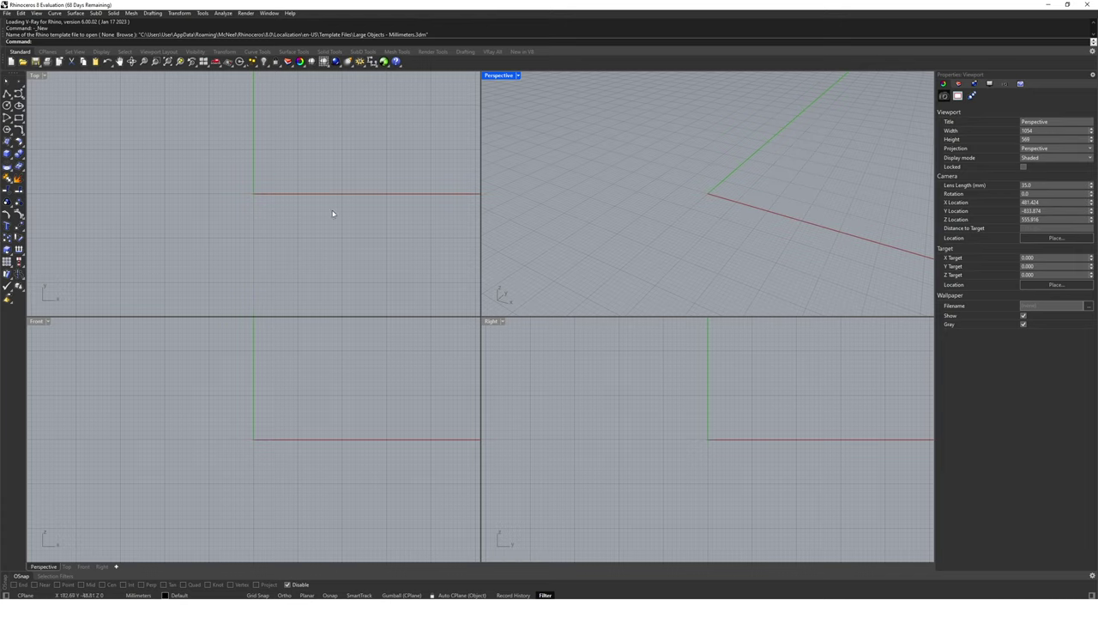
- Look through the layer, rendering, display, named view and help settings, ending on the Perspective viewport's properties
{"action": "left_click", "coordinate": [269, 14]}
{"action": "mouse_move", "coordinate": [278, 24]}
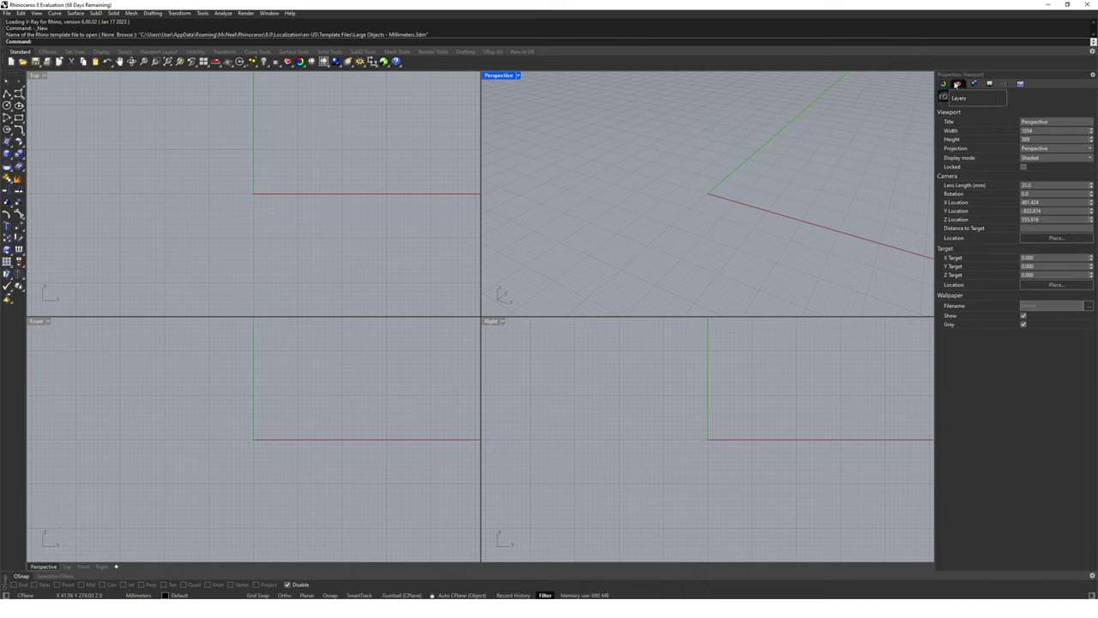
{"action": "left_click", "coordinate": [957, 84]}
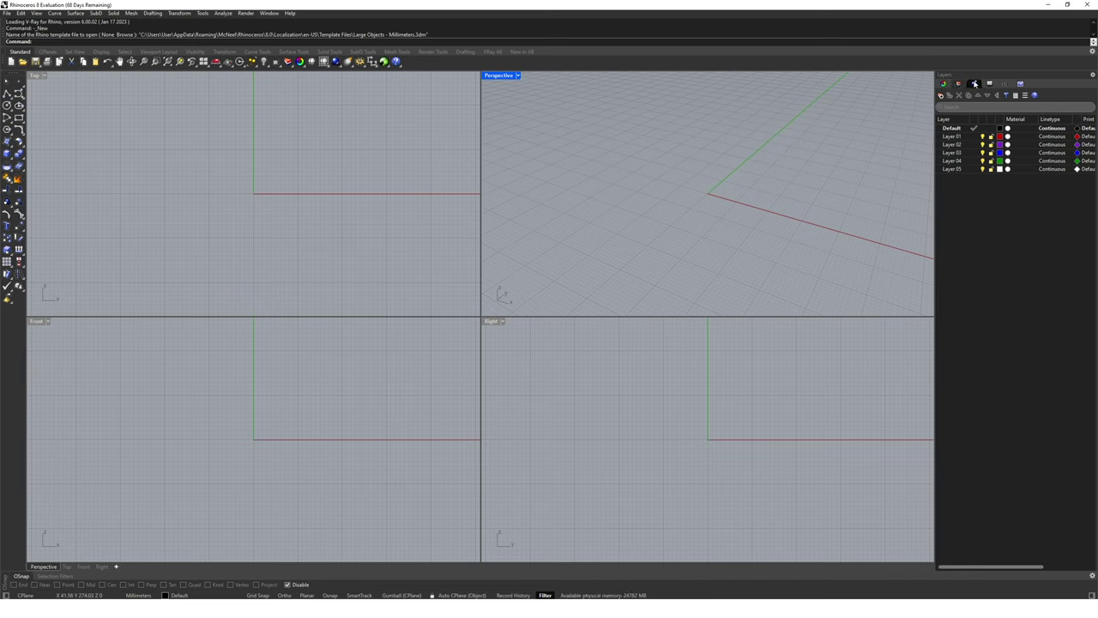
{"action": "left_click", "coordinate": [974, 83]}
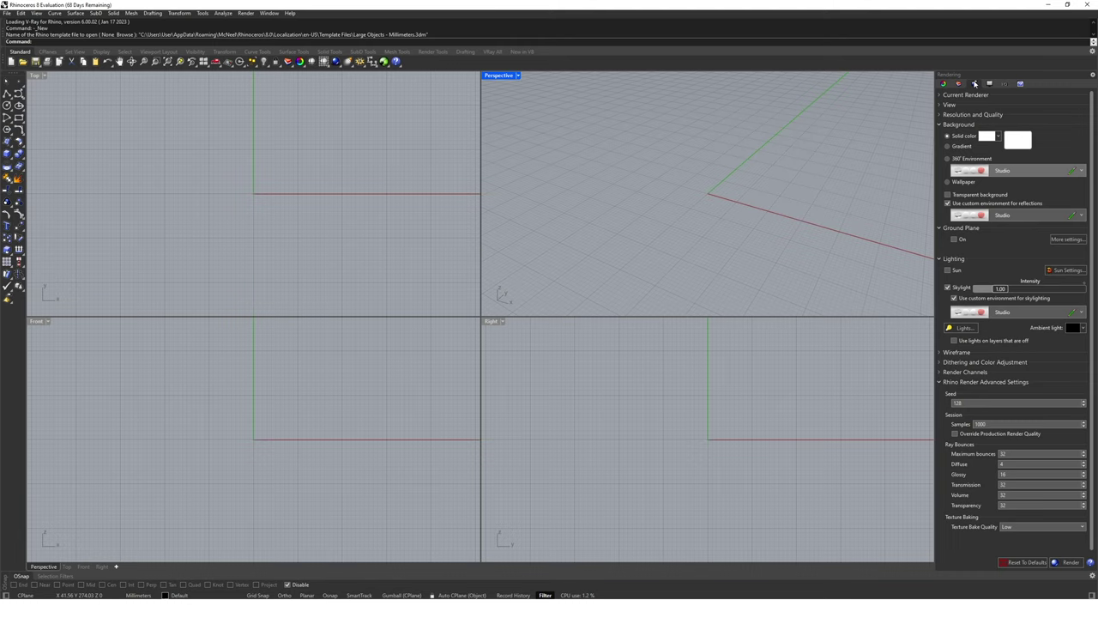
{"action": "left_click", "coordinate": [990, 83]}
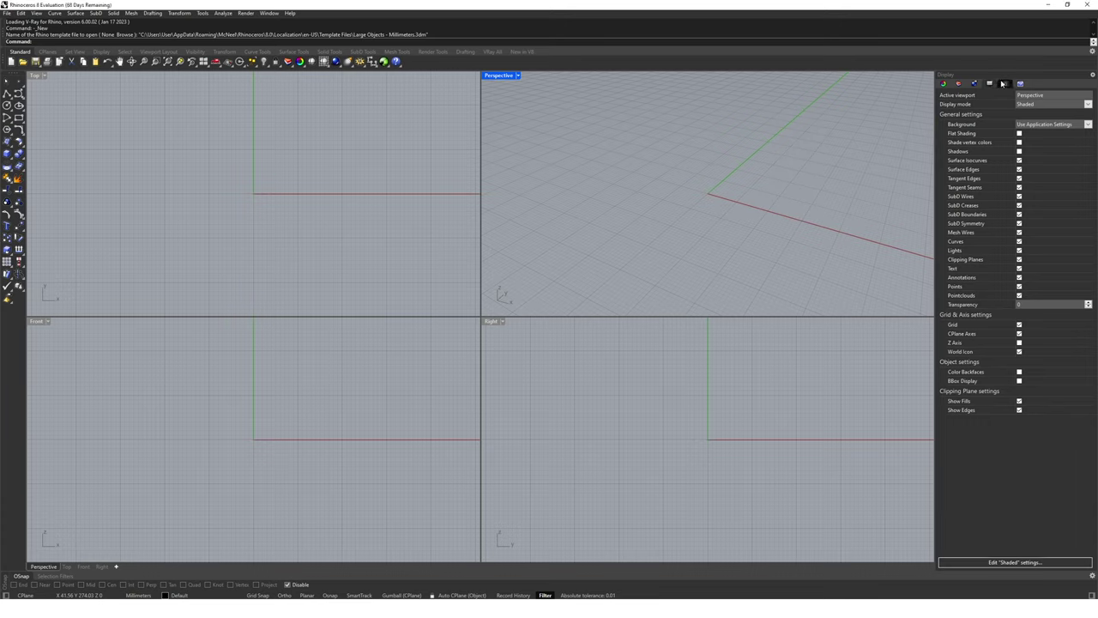
{"action": "left_click", "coordinate": [1001, 83]}
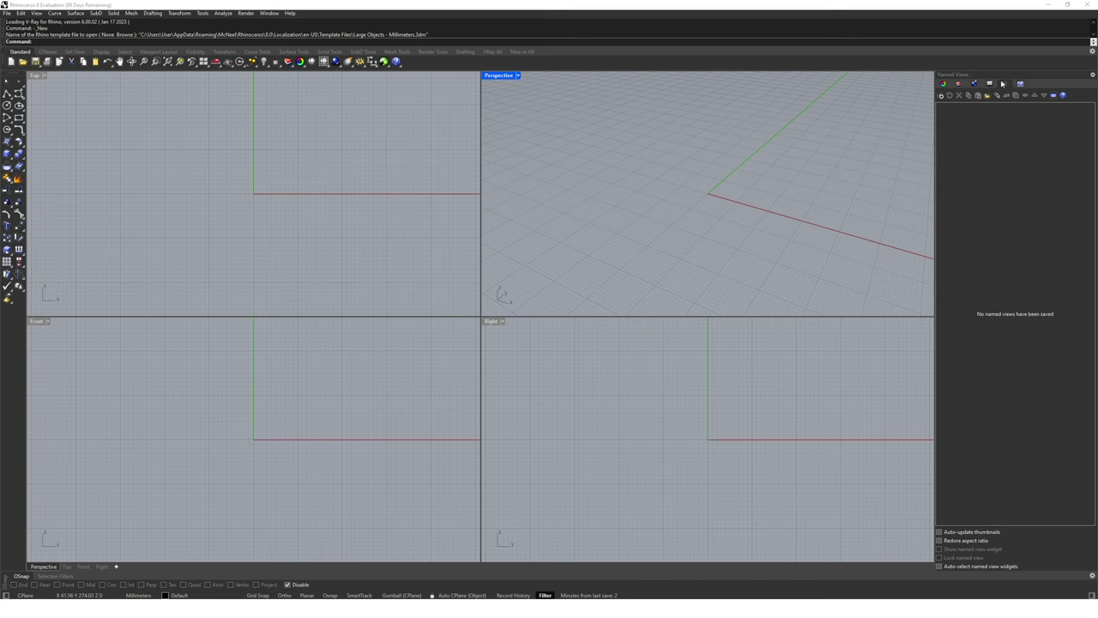
{"action": "left_click", "coordinate": [1020, 83]}
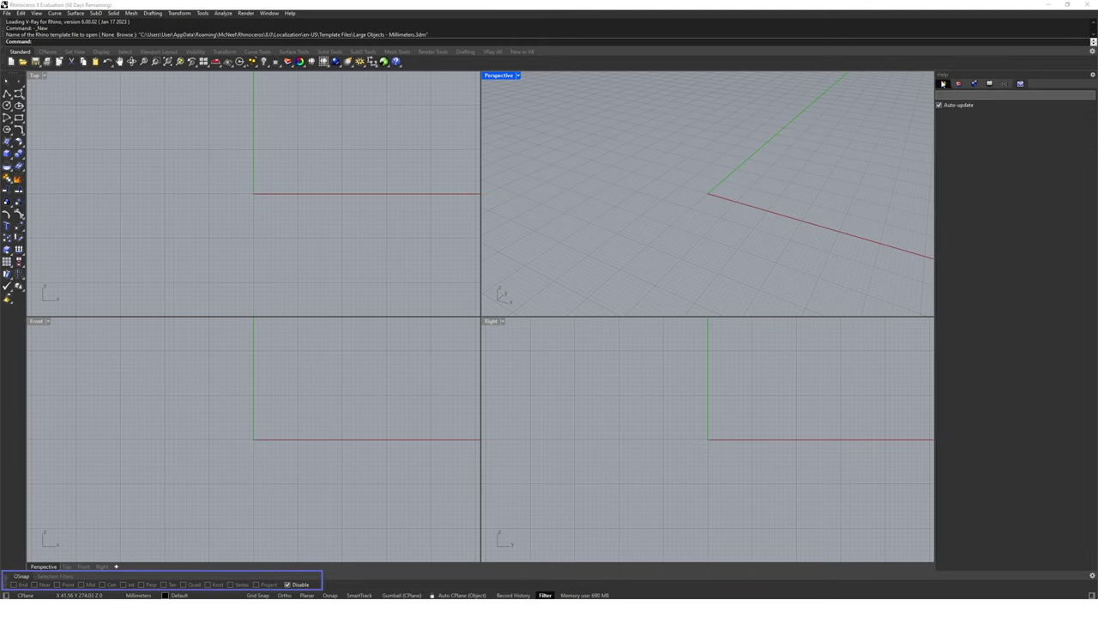
{"action": "left_click", "coordinate": [943, 83]}
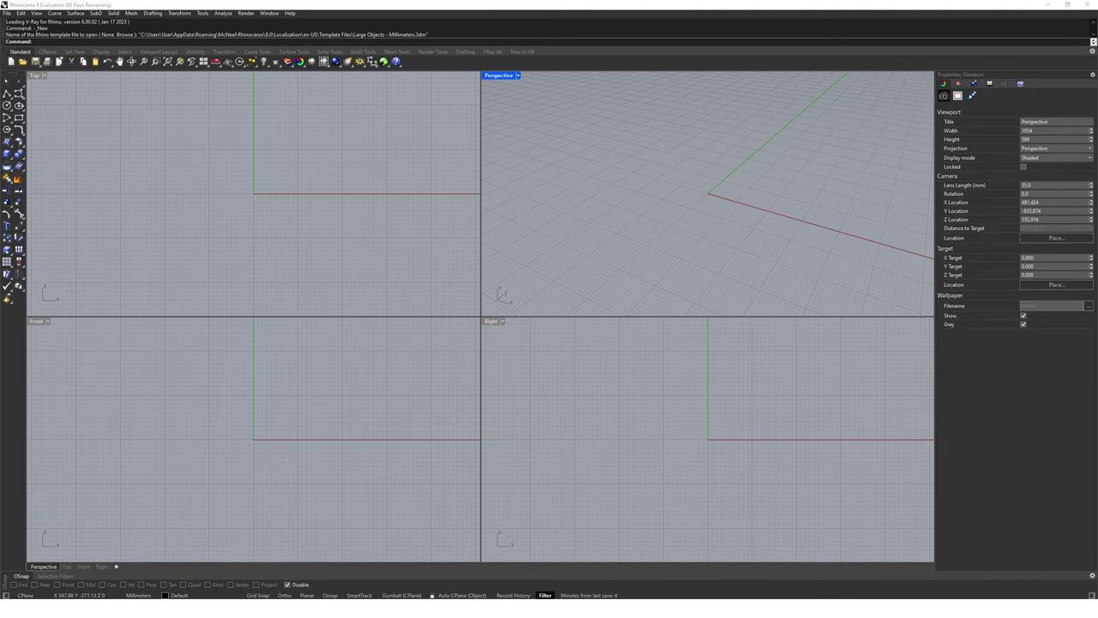
- Draw a box about 456 by 481 mm and 274 mm high around the origin in the Perspective viewport
{"action": "type", "text": "Box"}
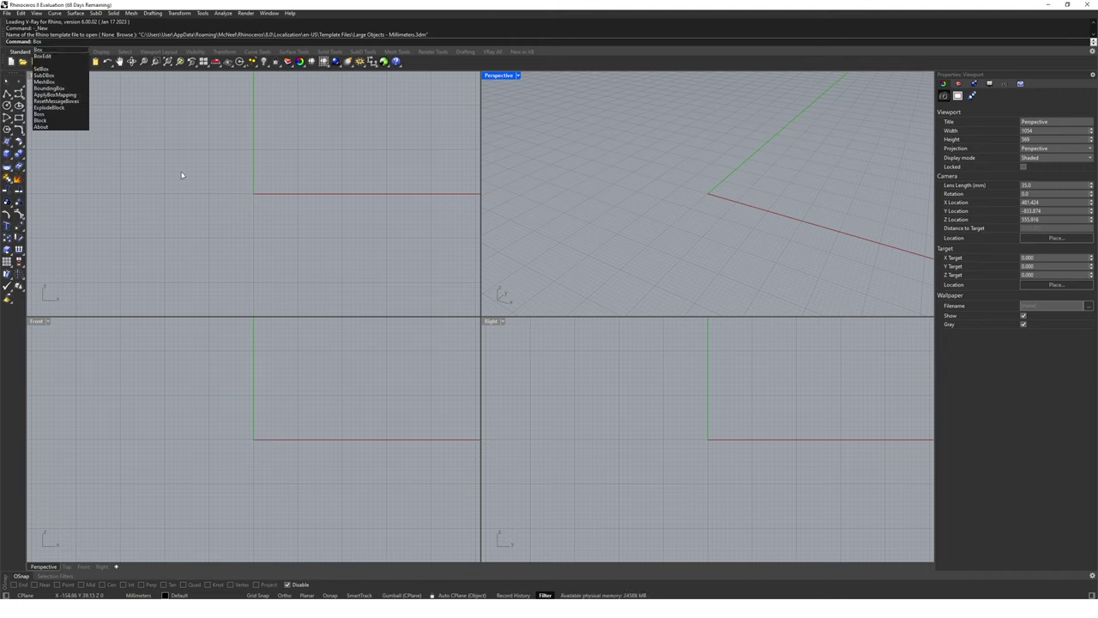
{"action": "left_click", "coordinate": [51, 51]}
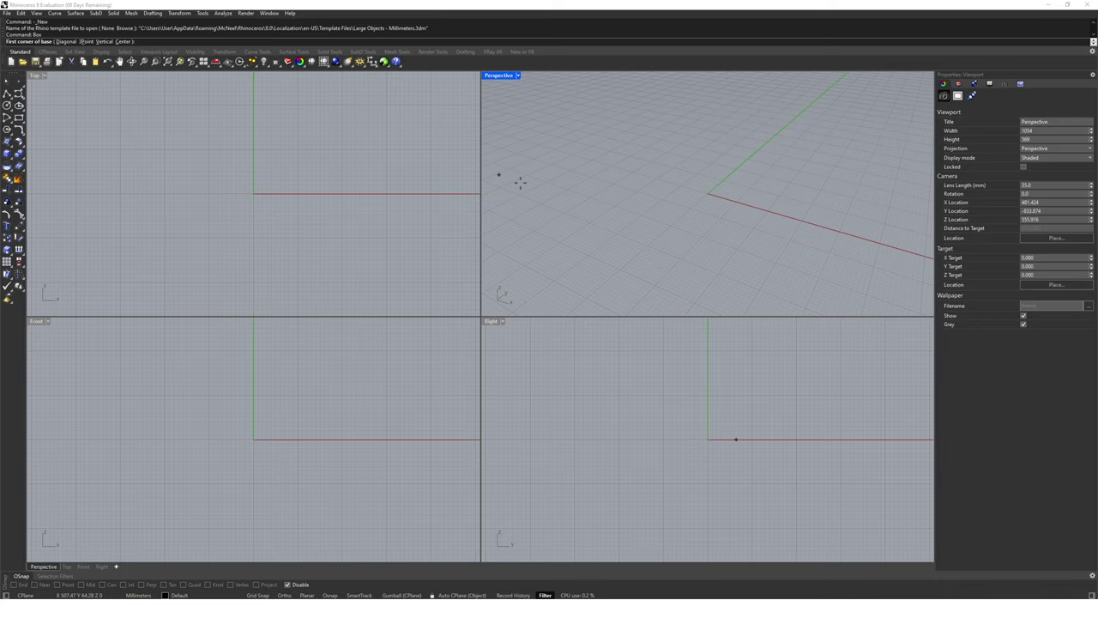
{"action": "left_click", "coordinate": [598, 217]}
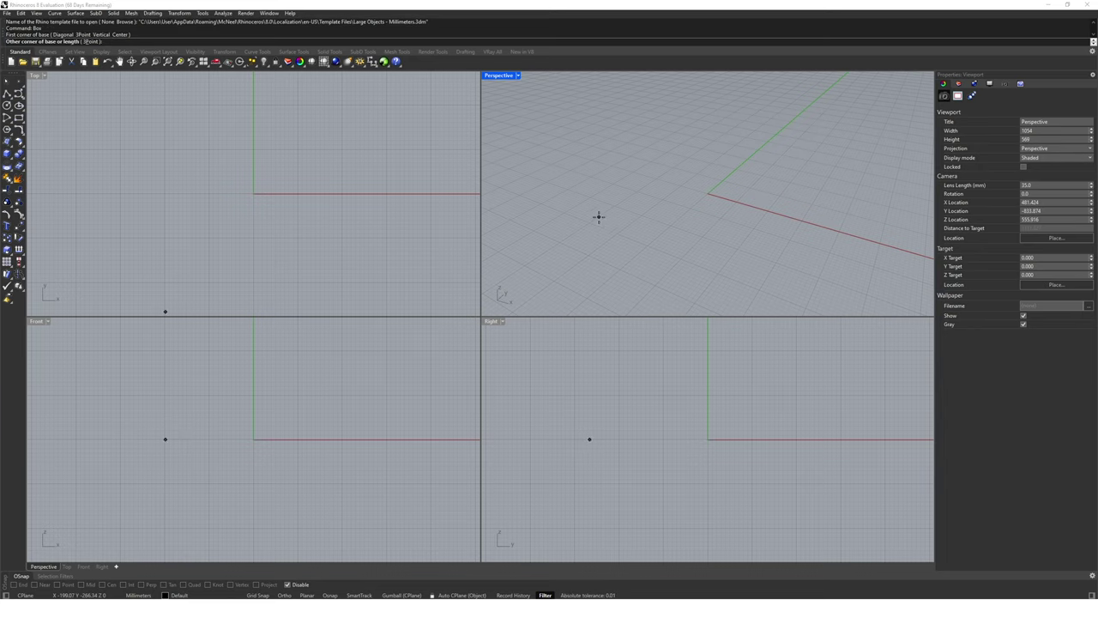
{"action": "left_click", "coordinate": [808, 184]}
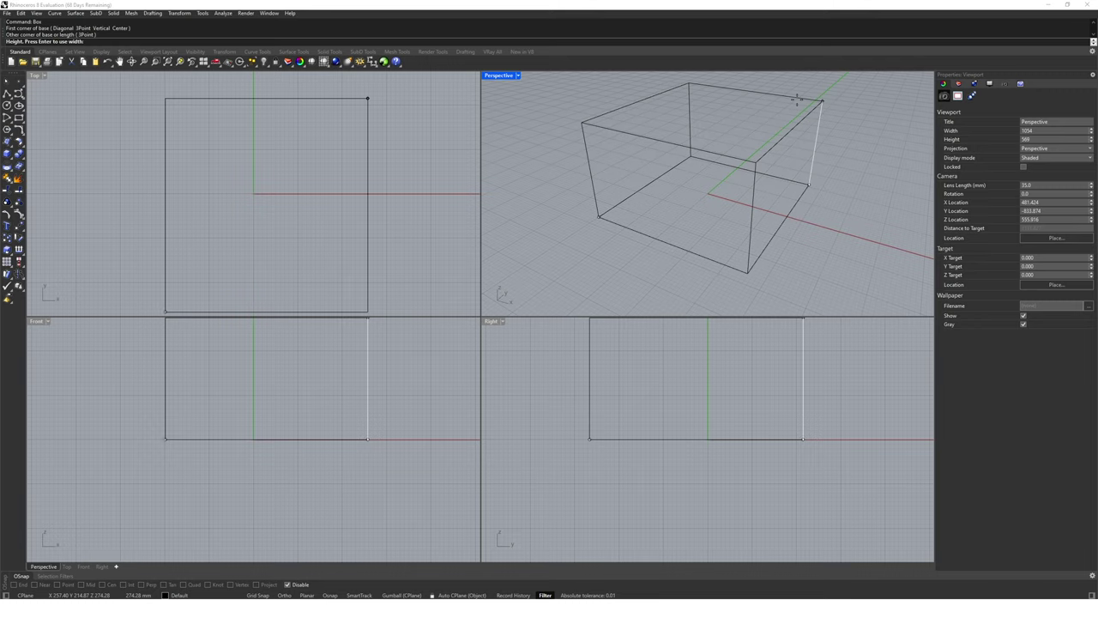
{"action": "left_click", "coordinate": [797, 101]}
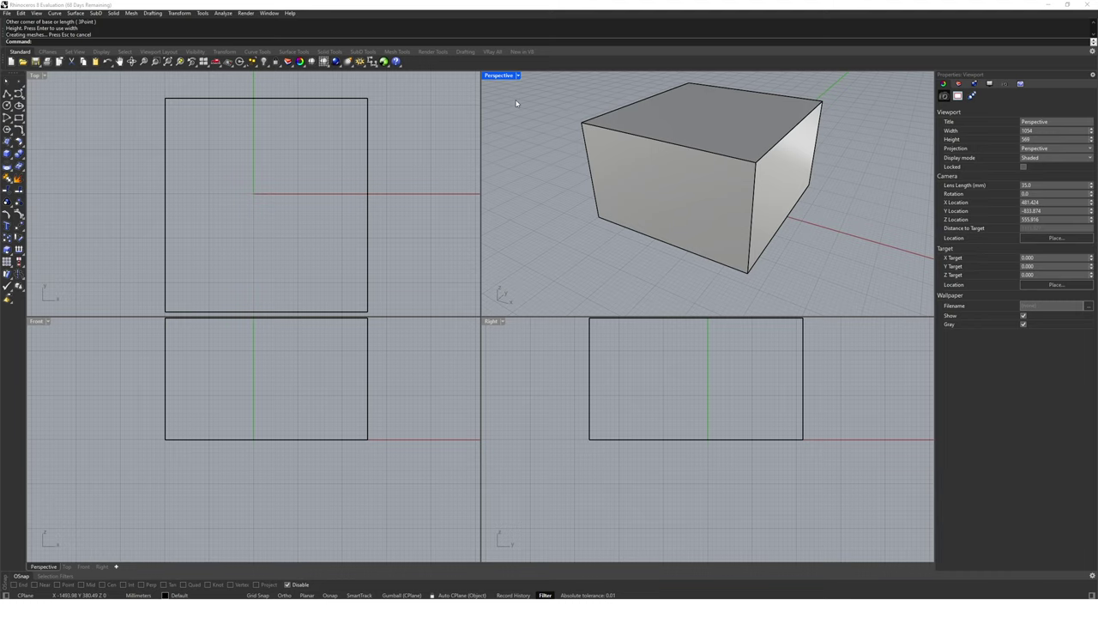
- Show the box in Wireframe display mode in the Perspective viewport and return it to Shaded
{"action": "left_click", "coordinate": [37, 13]}
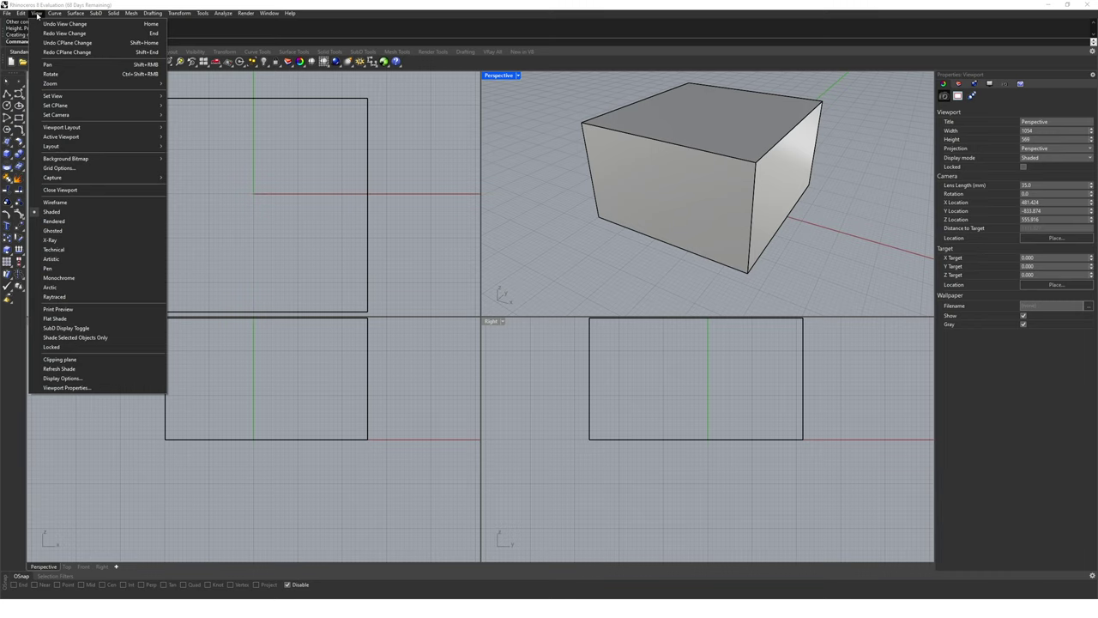
{"action": "left_click", "coordinate": [107, 203]}
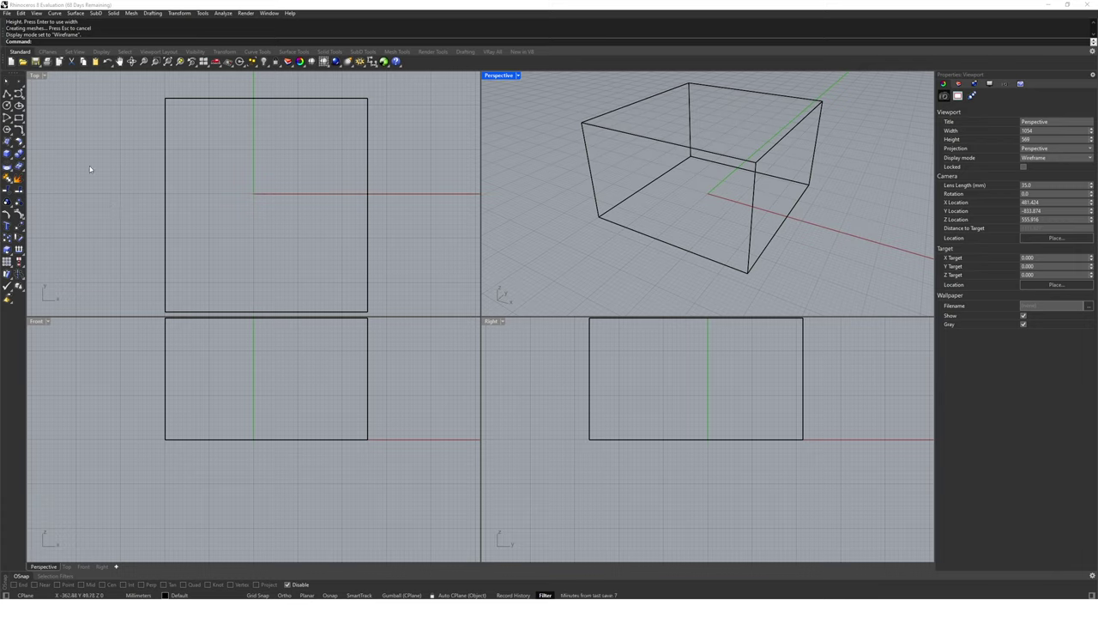
{"action": "left_click", "coordinate": [37, 13]}
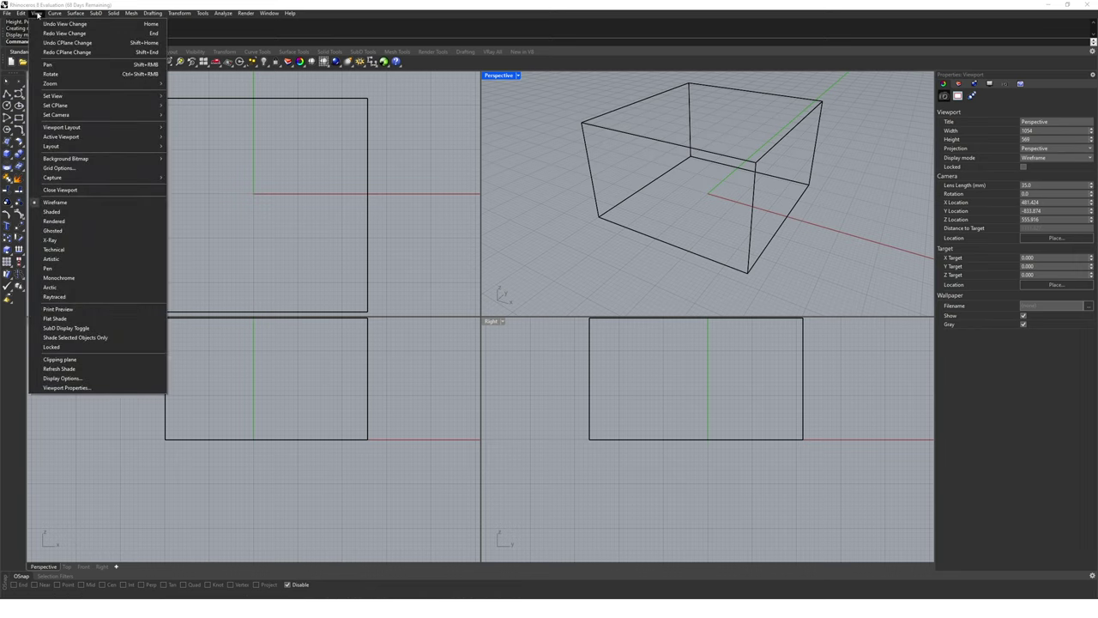
{"action": "left_click", "coordinate": [74, 212]}
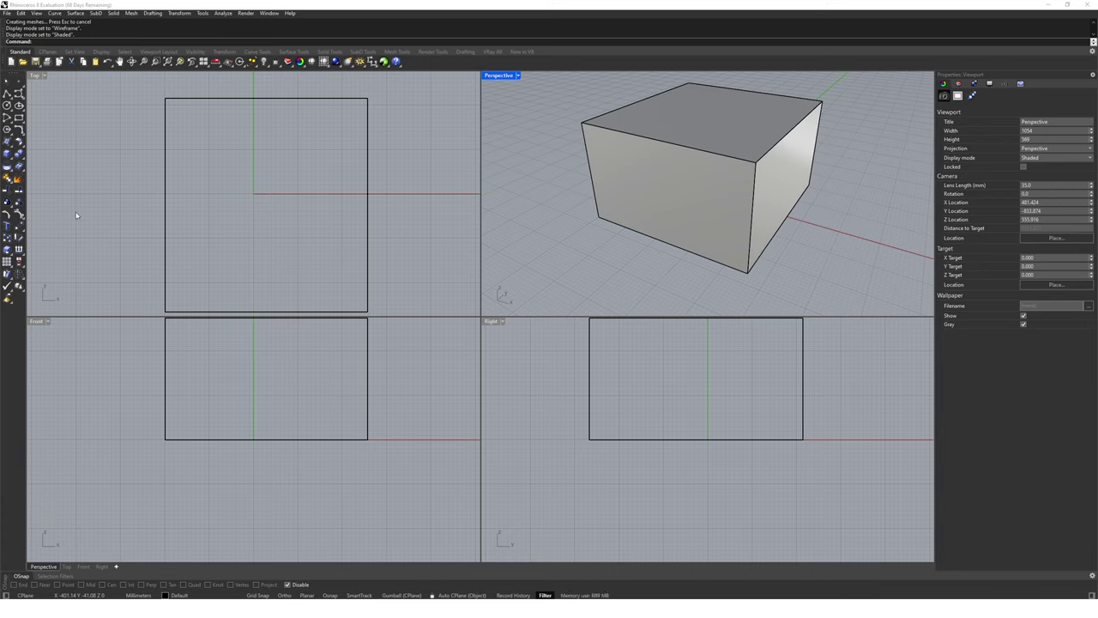
- Preview the box in Ghosted and Rendered display modes and restore Shaded in the Perspective viewport
{"action": "left_click", "coordinate": [36, 13]}
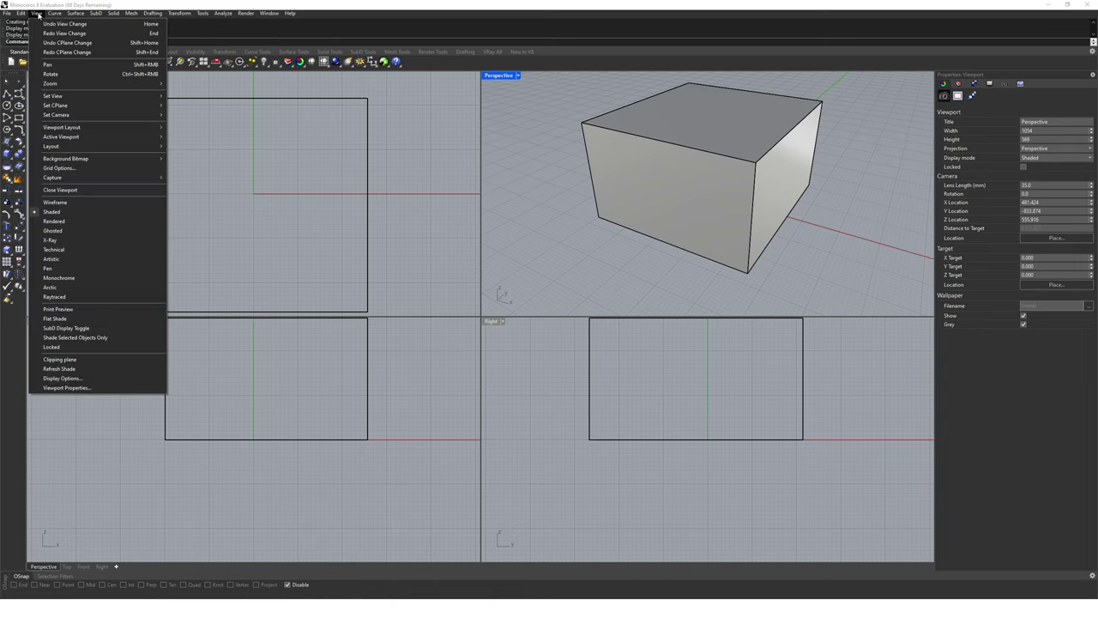
{"action": "left_click", "coordinate": [82, 232]}
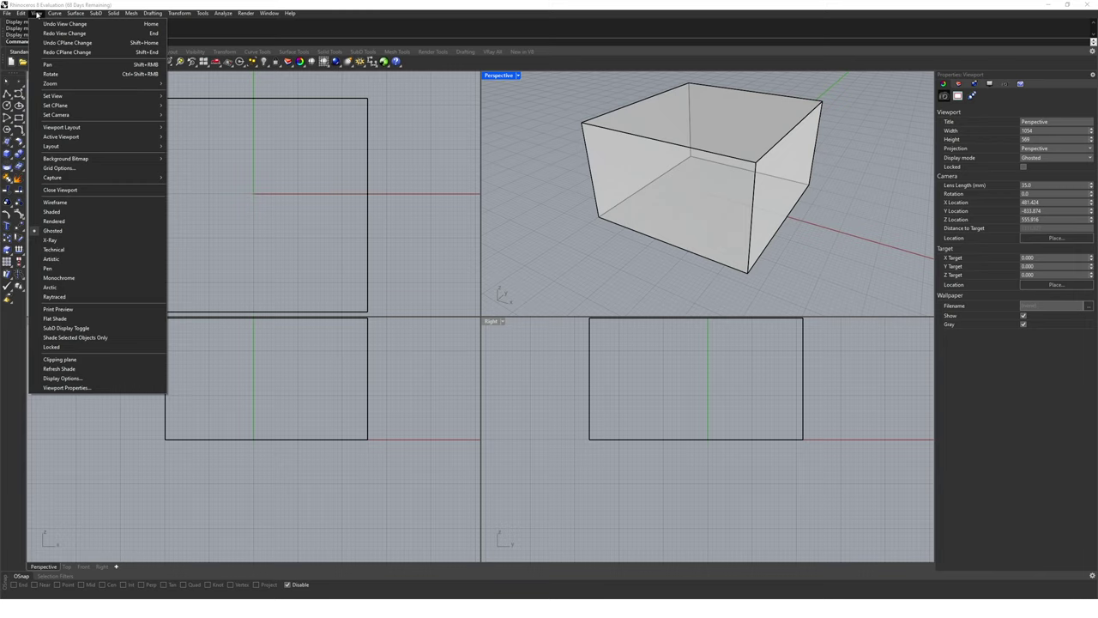
{"action": "left_click", "coordinate": [83, 220]}
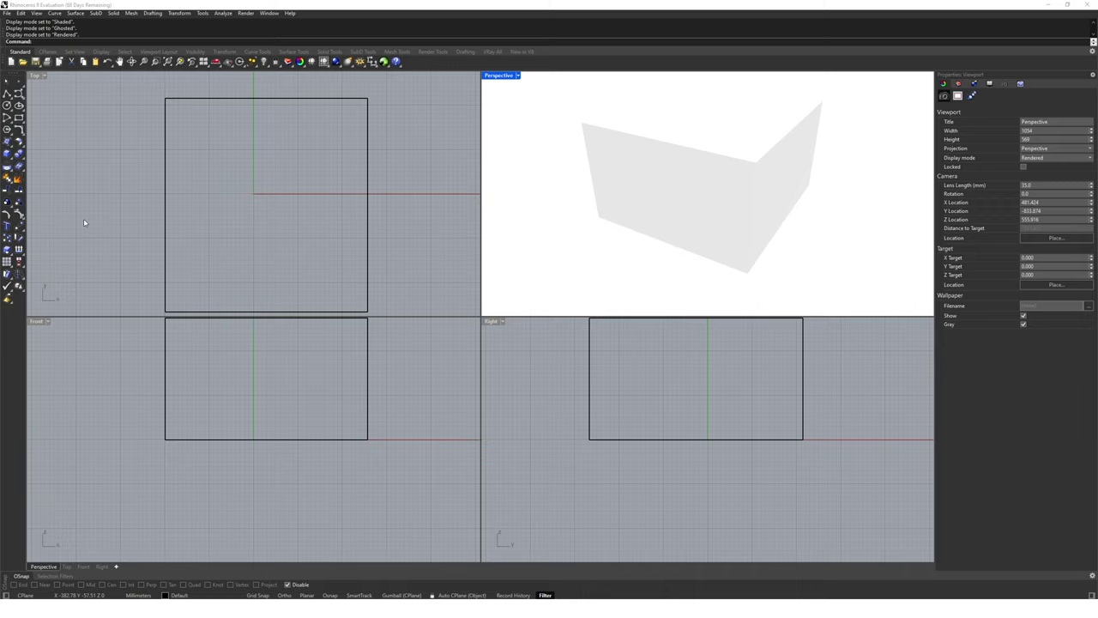
{"action": "left_click", "coordinate": [37, 13]}
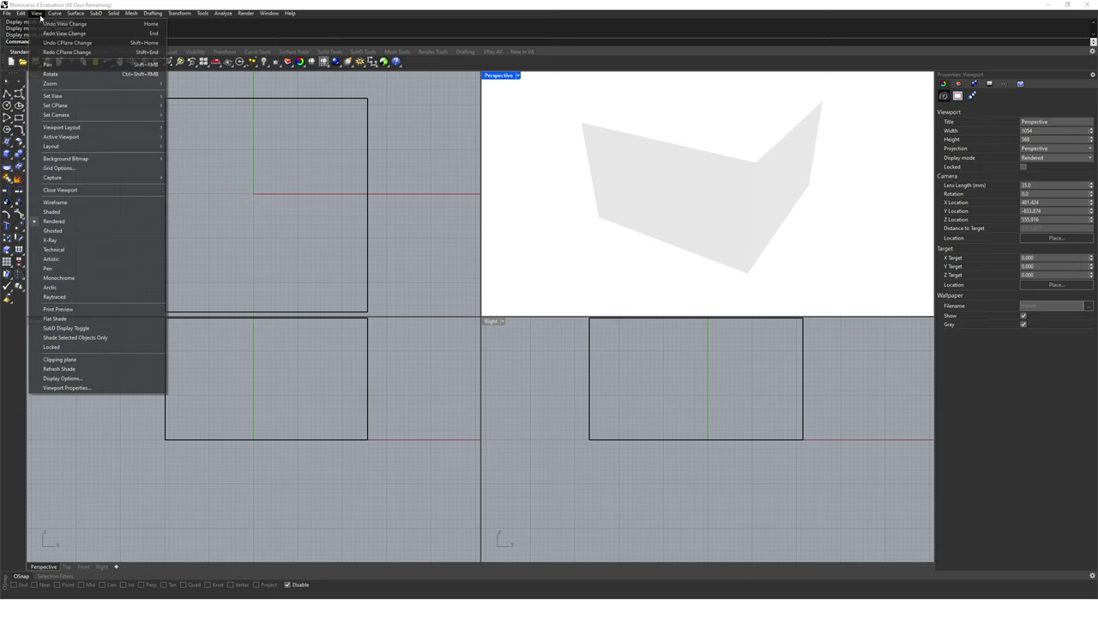
{"action": "left_click", "coordinate": [77, 211]}
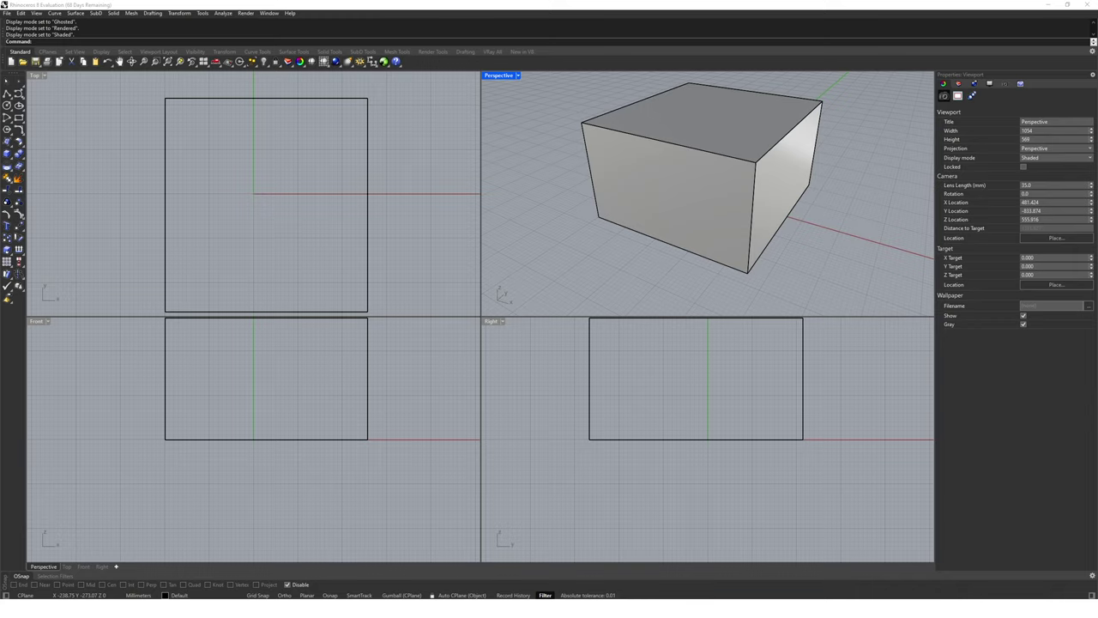
{"action": "scroll", "coordinate": [742, 216], "scroll_direction": "up", "scroll_amount": 5}
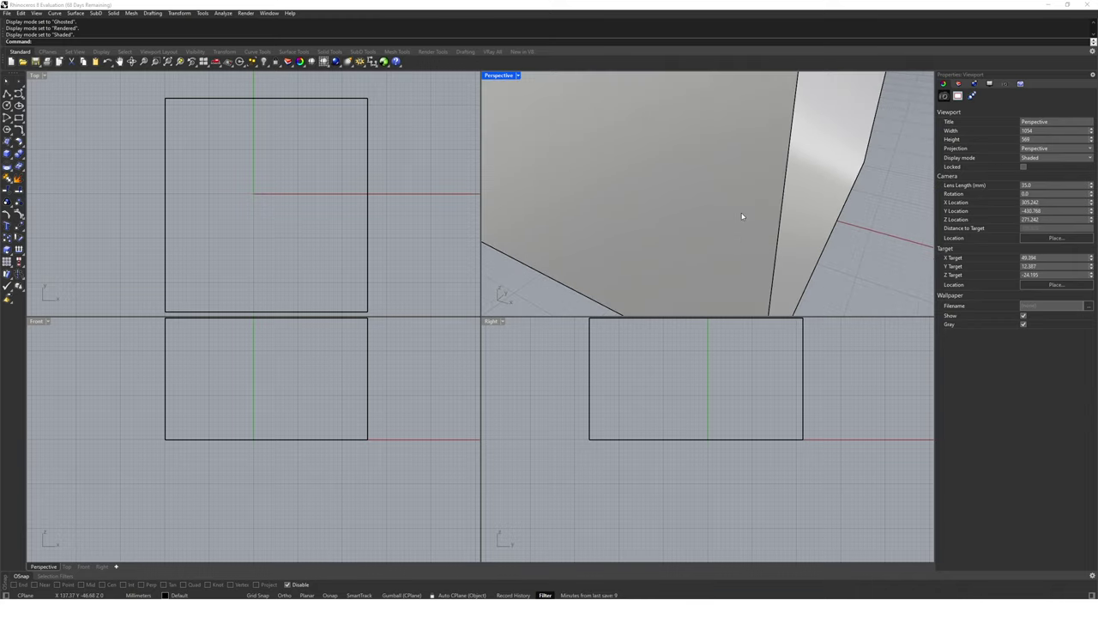
{"action": "scroll", "coordinate": [742, 216], "scroll_direction": "down", "scroll_amount": 5}
{"action": "scroll", "coordinate": [713, 184], "scroll_direction": "up", "scroll_amount": 1}
{"action": "scroll", "coordinate": [712, 188], "scroll_direction": "down", "scroll_amount": 1}
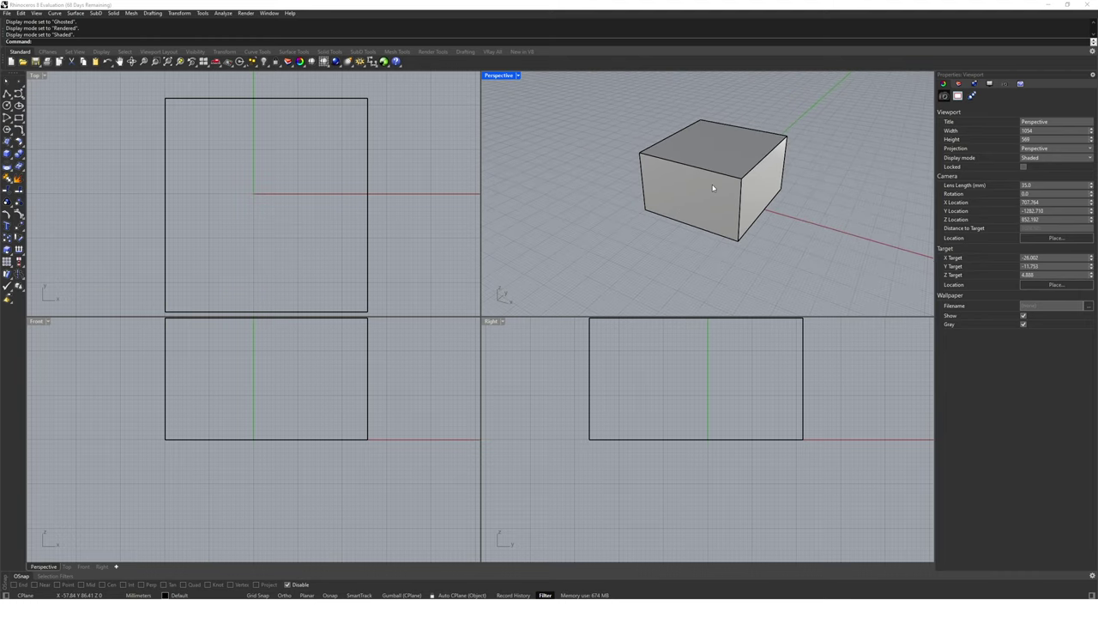
{"action": "scroll", "coordinate": [260, 198], "scroll_direction": "down", "scroll_amount": 3}
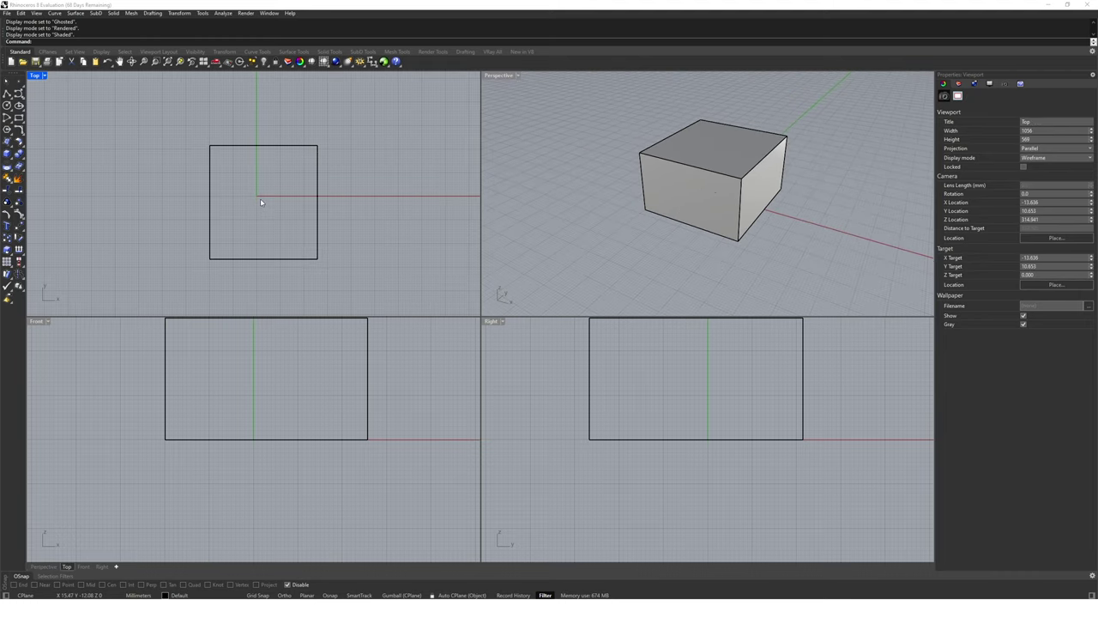
- Zoom in and out on the box in the Top, Front, Right and Perspective viewports
{"action": "scroll", "coordinate": [259, 198], "scroll_direction": "up", "scroll_amount": 2}
{"action": "scroll", "coordinate": [263, 400], "scroll_direction": "down", "scroll_amount": 3}
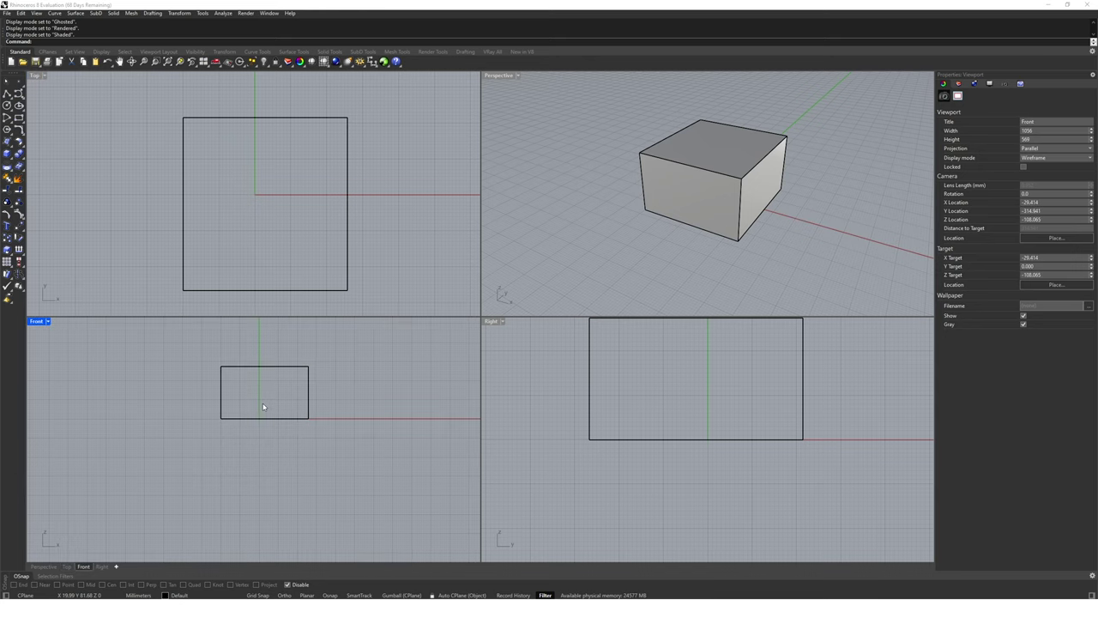
{"action": "scroll", "coordinate": [259, 392], "scroll_direction": "up", "scroll_amount": 2}
{"action": "scroll", "coordinate": [716, 404], "scroll_direction": "down", "scroll_amount": 3}
{"action": "scroll", "coordinate": [711, 402], "scroll_direction": "up", "scroll_amount": 3}
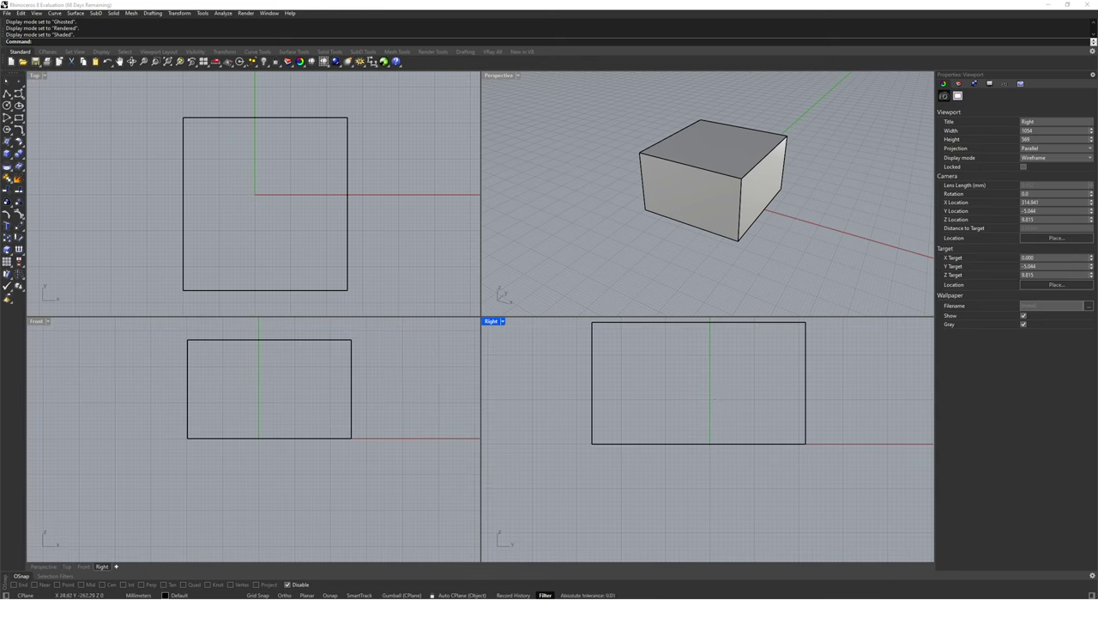
{"action": "left_click", "coordinate": [731, 246]}
{"action": "scroll", "coordinate": [731, 232], "scroll_direction": "up", "scroll_amount": 5}
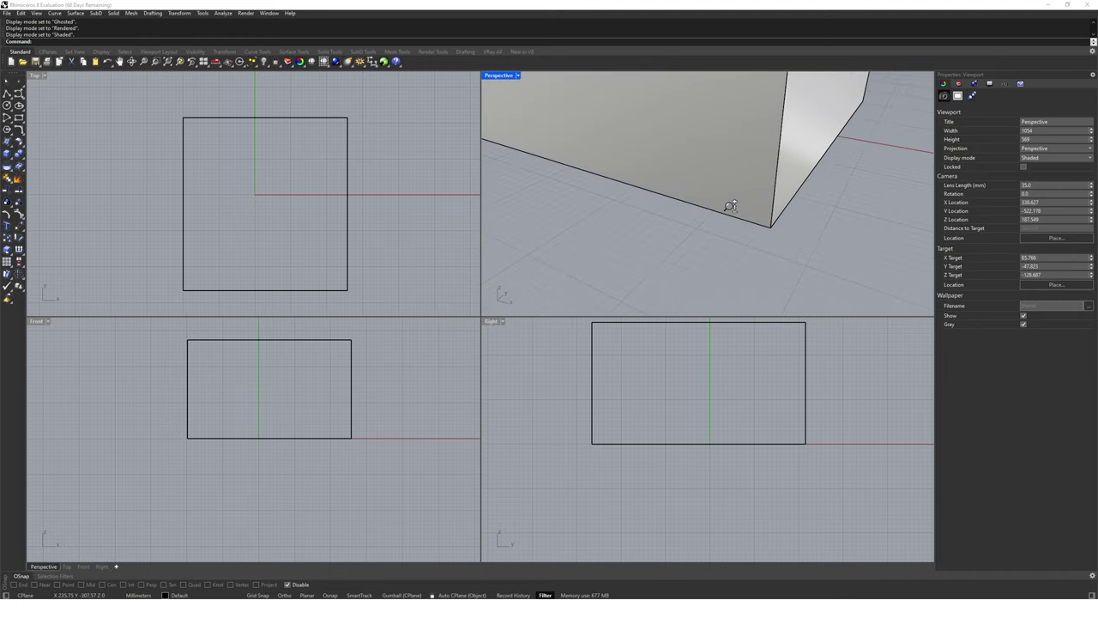
{"action": "scroll", "coordinate": [734, 225], "scroll_direction": "down", "scroll_amount": 5}
{"action": "scroll", "coordinate": [725, 244], "scroll_direction": "up", "scroll_amount": 5}
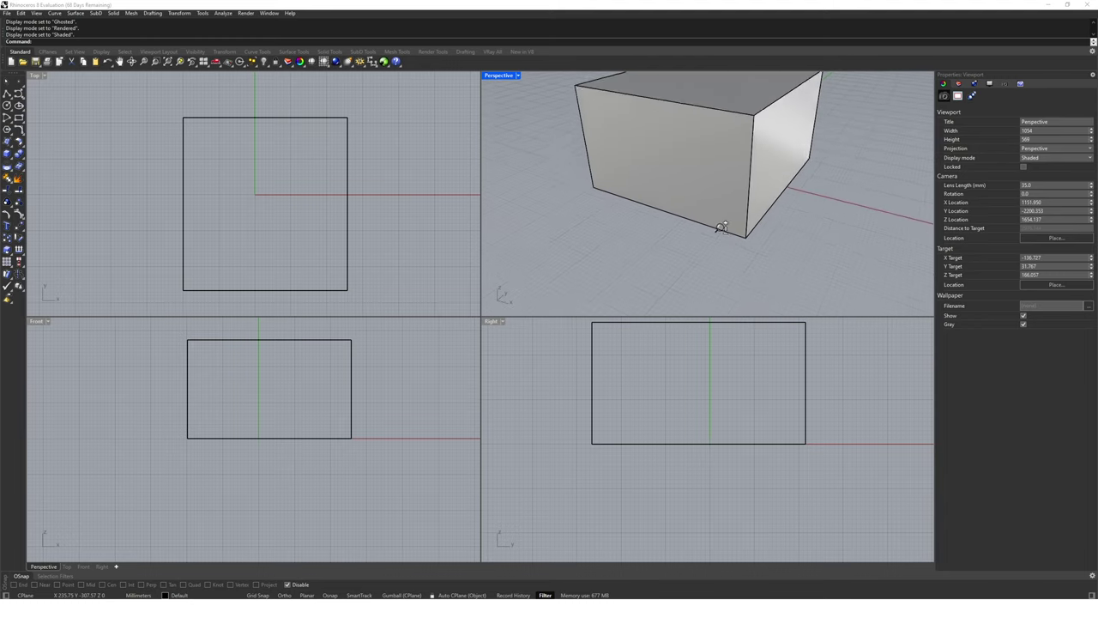
{"action": "scroll", "coordinate": [721, 224], "scroll_direction": "down", "scroll_amount": 5}
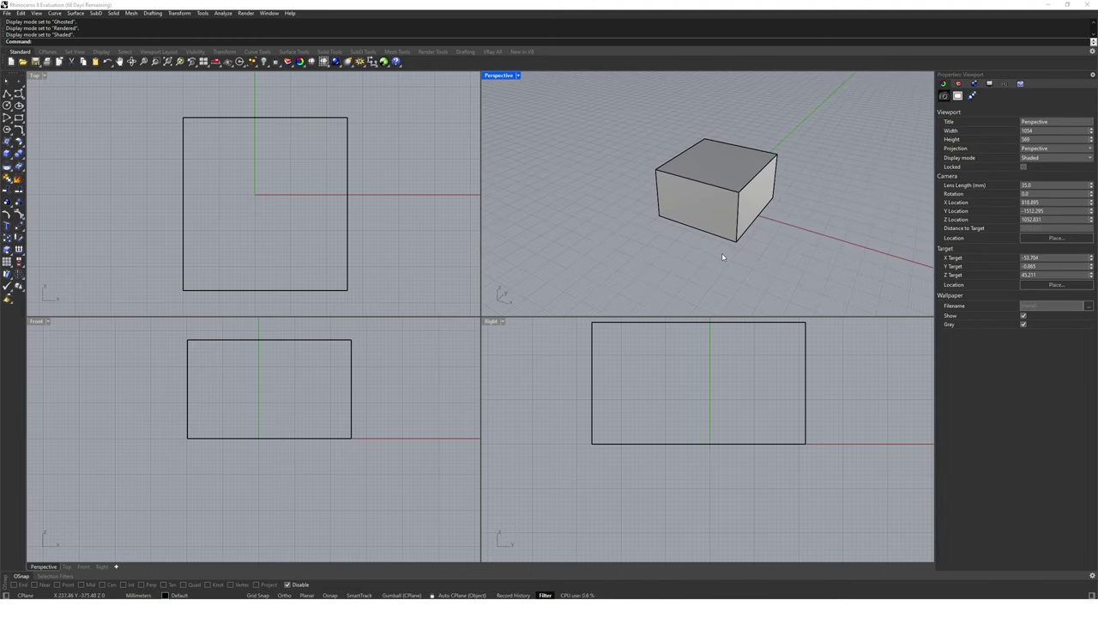
{"action": "left_click", "coordinate": [267, 232]}
{"action": "scroll", "coordinate": [269, 225], "scroll_direction": "up", "scroll_amount": 3}
{"action": "scroll", "coordinate": [274, 239], "scroll_direction": "down", "scroll_amount": 5}
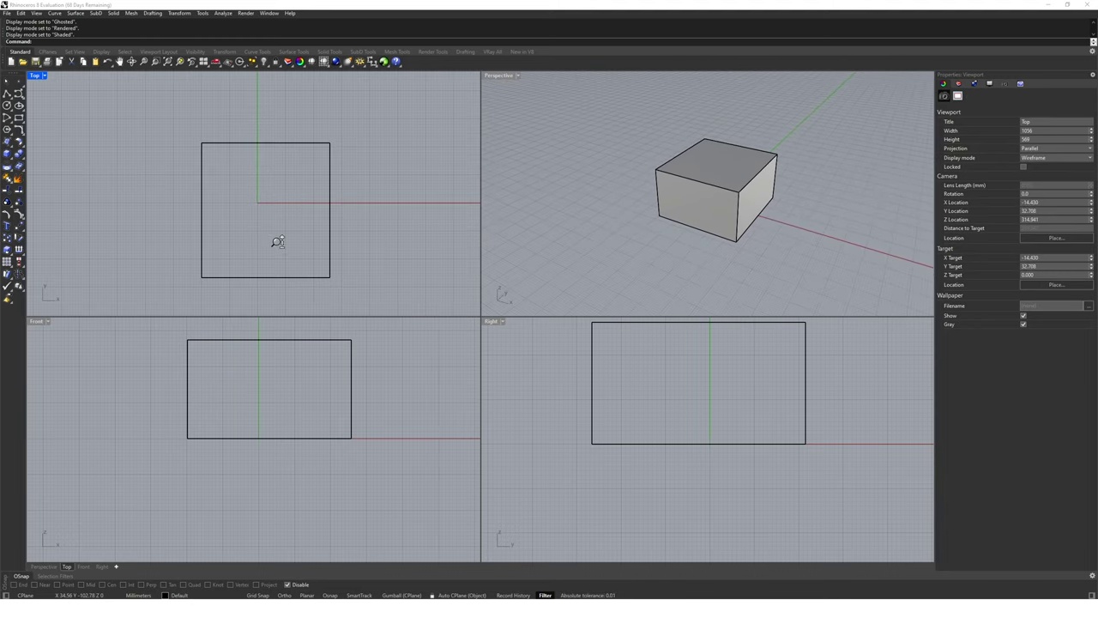
{"action": "scroll", "coordinate": [266, 381], "scroll_direction": "up", "scroll_amount": 3}
{"action": "scroll", "coordinate": [269, 392], "scroll_direction": "down", "scroll_amount": 5}
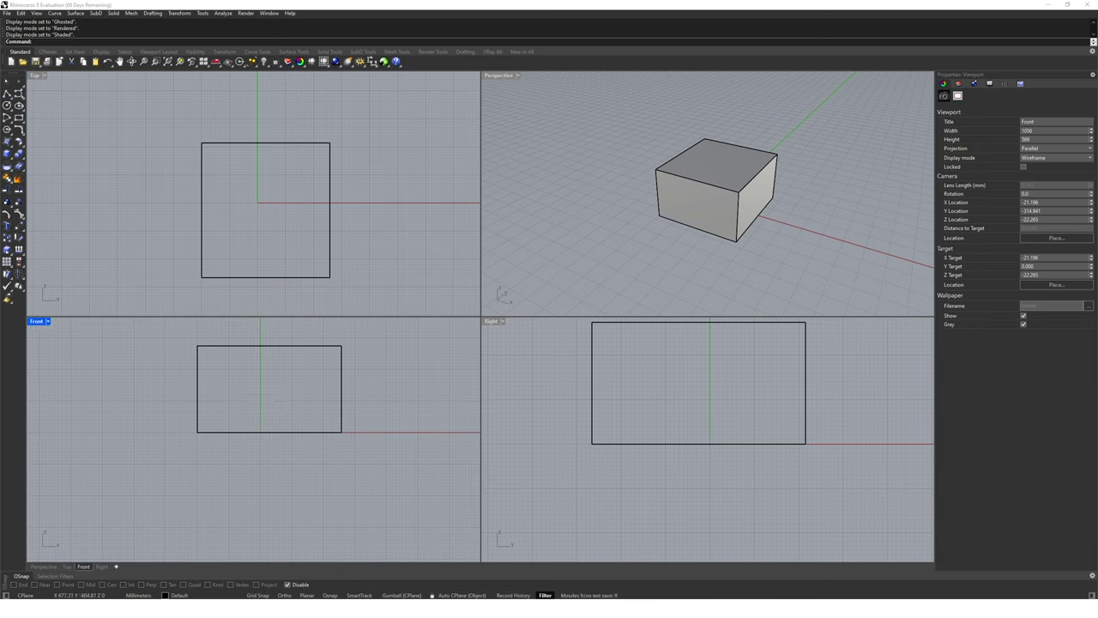
- Pan the view of the box in the Top, Front and Right viewports, returning to the Top viewport
{"action": "left_click", "coordinate": [274, 198]}
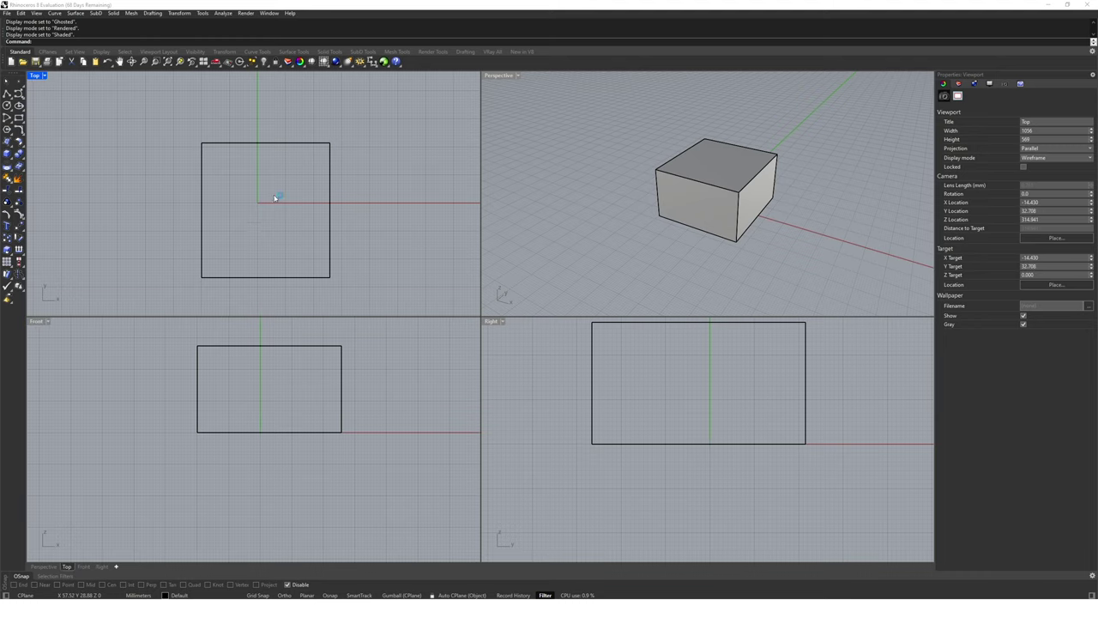
{"action": "right_click_drag", "start_coordinate": [274, 198], "coordinate": [276, 199]}
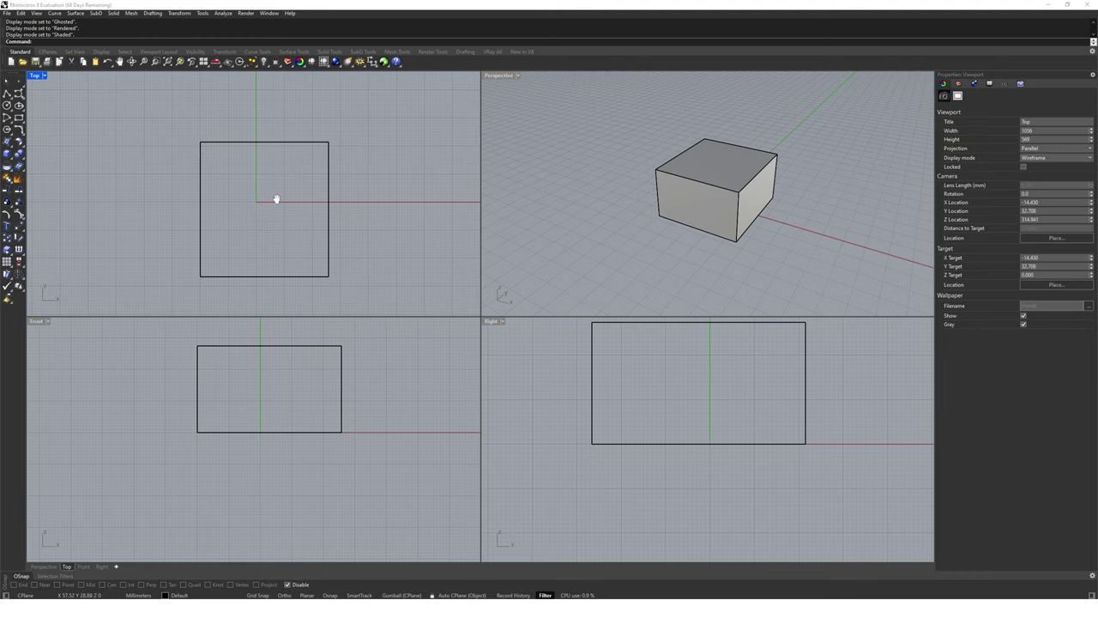
{"action": "mouse_move", "coordinate": [277, 198]}
{"action": "right_mouse_down"}
{"action": "mouse_move", "coordinate": [262, 199]}
{"action": "mouse_move", "coordinate": [252, 220]}
{"action": "mouse_move", "coordinate": [294, 196]}
{"action": "mouse_move", "coordinate": [263, 168]}
{"action": "mouse_move", "coordinate": [228, 186]}
{"action": "mouse_move", "coordinate": [266, 206]}
{"action": "mouse_move", "coordinate": [270, 180]}
{"action": "right_mouse_up"}
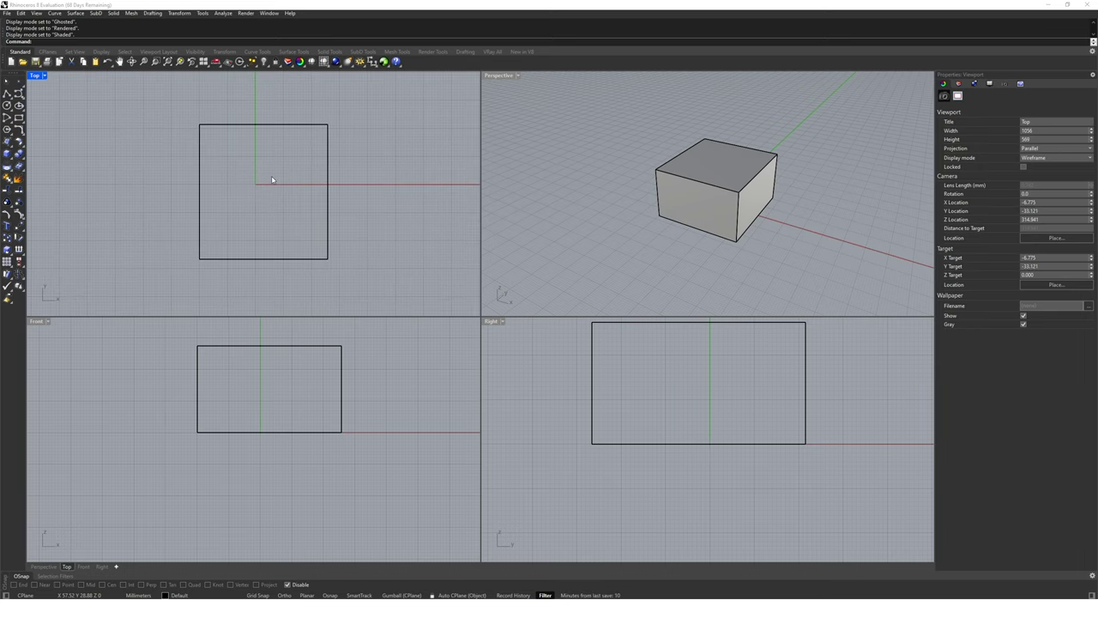
{"action": "right_click_drag", "start_coordinate": [285, 393], "coordinate": [270, 432]}
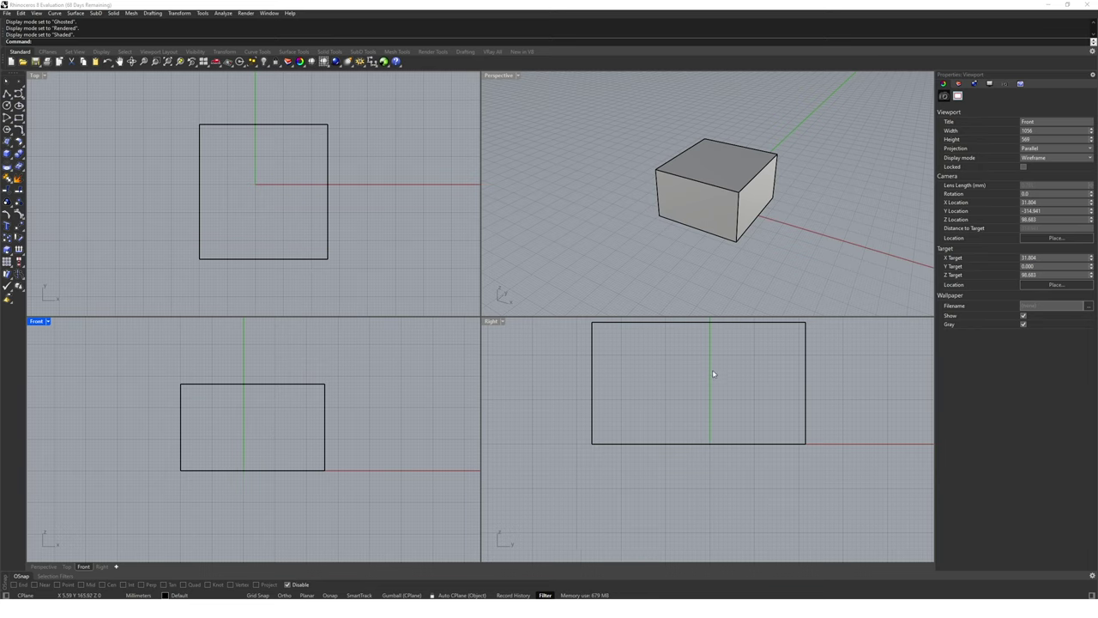
{"action": "right_click_drag", "start_coordinate": [718, 377], "coordinate": [733, 431]}
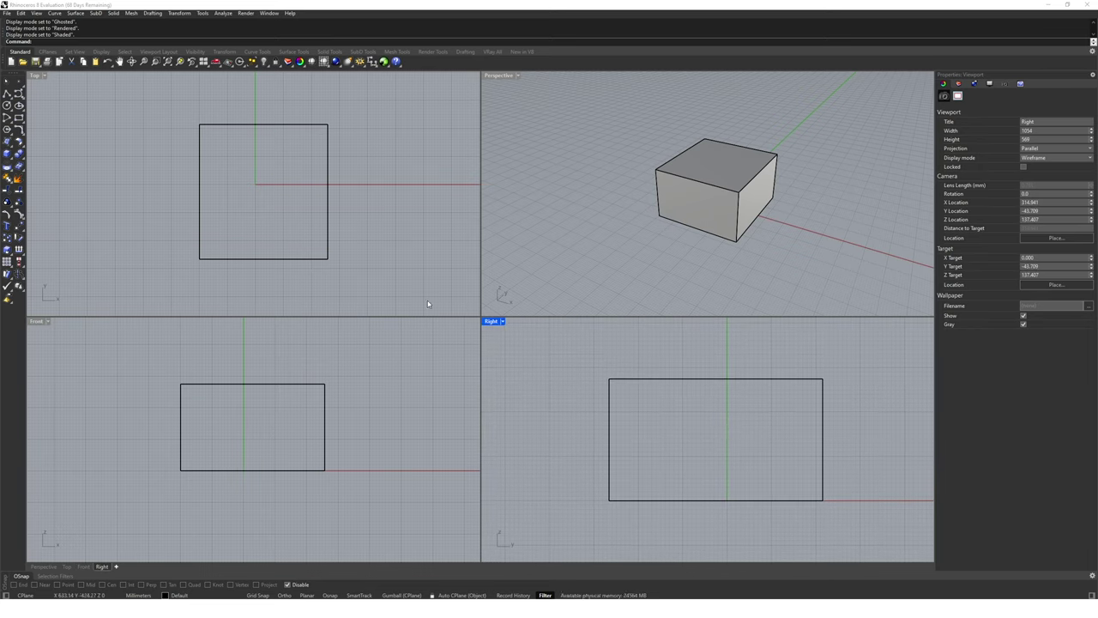
{"action": "scroll", "coordinate": [296, 203], "scroll_direction": "down", "scroll_amount": 4}
{"action": "scroll", "coordinate": [296, 203], "scroll_direction": "up", "scroll_amount": 4}
{"action": "scroll", "coordinate": [289, 174], "scroll_direction": "up", "scroll_amount": 2}
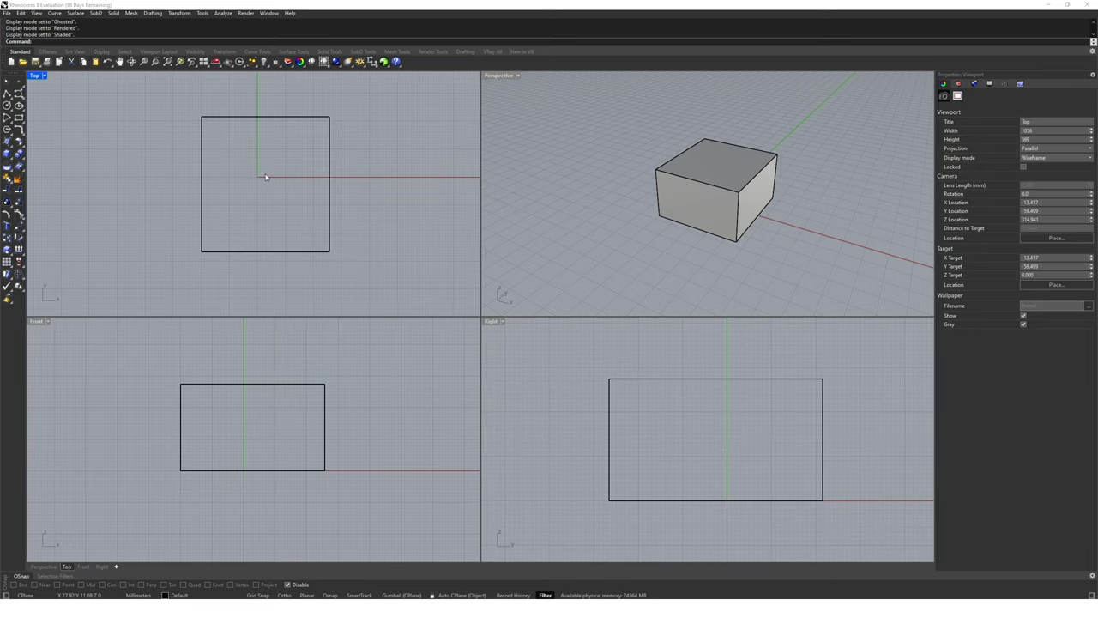
{"action": "right_click_drag", "start_coordinate": [263, 176], "coordinate": [265, 189]}
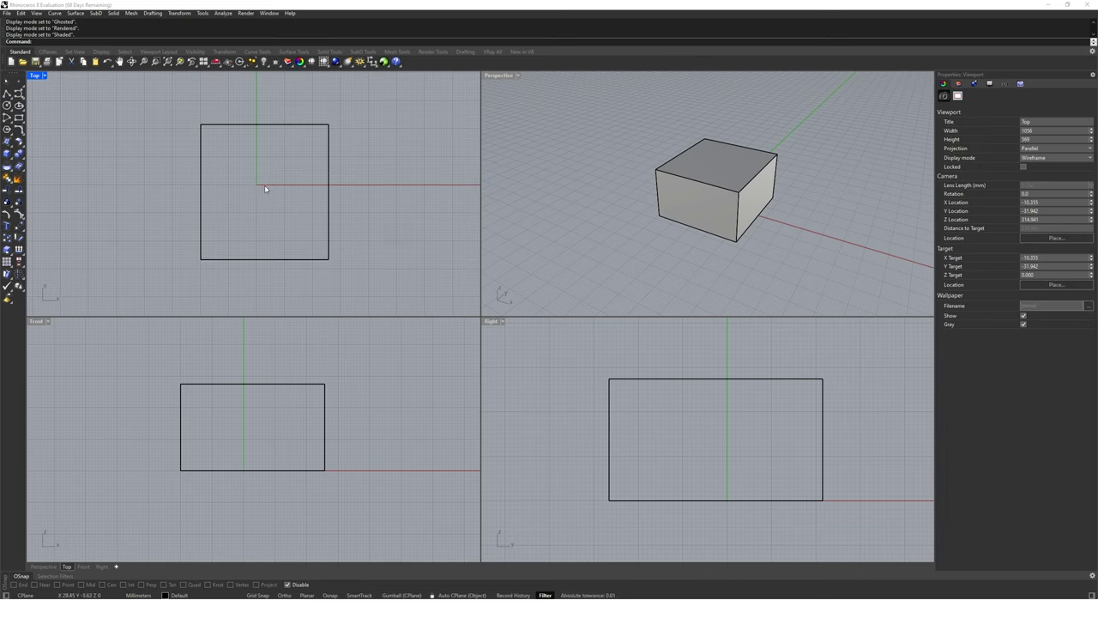
- Orbit around the box in the Perspective viewport to view it from a lower angle
{"action": "mouse_move", "coordinate": [744, 197]}
{"action": "right_mouse_down"}
{"action": "mouse_move", "coordinate": [684, 178]}
{"action": "mouse_move", "coordinate": [759, 194]}
{"action": "mouse_move", "coordinate": [755, 182]}
{"action": "mouse_move", "coordinate": [746, 194]}
{"action": "right_mouse_up"}
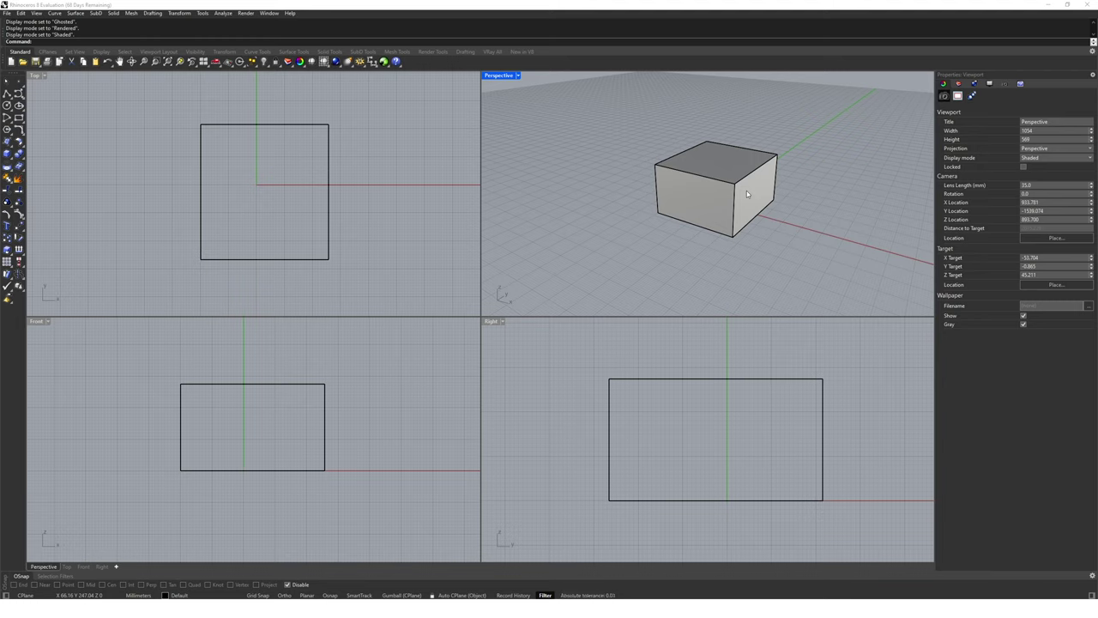
{"action": "right_click_drag", "start_coordinate": [746, 190], "coordinate": [749, 195]}
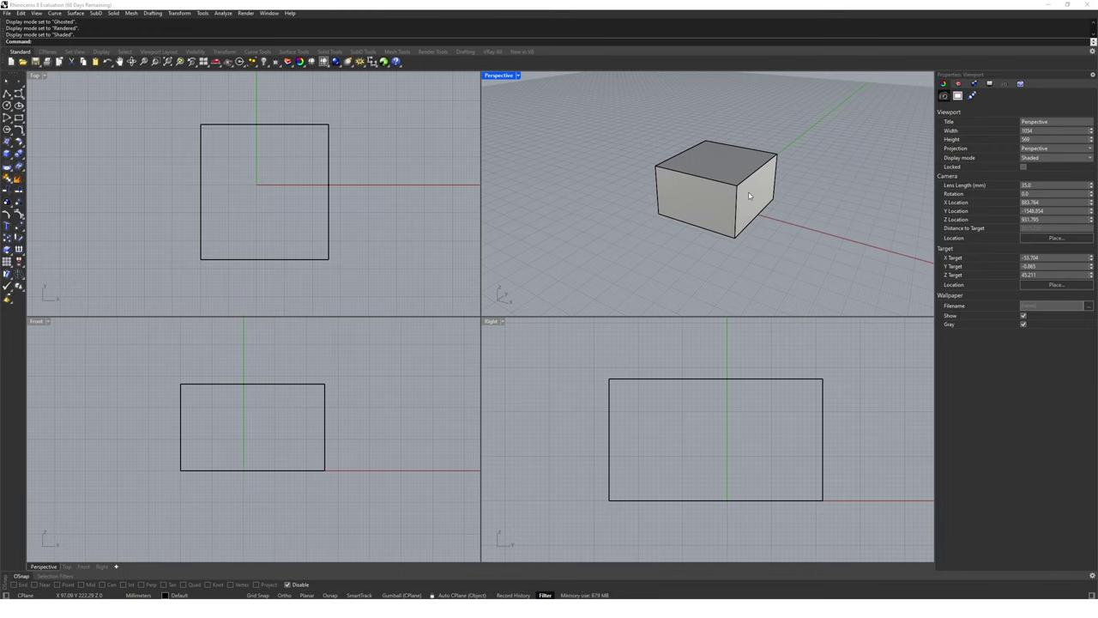
{"action": "mouse_move", "coordinate": [749, 196]}
{"action": "right_mouse_down"}
{"action": "mouse_move", "coordinate": [709, 196]}
{"action": "mouse_move", "coordinate": [738, 180]}
{"action": "mouse_move", "coordinate": [754, 189]}
{"action": "mouse_move", "coordinate": [735, 229]}
{"action": "mouse_move", "coordinate": [728, 196]}
{"action": "mouse_move", "coordinate": [741, 176]}
{"action": "mouse_move", "coordinate": [723, 217]}
{"action": "mouse_move", "coordinate": [706, 214]}
{"action": "mouse_move", "coordinate": [736, 215]}
{"action": "mouse_move", "coordinate": [743, 194]}
{"action": "right_mouse_up"}
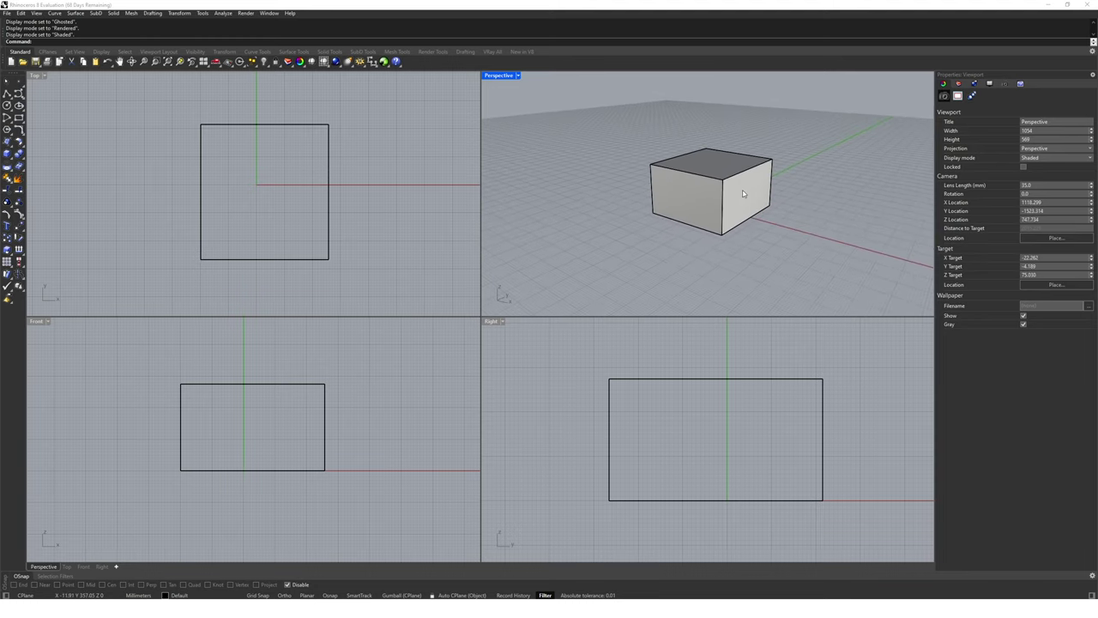
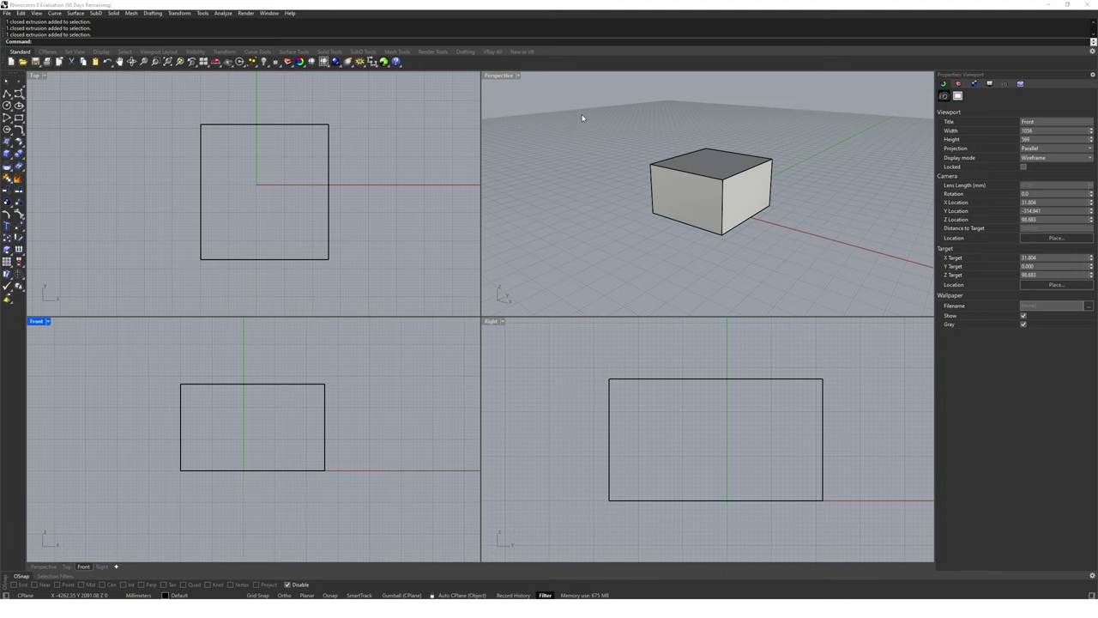
- Try window selections in the Perspective viewport that enclose the whole box and only part of it, then deselect everything
{"action": "left_click_drag", "start_coordinate": [584, 118], "coordinate": [829, 256]}
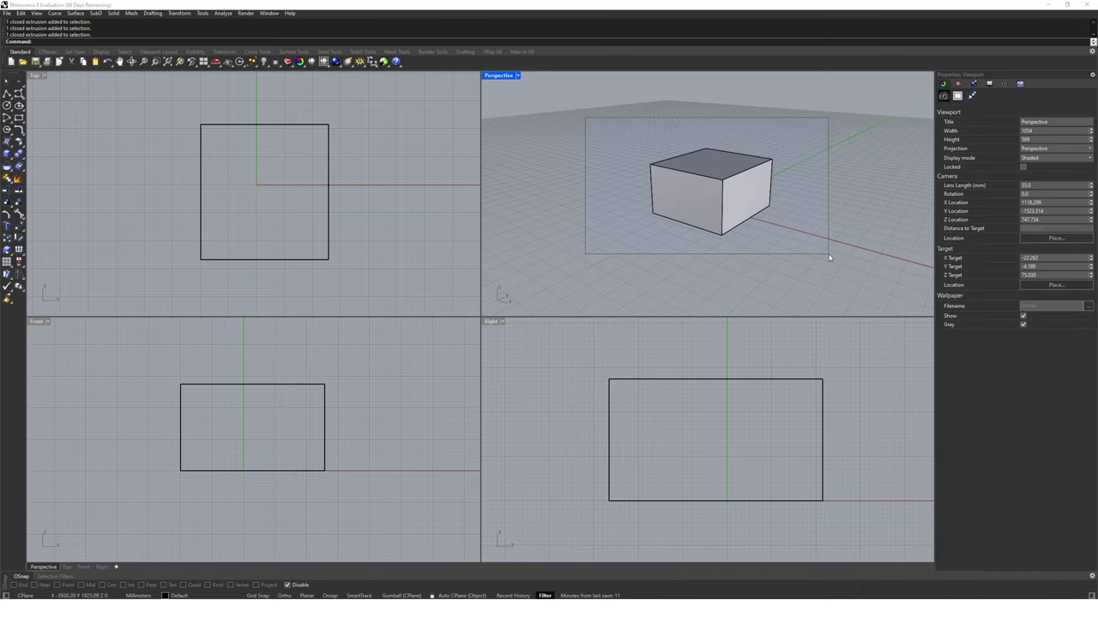
{"action": "left_click_drag", "start_coordinate": [829, 256], "coordinate": [829, 256]}
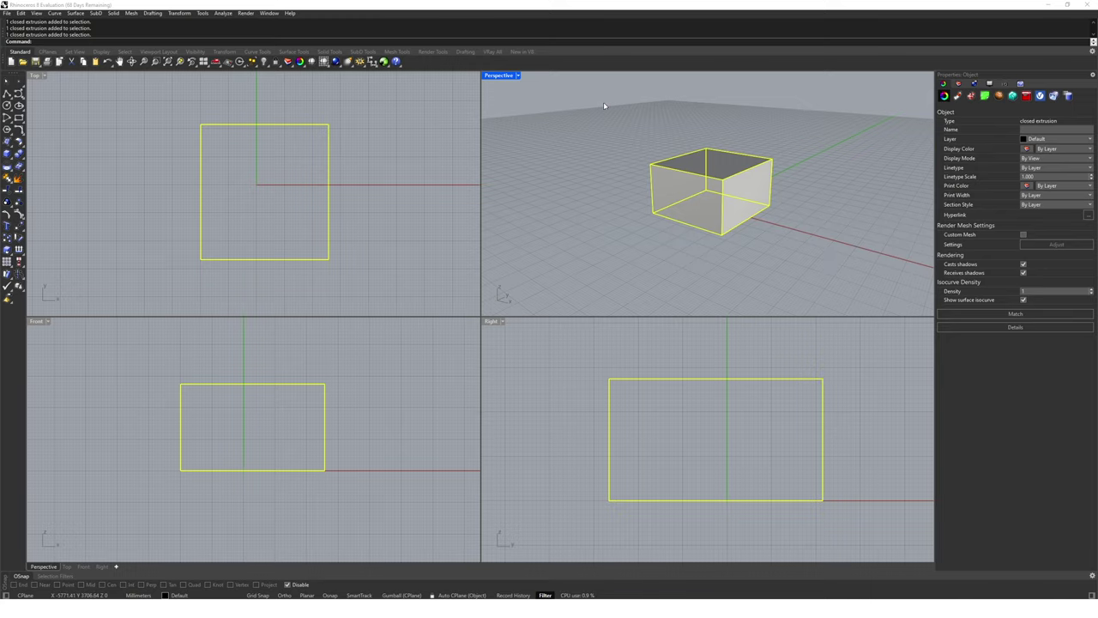
{"action": "left_click_drag", "start_coordinate": [603, 101], "coordinate": [755, 216]}
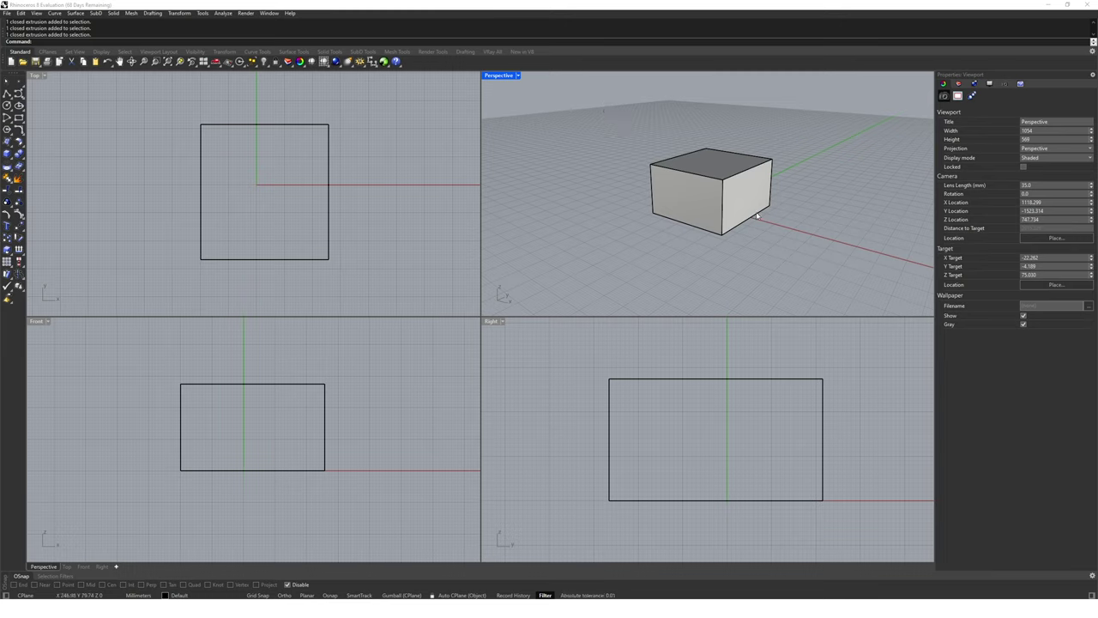
{"action": "left_click_drag", "start_coordinate": [612, 117], "coordinate": [801, 255]}
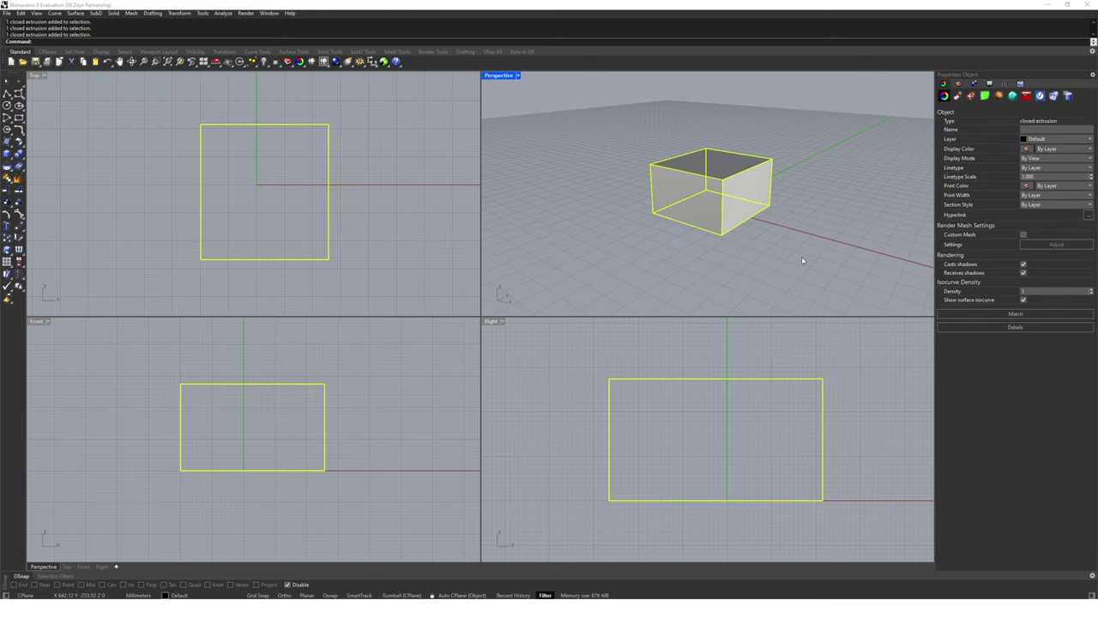
{"action": "left_click", "coordinate": [802, 260]}
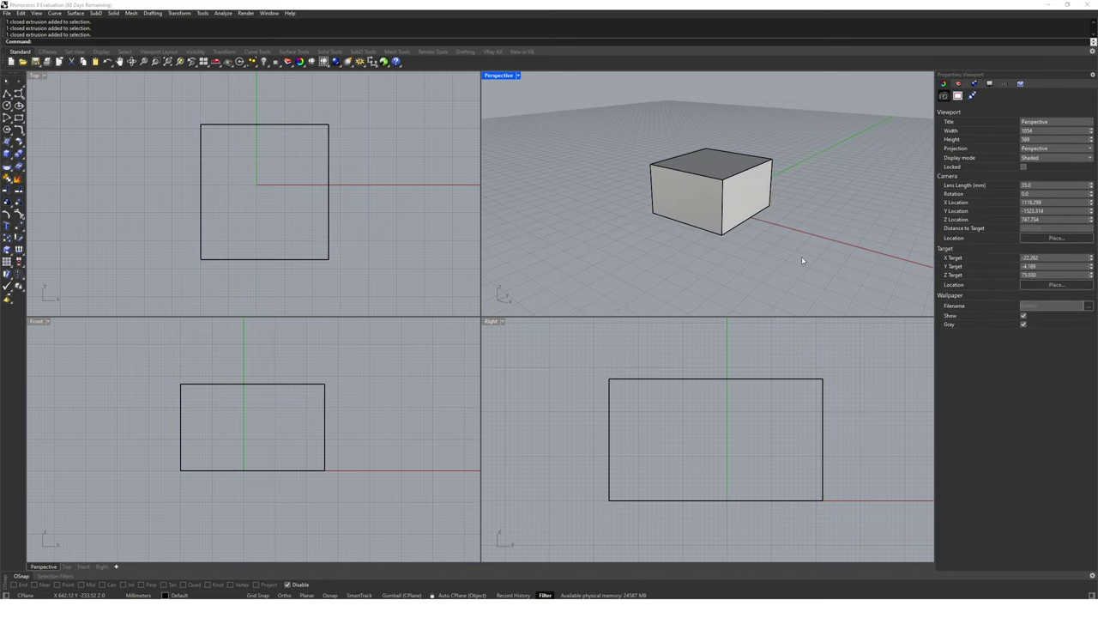
- Select the box with a crossing selection that covers only its far right corner, and clear the selection
{"action": "left_click_drag", "start_coordinate": [818, 127], "coordinate": [742, 183]}
{"action": "left_click_drag", "start_coordinate": [743, 183], "coordinate": [743, 183]}
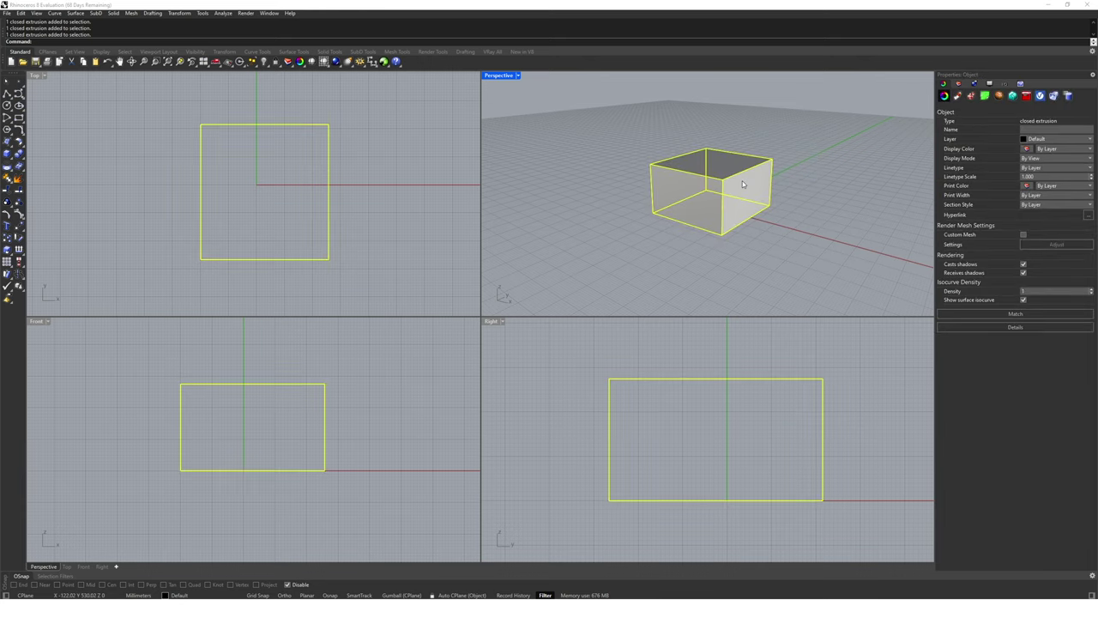
{"action": "left_click", "coordinate": [800, 172]}
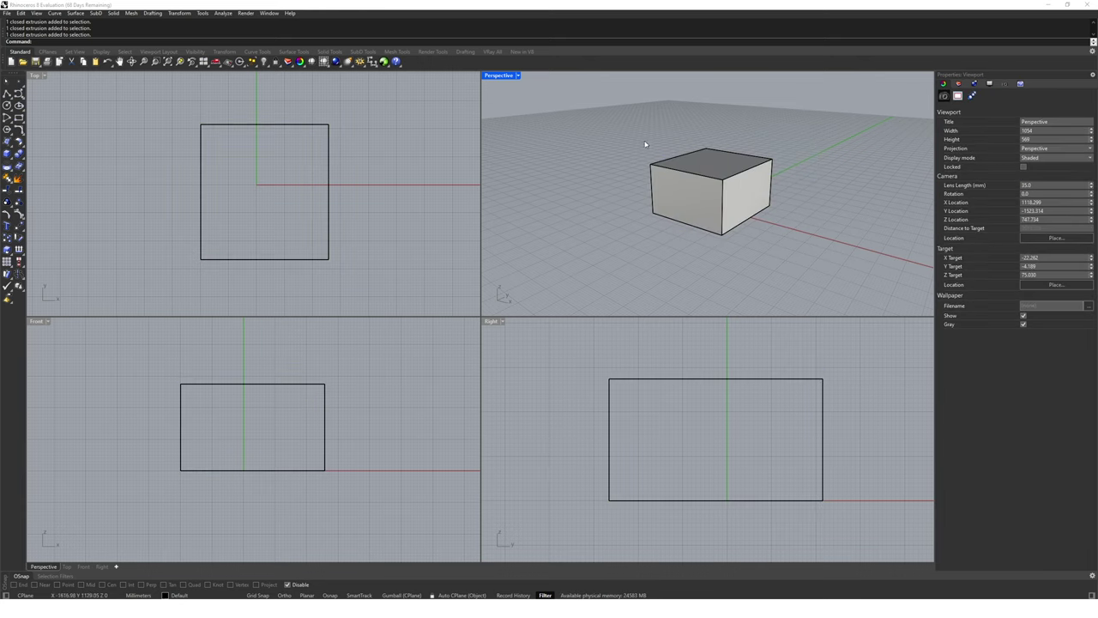
- Compare full and partial window selections with a partial crossing selection on the box, leaving nothing selected
{"action": "left_click_drag", "start_coordinate": [610, 120], "coordinate": [812, 253]}
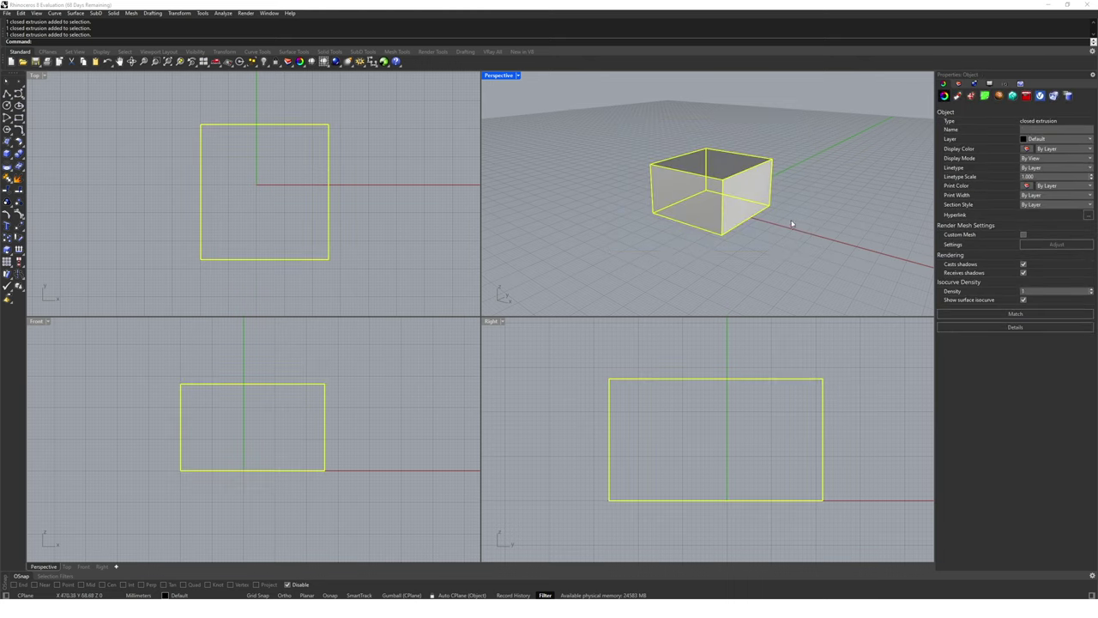
{"action": "left_click_drag", "start_coordinate": [571, 115], "coordinate": [738, 201]}
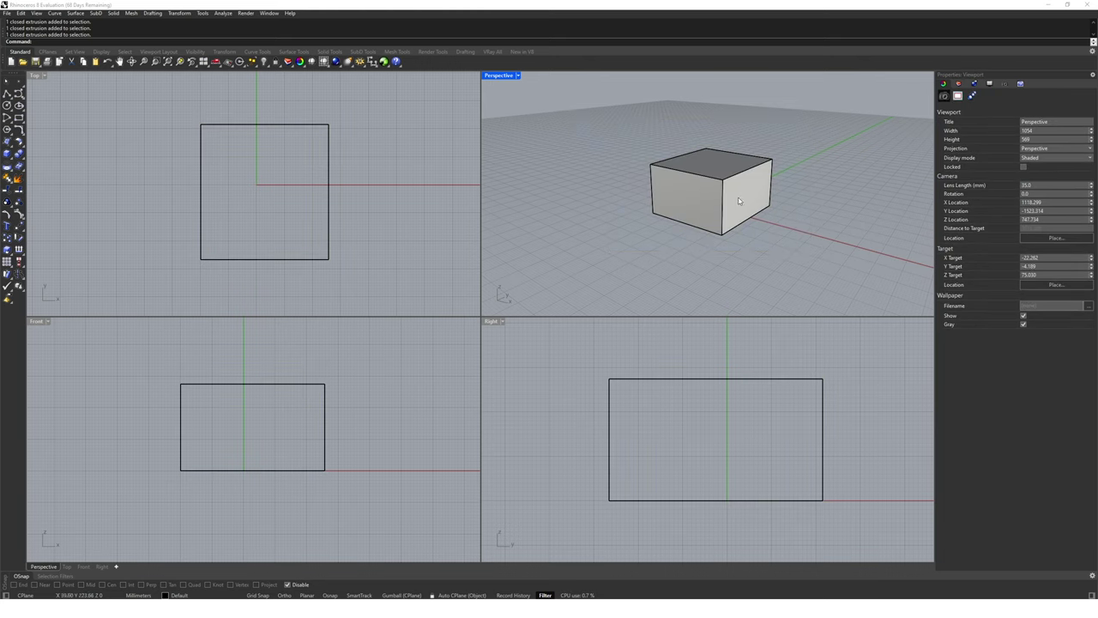
{"action": "left_click_drag", "start_coordinate": [829, 125], "coordinate": [762, 176]}
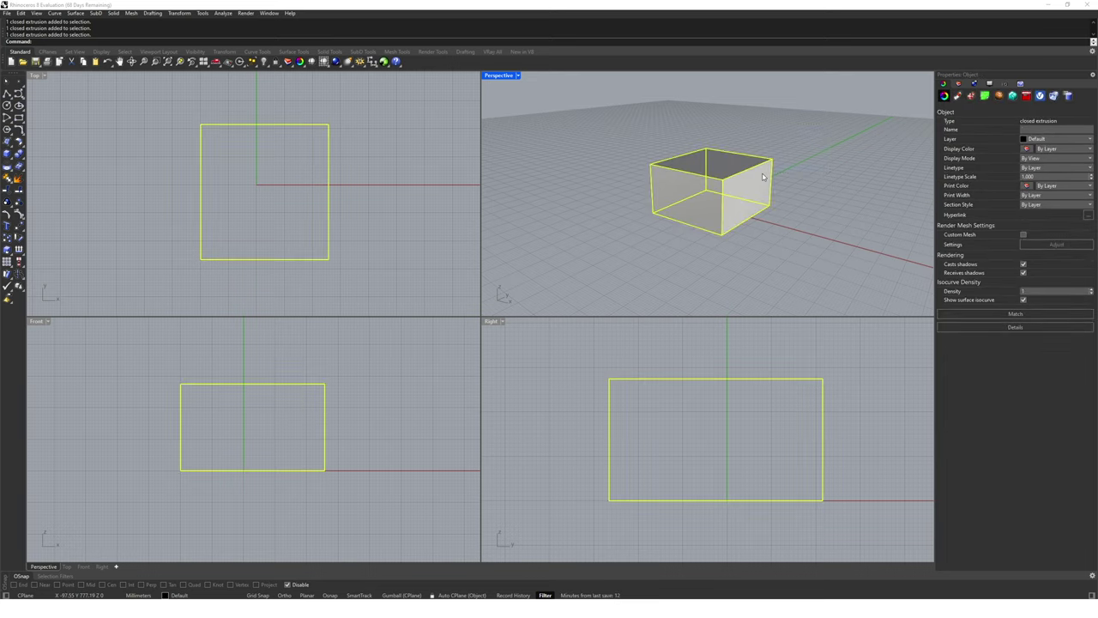
{"action": "left_click", "coordinate": [820, 187]}
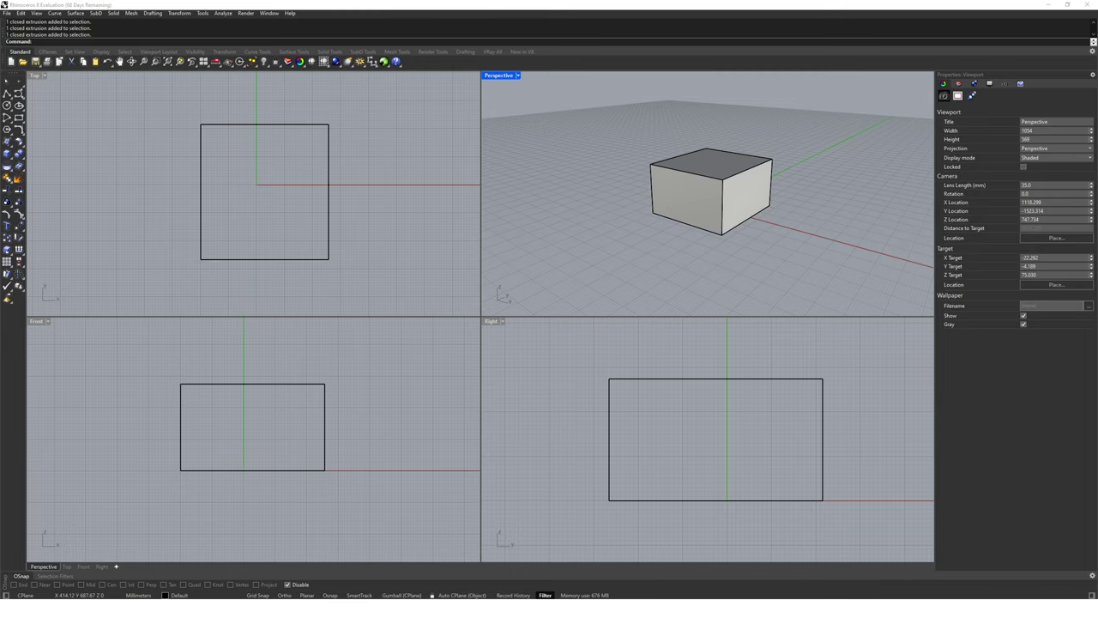
- Maximize the Perspective viewport, orbit the box, restore the four-viewport layout, and toggle the Top viewport's maximized view on and off
{"action": "key", "text": "ctrl+Tab"}
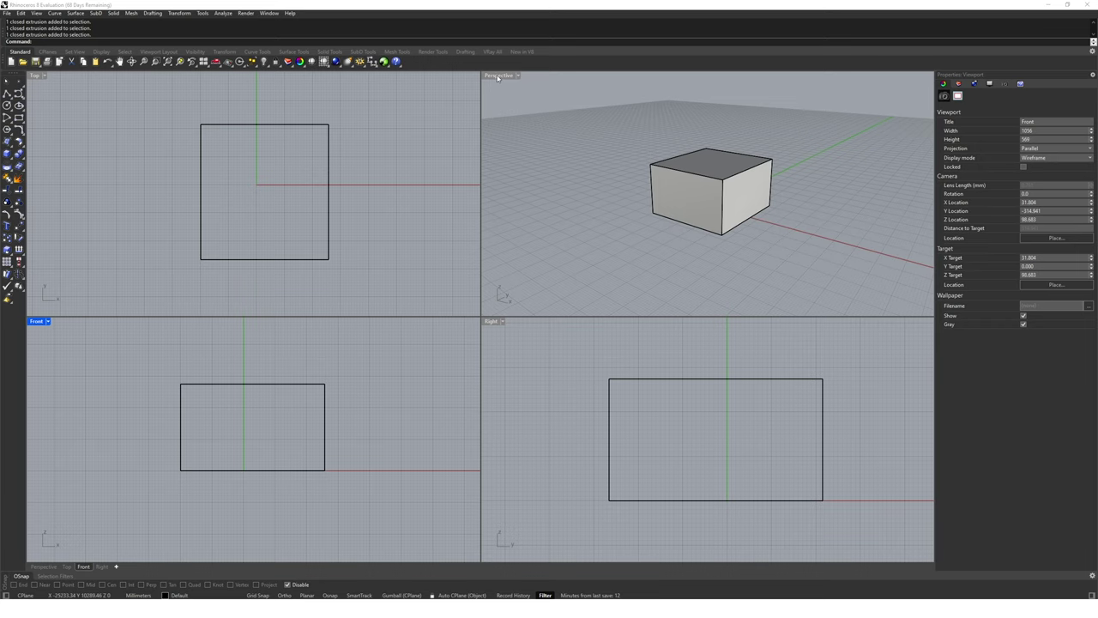
{"action": "double_click", "coordinate": [497, 75]}
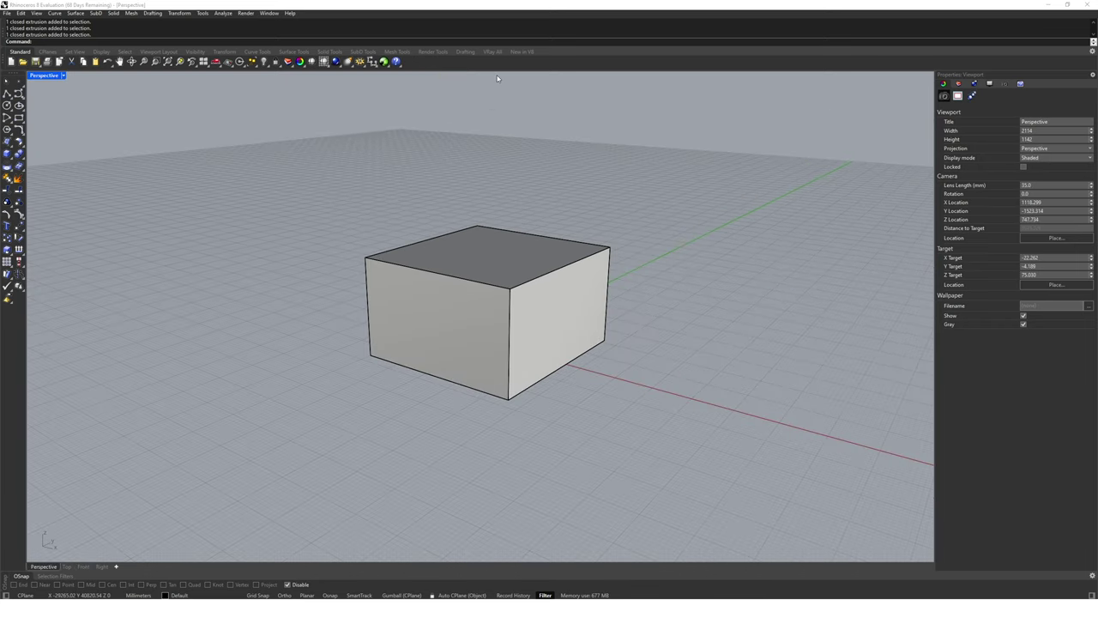
{"action": "mouse_move", "coordinate": [518, 277]}
{"action": "right_mouse_down"}
{"action": "mouse_move", "coordinate": [524, 252]}
{"action": "mouse_move", "coordinate": [514, 283]}
{"action": "right_mouse_up"}
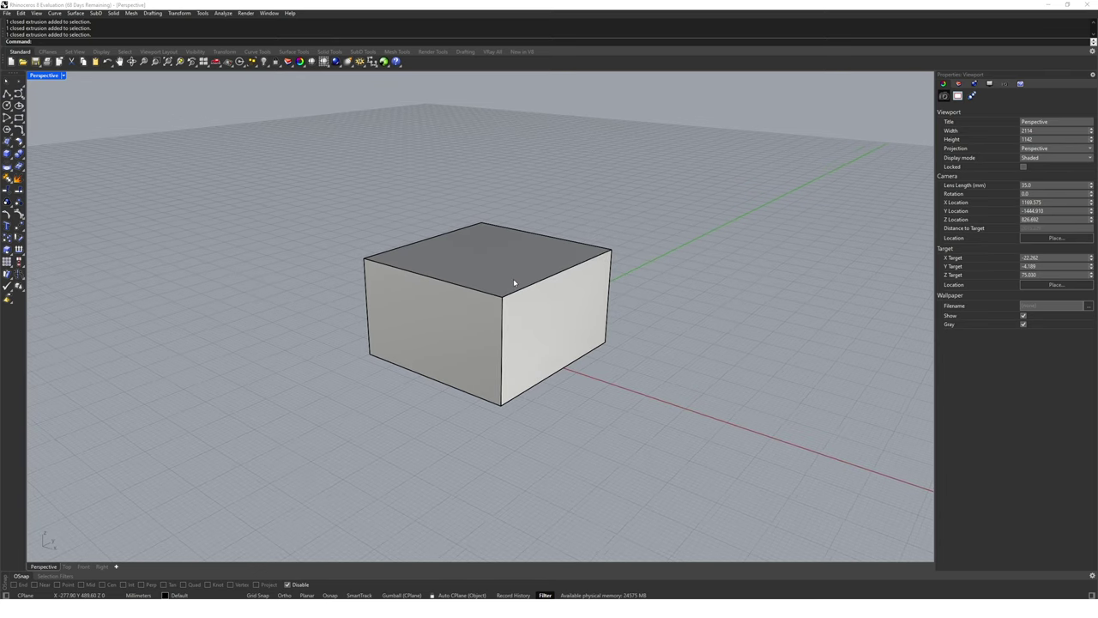
{"action": "double_click", "coordinate": [40, 76]}
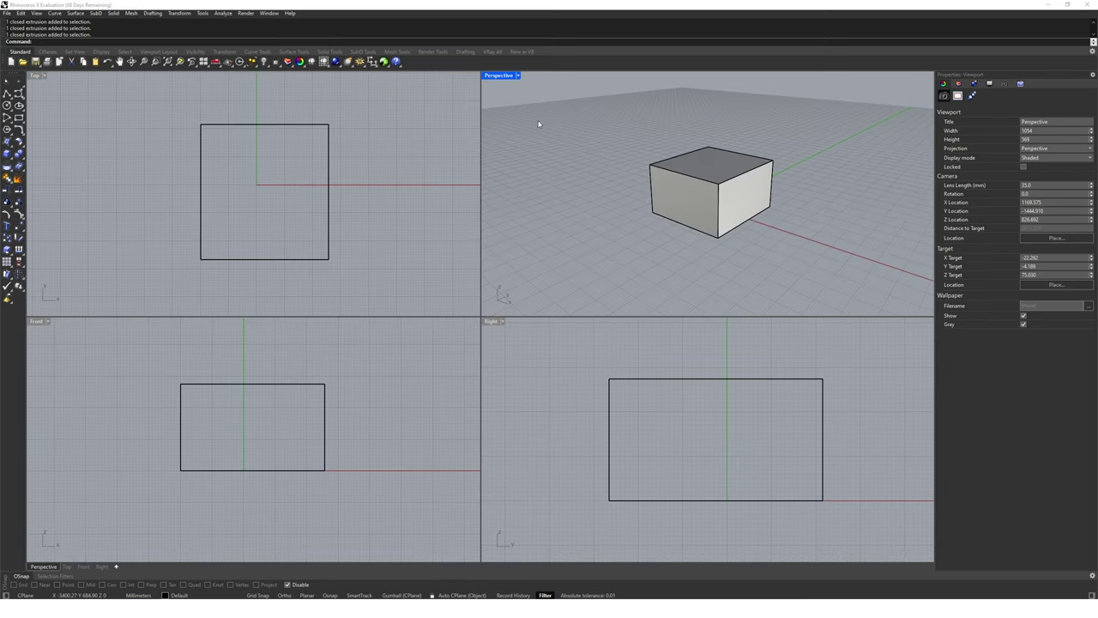
{"action": "double_click", "coordinate": [34, 76]}
{"action": "double_click", "coordinate": [34, 76]}
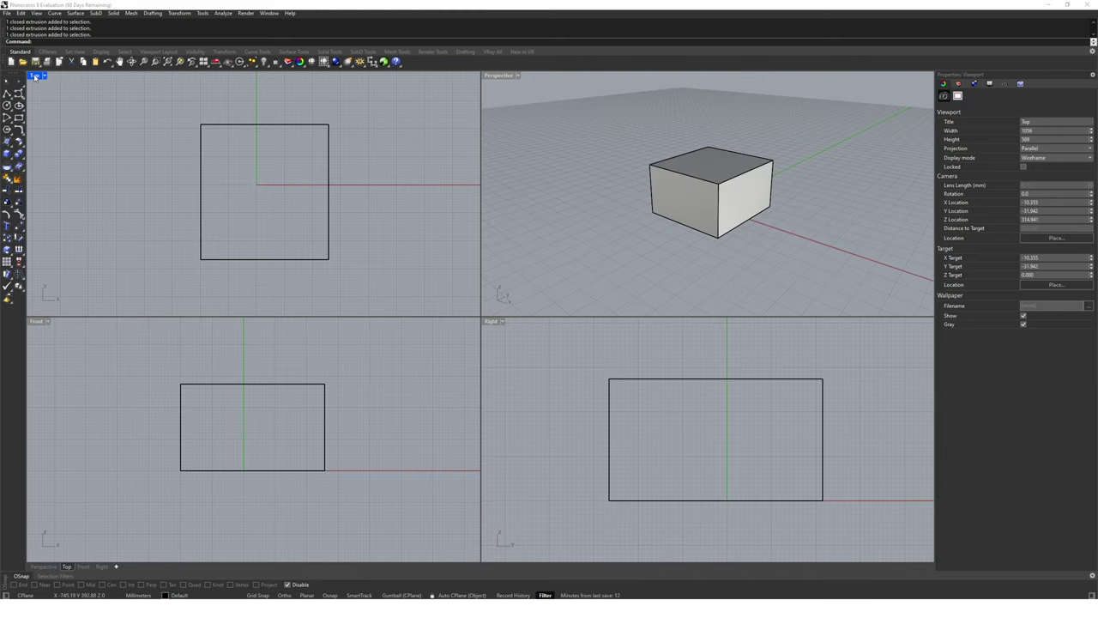
- Start a new model from the Large Objects - Millimeters template without saving the current one, and maximize the Perspective viewport
{"action": "left_click", "coordinate": [11, 61]}
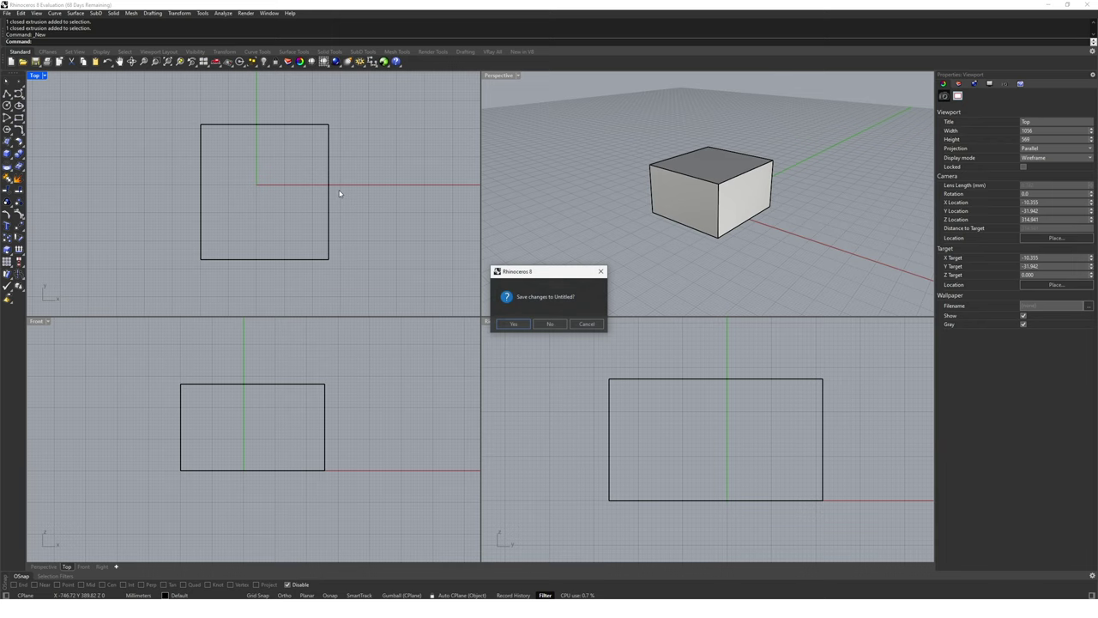
{"action": "left_click", "coordinate": [550, 324]}
{"action": "left_click", "coordinate": [161, 135]}
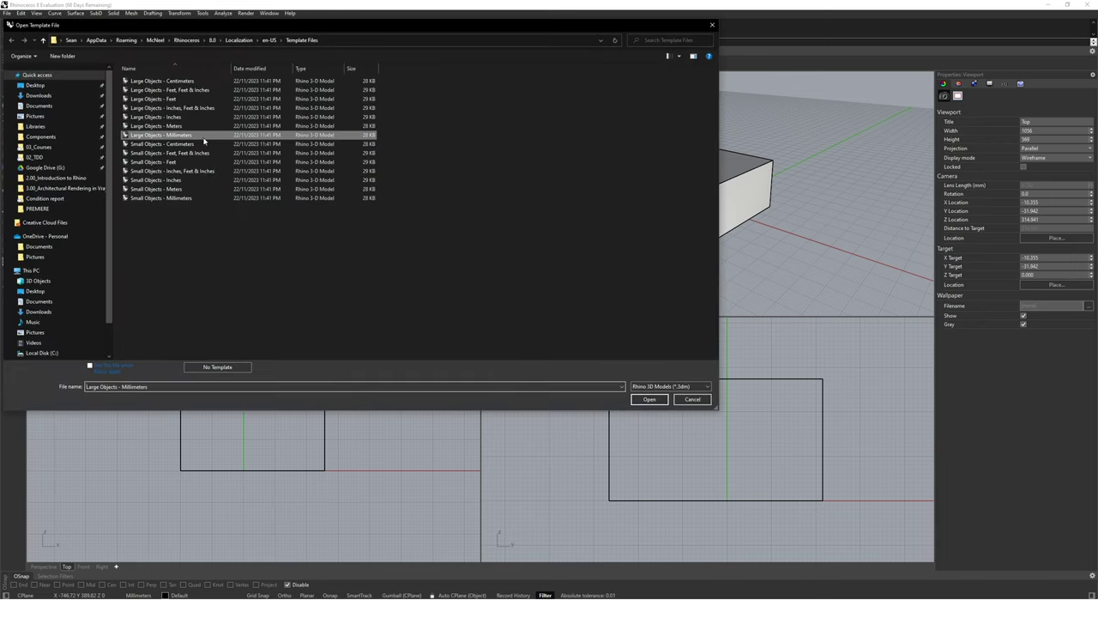
{"action": "left_click", "coordinate": [650, 398]}
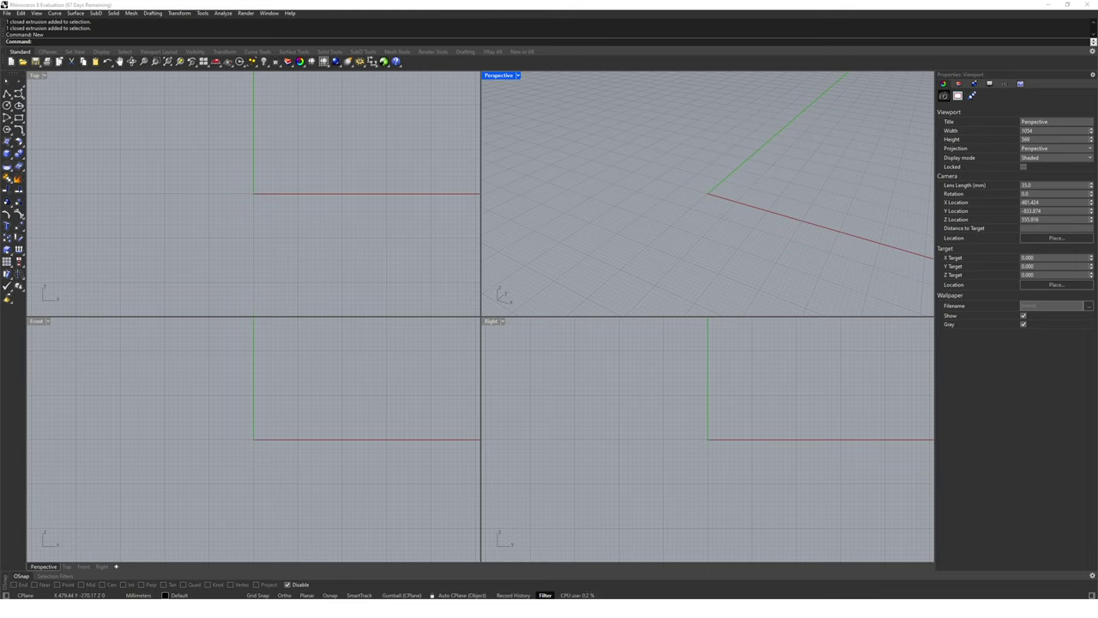
{"action": "double_click", "coordinate": [501, 78]}
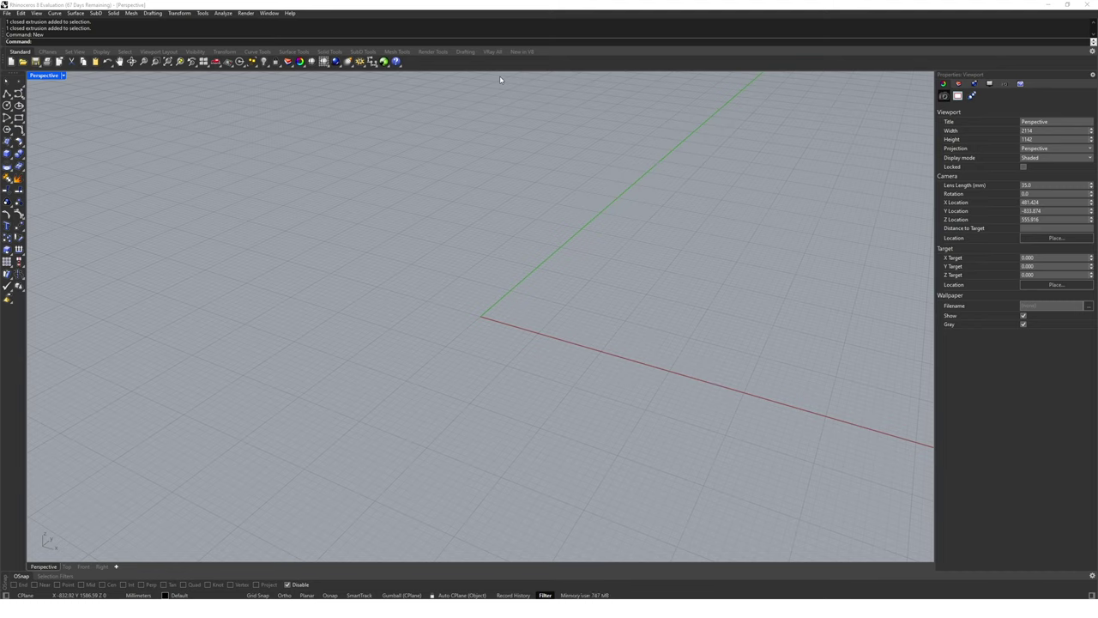
- Place one point freehand on the grid behind the origin and another at coordinates 0,0,0
{"action": "type", "text": "oint"}
{"action": "key", "text": "Return"}
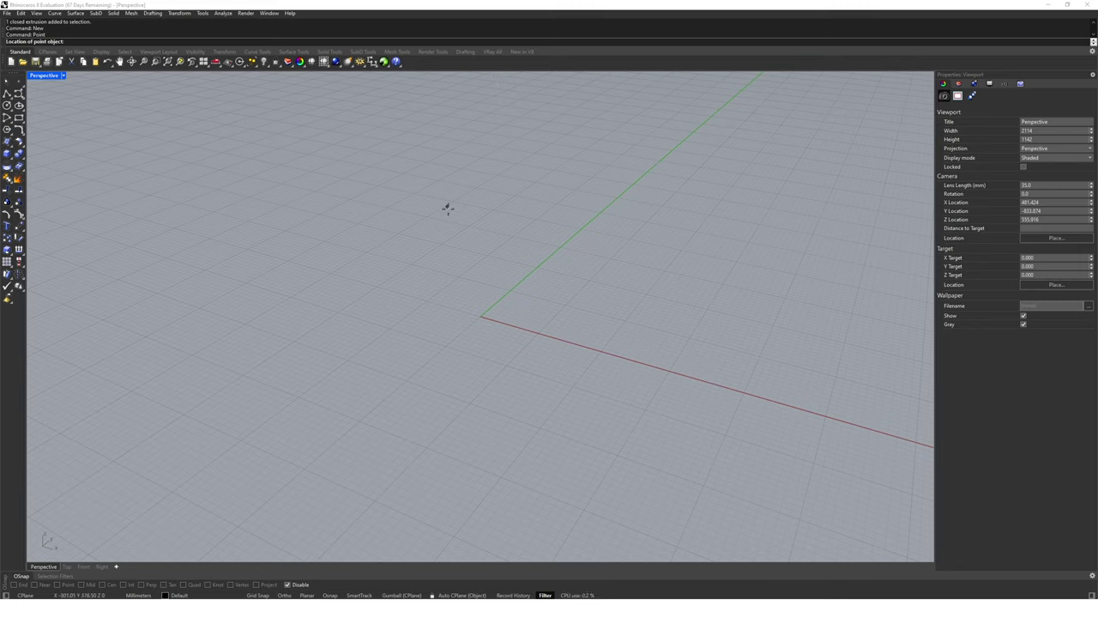
{"action": "left_click", "coordinate": [479, 230]}
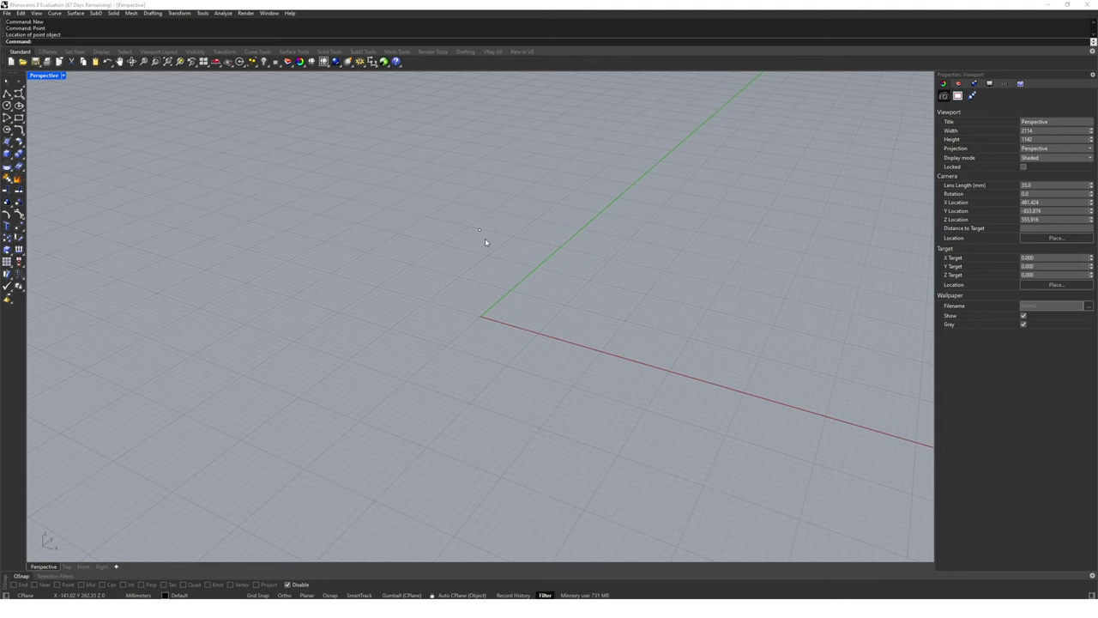
{"action": "key", "text": "Up"}
{"action": "key", "text": "Return"}
{"action": "type", "text": "0,0"}
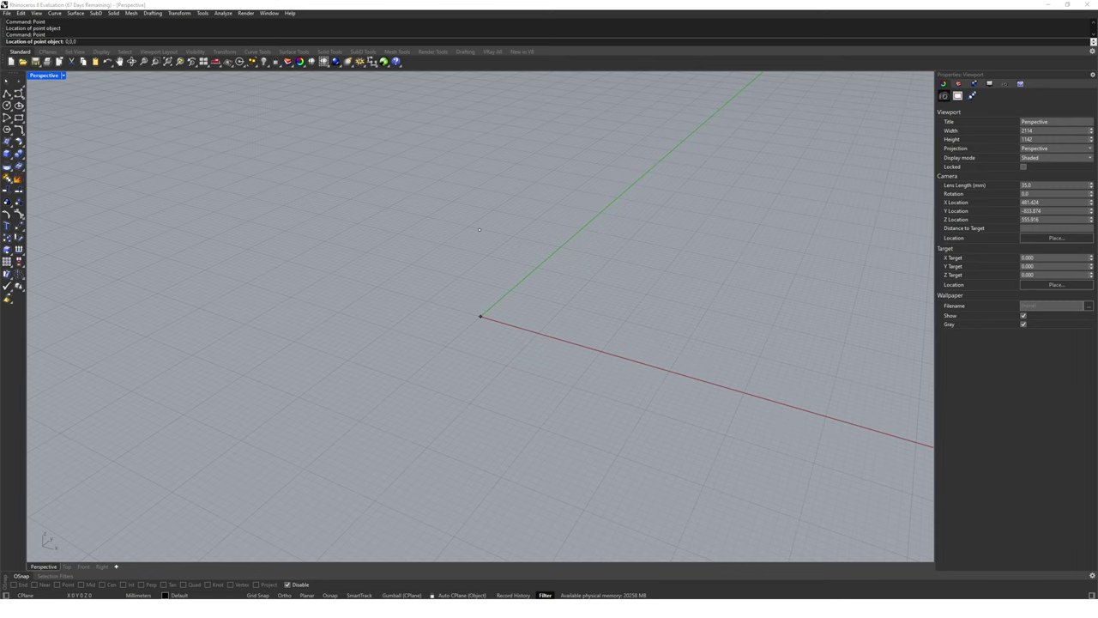
{"action": "key", "text": "Return"}
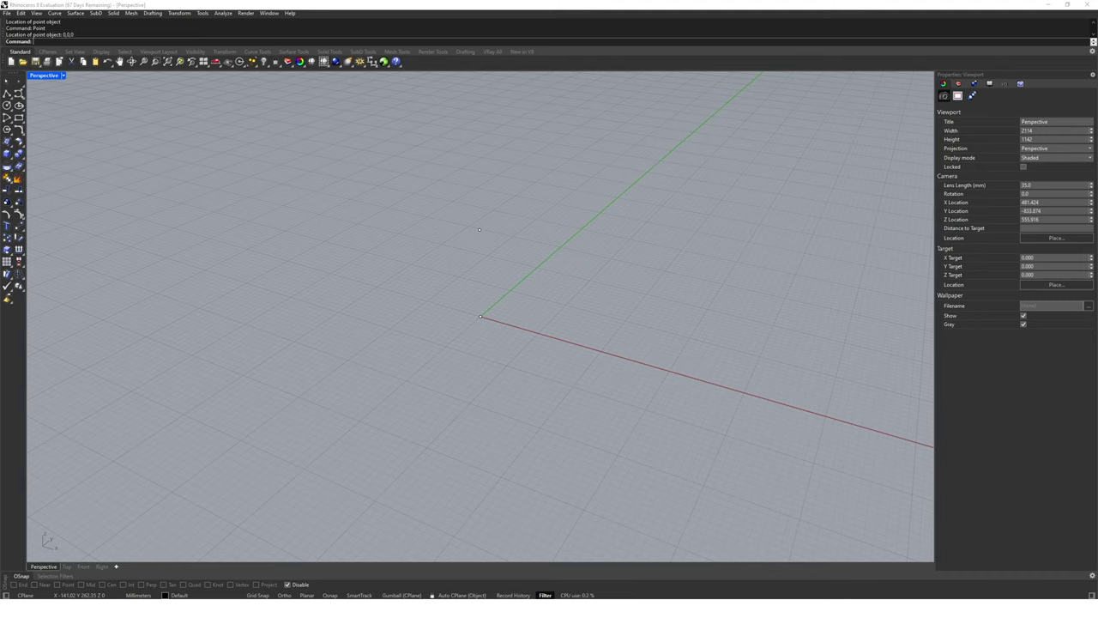
- Undo the point at the origin and delete the freely placed point behind it
{"action": "type", "text": "Undo"}
{"action": "key", "text": "Return"}
{"action": "left_click_drag", "start_coordinate": [444, 203], "coordinate": [513, 255]}
{"action": "key", "text": "Delete"}
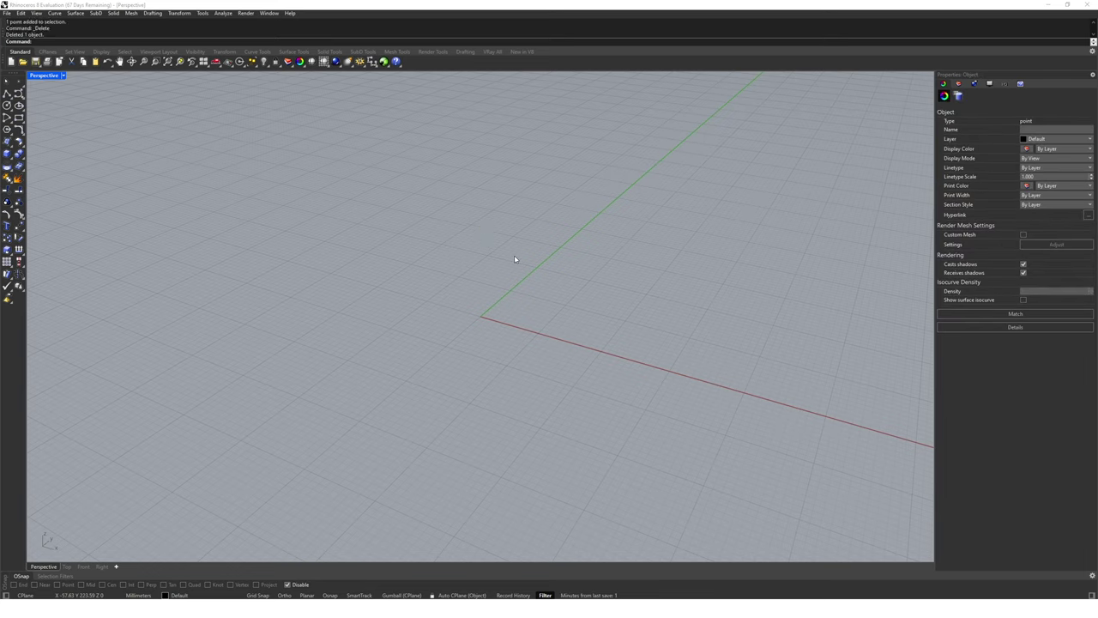
- Place a point at the origin using the short coordinate entry 0
{"action": "type", "text": "Point"}
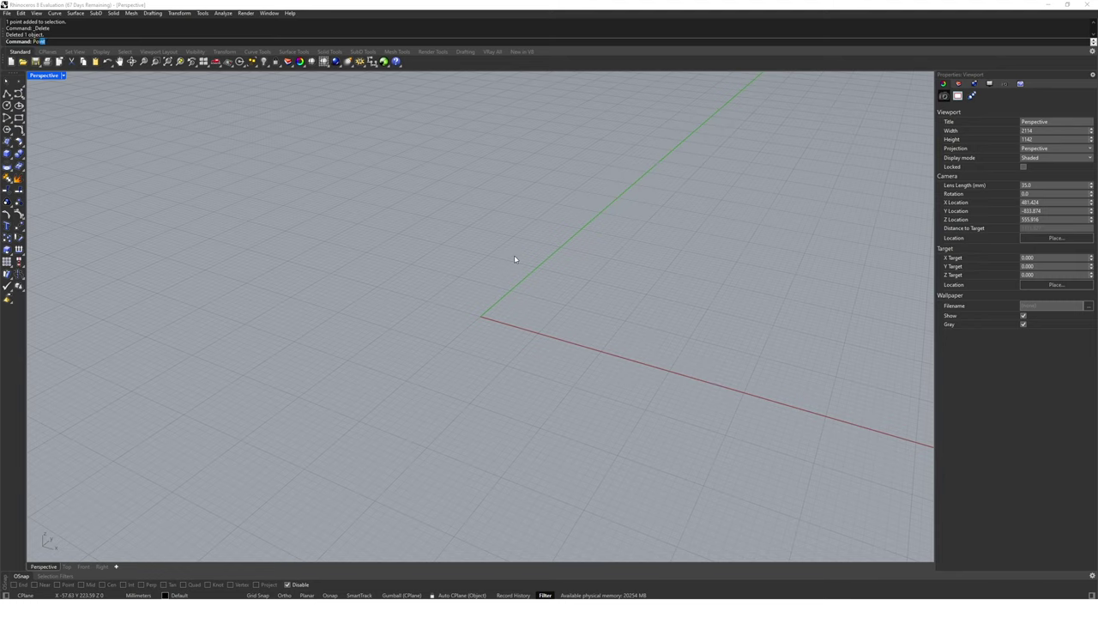
{"action": "key", "text": "Return"}
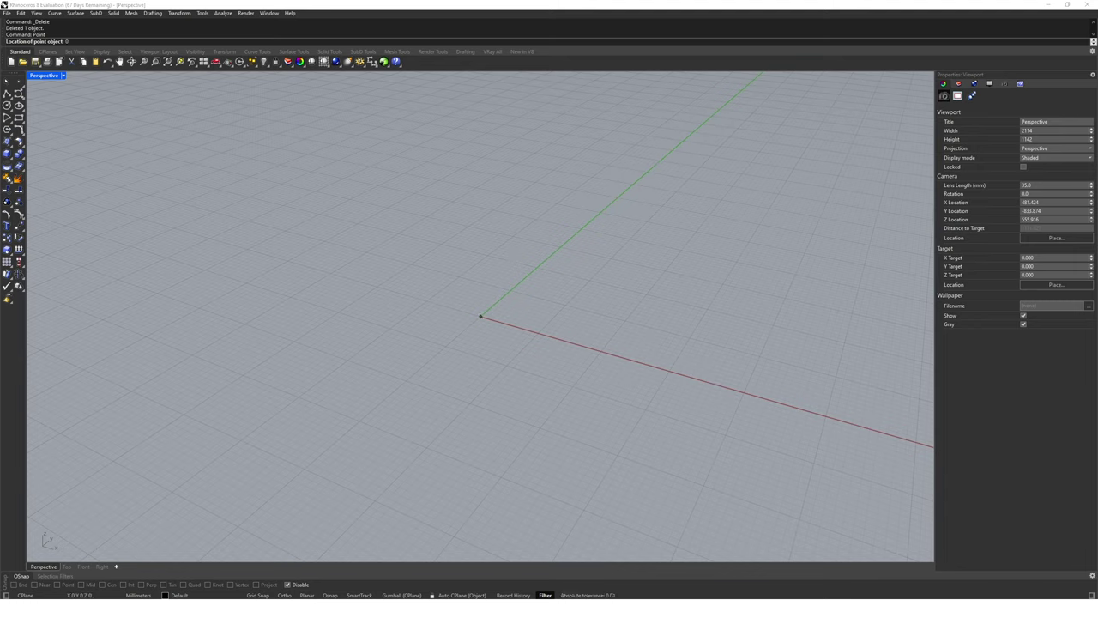
{"action": "type", "text": "0"}
{"action": "key", "text": "Return"}
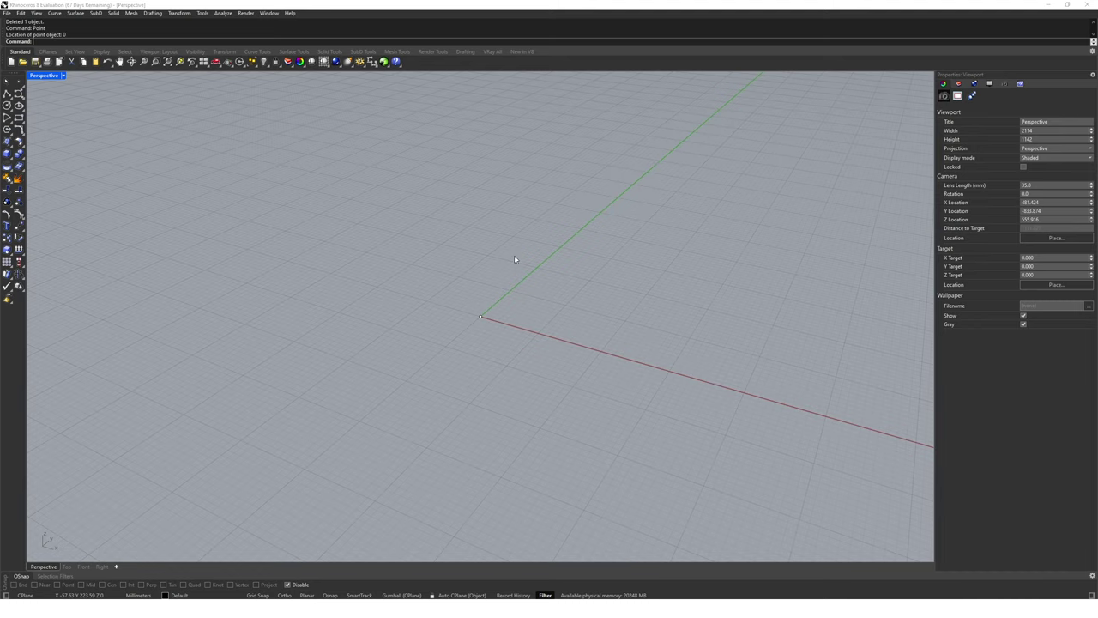
- Place five more points freehand on the grid around and in front of the origin by repeating the Point command
{"action": "key", "text": "Return"}
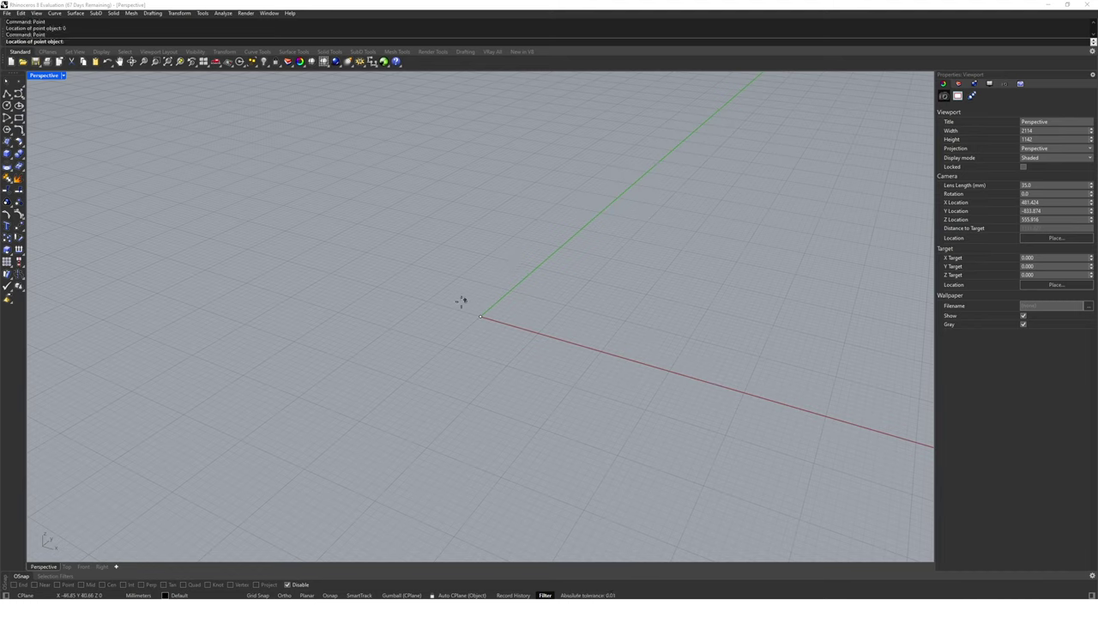
{"action": "left_click", "coordinate": [415, 341]}
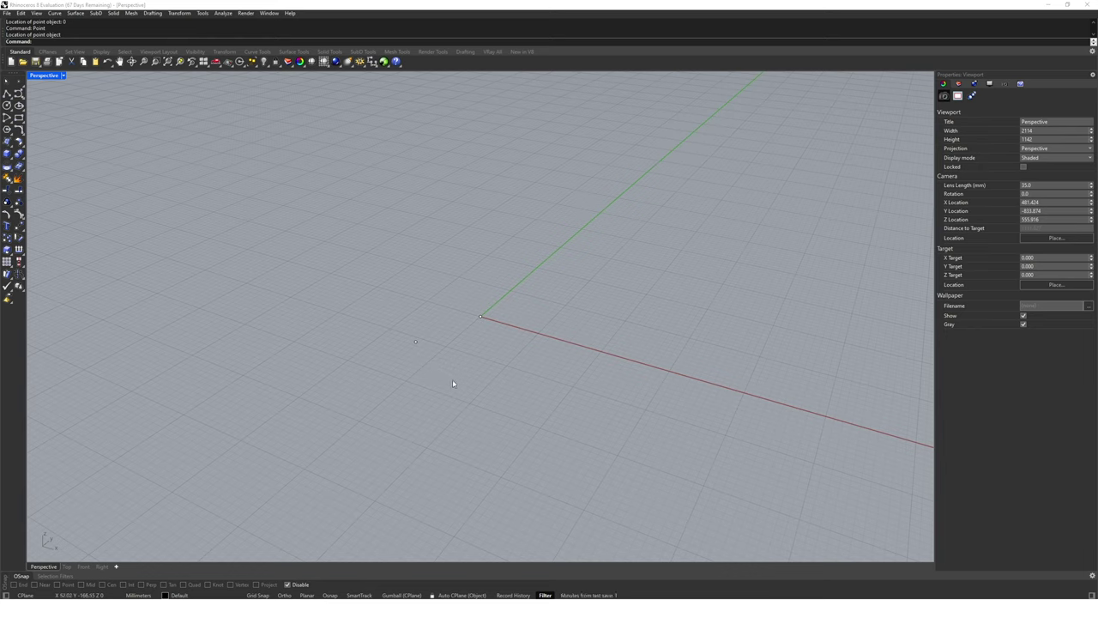
{"action": "key", "text": "Return"}
{"action": "left_click", "coordinate": [480, 375]}
{"action": "key", "text": "Return"}
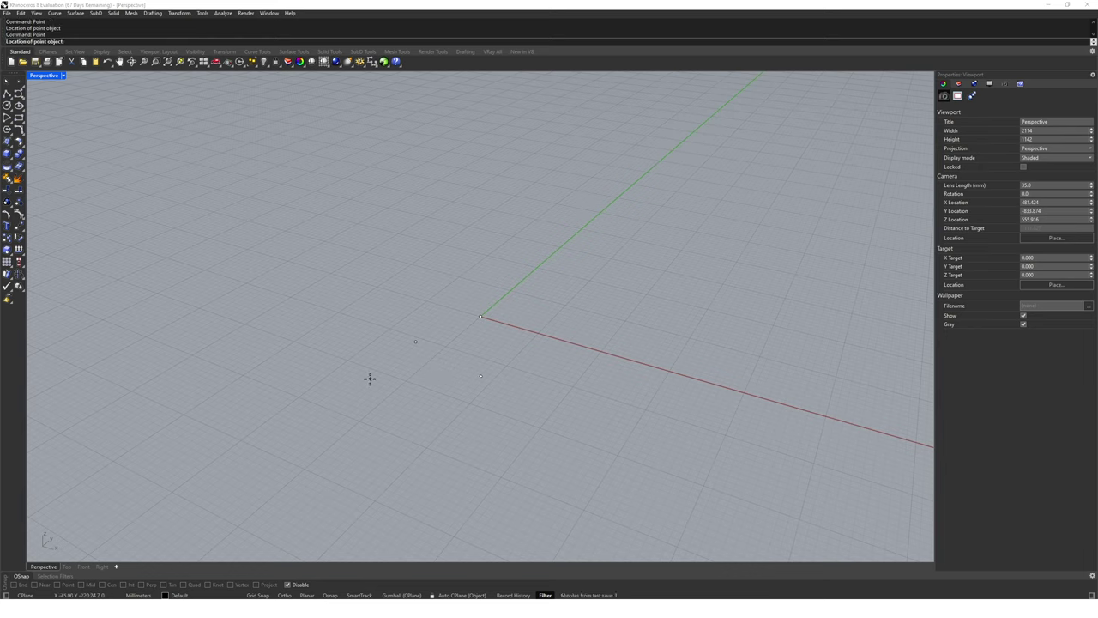
{"action": "left_click", "coordinate": [349, 364]}
{"action": "key", "text": "Return"}
{"action": "left_click", "coordinate": [424, 385]}
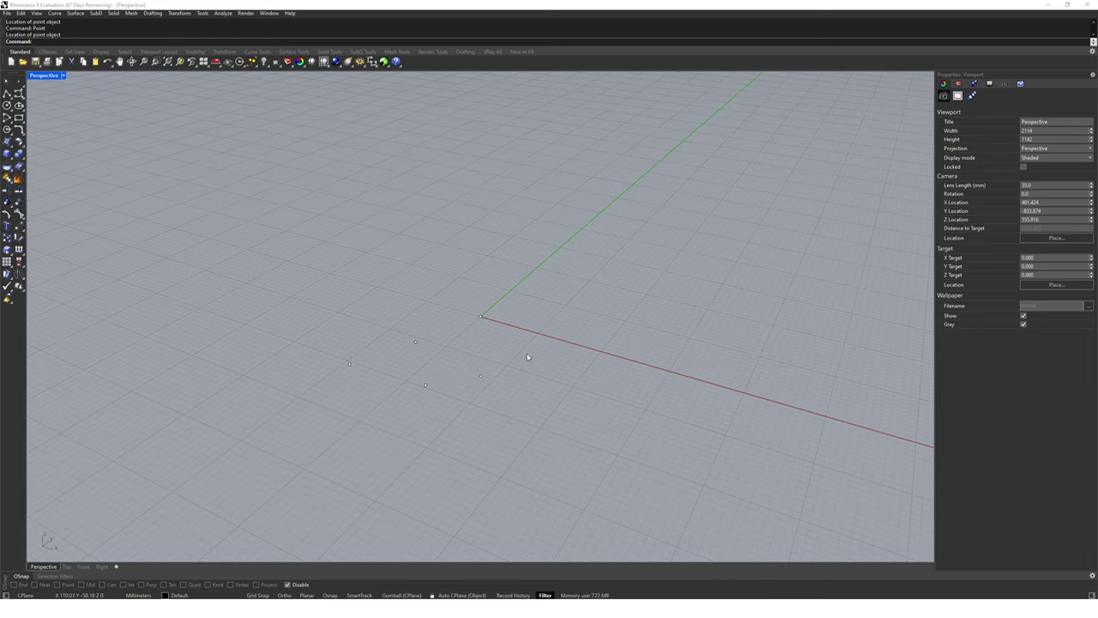
{"action": "key", "text": "Return"}
{"action": "left_click", "coordinate": [516, 349]}
- Draw a single straight line freehand on the grid in front of the red X axis, beside the points
{"action": "right_click_drag", "start_coordinate": [527, 394], "coordinate": [444, 369], "text": "shift"}
{"action": "type", "text": "line"}
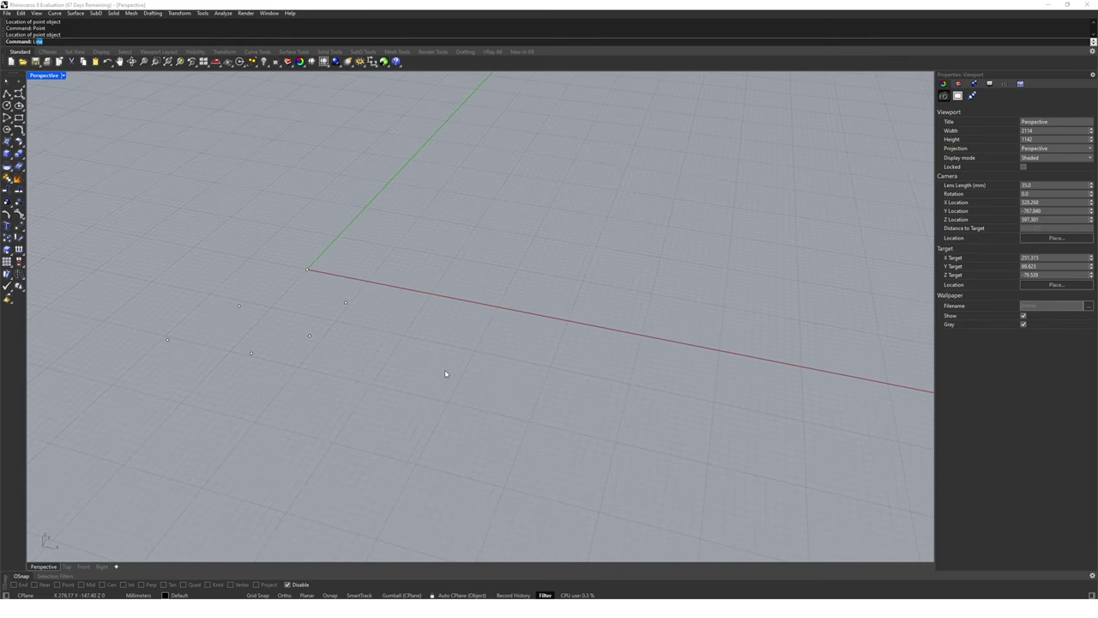
{"action": "key", "text": "Return"}
{"action": "left_click", "coordinate": [453, 347]}
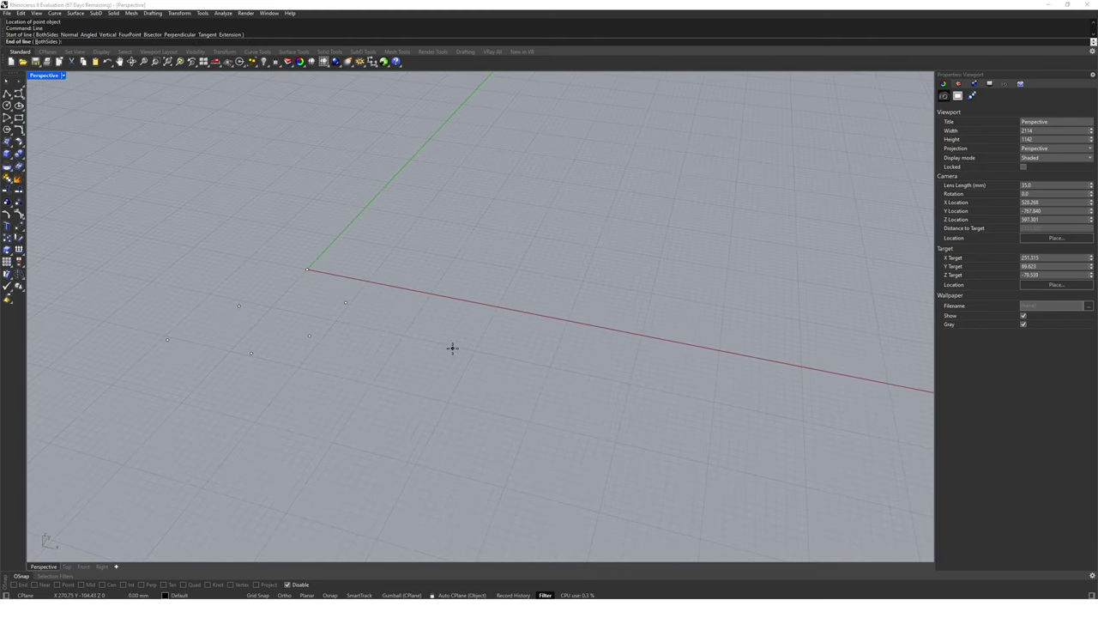
{"action": "left_click", "coordinate": [666, 372]}
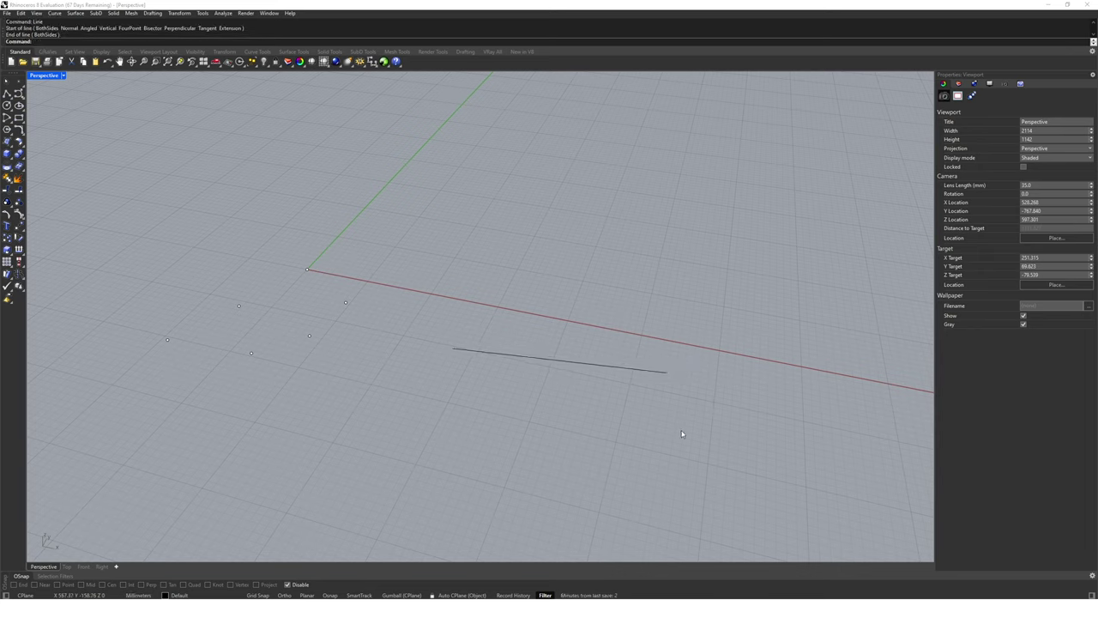
- Draw an open zigzag polyline with four straight segments in front of the single line
{"action": "type", "text": "polyline"}
{"action": "key", "text": "Return"}
{"action": "right_click_drag", "start_coordinate": [681, 431], "coordinate": [497, 403]}
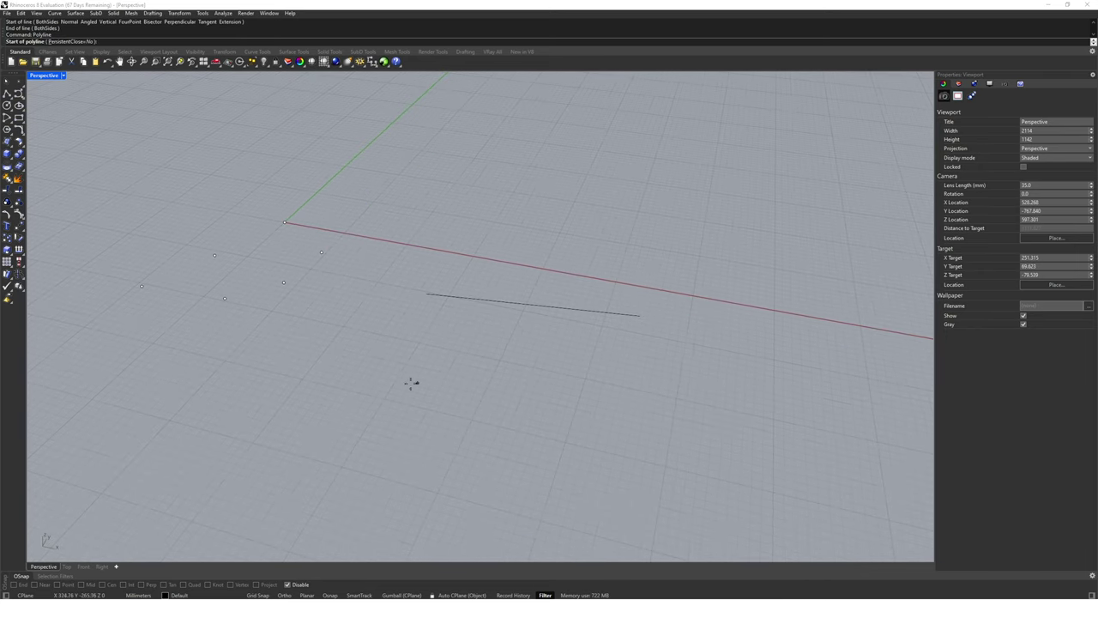
{"action": "left_click", "coordinate": [368, 400]}
{"action": "left_click", "coordinate": [466, 350]}
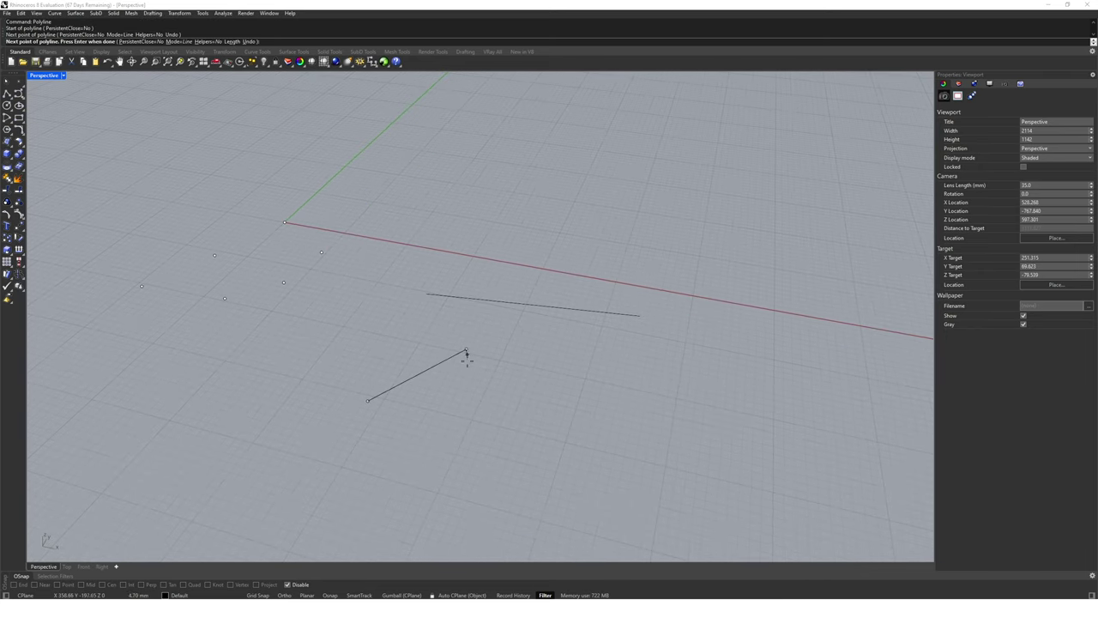
{"action": "left_click", "coordinate": [501, 423]}
{"action": "left_click", "coordinate": [577, 374]}
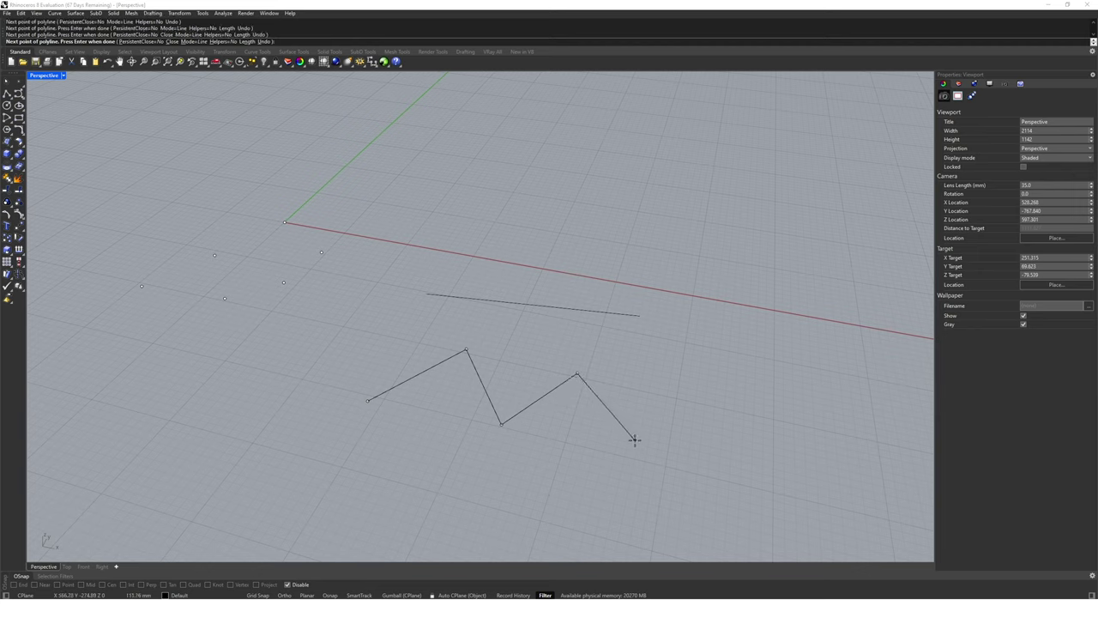
{"action": "left_click", "coordinate": [634, 439]}
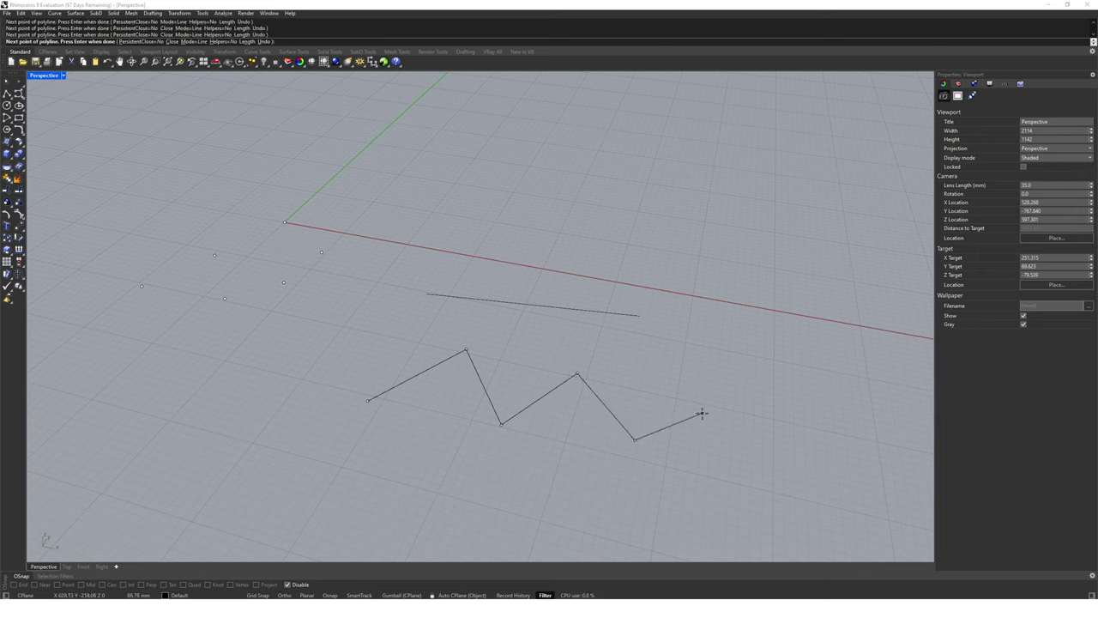
{"action": "key", "text": "Return"}
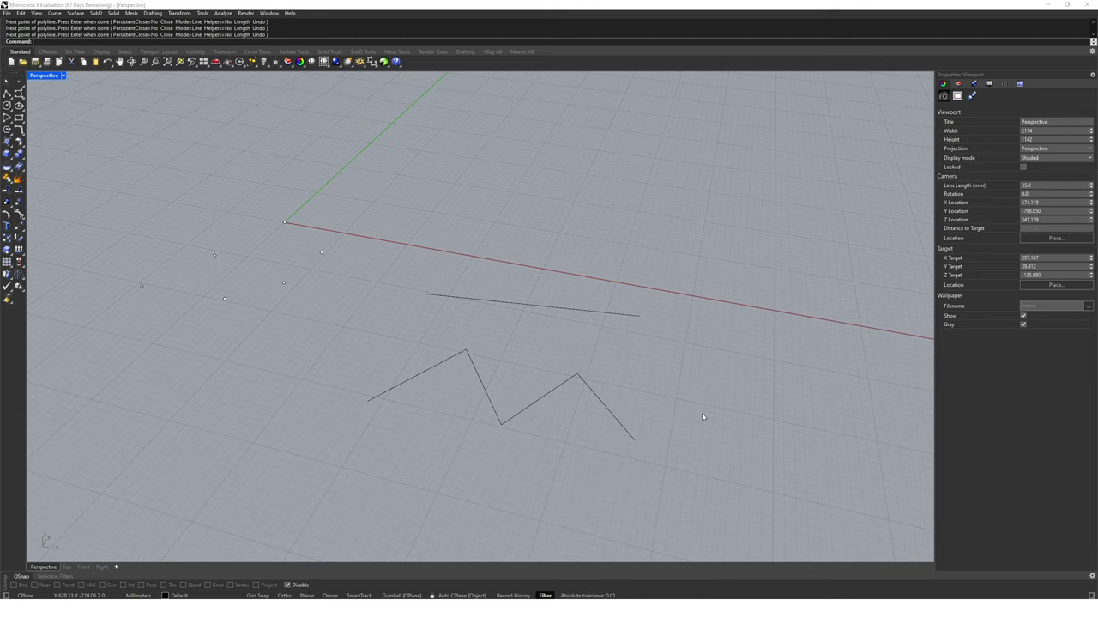
- Draw an open degree 3 control-point curve in front of the polyline, using five alternating points in a similar zigzag
{"action": "right_click_drag", "start_coordinate": [633, 452], "coordinate": [612, 415]}
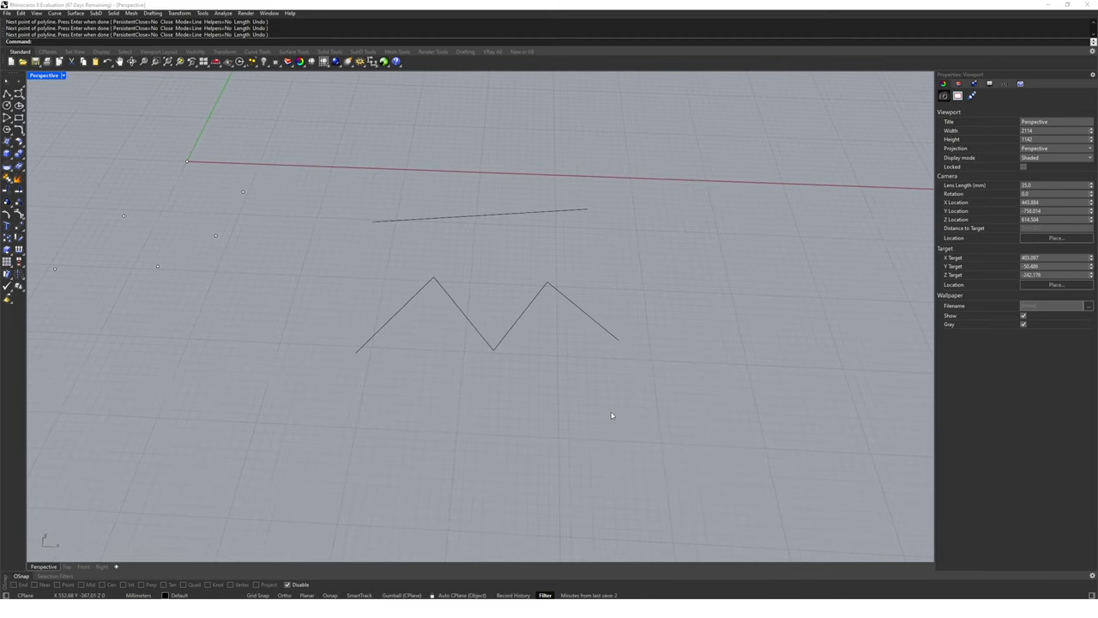
{"action": "type", "text": "curve"}
{"action": "key", "text": "Return"}
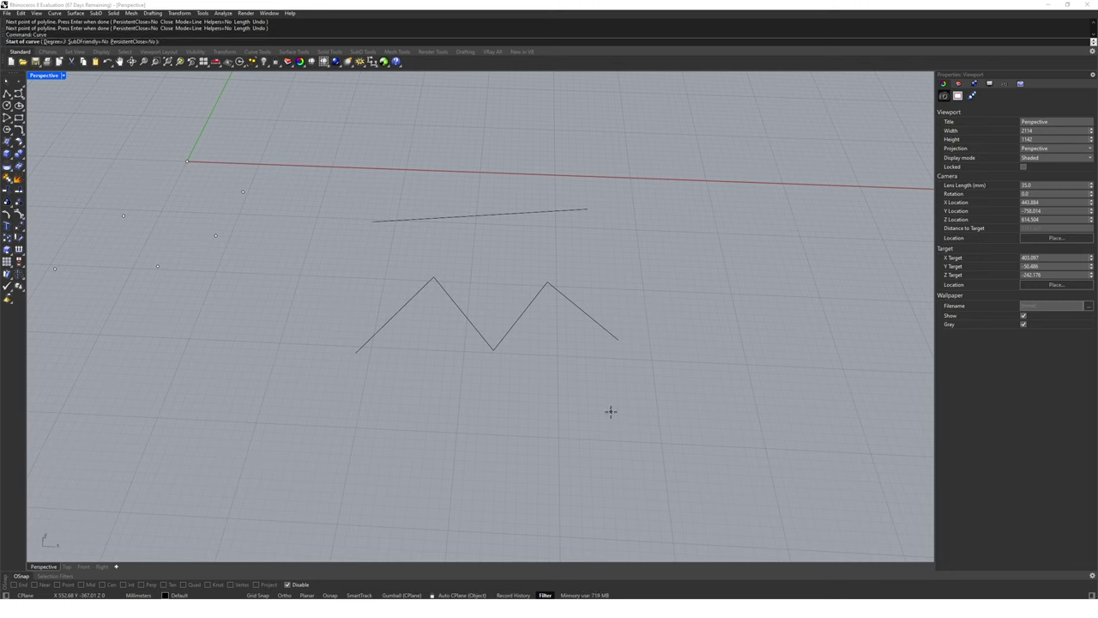
{"action": "left_click", "coordinate": [334, 474]}
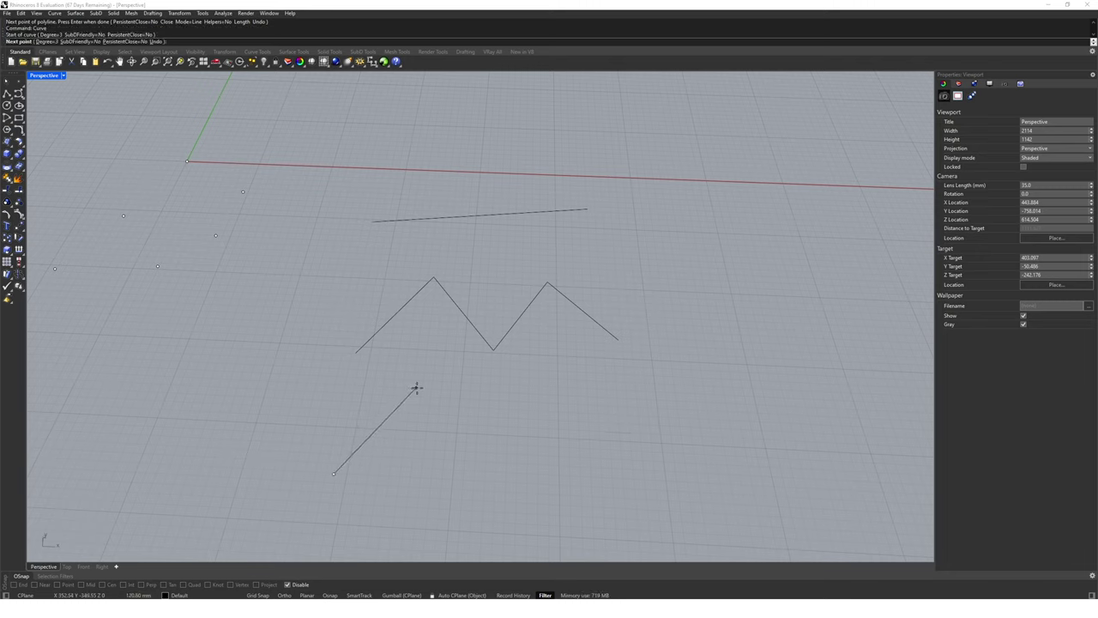
{"action": "left_click", "coordinate": [418, 388]}
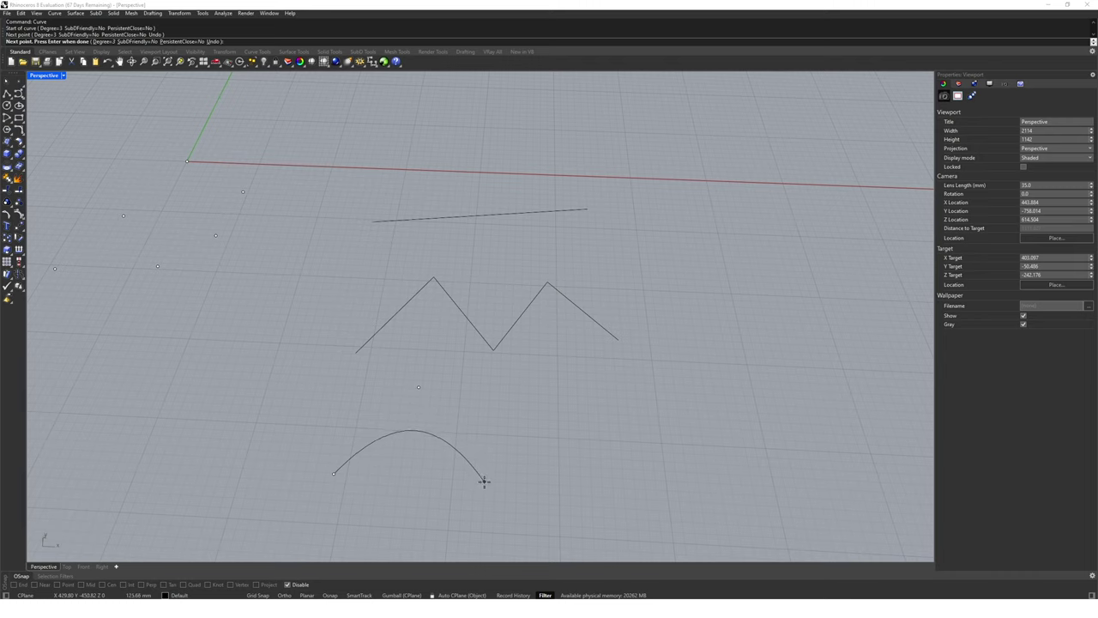
{"action": "left_click", "coordinate": [487, 483]}
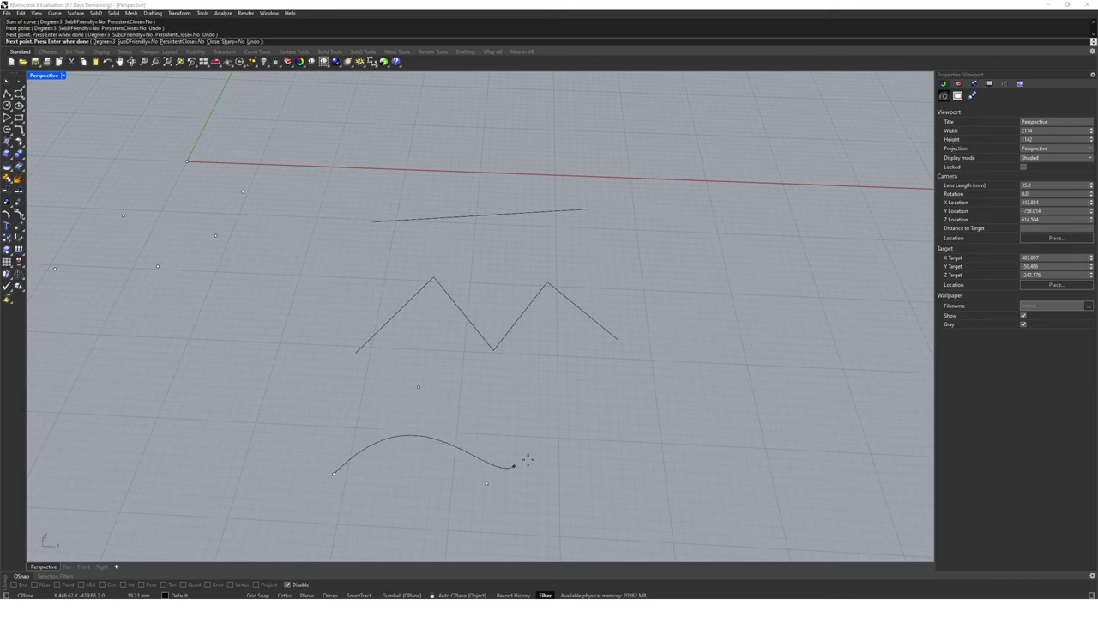
{"action": "left_click", "coordinate": [561, 397]}
{"action": "left_click", "coordinate": [623, 494]}
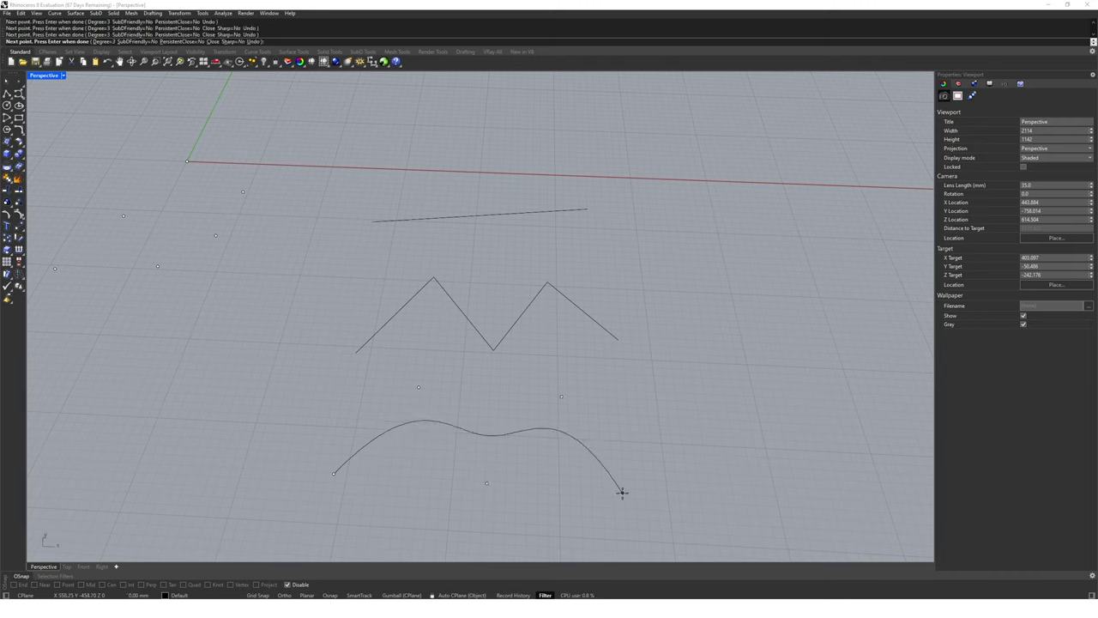
{"action": "key", "text": "Return"}
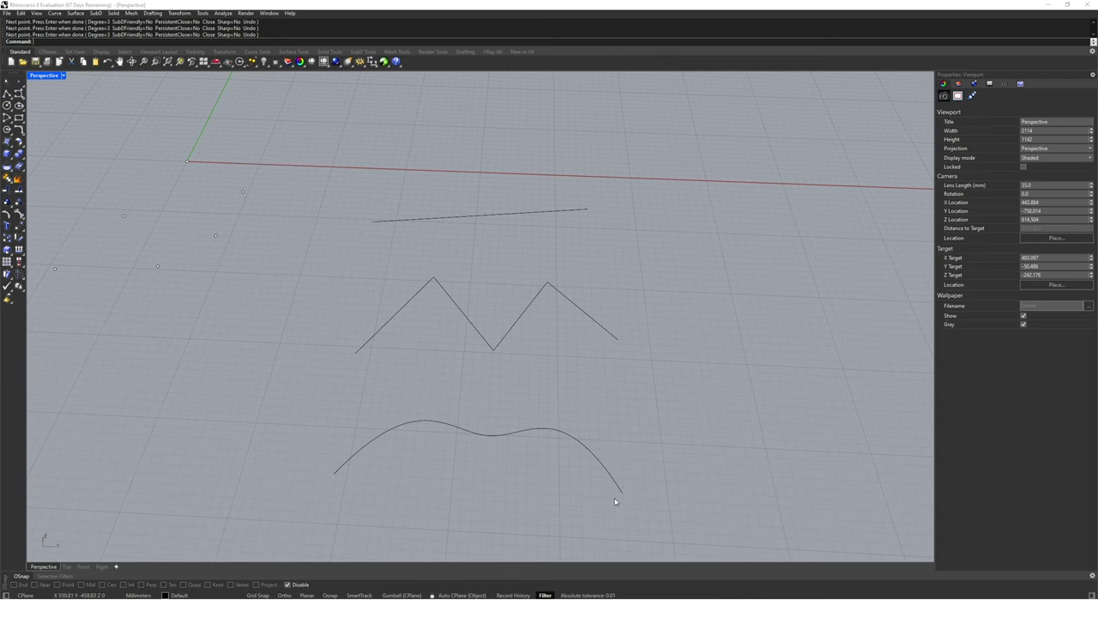
- Draw an open degree 3 curve interpolated through five alternating zigzag points, in front of the control-point curve
{"action": "scroll", "coordinate": [583, 451], "scroll_direction": "down", "scroll_amount": 5}
{"action": "right_click_drag", "start_coordinate": [550, 426], "coordinate": [543, 420], "text": "shift"}
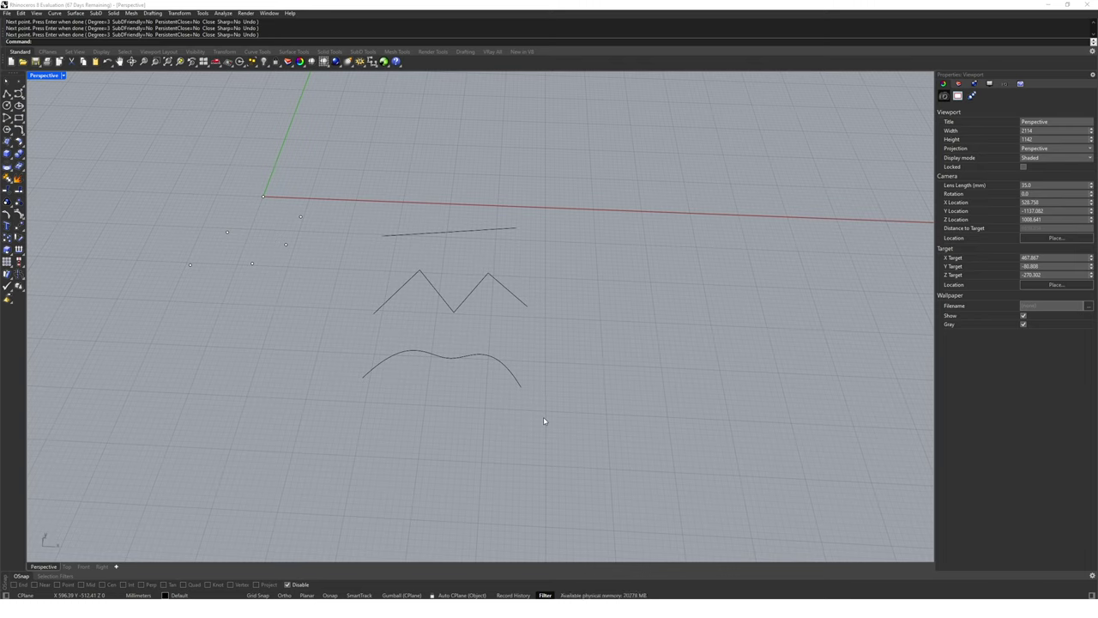
{"action": "key", "text": "Up"}
{"action": "key", "text": "Return"}
{"action": "left_click", "coordinate": [344, 463]}
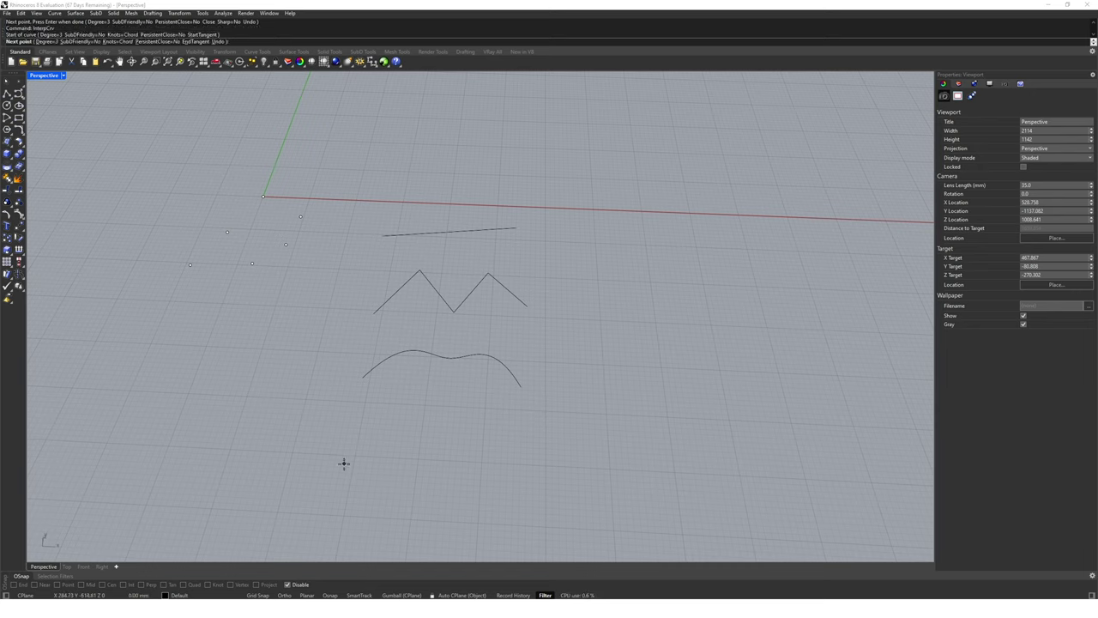
{"action": "left_click", "coordinate": [436, 486]}
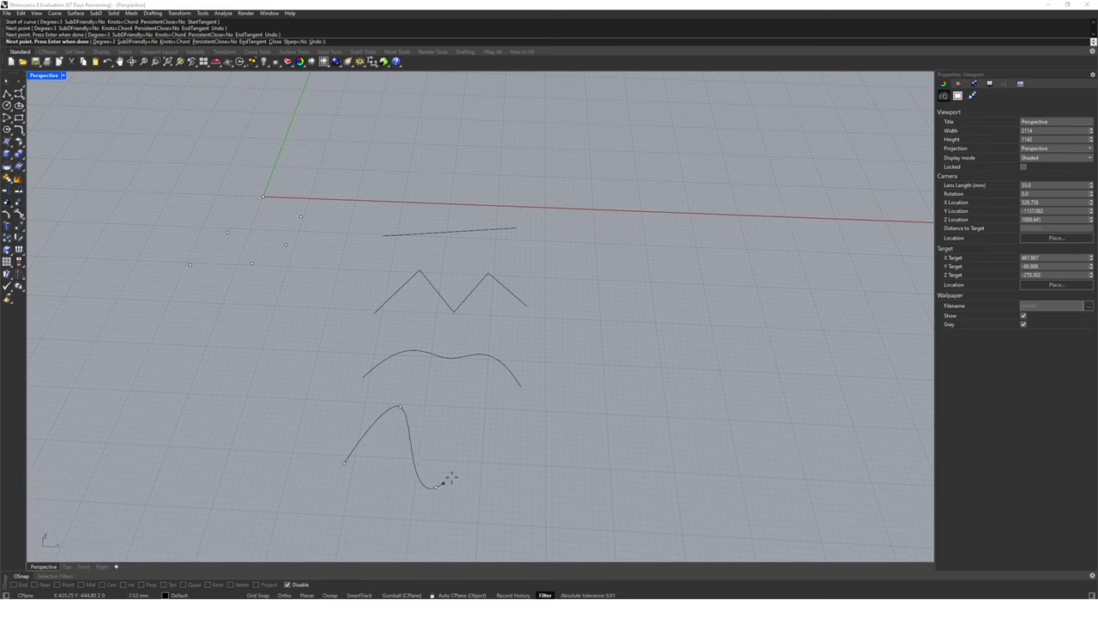
{"action": "left_click", "coordinate": [483, 413]}
{"action": "left_click", "coordinate": [528, 478]}
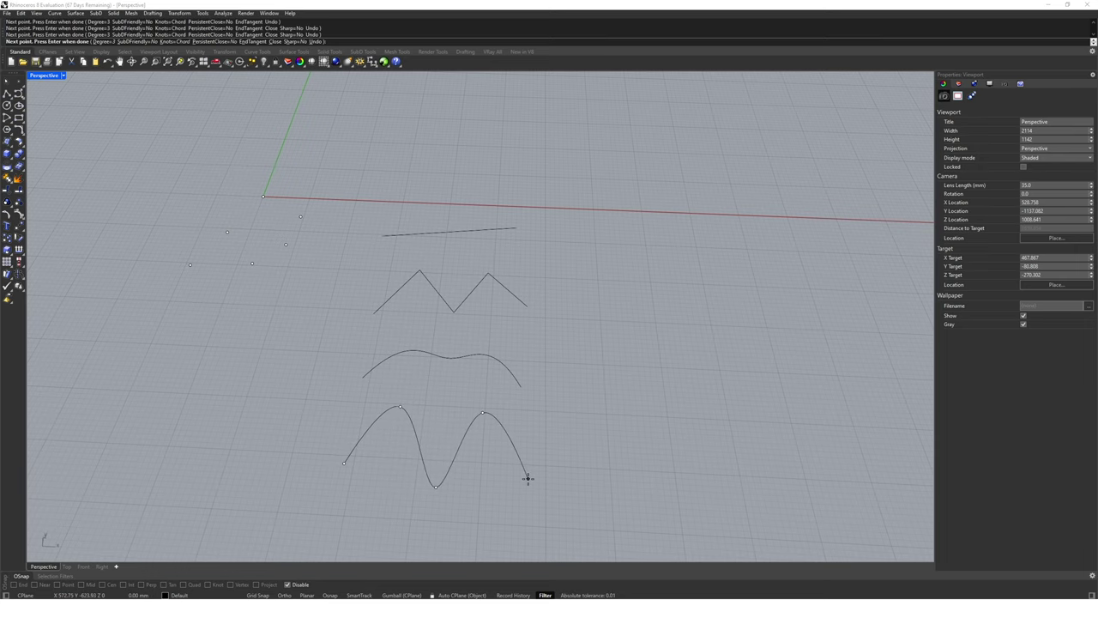
{"action": "key", "text": "Return"}
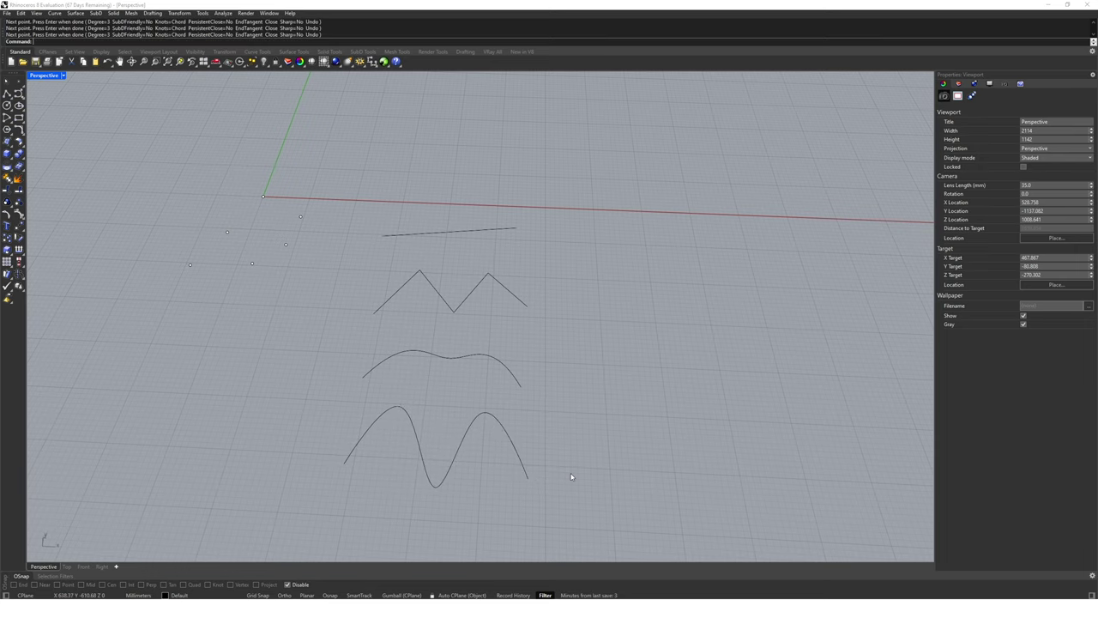
- Draw an inscribed six-sided polygon with a radius of about 80 mm in front of the interpolated curve
{"action": "right_click_drag", "start_coordinate": [572, 477], "coordinate": [504, 416]}
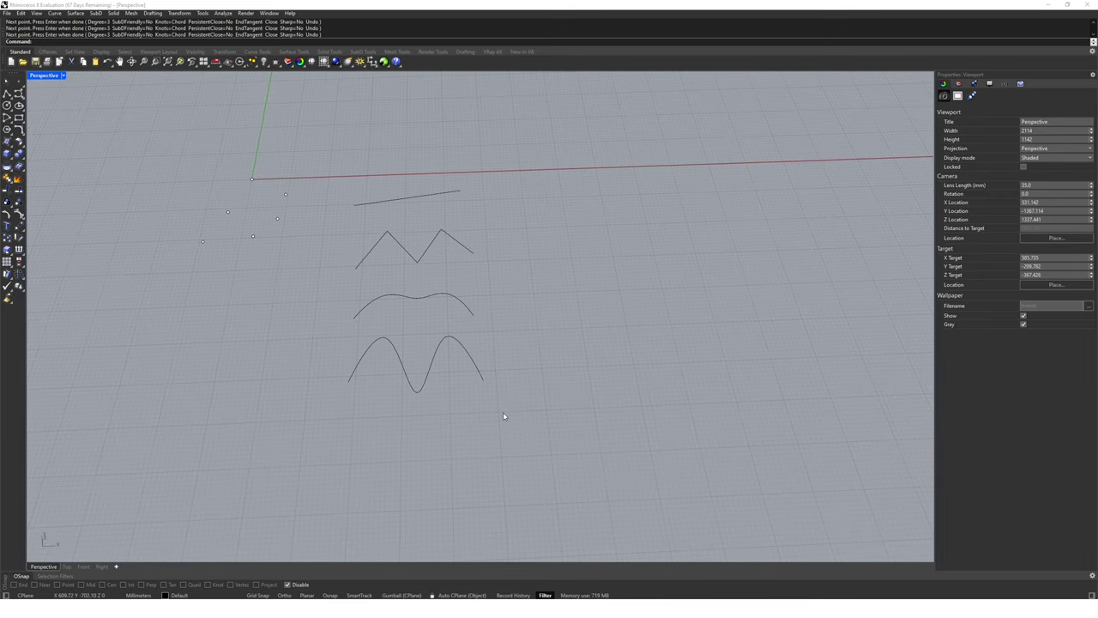
{"action": "type", "text": "polygon"}
{"action": "key", "text": "Return"}
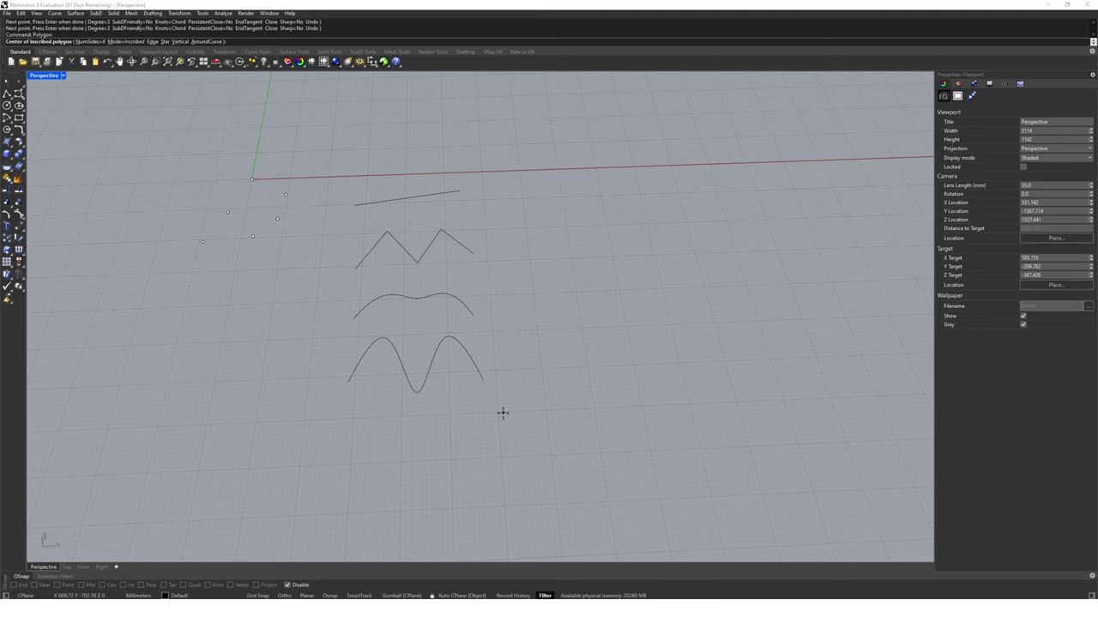
{"action": "left_click", "coordinate": [369, 450]}
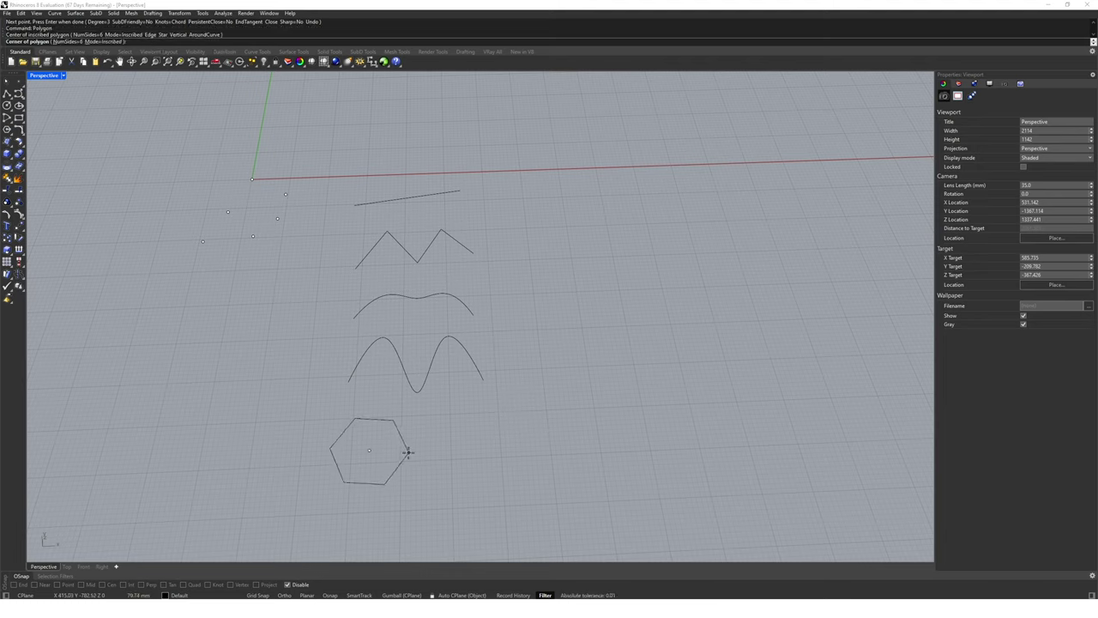
{"action": "left_click", "coordinate": [411, 450]}
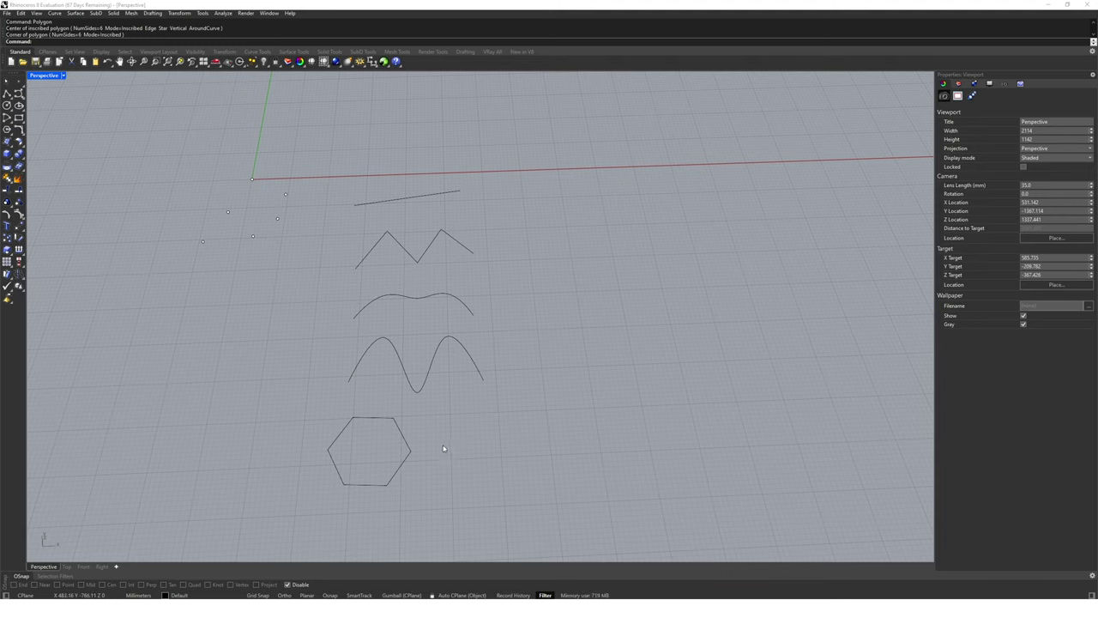
- Draw an inscribed five-sided polygon with a radius of about 82 mm beside the hexagon
{"action": "key", "text": "Return"}
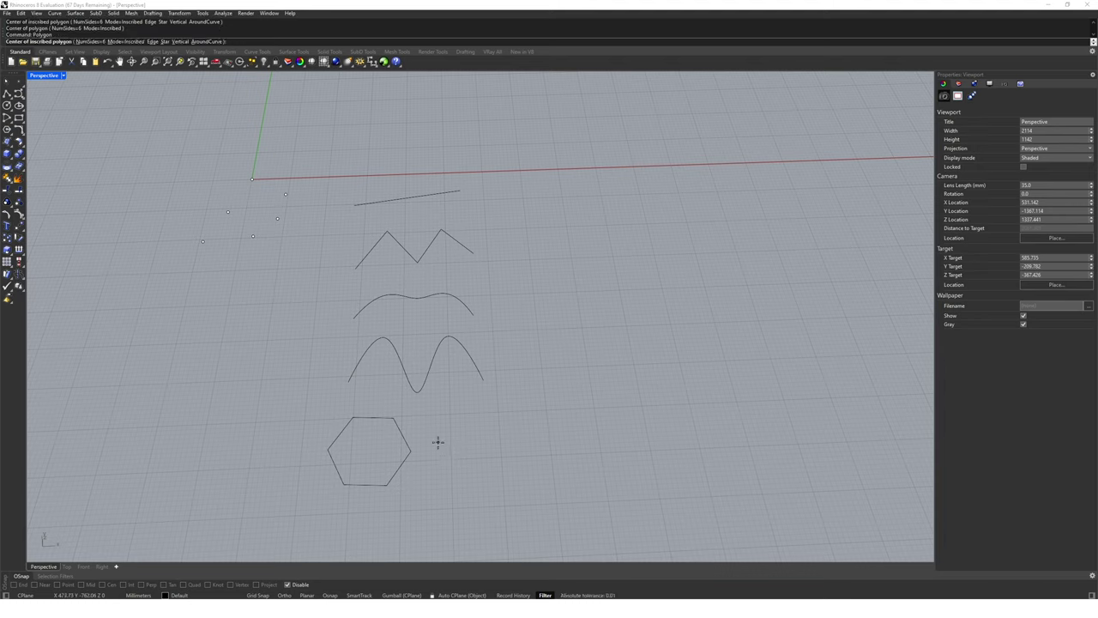
{"action": "left_click", "coordinate": [91, 42]}
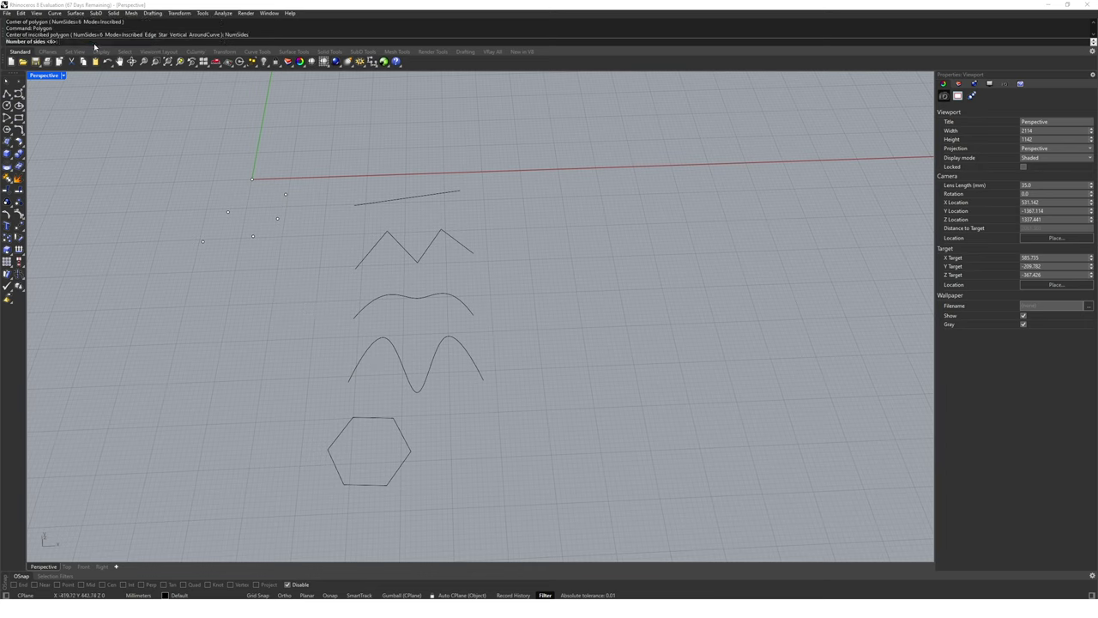
{"action": "type", "text": "5"}
{"action": "key", "text": "Return"}
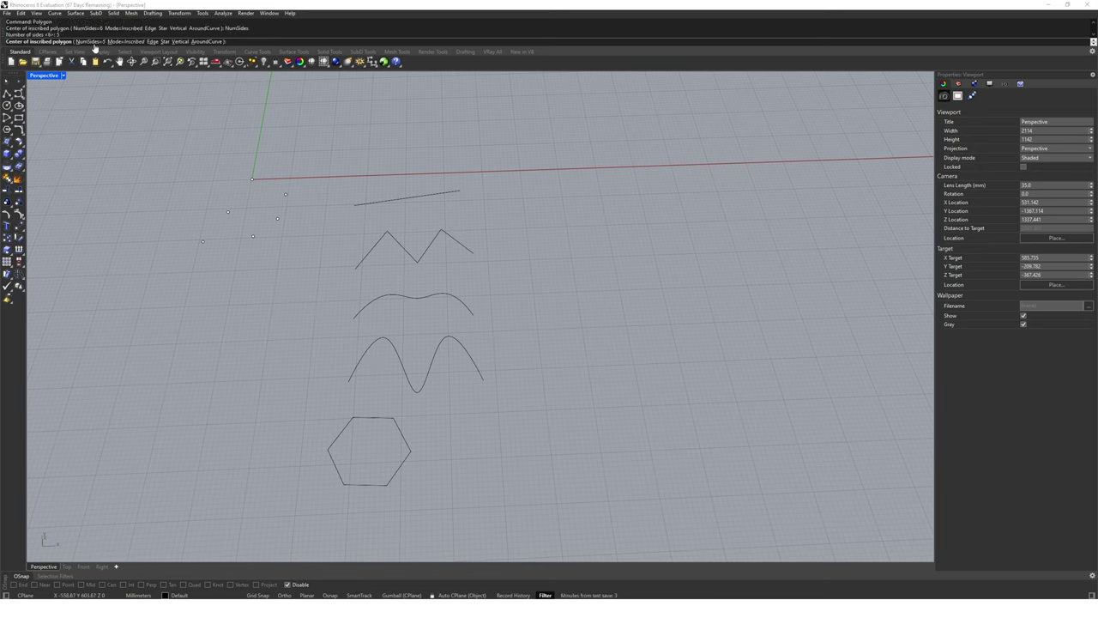
{"action": "left_click", "coordinate": [467, 449]}
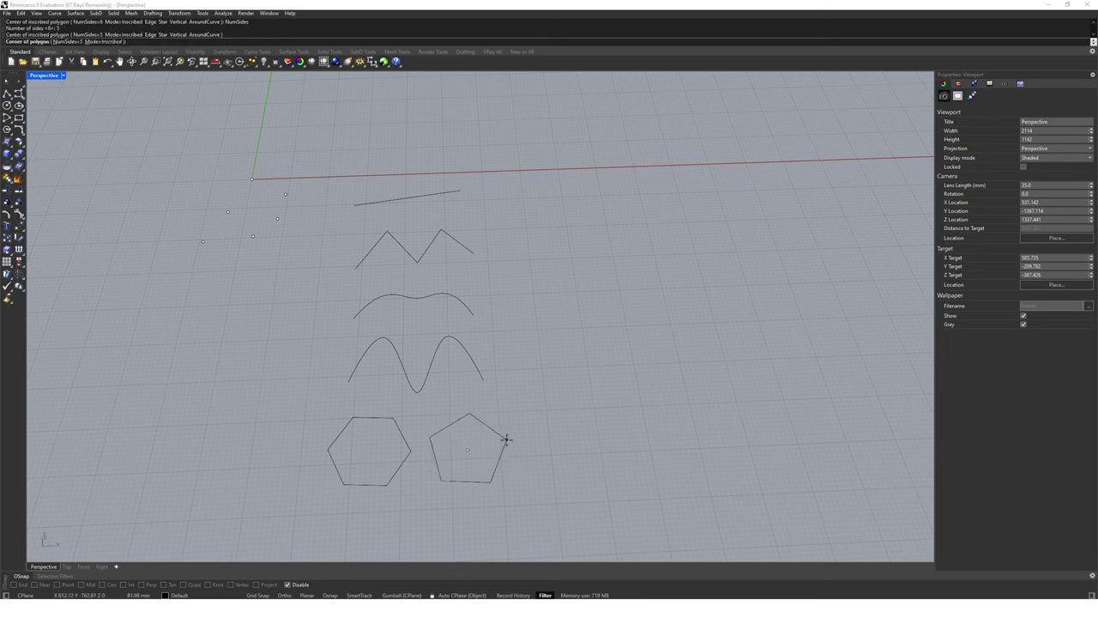
{"action": "left_click", "coordinate": [507, 443]}
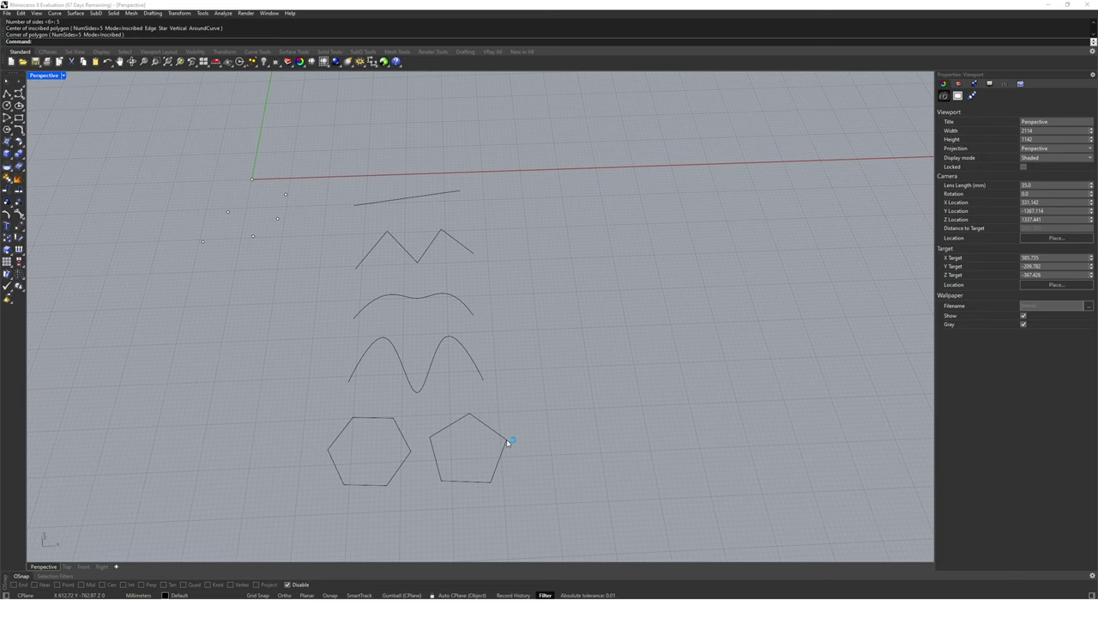
- Create a rectangular plane surface of about 245 by 200 mm beside the straight line, just in front of the red X axis
{"action": "right_click_drag", "start_coordinate": [509, 441], "coordinate": [393, 441], "text": "shift"}
{"action": "type", "text": "plane"}
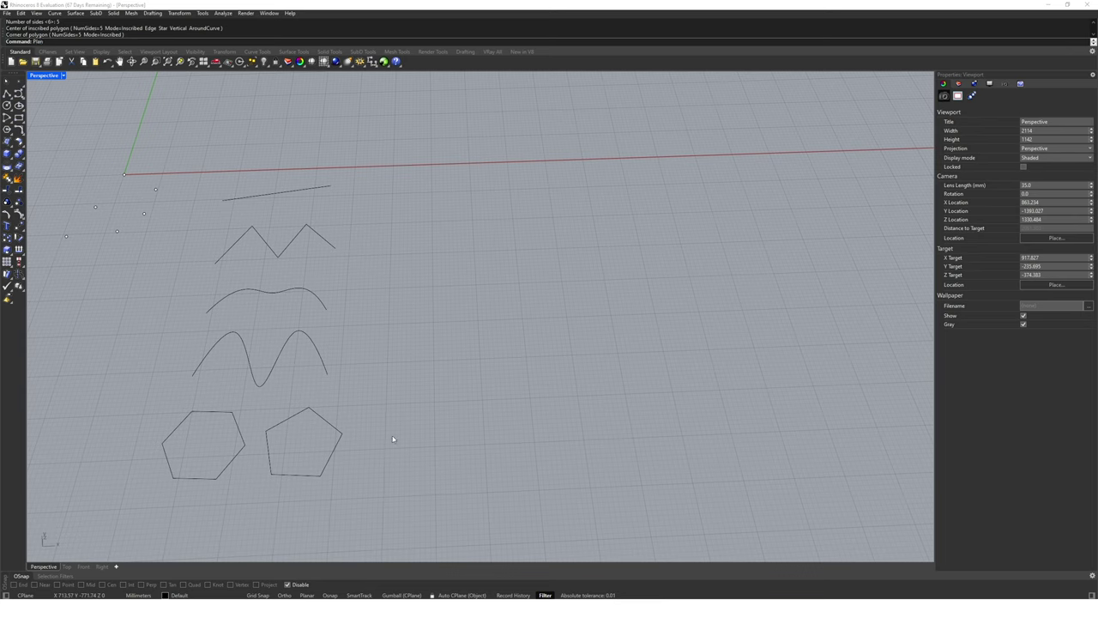
{"action": "key", "text": "Return"}
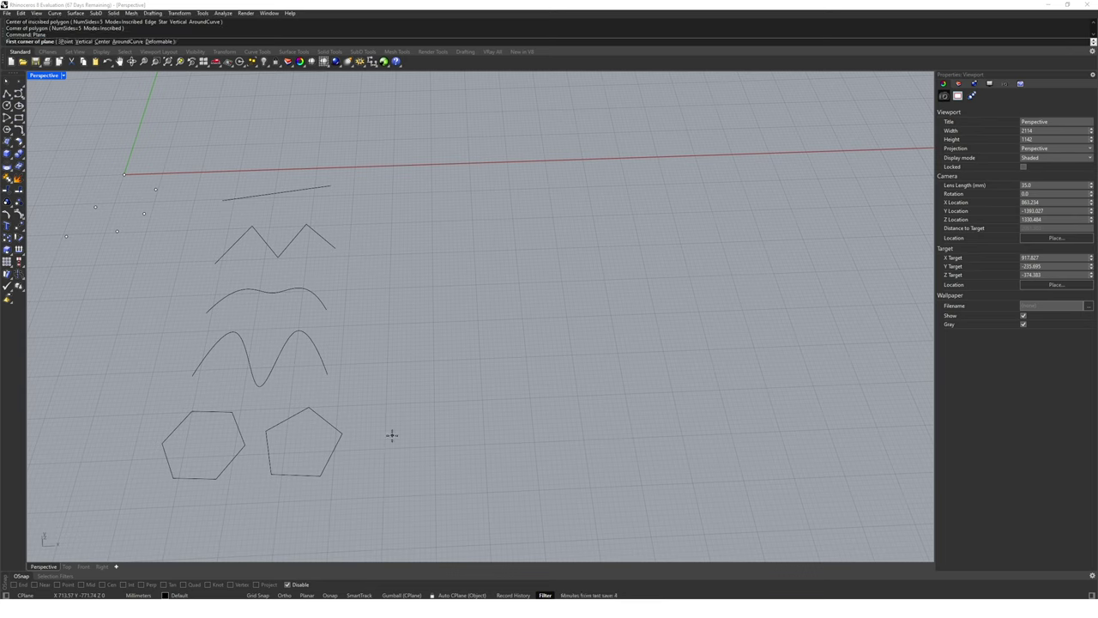
{"action": "left_click", "coordinate": [411, 177]}
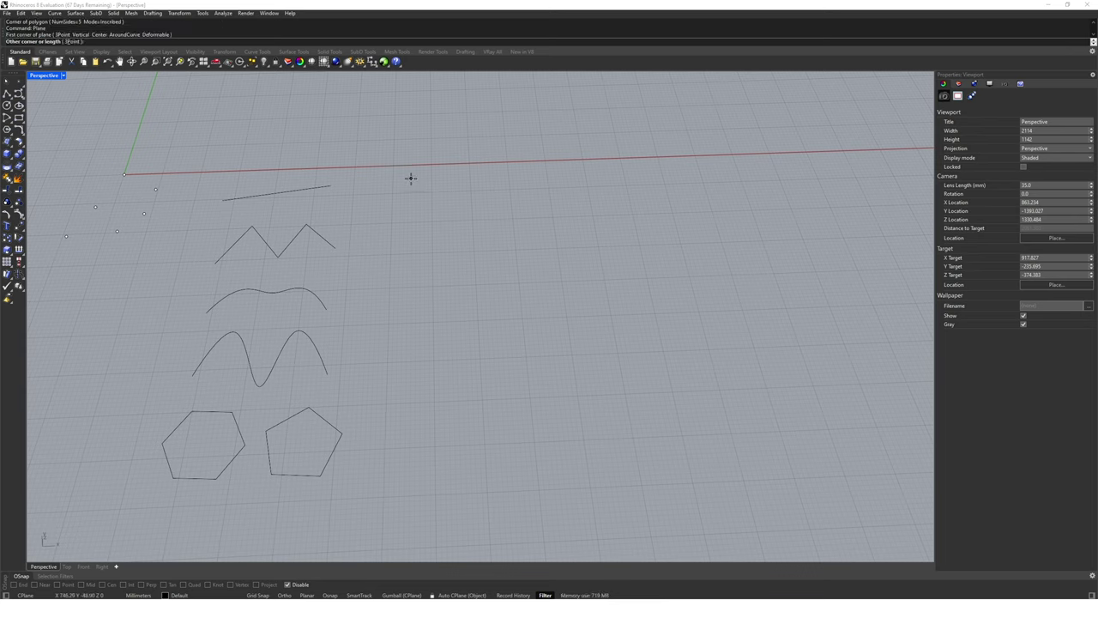
{"action": "left_click", "coordinate": [512, 237]}
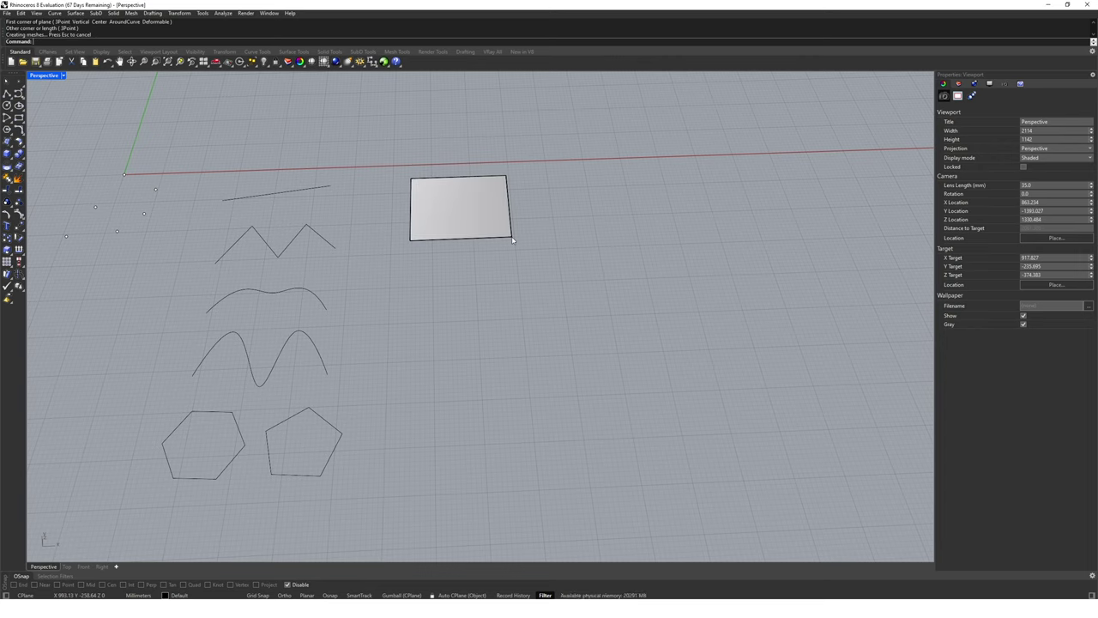
- Draw a circle with a radius of about 95 mm directly in front of the rectangular plane
{"action": "type", "text": "circle"}
{"action": "key", "text": "Return"}
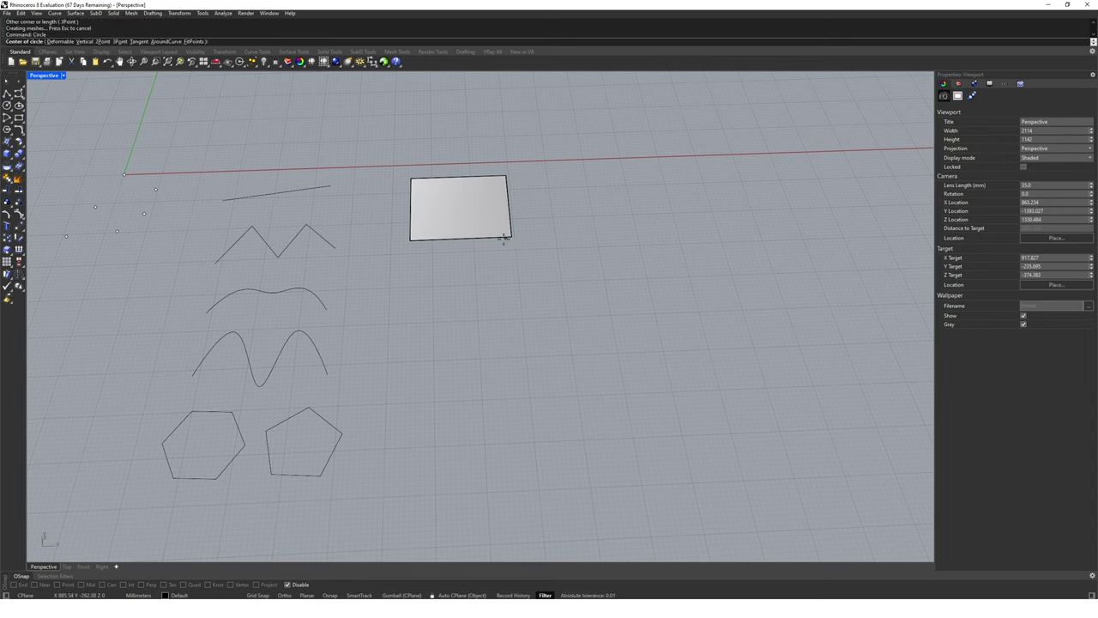
{"action": "left_click", "coordinate": [460, 290]}
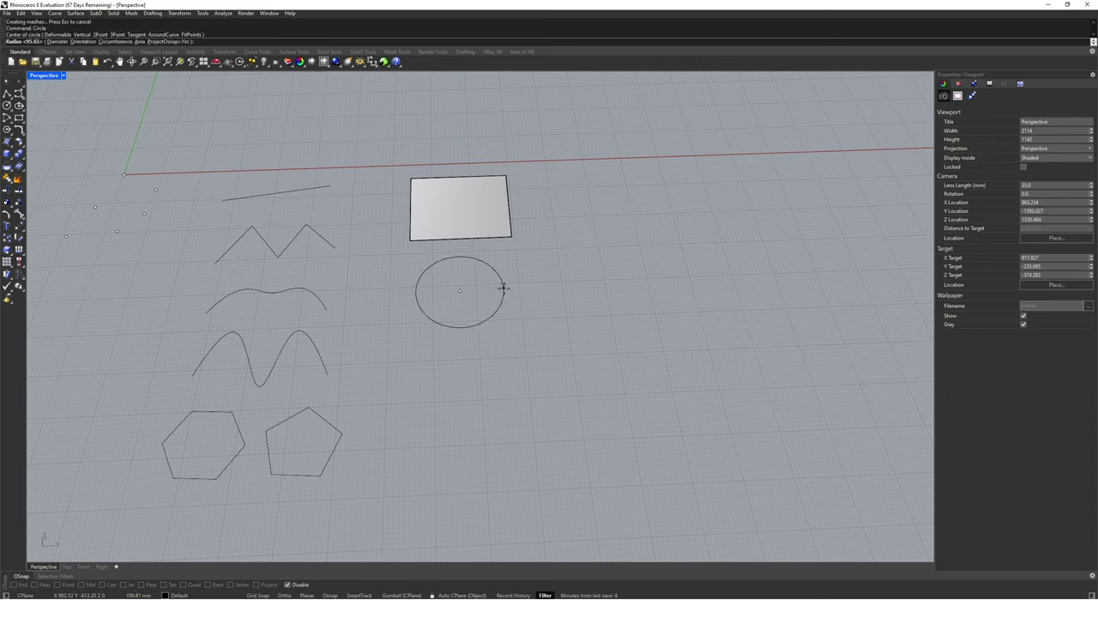
{"action": "left_click", "coordinate": [507, 293]}
- Create a planar surface from the circle with PlanarSrf, then clear the selection
{"action": "left_click", "coordinate": [505, 310]}
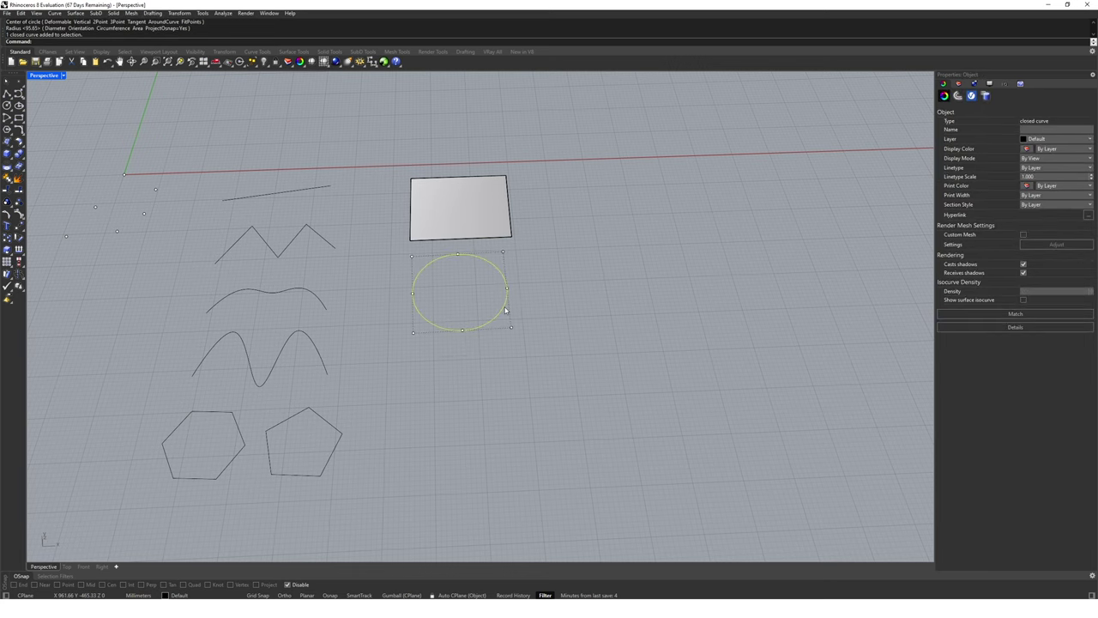
{"action": "type", "text": "planarsrf"}
{"action": "key", "text": "Return"}
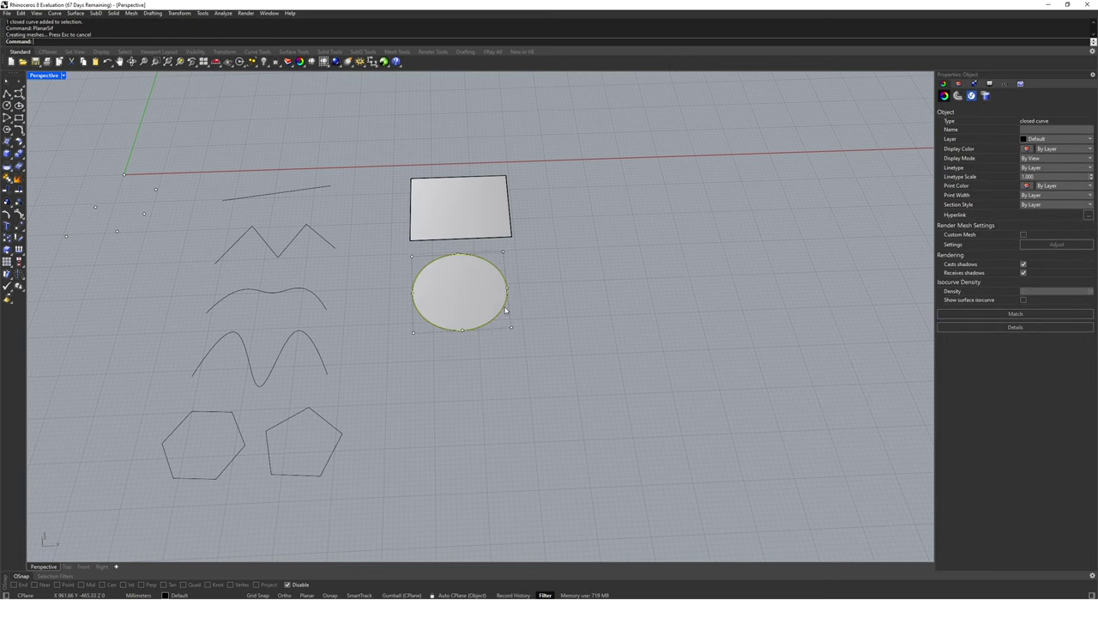
{"action": "left_click", "coordinate": [543, 308]}
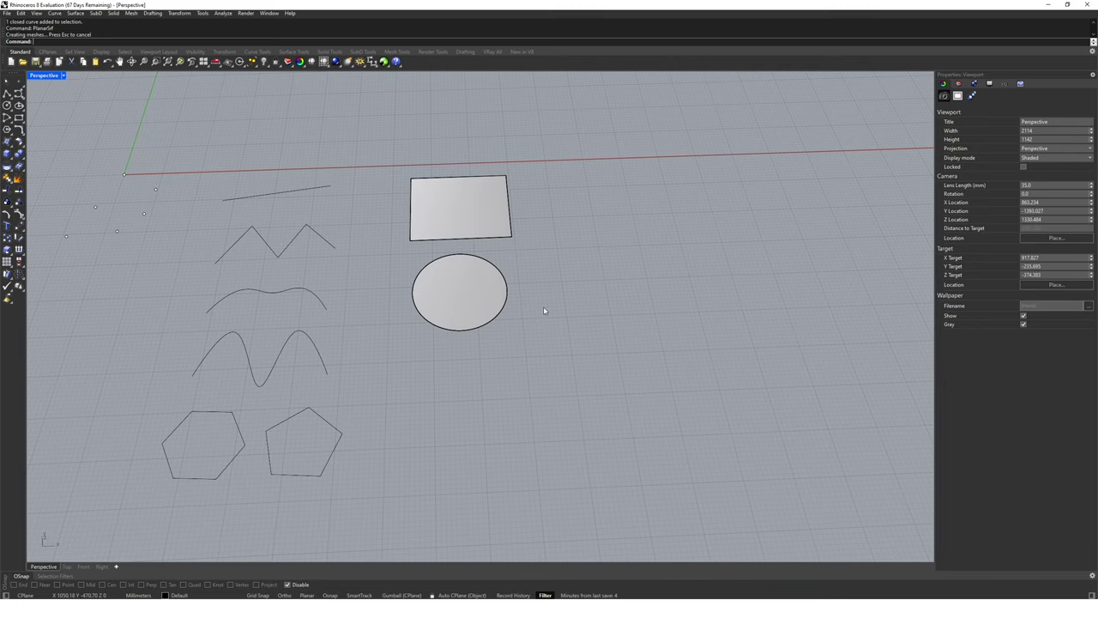
- Untrim the outer edge of the circular surface to restore its underlying rectangular surface
{"action": "type", "text": "untrim"}
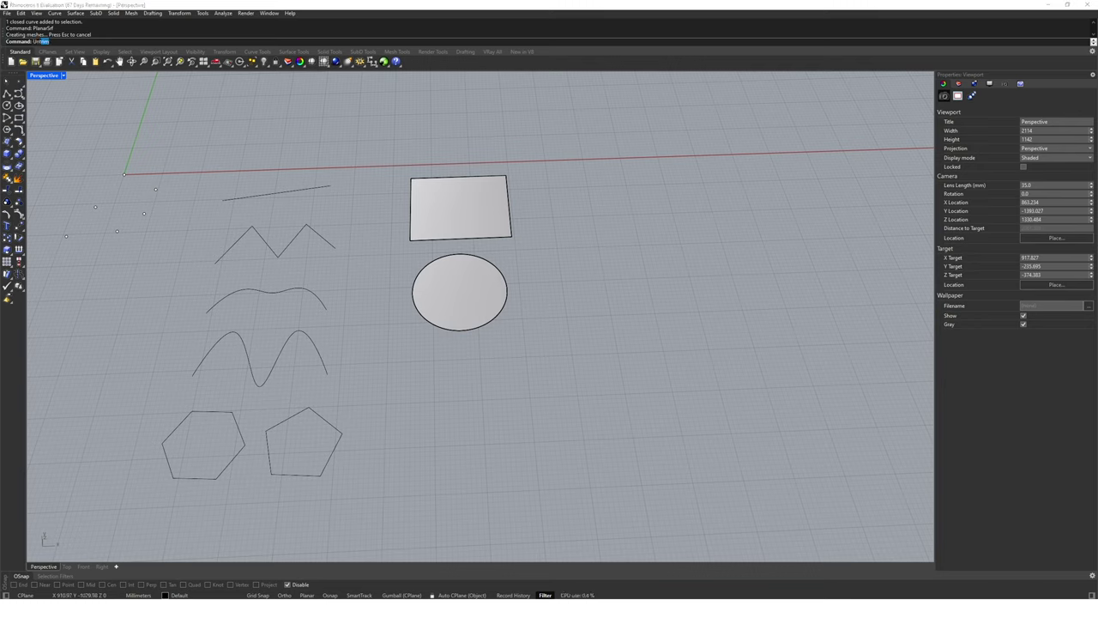
{"action": "key", "text": "Return"}
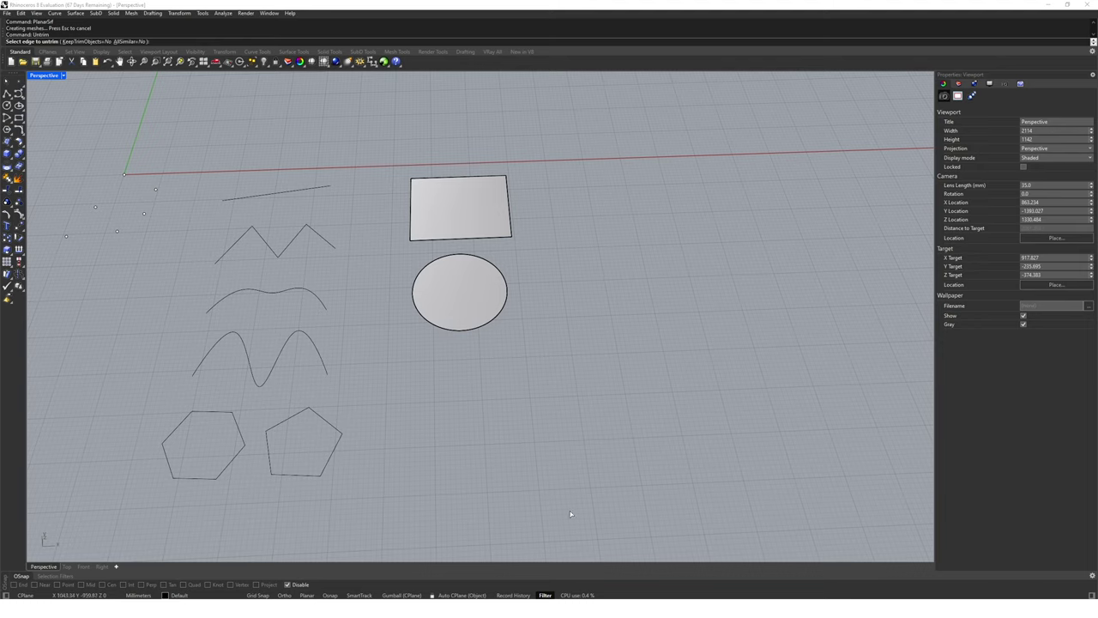
{"action": "left_click", "coordinate": [493, 320]}
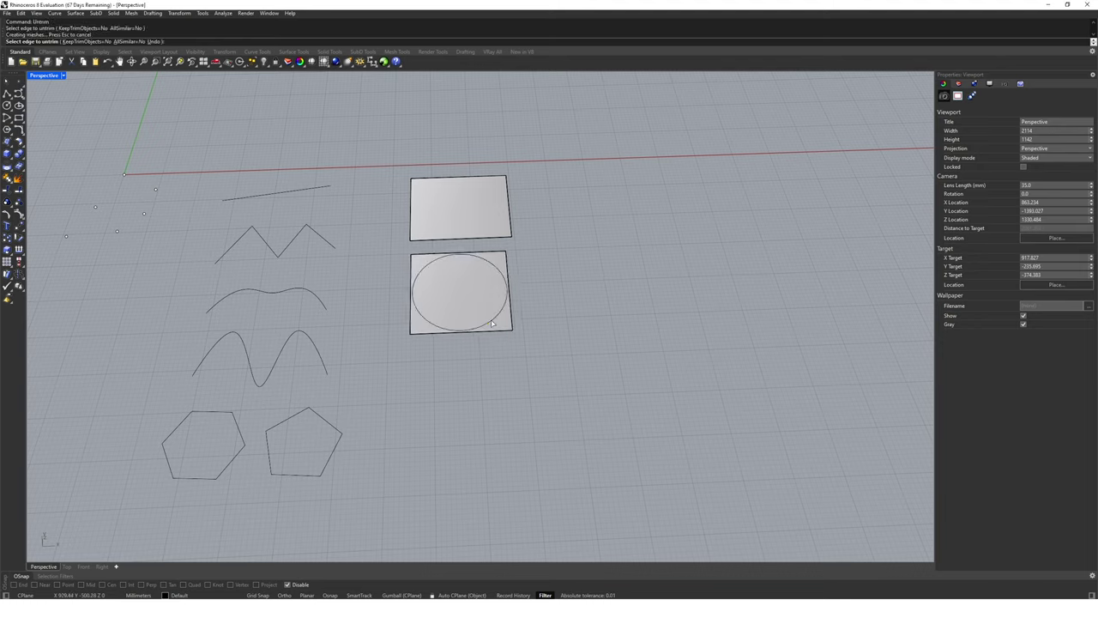
{"action": "key", "text": "Return"}
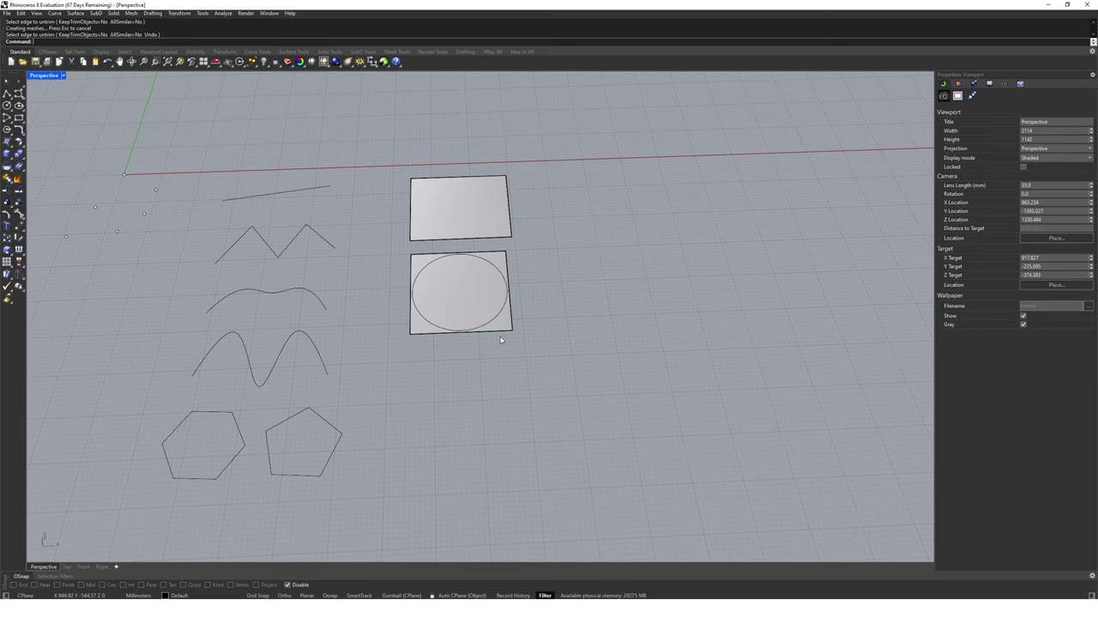
- Trim away the part of the rectangular surface outside the circle, using the circle as the cutting object
{"action": "type", "text": "trim"}
{"action": "key", "text": "Return"}
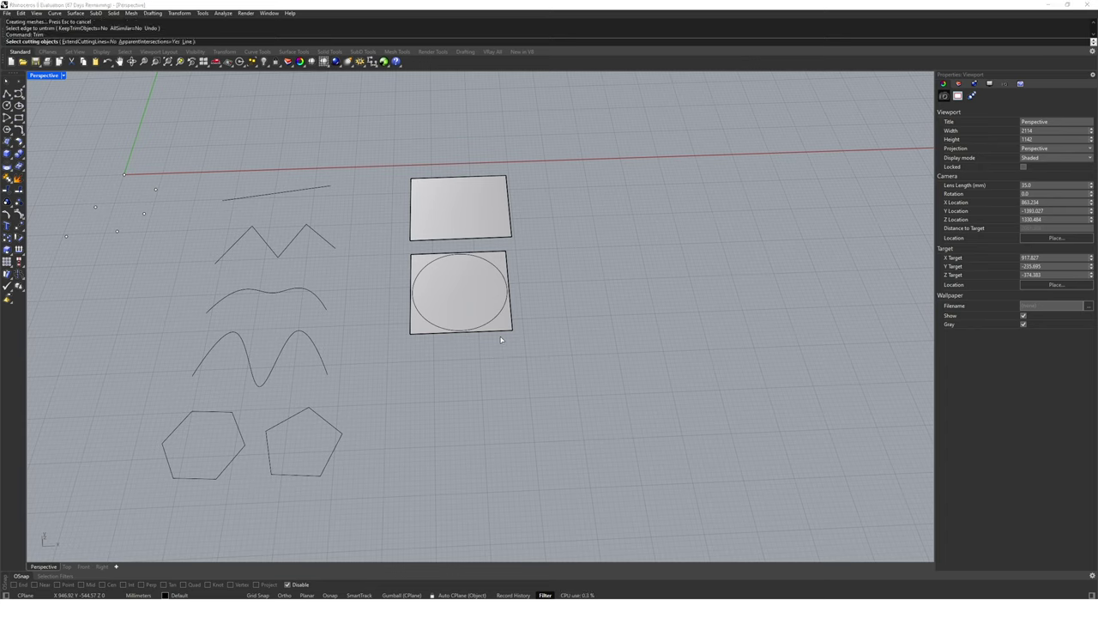
{"action": "left_click", "coordinate": [493, 326]}
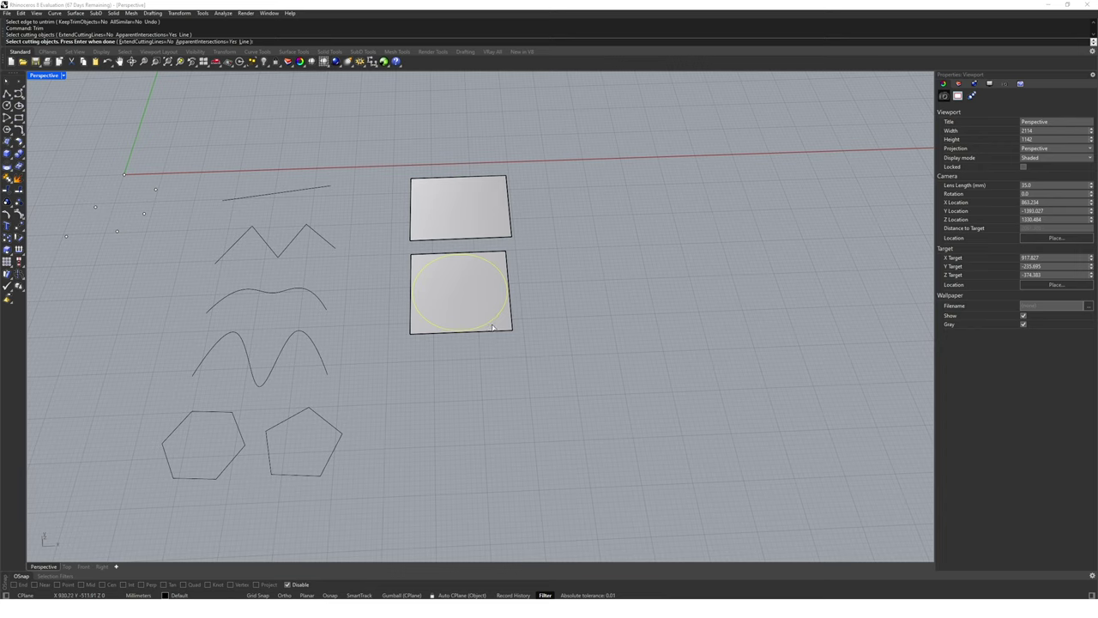
{"action": "key", "text": "Return"}
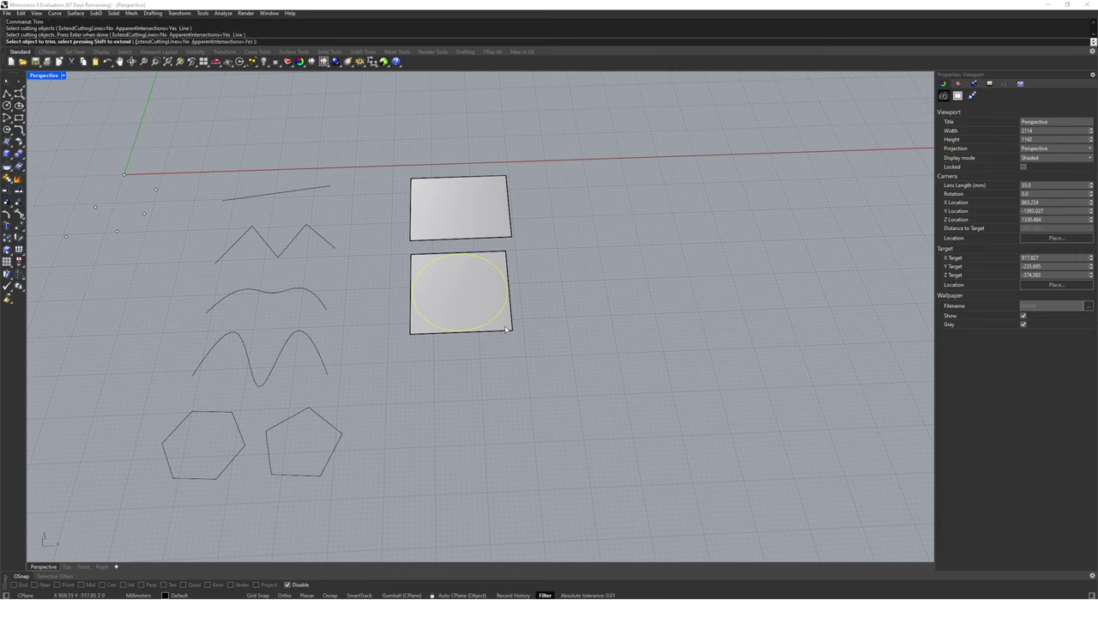
{"action": "left_click", "coordinate": [506, 329]}
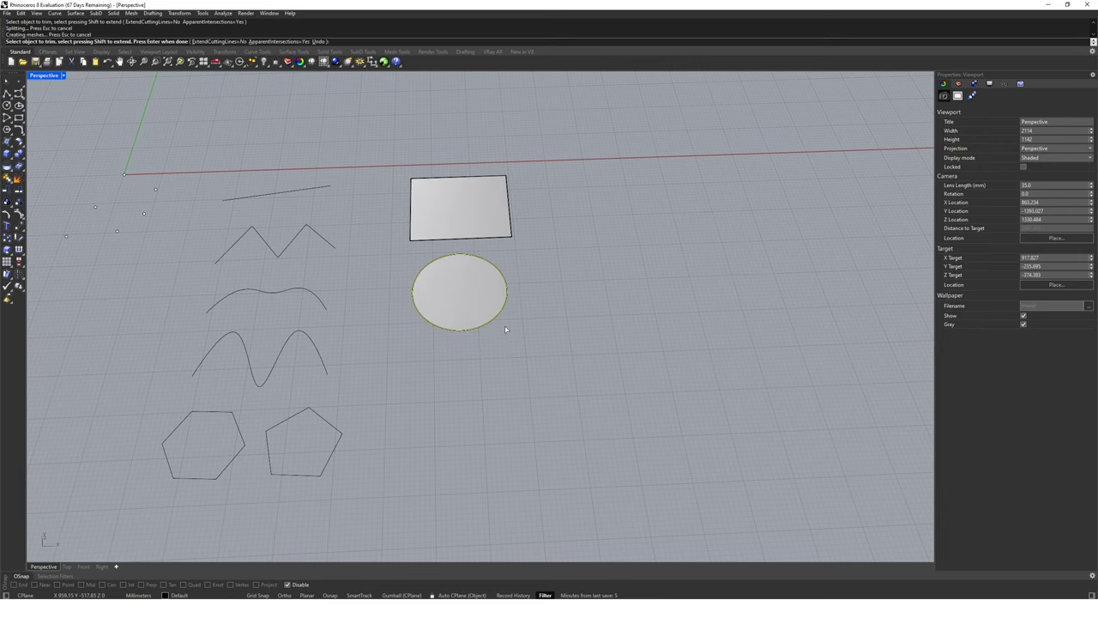
{"action": "key", "text": "Return"}
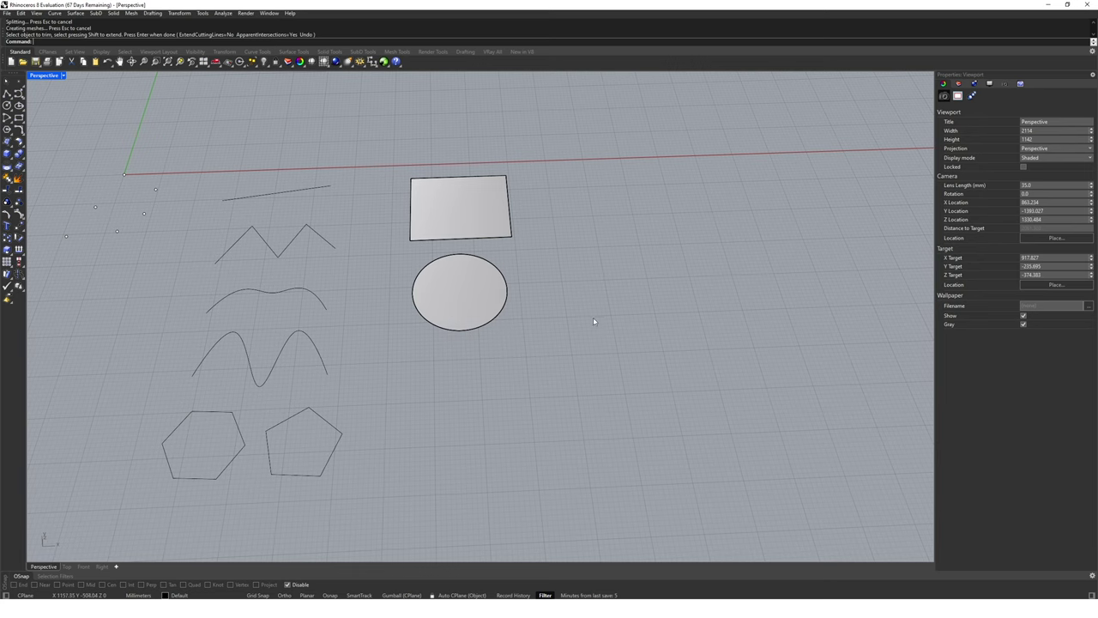
- Create a solid box about 237 mm high beside the rectangular surface
{"action": "right_click_drag", "start_coordinate": [596, 321], "coordinate": [510, 375]}
{"action": "type", "text": "box"}
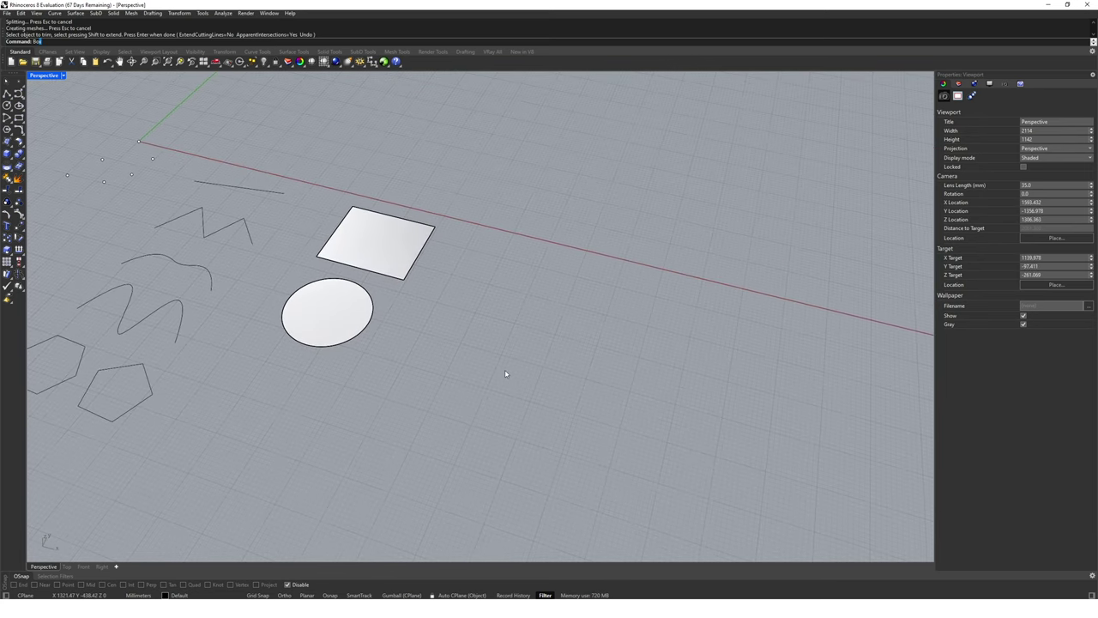
{"action": "key", "text": "Return"}
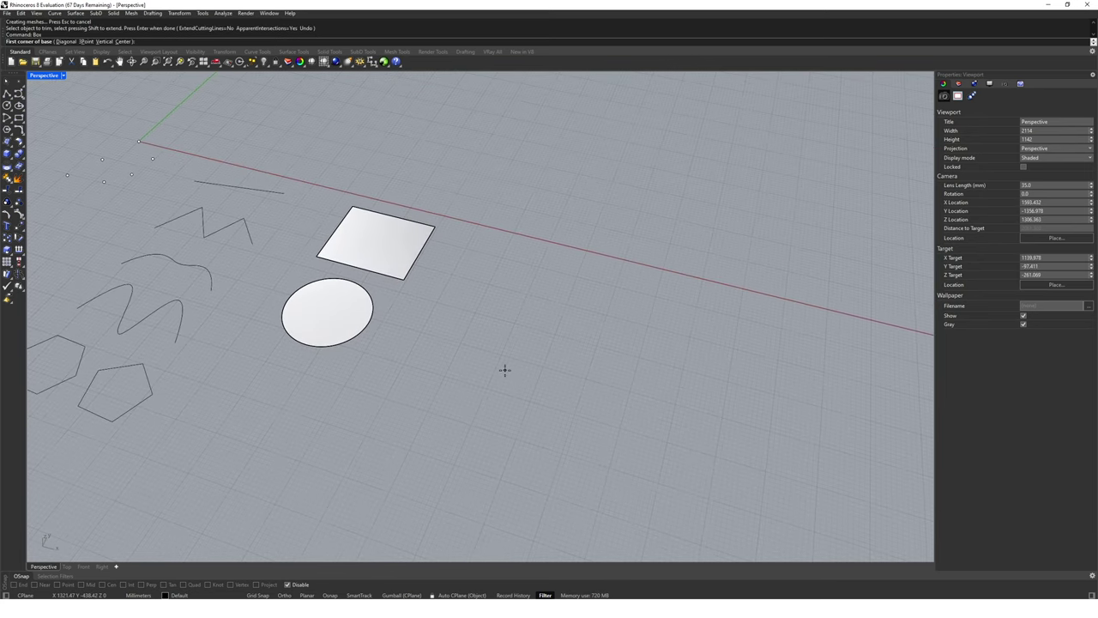
{"action": "left_click", "coordinate": [485, 245]}
{"action": "left_click", "coordinate": [553, 333]}
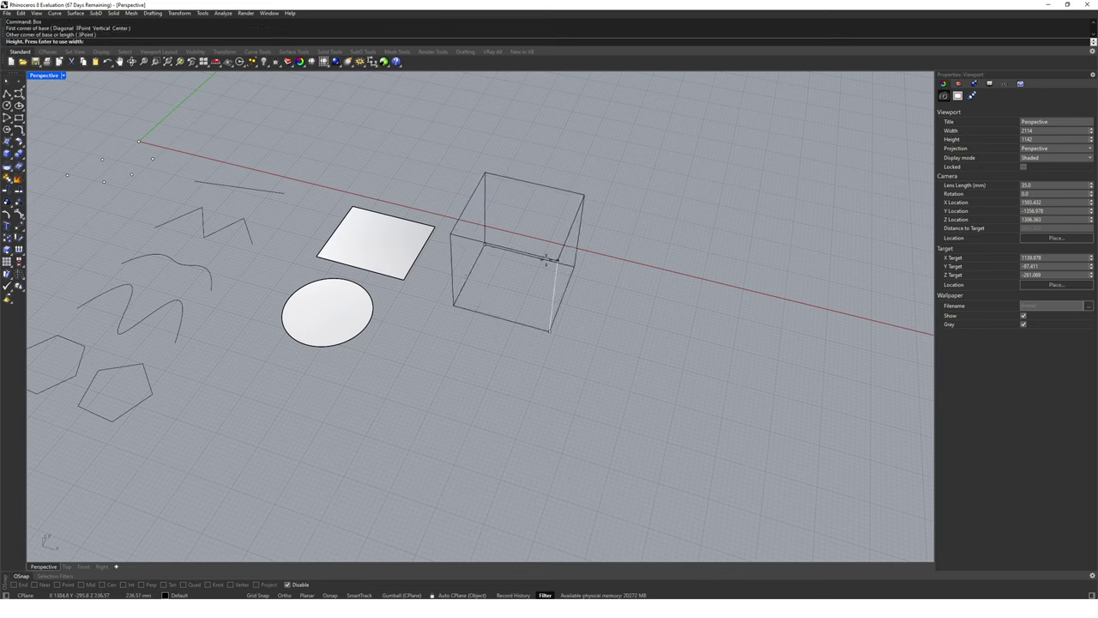
{"action": "left_click", "coordinate": [550, 265]}
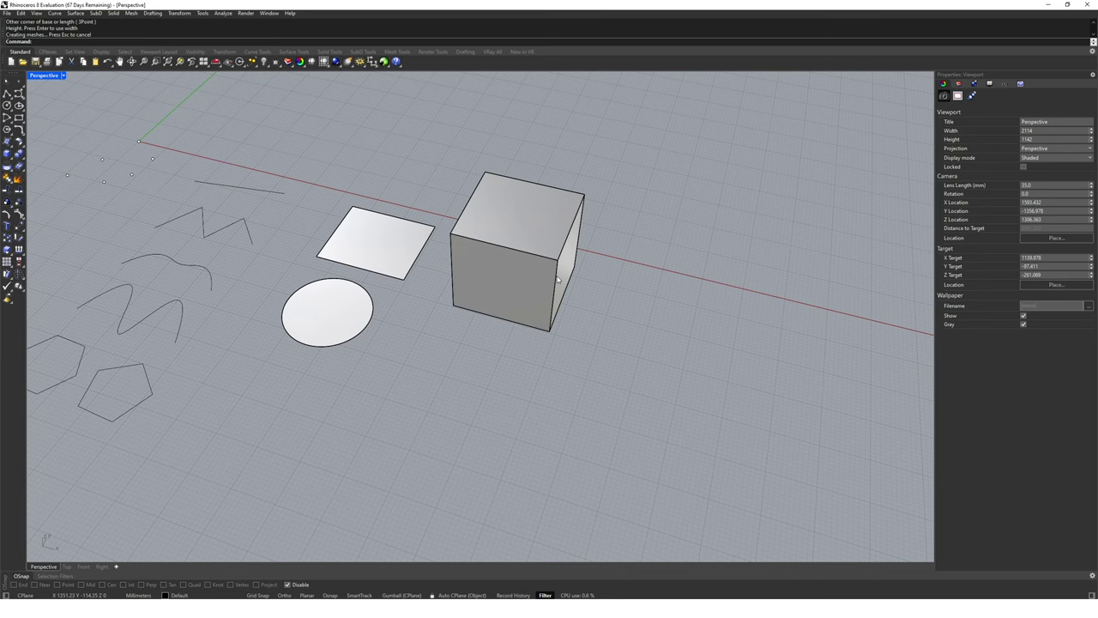
- Explode the box into separate surfaces and select individual faces to check that they are independent
{"action": "left_click", "coordinate": [558, 279]}
{"action": "type", "text": "Explode"}
{"action": "key", "text": "Return"}
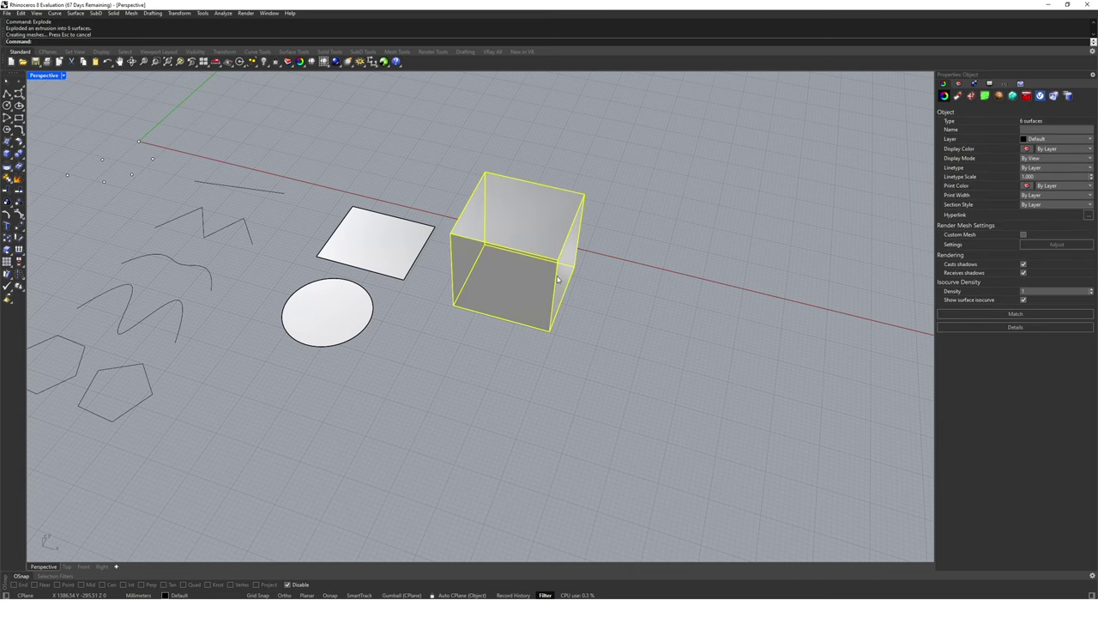
{"action": "right_click_drag", "start_coordinate": [566, 307], "coordinate": [613, 299]}
{"action": "key", "text": "Escape"}
{"action": "left_click", "coordinate": [487, 264]}
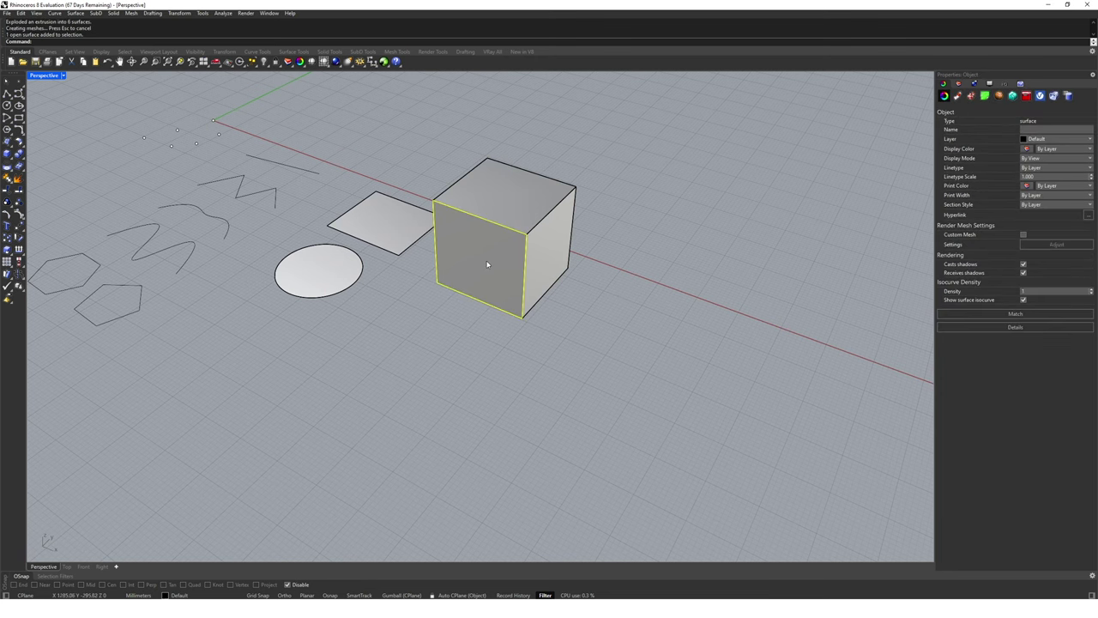
{"action": "right_click_drag", "start_coordinate": [486, 264], "coordinate": [536, 307]}
{"action": "left_click", "coordinate": [536, 306]}
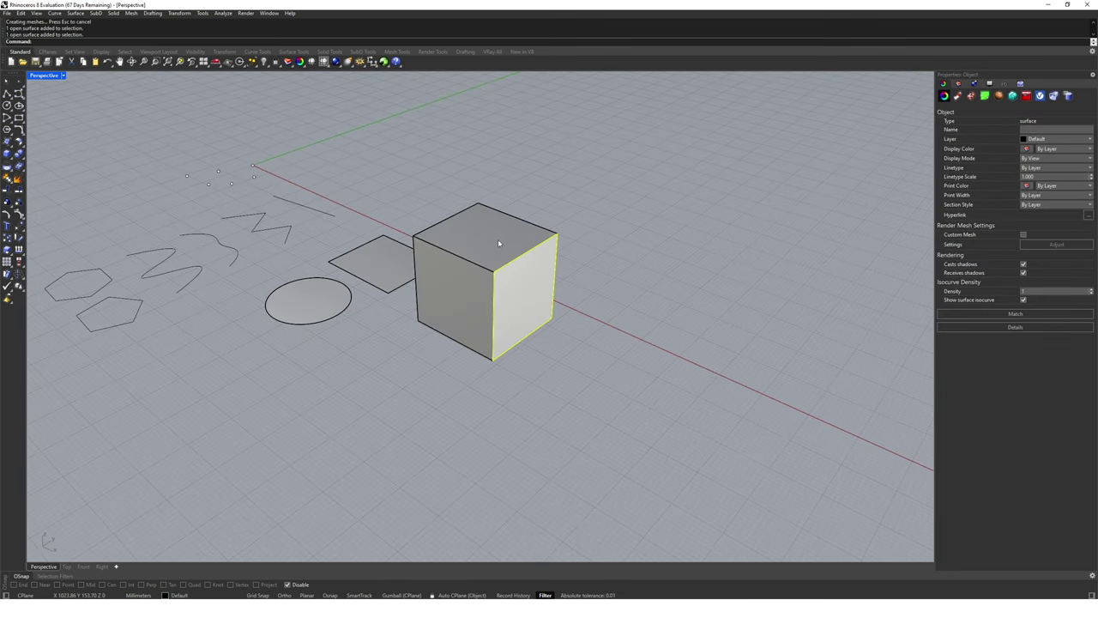
{"action": "key", "text": "Escape"}
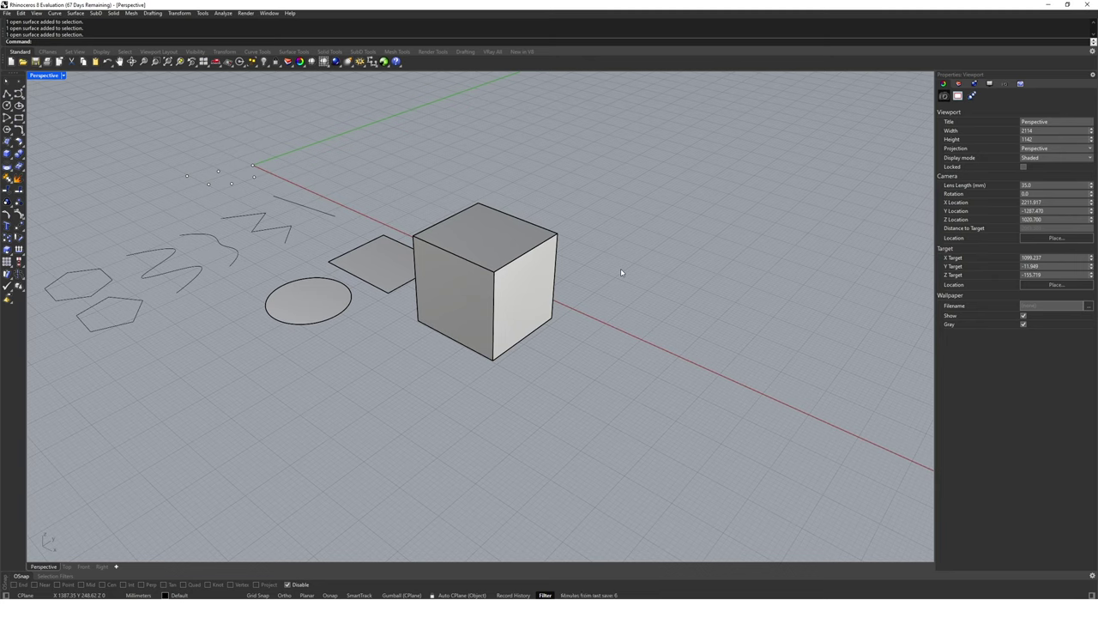
- Join the six box surfaces into one closed polysurface and clear the selection
{"action": "left_click_drag", "start_coordinate": [400, 164], "coordinate": [620, 392]}
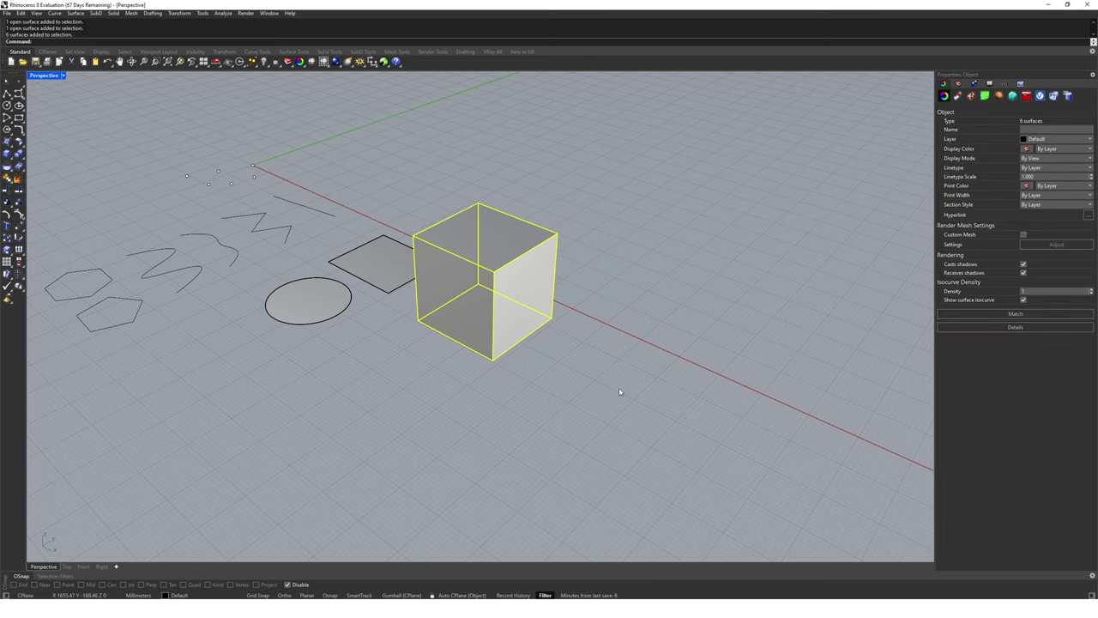
{"action": "key", "text": "ctrl+j"}
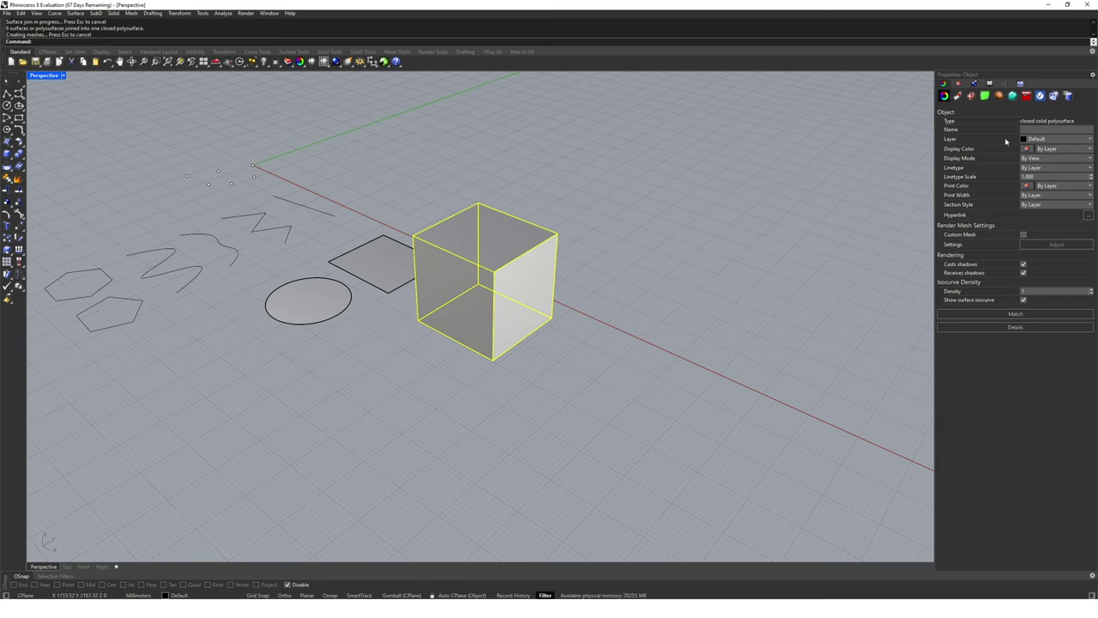
{"action": "left_click", "coordinate": [646, 287]}
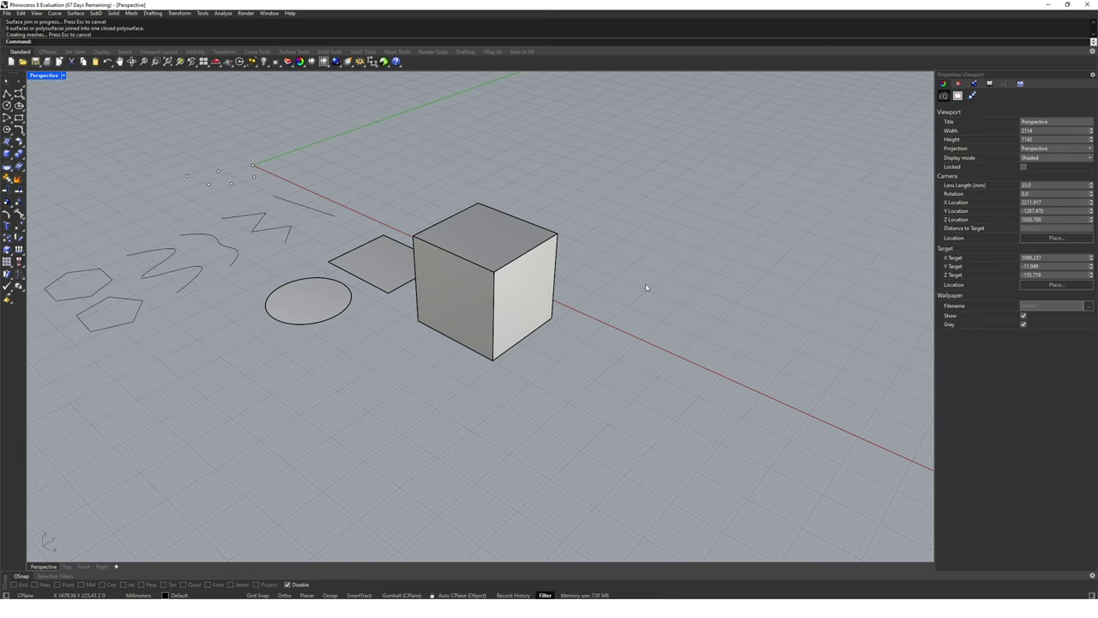
- Delete the front face of the box with DeleteFaces and check the object's type in its properties
{"action": "type", "text": "Deletef"}
{"action": "key", "text": "Return"}
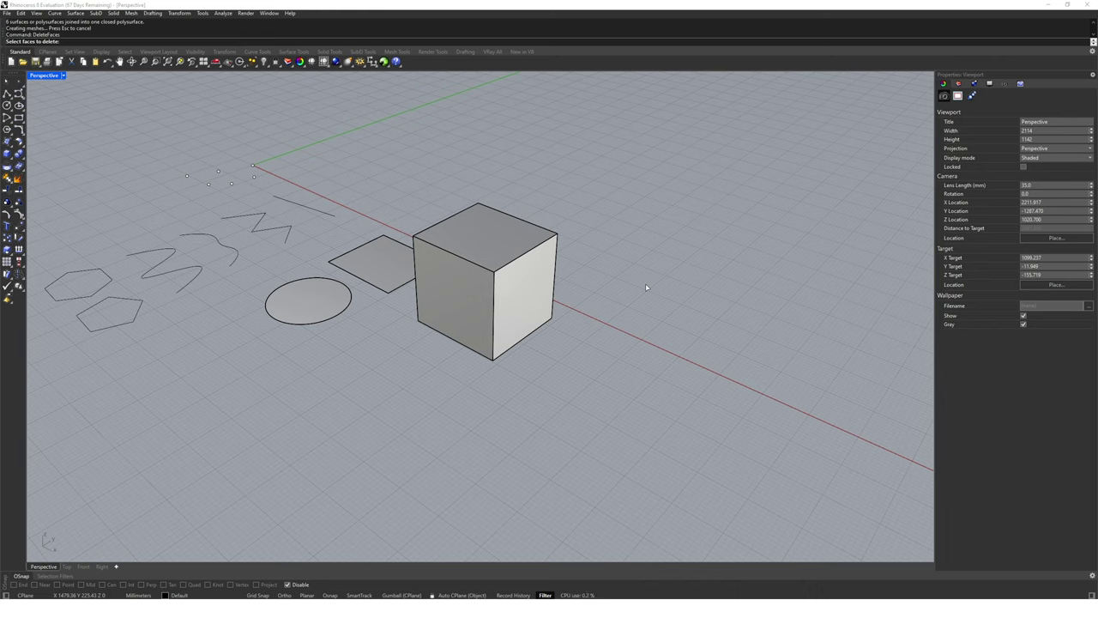
{"action": "left_click", "coordinate": [460, 305]}
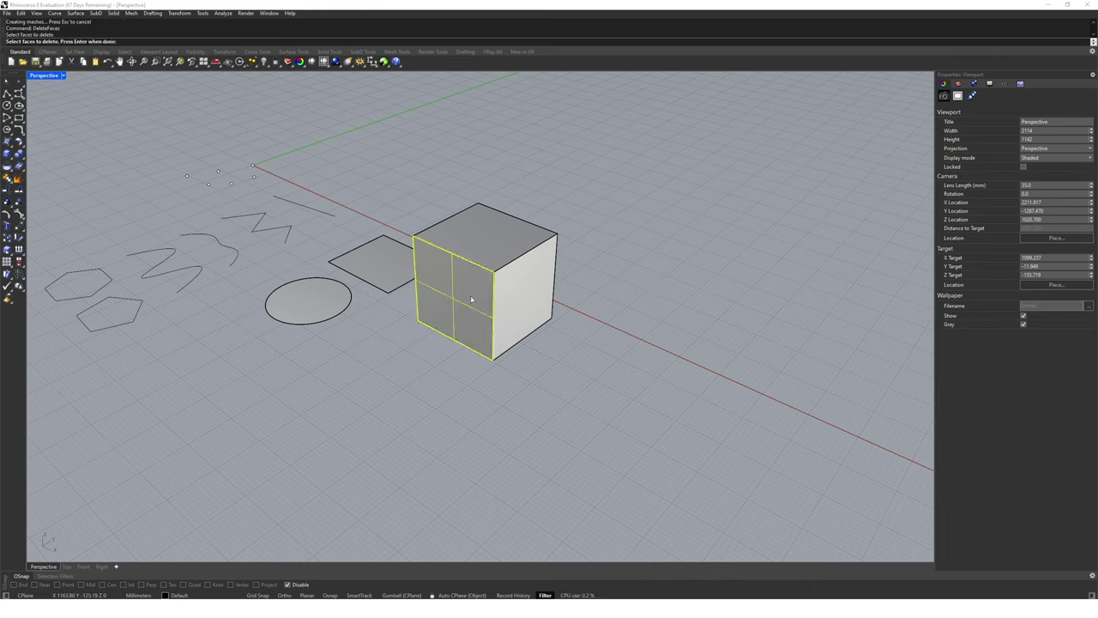
{"action": "key", "text": "Return"}
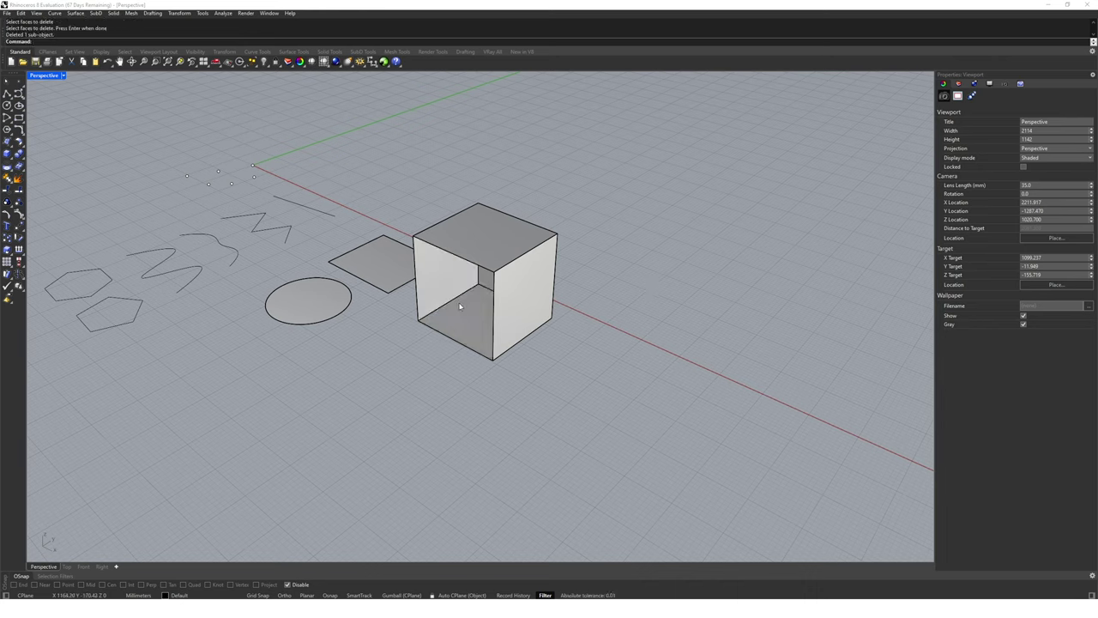
{"action": "left_click", "coordinate": [492, 253]}
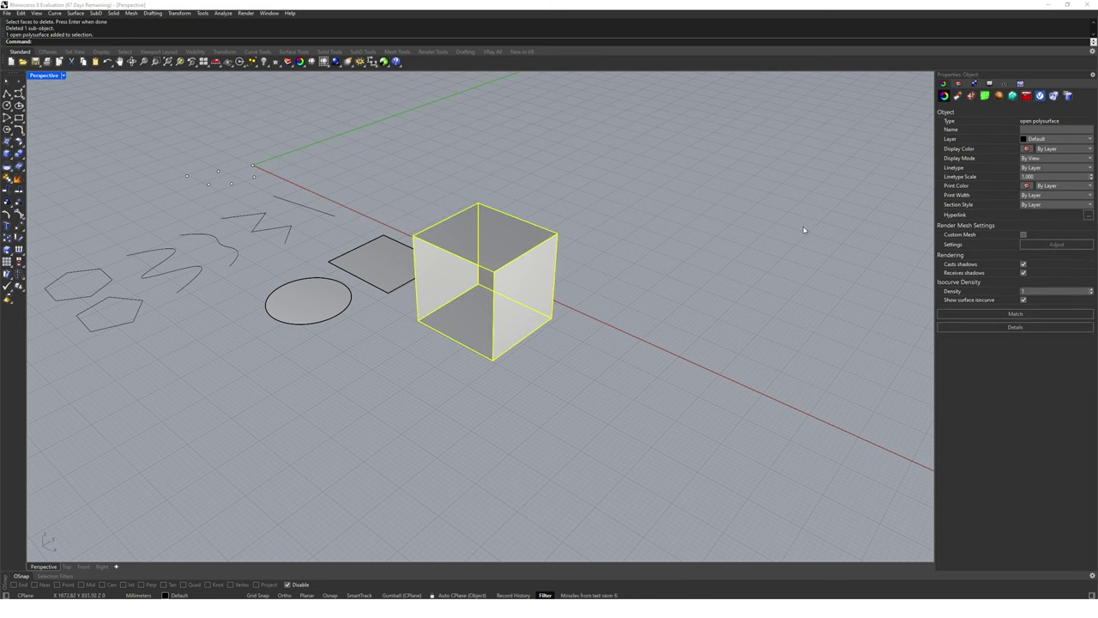
{"action": "key", "text": "Escape"}
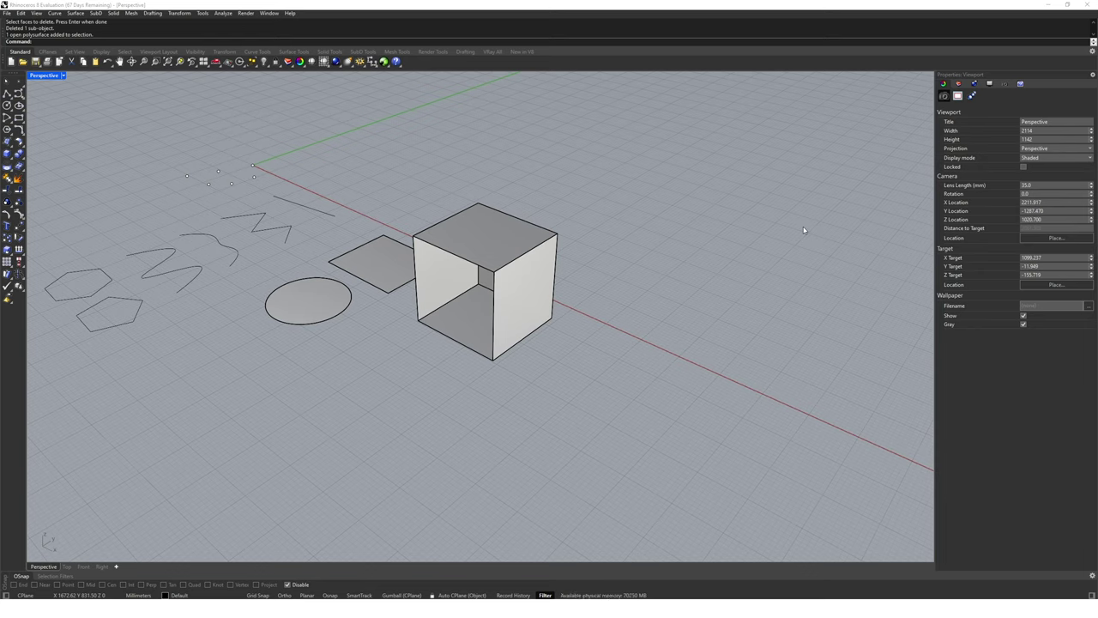
- Create a mesh sphere with a radius of about 152 mm beside the open box, using 10 vertical and 10 around faces
{"action": "type", "text": "MeshSphere"}
{"action": "key", "text": "Return"}
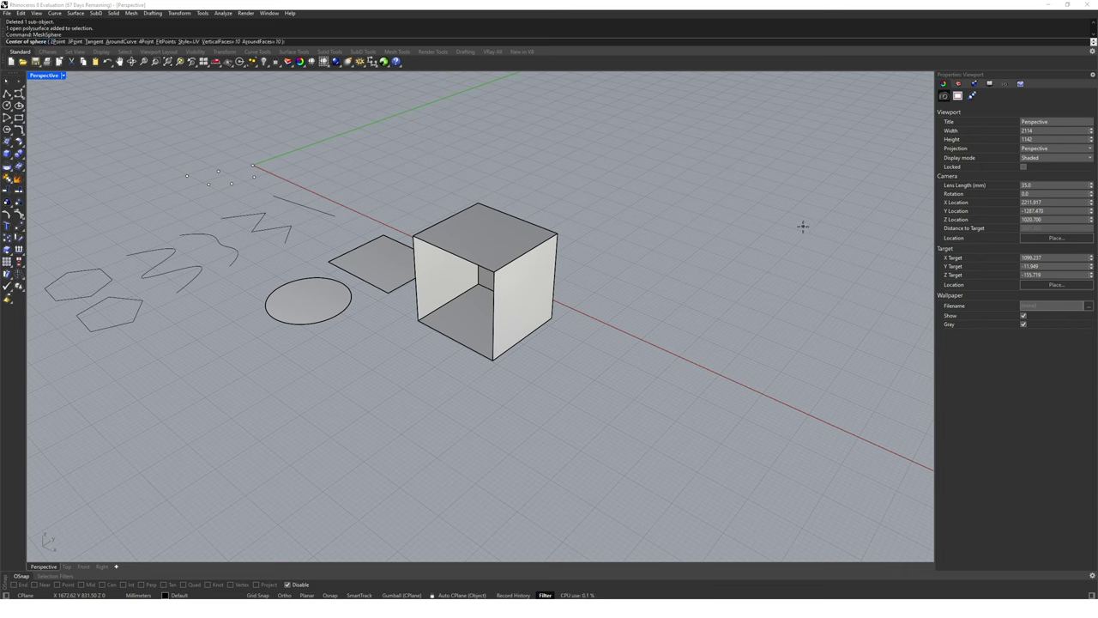
{"action": "left_click", "coordinate": [625, 394]}
{"action": "left_click", "coordinate": [674, 433]}
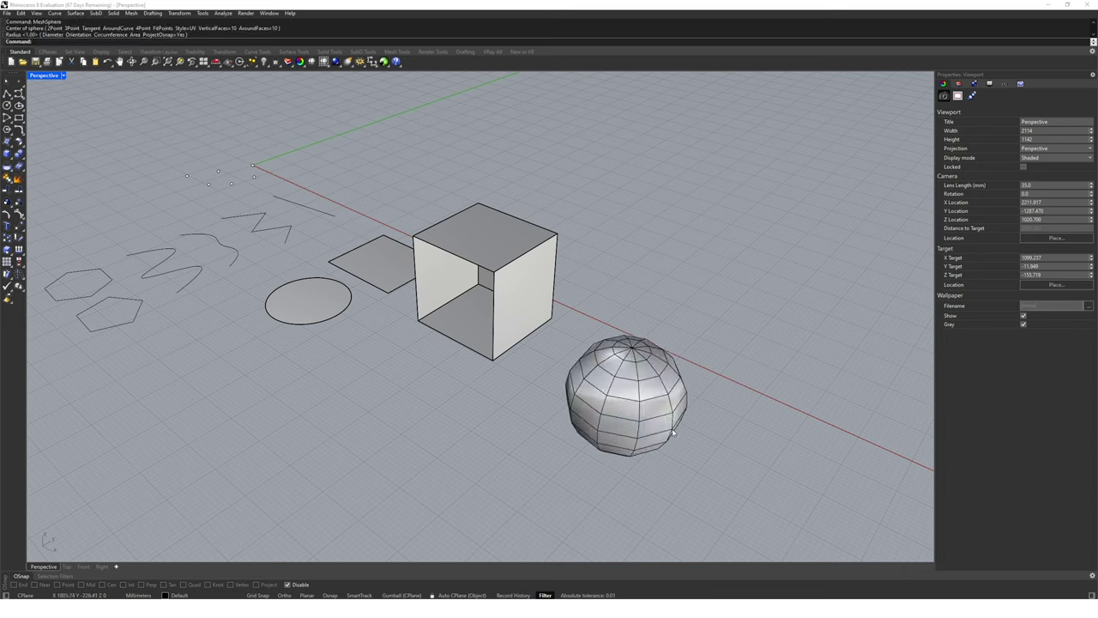
{"action": "right_click_drag", "start_coordinate": [681, 443], "coordinate": [664, 402]}
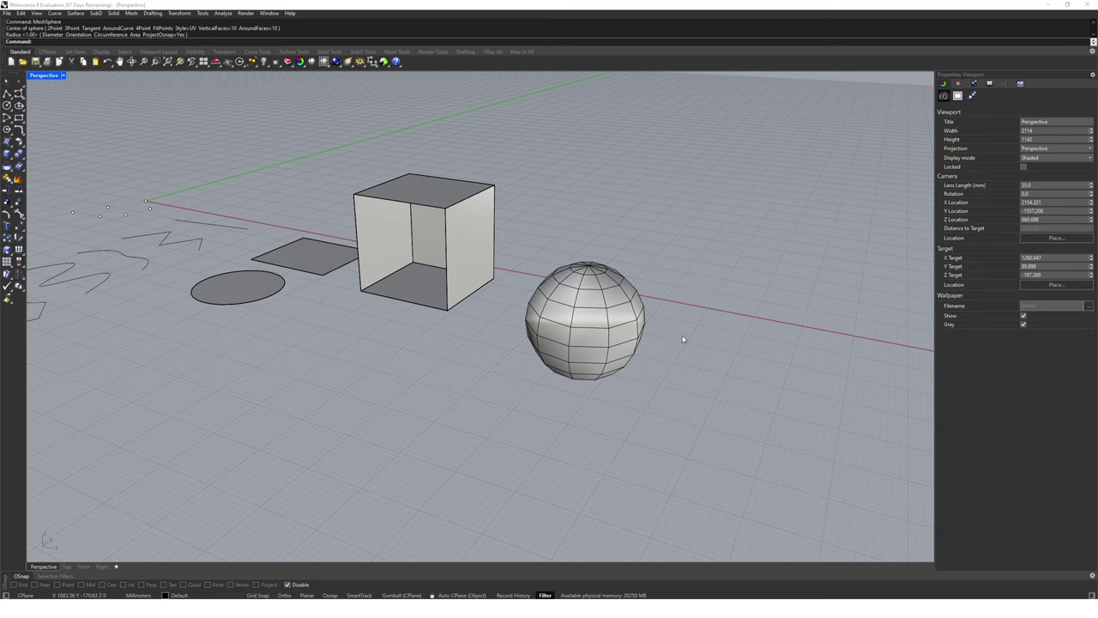
- Create a smooth surface sphere in front of the circular surface with the Sphere command
{"action": "type", "text": "Sphe"}
{"action": "key", "text": "Return"}
{"action": "right_click_drag", "start_coordinate": [682, 337], "coordinate": [276, 263]}
{"action": "left_click", "coordinate": [235, 375]}
{"action": "left_click", "coordinate": [292, 369]}
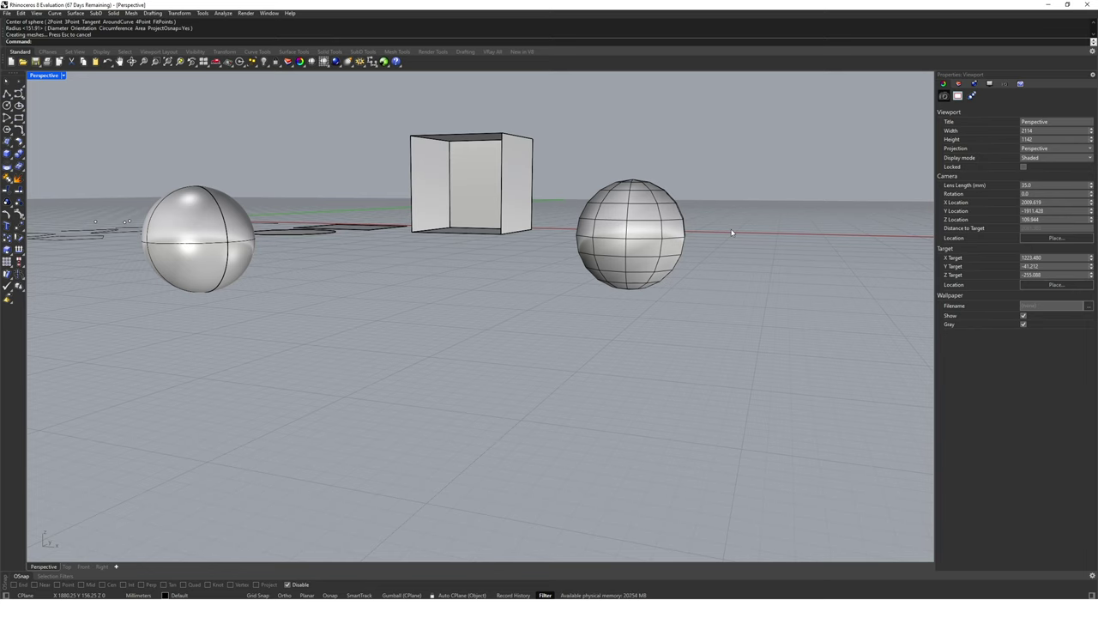
- Create a mesh box about 181 mm high in front of the mesh sphere, with 10 faces in X, Y and Z
{"action": "right_click_drag", "start_coordinate": [732, 232], "coordinate": [632, 290]}
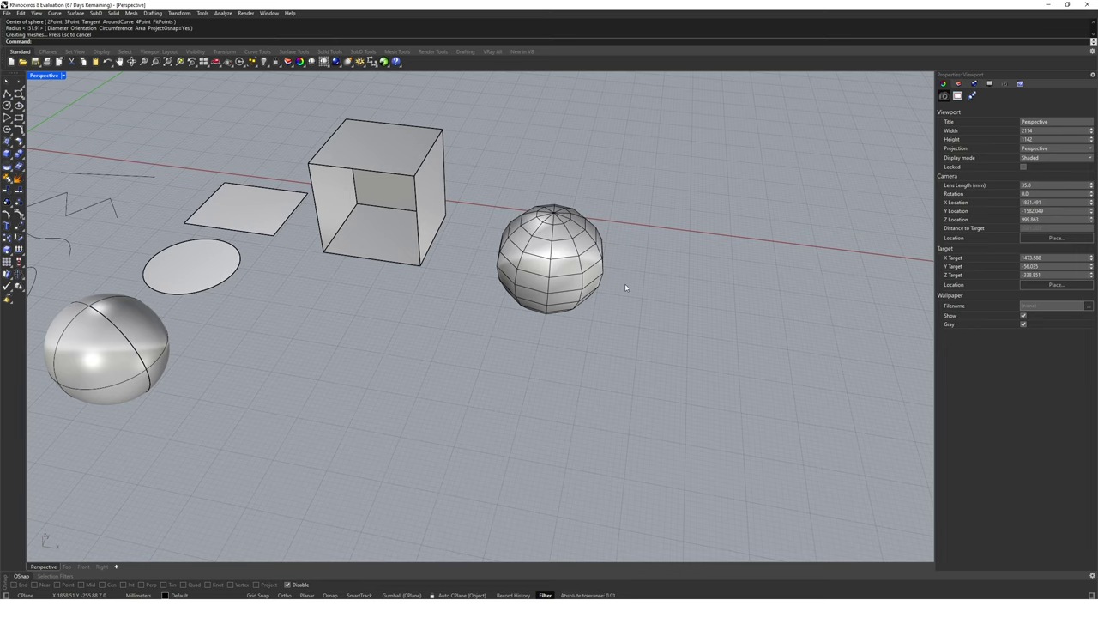
{"action": "type", "text": "Meshb"}
{"action": "key", "text": "Return"}
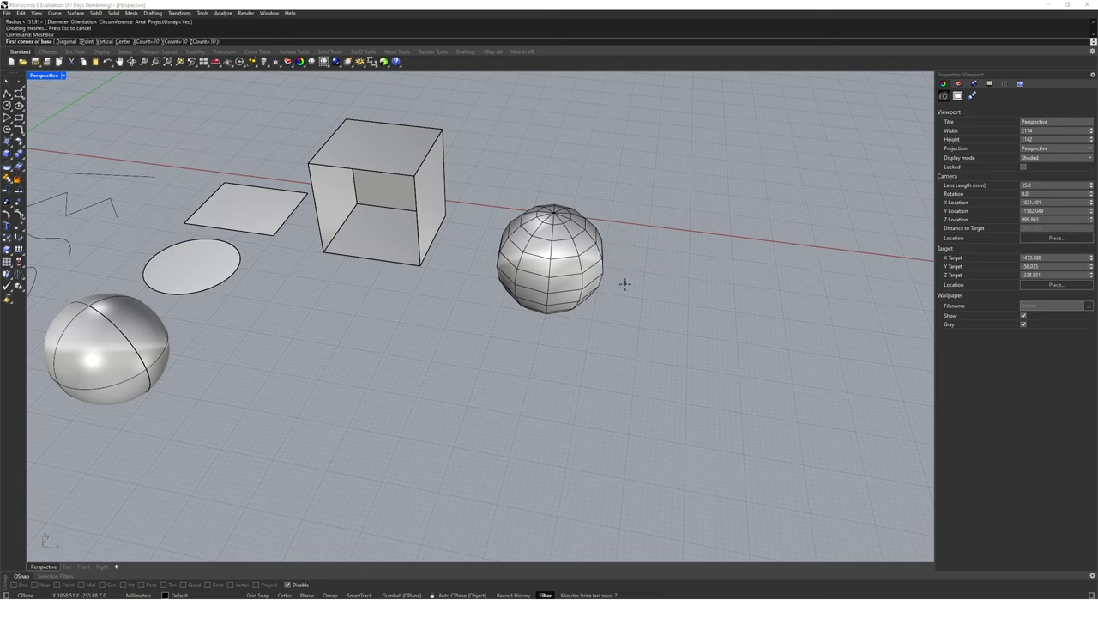
{"action": "left_click", "coordinate": [483, 345]}
{"action": "left_click", "coordinate": [566, 453]}
{"action": "left_click", "coordinate": [591, 384]}
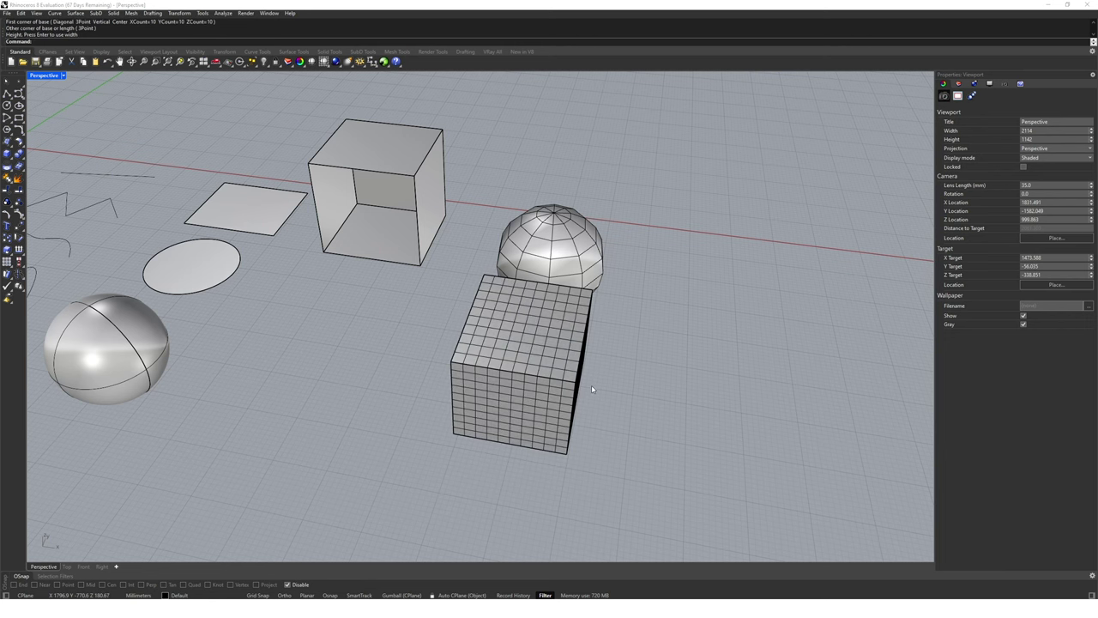
- Create a SubD box beside the mesh sphere with a face count of 2 in X, Y and Z
{"action": "right_click_drag", "start_coordinate": [599, 398], "coordinate": [561, 401]}
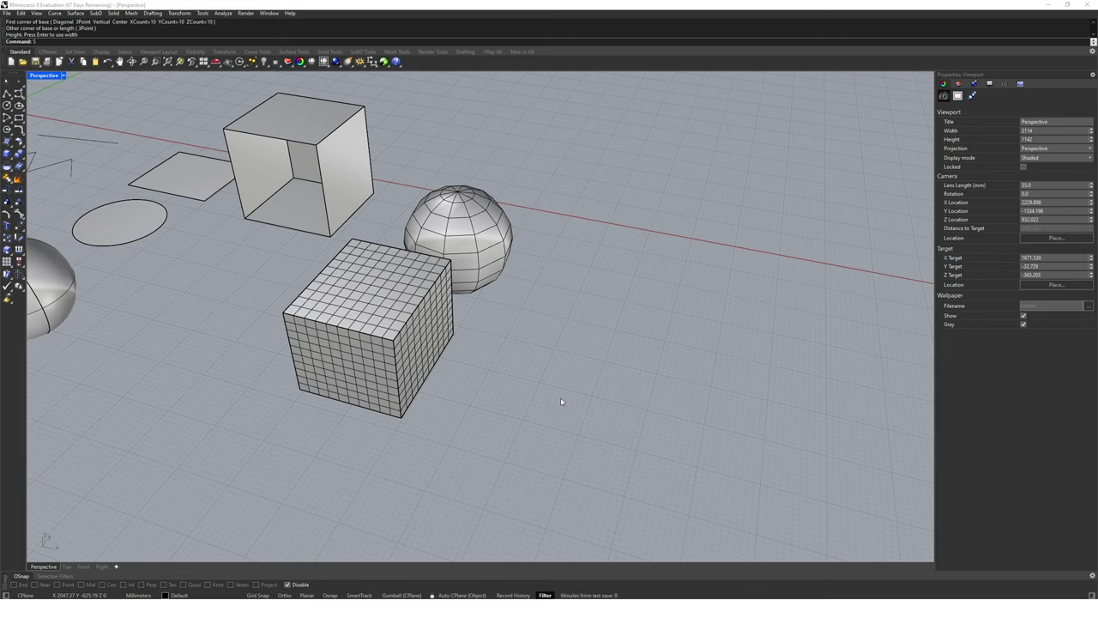
{"action": "type", "text": "ubDBox"}
{"action": "key", "text": "Return"}
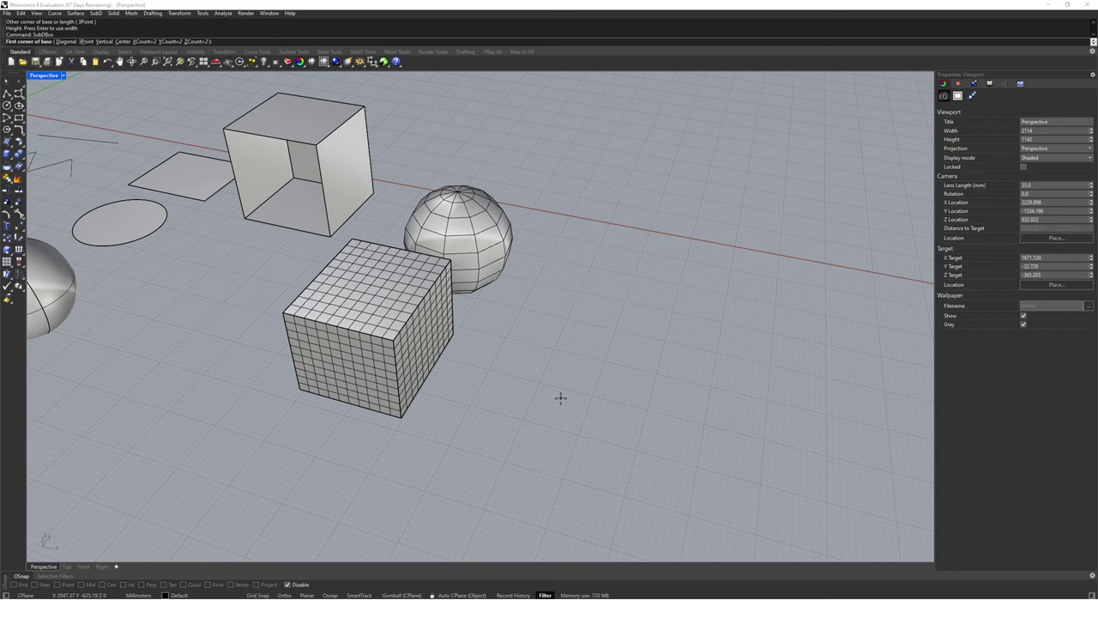
{"action": "right_click_drag", "start_coordinate": [560, 397], "coordinate": [519, 365], "text": "shift"}
{"action": "left_click", "coordinate": [465, 237]}
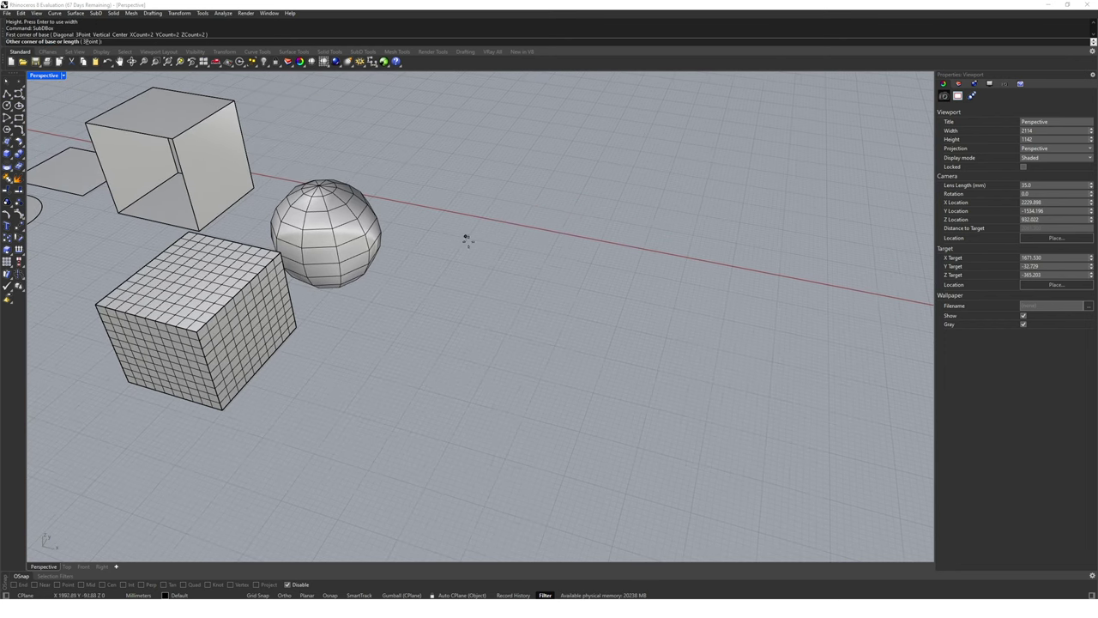
{"action": "left_click", "coordinate": [531, 319]}
{"action": "left_click", "coordinate": [550, 272]}
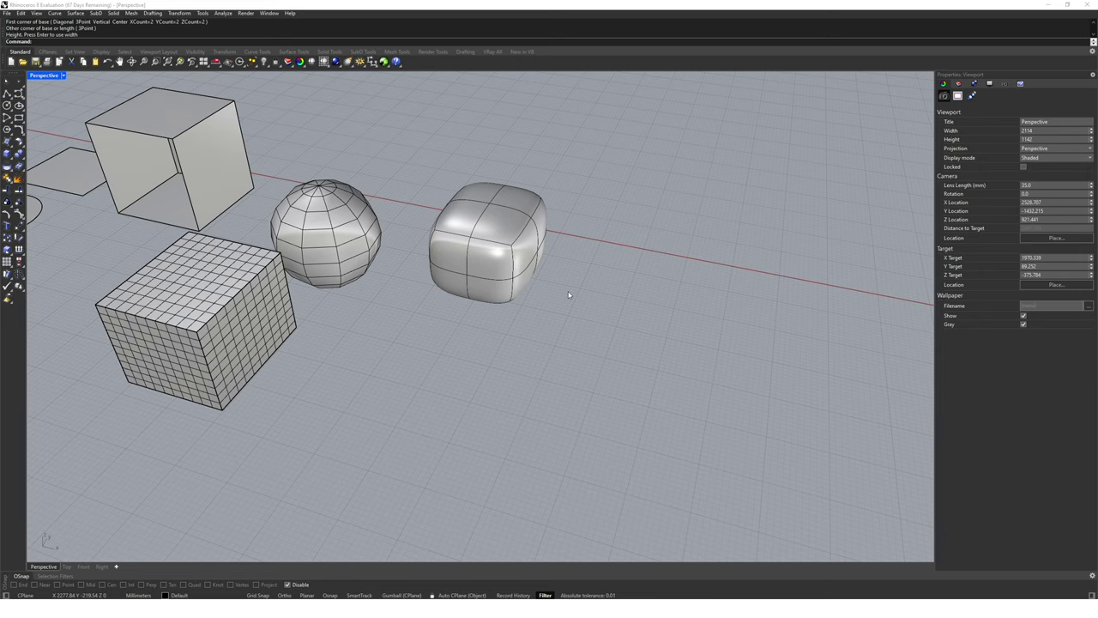
- Toggle the SubD box between flat and smooth display to compare both forms, ending in smooth display
{"action": "key", "text": "Tab"}
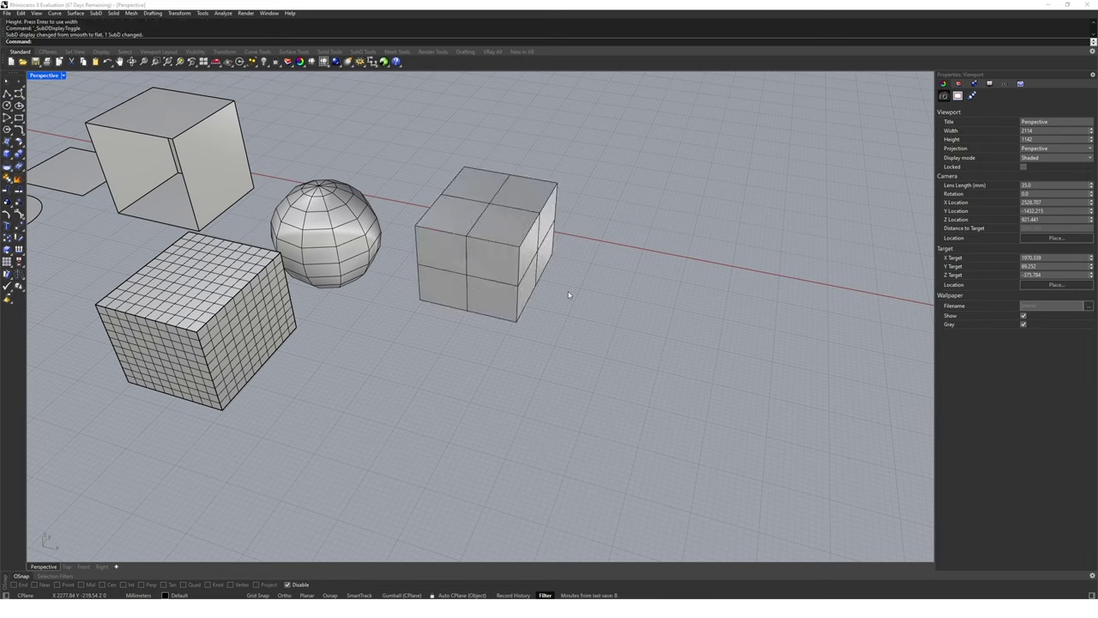
{"action": "key", "text": "Tab"}
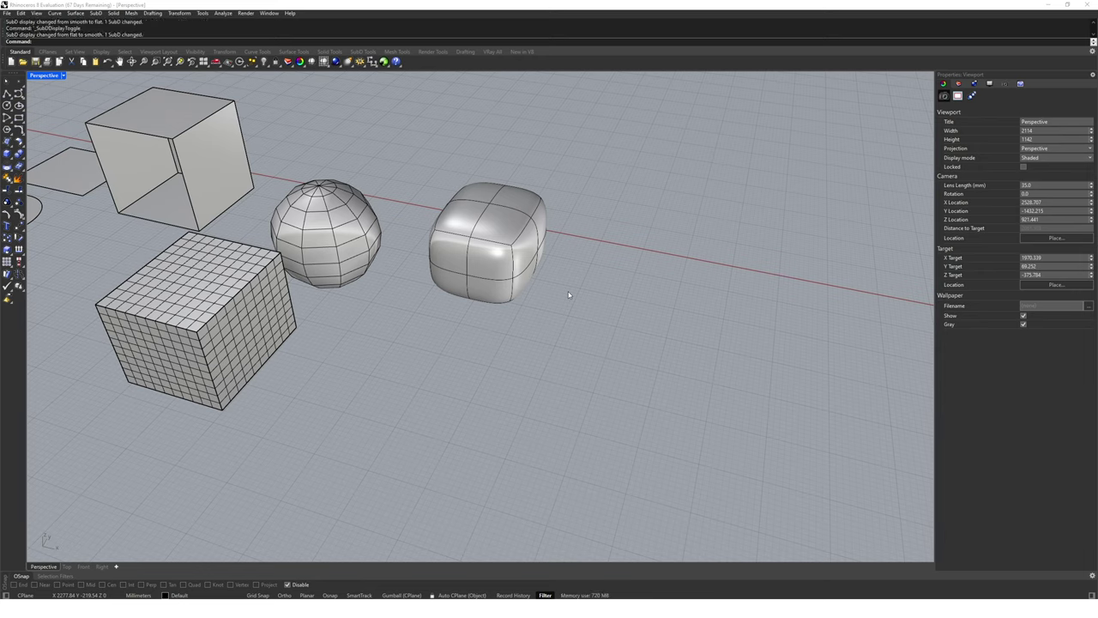
{"action": "key", "text": "Tab"}
{"action": "key", "text": "Tab"}
{"action": "mouse_move", "coordinate": [567, 290]}
{"action": "right_mouse_down"}
{"action": "mouse_move", "coordinate": [571, 252]}
{"action": "mouse_move", "coordinate": [563, 289]}
{"action": "right_mouse_up"}
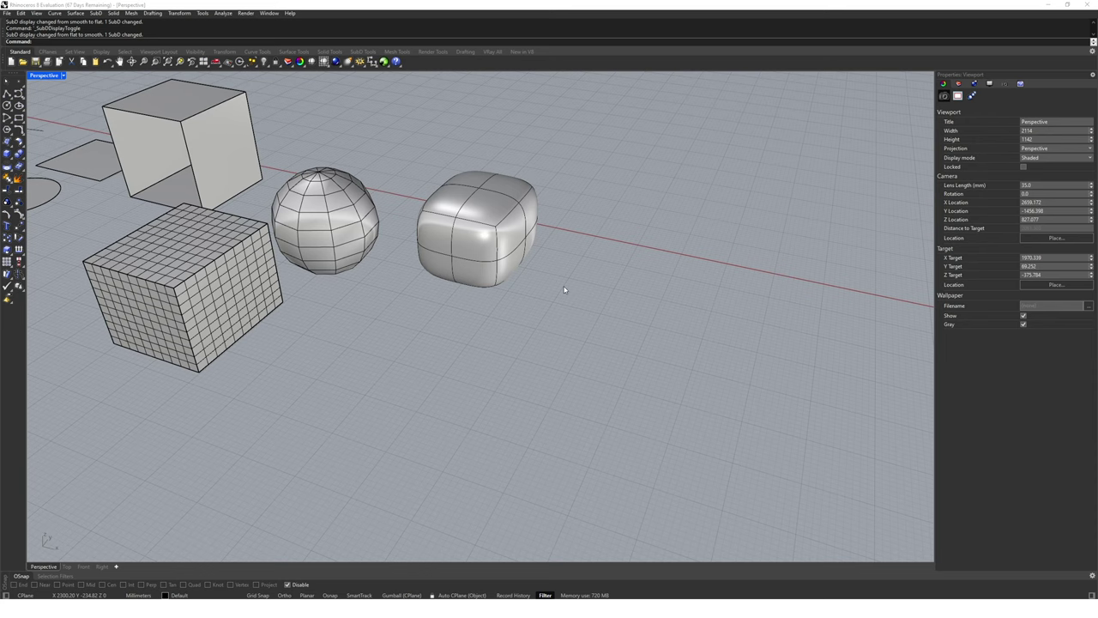
- Add the text label "POINTS" in Millimeter Large style behind the point objects near the origin
{"action": "type", "text": "Text"}
{"action": "key", "text": "Return"}
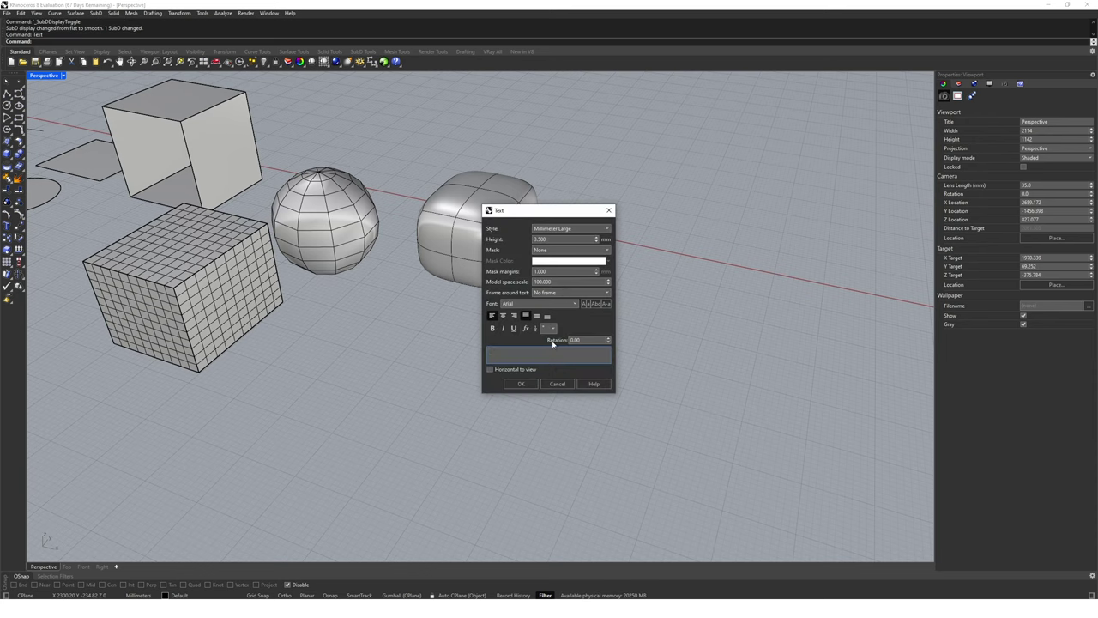
{"action": "type", "text": "POINTS"}
{"action": "type", "text": "5"}
{"action": "left_click", "coordinate": [521, 384]}
{"action": "scroll", "coordinate": [563, 380], "scroll_direction": "down", "scroll_amount": 6}
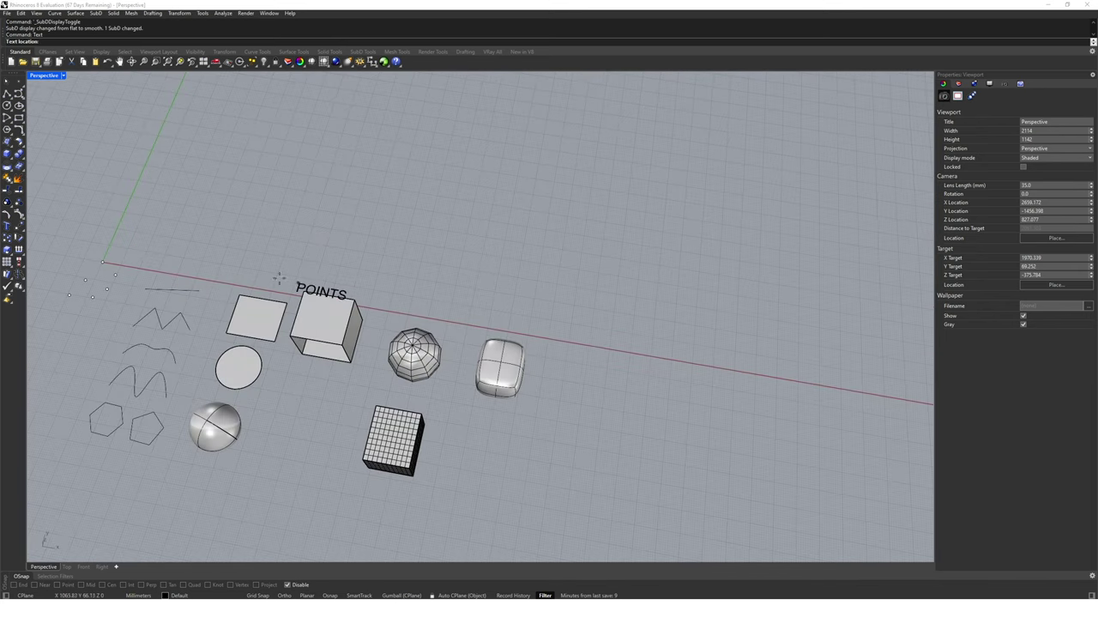
{"action": "left_click", "coordinate": [85, 230]}
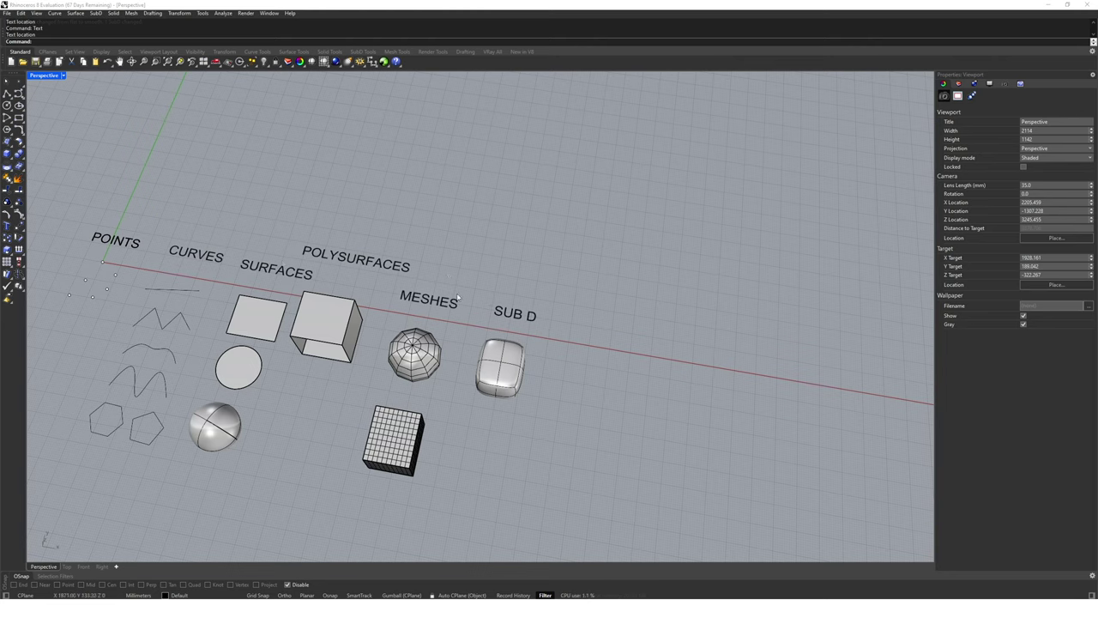
{"action": "right_click_drag", "start_coordinate": [411, 292], "coordinate": [598, 280], "text": "shift"}
{"action": "scroll", "coordinate": [598, 281], "scroll_direction": "up", "scroll_amount": 3}
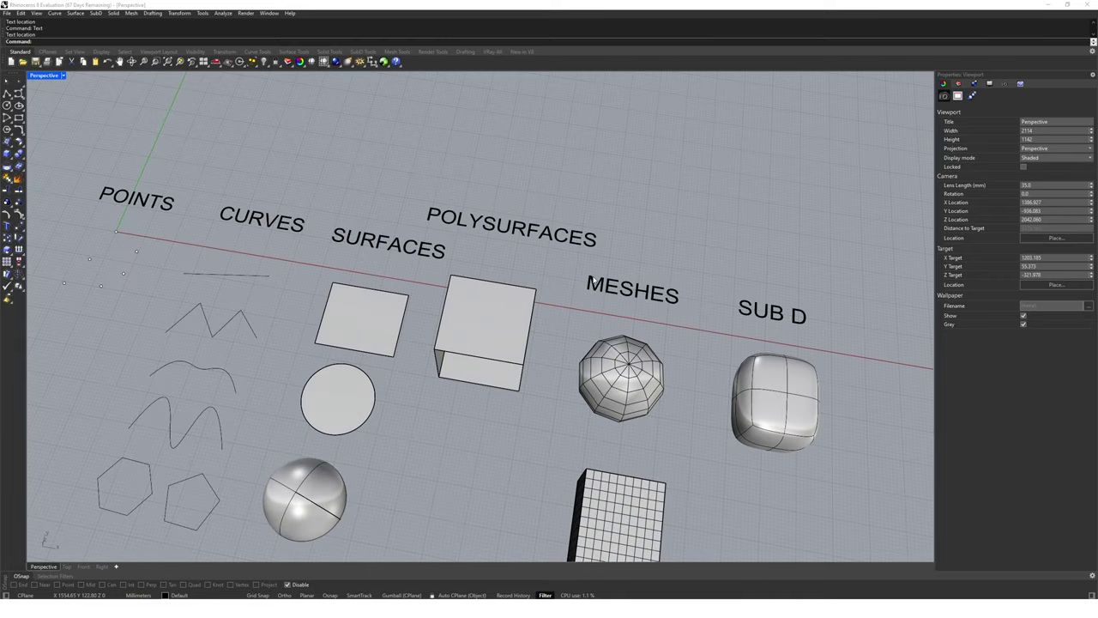
{"action": "scroll", "coordinate": [344, 291], "scroll_direction": "down", "scroll_amount": 1}
{"action": "right_click_drag", "start_coordinate": [443, 254], "coordinate": [476, 256], "text": "shift"}
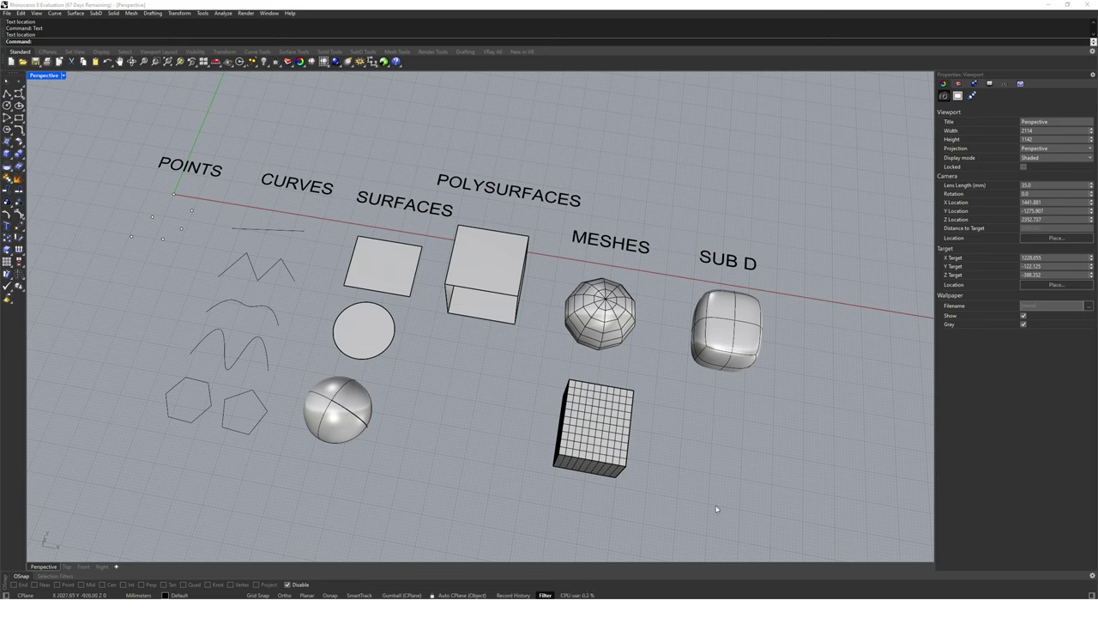
- Delete the preset layers Layer 01 through Layer 05, keeping only the Default layer
{"action": "left_click", "coordinate": [958, 84]}
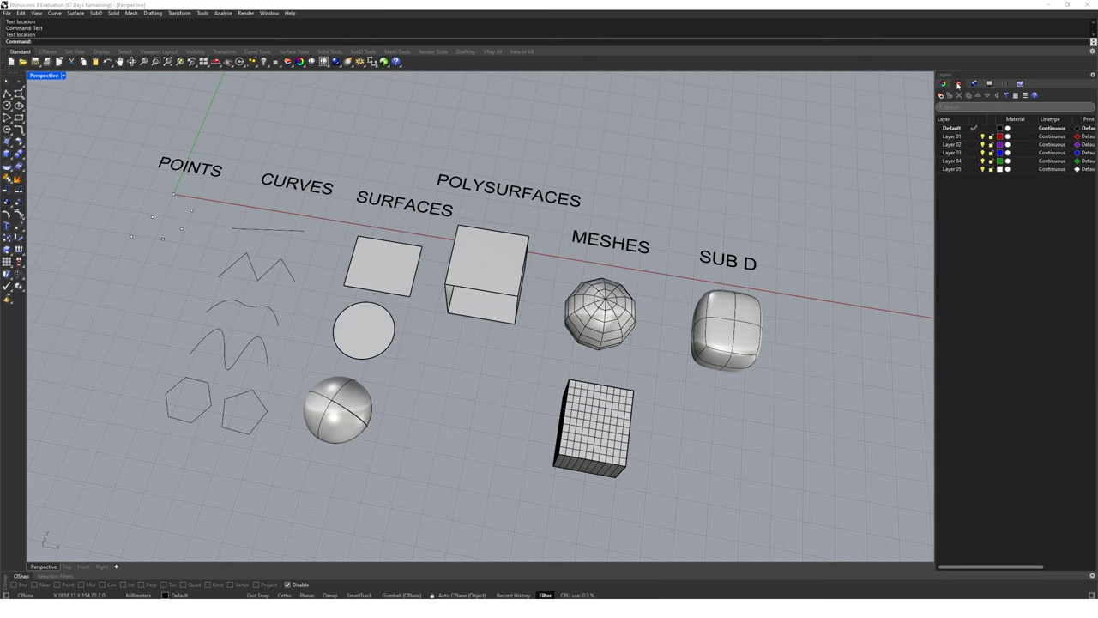
{"action": "left_click", "coordinate": [954, 137]}
{"action": "left_click", "coordinate": [957, 171], "text": "shift"}
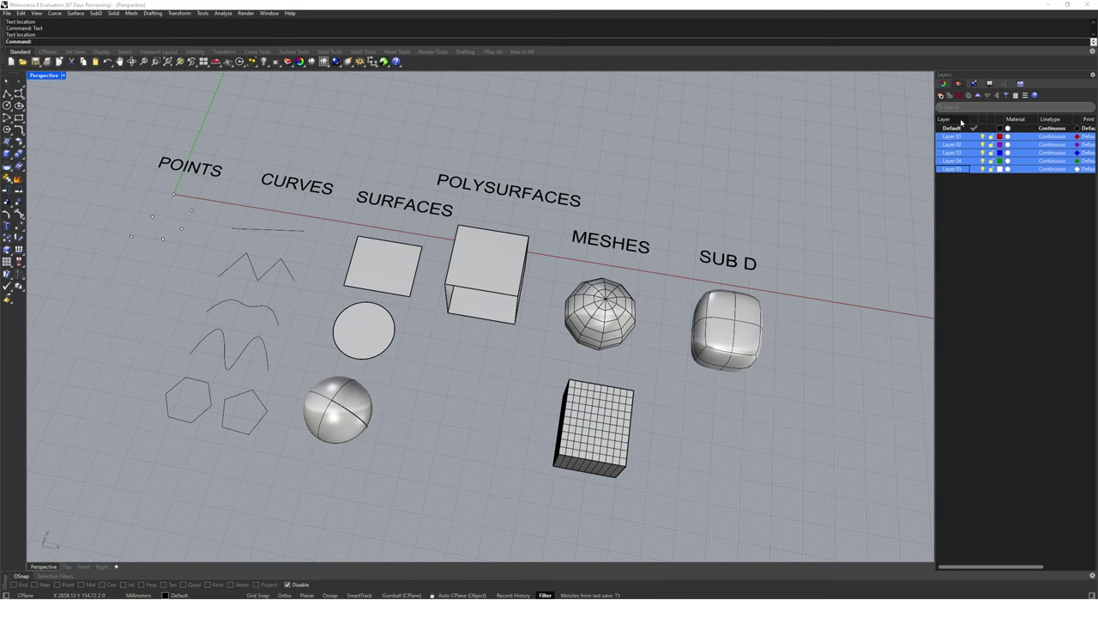
{"action": "left_click", "coordinate": [958, 96]}
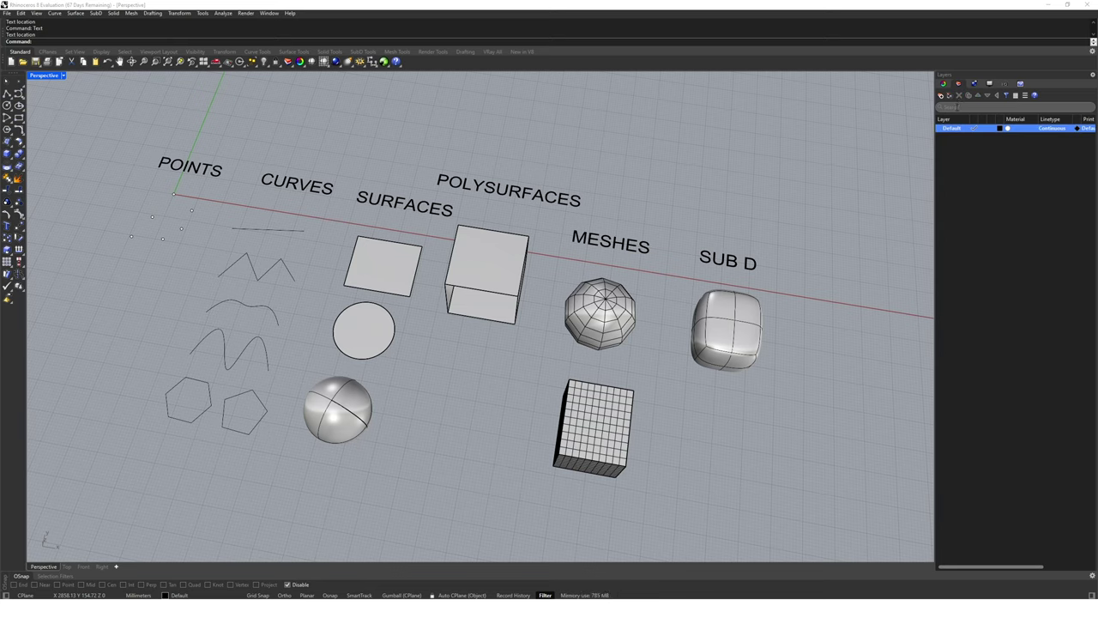
- Create a layer named Points and move the point objects and the POINTS label onto it
{"action": "left_click", "coordinate": [942, 96]}
{"action": "type", "text": "Points"}
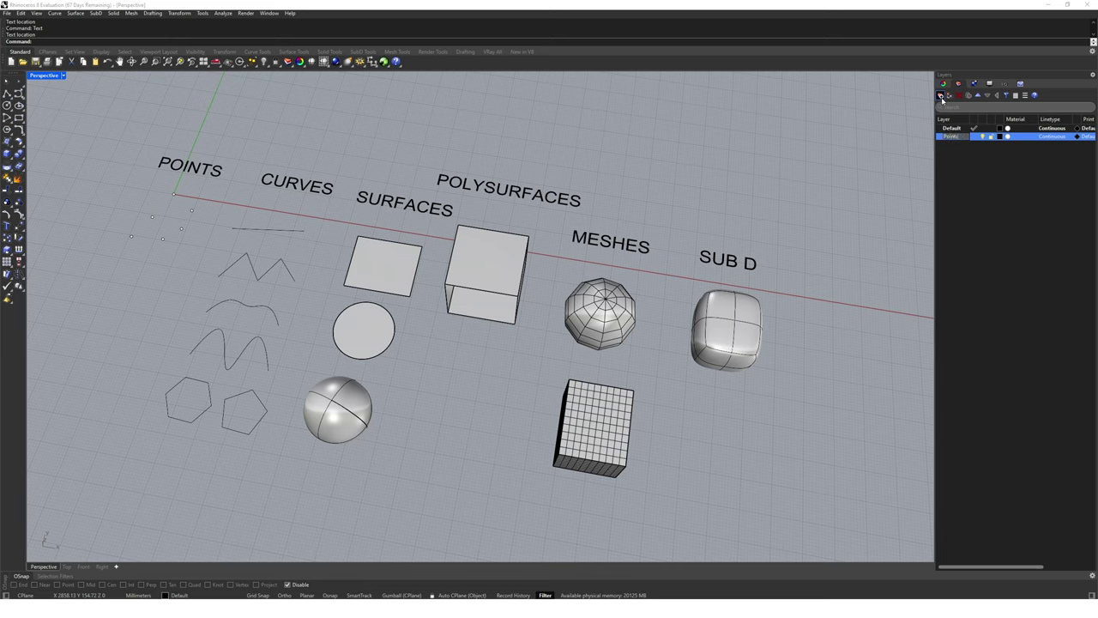
{"action": "key", "text": "Return"}
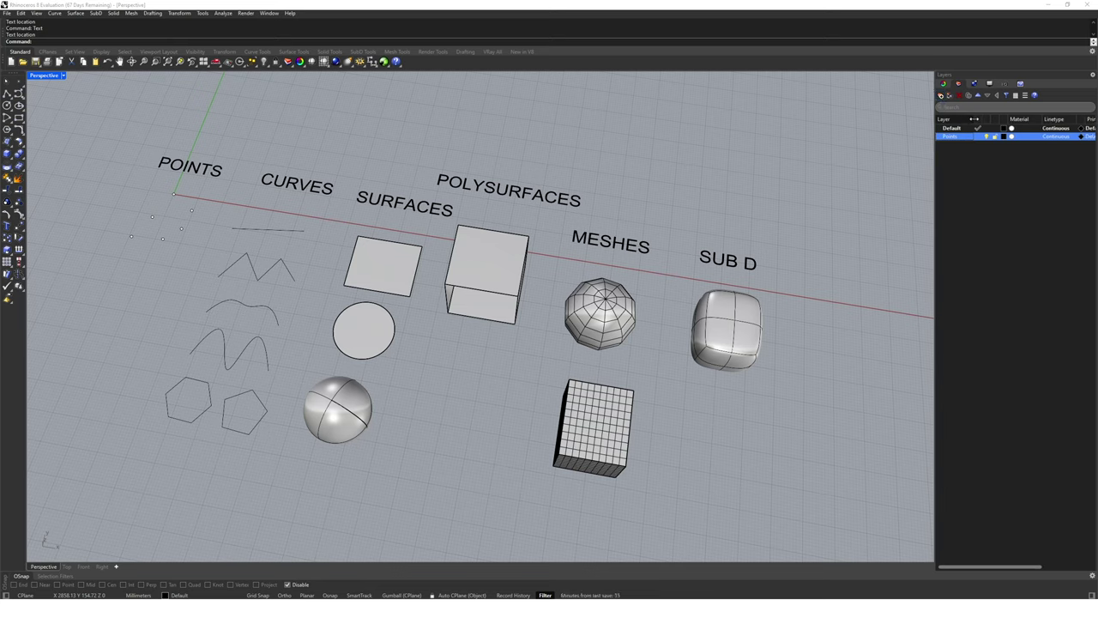
{"action": "left_click_drag", "start_coordinate": [91, 127], "coordinate": [230, 262]}
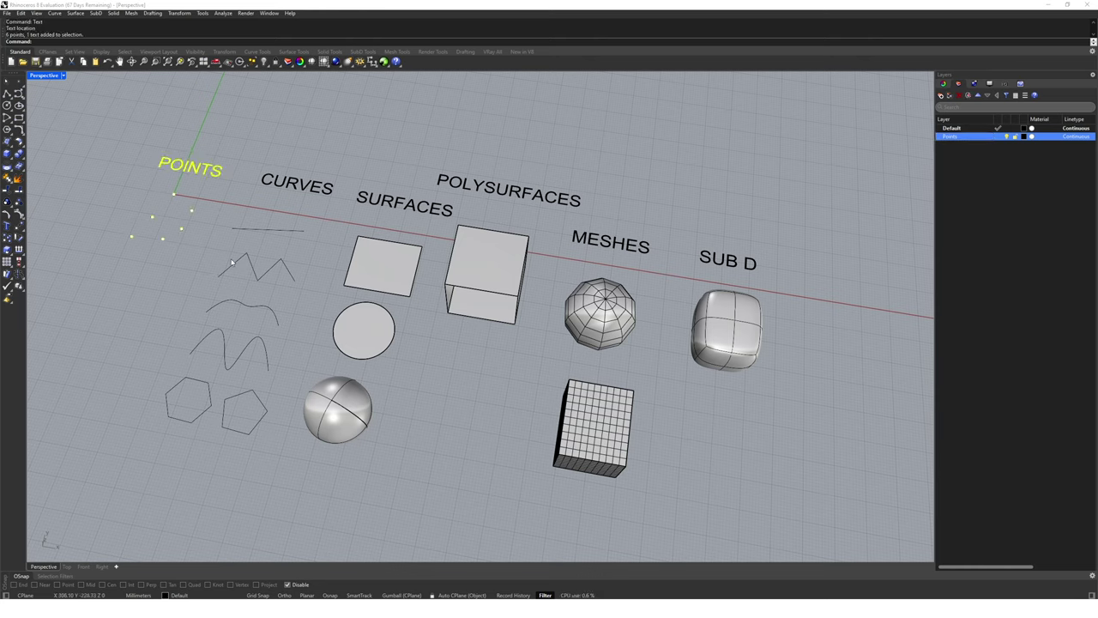
{"action": "right_click", "coordinate": [948, 137]}
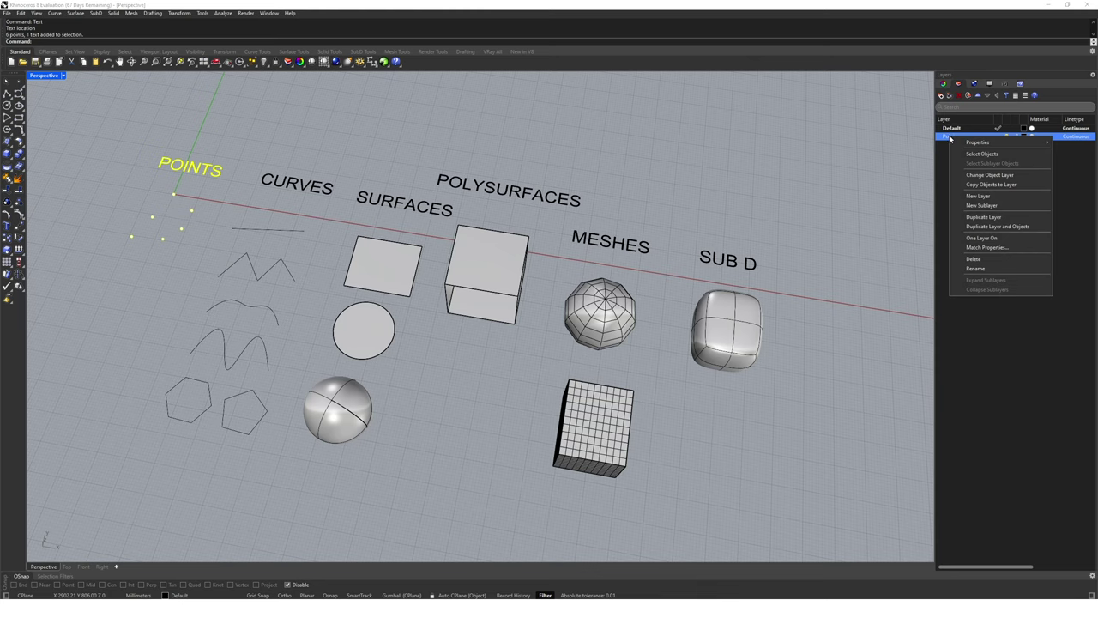
{"action": "left_click", "coordinate": [999, 175]}
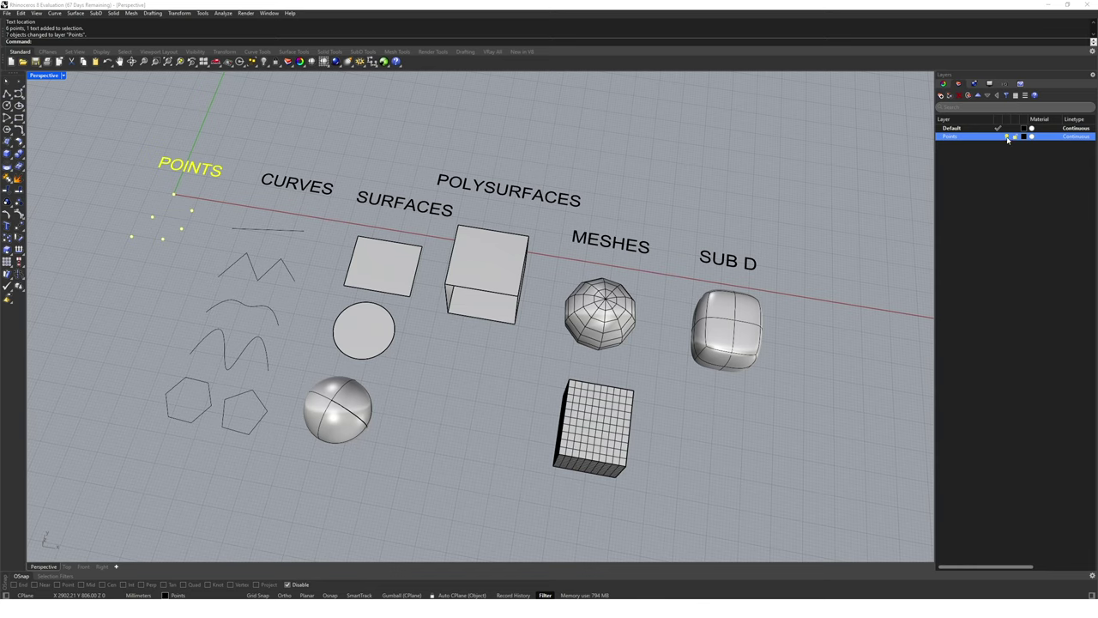
- Toggle the Points layer's visibility off and on to check which objects it controls
{"action": "left_click", "coordinate": [1007, 137]}
{"action": "left_click", "coordinate": [1007, 137]}
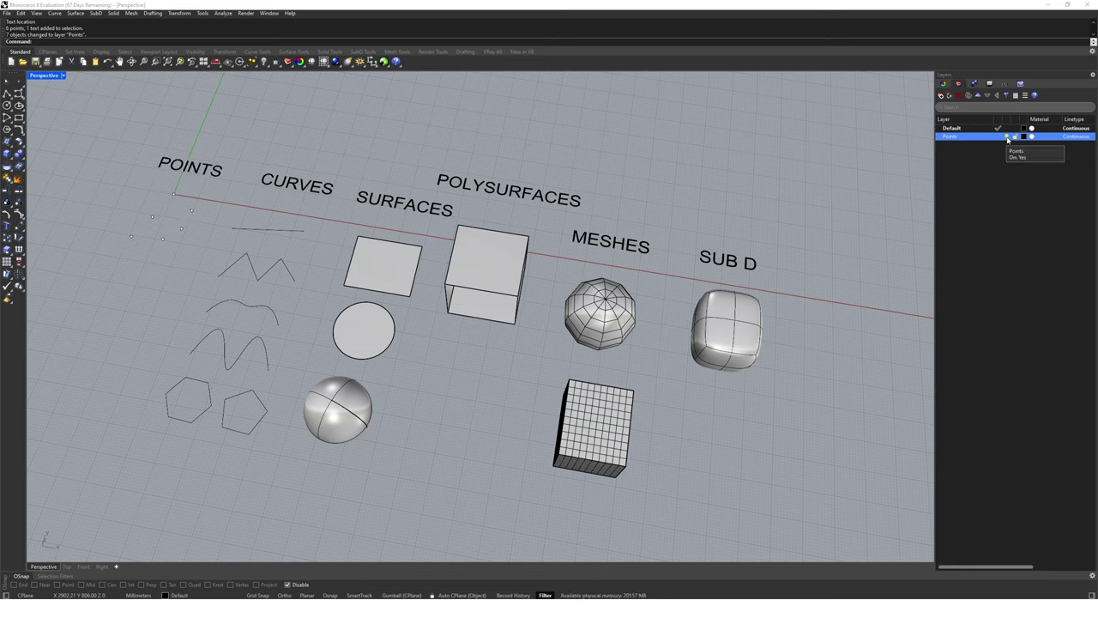
{"action": "left_click", "coordinate": [1007, 138]}
{"action": "left_click", "coordinate": [1007, 137]}
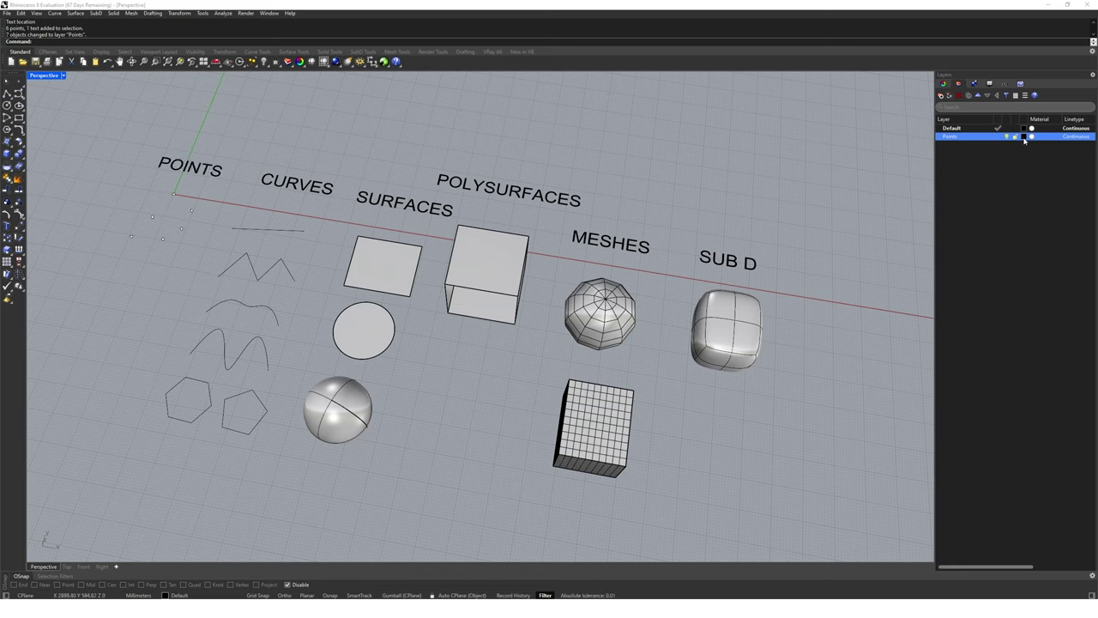
- Set the Points layer's display colour to Blue
{"action": "left_click", "coordinate": [1024, 137]}
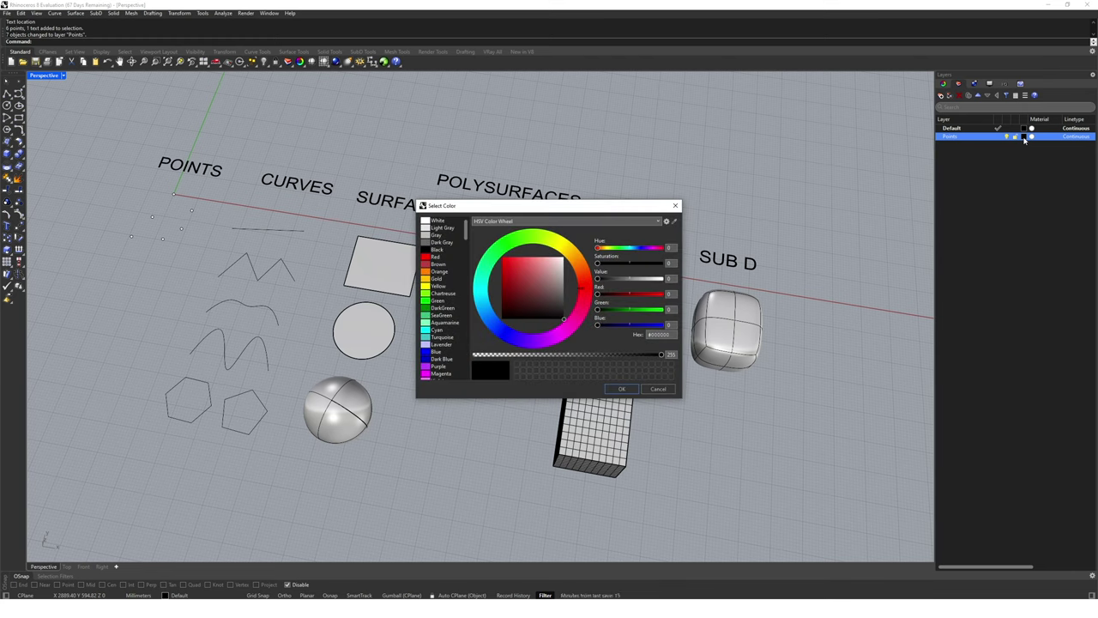
{"action": "left_click", "coordinate": [439, 351]}
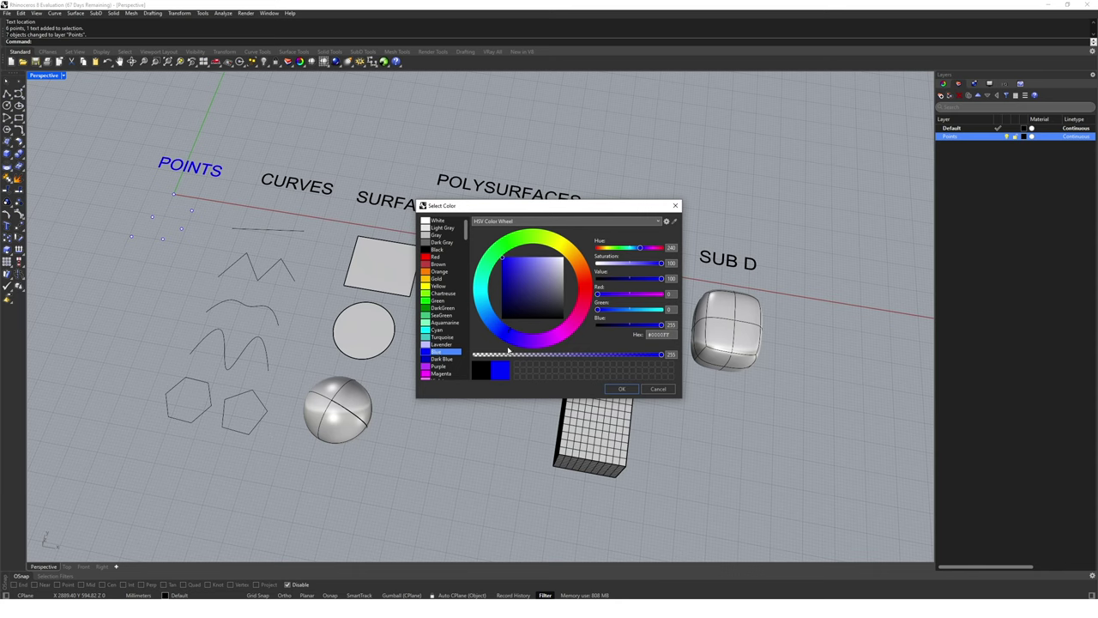
{"action": "left_click", "coordinate": [623, 388]}
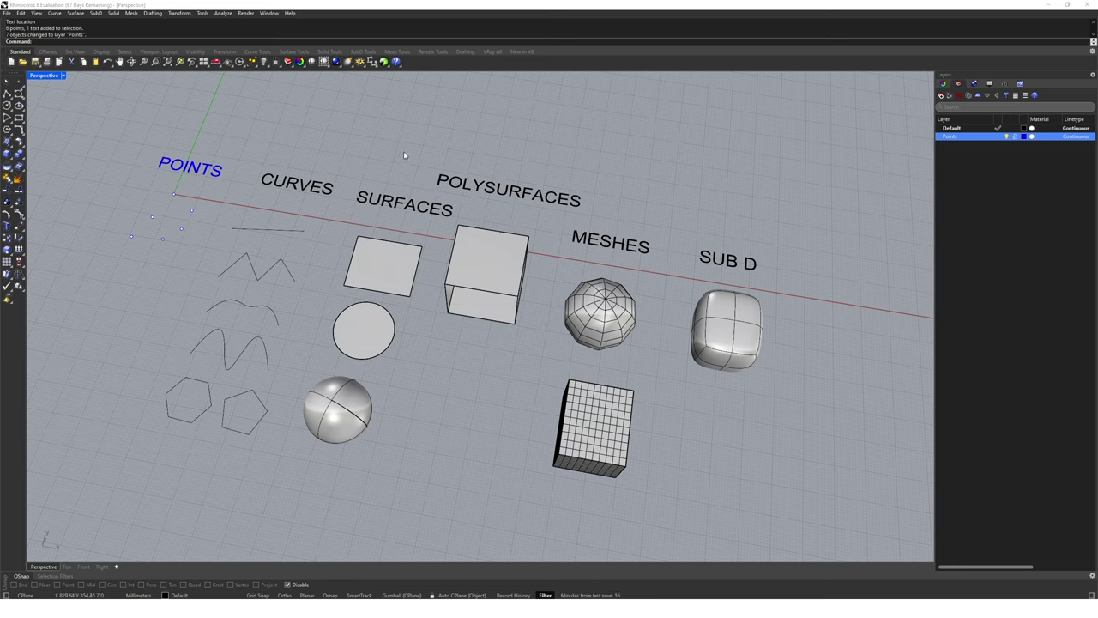
- Create a layer named Curves and move all the curves and the CURVES label onto it with ChangeLayer
{"action": "left_click", "coordinate": [940, 95]}
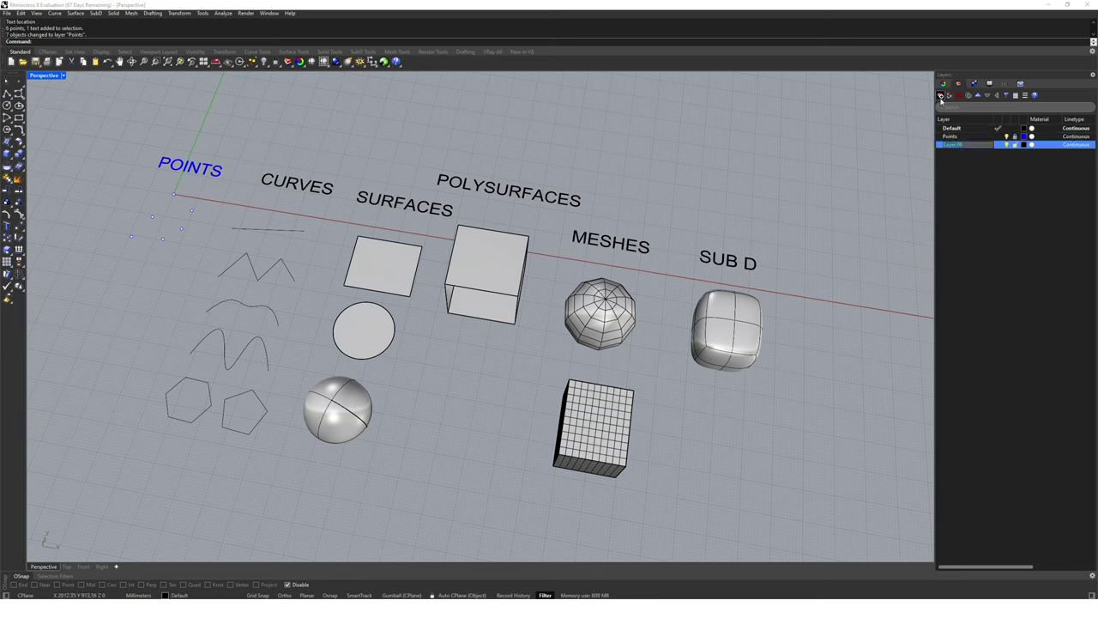
{"action": "type", "text": "Curves"}
{"action": "key", "text": "Return"}
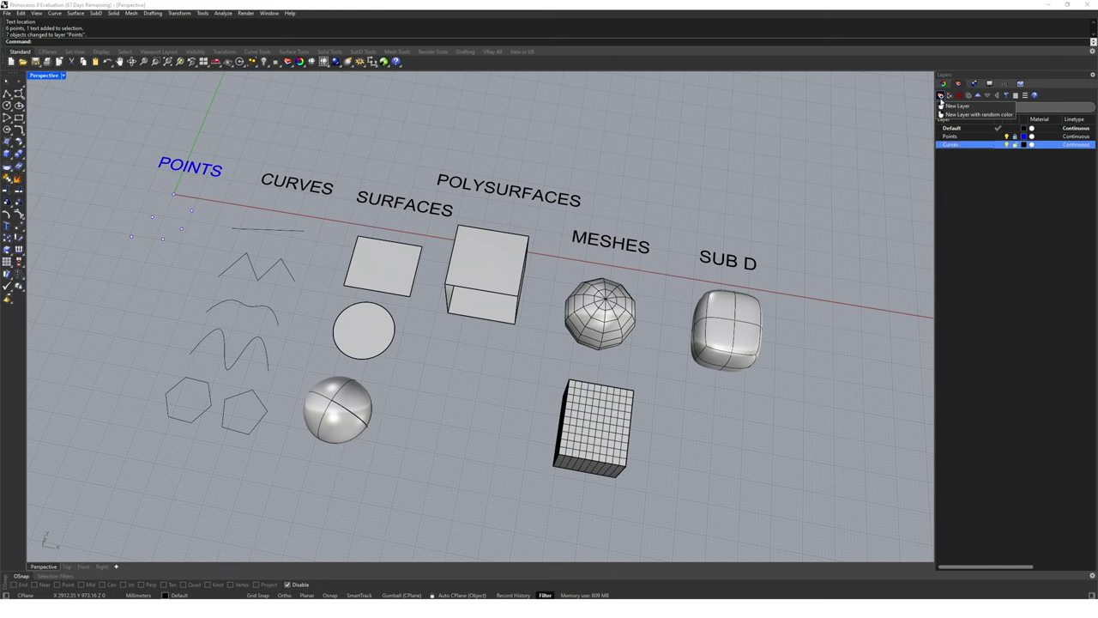
{"action": "left_click_drag", "start_coordinate": [319, 122], "coordinate": [314, 276]}
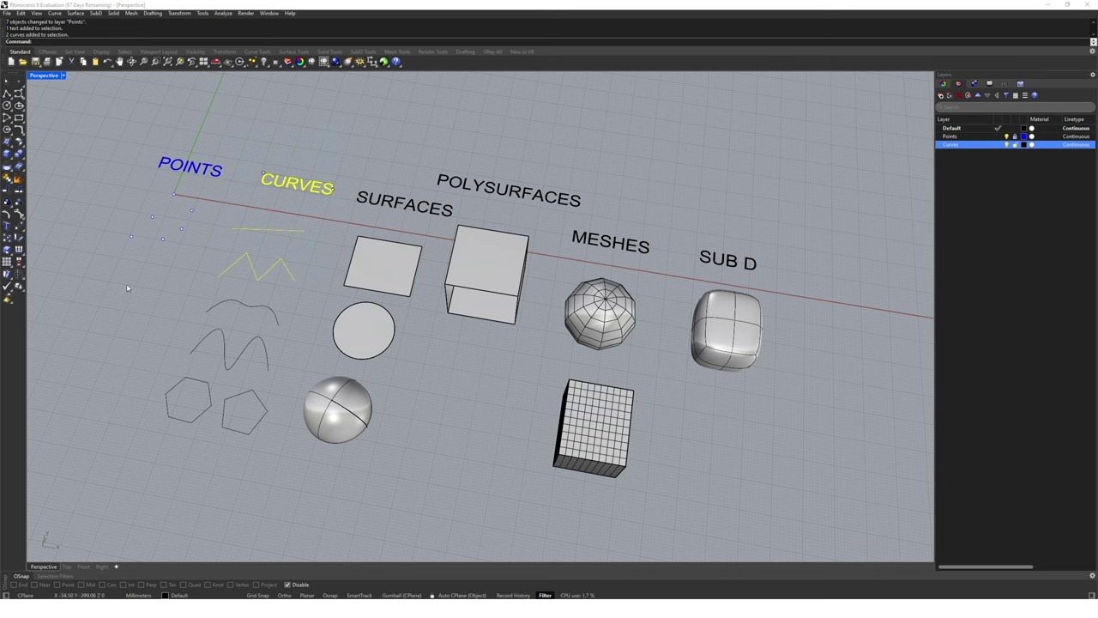
{"action": "left_click_drag", "start_coordinate": [115, 276], "coordinate": [272, 443], "text": "shift"}
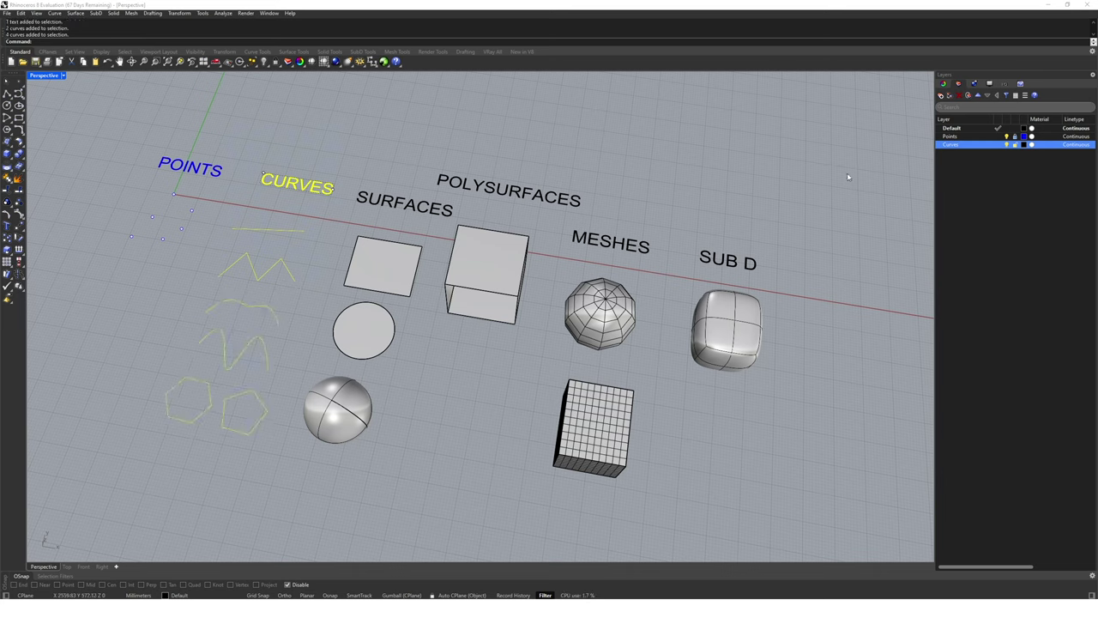
{"action": "type", "text": "ChangeLayer"}
{"action": "key", "text": "Return"}
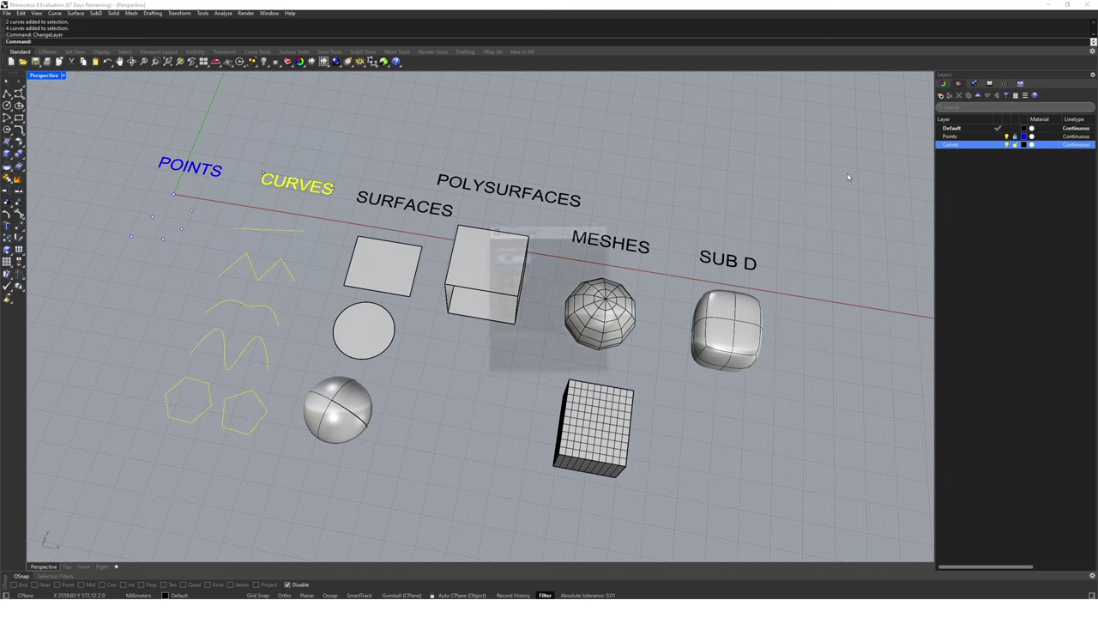
{"action": "left_click", "coordinate": [588, 277]}
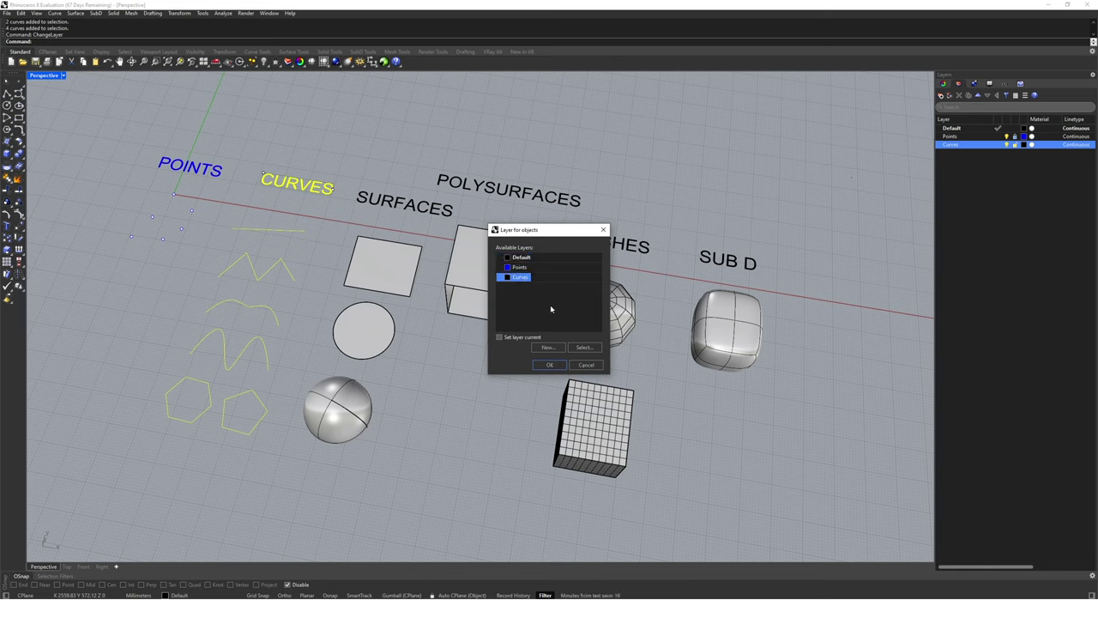
{"action": "left_click", "coordinate": [550, 366]}
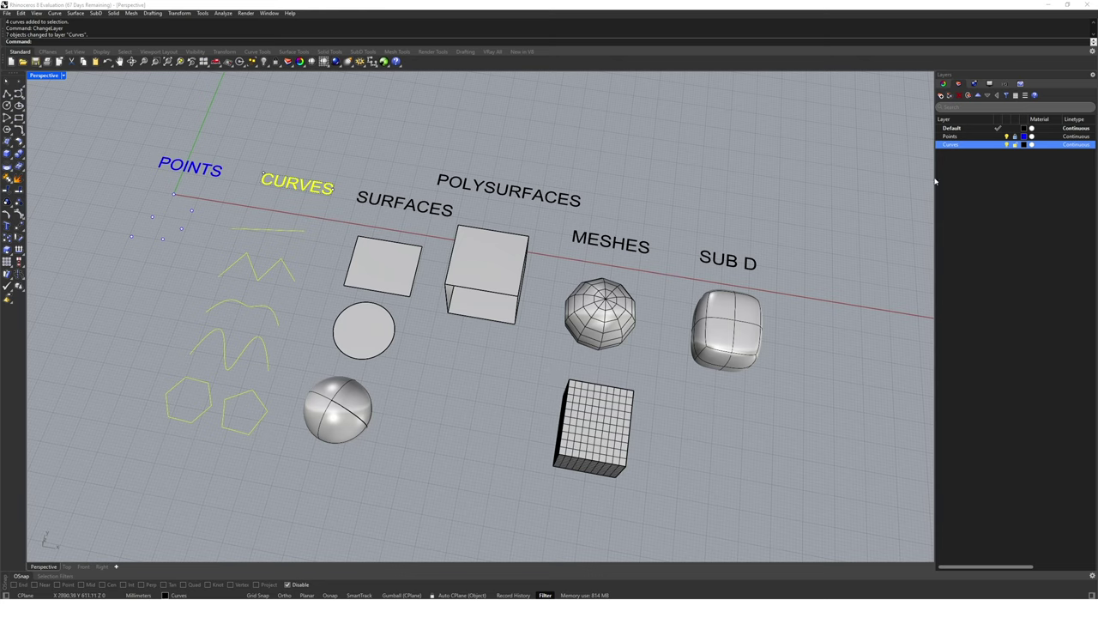
- Check the Curves layer by toggling its visibility off and on, and set its display colour to Red
{"action": "left_click", "coordinate": [1008, 145]}
{"action": "left_click", "coordinate": [1007, 145]}
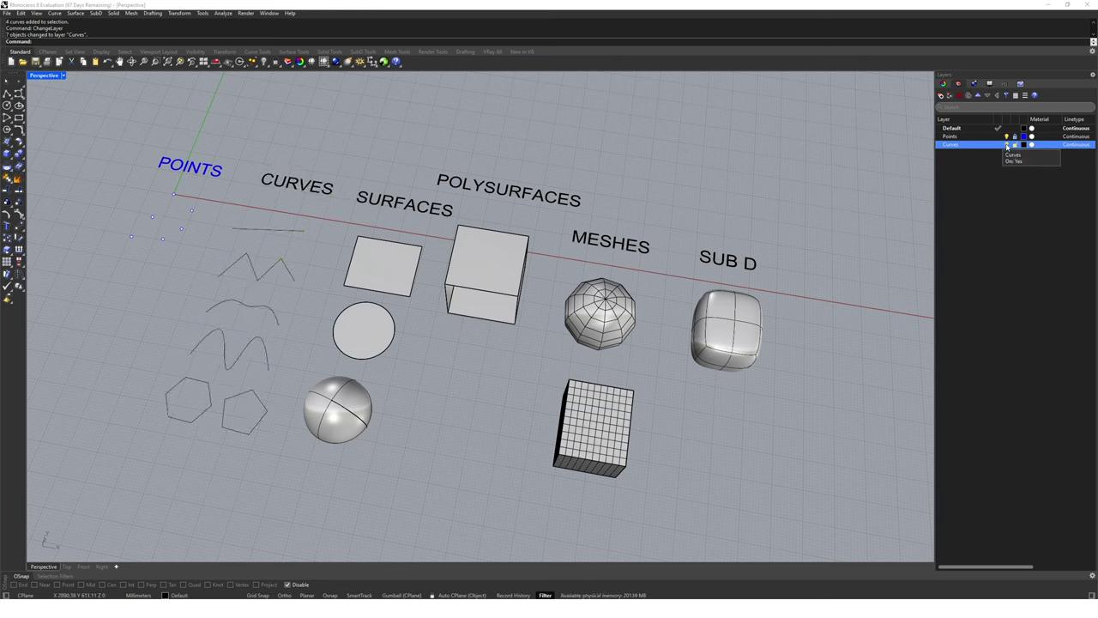
{"action": "left_click", "coordinate": [1024, 145]}
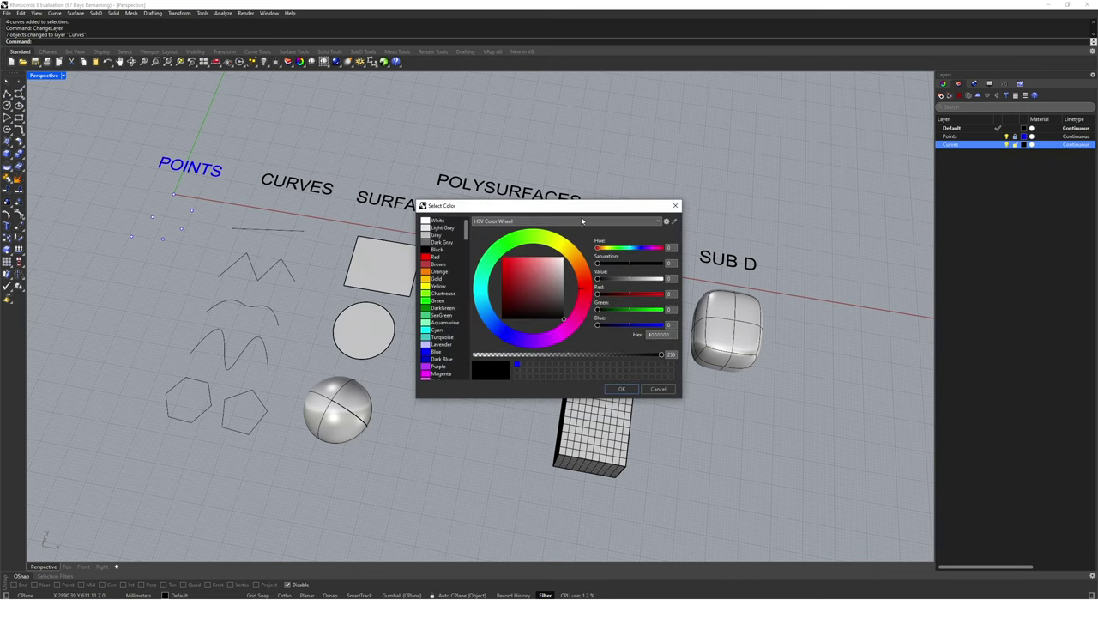
{"action": "left_click", "coordinate": [444, 258]}
{"action": "left_click", "coordinate": [623, 389]}
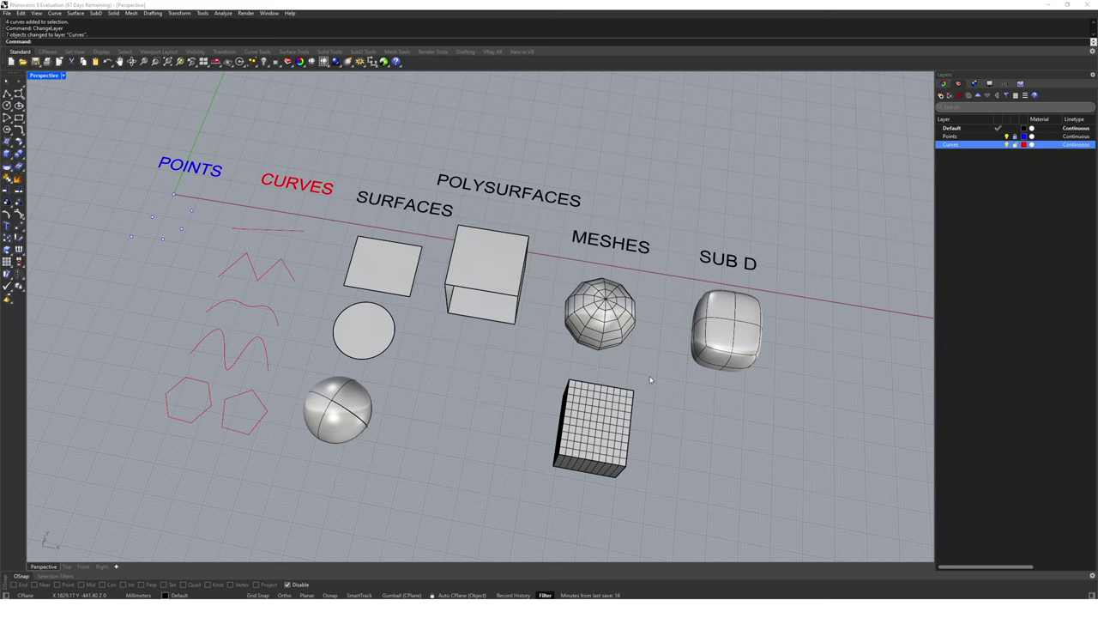
- Create a layer named Others below the Curves layer
{"action": "left_click", "coordinate": [941, 97]}
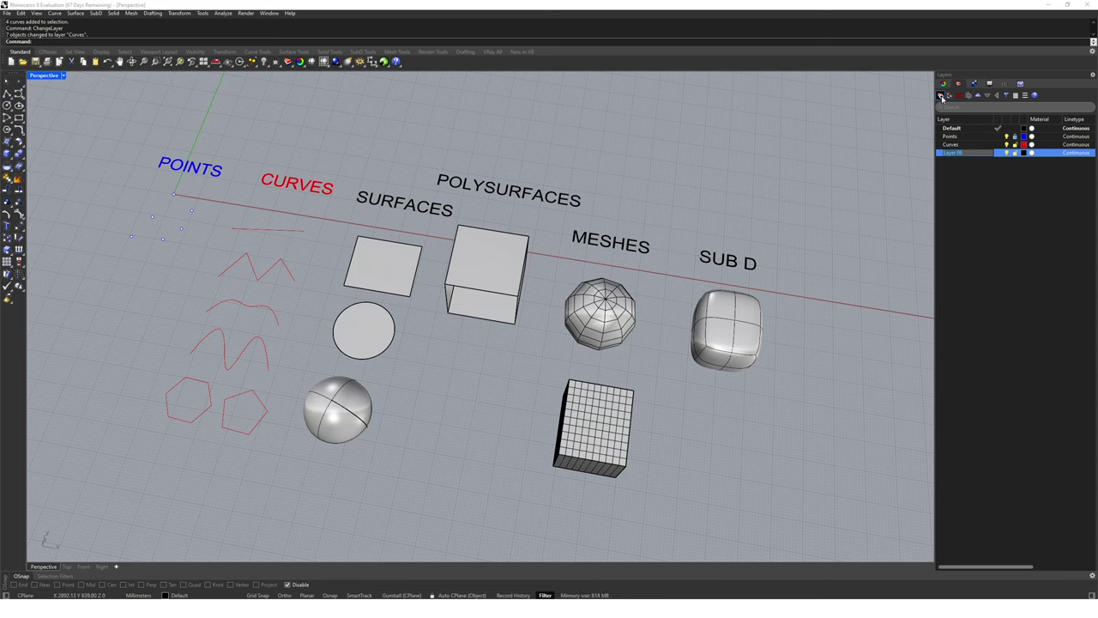
{"action": "type", "text": "Others"}
{"action": "key", "text": "Return"}
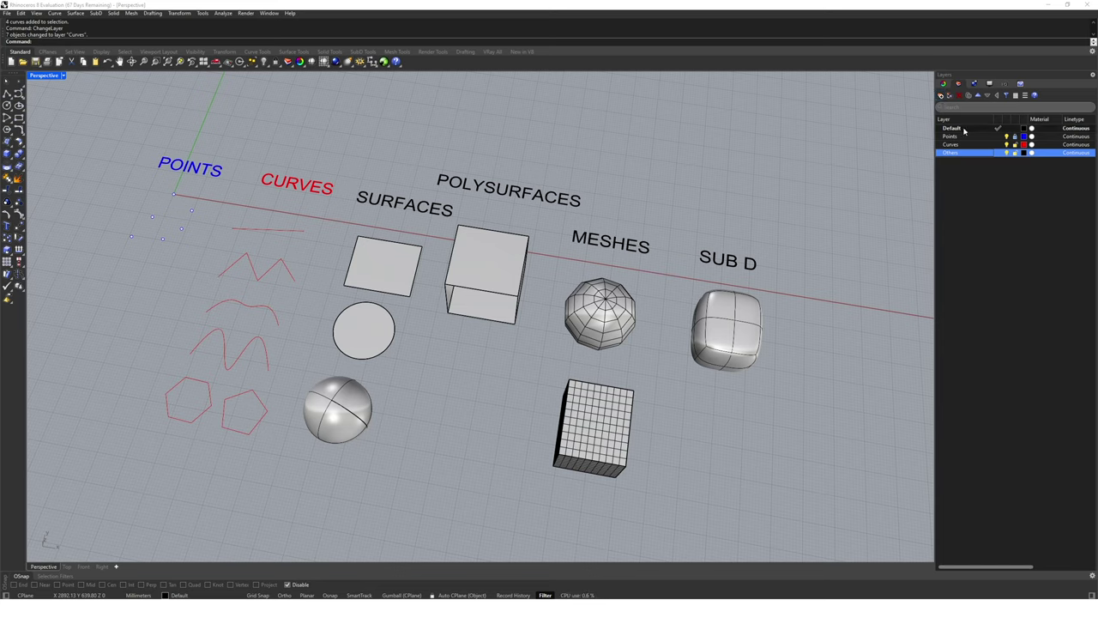
- Add four sublayers under Others named Surfaces, Polysurfaces, Meshes and SubD
{"action": "left_click", "coordinate": [949, 96]}
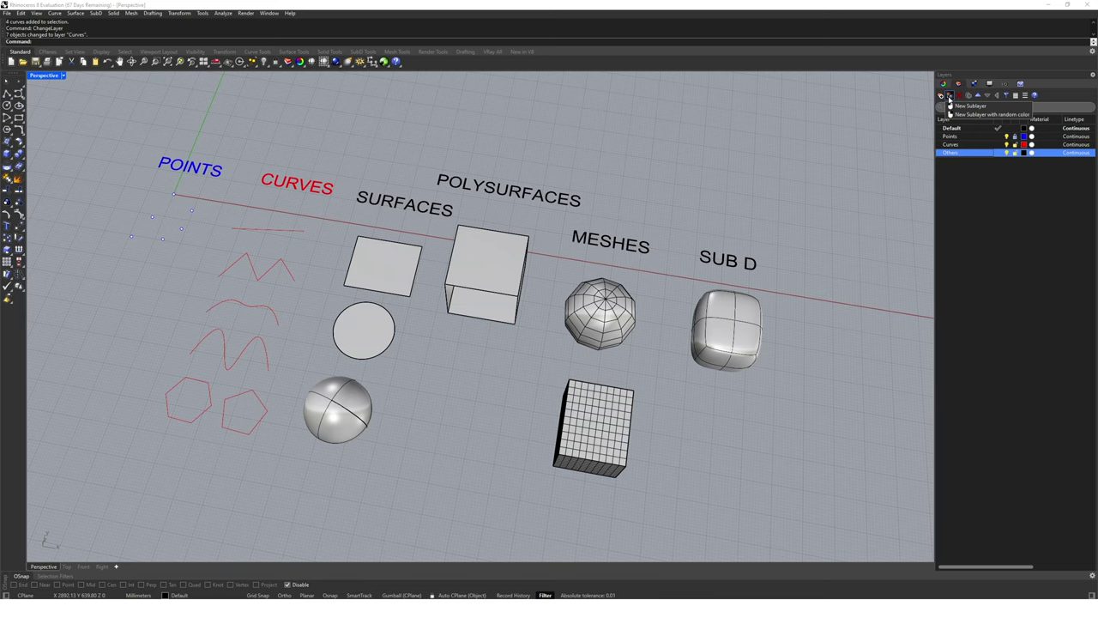
{"action": "left_click", "coordinate": [949, 102]}
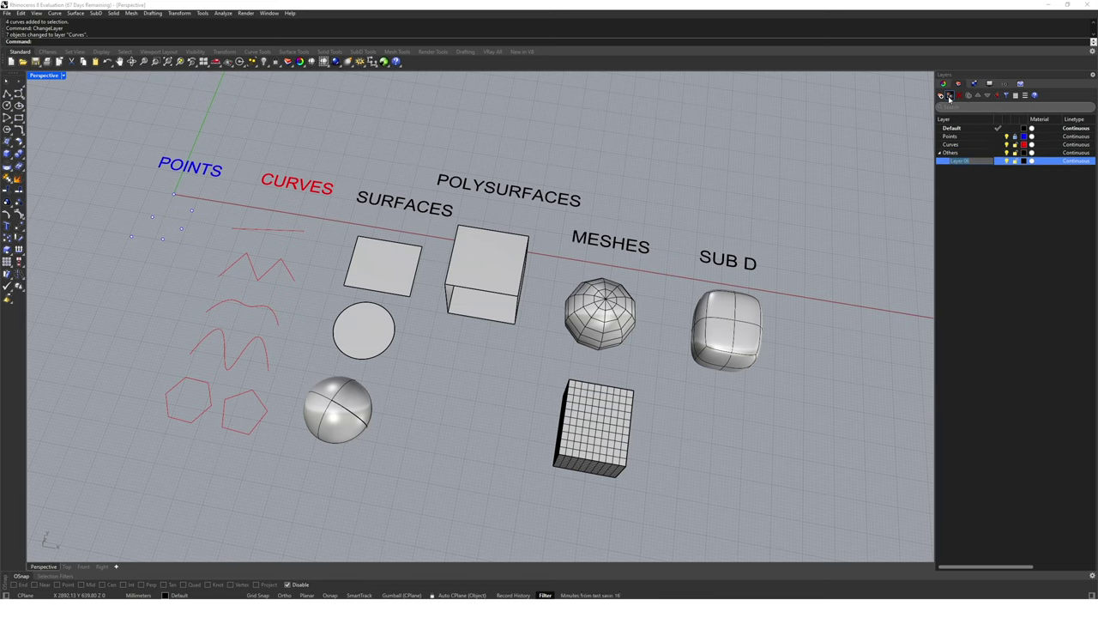
{"action": "type", "text": "Sol"}
{"action": "left_click", "coordinate": [942, 97]}
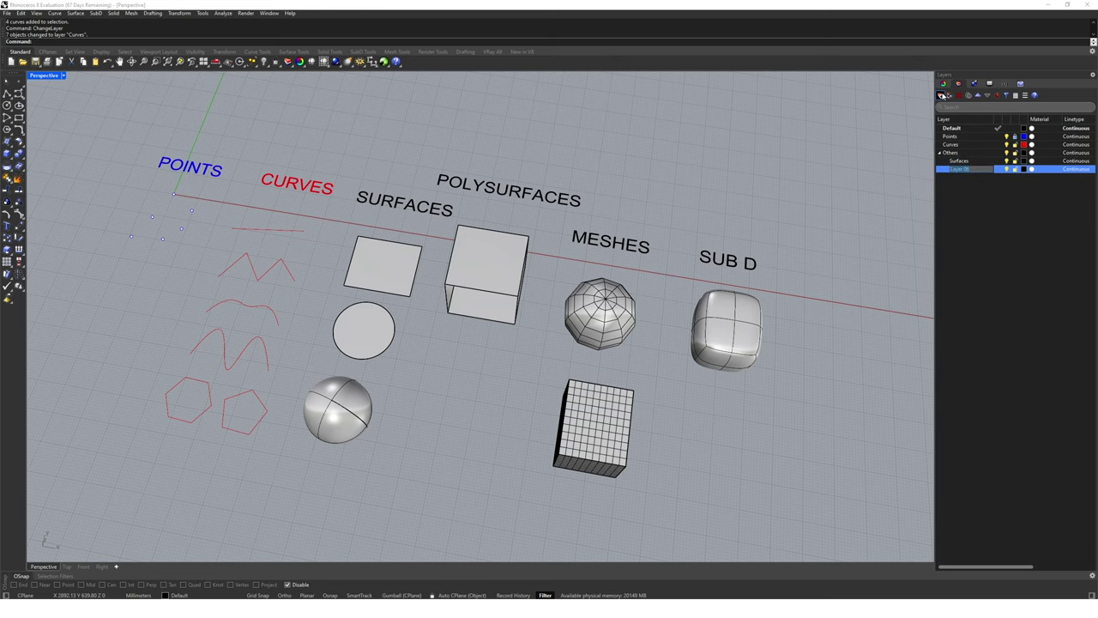
{"action": "type", "text": "Polysurfaces"}
{"action": "left_click", "coordinate": [941, 96]}
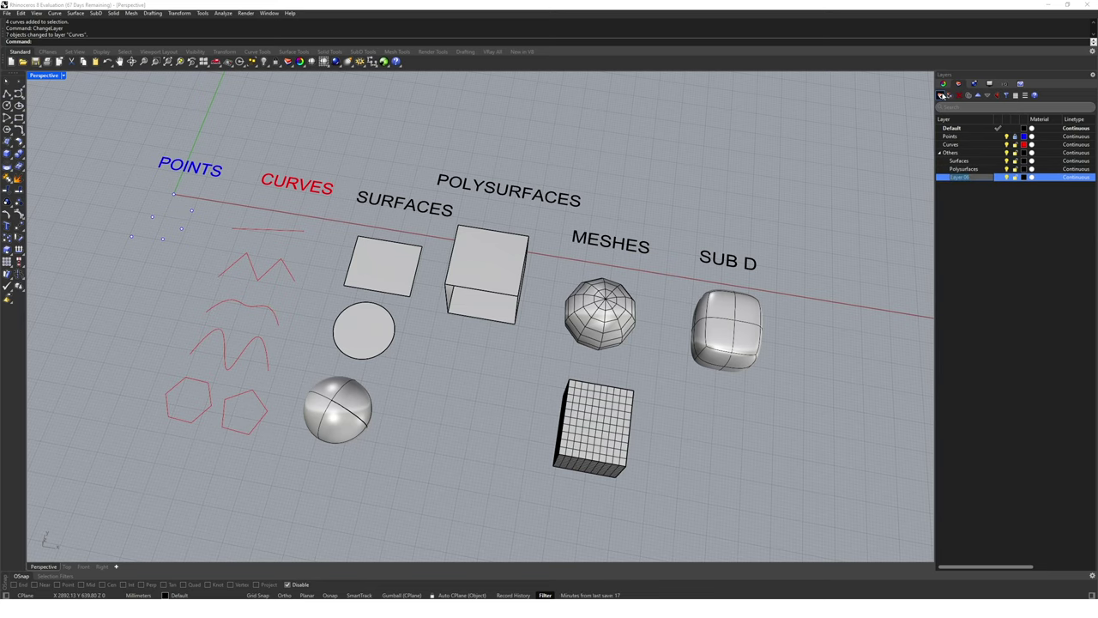
{"action": "type", "text": "Meshes"}
{"action": "left_click", "coordinate": [941, 96]}
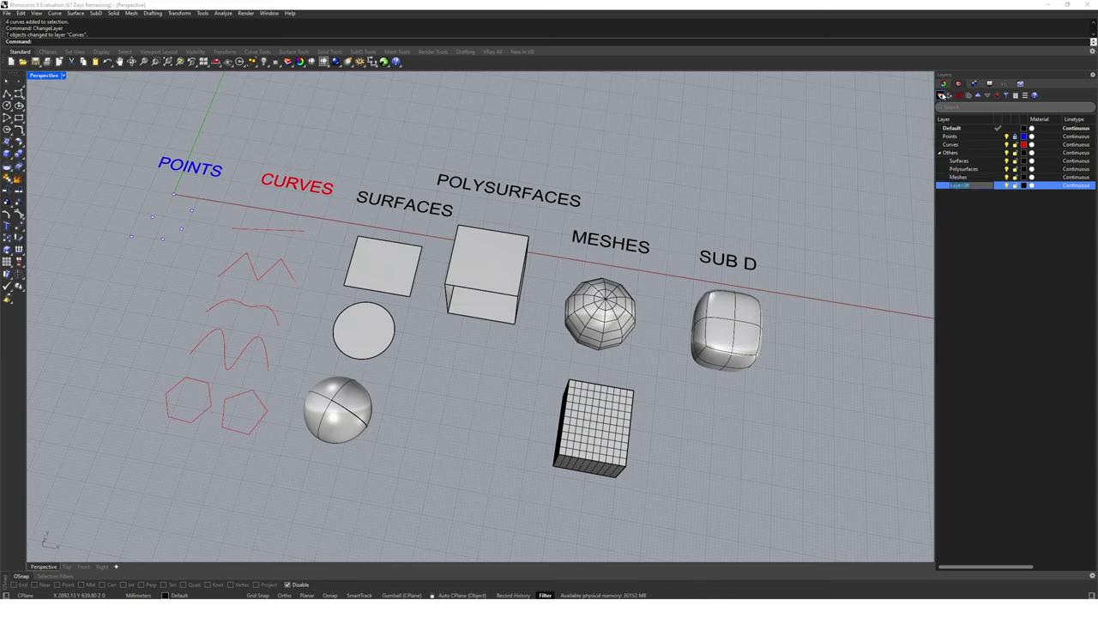
{"action": "type", "text": "SubD"}
{"action": "key", "text": "Return"}
- Move the rectangular and circular surfaces, the smooth sphere and the SURFACES label to the Surfaces sublayer
{"action": "left_click_drag", "start_coordinate": [433, 156], "coordinate": [365, 364]}
{"action": "left_click", "coordinate": [365, 425], "text": "shift"}
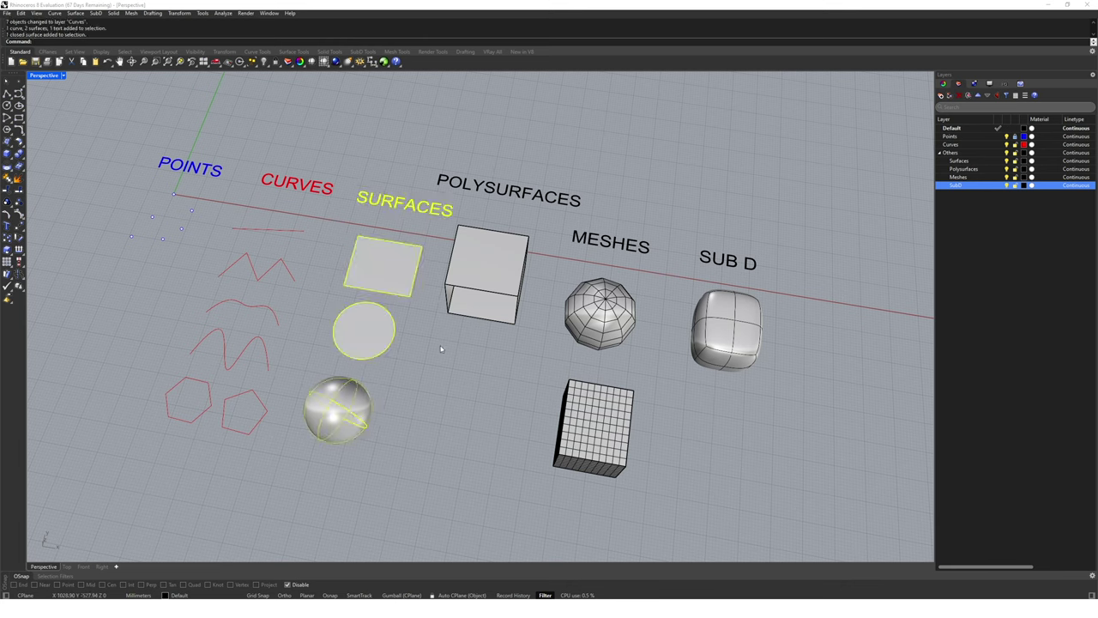
{"action": "right_click", "coordinate": [964, 161]}
{"action": "left_click", "coordinate": [1004, 200]}
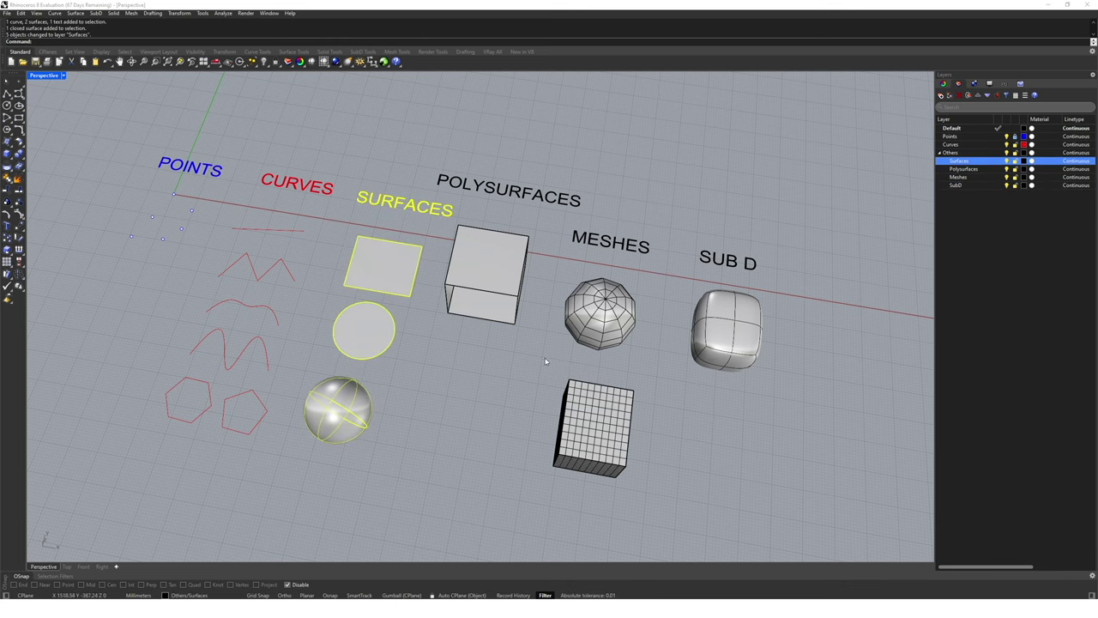
- Move the polysurface box and the POLYSURFACES label to the Polysurfaces sublayer
{"action": "left_click_drag", "start_coordinate": [520, 369], "coordinate": [503, 185]}
{"action": "right_click", "coordinate": [963, 169]}
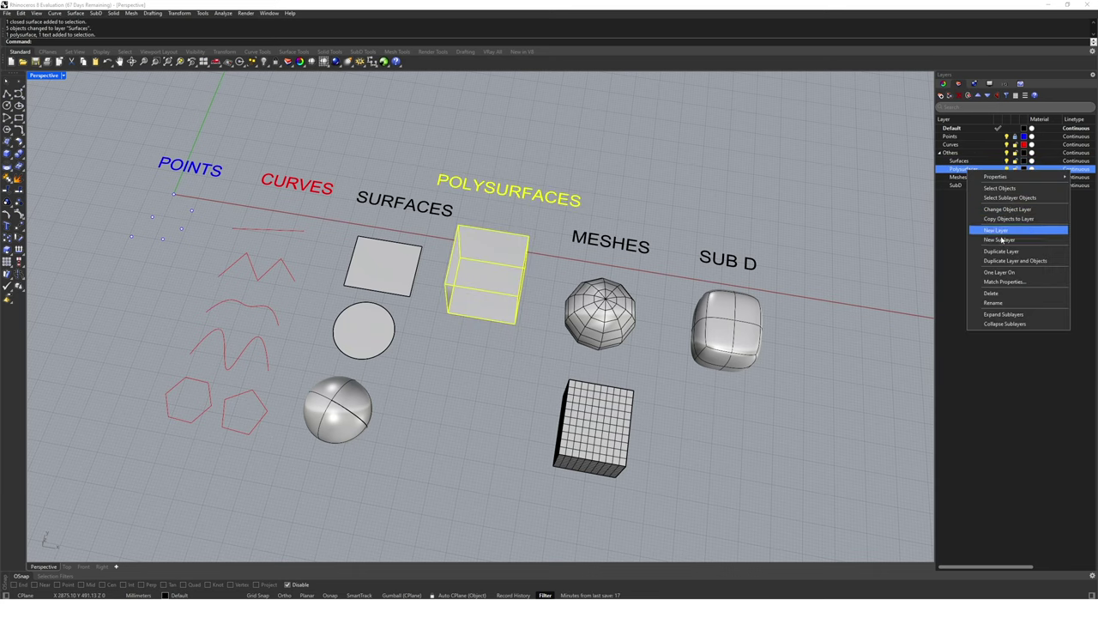
{"action": "left_click", "coordinate": [1007, 208]}
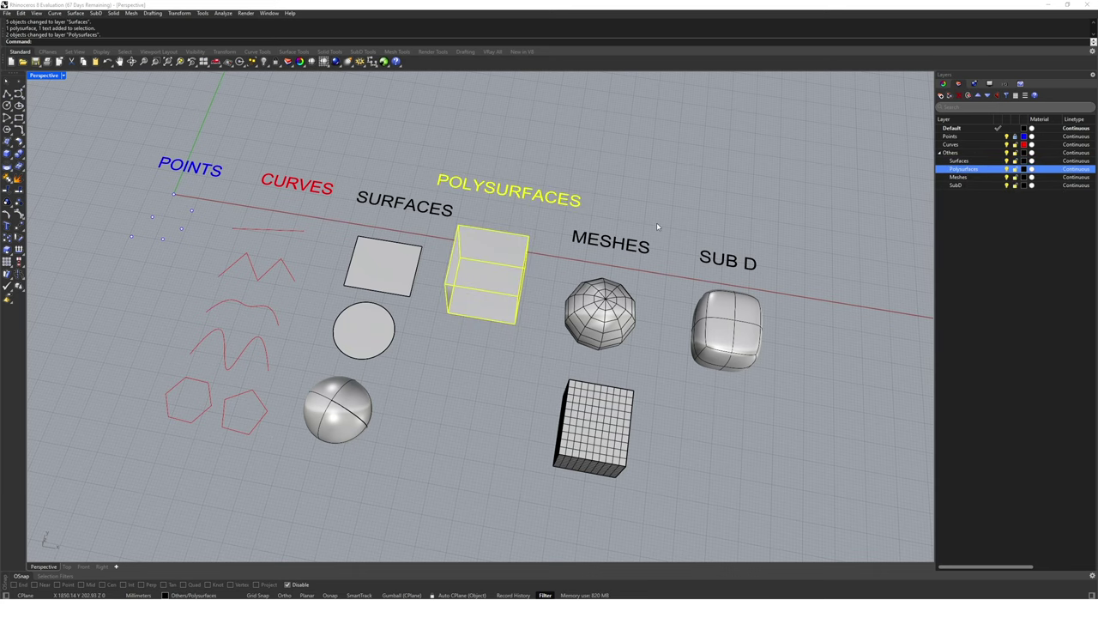
- Move the faceted mesh sphere, the mesh box and the MESHES label to the Meshes sublayer
{"action": "left_click", "coordinate": [605, 261]}
{"action": "left_click_drag", "start_coordinate": [605, 261], "coordinate": [600, 395]}
{"action": "right_click", "coordinate": [978, 177]}
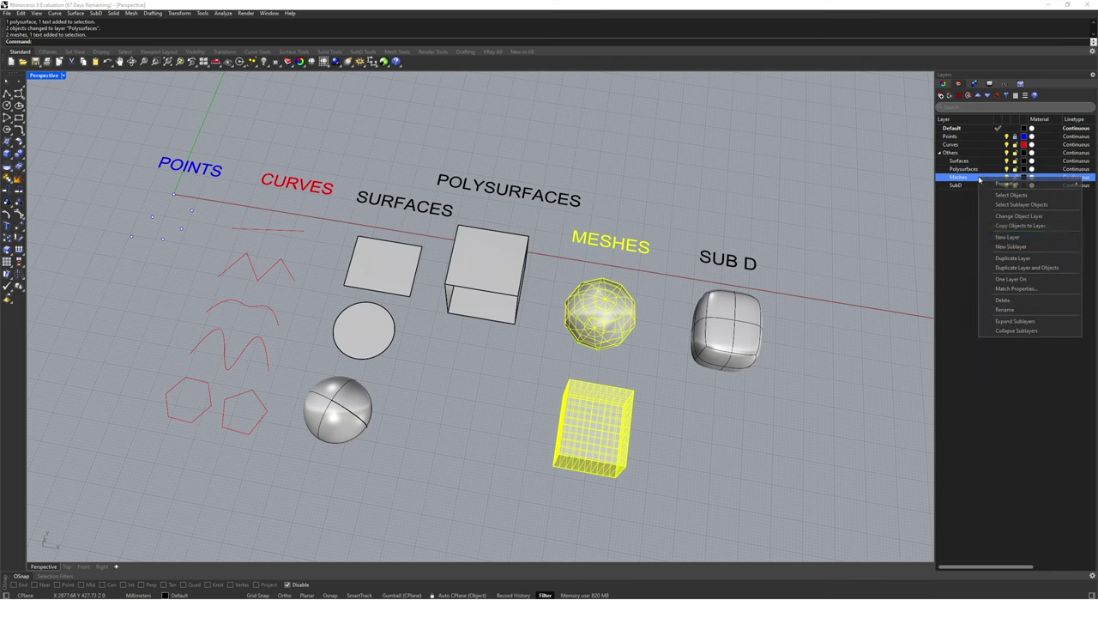
{"action": "left_click", "coordinate": [1019, 216]}
{"action": "key", "text": "Escape"}
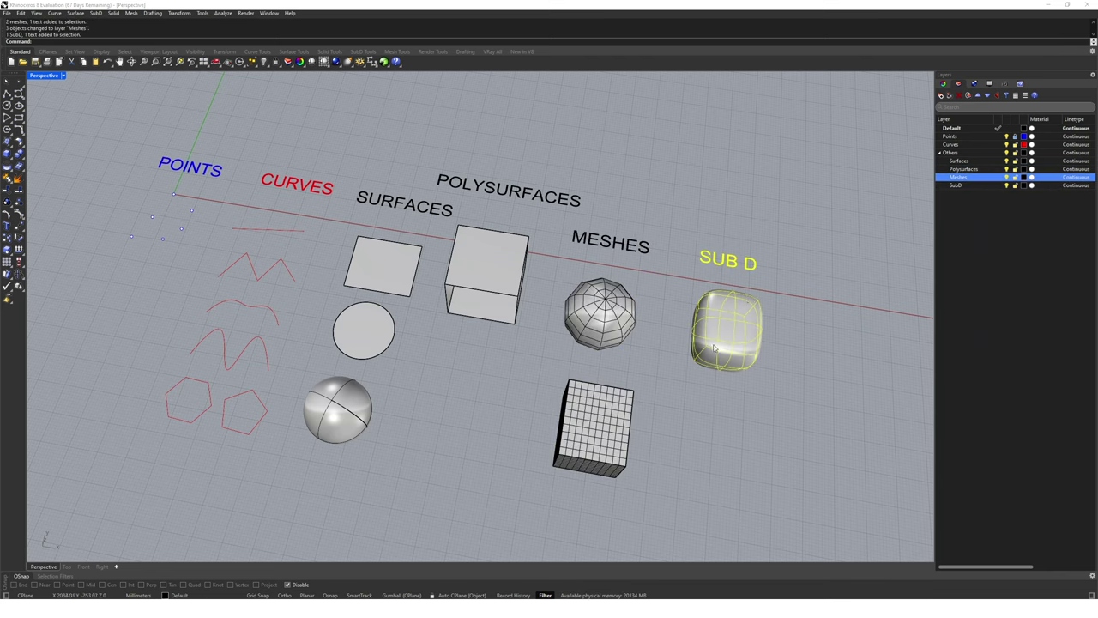
- Move the rounded SubD box and the SUB D label to the SubD sublayer
{"action": "right_click", "coordinate": [959, 187]}
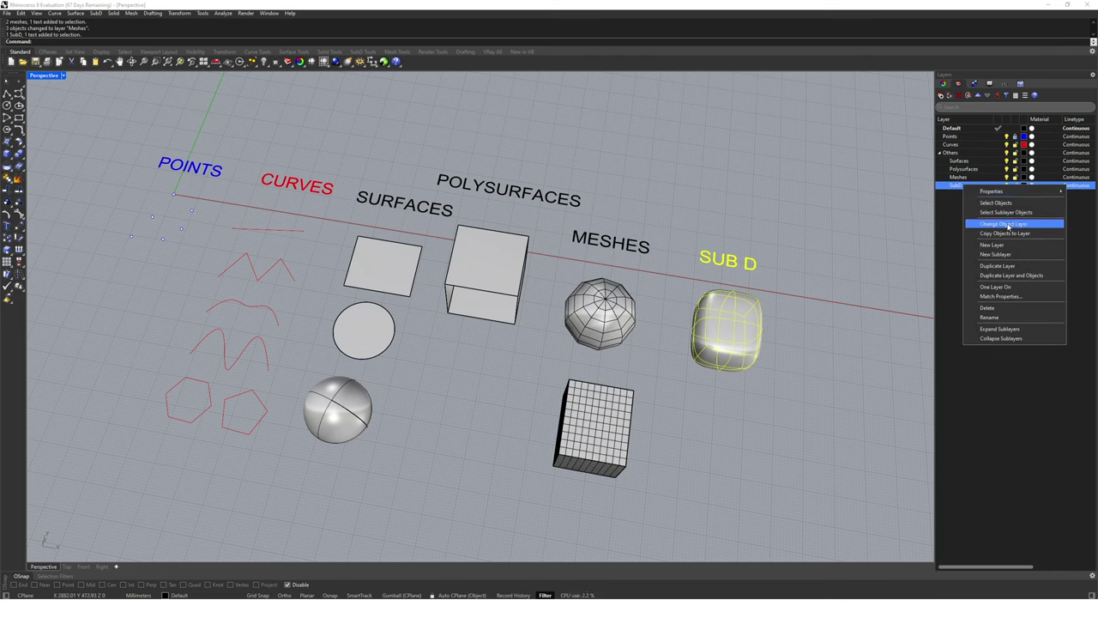
{"action": "left_click", "coordinate": [1009, 225]}
{"action": "key", "text": "Escape"}
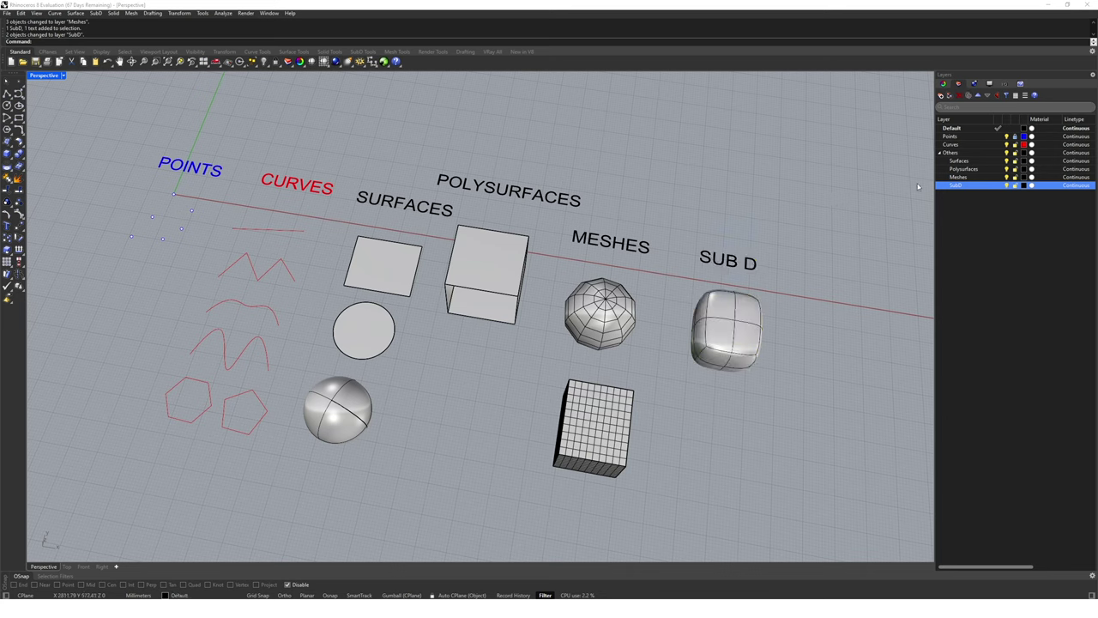
- Lock the Surfaces sublayer and try selecting its objects together with the polysurface box and label, then clear the selection
{"action": "left_click", "coordinate": [959, 160]}
{"action": "left_click_drag", "start_coordinate": [482, 128], "coordinate": [380, 292]}
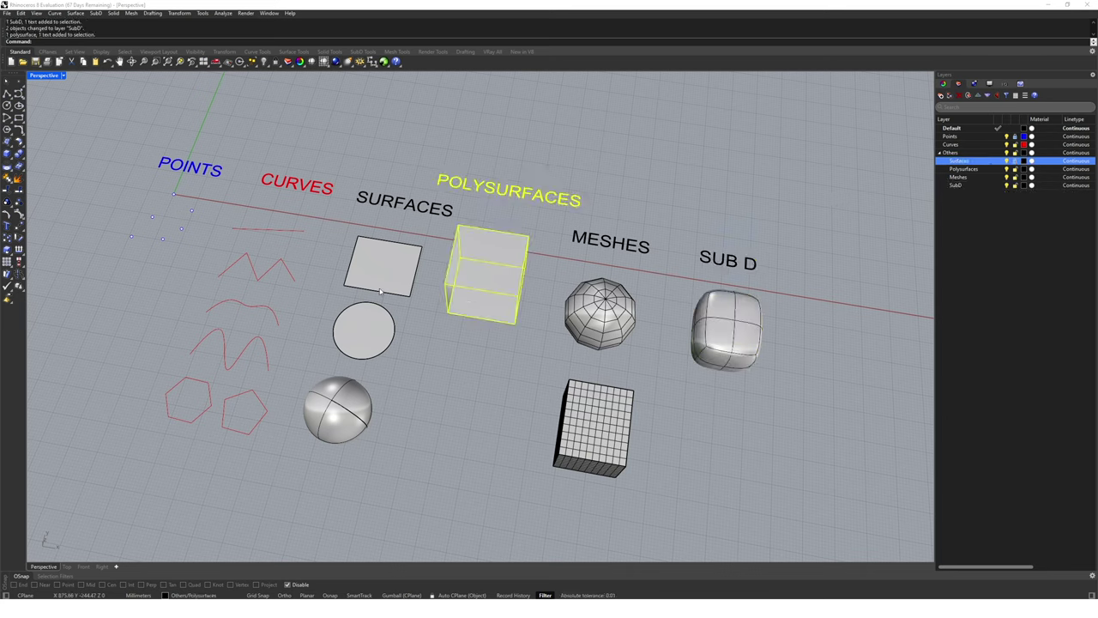
{"action": "left_click", "coordinate": [462, 345]}
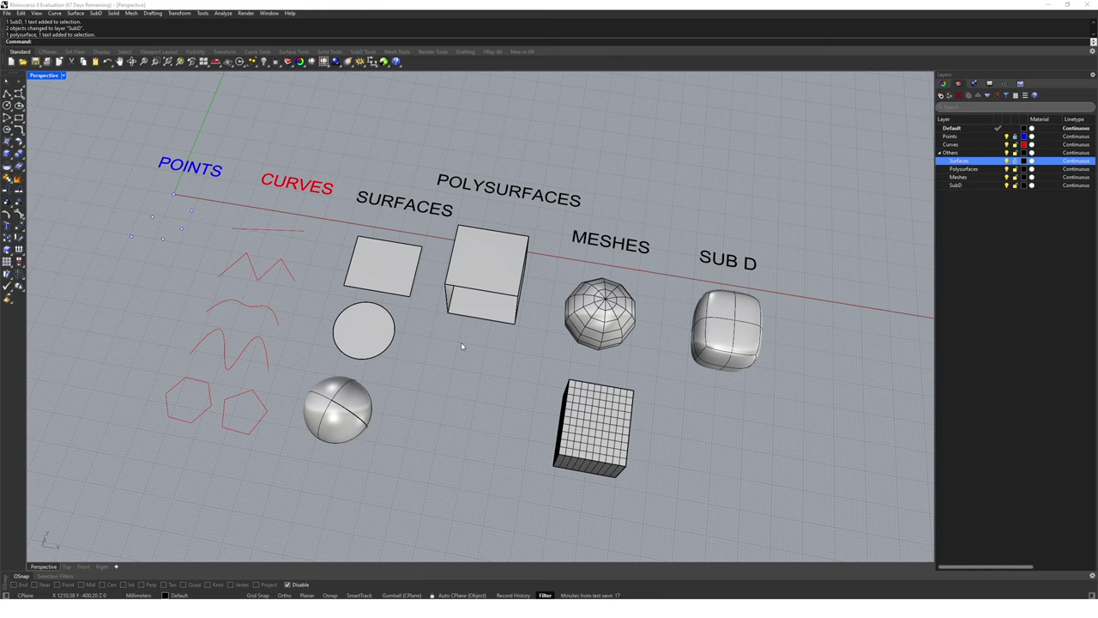
- Unlock the Surfaces sublayer, and turn its visibility off and on again
{"action": "left_click", "coordinate": [1007, 160]}
{"action": "left_click", "coordinate": [1008, 160]}
{"action": "left_click", "coordinate": [1008, 160]}
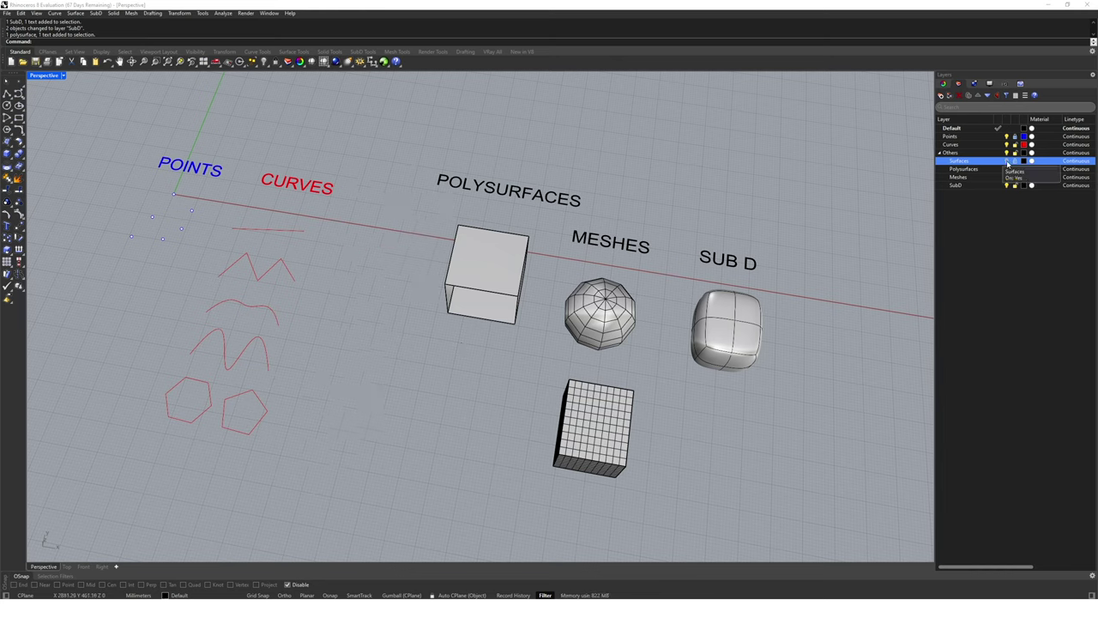
{"action": "left_click", "coordinate": [1007, 160]}
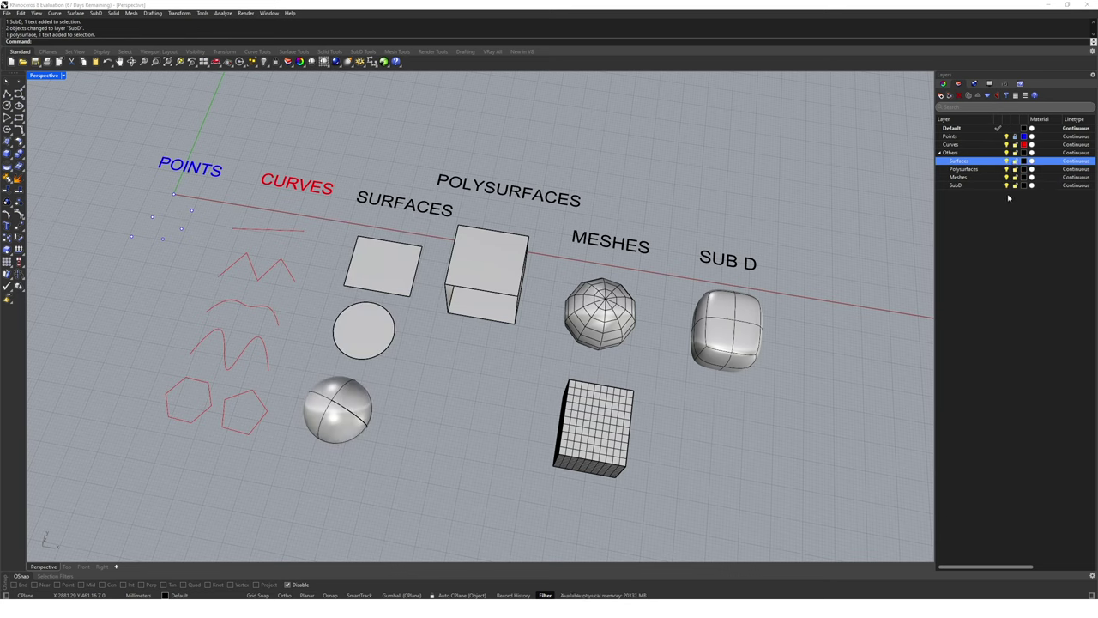
- Lock the Others layer with all its sublayers and test selecting the CURVES label and nearby objects
{"action": "left_click", "coordinate": [950, 152]}
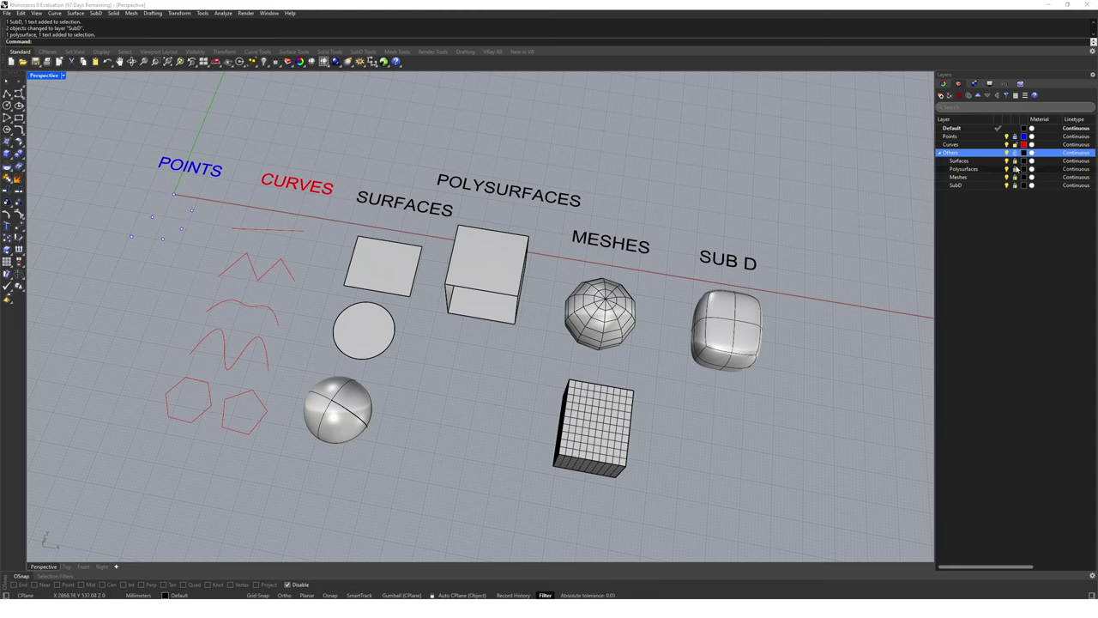
{"action": "left_click", "coordinate": [297, 183]}
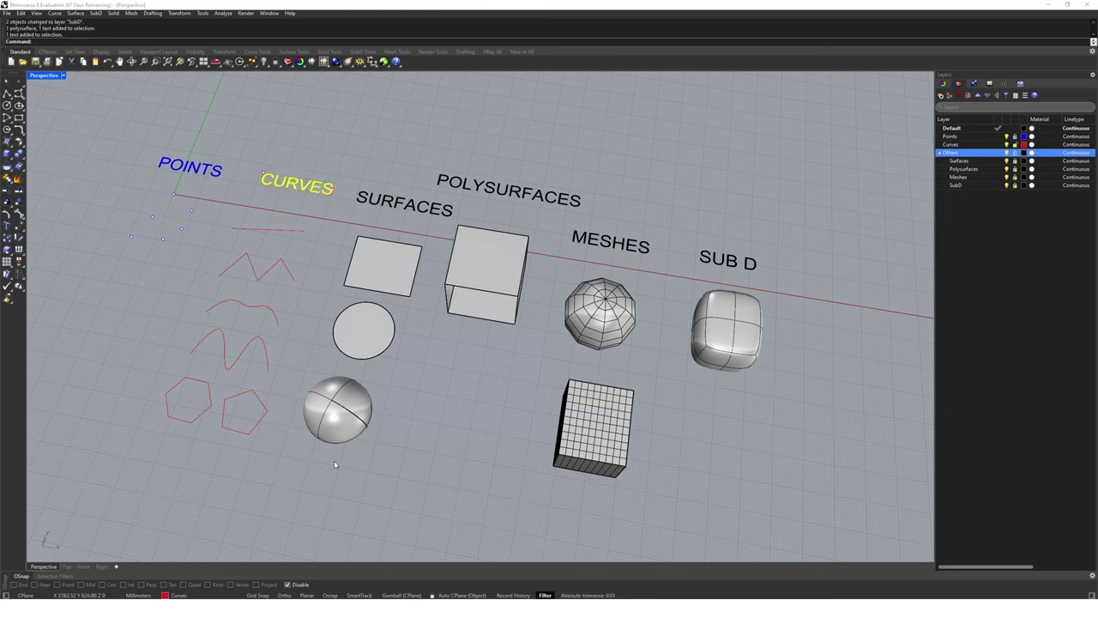
{"action": "left_click", "coordinate": [626, 176]}
{"action": "left_click_drag", "start_coordinate": [469, 278], "coordinate": [315, 147]}
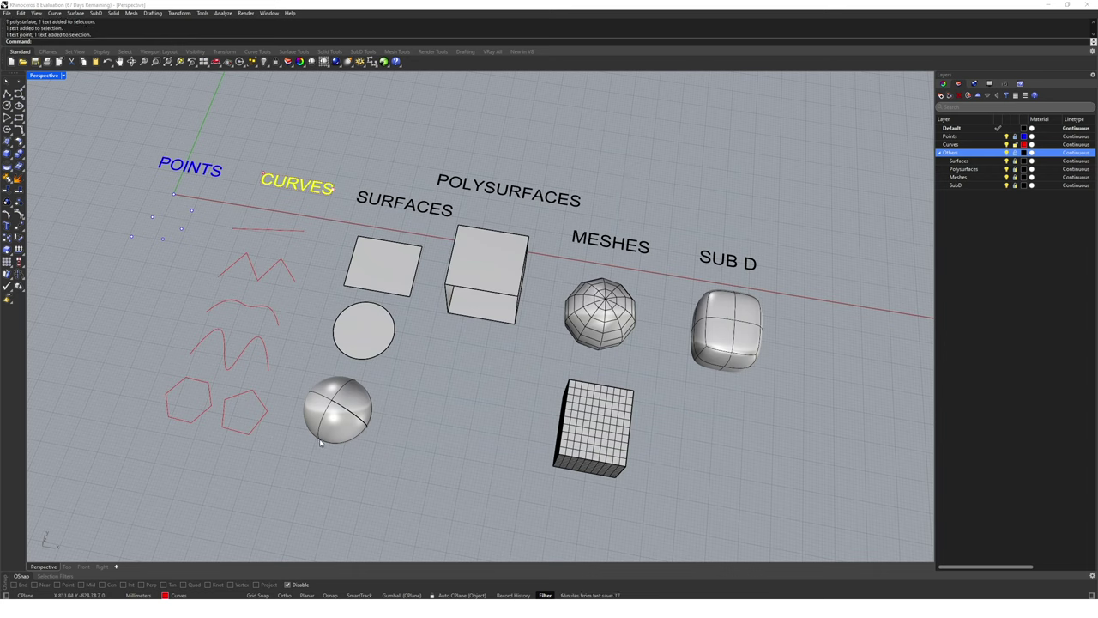
{"action": "left_click", "coordinate": [728, 207]}
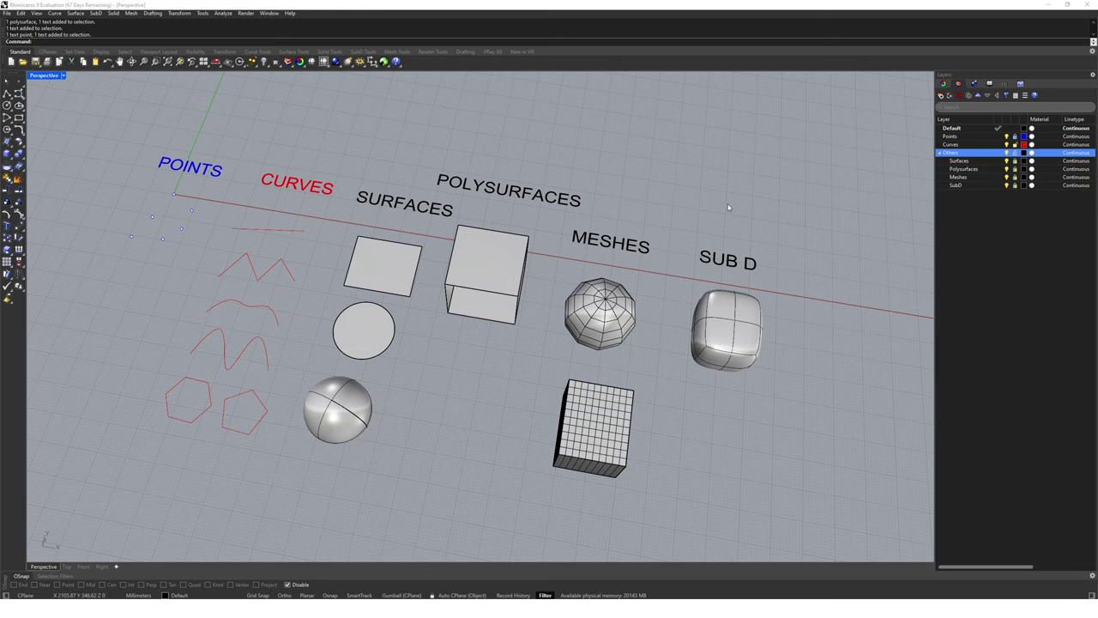
- Turn the Others layer off and on again, and set its layer colour to DarkGreen
{"action": "left_click", "coordinate": [1007, 152]}
{"action": "left_click", "coordinate": [1007, 152]}
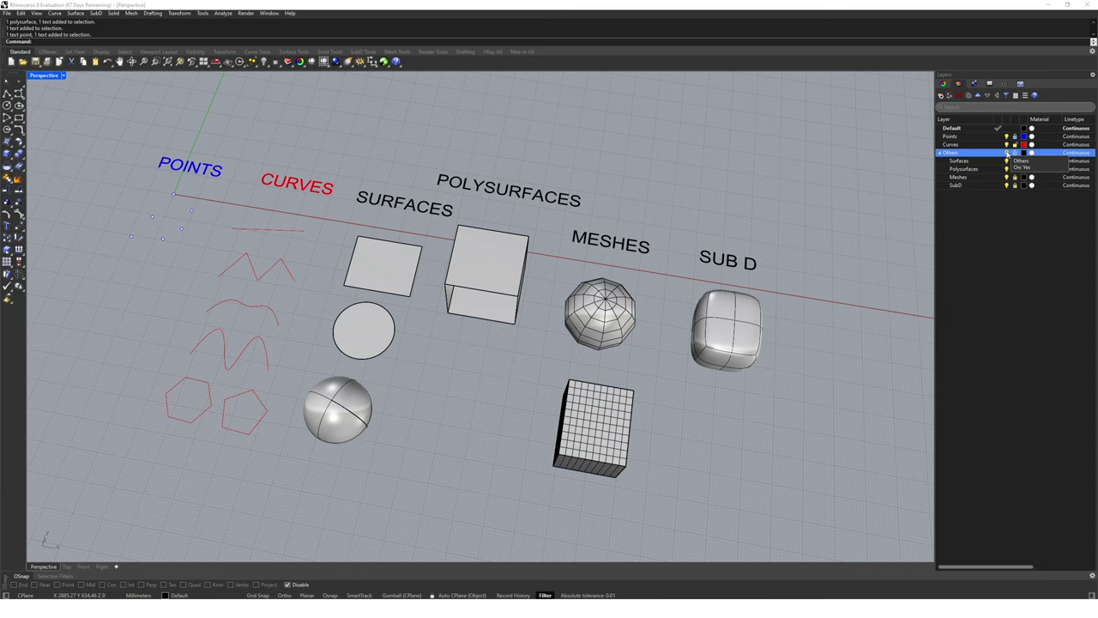
{"action": "left_click", "coordinate": [1024, 153]}
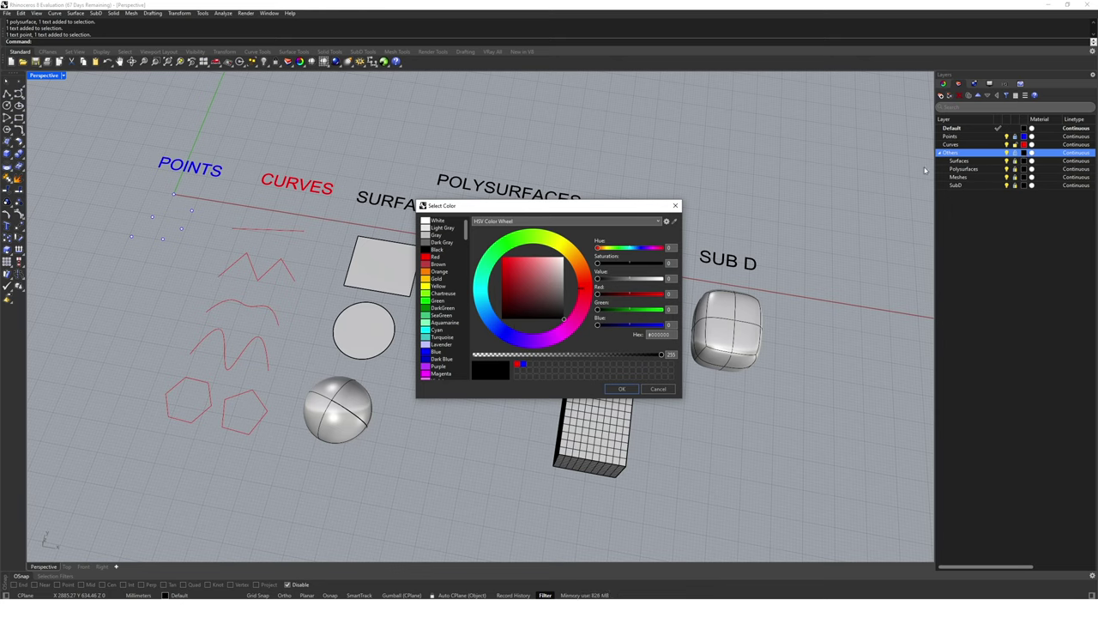
{"action": "left_click", "coordinate": [443, 308]}
{"action": "left_click", "coordinate": [622, 389]}
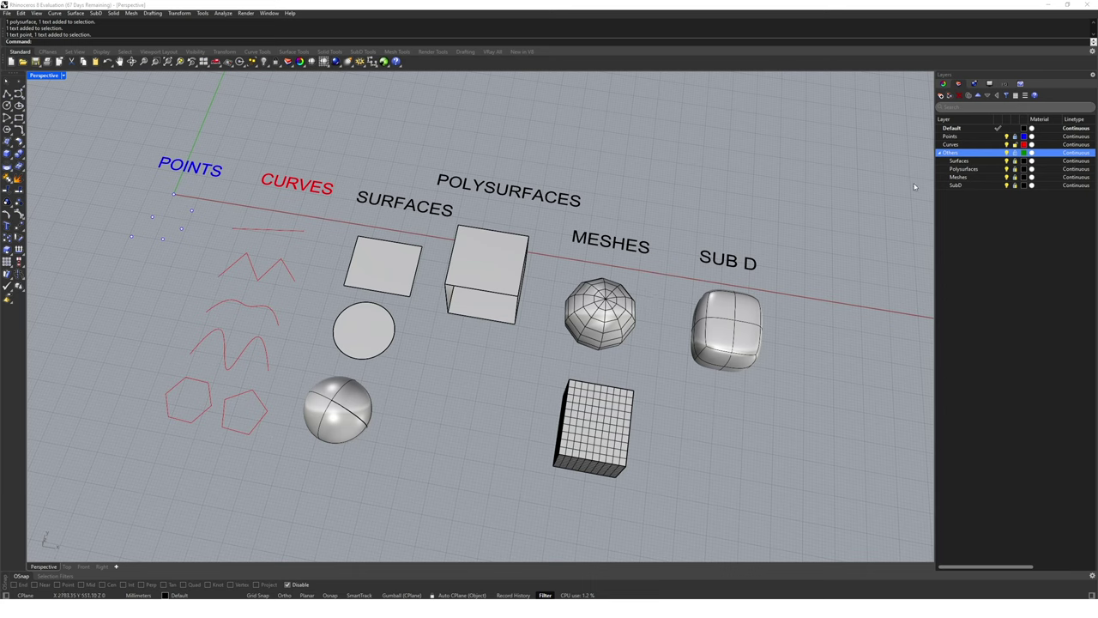
- Set the layer colour of the Surfaces sublayer to Cyan
{"action": "left_click", "coordinate": [1024, 160]}
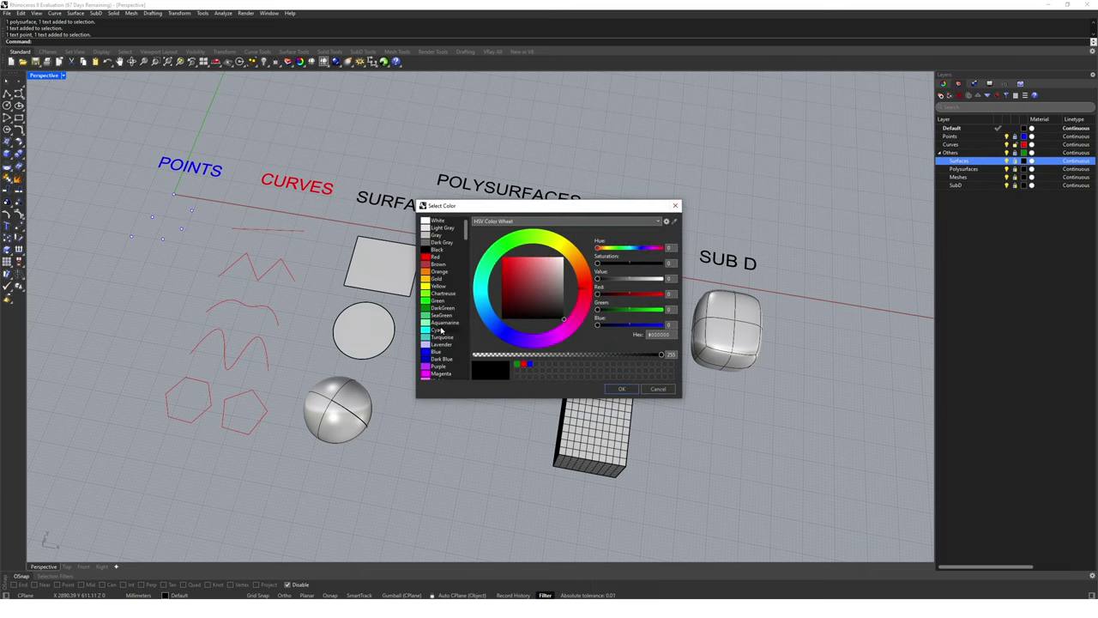
{"action": "left_click", "coordinate": [442, 330]}
{"action": "left_click", "coordinate": [621, 389]}
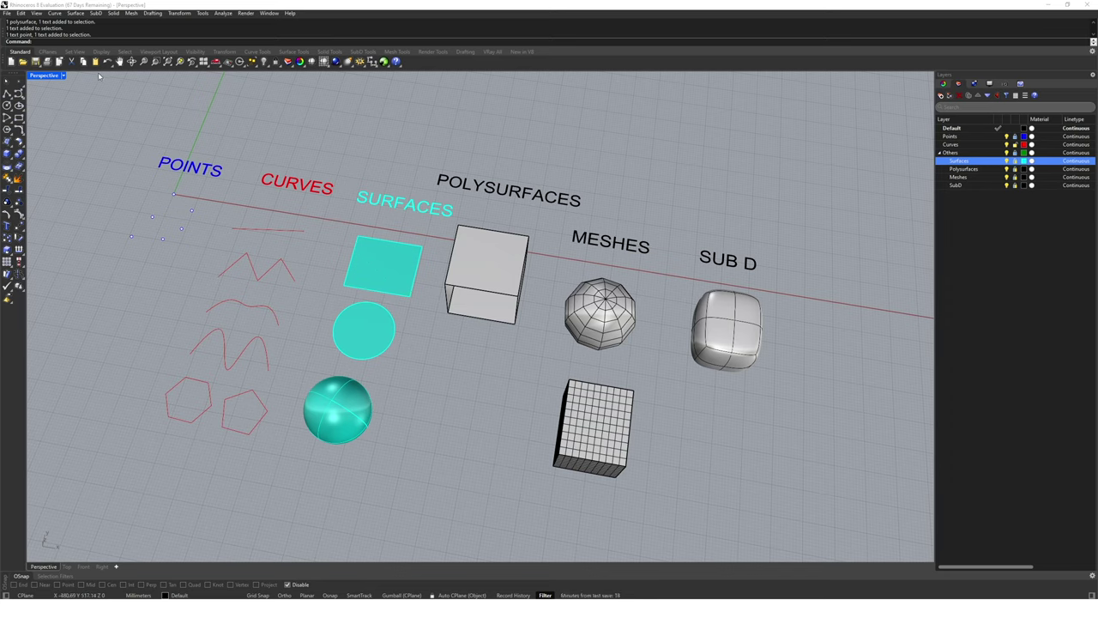
- Create a new model from the Large Objects - Millimeters template
{"action": "key", "text": "ctrl+n"}
{"action": "key", "text": "n"}
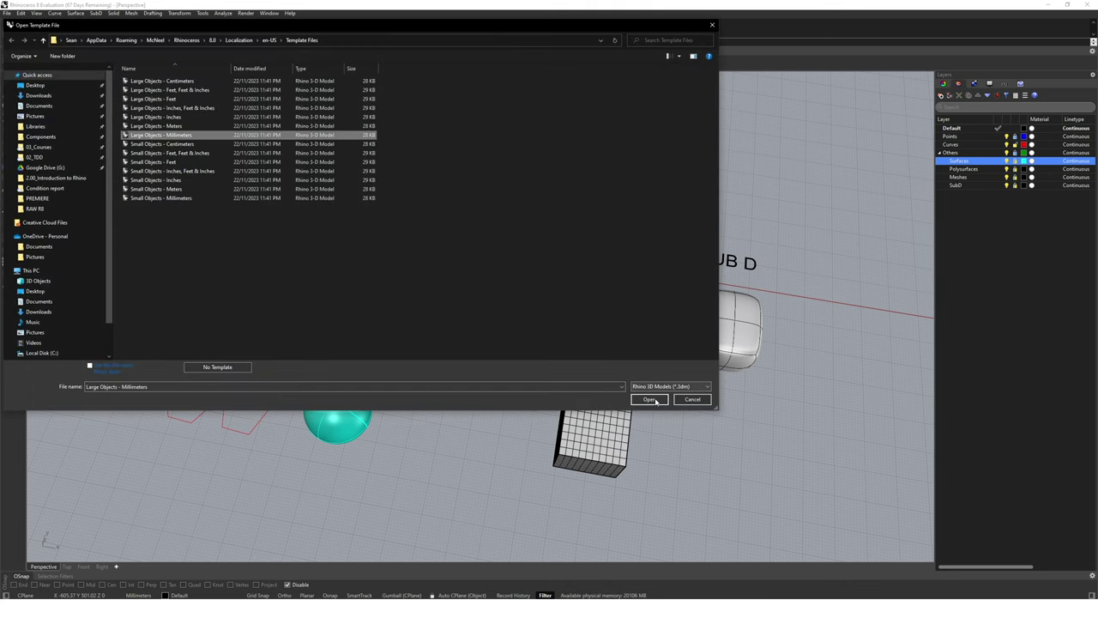
{"action": "left_click", "coordinate": [652, 399]}
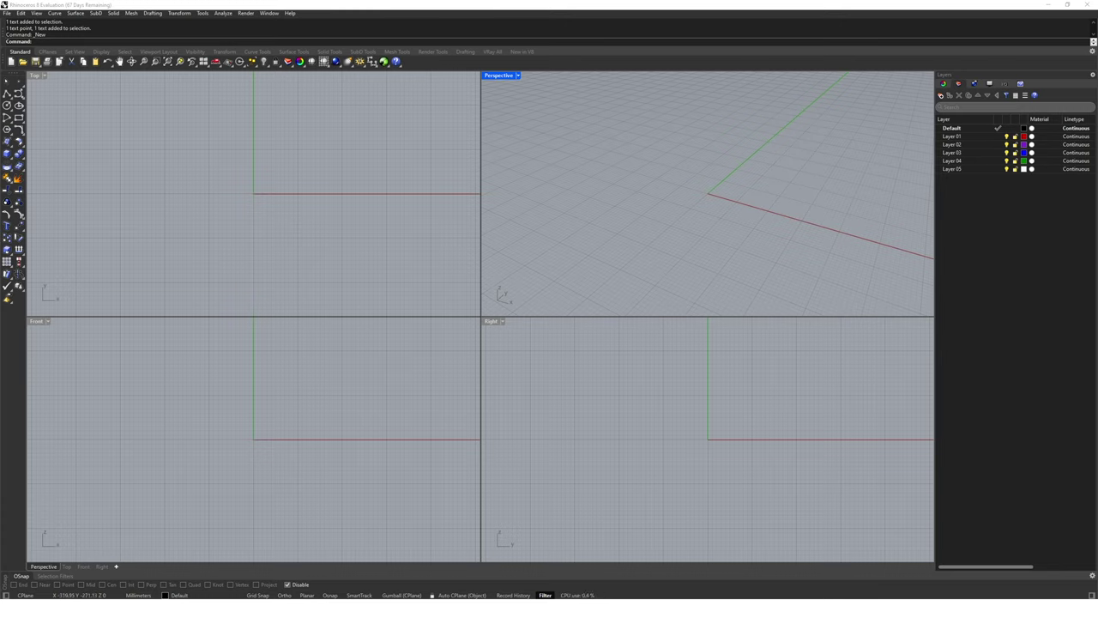
- Maximise the Perspective viewport and draw a freehand solid box around the origin with the Box command
{"action": "type", "text": "box"}
{"action": "key", "text": "Return"}
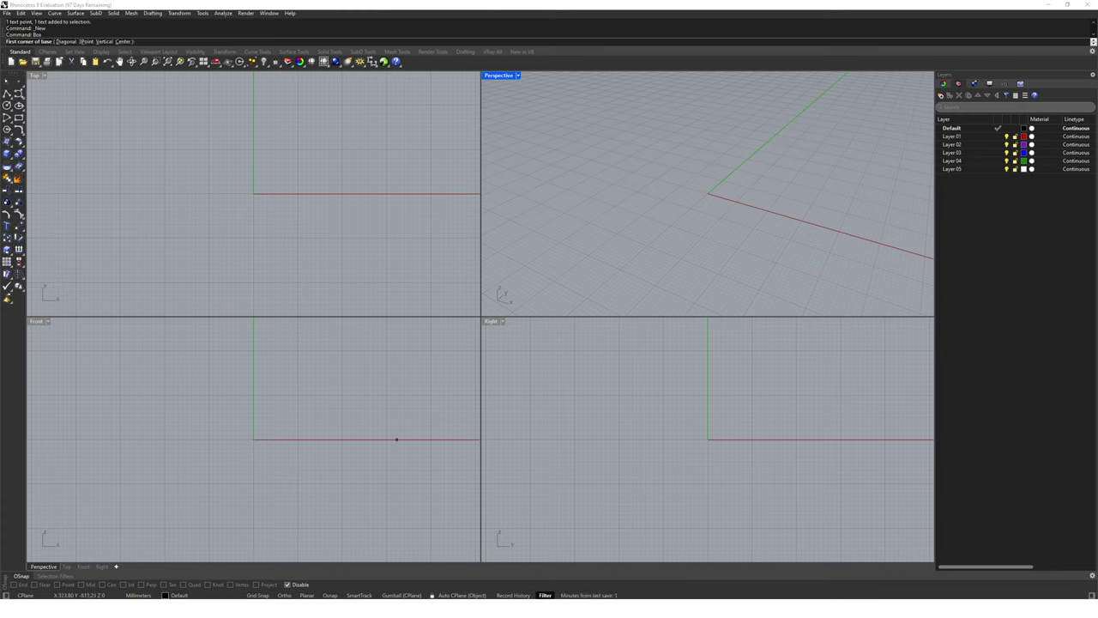
{"action": "double_click", "coordinate": [501, 78]}
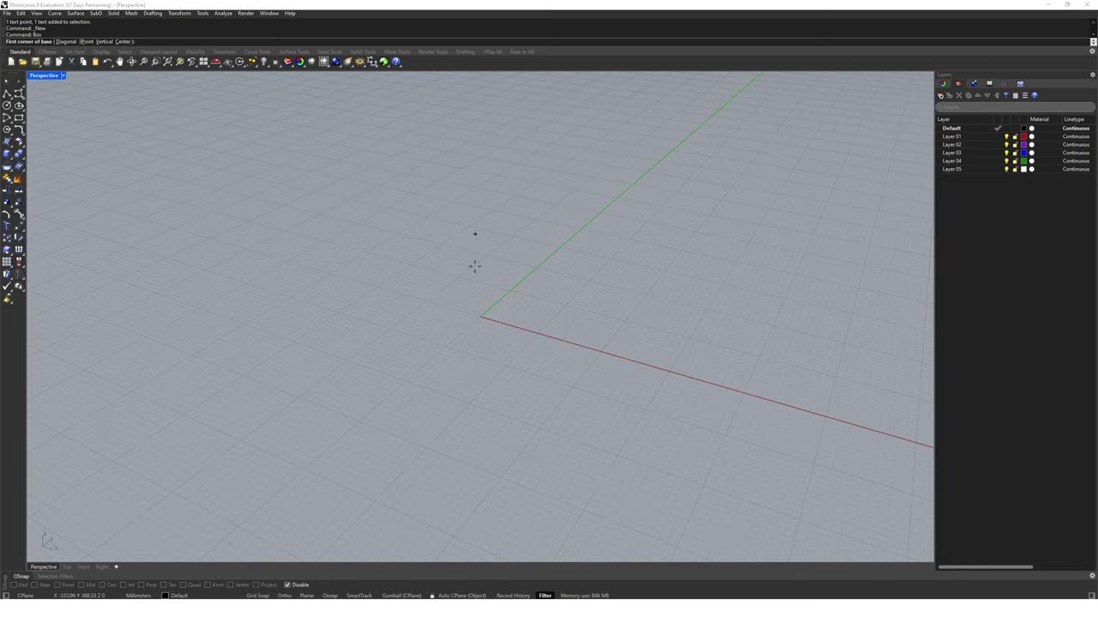
{"action": "left_click", "coordinate": [308, 374]}
{"action": "left_click", "coordinate": [612, 299]}
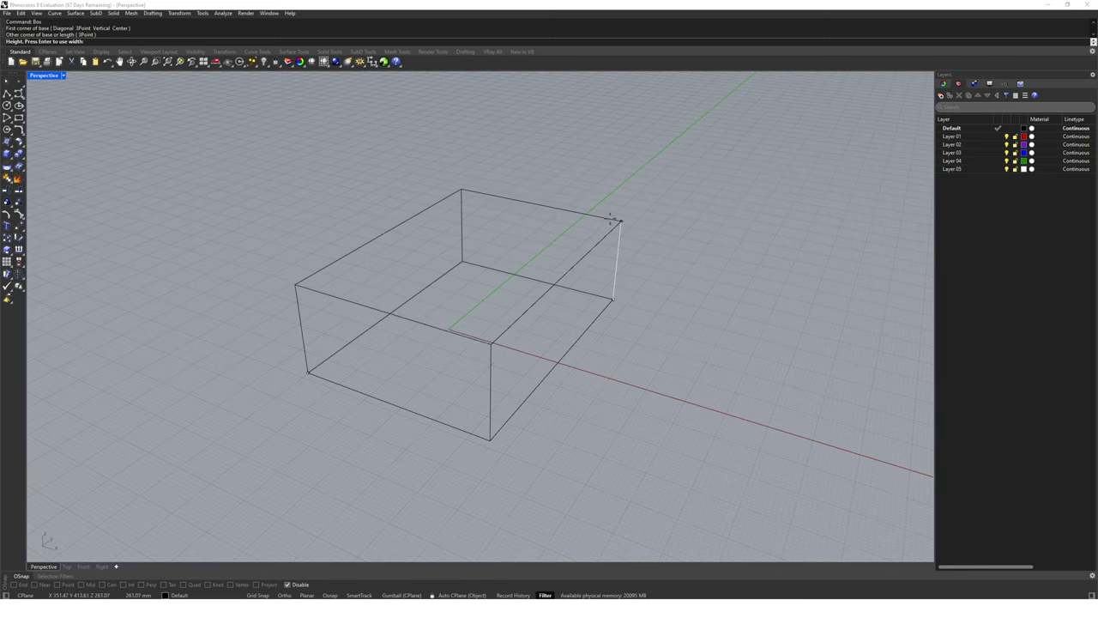
{"action": "left_click", "coordinate": [616, 196]}
{"action": "scroll", "coordinate": [635, 300], "scroll_direction": "down", "scroll_amount": 5}
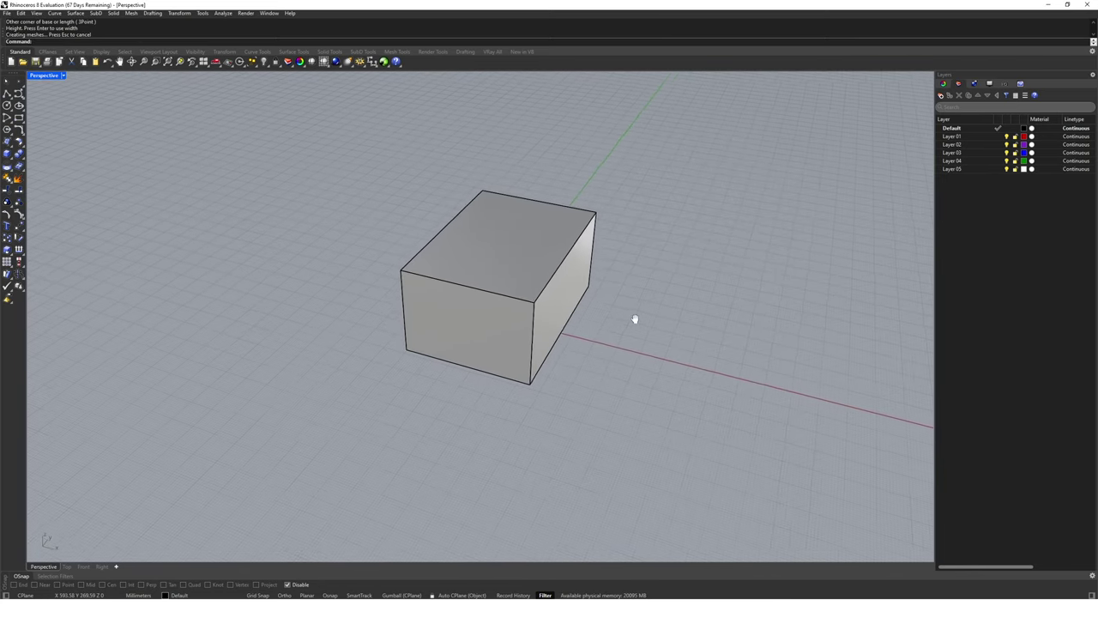
- Move the box freehand about 1590 mm in the positive X direction, using a base point in front of it
{"action": "type", "text": "ove"}
{"action": "key", "text": "Return"}
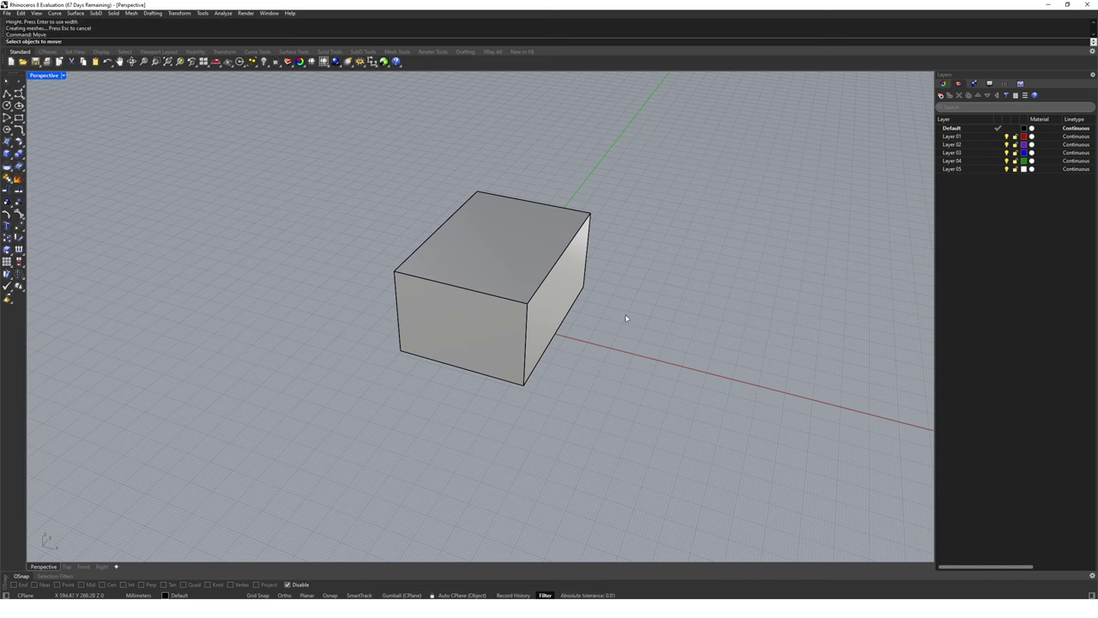
{"action": "left_click", "coordinate": [494, 338]}
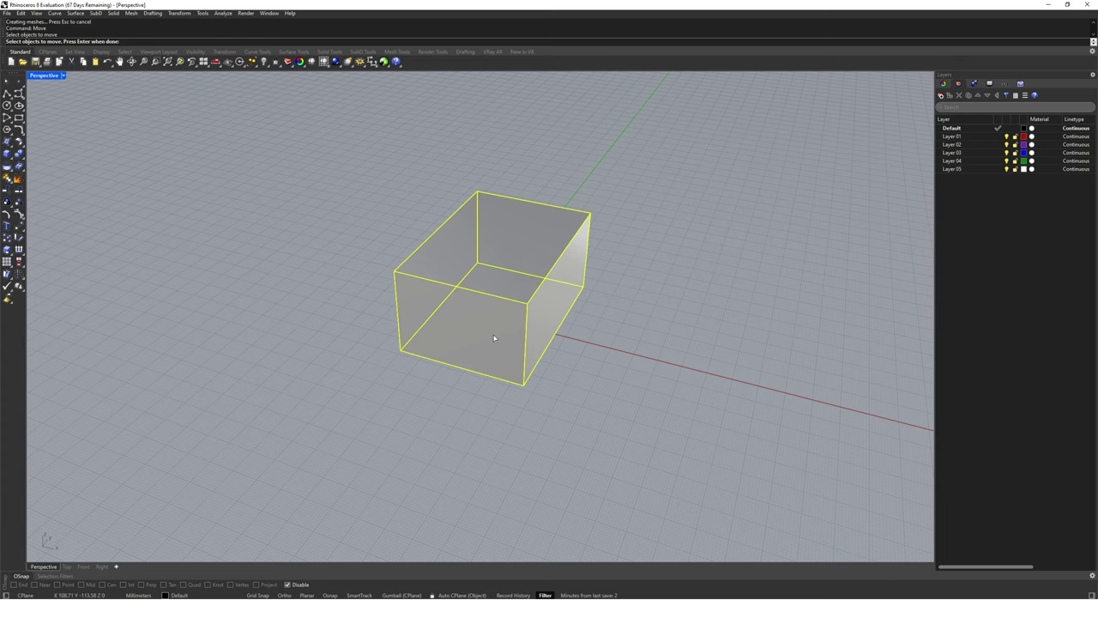
{"action": "key", "text": "Return"}
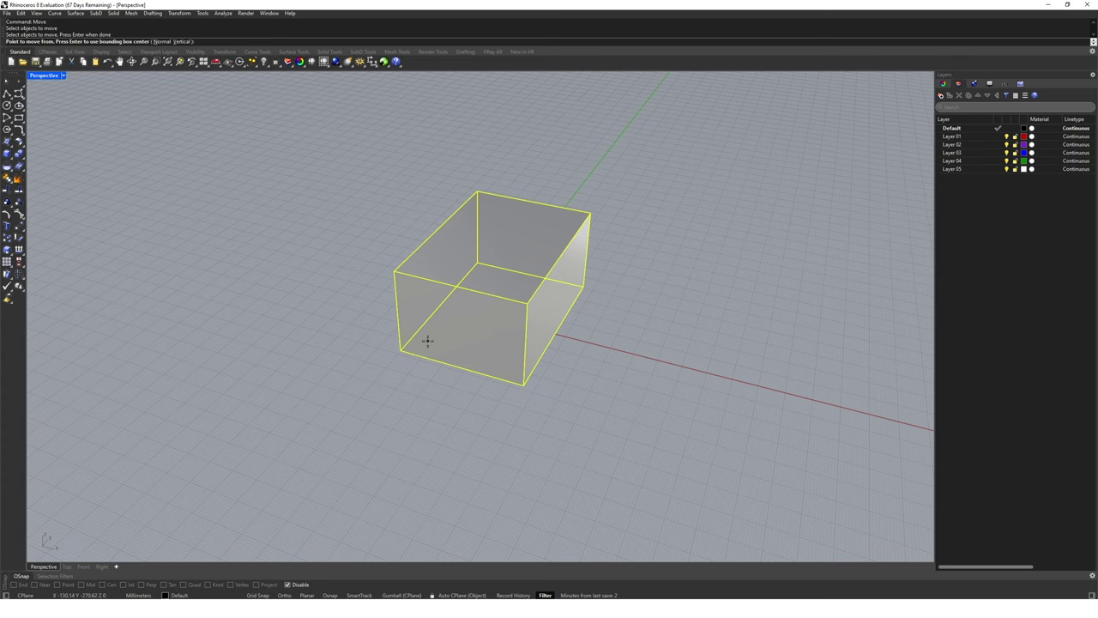
{"action": "right_click_drag", "start_coordinate": [429, 338], "coordinate": [370, 397]}
{"action": "scroll", "coordinate": [510, 388], "scroll_direction": "down", "scroll_amount": 3}
{"action": "left_click", "coordinate": [369, 397]}
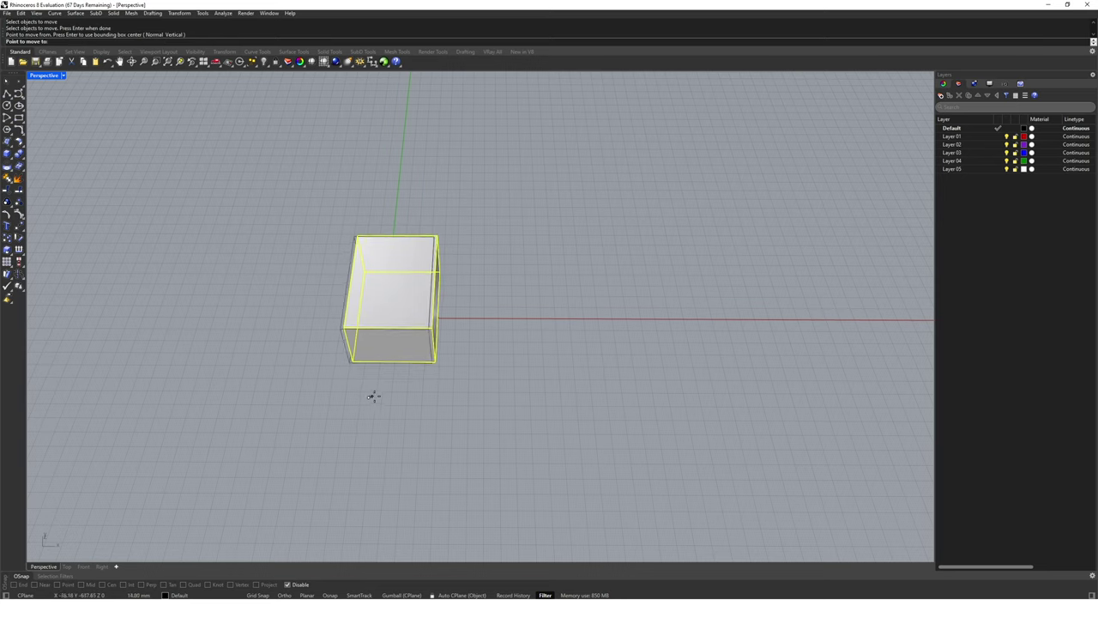
{"action": "left_click", "coordinate": [614, 397]}
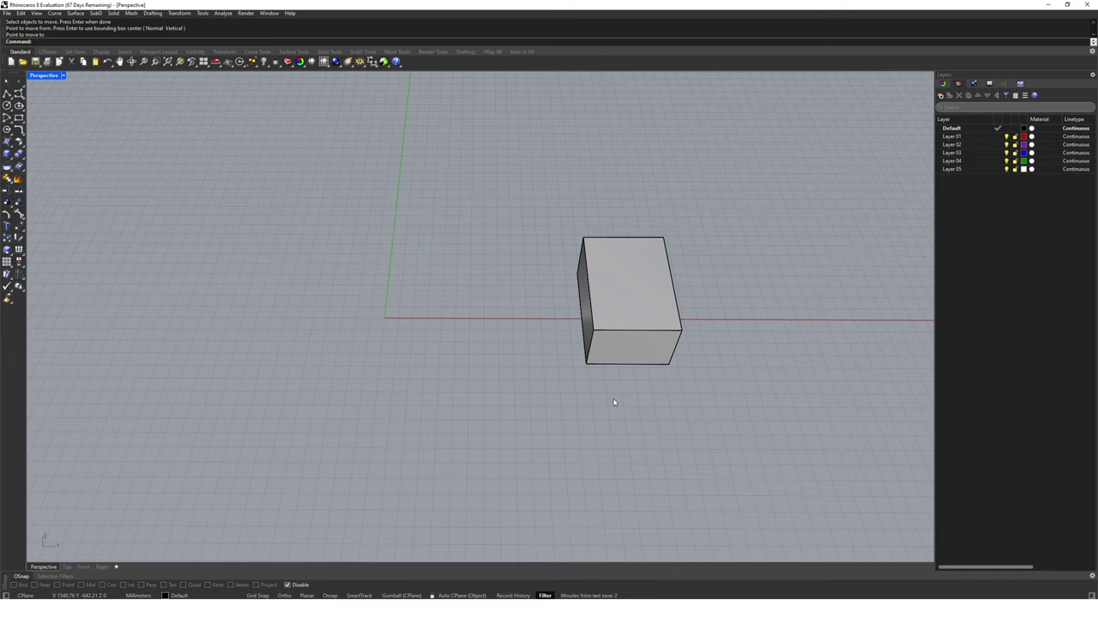
- Move the box another 300 mm roughly along the positive X direction
{"action": "key", "text": "Return"}
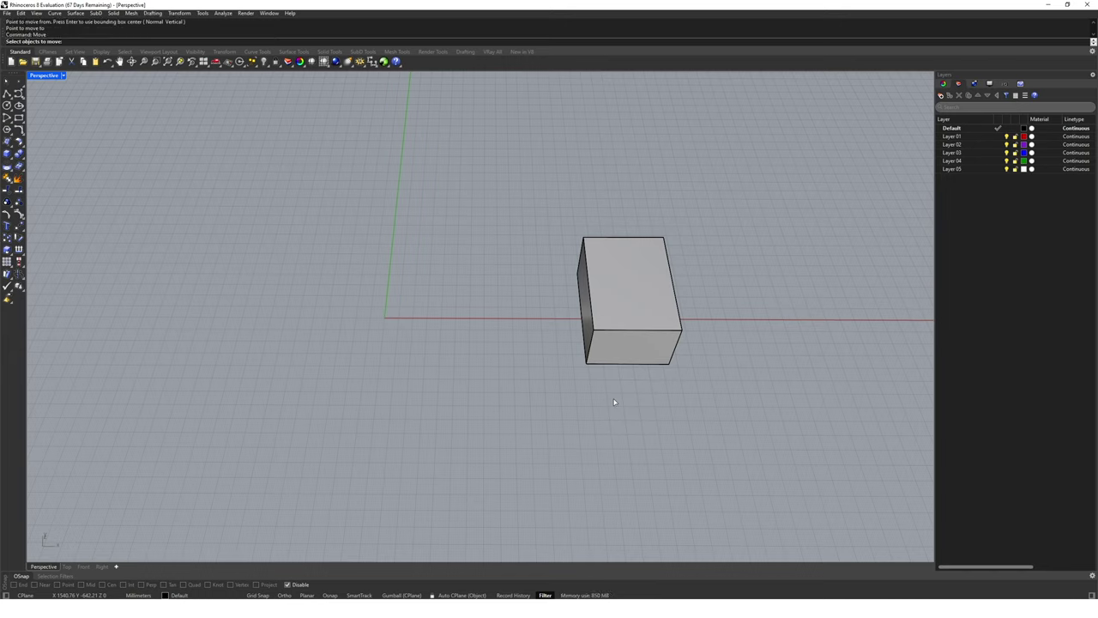
{"action": "left_click", "coordinate": [610, 343]}
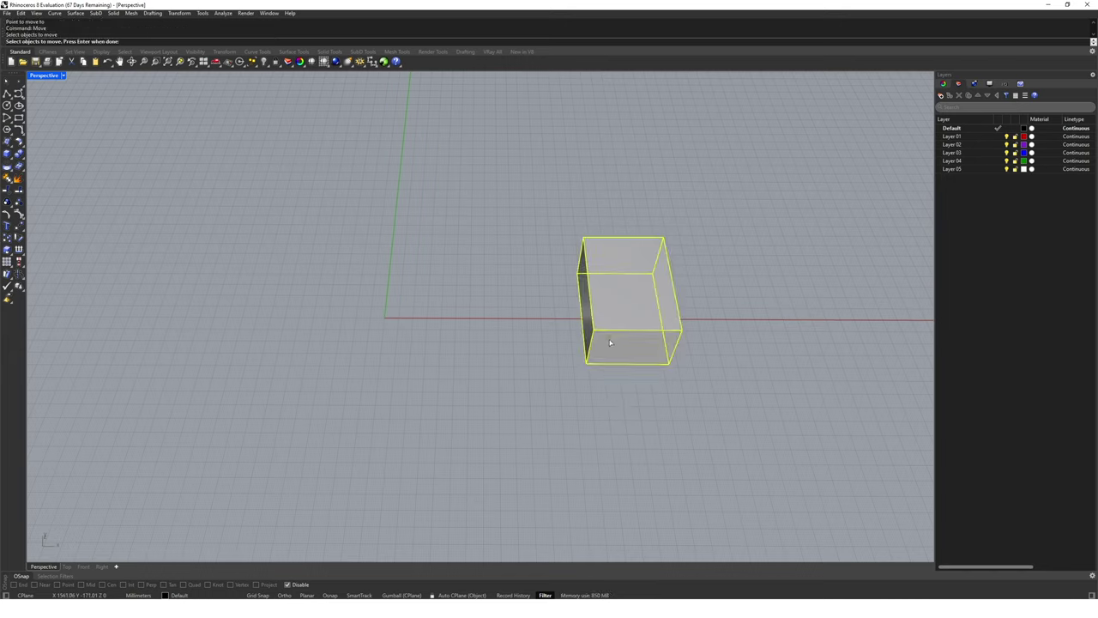
{"action": "key", "text": "Return"}
{"action": "left_click", "coordinate": [608, 408]}
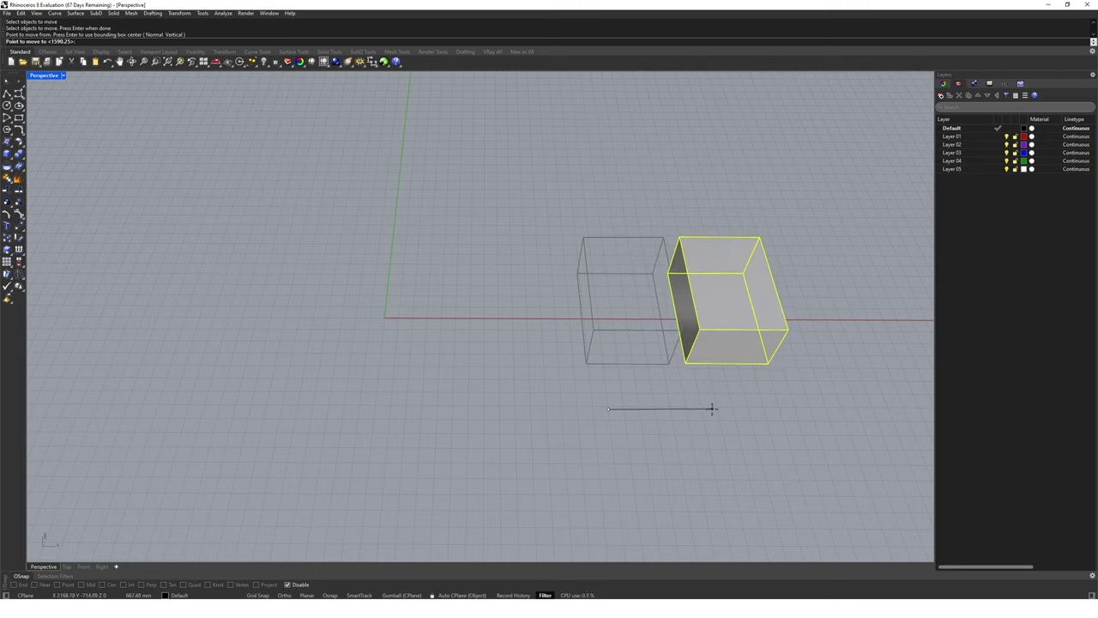
{"action": "type", "text": "300"}
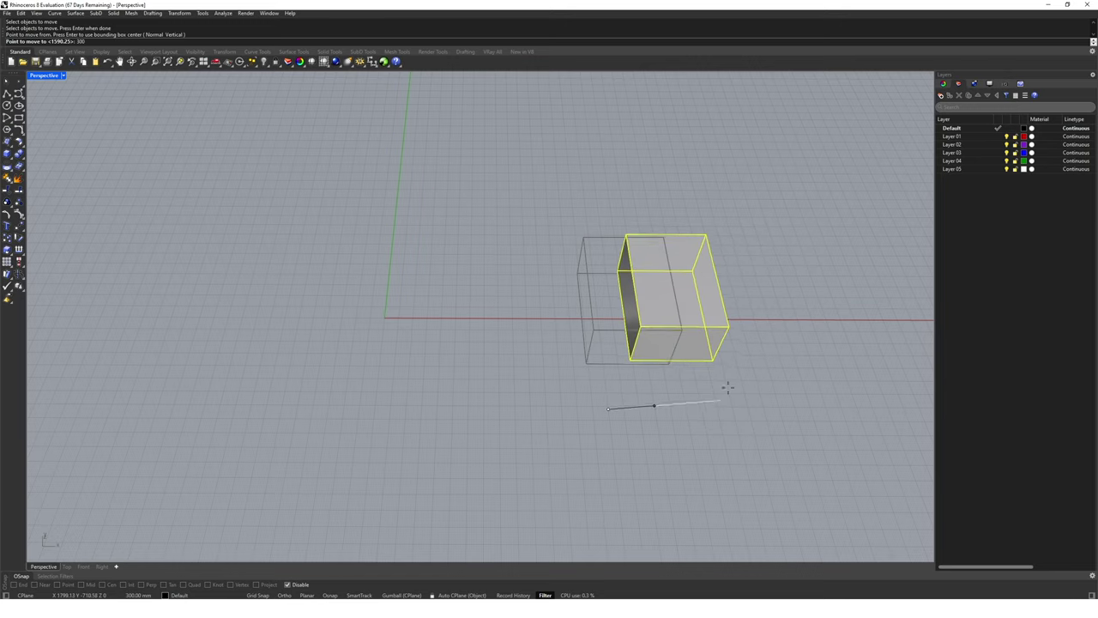
{"action": "left_click", "coordinate": [796, 391]}
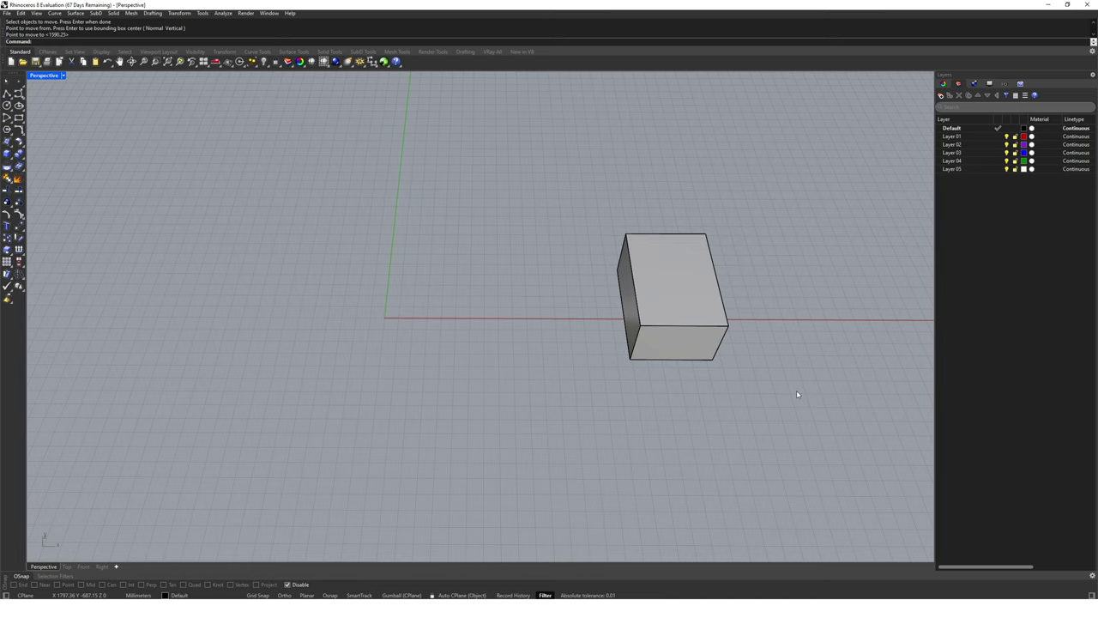
- Rotate the box freehand about 69 degrees counterclockwise around a point near its front corner closest to the origin
{"action": "right_click_drag", "start_coordinate": [797, 394], "coordinate": [620, 385]}
{"action": "left_click", "coordinate": [551, 346]}
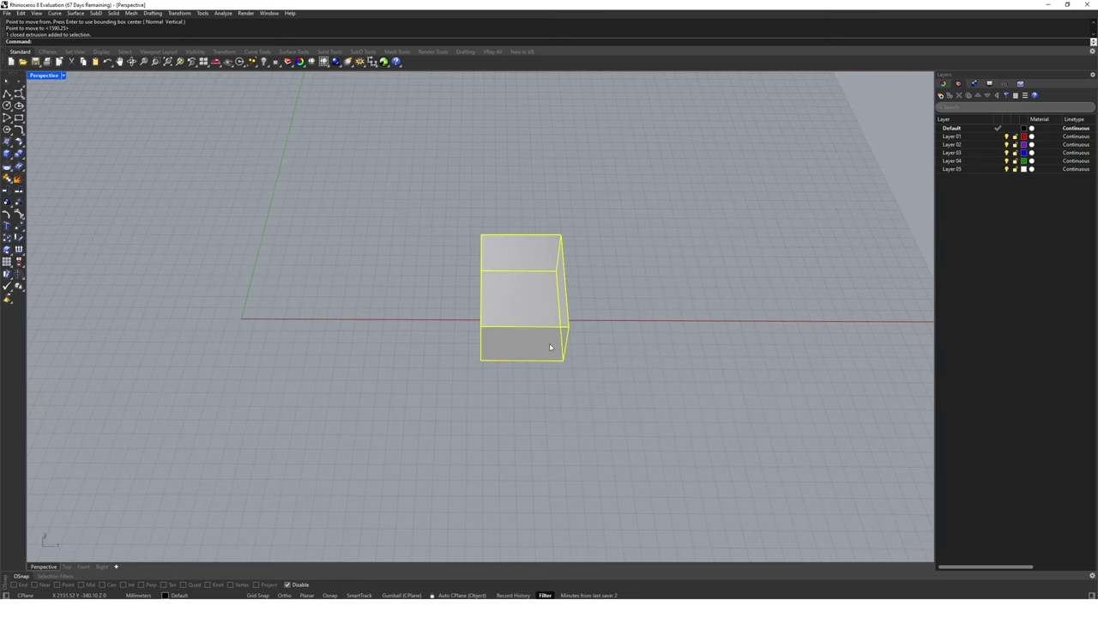
{"action": "type", "text": "Rotate"}
{"action": "key", "text": "Return"}
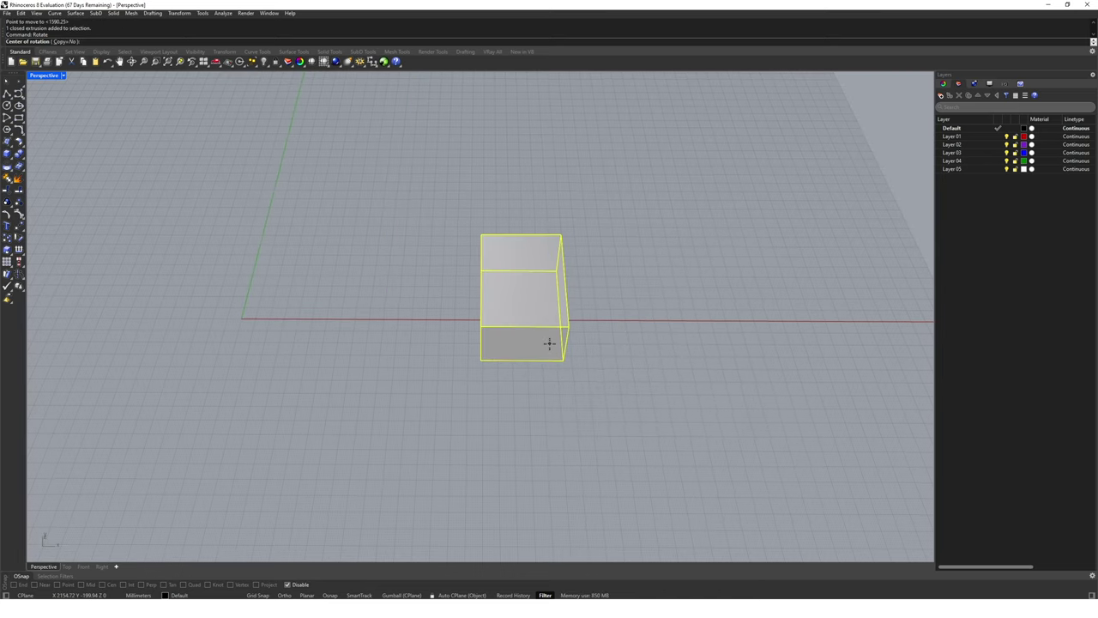
{"action": "left_click", "coordinate": [474, 364]}
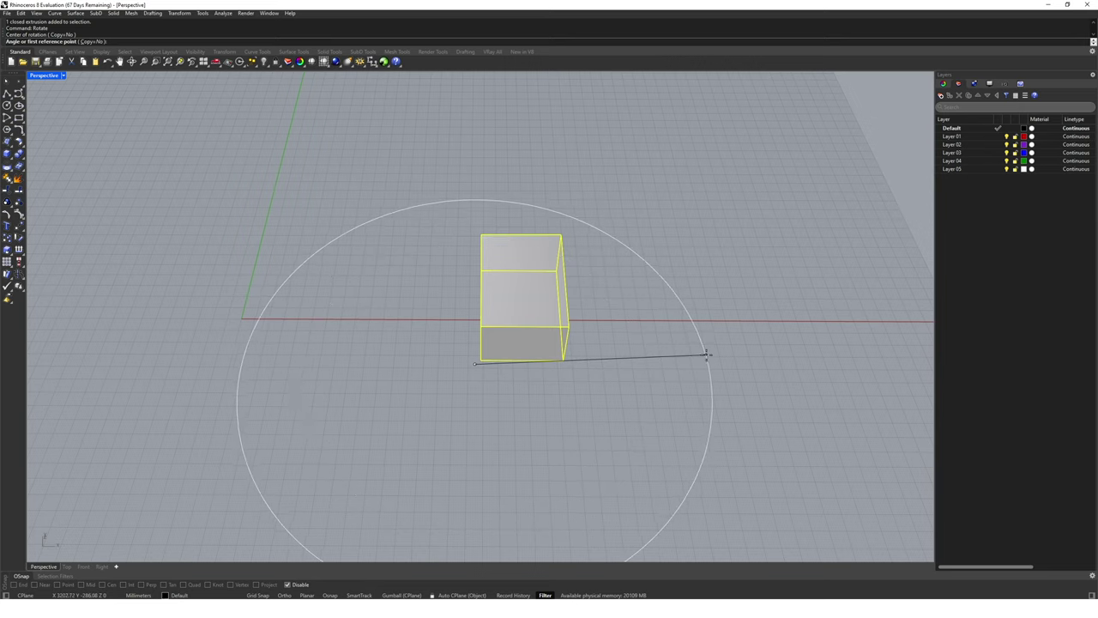
{"action": "left_click", "coordinate": [718, 360]}
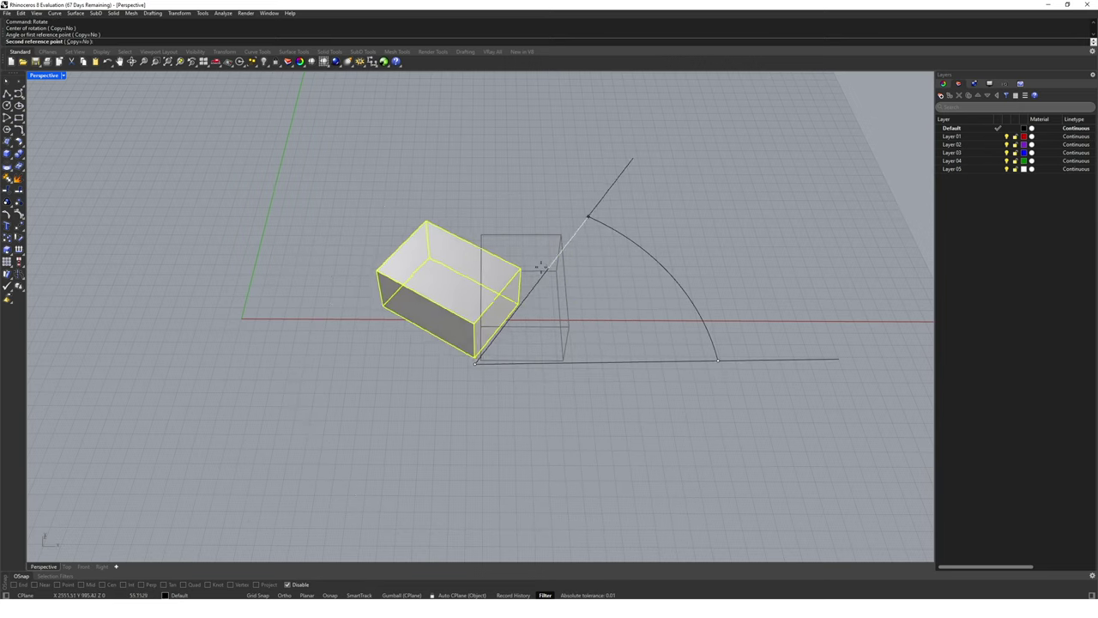
{"action": "left_click", "coordinate": [517, 272]}
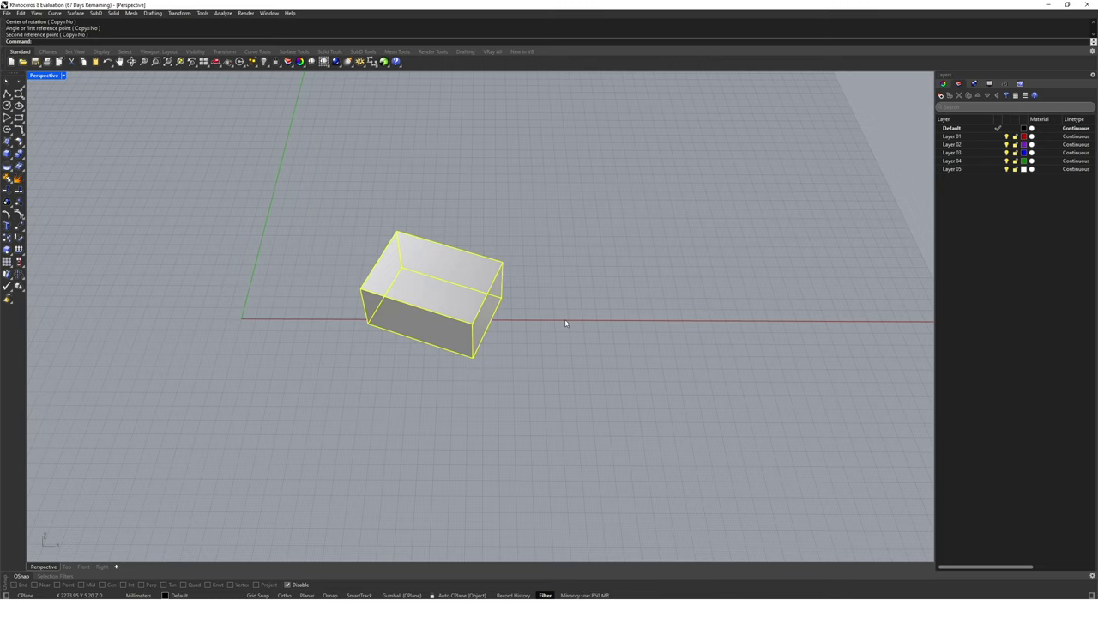
- Rotate the box 45 degrees around a point near its front bottom corner
{"action": "key", "text": "Up"}
{"action": "key", "text": "Return"}
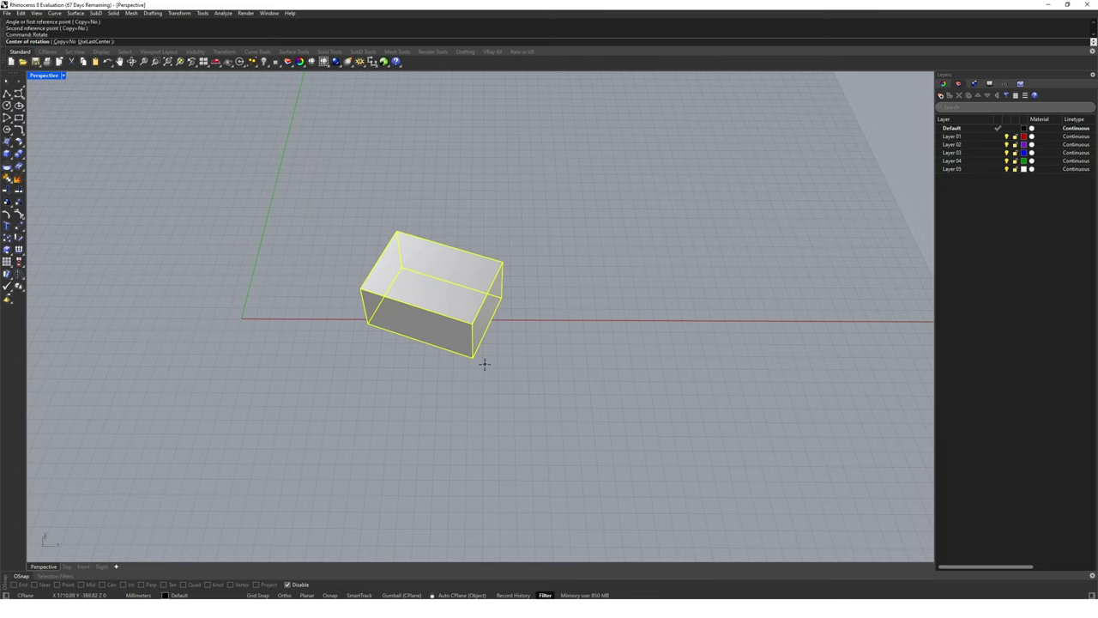
{"action": "left_click", "coordinate": [481, 360]}
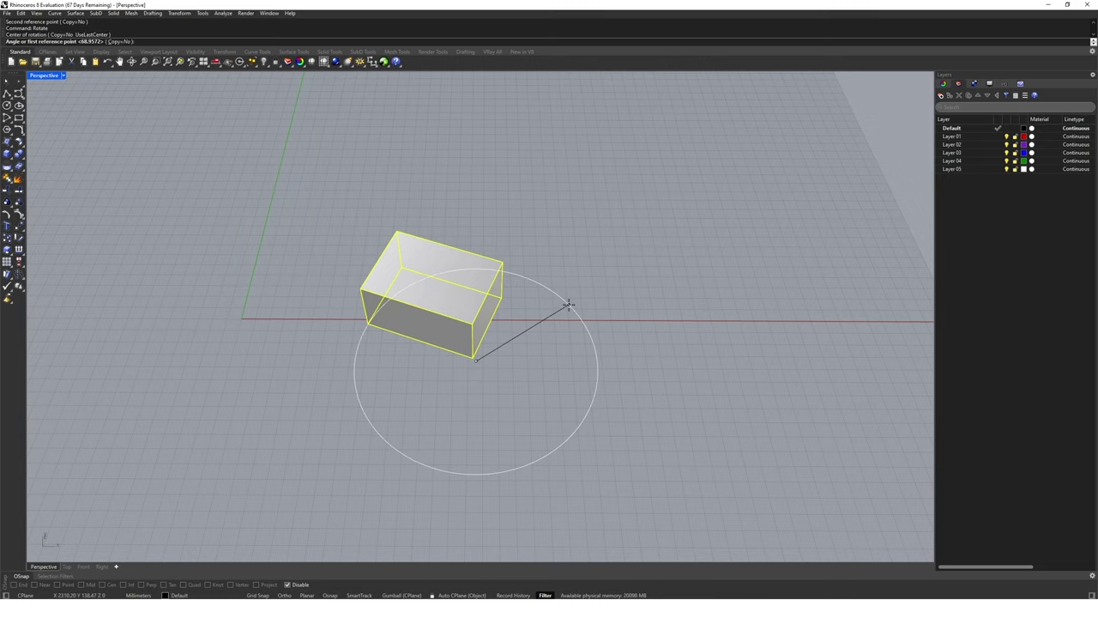
{"action": "key", "text": "Return"}
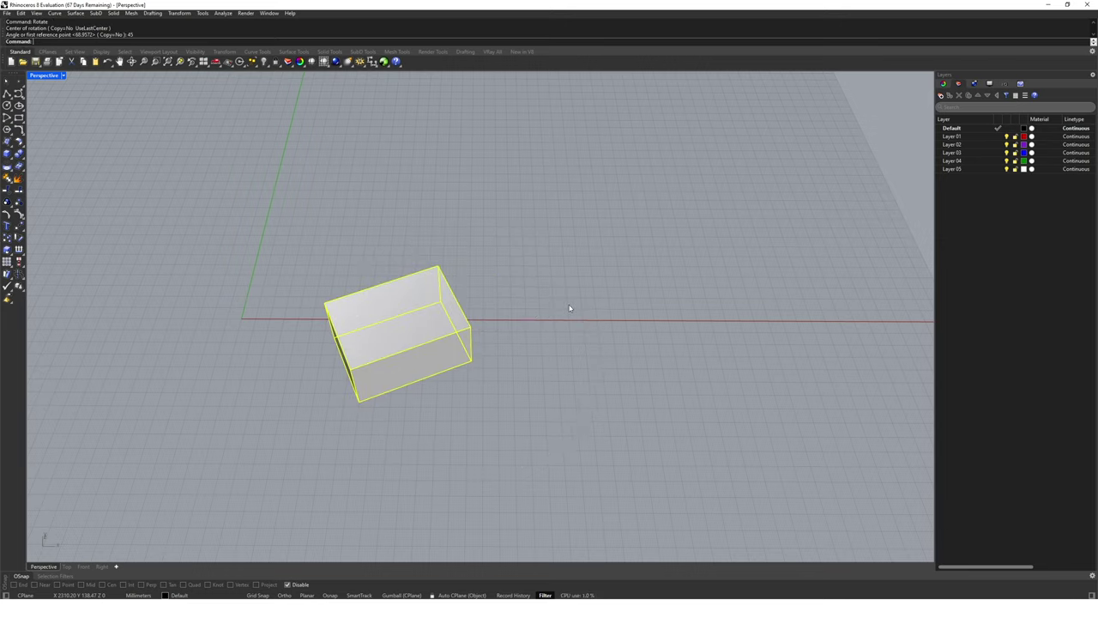
- Undo both rotations and both earlier moves of the box
{"action": "type", "text": "u"}
{"action": "key", "text": "Return"}
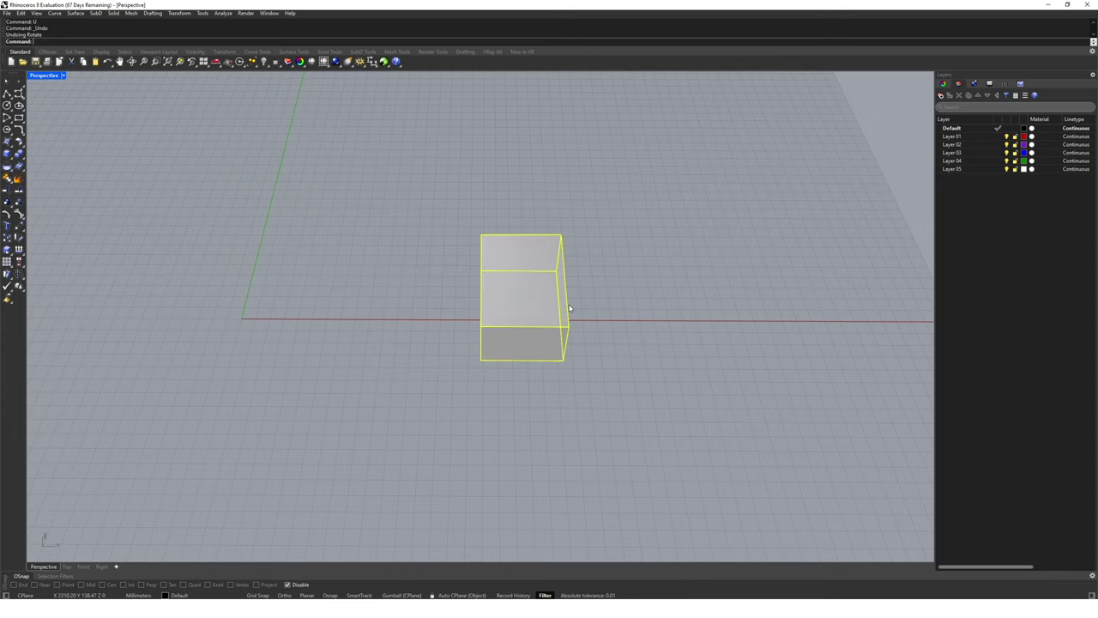
{"action": "key", "text": "ctrl+z"}
{"action": "key", "text": "ctrl+z"}
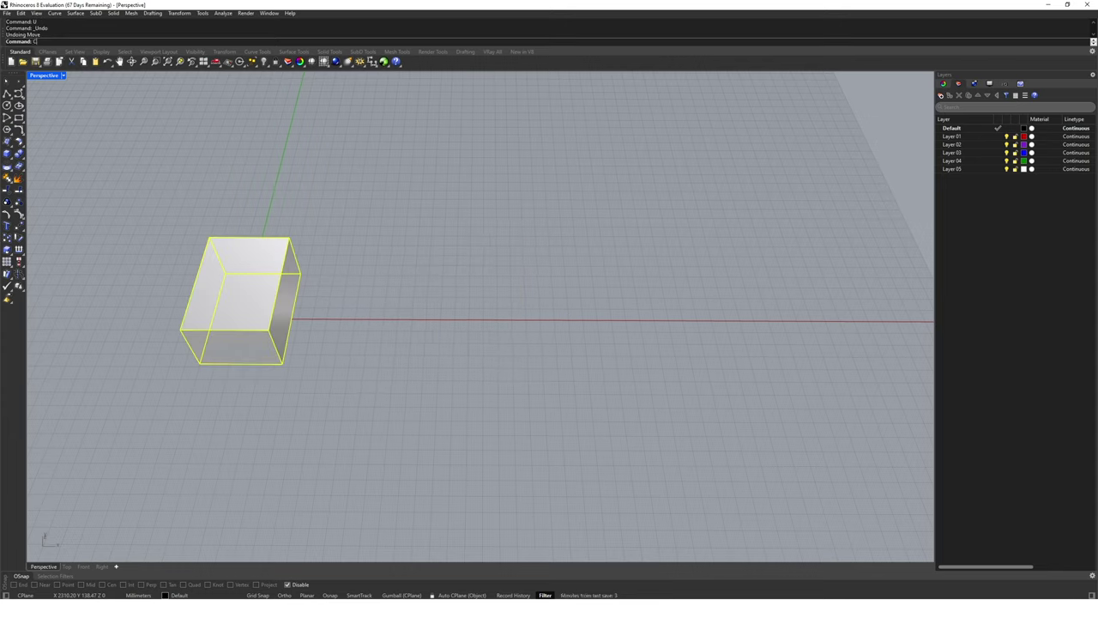
- Copy the box to two freehand positions along the positive X direction, the first copy about 774 mm away
{"action": "type", "text": "copy"}
{"action": "key", "text": "Return"}
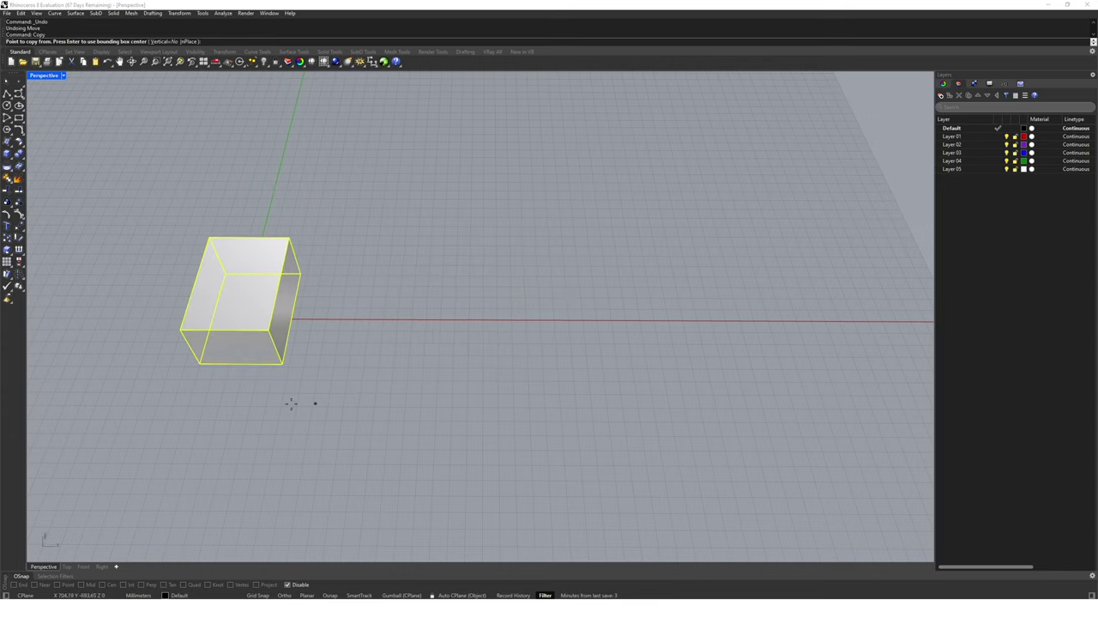
{"action": "left_click", "coordinate": [194, 416]}
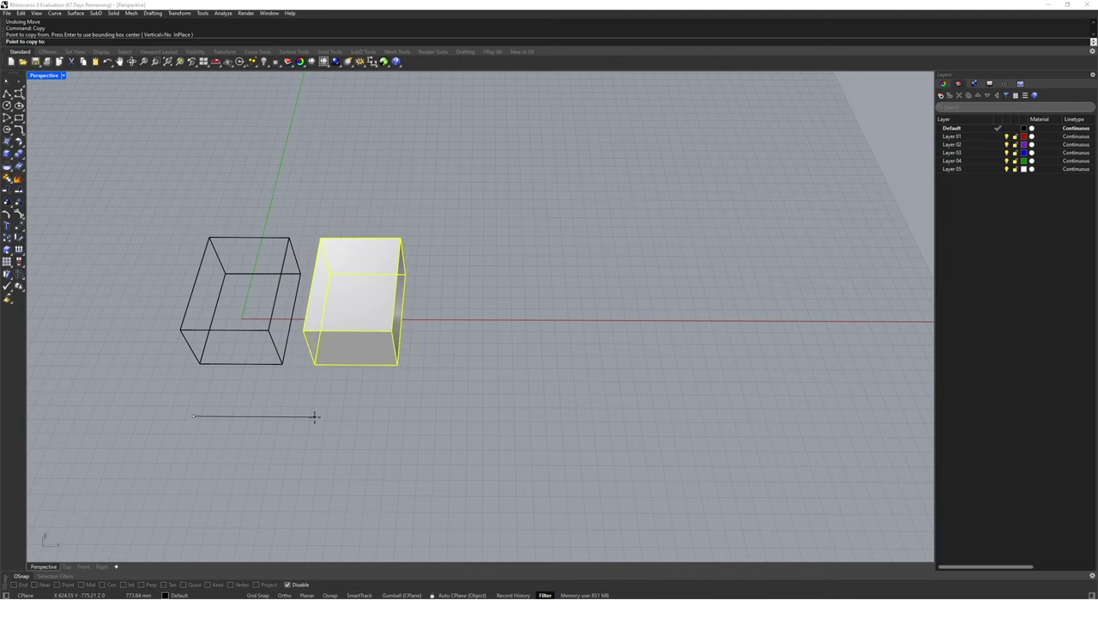
{"action": "left_click", "coordinate": [314, 416]}
{"action": "left_click", "coordinate": [429, 416]}
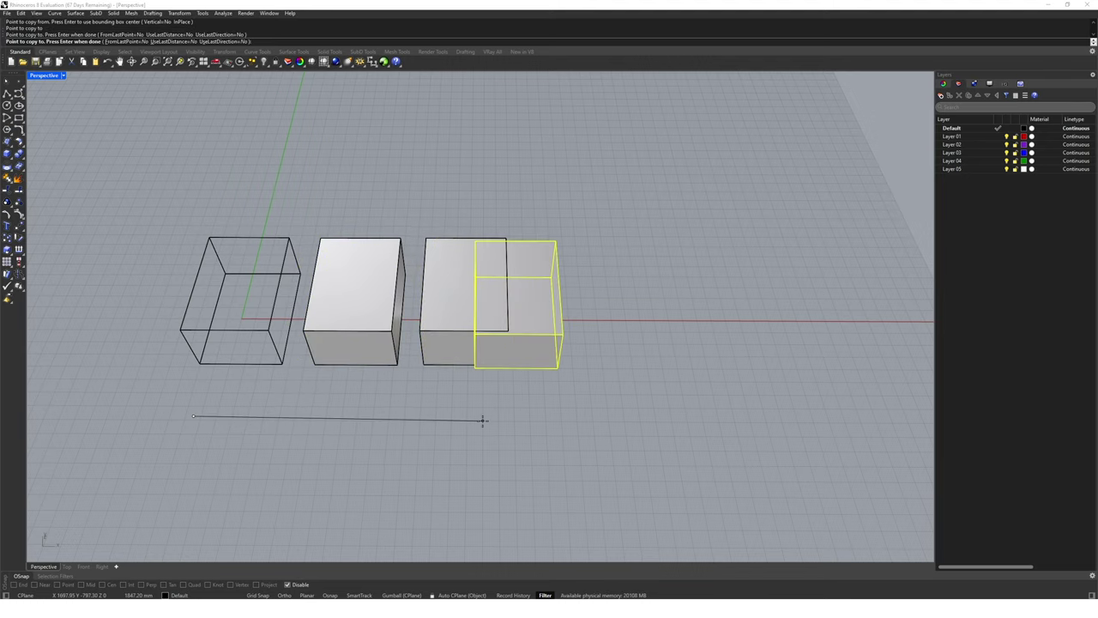
{"action": "key", "text": "Return"}
- Undo the last Copy operation
{"action": "type", "text": "u"}
{"action": "key", "text": "Return"}
{"action": "type", "text": "u"}
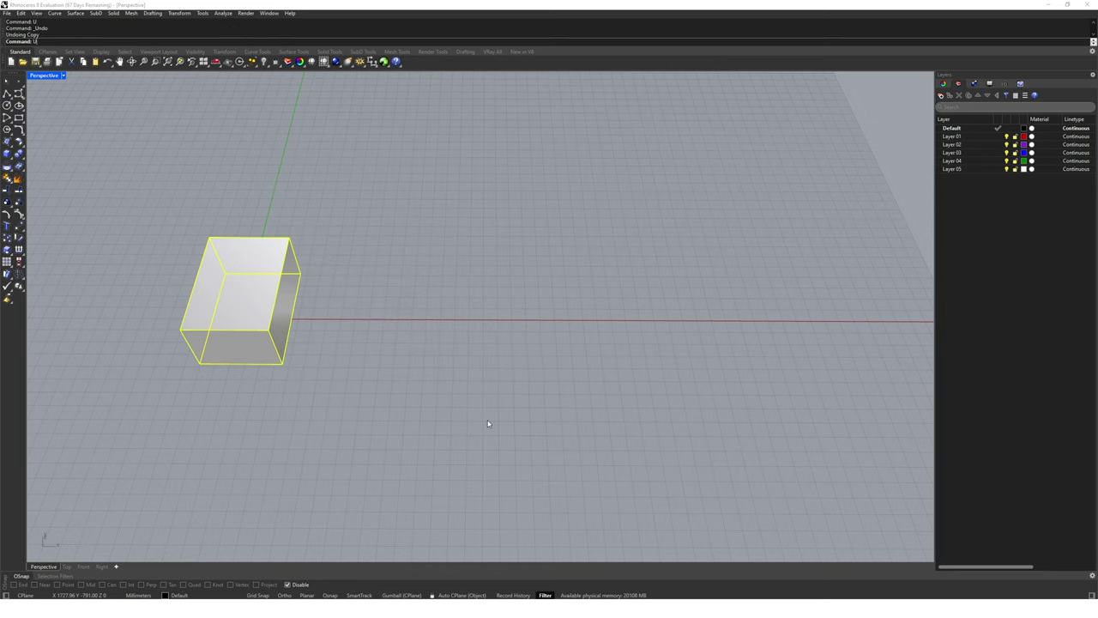
{"action": "key", "text": "BackSpace"}
- Scale the box up freehand by a factor of about 1.82, using its front bottom corner as the base point
{"action": "right_click_drag", "start_coordinate": [487, 423], "coordinate": [576, 385]}
{"action": "key", "text": "Escape"}
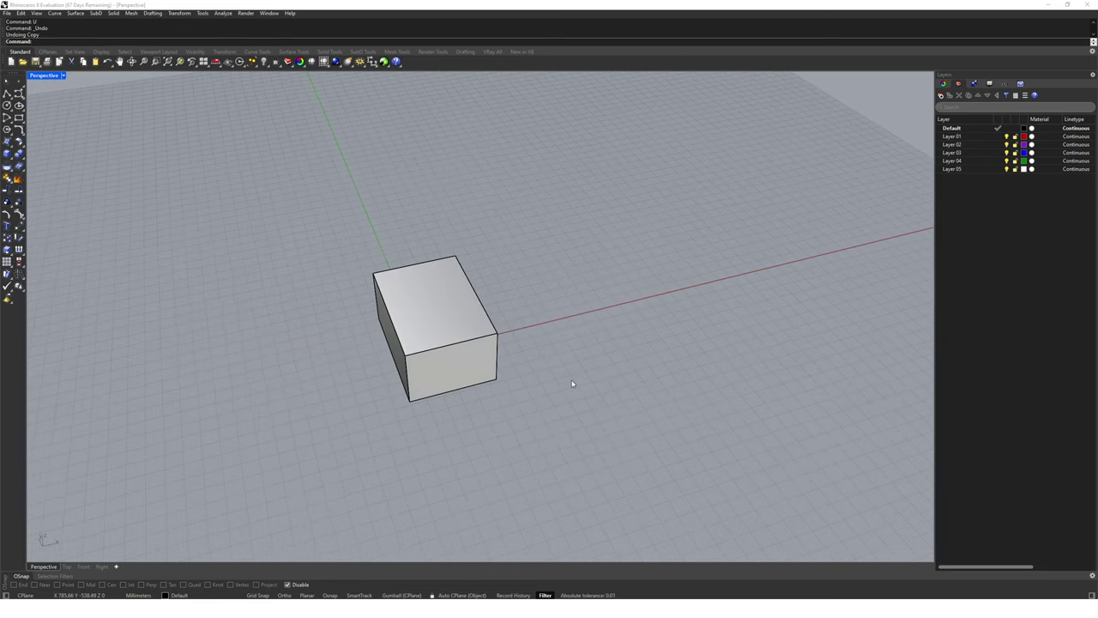
{"action": "key", "text": "Return"}
{"action": "left_click", "coordinate": [495, 338]}
{"action": "right_click_drag", "start_coordinate": [495, 339], "coordinate": [544, 363]}
{"action": "key", "text": "Return"}
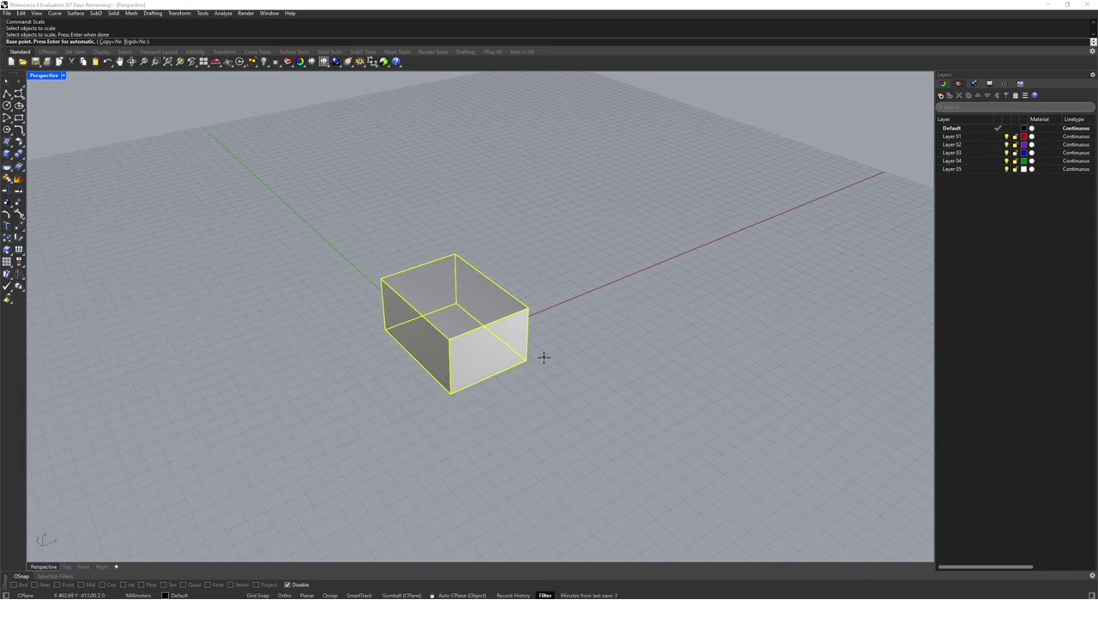
{"action": "left_click", "coordinate": [454, 393]}
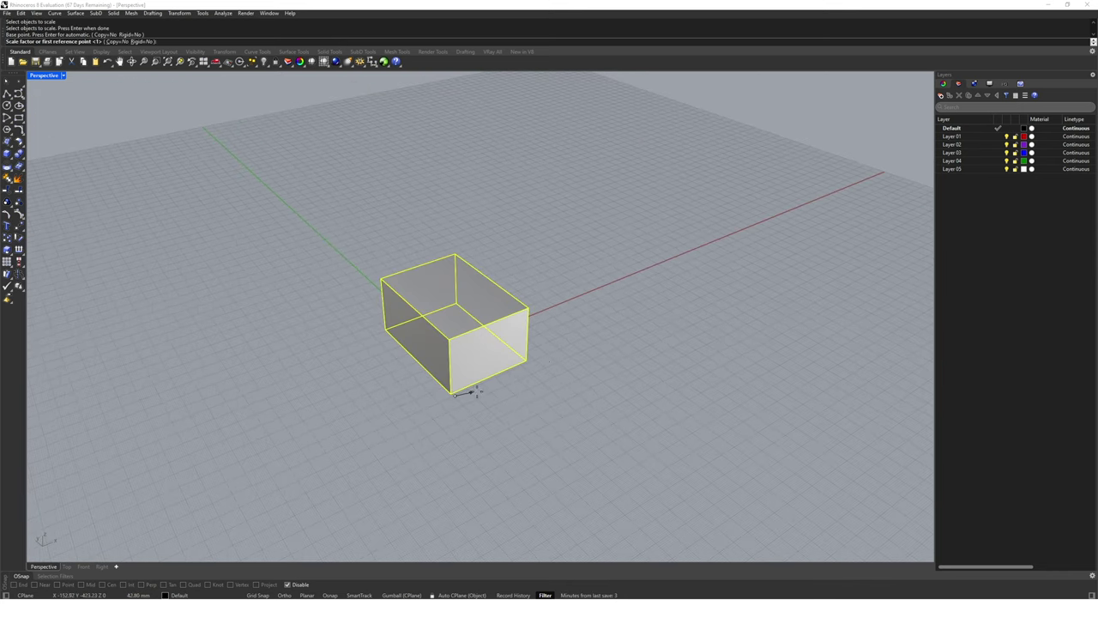
{"action": "left_click", "coordinate": [546, 358]}
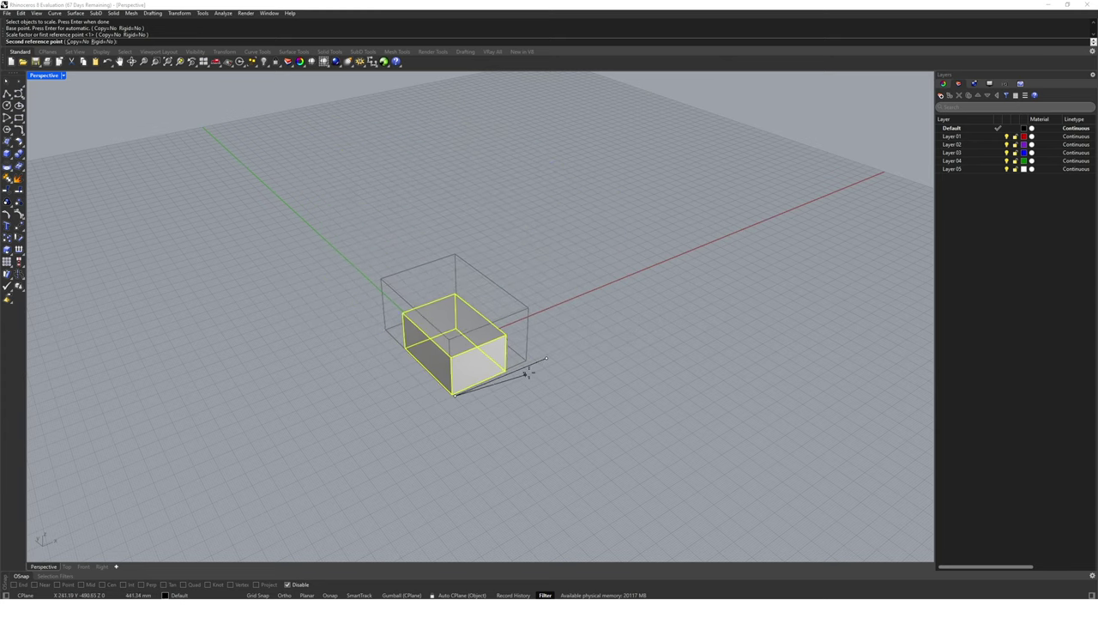
{"action": "left_click", "coordinate": [627, 352]}
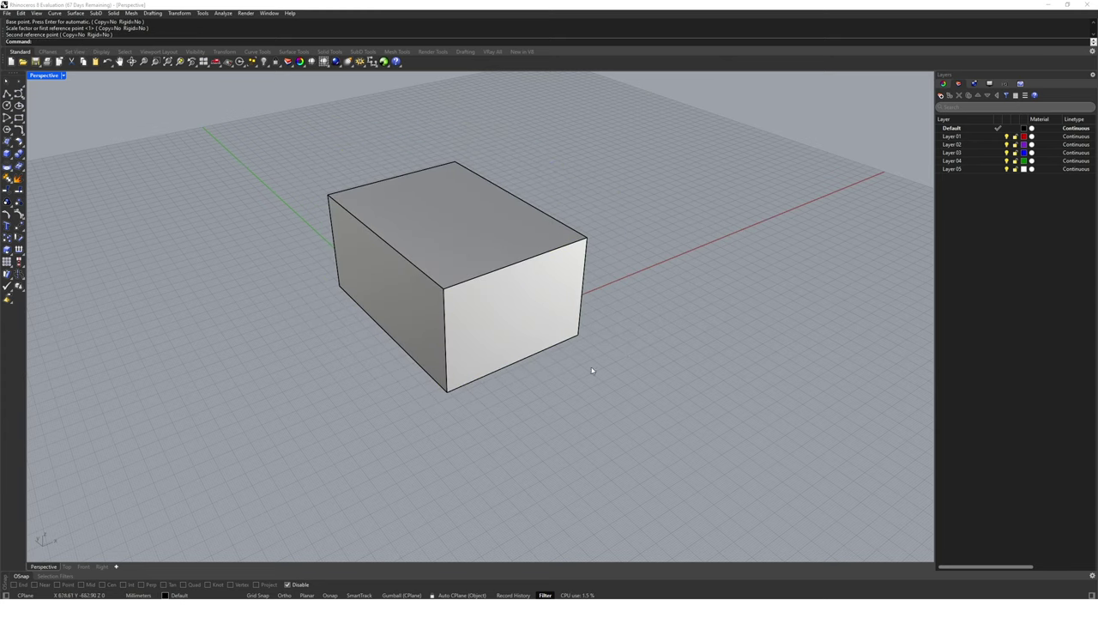
- Scale the box by a factor of 0.5, using a base point near its front bottom corner
{"action": "key", "text": "Return"}
{"action": "left_click", "coordinate": [453, 398]}
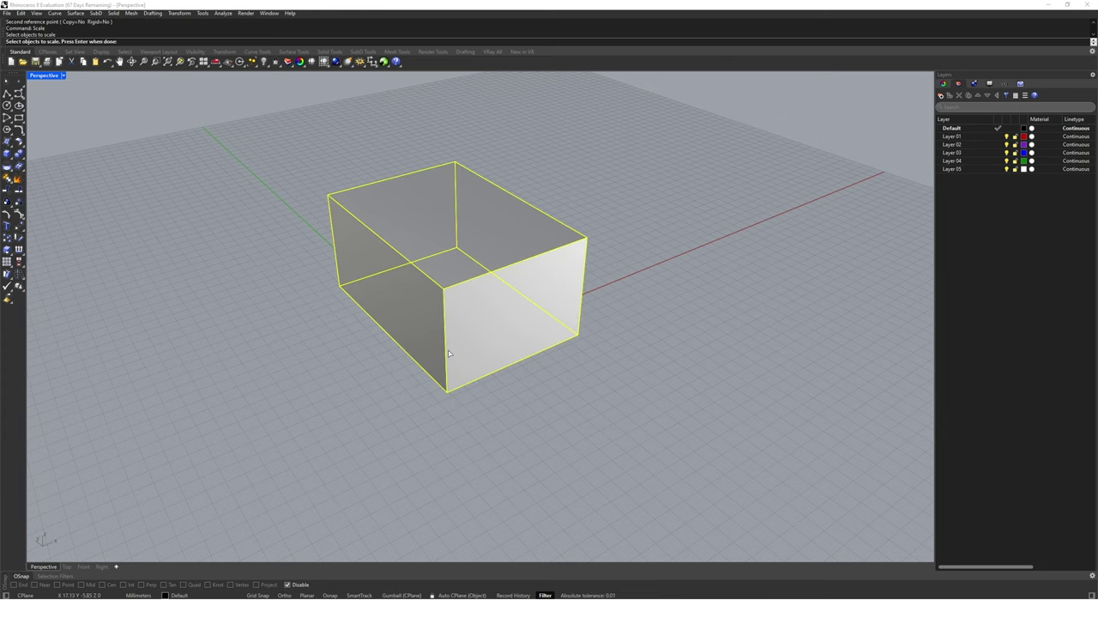
{"action": "key", "text": "Return"}
{"action": "left_click", "coordinate": [452, 398]}
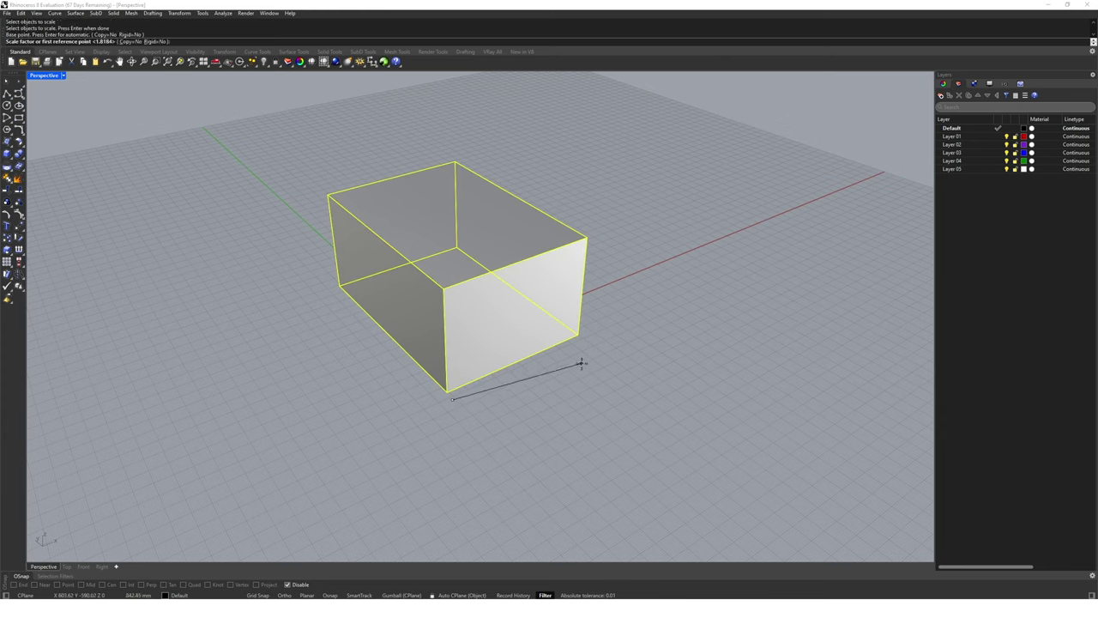
{"action": "type", "text": "0.5"}
{"action": "key", "text": "Return"}
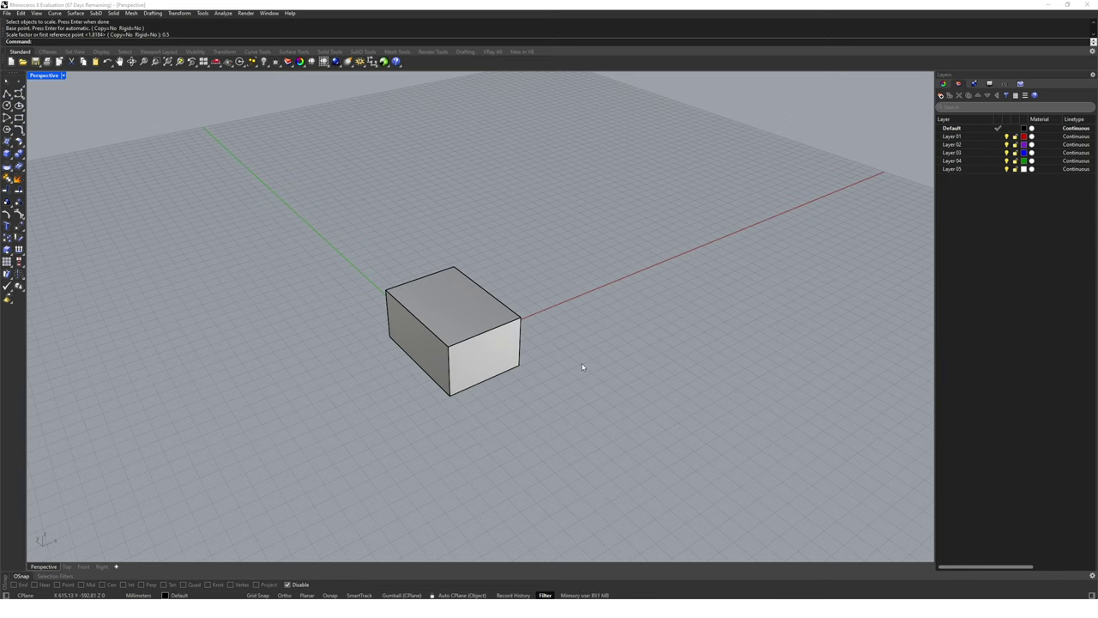
- Run Orient3Pt on the box and set three reference points near the bottom corners of its front and adjoining side
{"action": "type", "text": "Orient3"}
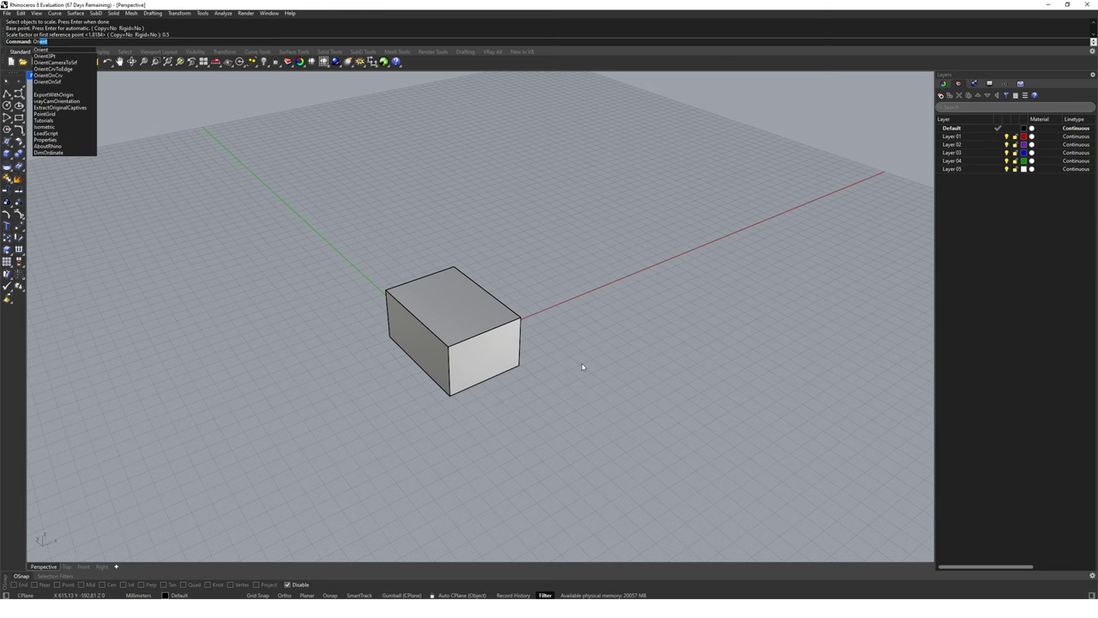
{"action": "key", "text": "Return"}
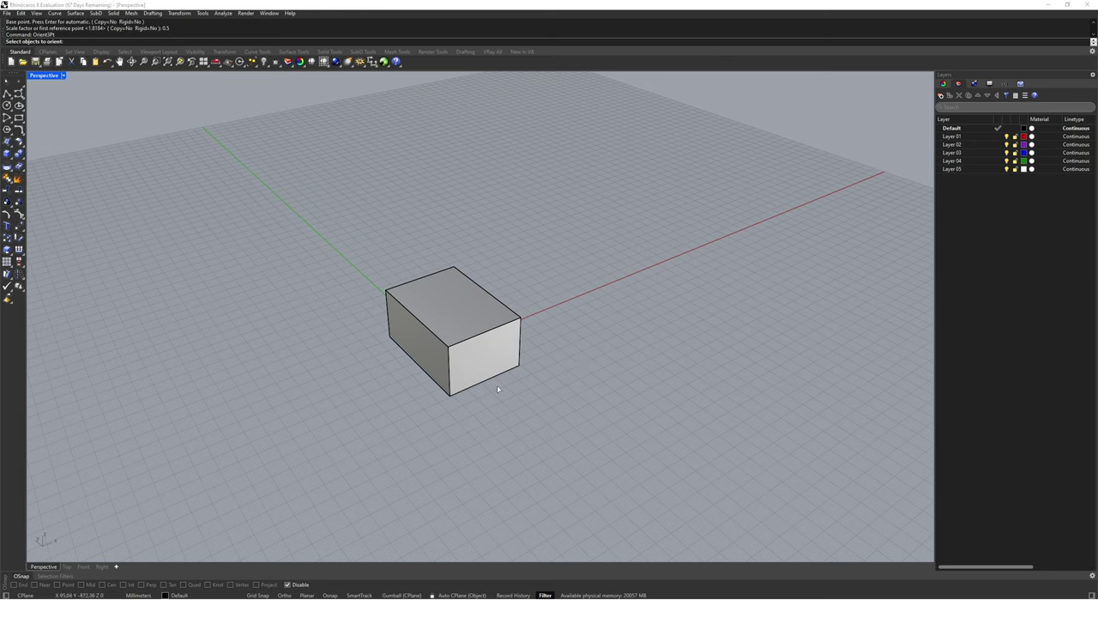
{"action": "left_click", "coordinate": [482, 377]}
{"action": "key", "text": "Return"}
{"action": "left_click", "coordinate": [456, 405]}
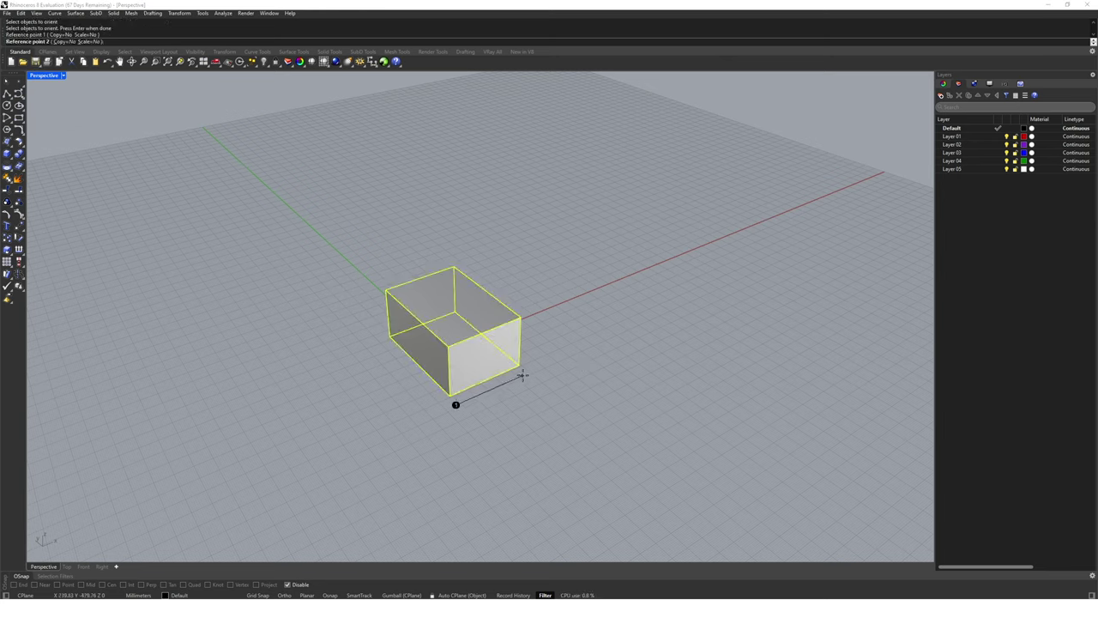
{"action": "left_click", "coordinate": [525, 373]}
{"action": "left_click", "coordinate": [384, 339]}
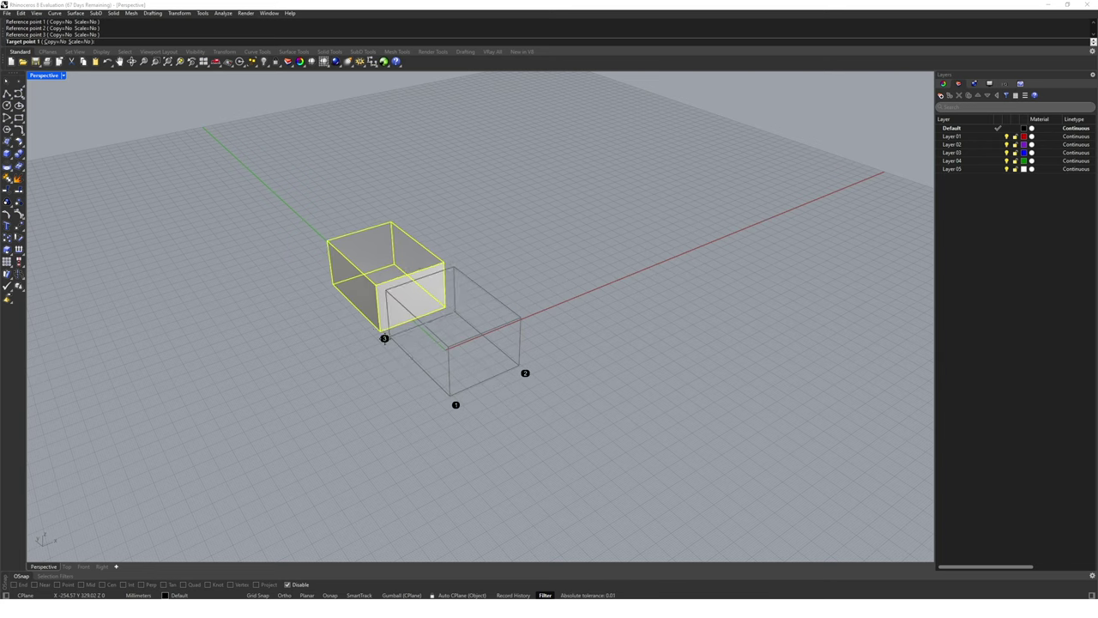
- Place an oriented copy of the box farther along the X axis, turned slightly clockwise, using three target points with Copy=Yes
{"action": "right_click_drag", "start_coordinate": [609, 297], "coordinate": [583, 338]}
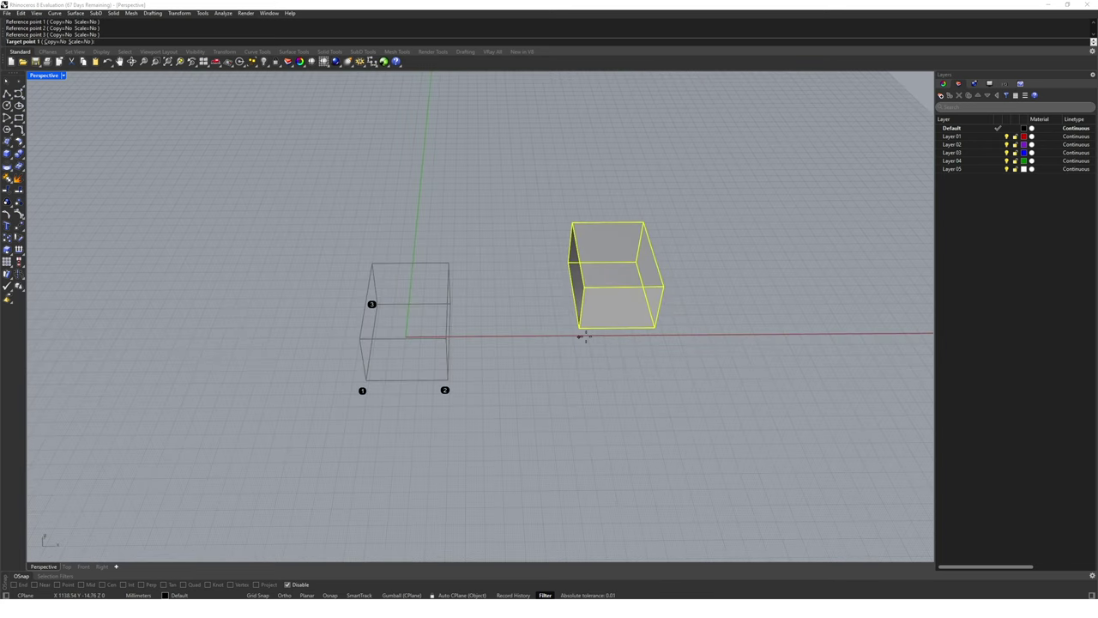
{"action": "left_click", "coordinate": [585, 353]}
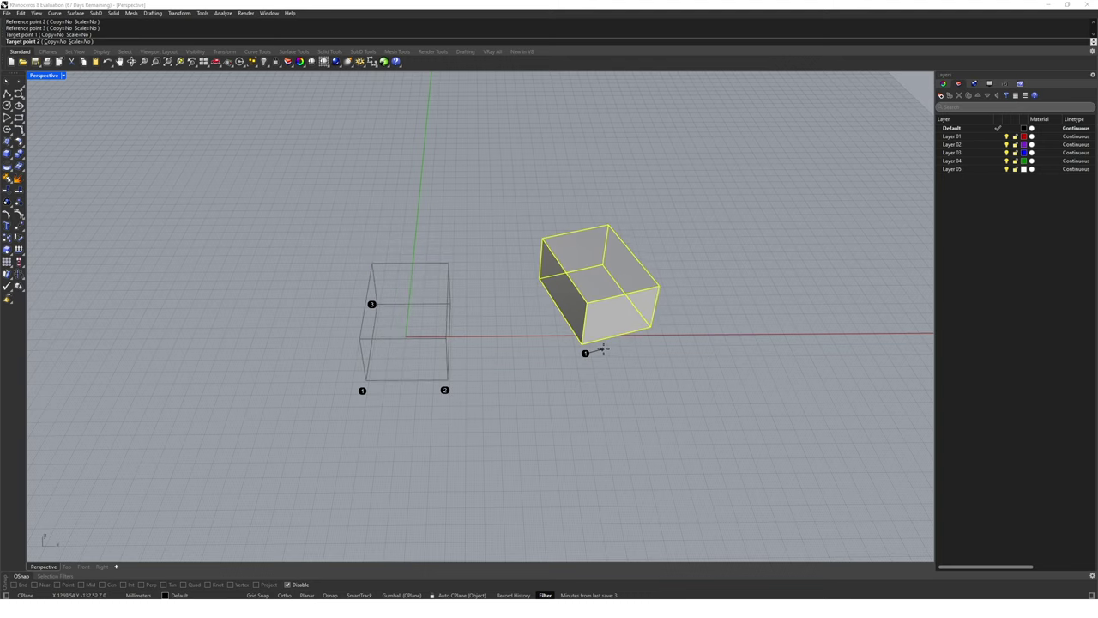
{"action": "left_click", "coordinate": [728, 393]}
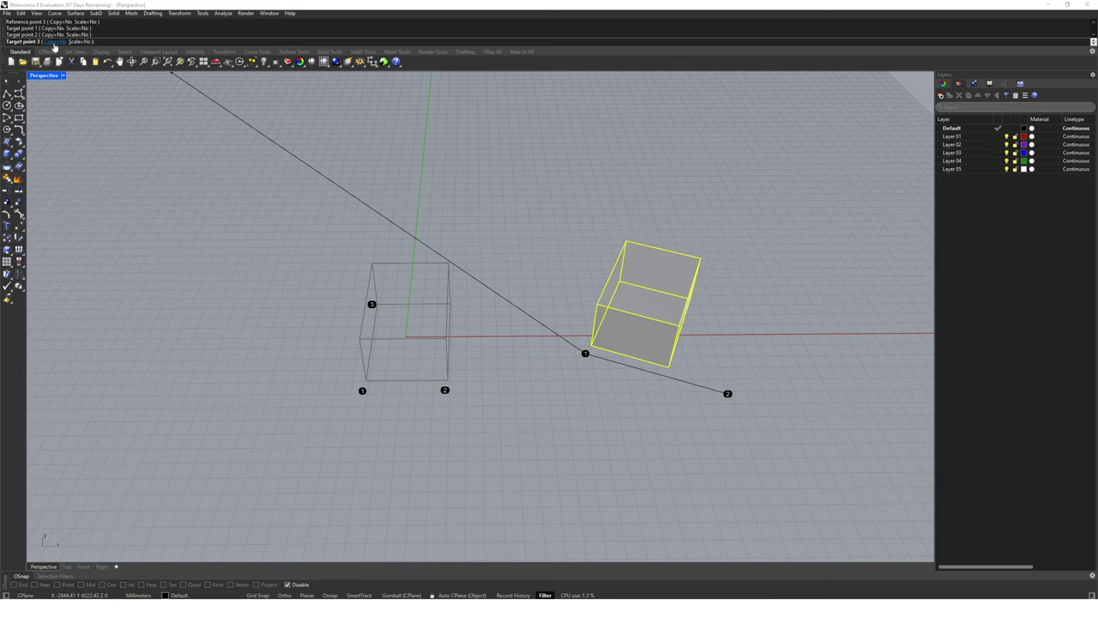
{"action": "left_click", "coordinate": [53, 42]}
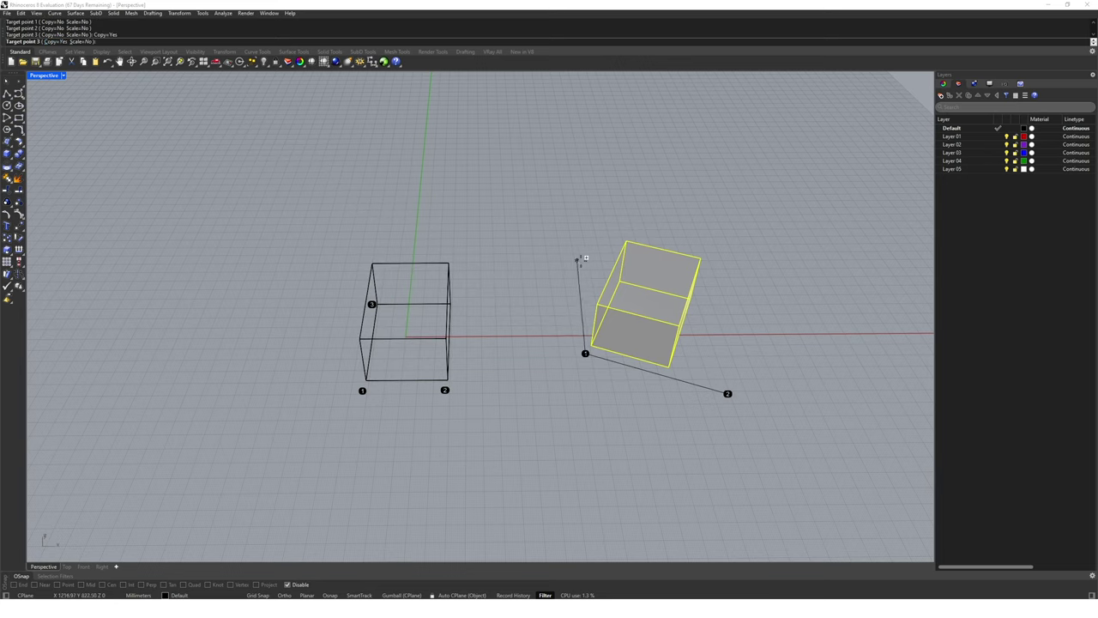
{"action": "left_click", "coordinate": [623, 239]}
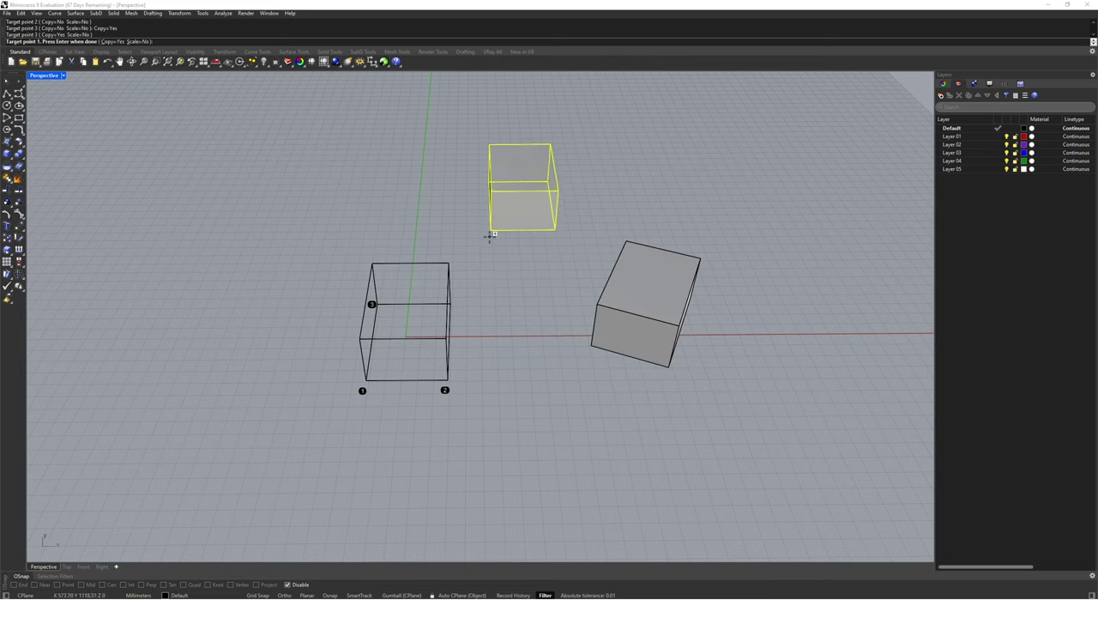
{"action": "key", "text": "Return"}
- Delete the oriented copy of the box
{"action": "left_click", "coordinate": [618, 292]}
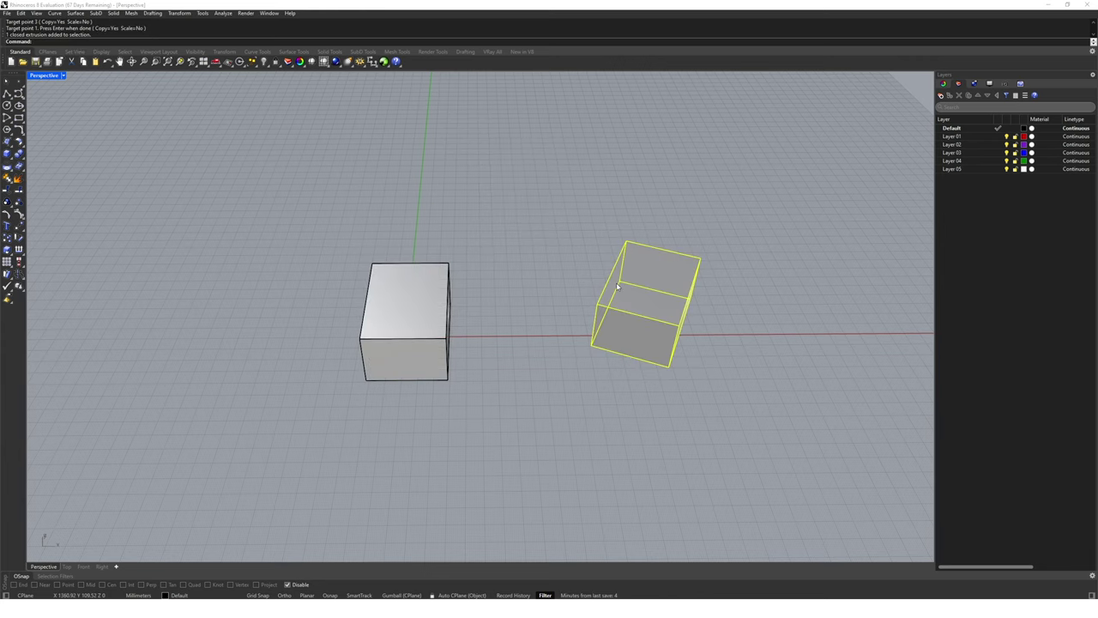
{"action": "key", "text": "Delete"}
{"action": "right_click_drag", "start_coordinate": [618, 292], "coordinate": [537, 318]}
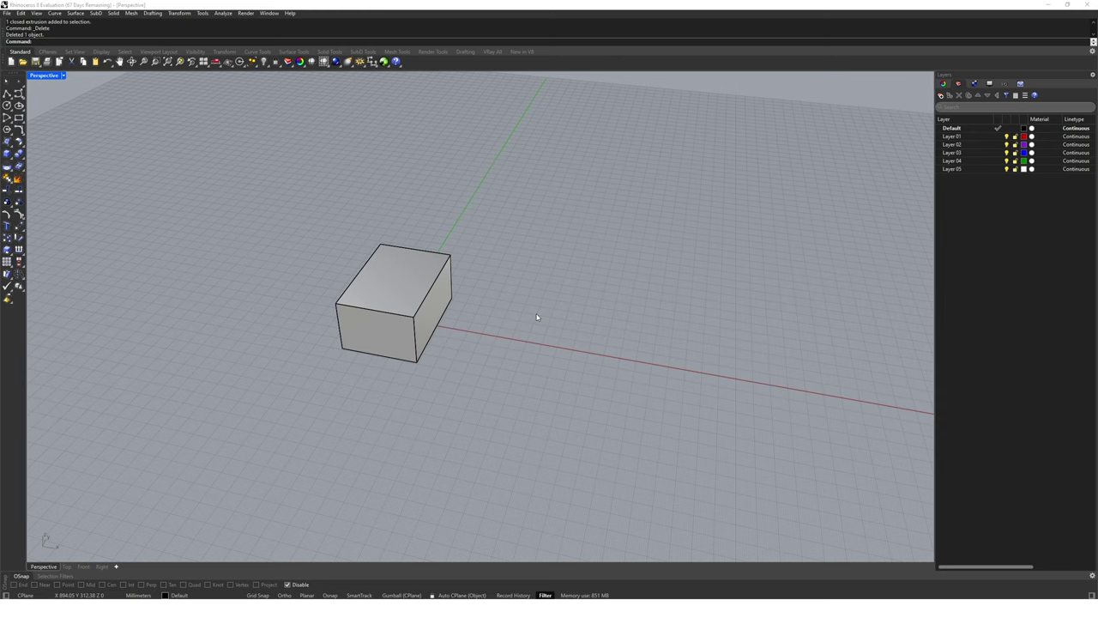
- Run Array on the box with 5 items in X, 4 in Y and 1 in Z
{"action": "type", "text": "array"}
{"action": "key", "text": "Return"}
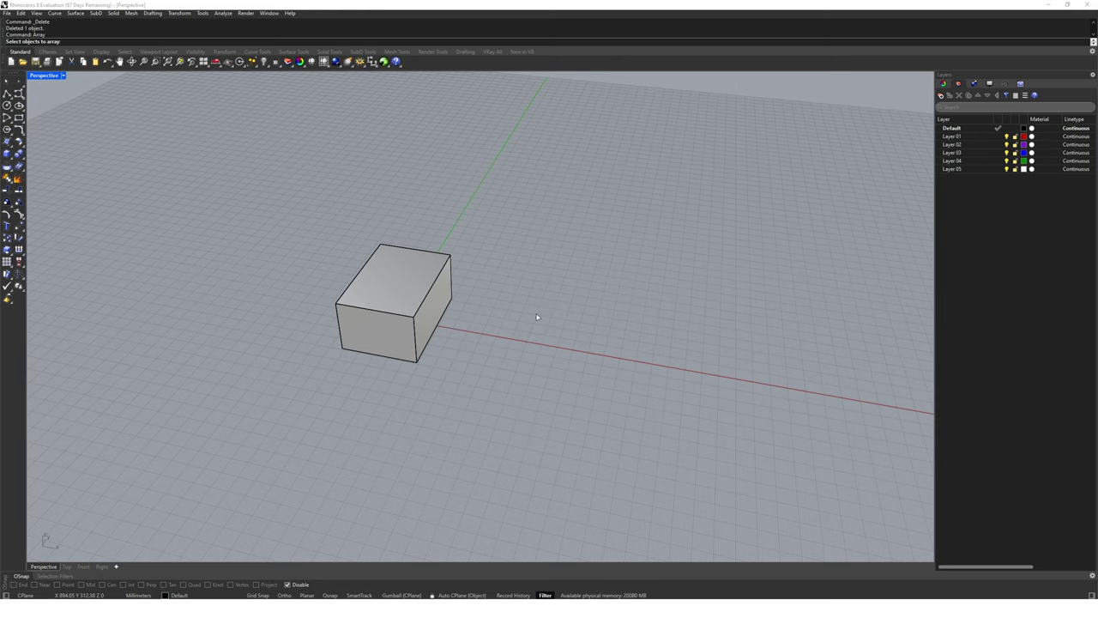
{"action": "left_click", "coordinate": [384, 315]}
{"action": "right_click_drag", "start_coordinate": [384, 315], "coordinate": [455, 338]}
{"action": "key", "text": "Return"}
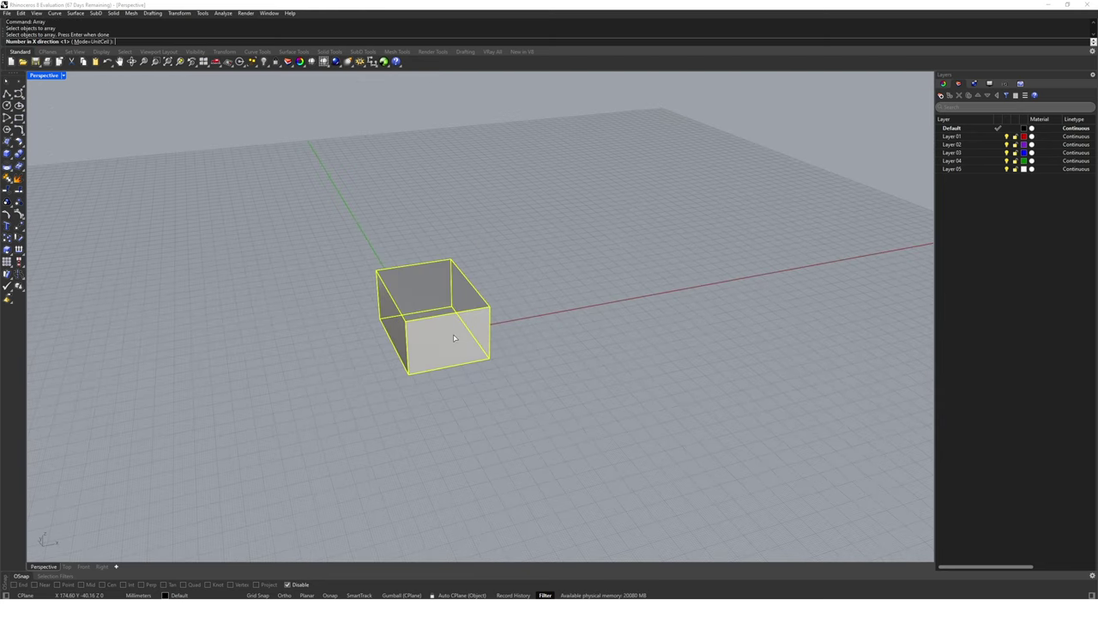
{"action": "type", "text": "5"}
{"action": "key", "text": "Return"}
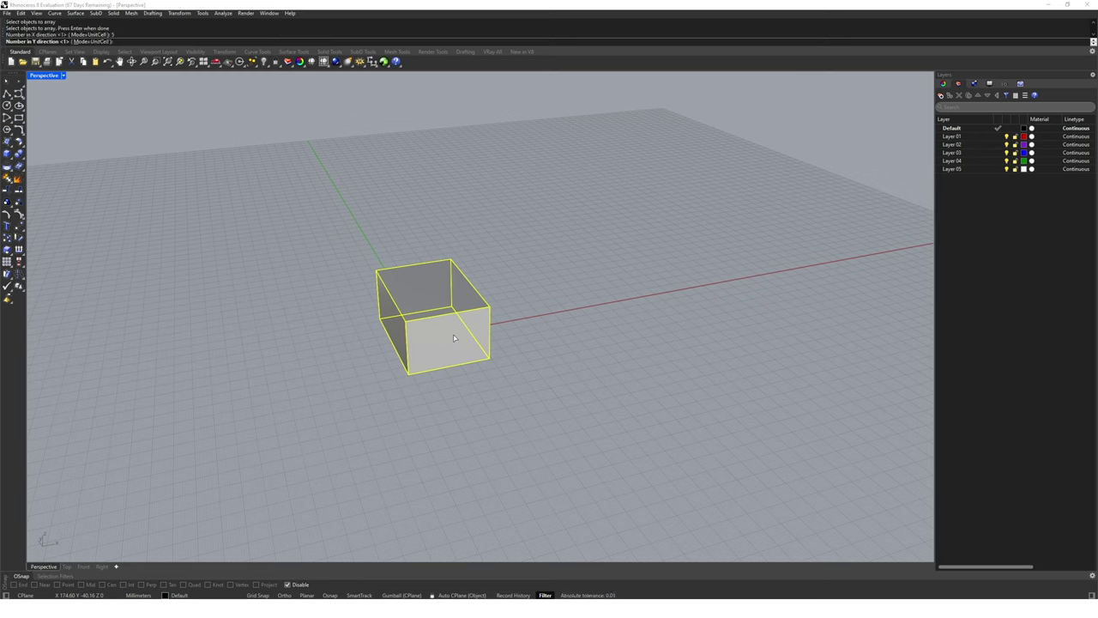
{"action": "key", "text": "Return"}
{"action": "key", "text": "Return"}
- Place the box array using a unit cell of about 1020 by 1166 mm, starting near the box's front bottom corner
{"action": "right_click_drag", "start_coordinate": [454, 336], "coordinate": [437, 384]}
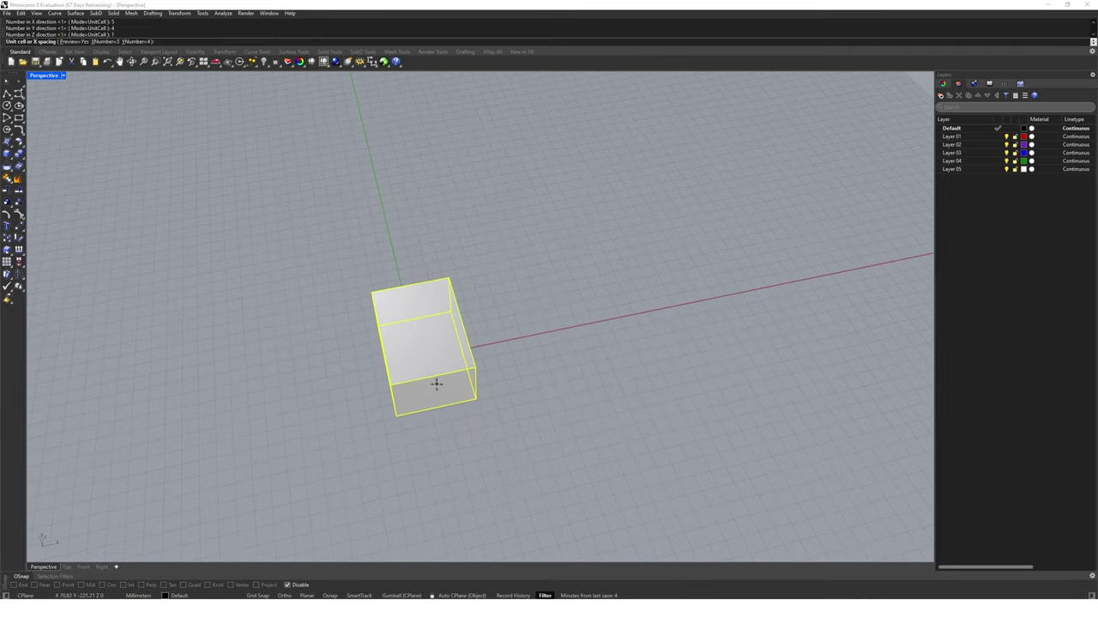
{"action": "left_click", "coordinate": [397, 424]}
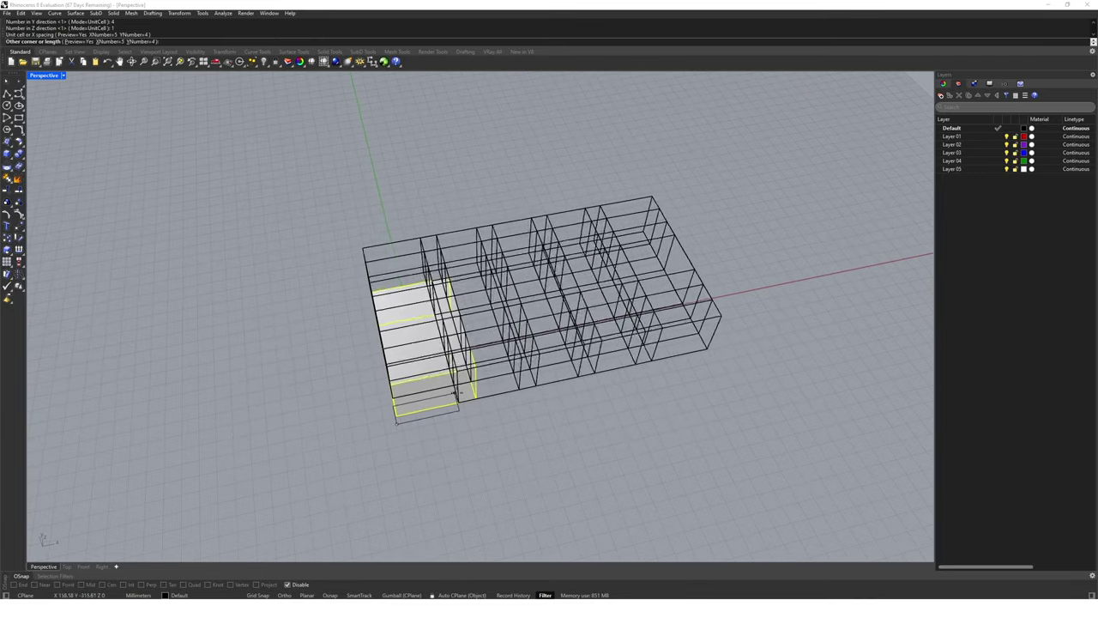
{"action": "scroll", "coordinate": [506, 273], "scroll_direction": "down", "scroll_amount": 6}
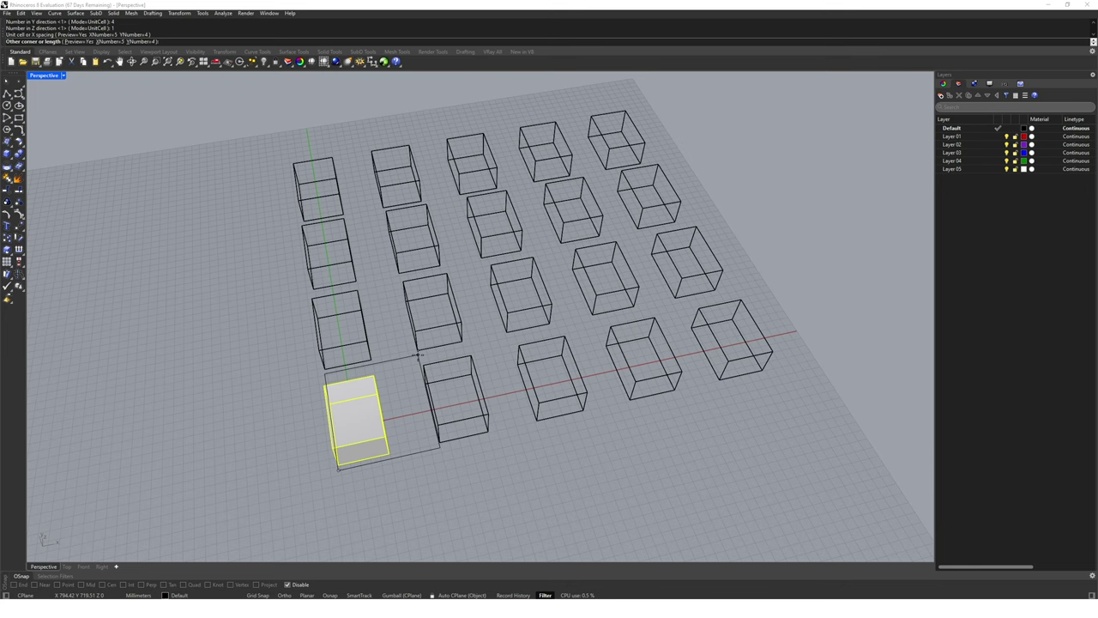
{"action": "left_click", "coordinate": [417, 354]}
{"action": "key", "text": "Return"}
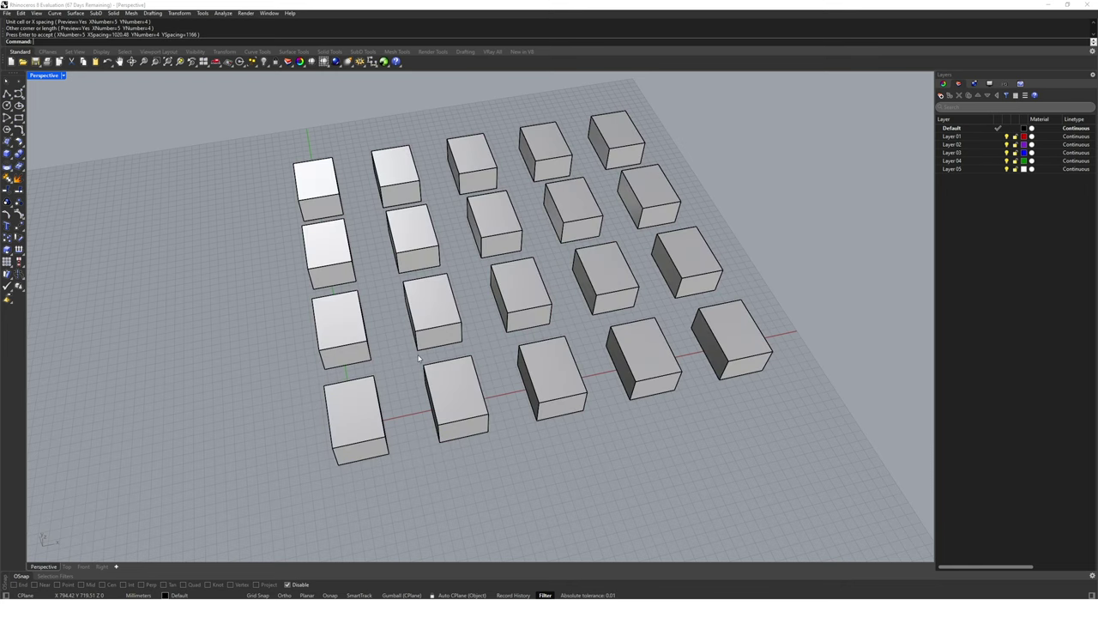
- Undo the rectangular array of boxes
{"action": "right_click_drag", "start_coordinate": [418, 358], "coordinate": [405, 381]}
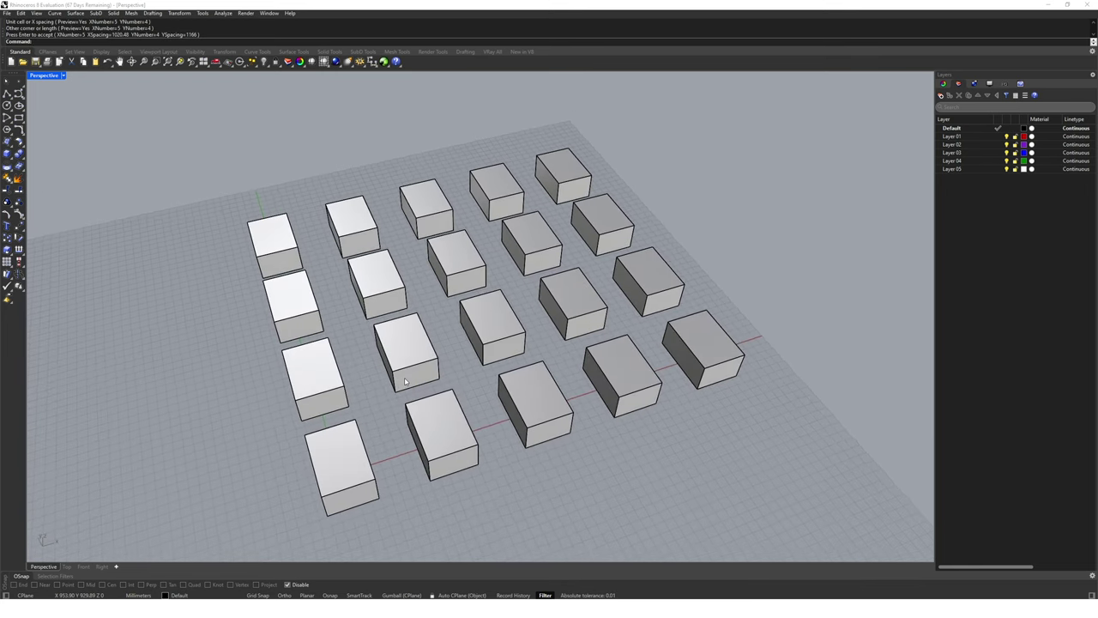
{"action": "type", "text": "U"}
{"action": "key", "text": "Return"}
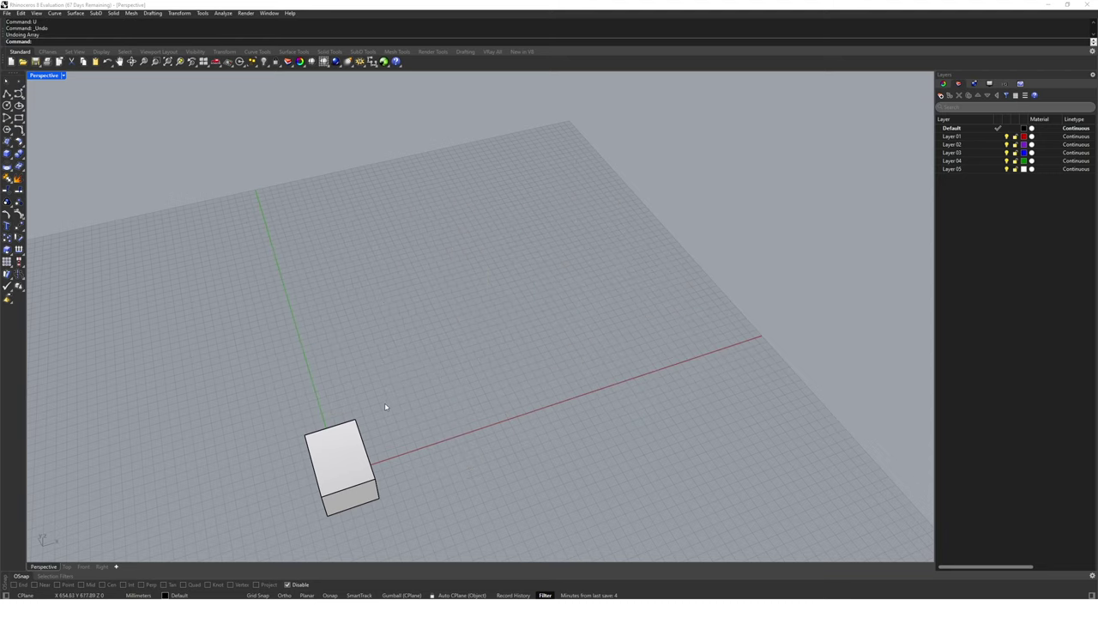
- Create a linear array of 6 boxes running diagonally between the X and Y axes, with the first reference point near the front bottom corner
{"action": "type", "text": "ArrayLinear"}
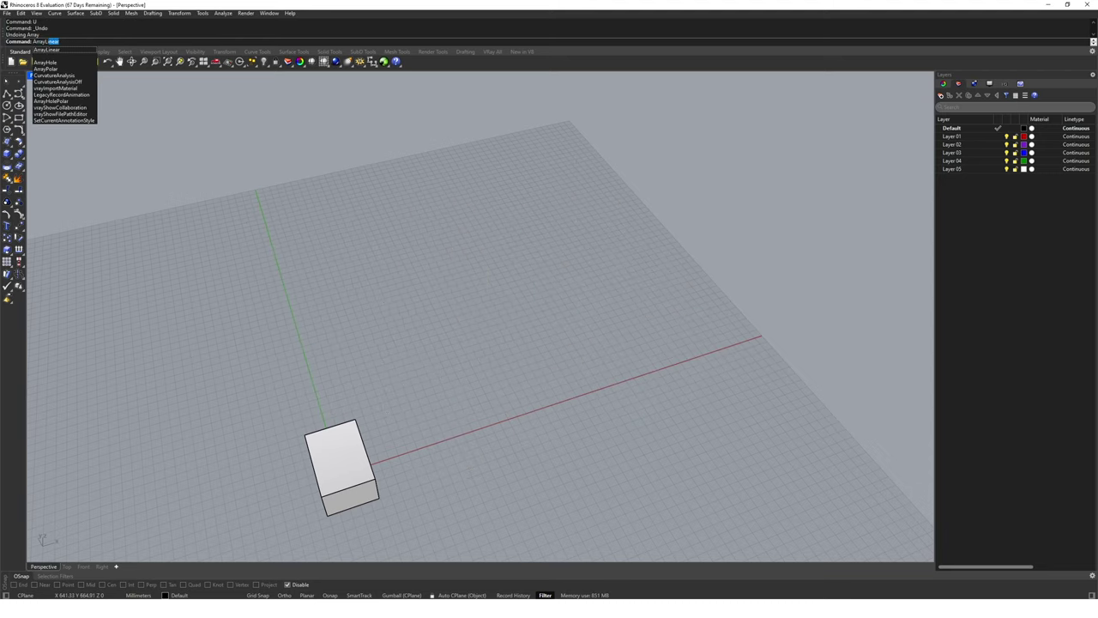
{"action": "key", "text": "Return"}
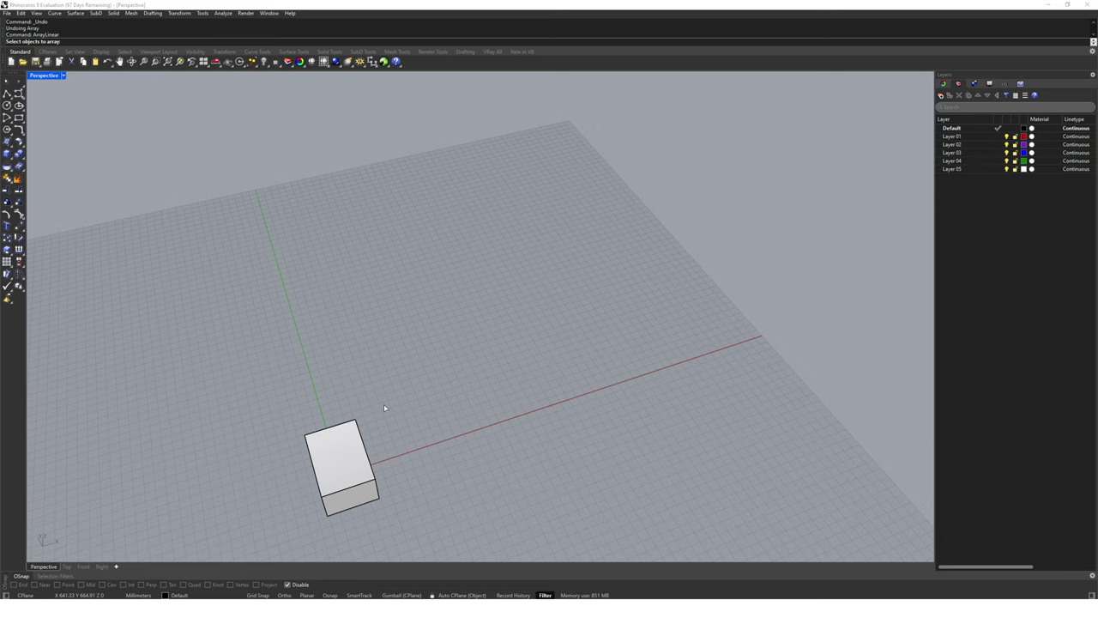
{"action": "left_click", "coordinate": [365, 419]}
{"action": "key", "text": "Return"}
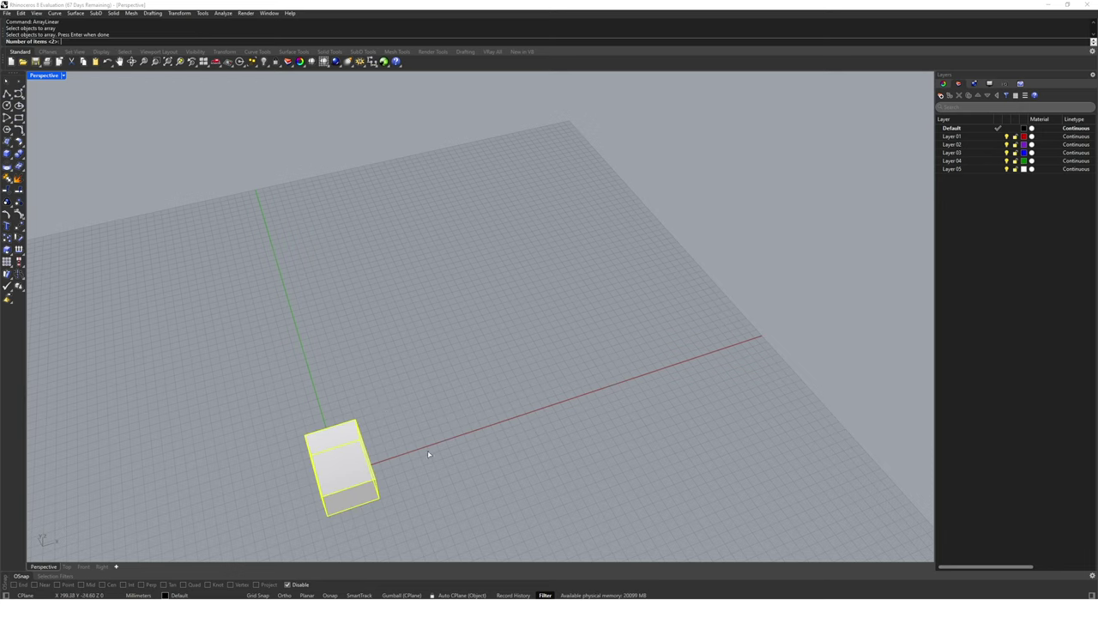
{"action": "right_click_drag", "start_coordinate": [429, 453], "coordinate": [494, 356]}
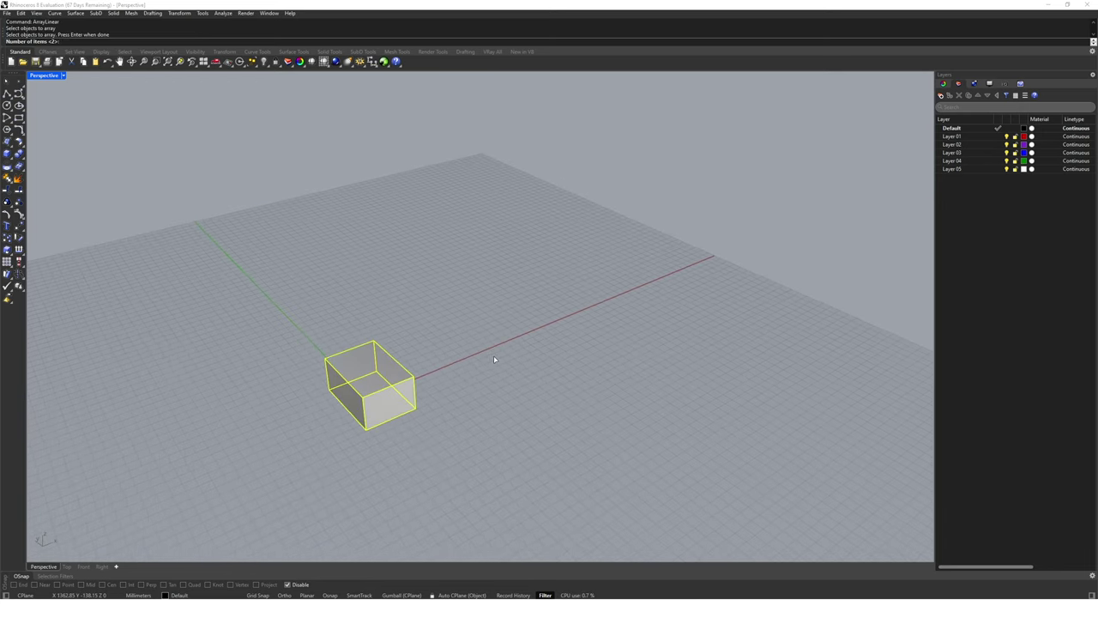
{"action": "type", "text": "6"}
{"action": "key", "text": "Return"}
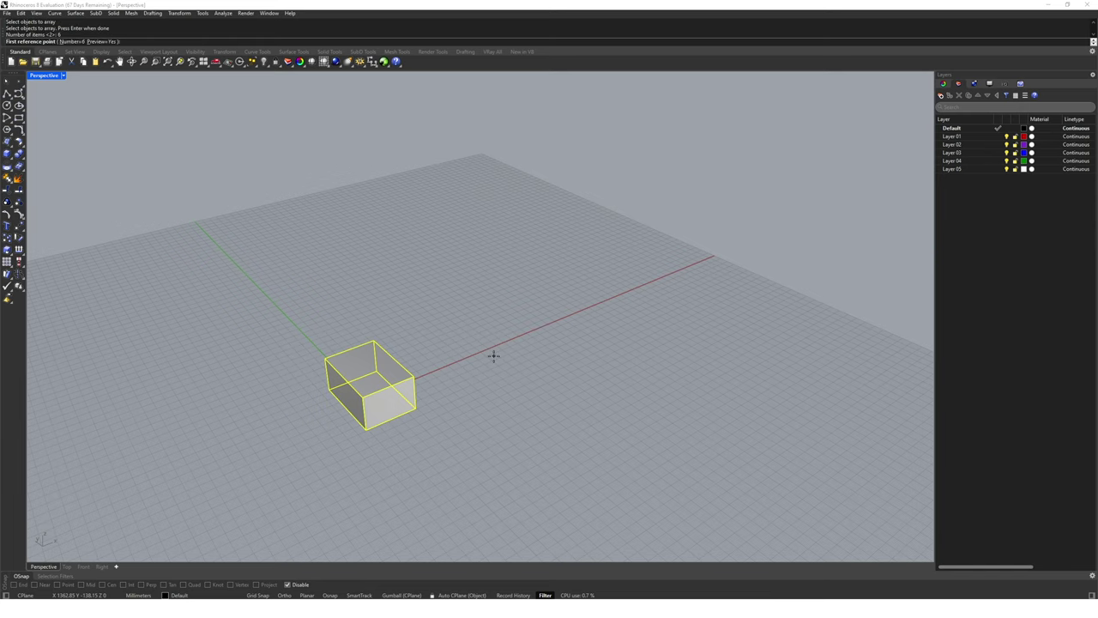
{"action": "left_click", "coordinate": [369, 436]}
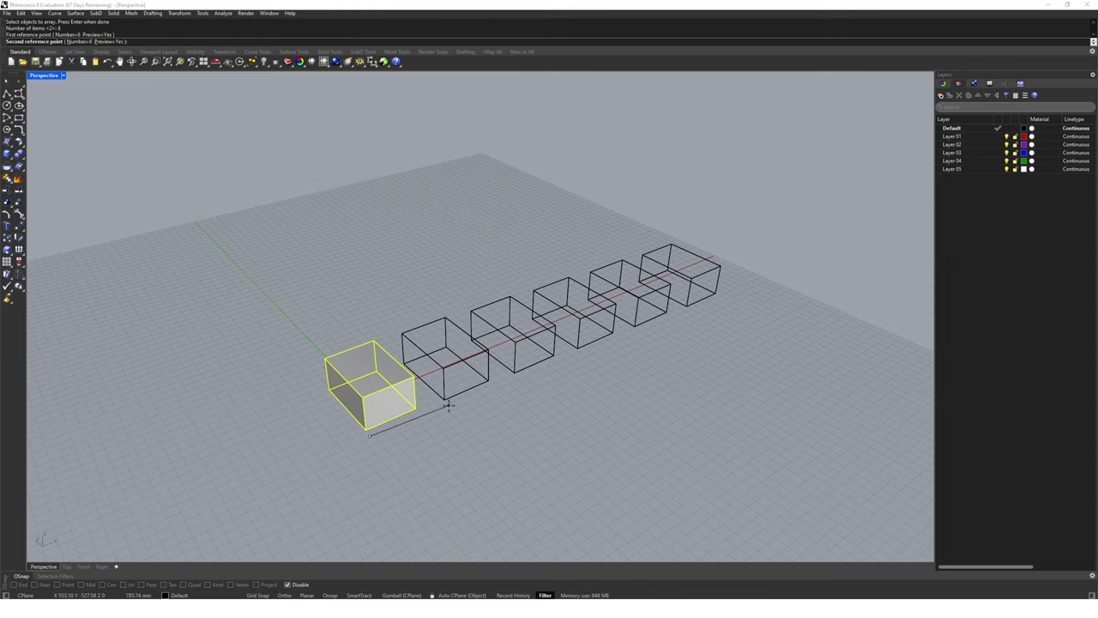
{"action": "left_click", "coordinate": [434, 362]}
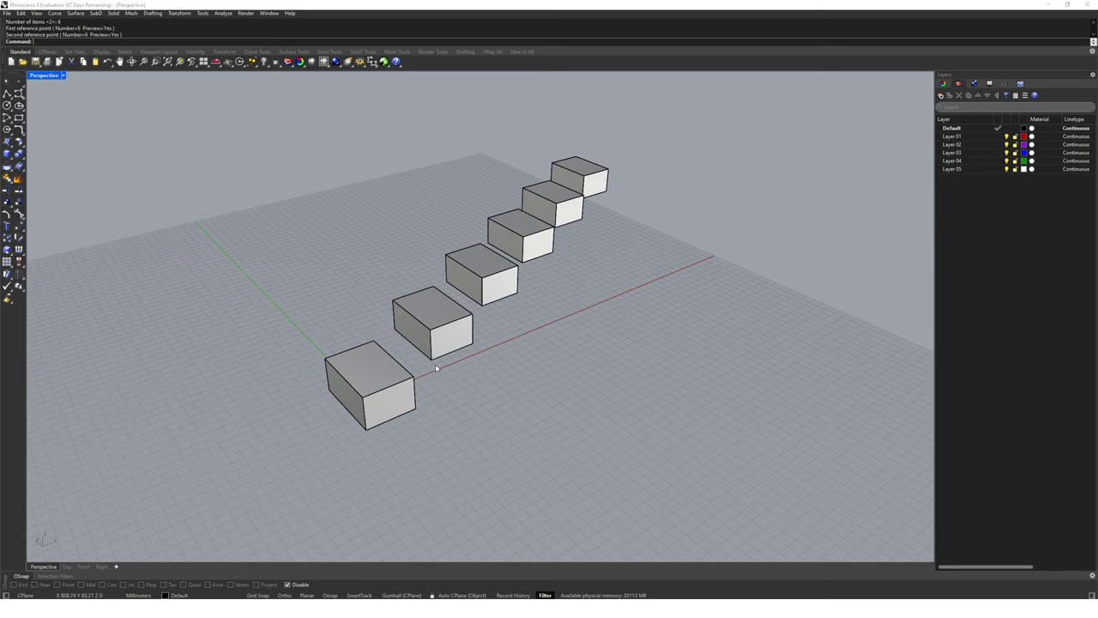
- Undo the linear array of boxes
{"action": "type", "text": "U"}
{"action": "key", "text": "Return"}
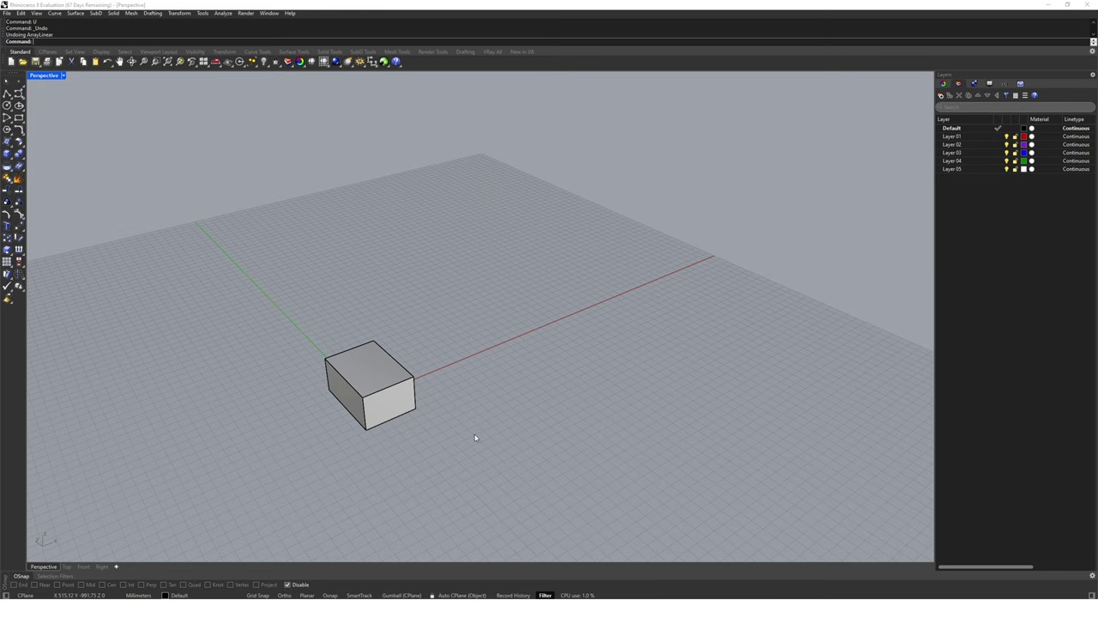
- Select only the box's front face and start moving it from a base point on the ground beside the box
{"action": "right_click_drag", "start_coordinate": [475, 437], "coordinate": [430, 380]}
{"action": "left_click", "coordinate": [432, 350]}
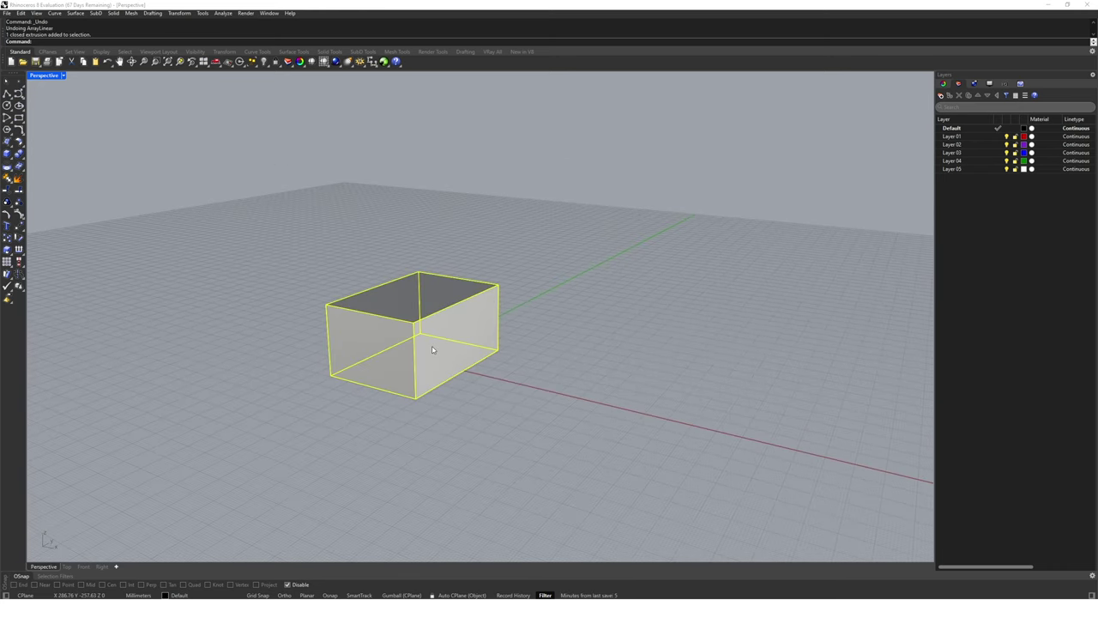
{"action": "left_click", "coordinate": [470, 417]}
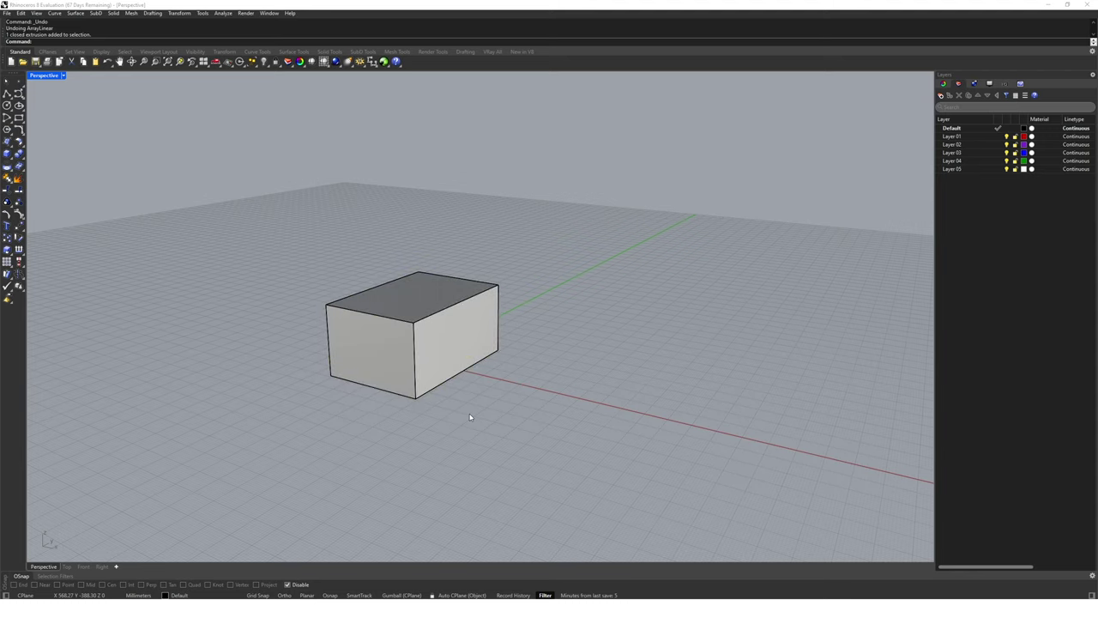
{"action": "left_click", "coordinate": [375, 353], "text": "ctrl+shift"}
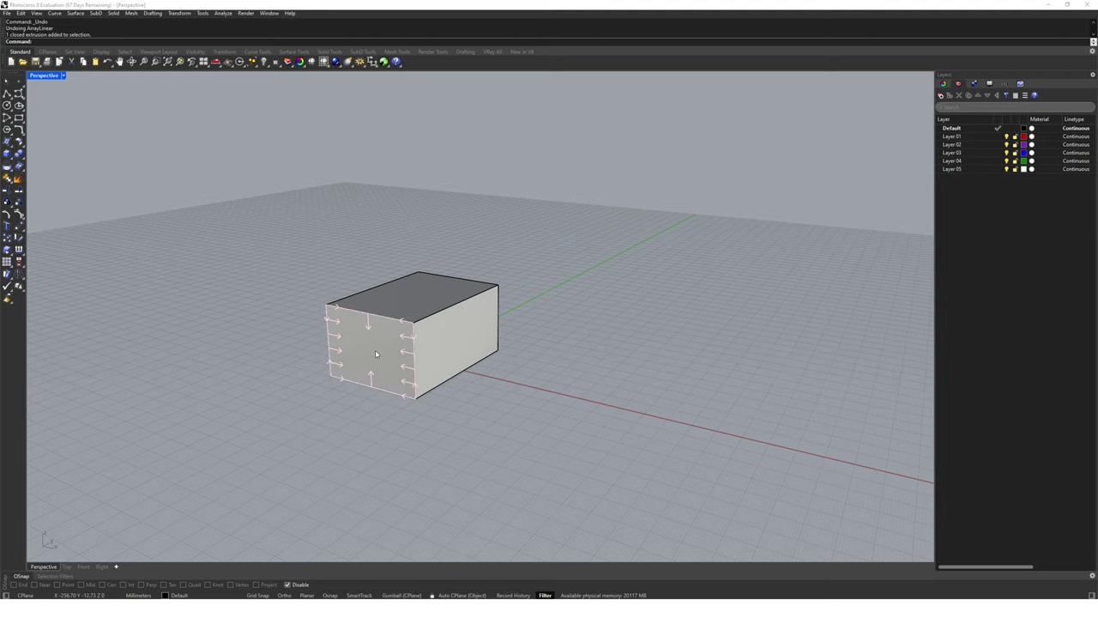
{"action": "left_click", "coordinate": [375, 354], "text": "ctrl+shift"}
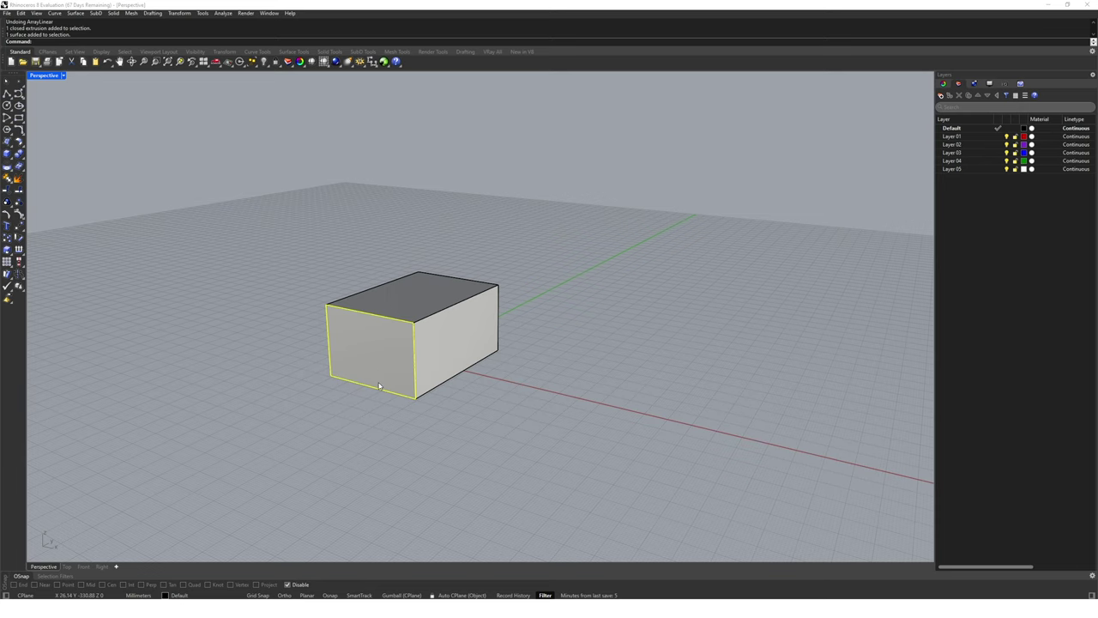
{"action": "key", "text": "Return"}
{"action": "left_click", "coordinate": [468, 411]}
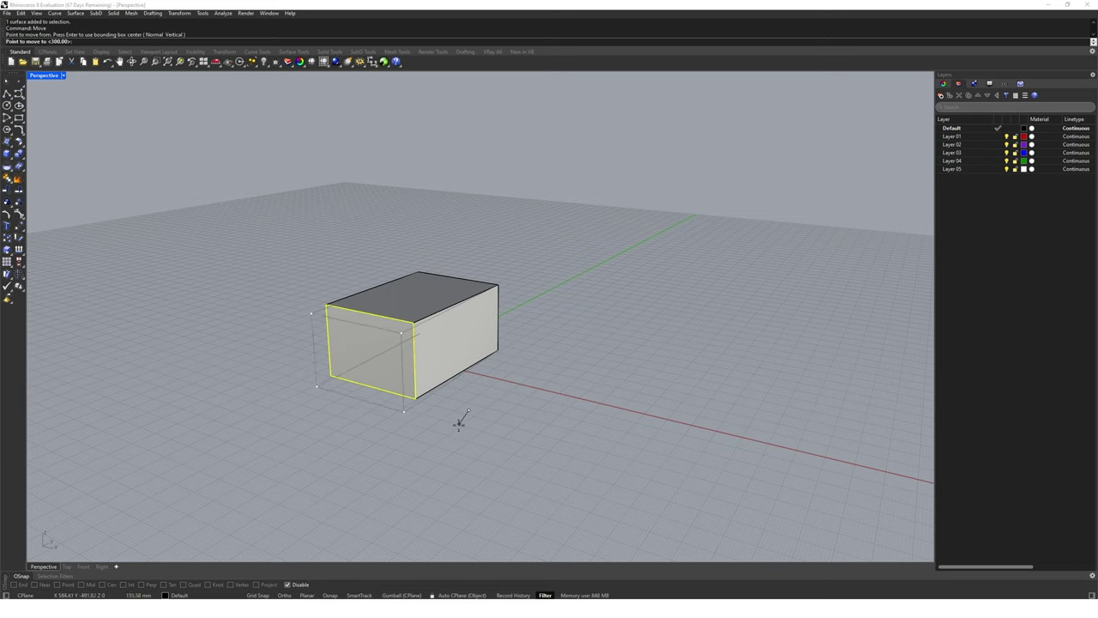
- Move the box's front face outward and rotate it slightly about a point on the ground plane
{"action": "left_click", "coordinate": [461, 447]}
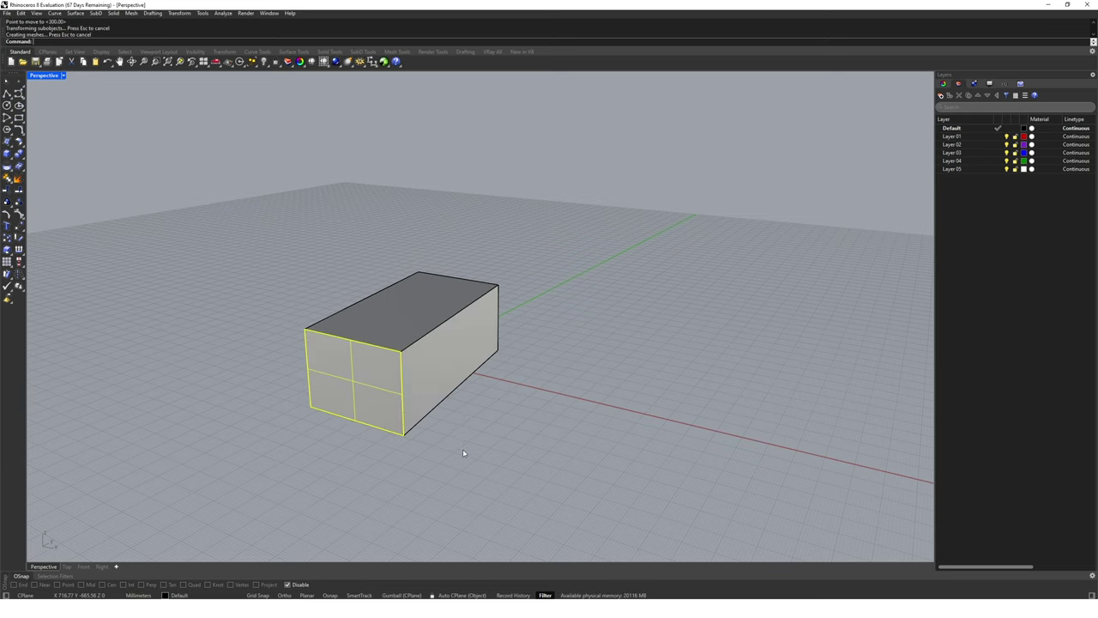
{"action": "type", "text": "Rotate"}
{"action": "key", "text": "Return"}
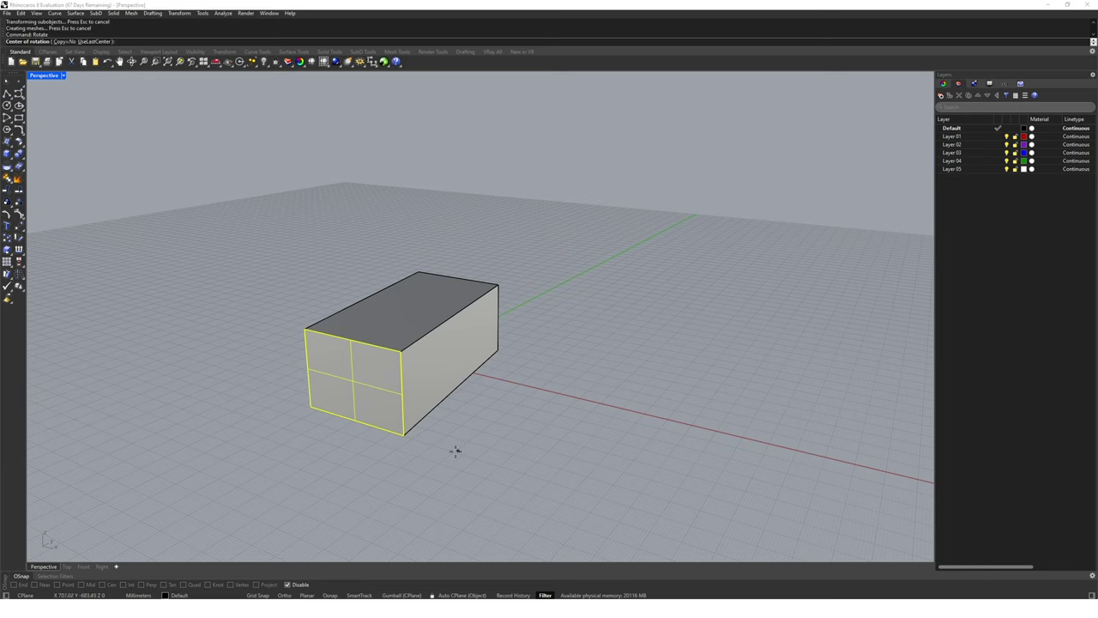
{"action": "left_click", "coordinate": [409, 448]}
{"action": "left_click", "coordinate": [477, 418]}
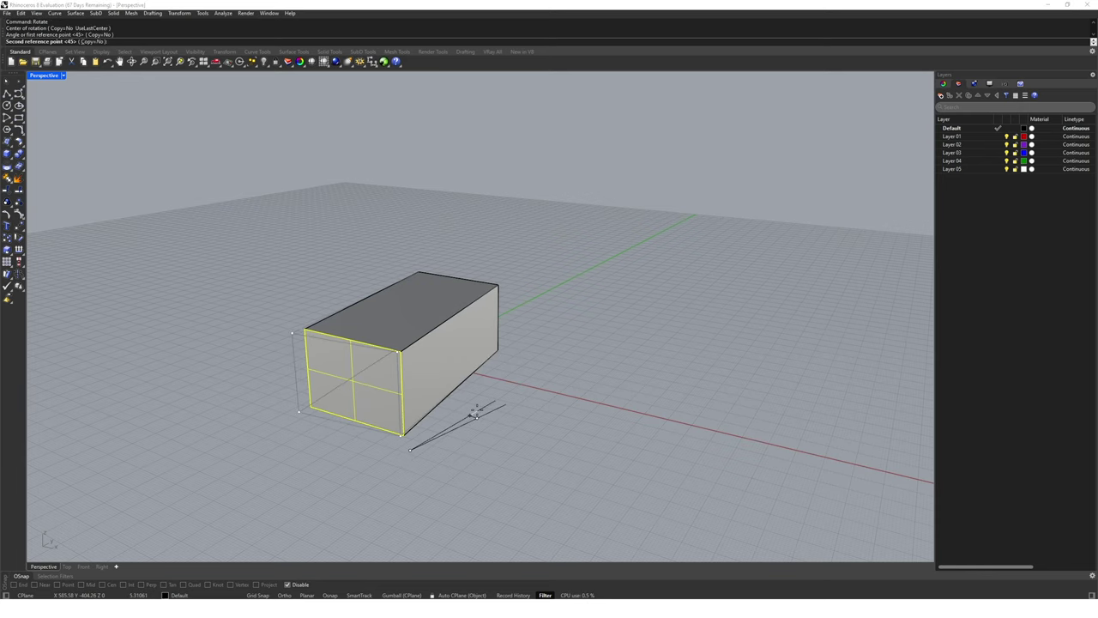
{"action": "left_click", "coordinate": [476, 404]}
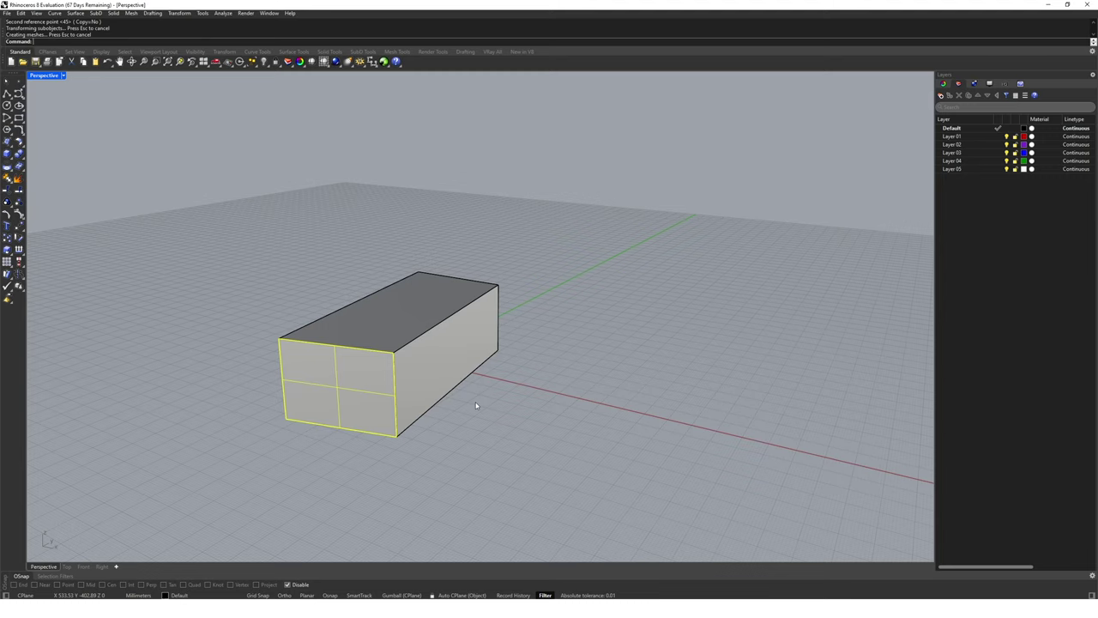
{"action": "key", "text": "Escape"}
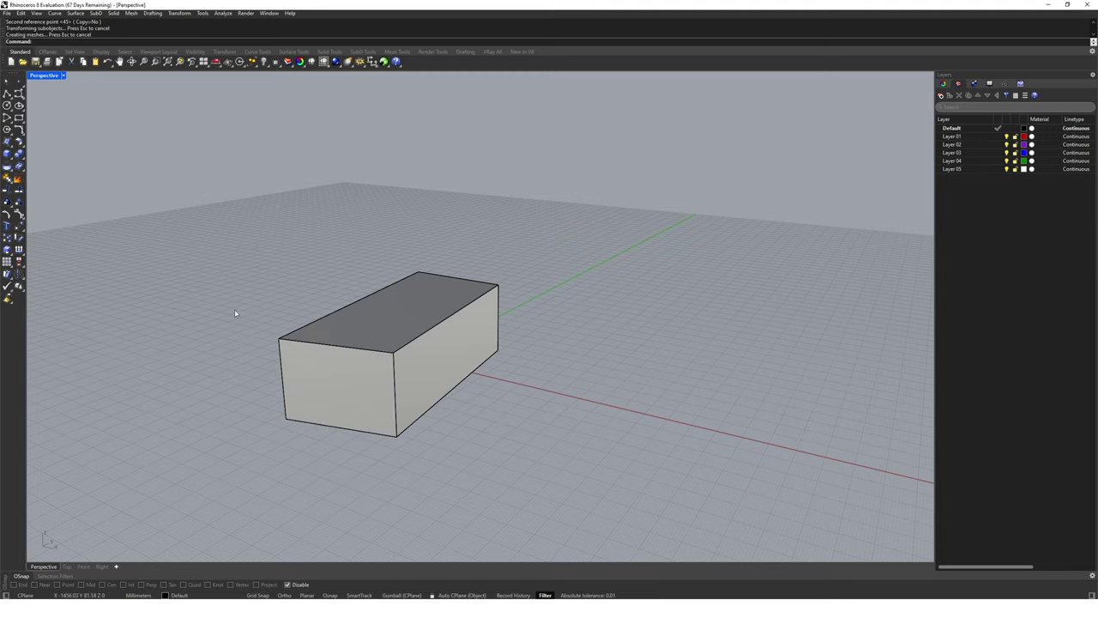
- Move the front face's upper-left vertex a short distance outward from the box
{"action": "left_click", "coordinate": [277, 340], "text": "ctrl+shift"}
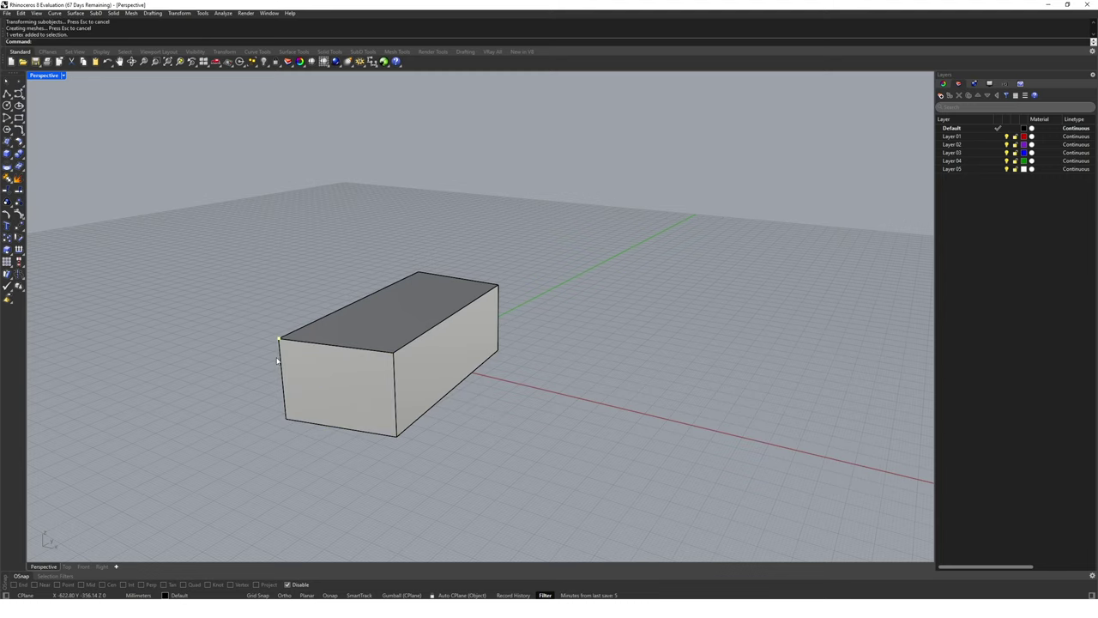
{"action": "type", "text": "Move"}
{"action": "key", "text": "Return"}
{"action": "left_click", "coordinate": [231, 409]}
{"action": "left_click", "coordinate": [216, 417]}
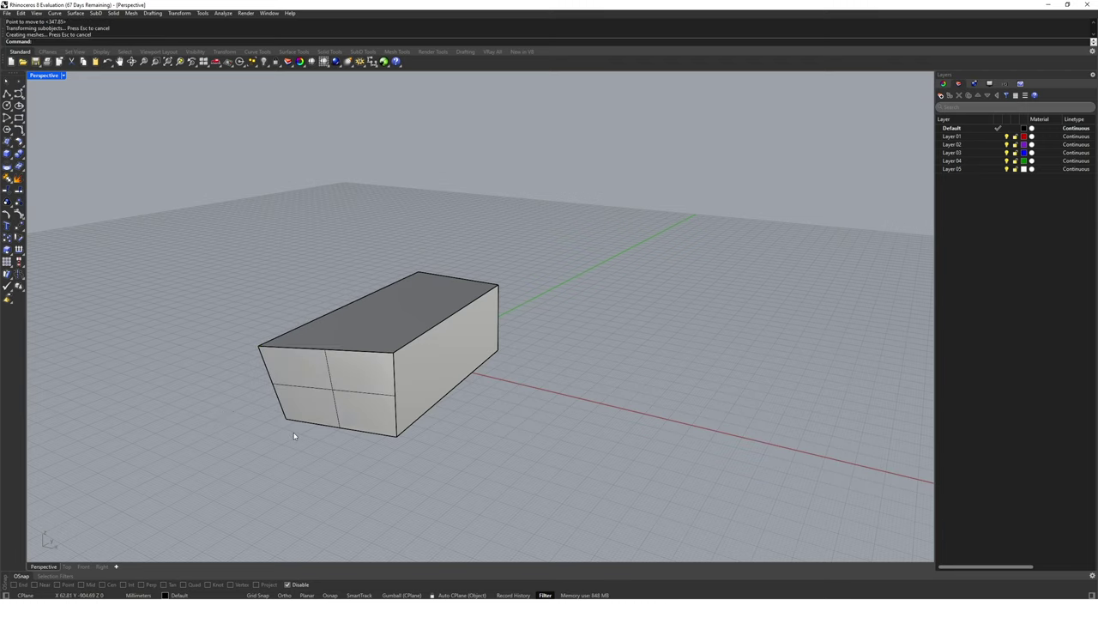
- Move the front face's slanted left edge farther outward from the box
{"action": "left_click", "coordinate": [278, 402]}
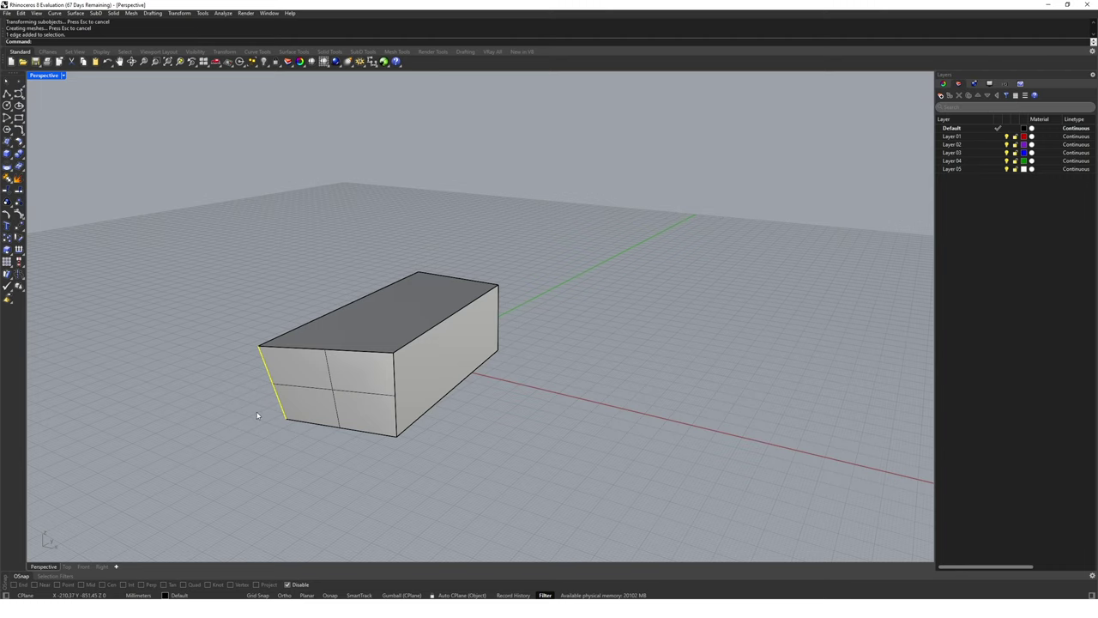
{"action": "key", "text": "Return"}
{"action": "left_click", "coordinate": [252, 414]}
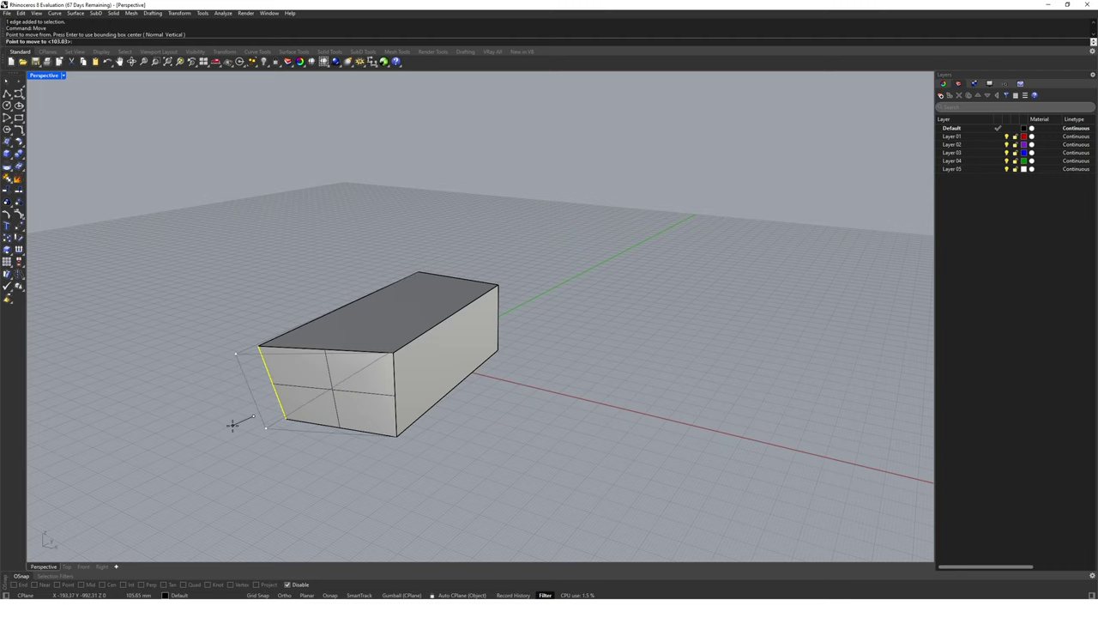
{"action": "left_click", "coordinate": [232, 428]}
{"action": "left_click", "coordinate": [222, 438]}
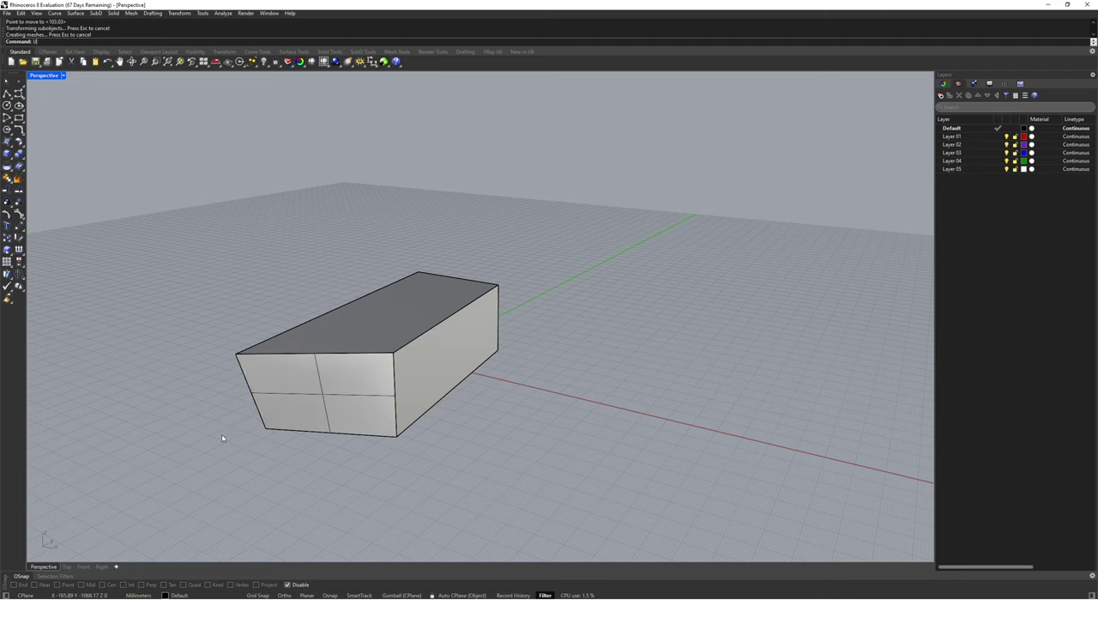
- Undo the edge, vertex and face edits back to the original rectangular box
{"action": "type", "text": "u"}
{"action": "key", "text": "Return"}
{"action": "type", "text": "u"}
{"action": "key", "text": "Return"}
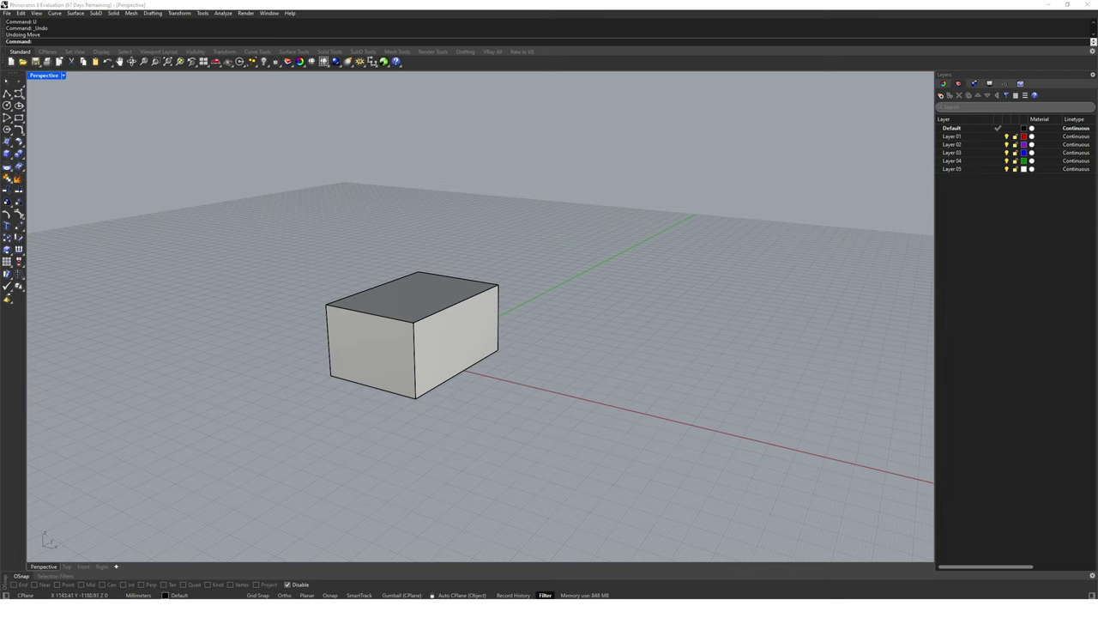
- Turn on Auto CPlane and align the construction plane to different box faces, ending on the long side face
{"action": "left_click", "coordinate": [463, 595]}
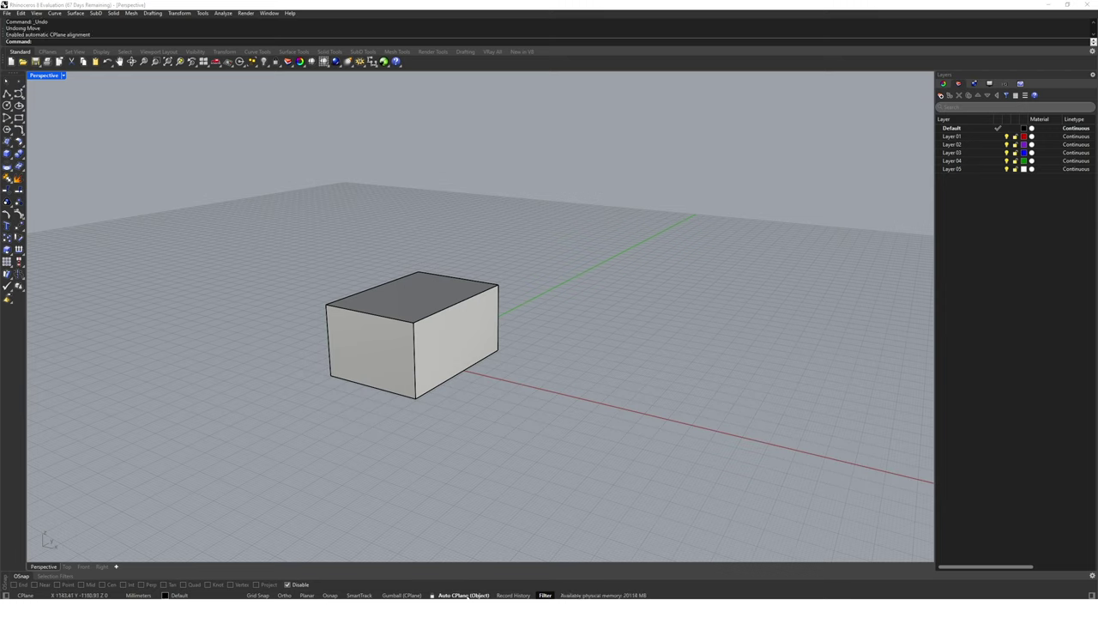
{"action": "left_click", "coordinate": [368, 358], "text": "ctrl+shift"}
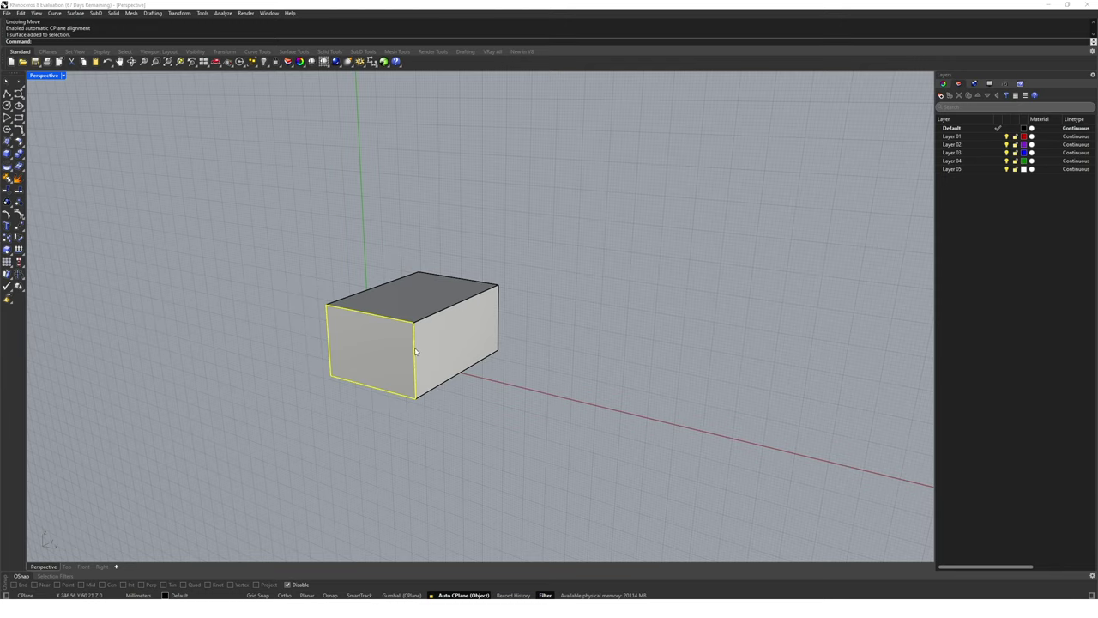
{"action": "right_click_drag", "start_coordinate": [374, 365], "coordinate": [346, 380]}
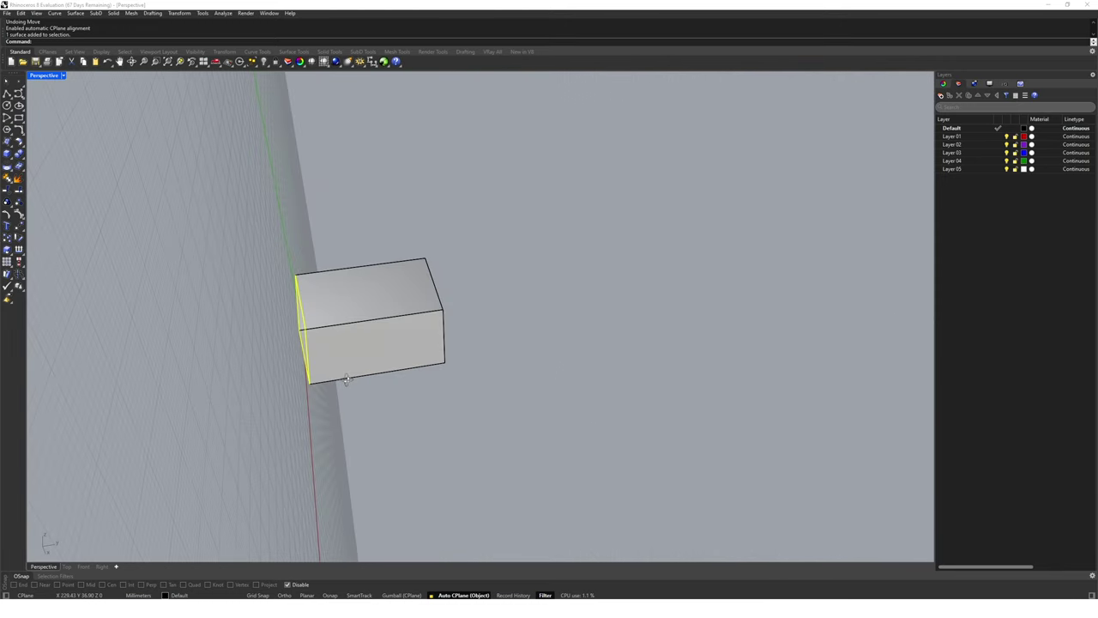
{"action": "left_click", "coordinate": [373, 298], "text": "ctrl+shift"}
{"action": "right_click_drag", "start_coordinate": [372, 301], "coordinate": [508, 390]}
{"action": "key", "text": "Escape"}
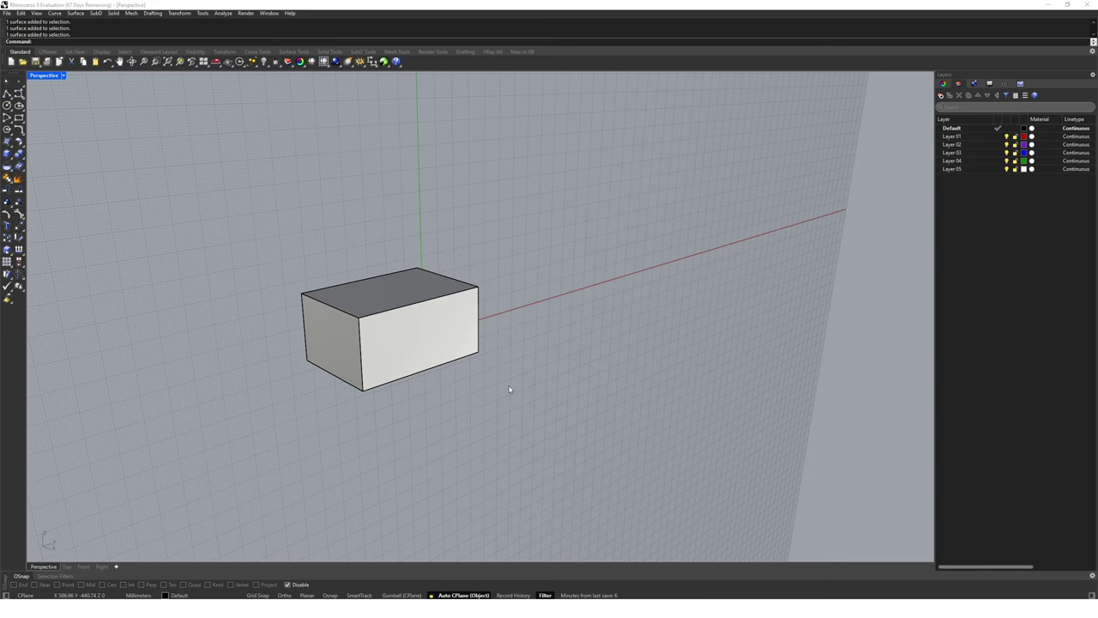
- Draw a nine-point open polyline around the box on the construction plane aligned to its long side
{"action": "type", "text": "lyline"}
{"action": "key", "text": "Return"}
{"action": "left_click", "coordinate": [542, 326]}
{"action": "left_click", "coordinate": [567, 255]}
{"action": "left_click", "coordinate": [455, 201]}
{"action": "left_click", "coordinate": [395, 204]}
{"action": "left_click", "coordinate": [284, 260]}
{"action": "left_click", "coordinate": [257, 363]}
{"action": "left_click", "coordinate": [309, 438]}
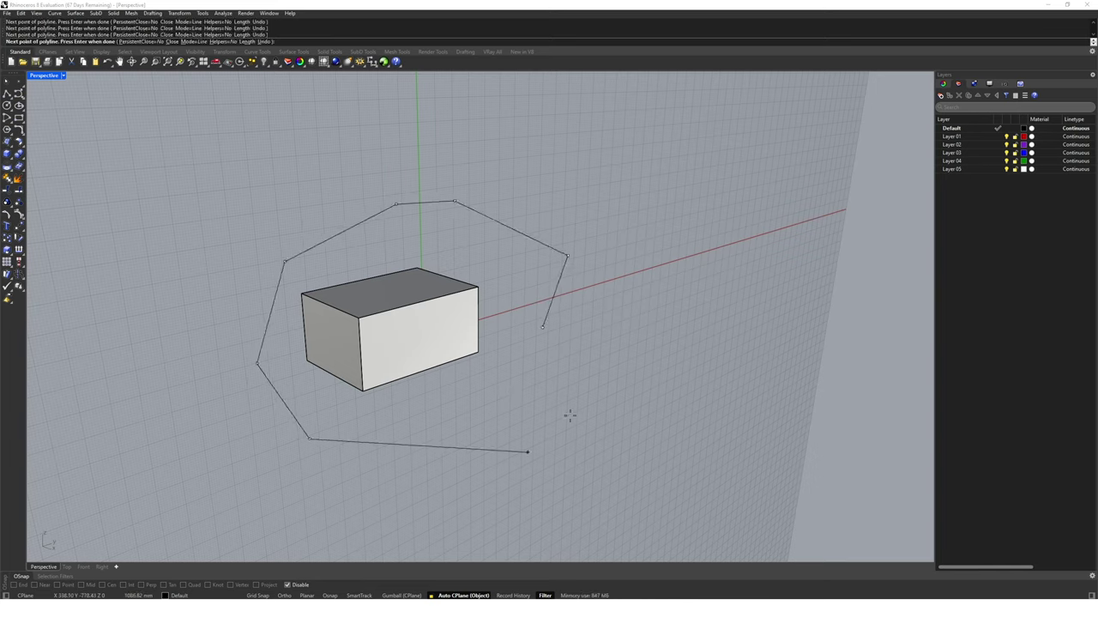
{"action": "left_click", "coordinate": [566, 446]}
{"action": "left_click", "coordinate": [543, 330]}
{"action": "key", "text": "Return"}
{"action": "right_click_drag", "start_coordinate": [563, 368], "coordinate": [542, 386]}
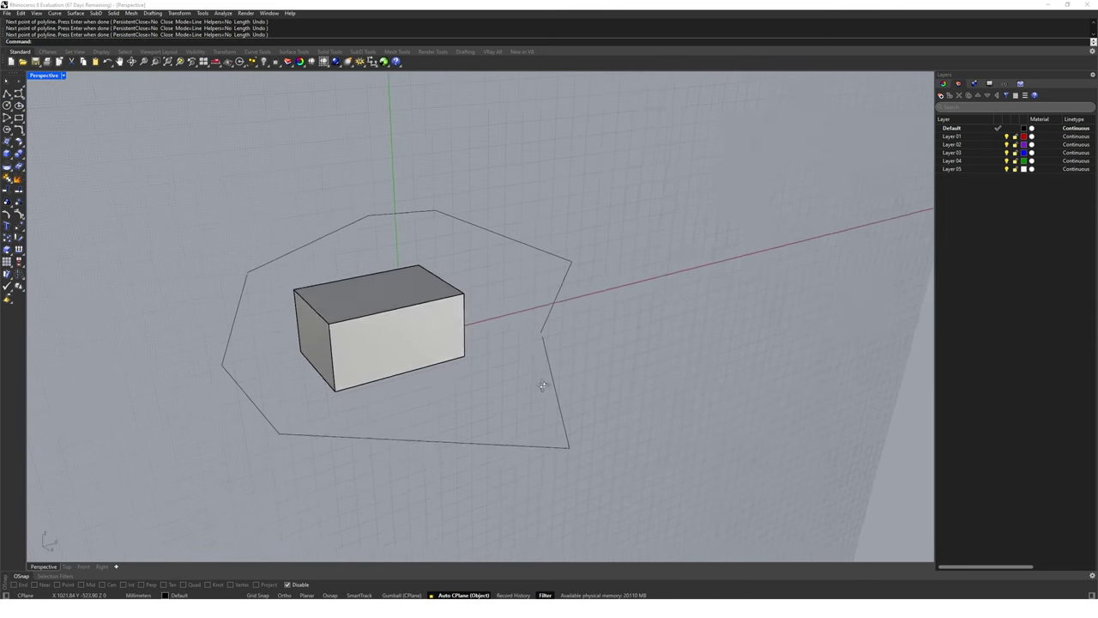
- Turn off Auto CPlane and delete the polyline around the box
{"action": "left_click", "coordinate": [463, 595]}
{"action": "left_click", "coordinate": [461, 448]}
{"action": "right_click_drag", "start_coordinate": [464, 447], "coordinate": [532, 428]}
{"action": "key", "text": "Delete"}
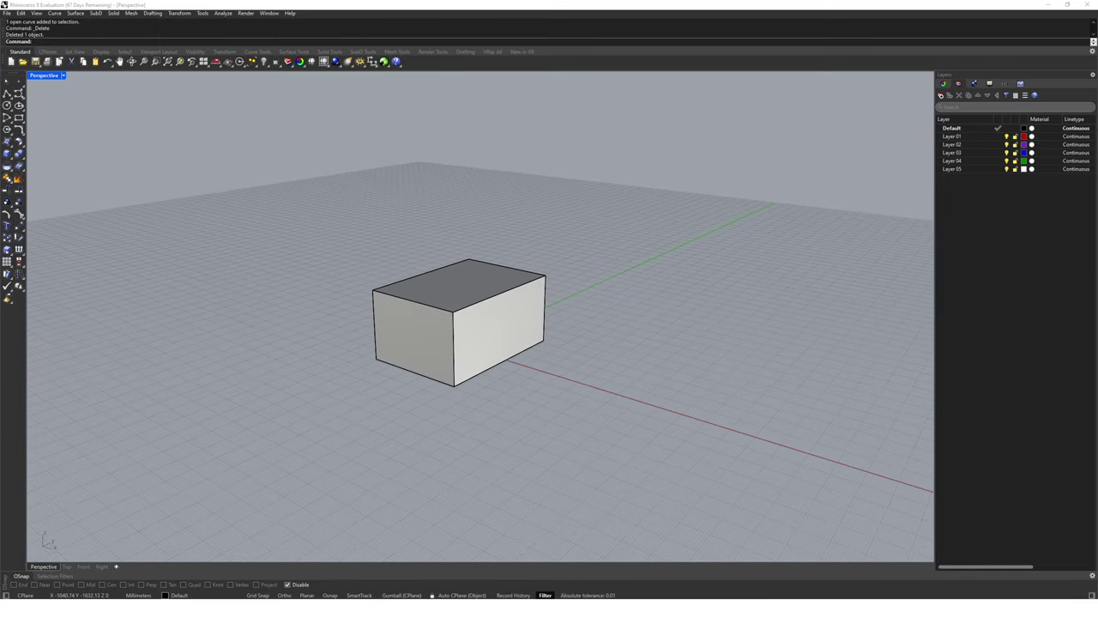
- Array the box 5 in X, 4 in Y and 1 in Z, spaced about 1040 mm in X and 1360 mm in Y
{"action": "left_click", "coordinate": [477, 333]}
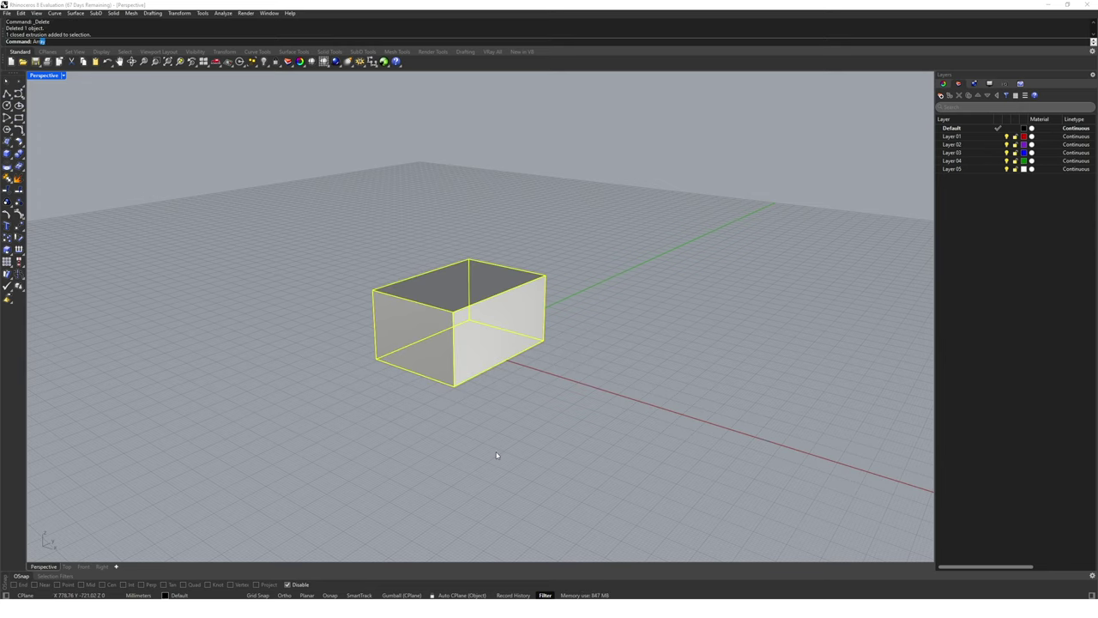
{"action": "type", "text": "Arra"}
{"action": "key", "text": "Return"}
{"action": "key", "text": "Return"}
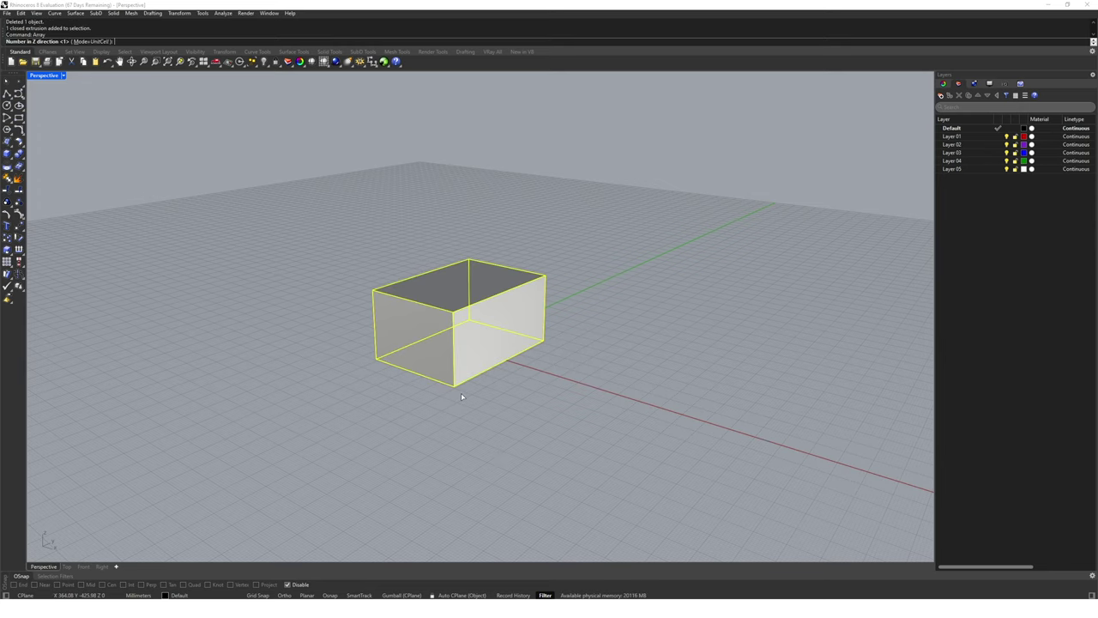
{"action": "key", "text": "Return"}
{"action": "right_click_drag", "start_coordinate": [363, 385], "coordinate": [484, 433]}
{"action": "left_click", "coordinate": [448, 434]}
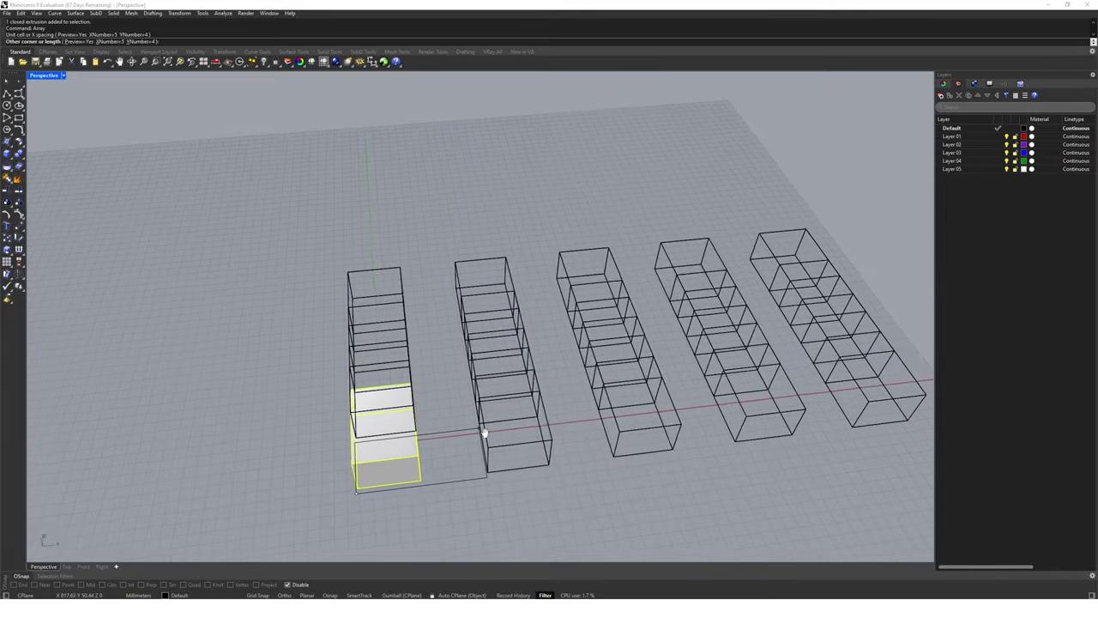
{"action": "scroll", "coordinate": [483, 434], "scroll_direction": "down", "scroll_amount": 5}
{"action": "left_click", "coordinate": [468, 378]}
{"action": "right_click_drag", "start_coordinate": [468, 378], "coordinate": [506, 390]}
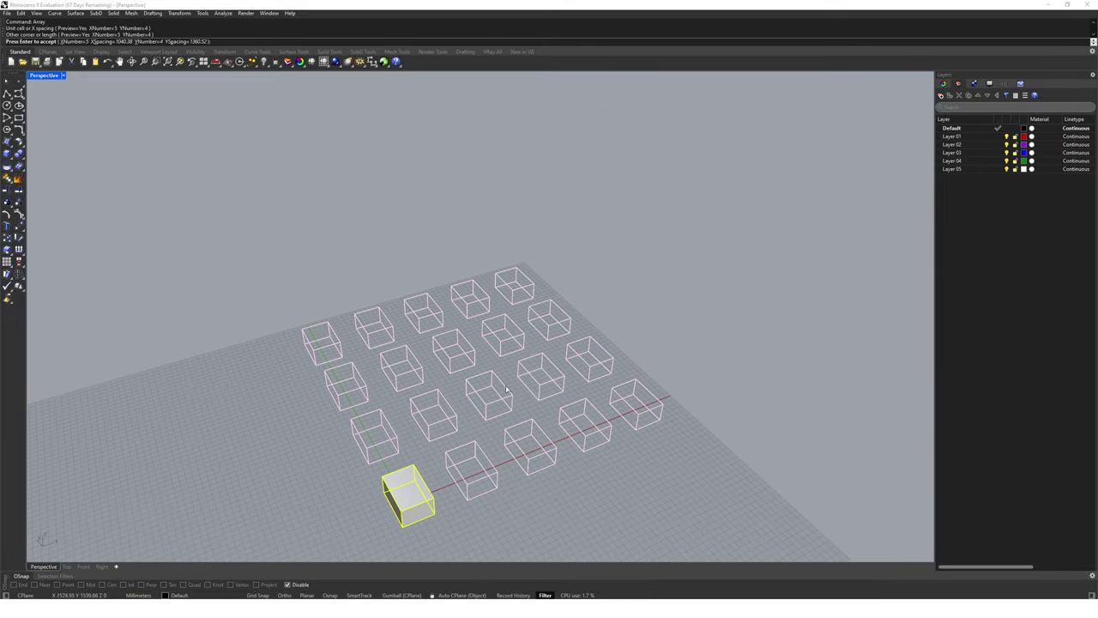
{"action": "key", "text": "Return"}
{"action": "key", "text": "Escape"}
- Select one box inside the array and zoom the view to that selection
{"action": "left_click", "coordinate": [511, 339]}
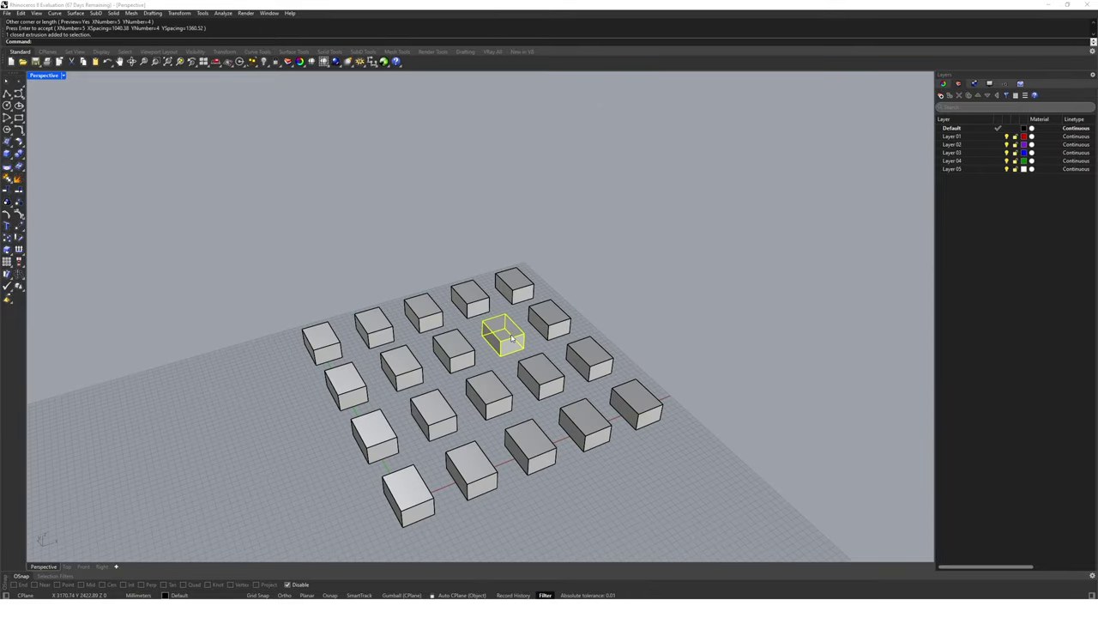
{"action": "type", "text": "z"}
{"action": "key", "text": "Return"}
{"action": "type", "text": "s"}
{"action": "key", "text": "Return"}
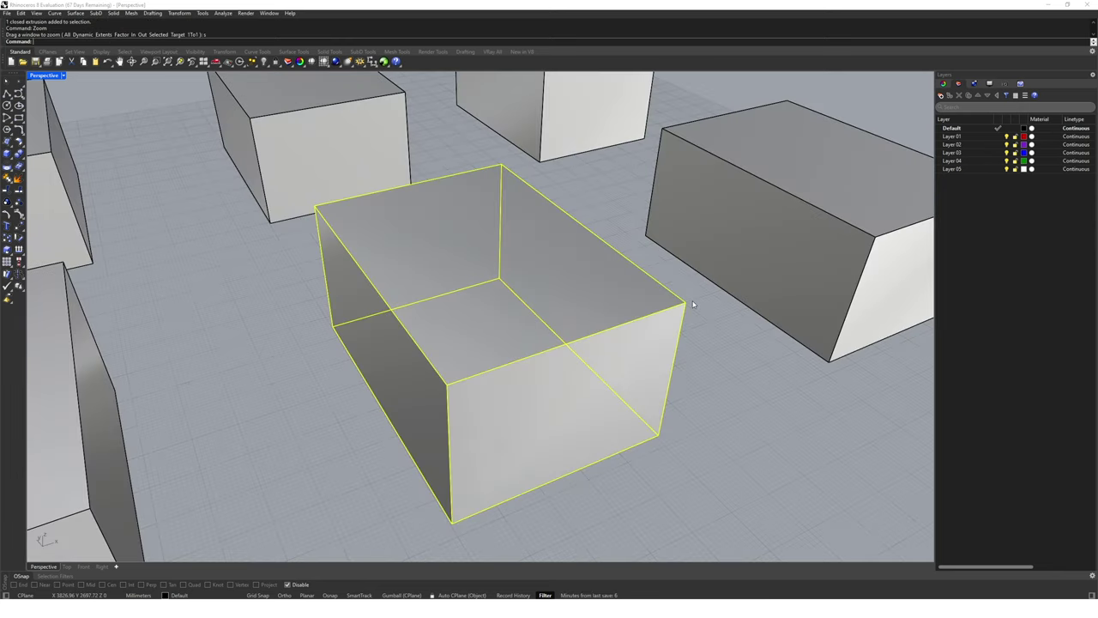
{"action": "mouse_move", "coordinate": [515, 380]}
{"action": "right_mouse_down"}
{"action": "mouse_move", "coordinate": [491, 387]}
{"action": "mouse_move", "coordinate": [511, 378]}
{"action": "right_mouse_up"}
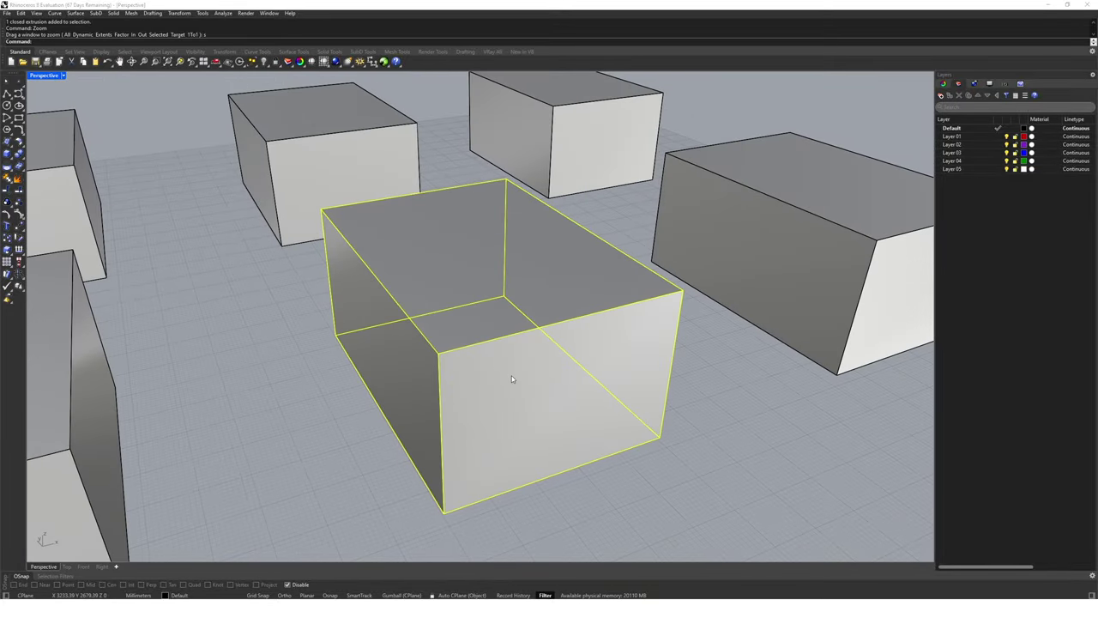
- Zoom to the extents of the whole array and clear the selection
{"action": "key", "text": "Return"}
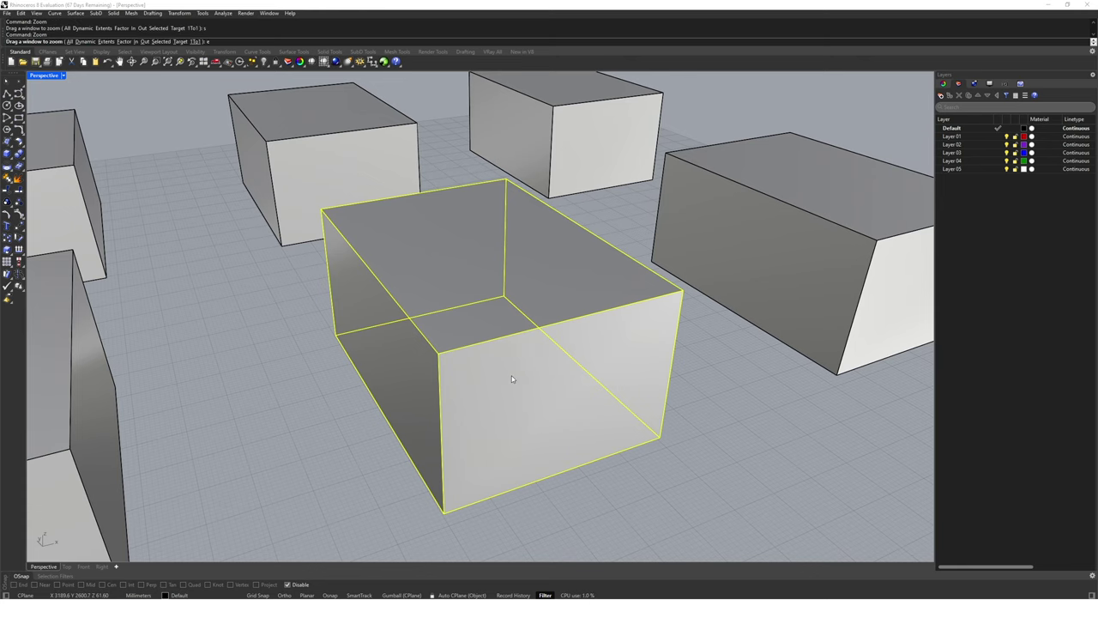
{"action": "key", "text": "Return"}
{"action": "key", "text": "Escape"}
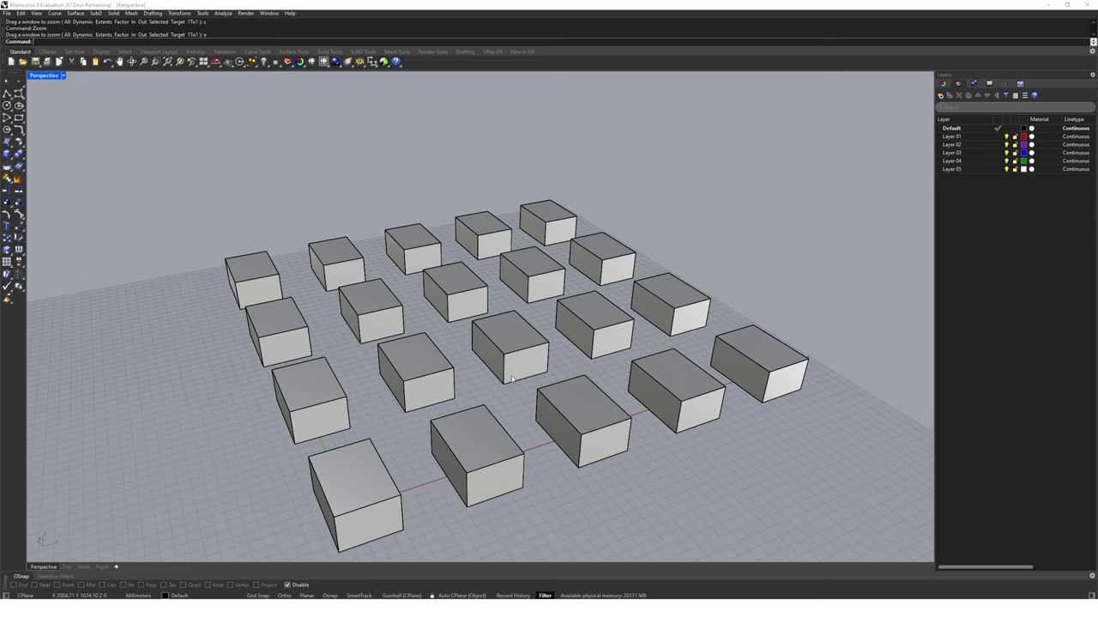
- Start a new file from the Large Objects - Millimeters template without saving the current model
{"action": "left_click", "coordinate": [11, 61]}
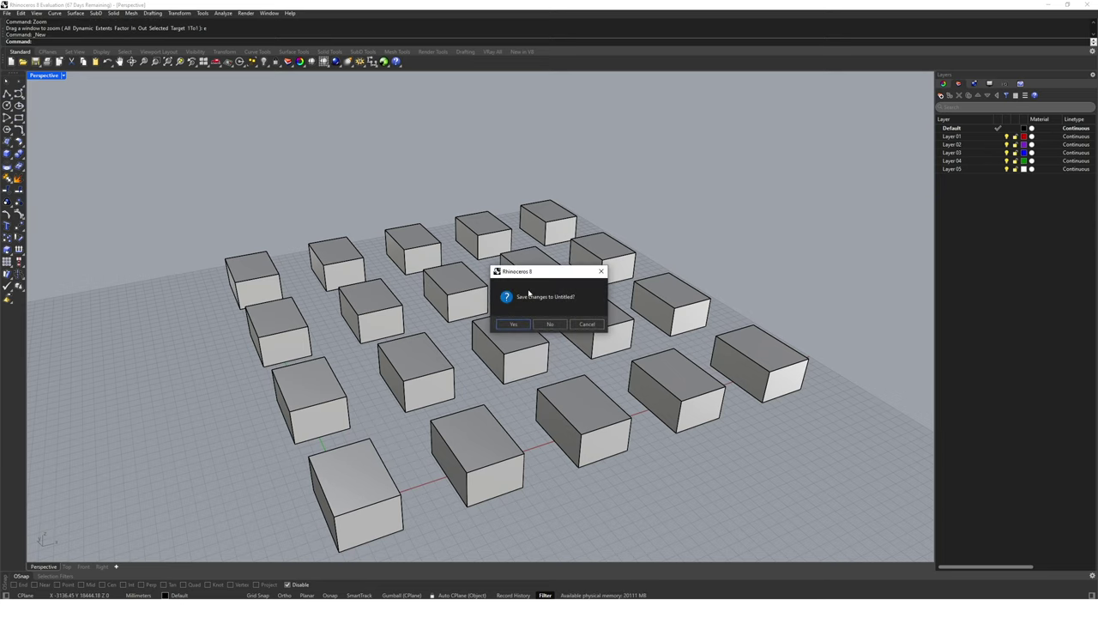
{"action": "left_click", "coordinate": [549, 323]}
{"action": "left_click", "coordinate": [172, 135]}
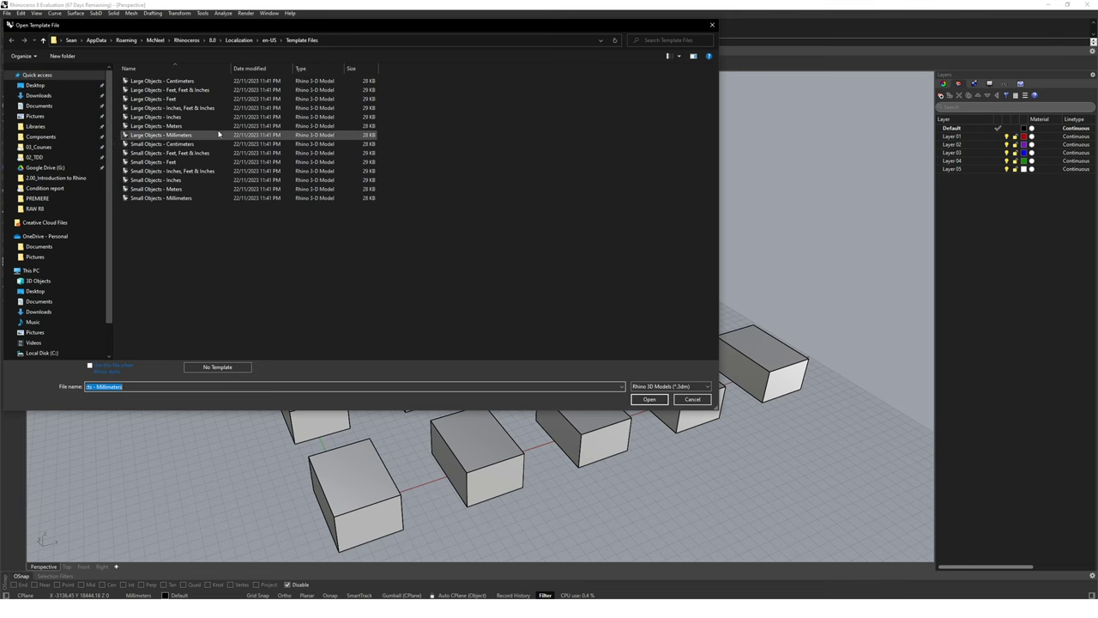
{"action": "left_click", "coordinate": [649, 399]}
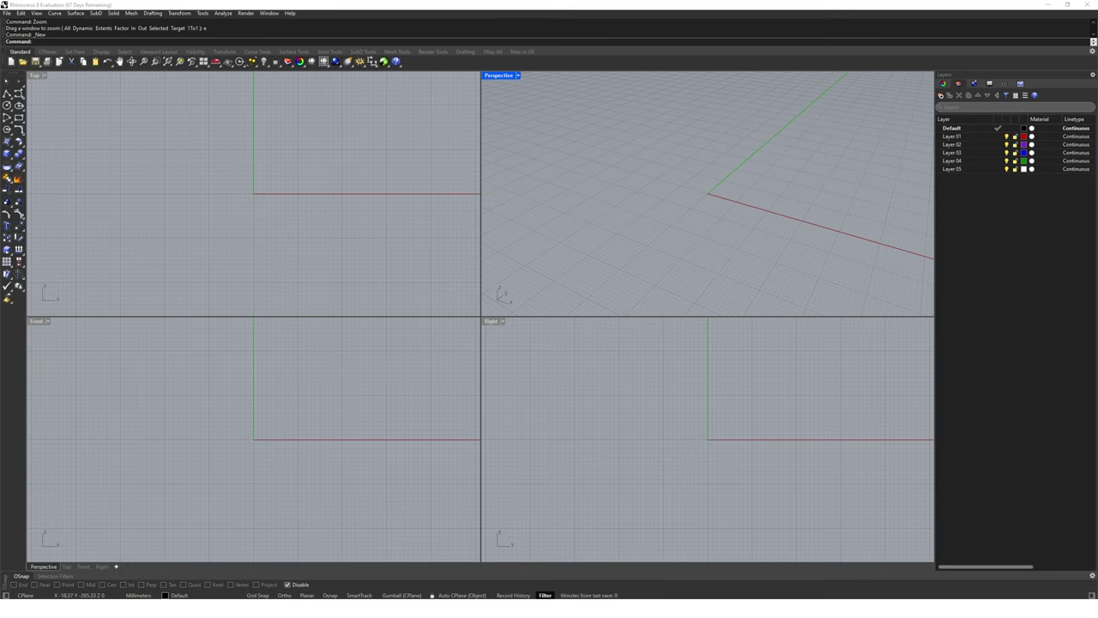
- Draw a solid box over the origin in the Perspective viewport, longer in Y than in X
{"action": "type", "text": "x"}
{"action": "key", "text": "Return"}
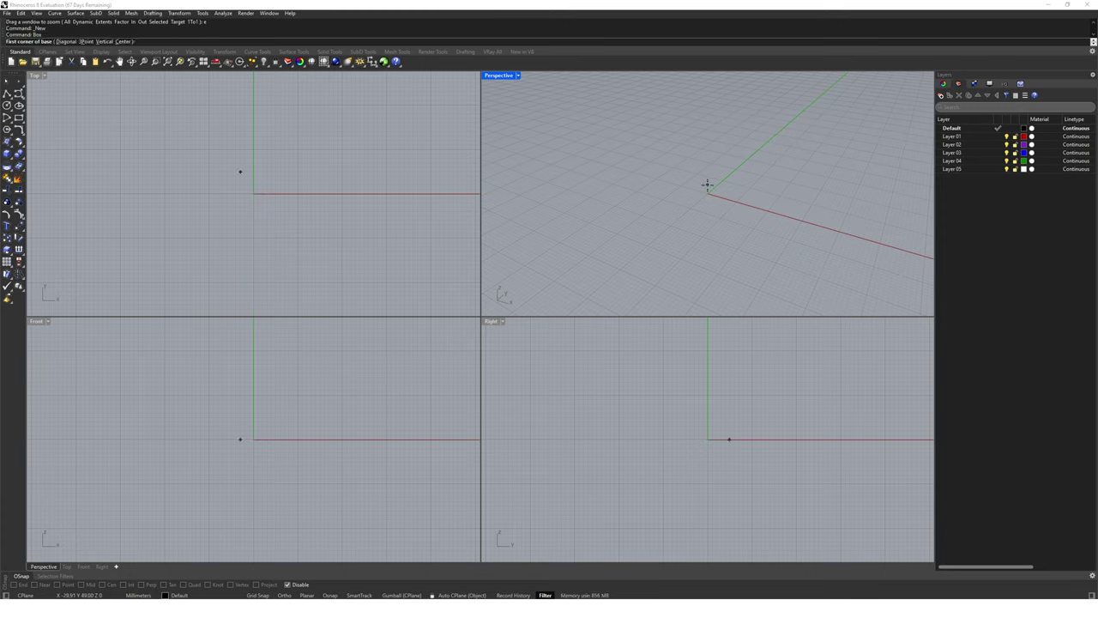
{"action": "left_click", "coordinate": [605, 219]}
{"action": "left_click", "coordinate": [821, 160]}
{"action": "left_click", "coordinate": [638, 112]}
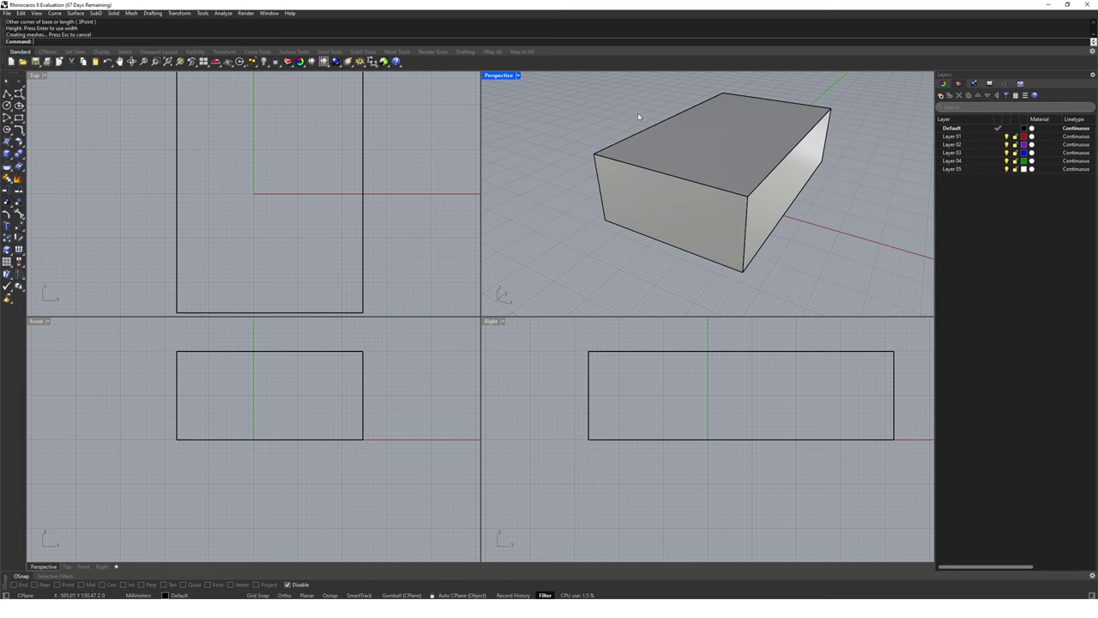
- Maximize the Perspective viewport, enable the Gumball and select the box
{"action": "double_click", "coordinate": [504, 77]}
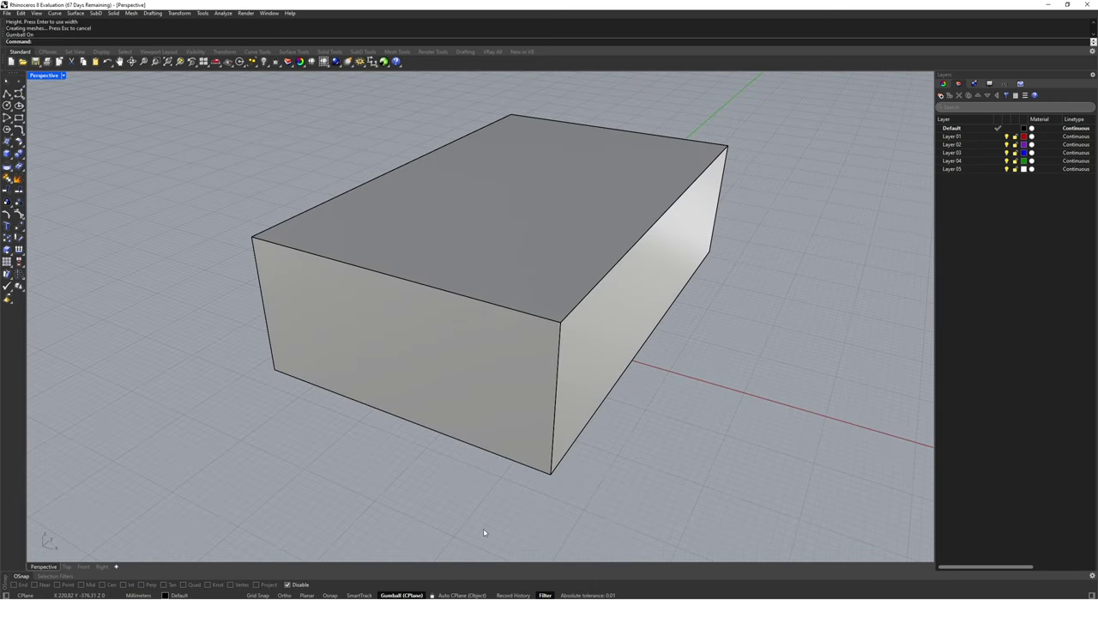
{"action": "left_click", "coordinate": [501, 394]}
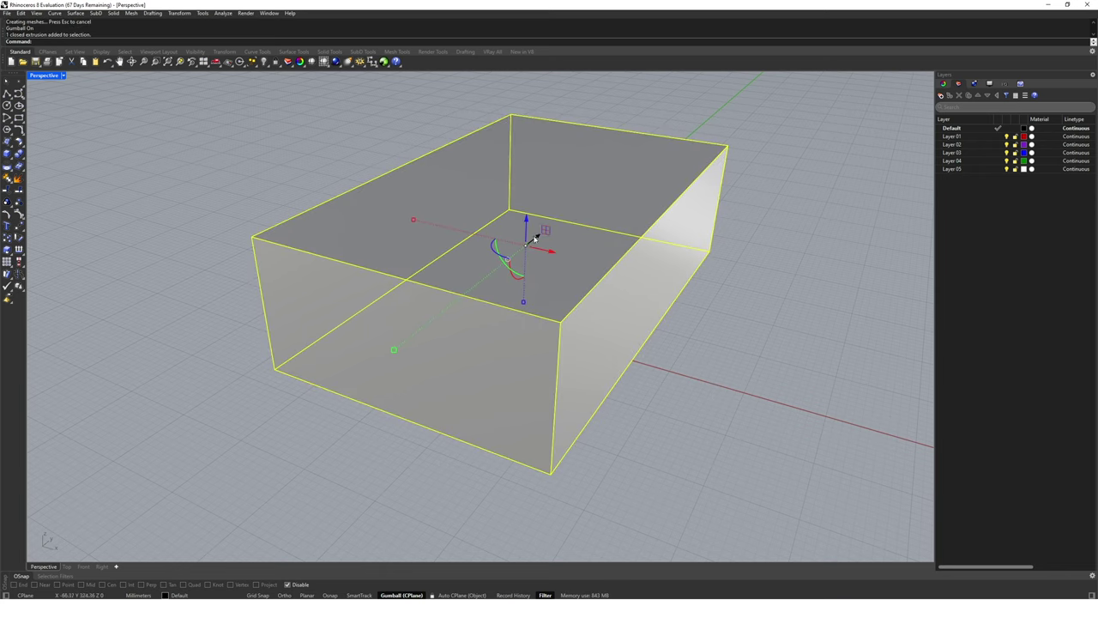
{"action": "right_click_drag", "start_coordinate": [730, 338], "coordinate": [710, 348]}
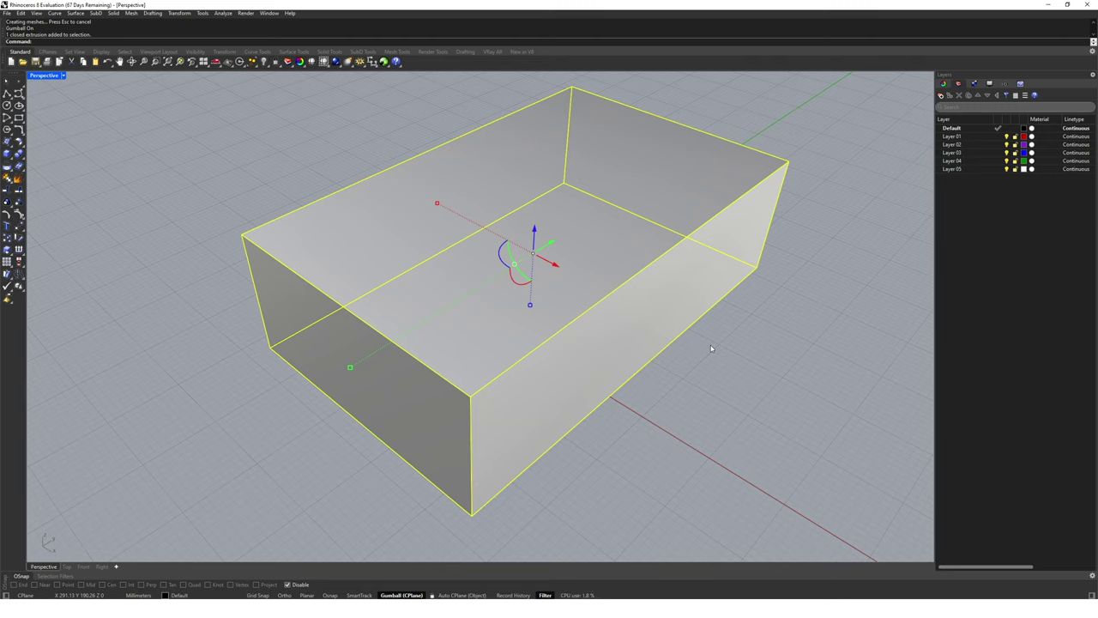
- Try moving the box freely with the Gumball arrows and undo the move
{"action": "left_click_drag", "start_coordinate": [555, 265], "coordinate": [588, 269]}
{"action": "scroll", "coordinate": [558, 298], "scroll_direction": "down", "scroll_amount": 3}
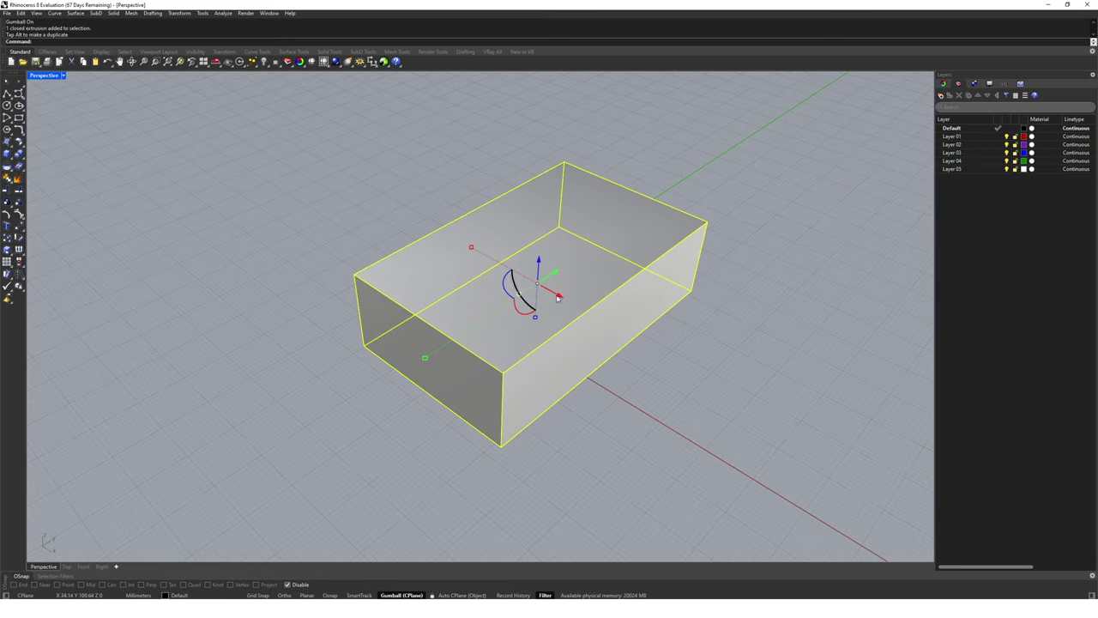
{"action": "right_click_drag", "start_coordinate": [557, 298], "coordinate": [499, 328], "text": "shift"}
{"action": "left_click_drag", "start_coordinate": [498, 329], "coordinate": [491, 291]}
{"action": "type", "text": "u"}
{"action": "key", "text": "Return"}
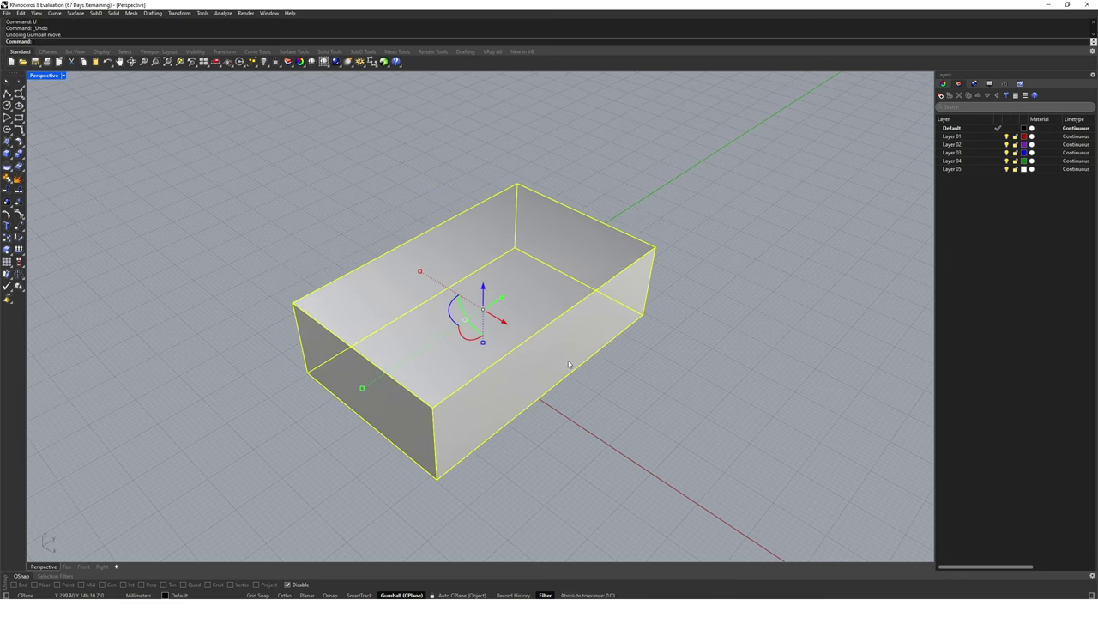
- Move the box exactly 20 mm along the X axis using the Gumball
{"action": "left_click", "coordinate": [507, 322]}
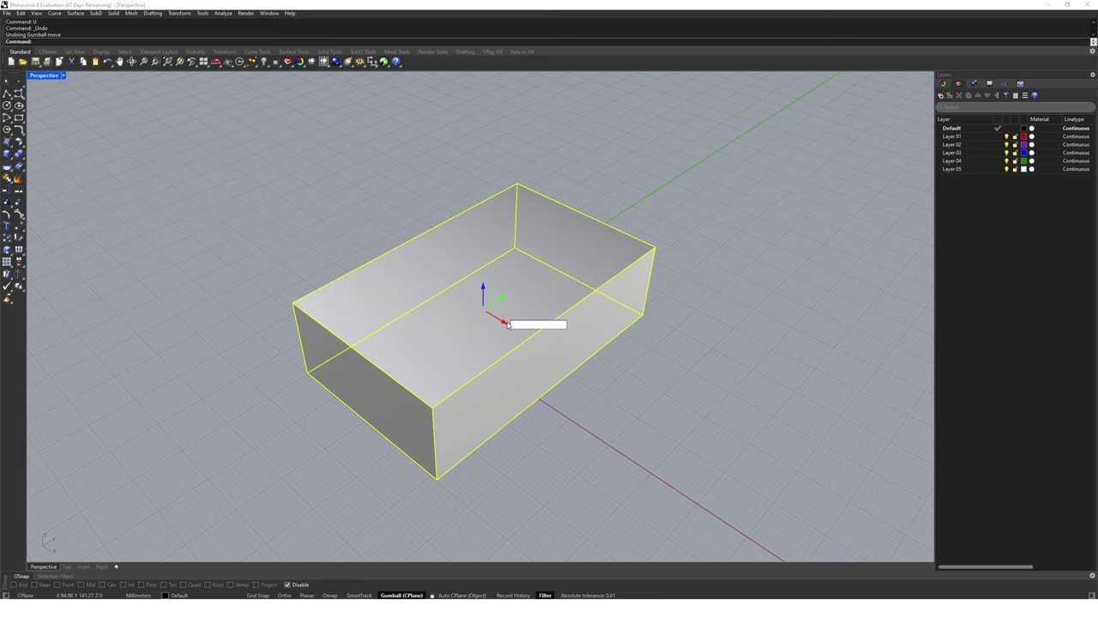
{"action": "type", "text": "20"}
{"action": "key", "text": "Return"}
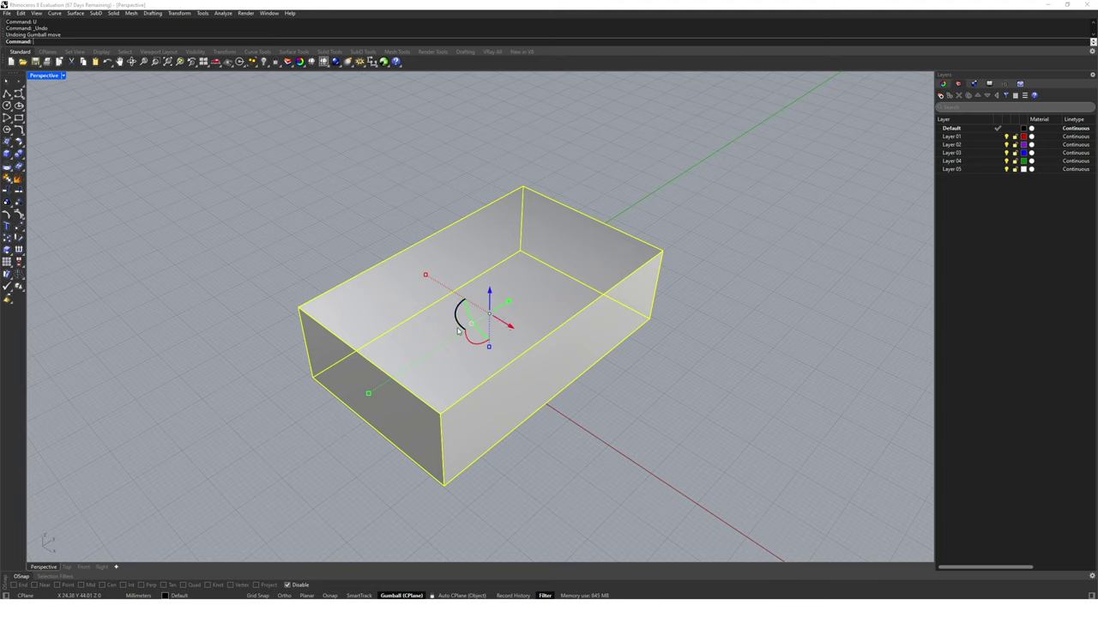
- Try rotating the box freely about the vertical axis with the Gumball and undo the rotation
{"action": "left_click_drag", "start_coordinate": [458, 310], "coordinate": [469, 345]}
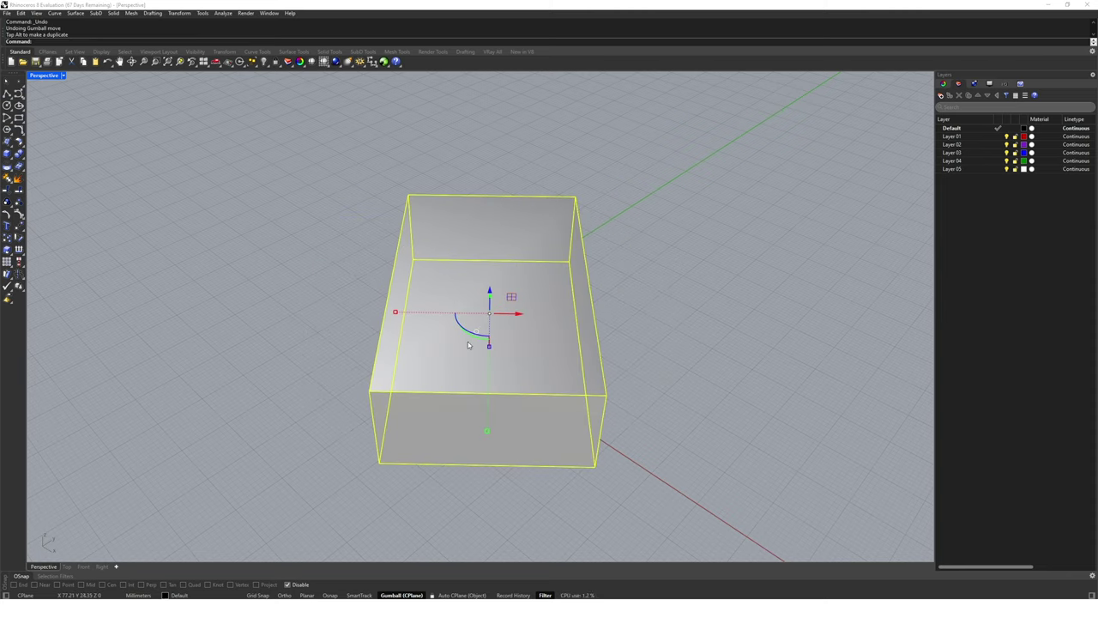
{"action": "type", "text": "u"}
{"action": "key", "text": "Return"}
- Rotate the box exactly 90 degrees about the vertical axis with the Gumball
{"action": "left_click", "coordinate": [457, 316]}
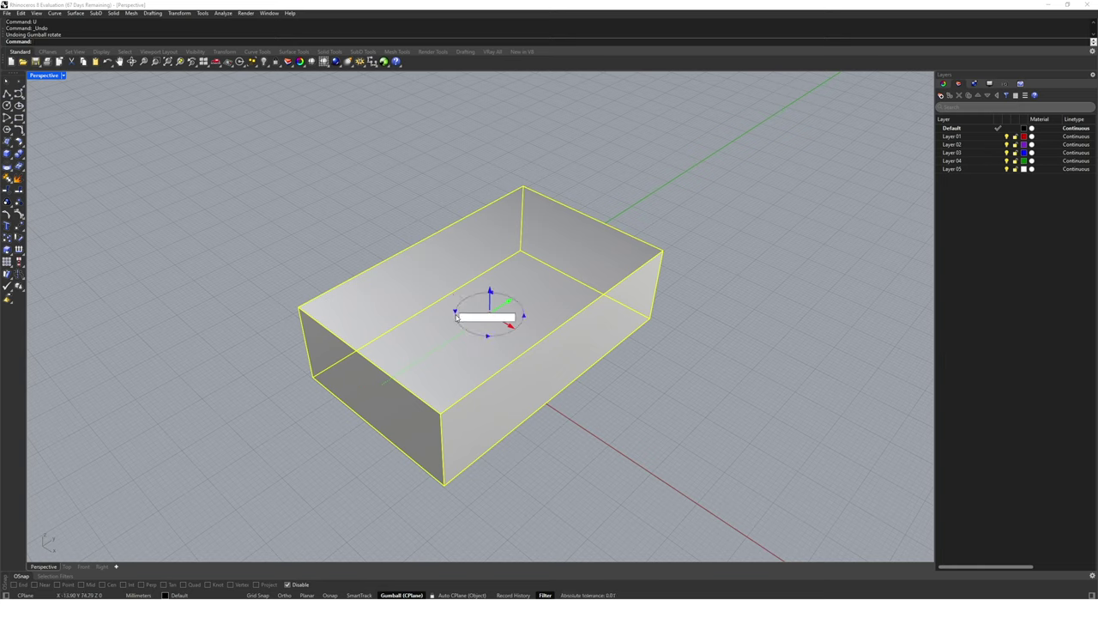
{"action": "type", "text": "90"}
{"action": "key", "text": "Return"}
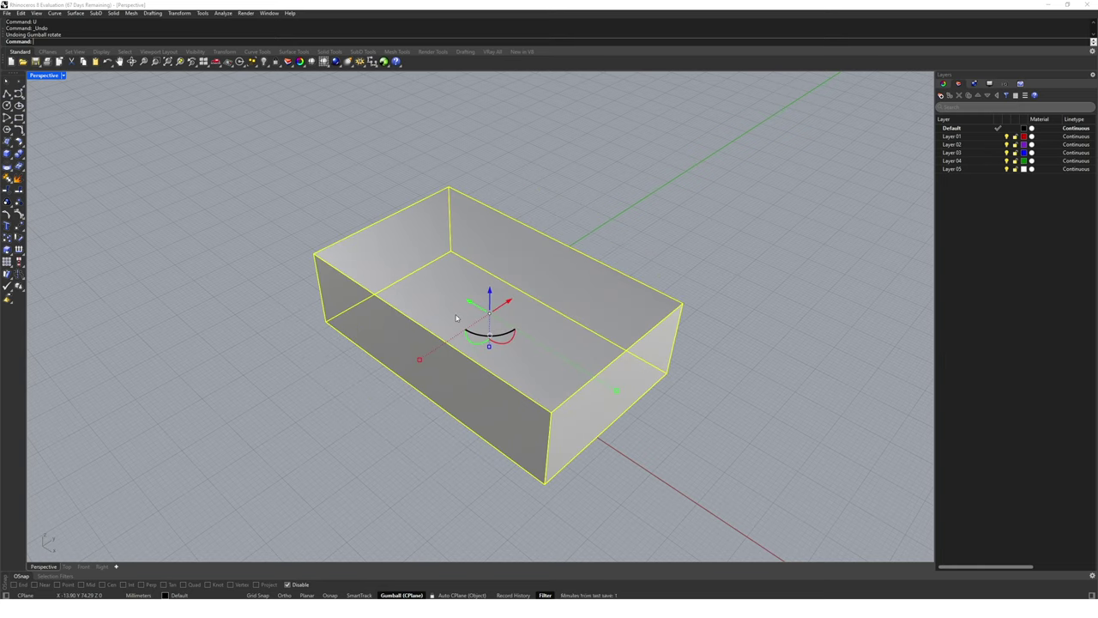
- Scale the box freely along each Gumball axis, and shrink it uniformly in all three directions
{"action": "right_click_drag", "start_coordinate": [553, 379], "coordinate": [547, 385]}
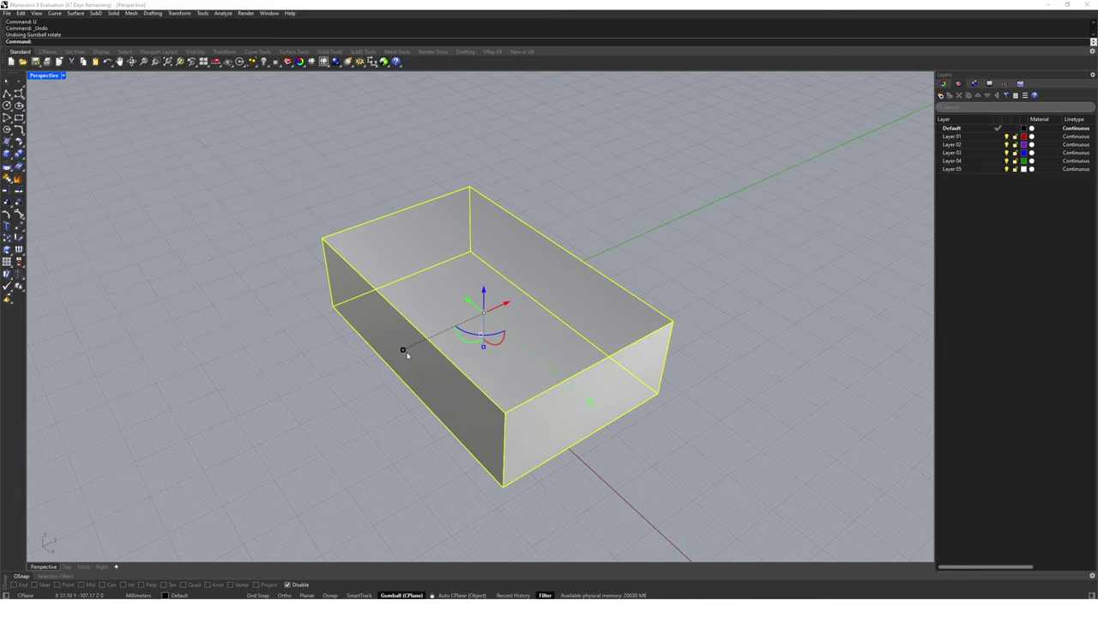
{"action": "left_click_drag", "start_coordinate": [402, 349], "coordinate": [407, 374]}
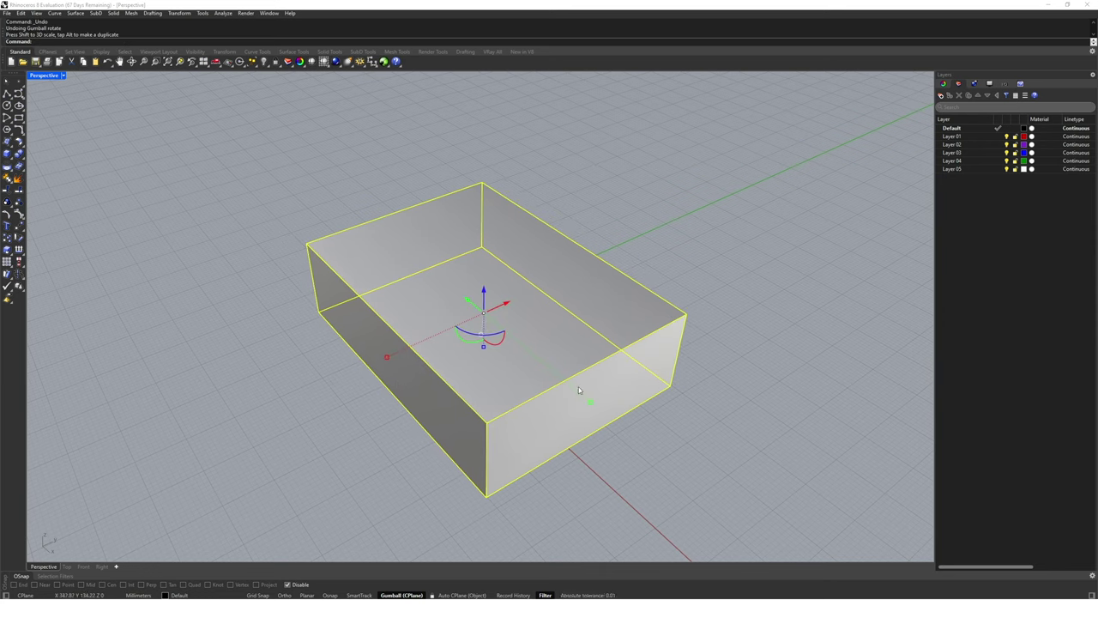
{"action": "left_click_drag", "start_coordinate": [579, 387], "coordinate": [589, 397]}
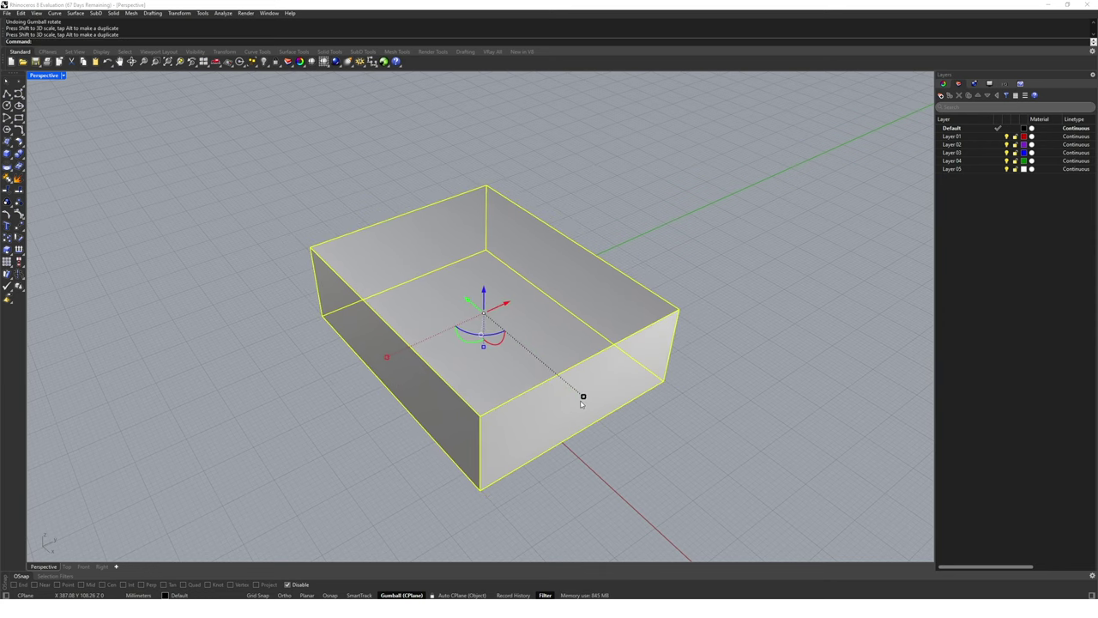
{"action": "left_click_drag", "start_coordinate": [483, 313], "coordinate": [482, 347]}
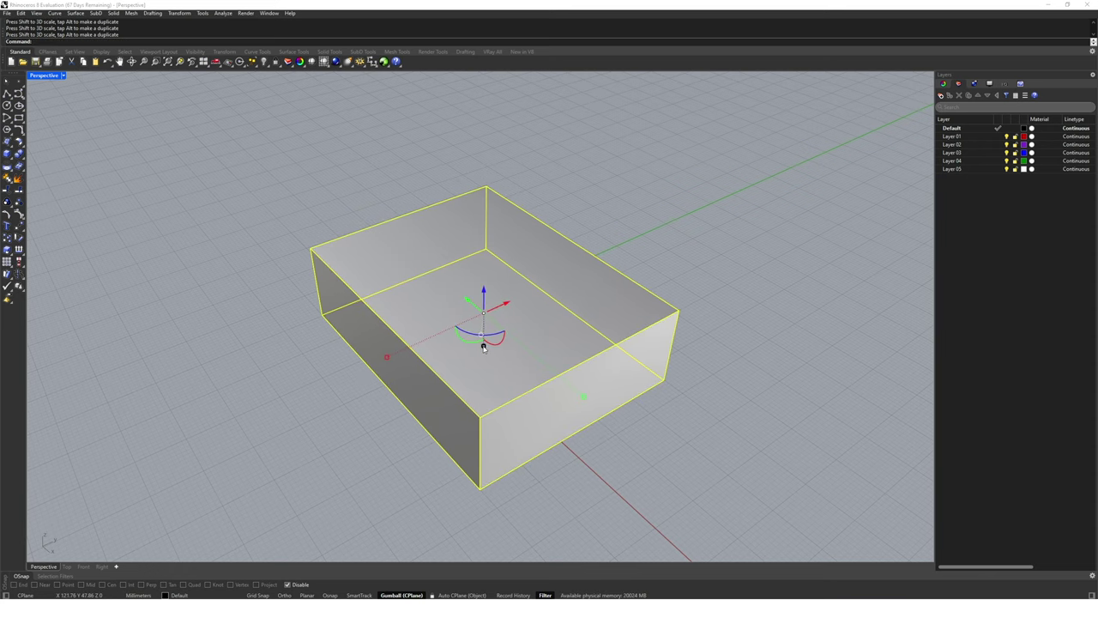
{"action": "left_click_drag", "start_coordinate": [386, 358], "coordinate": [431, 395], "text": "shift"}
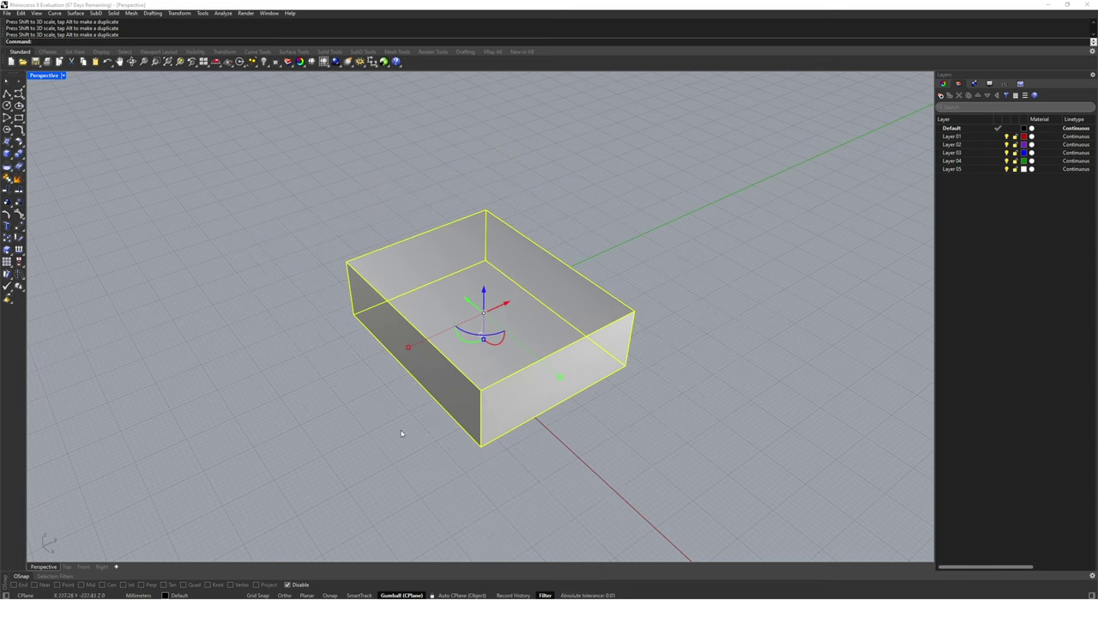
{"action": "right_click", "coordinate": [396, 594]}
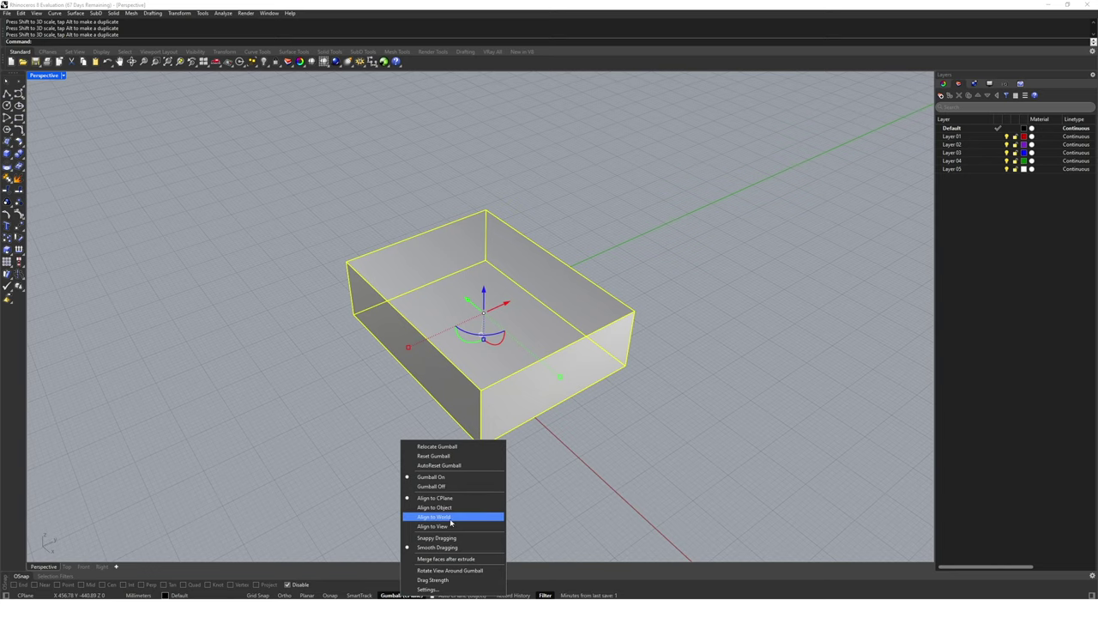
{"action": "right_click_drag", "start_coordinate": [514, 504], "coordinate": [532, 400]}
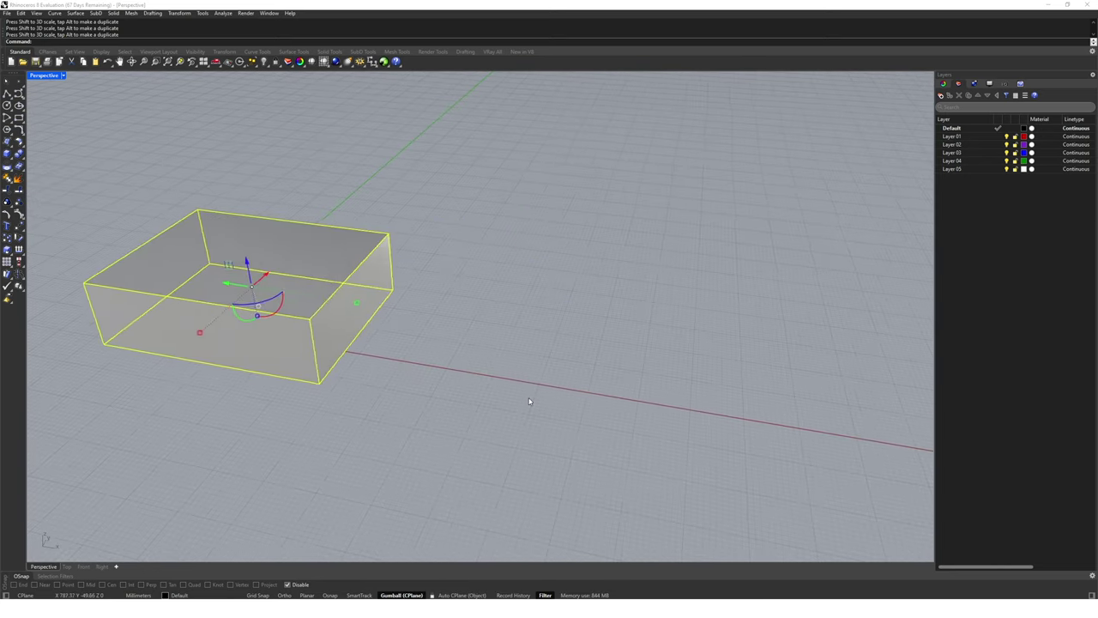
- Draw a rectangular plane surface across the X axis beside the box and select it
{"action": "key", "text": "Escape"}
{"action": "type", "text": "Plane"}
{"action": "key", "text": "Return"}
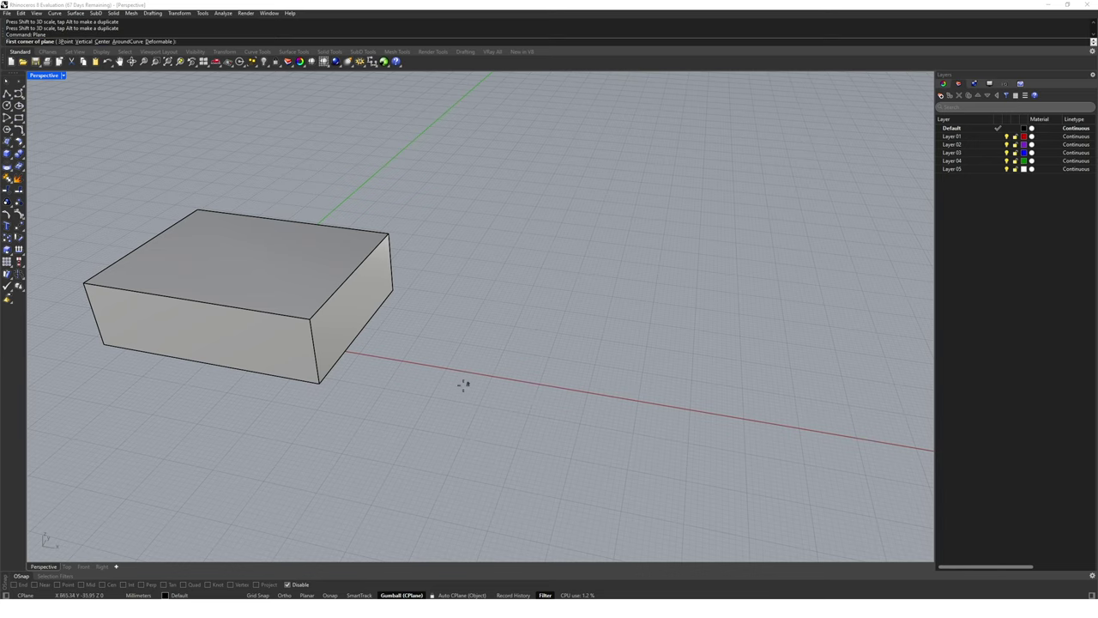
{"action": "left_click", "coordinate": [460, 386]}
{"action": "left_click", "coordinate": [677, 314]}
{"action": "left_click", "coordinate": [616, 360]}
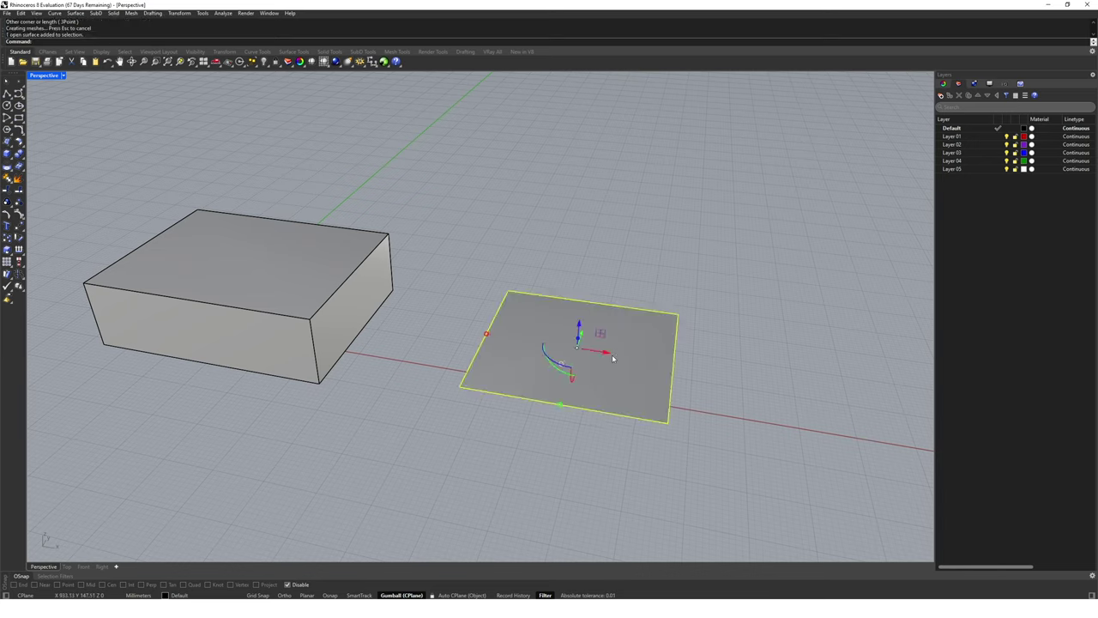
- Tilt the plane steeply about the Y axis with the Gumball and reselect it
{"action": "mouse_move", "coordinate": [559, 373]}
{"action": "left_mouse_down"}
{"action": "mouse_move", "coordinate": [546, 358]}
{"action": "mouse_move", "coordinate": [555, 380]}
{"action": "left_mouse_up"}
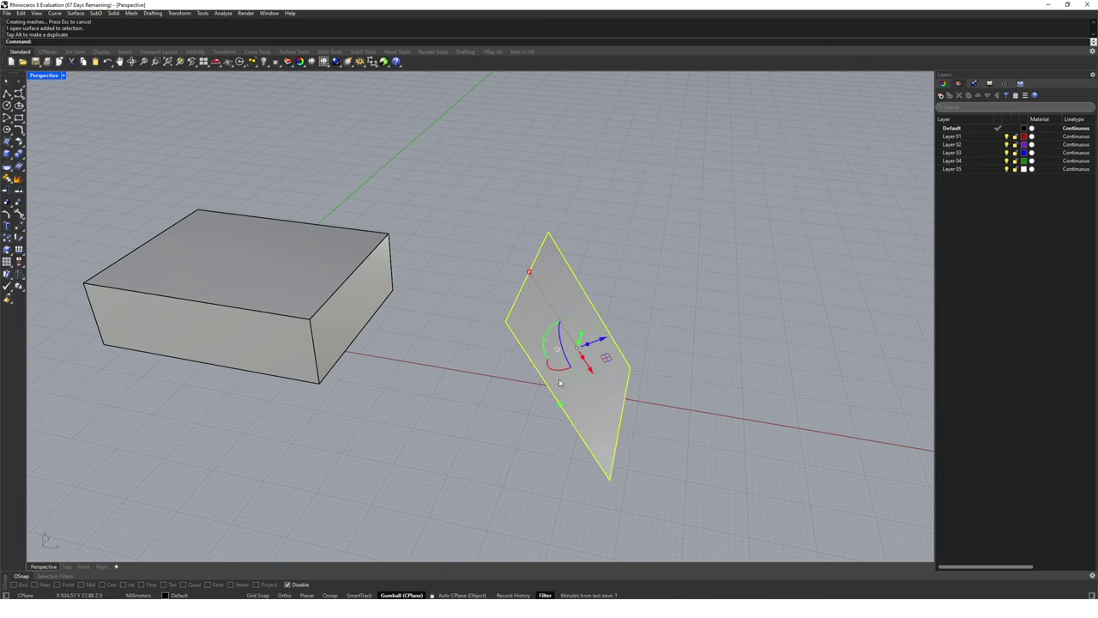
{"action": "left_click", "coordinate": [694, 299]}
{"action": "left_click", "coordinate": [622, 360]}
{"action": "right_click_drag", "start_coordinate": [622, 361], "coordinate": [684, 315]}
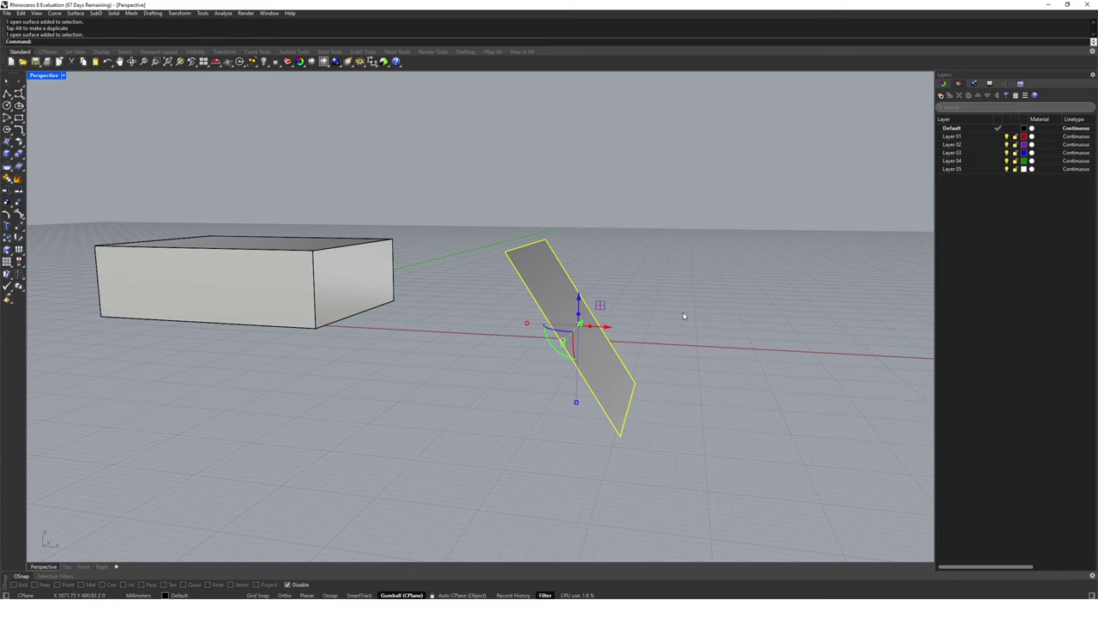
- Align the Gumball to the object, shift the tilted plane along its own normal and deselect it
{"action": "right_click", "coordinate": [403, 595]}
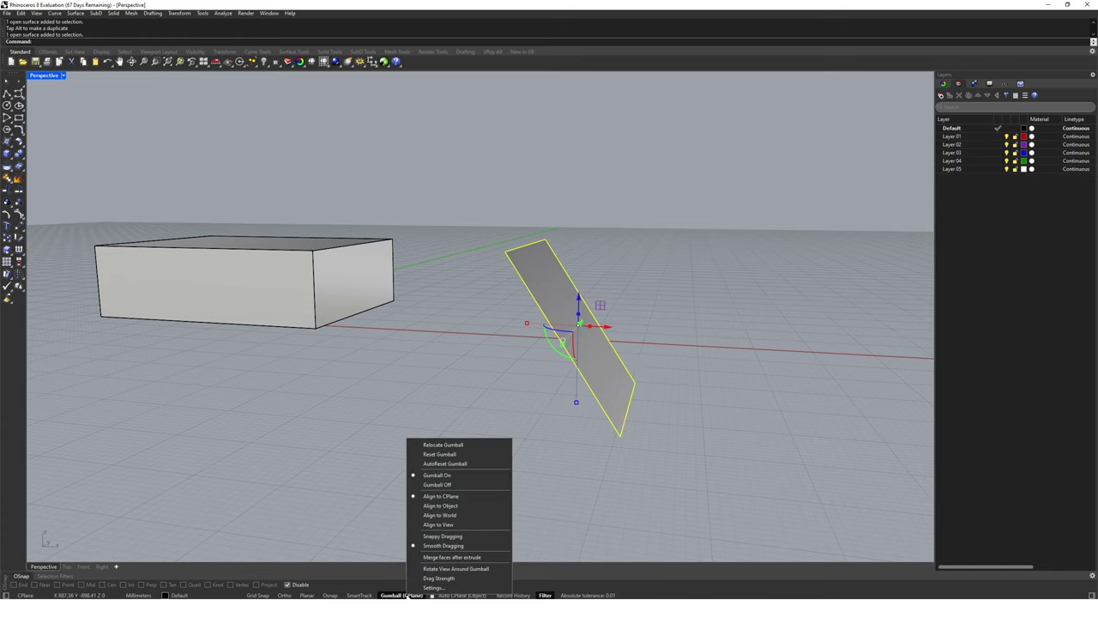
{"action": "left_click", "coordinate": [473, 508]}
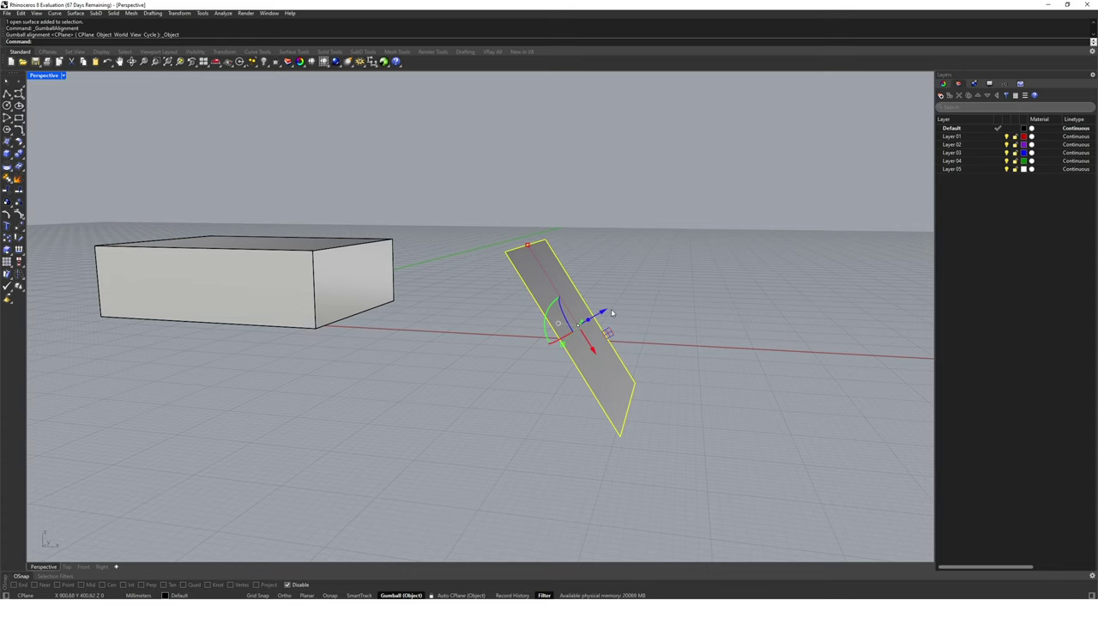
{"action": "left_click_drag", "start_coordinate": [603, 313], "coordinate": [642, 314]}
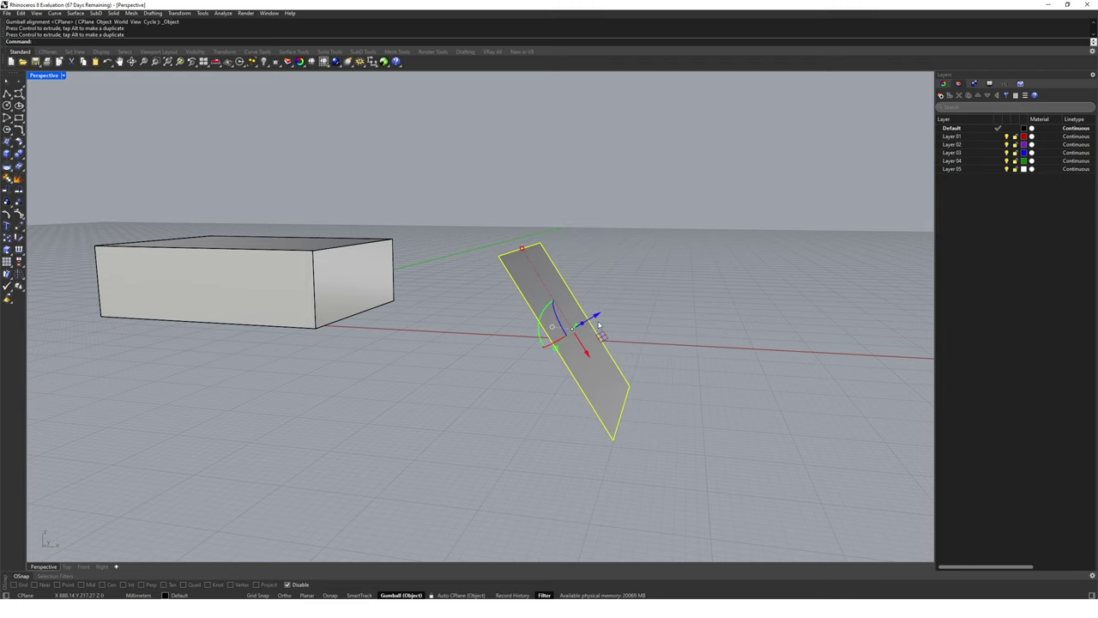
{"action": "left_click", "coordinate": [641, 314]}
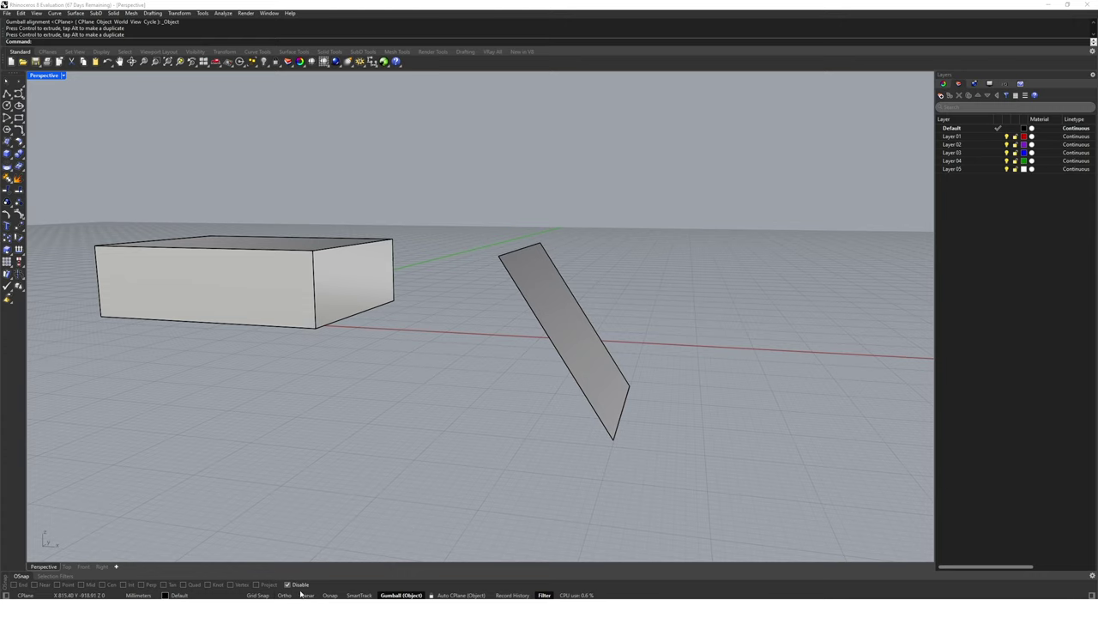
- Turn on Ortho and select the box
{"action": "key", "text": "F8"}
{"action": "right_click_drag", "start_coordinate": [375, 480], "coordinate": [480, 411]}
{"action": "left_click", "coordinate": [469, 379]}
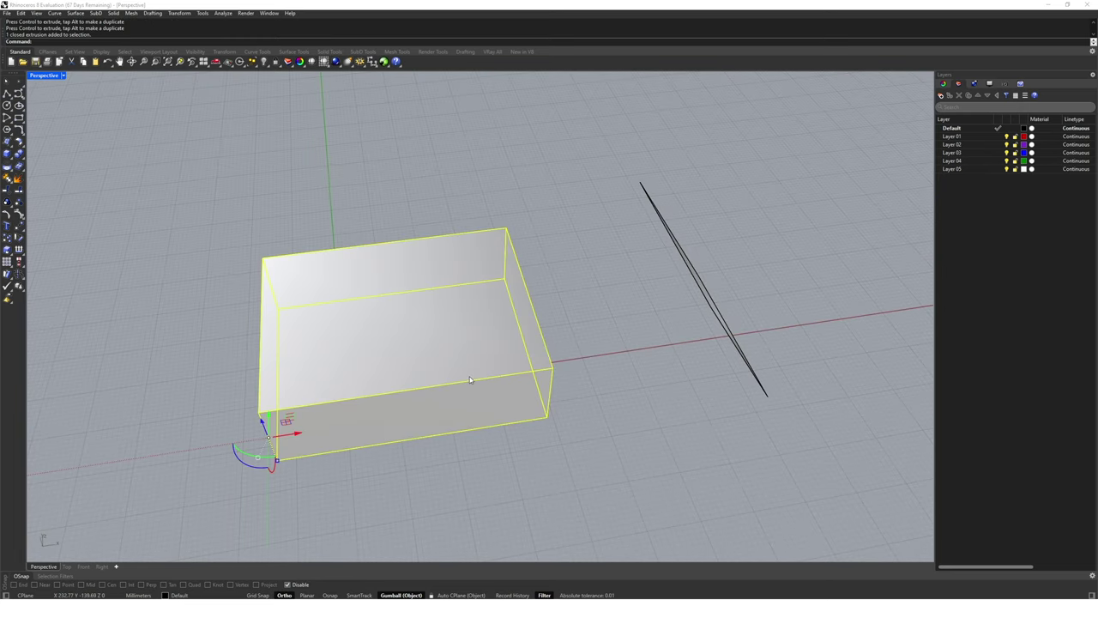
- Try the Move command on the box with Ortho constraining the direction, and cancel it
{"action": "type", "text": "move"}
{"action": "key", "text": "Return"}
{"action": "scroll", "coordinate": [463, 386], "scroll_direction": "down", "scroll_amount": 5}
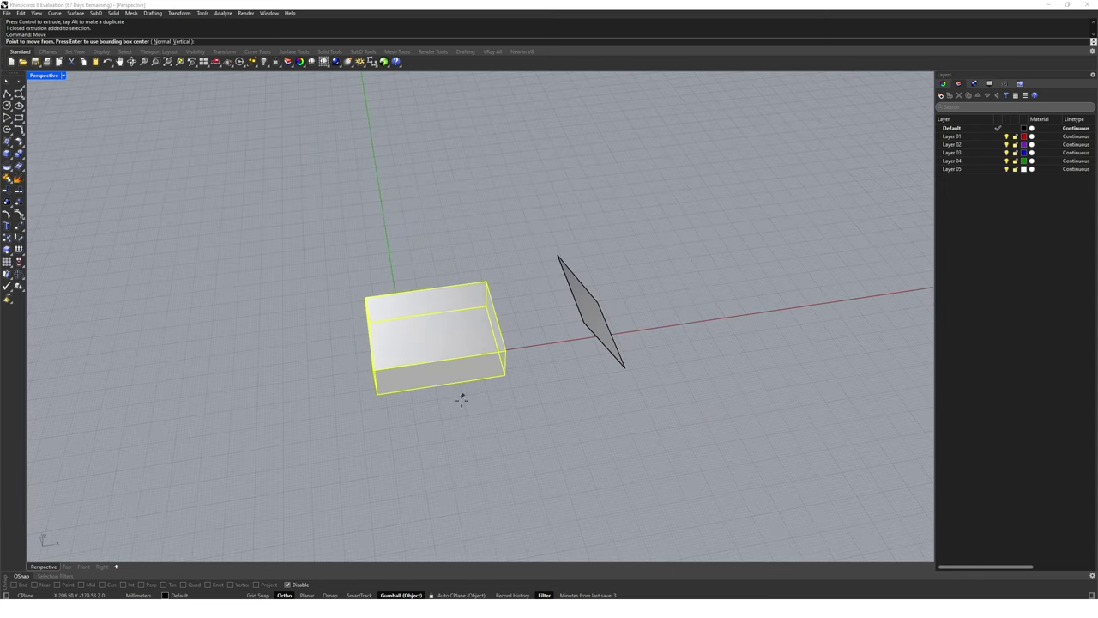
{"action": "left_click", "coordinate": [450, 450]}
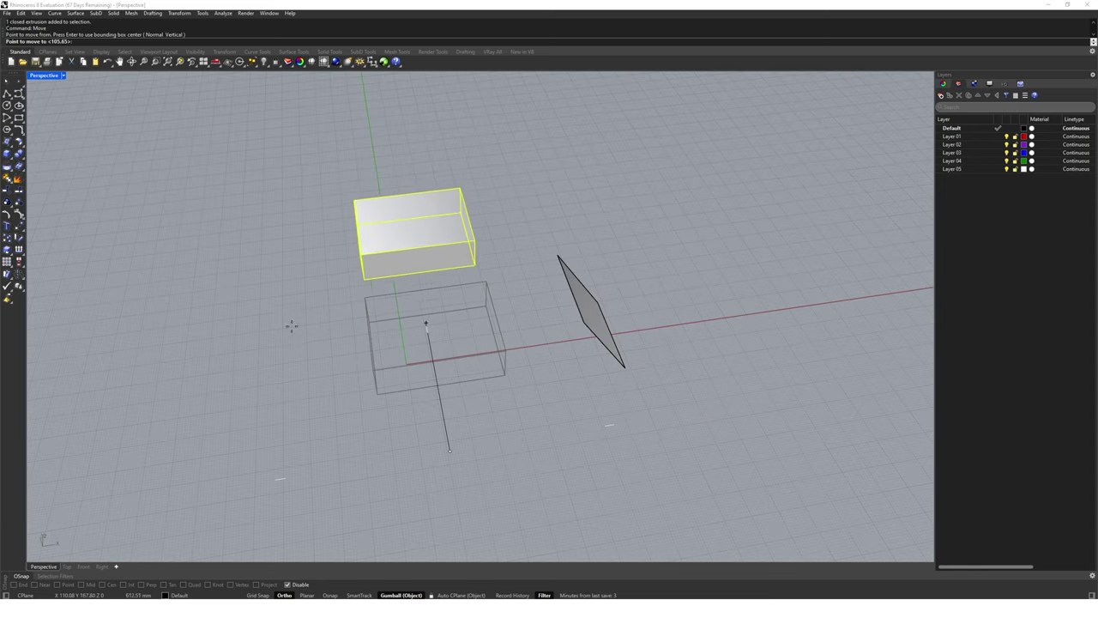
{"action": "right_click_drag", "start_coordinate": [326, 377], "coordinate": [629, 322]}
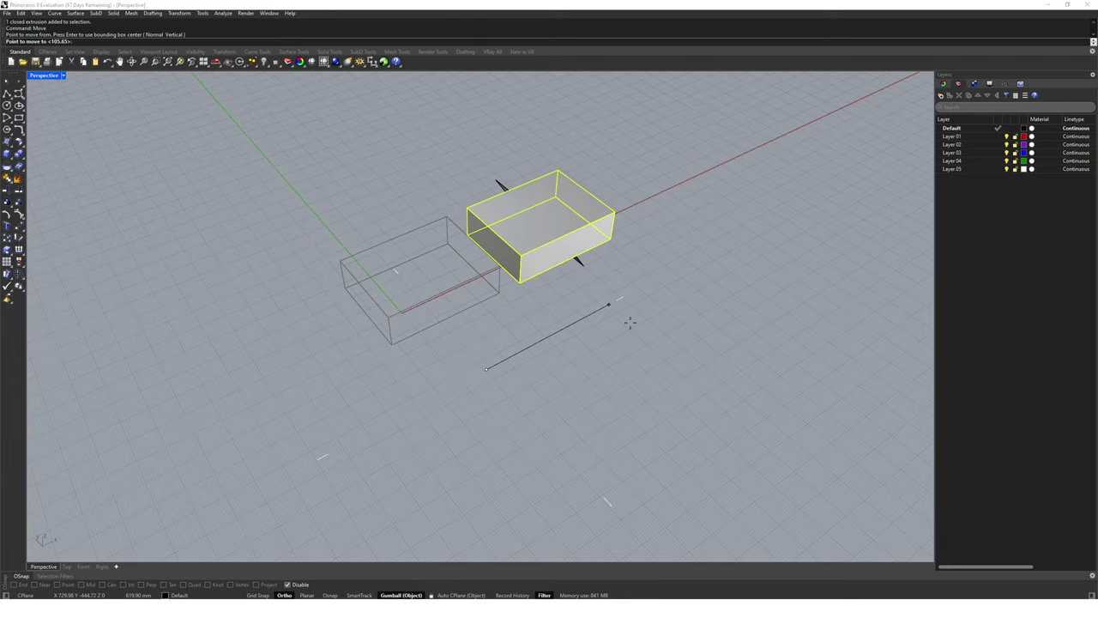
{"action": "key", "text": "Escape"}
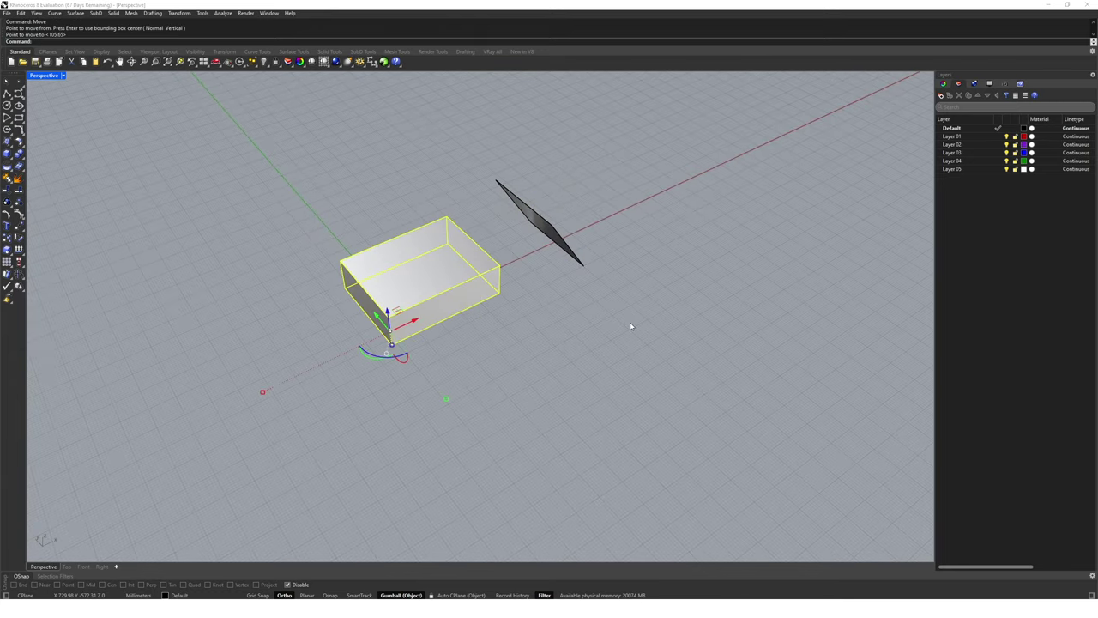
- Try moving the box along the X axis with the distance locked to 300 mm, and cancel the move
{"action": "type", "text": "Move"}
{"action": "key", "text": "Return"}
{"action": "left_click", "coordinate": [512, 367]}
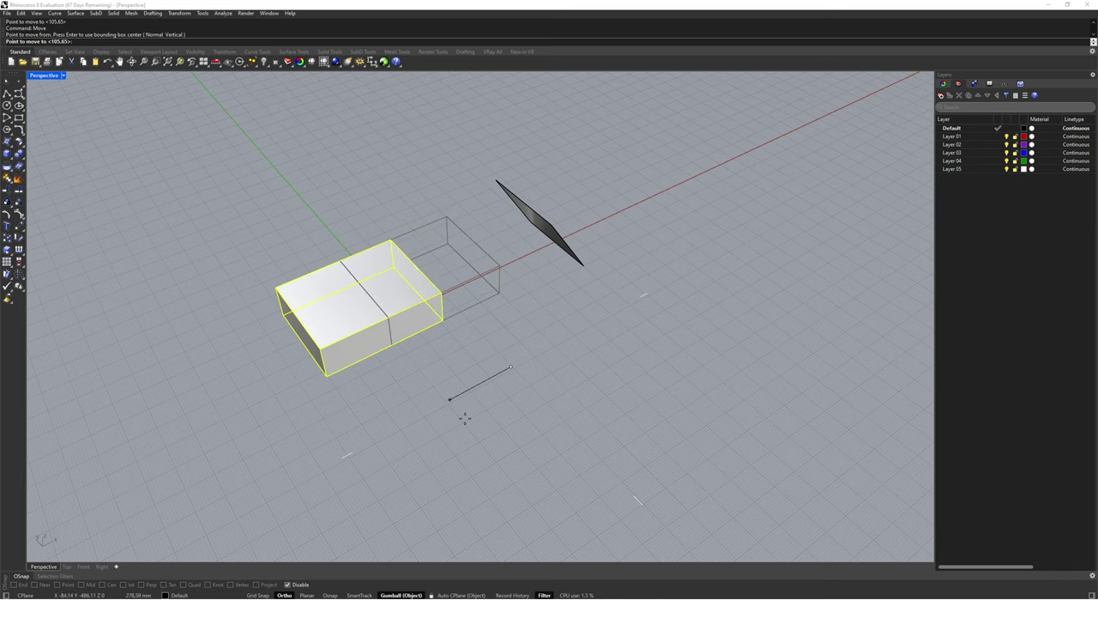
{"action": "type", "text": "300"}
{"action": "key", "text": "Return"}
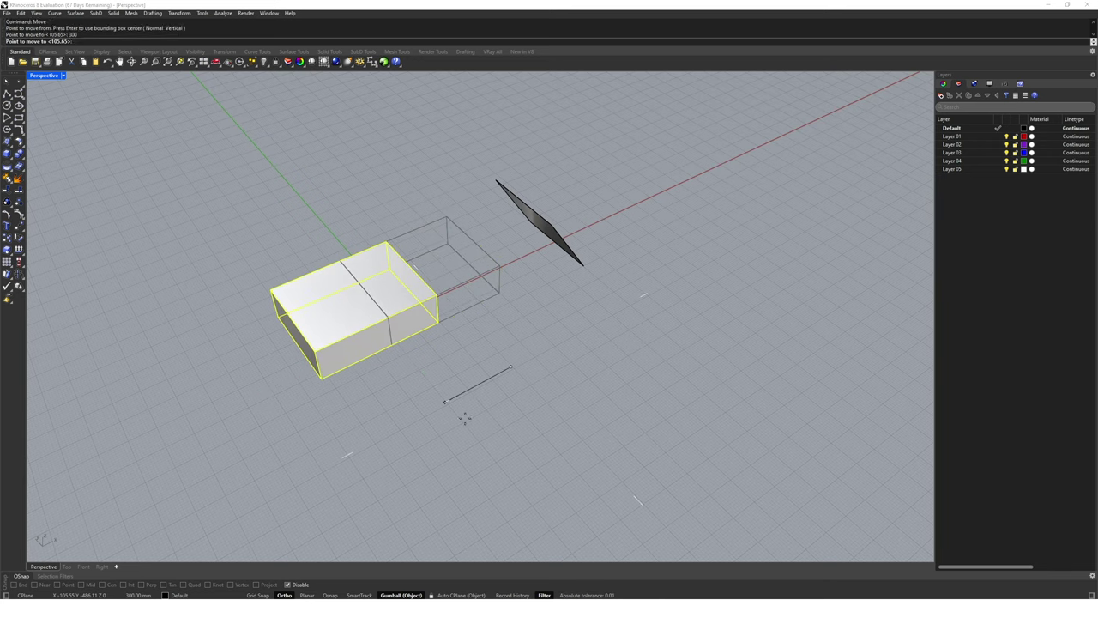
{"action": "key", "text": "Escape"}
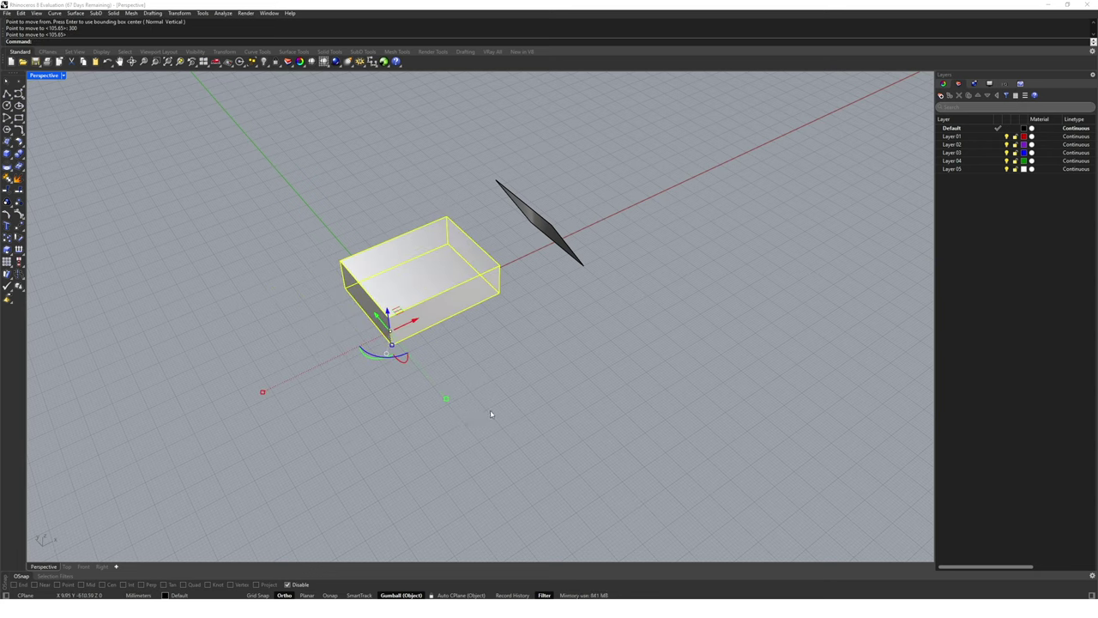
- Try moving the box while toggling Ortho off and on, and cancel the move with Ortho left on
{"action": "type", "text": "Move"}
{"action": "key", "text": "Return"}
{"action": "left_click", "coordinate": [470, 384]}
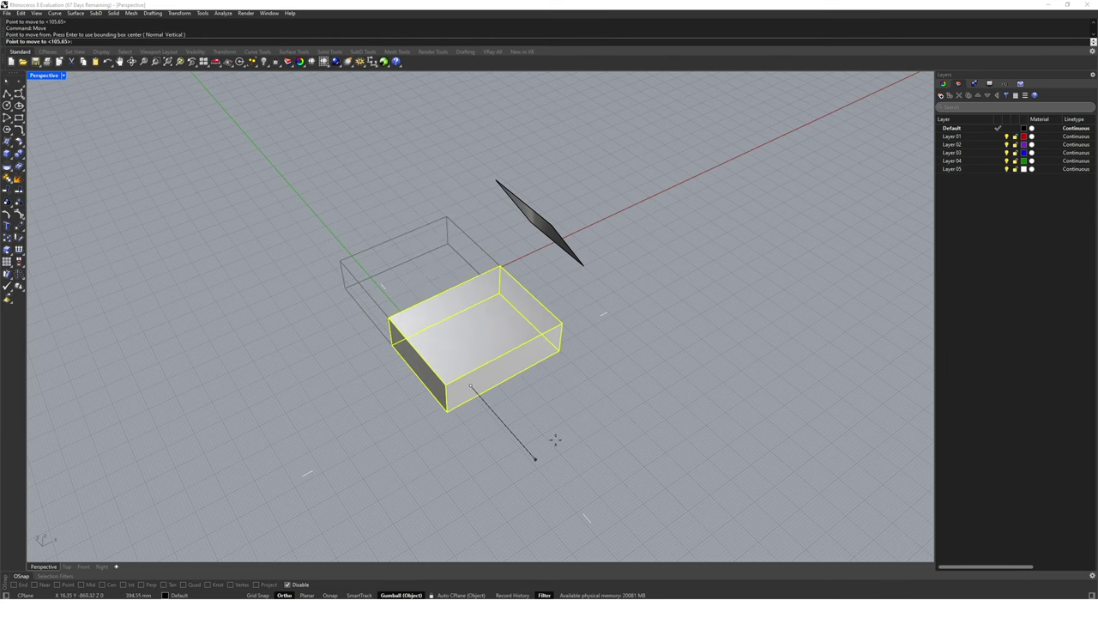
{"action": "key", "text": "F8"}
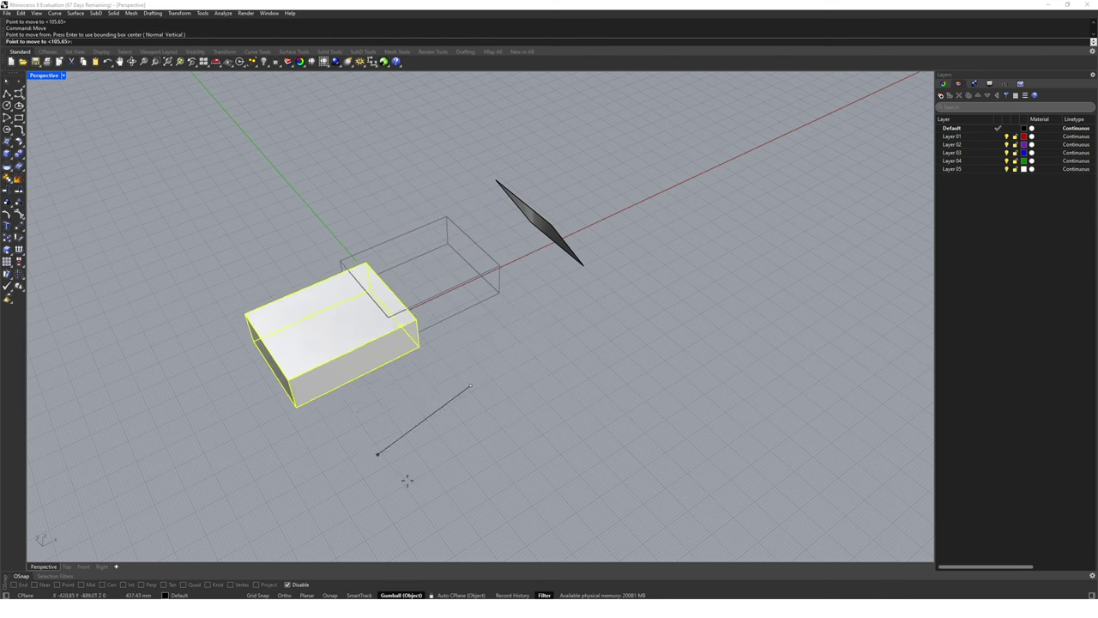
{"action": "key", "text": "F8"}
{"action": "key", "text": "F8"}
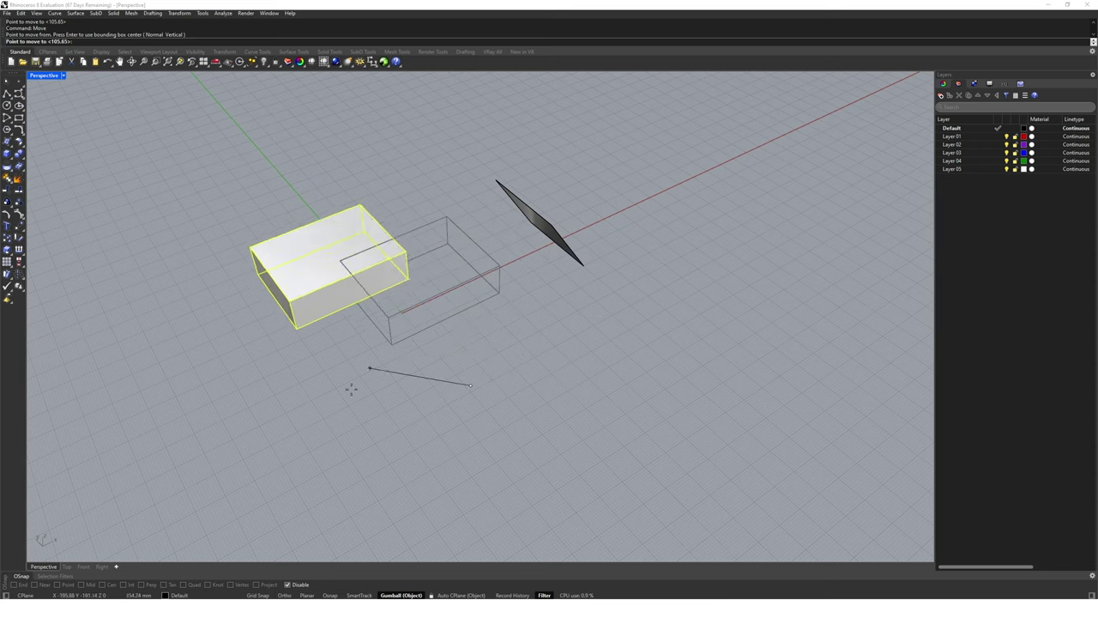
{"action": "key", "text": "F8"}
{"action": "key", "text": "Escape"}
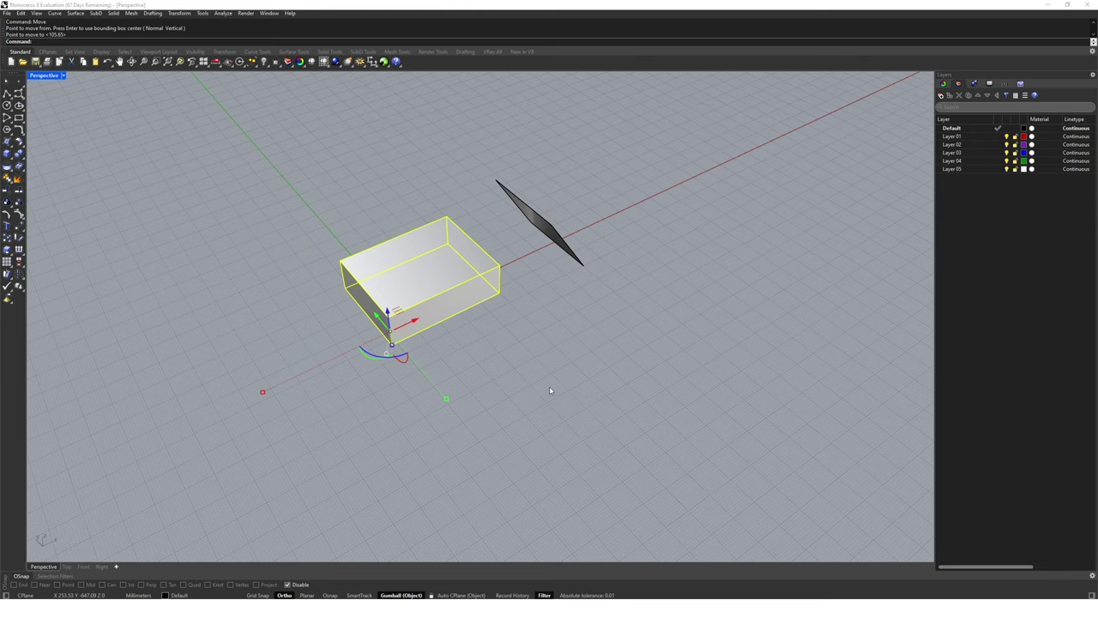
- Set the Ortho angle to 45 degrees
{"action": "right_click", "coordinate": [290, 595]}
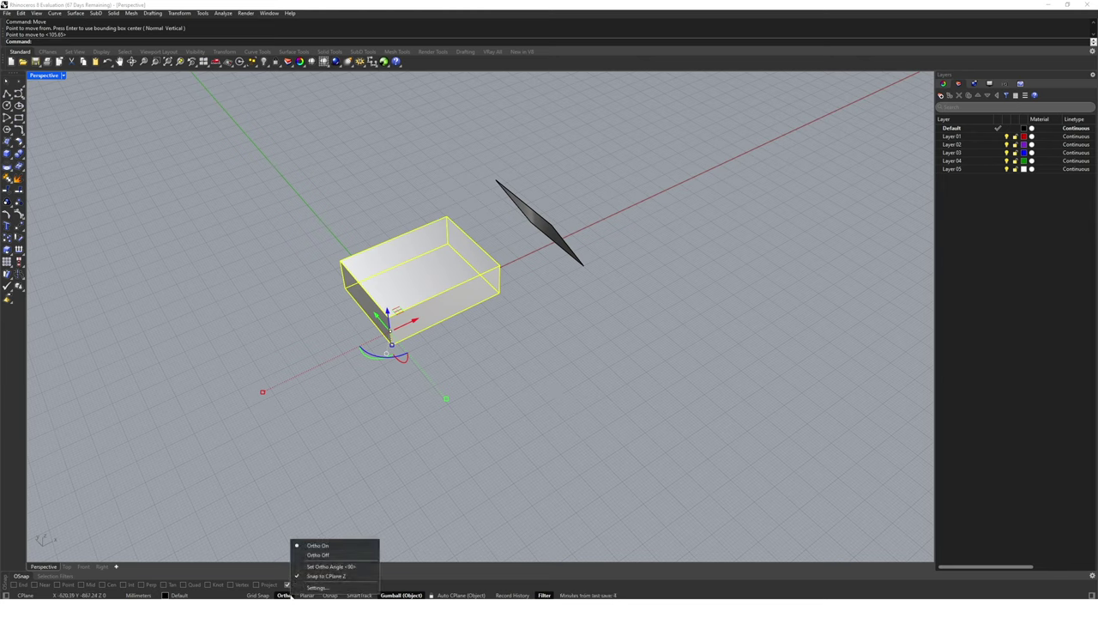
{"action": "left_click", "coordinate": [339, 567]}
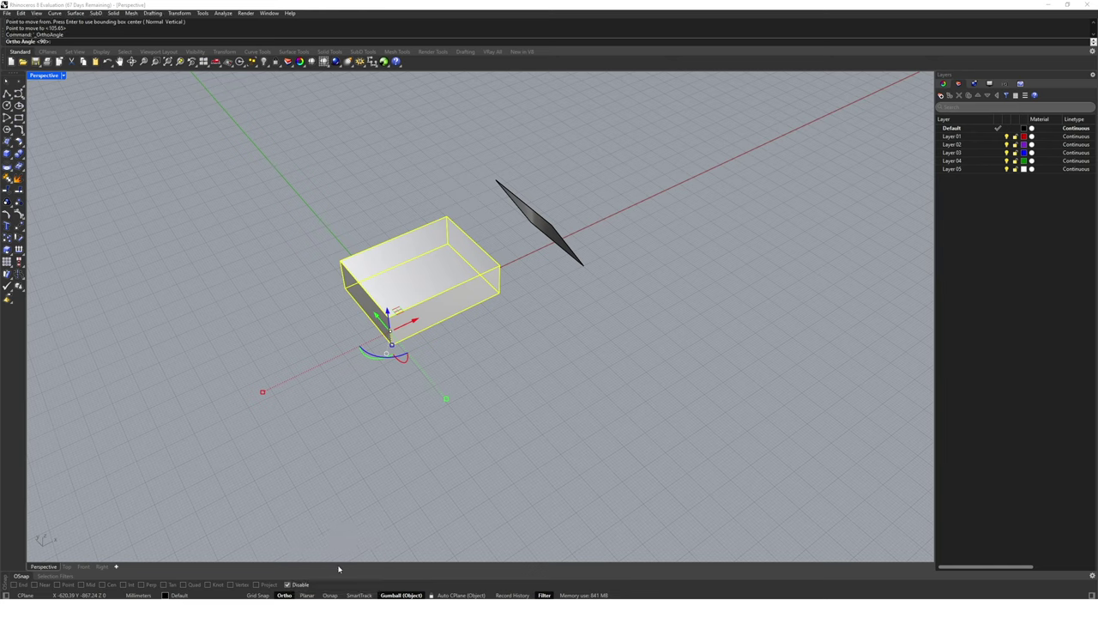
{"action": "type", "text": "45"}
{"action": "key", "text": "Return"}
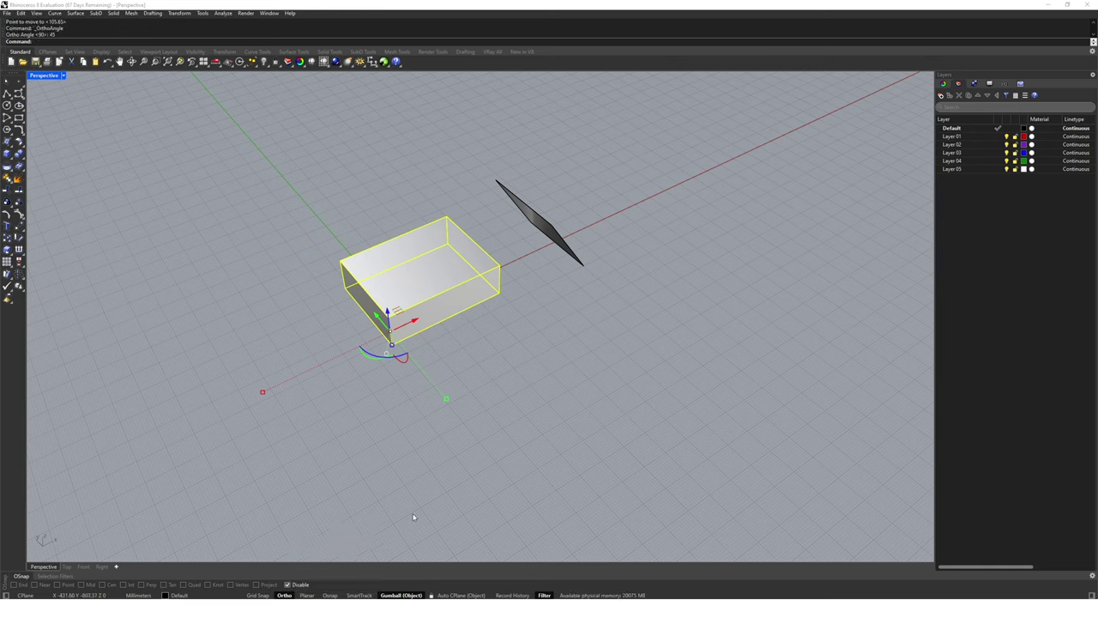
- Try moving the selected box with the 45-degree Ortho constraint, and cancel the move
{"action": "type", "text": "Move"}
{"action": "key", "text": "Return"}
{"action": "left_click", "coordinate": [446, 432]}
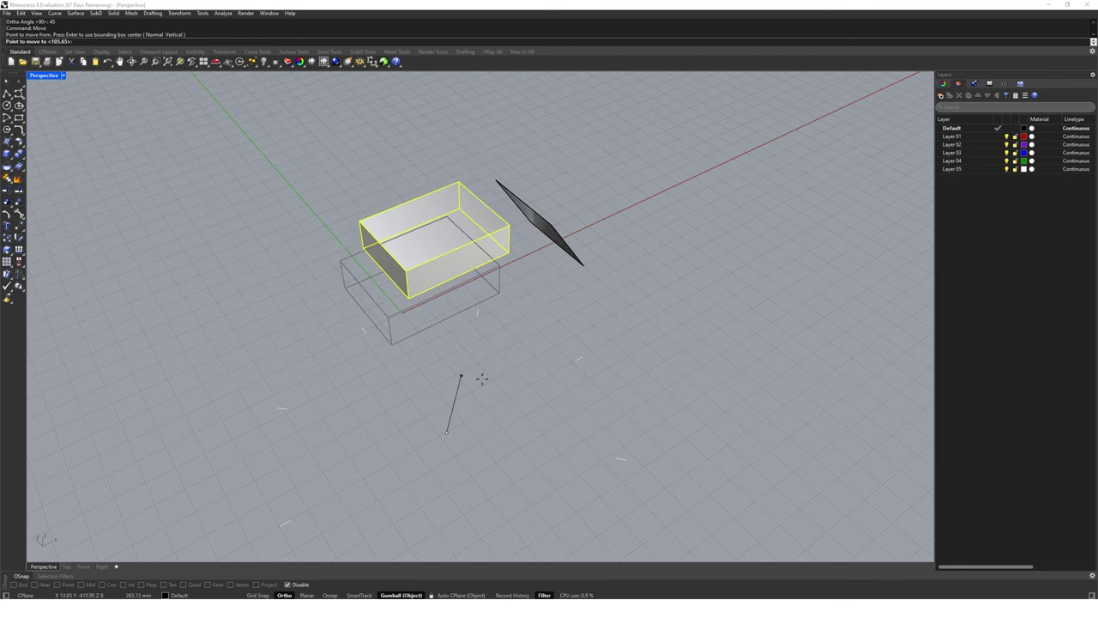
{"action": "key", "text": "Escape"}
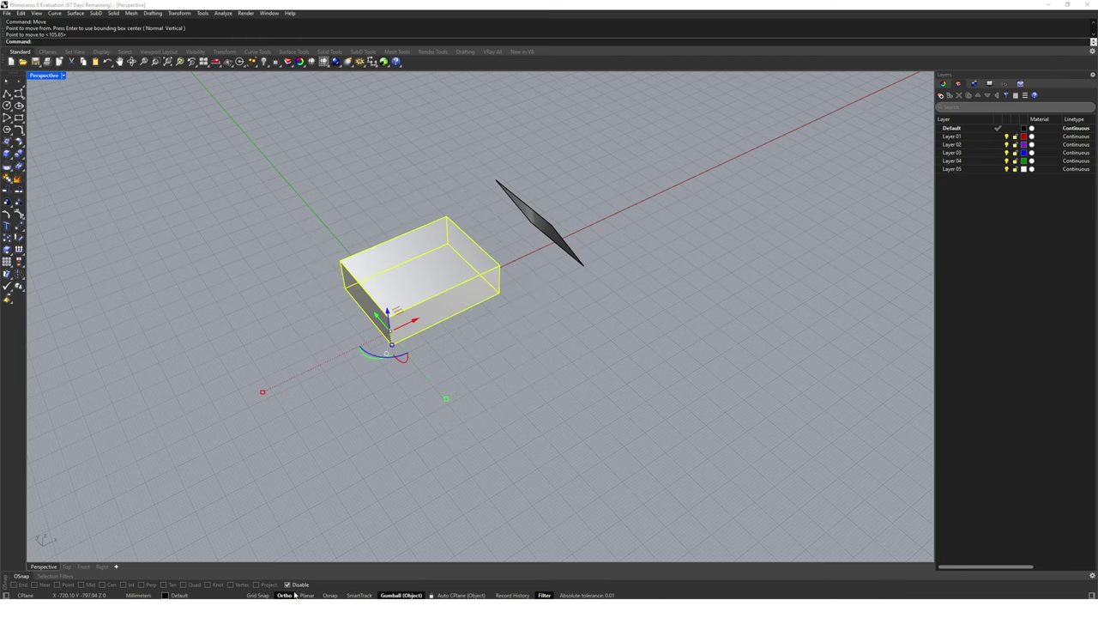
- Set the Ortho angle to 90 degrees and deselect the box
{"action": "right_click", "coordinate": [284, 595]}
{"action": "left_click", "coordinate": [332, 567]}
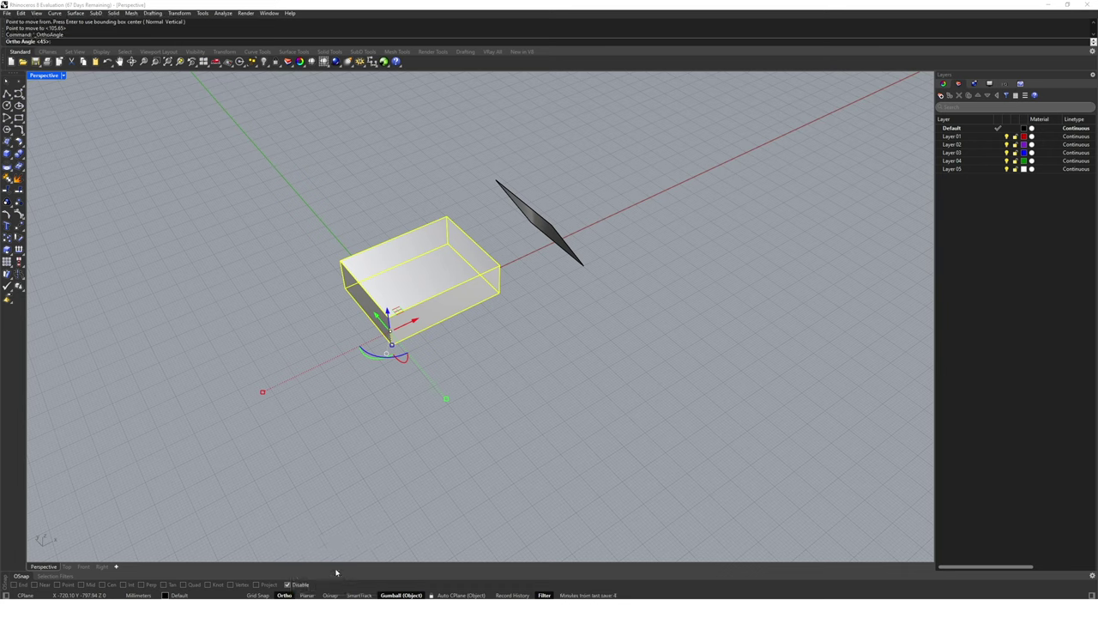
{"action": "type", "text": "90"}
{"action": "key", "text": "Return"}
{"action": "key", "text": "Escape"}
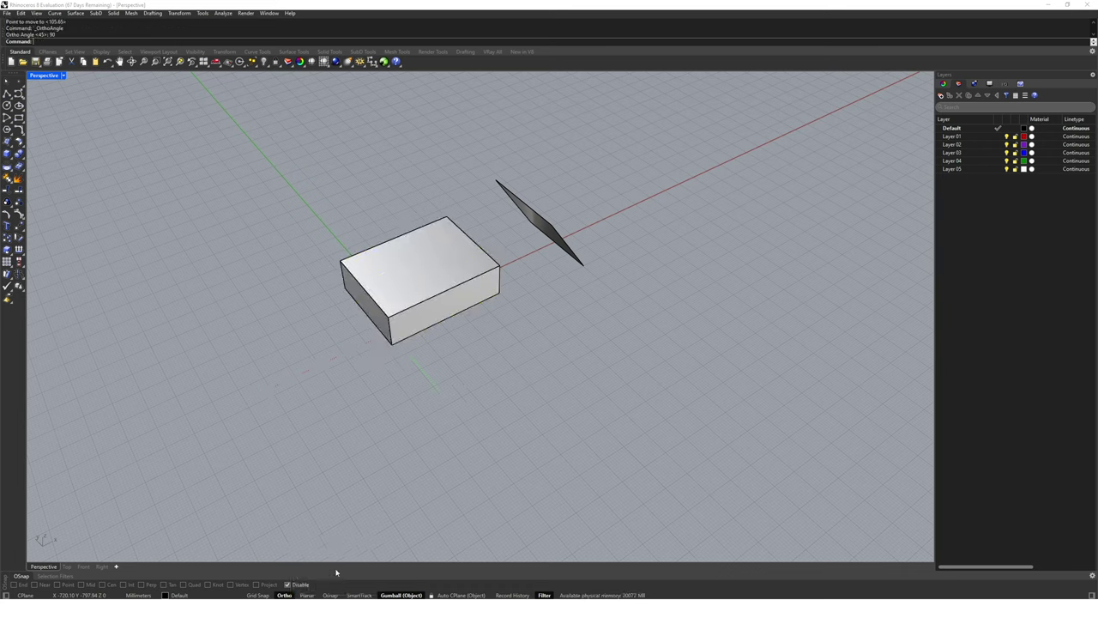
- Align the Gumball to the CPlane and re-enable object snaps with the End snap on
{"action": "right_click", "coordinate": [391, 594]}
{"action": "left_click", "coordinate": [460, 499]}
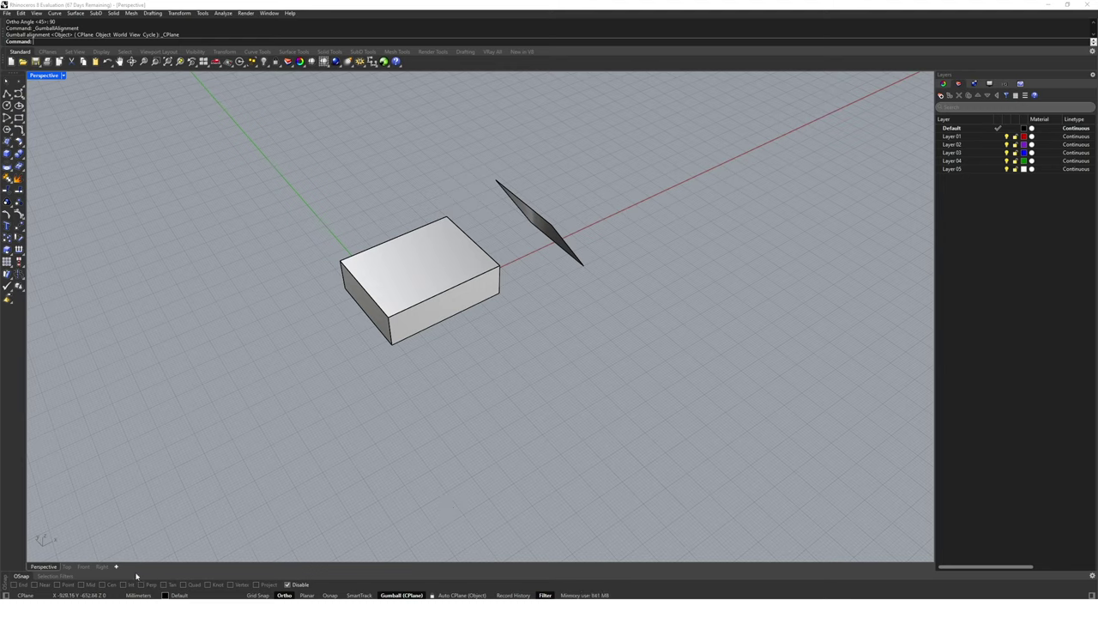
{"action": "left_click", "coordinate": [294, 586]}
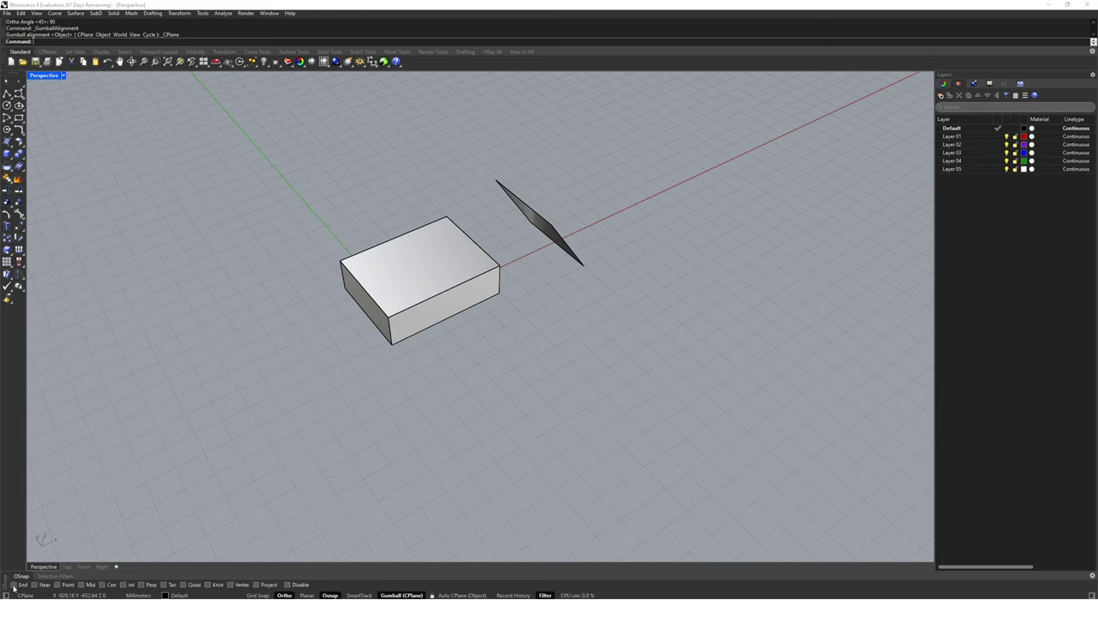
- Move the box along the X axis from its near bottom corner to its adjacent bottom corner using the End snap
{"action": "left_click", "coordinate": [395, 307]}
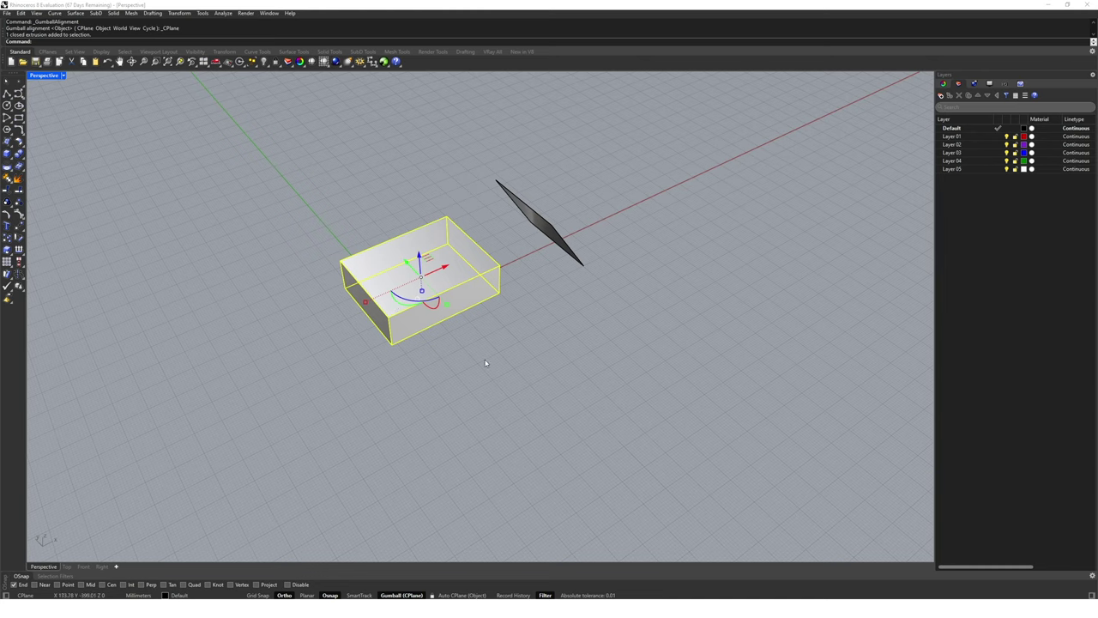
{"action": "type", "text": "Mo"}
{"action": "key", "text": "Return"}
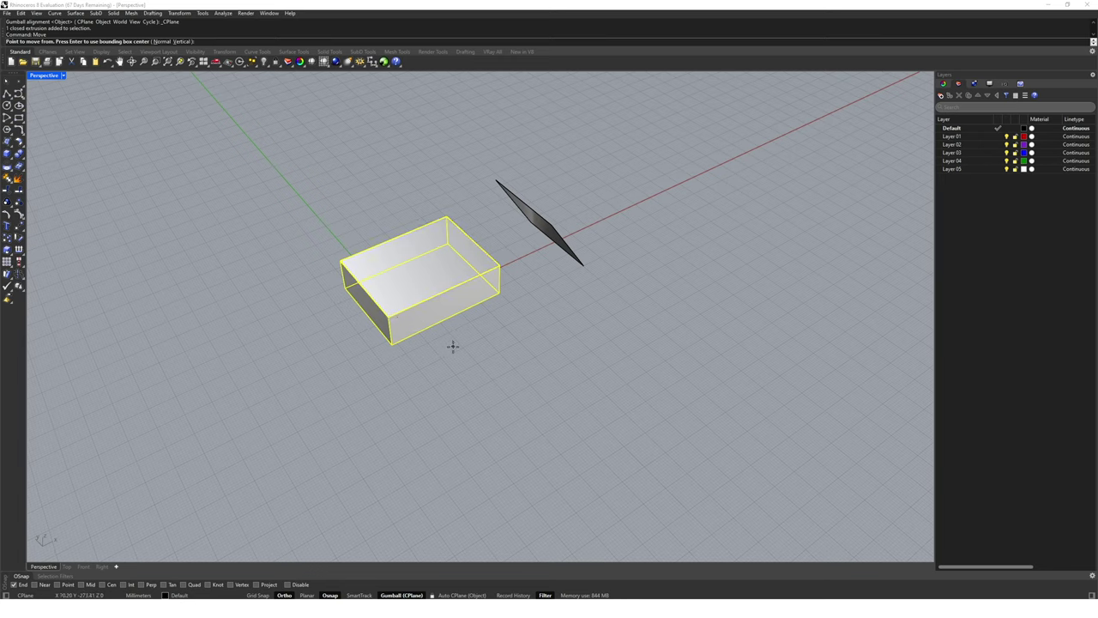
{"action": "left_click", "coordinate": [393, 344]}
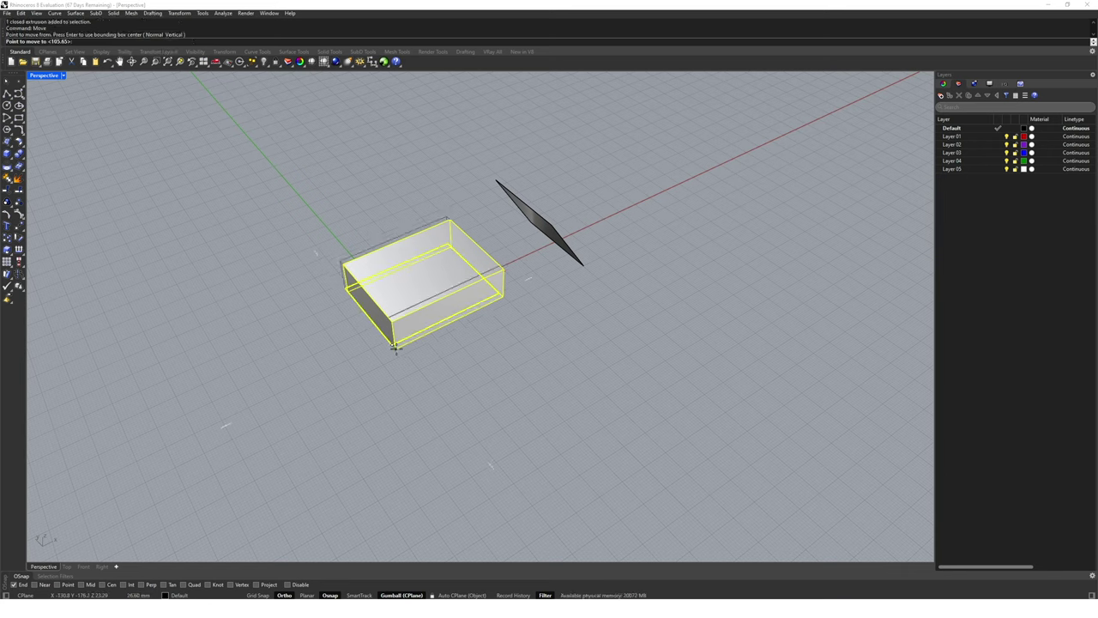
{"action": "left_click", "coordinate": [500, 295]}
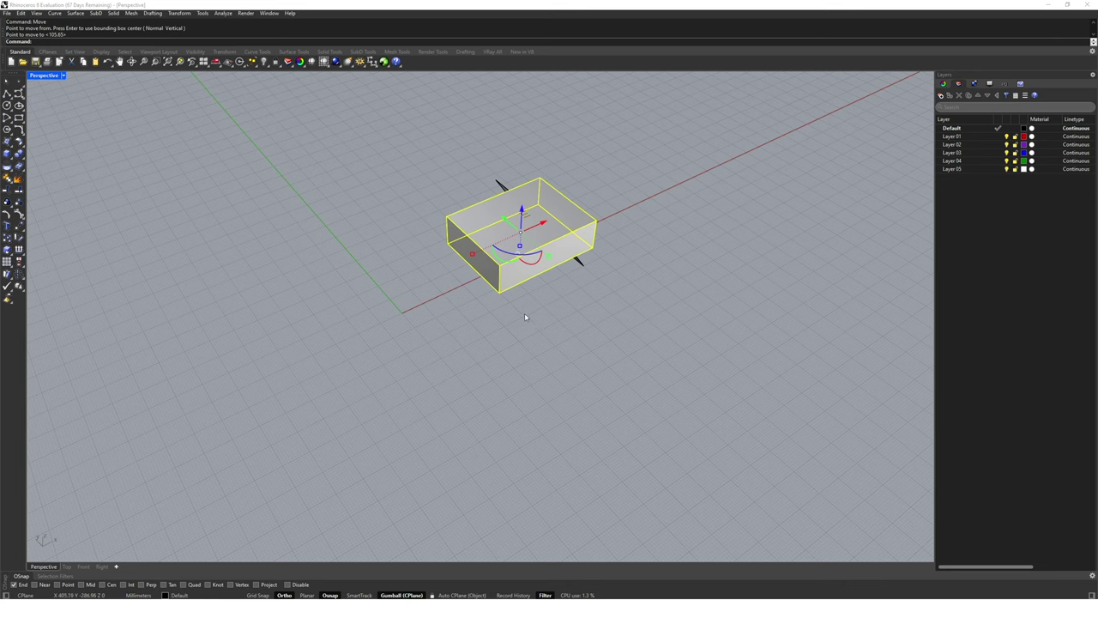
- Delete the tilted surface that intersects the box
{"action": "left_click", "coordinate": [552, 295]}
{"action": "key", "text": "Delete"}
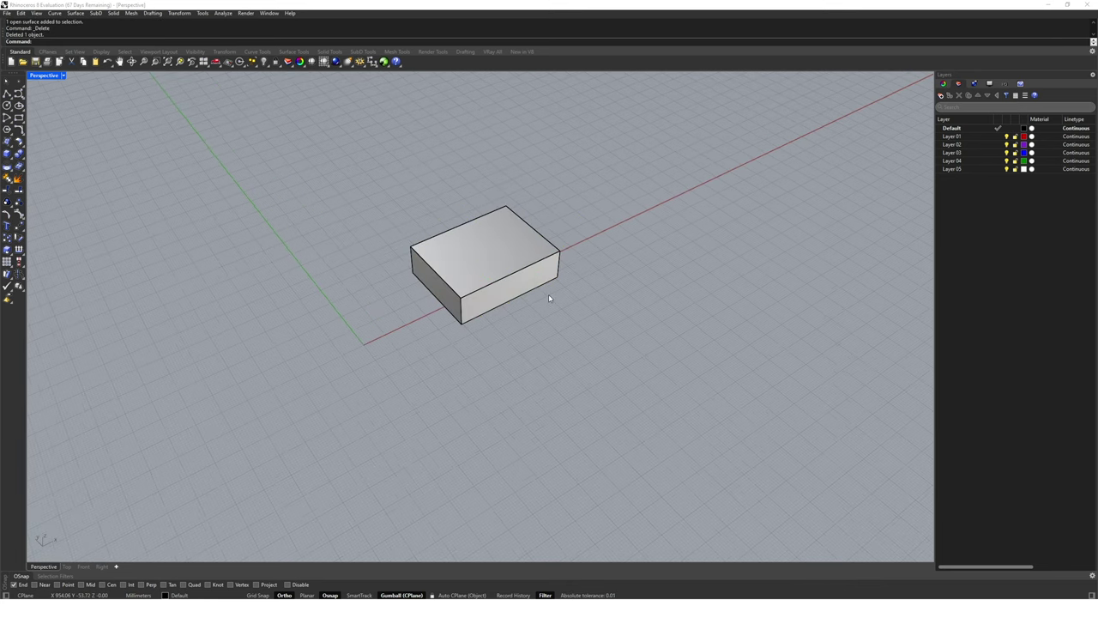
- Turn on the Mid snap and move the box from its near vertical edge's midpoint to its adjacent bottom corner along X
{"action": "type", "text": "Move"}
{"action": "key", "text": "Return"}
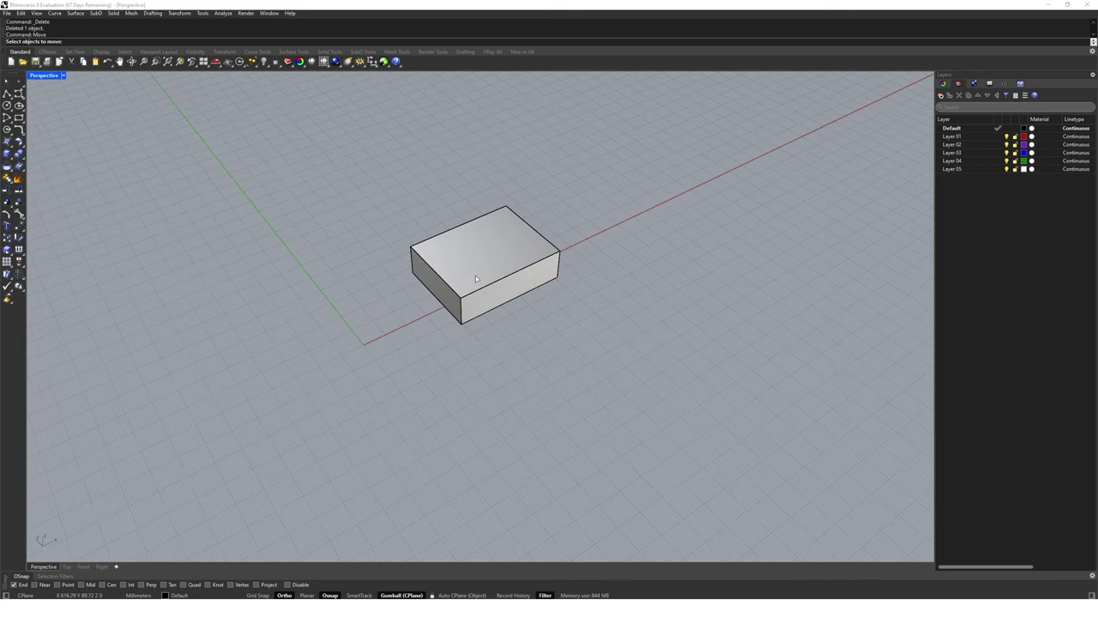
{"action": "left_click", "coordinate": [81, 585]}
{"action": "left_click", "coordinate": [460, 317]}
{"action": "key", "text": "Return"}
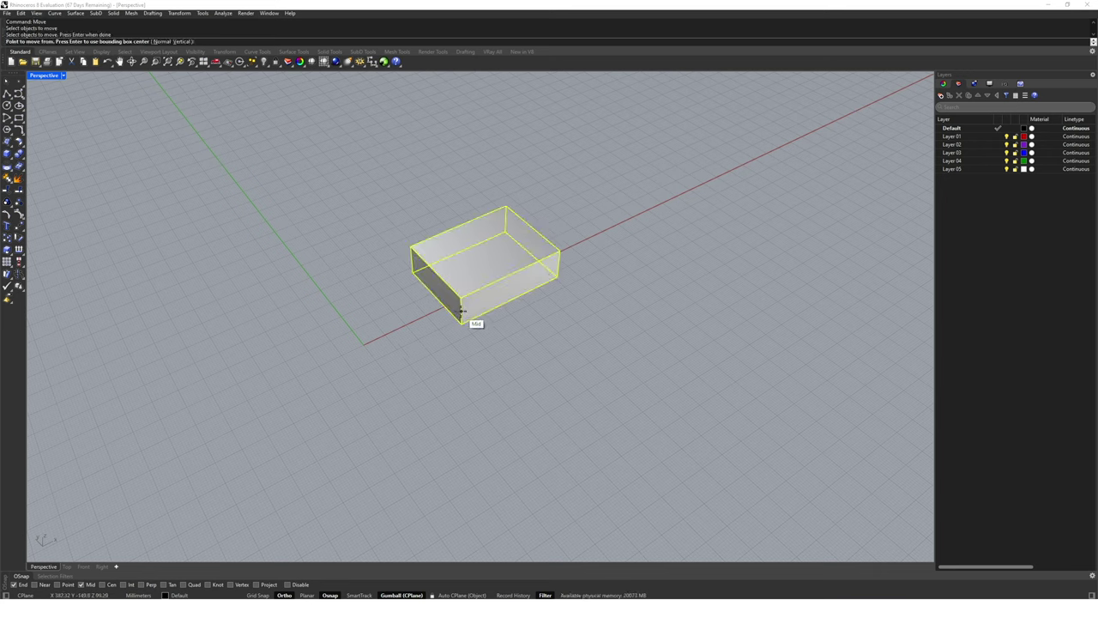
{"action": "left_click", "coordinate": [460, 315]}
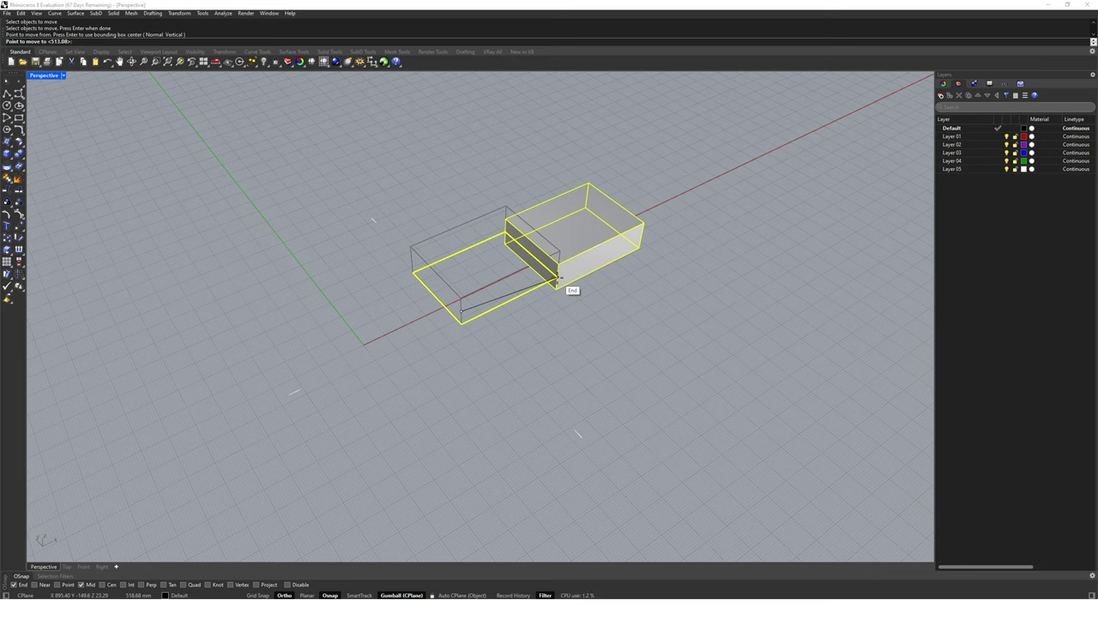
{"action": "left_click", "coordinate": [559, 279]}
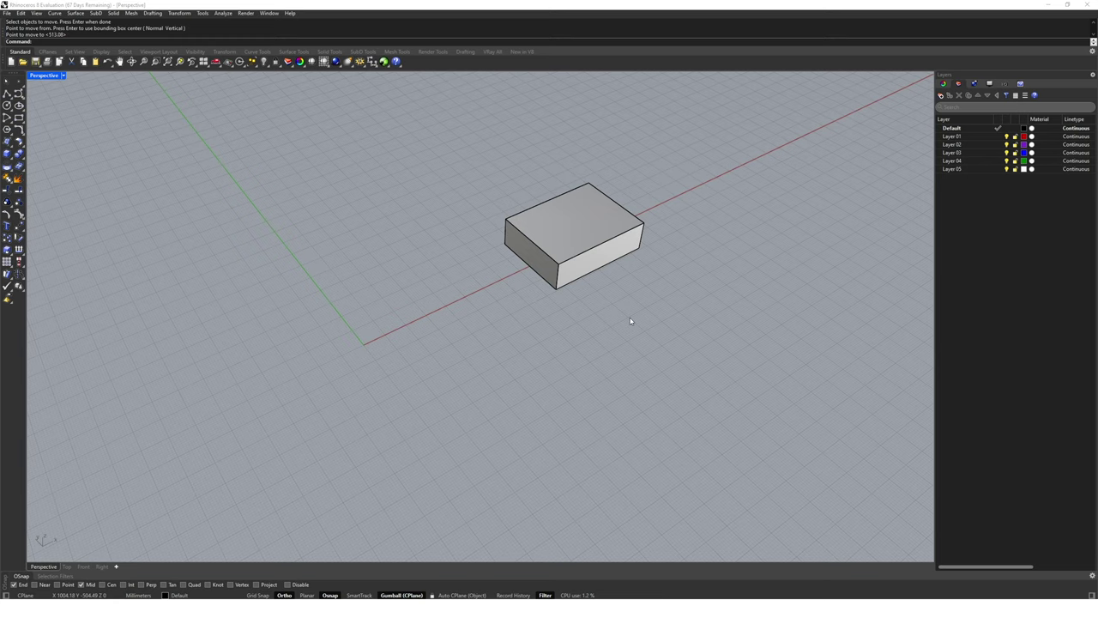
- Place a point object near the Y axis and move the box's near bottom corner onto it using the Point snap
{"action": "left_click", "coordinate": [18, 82]}
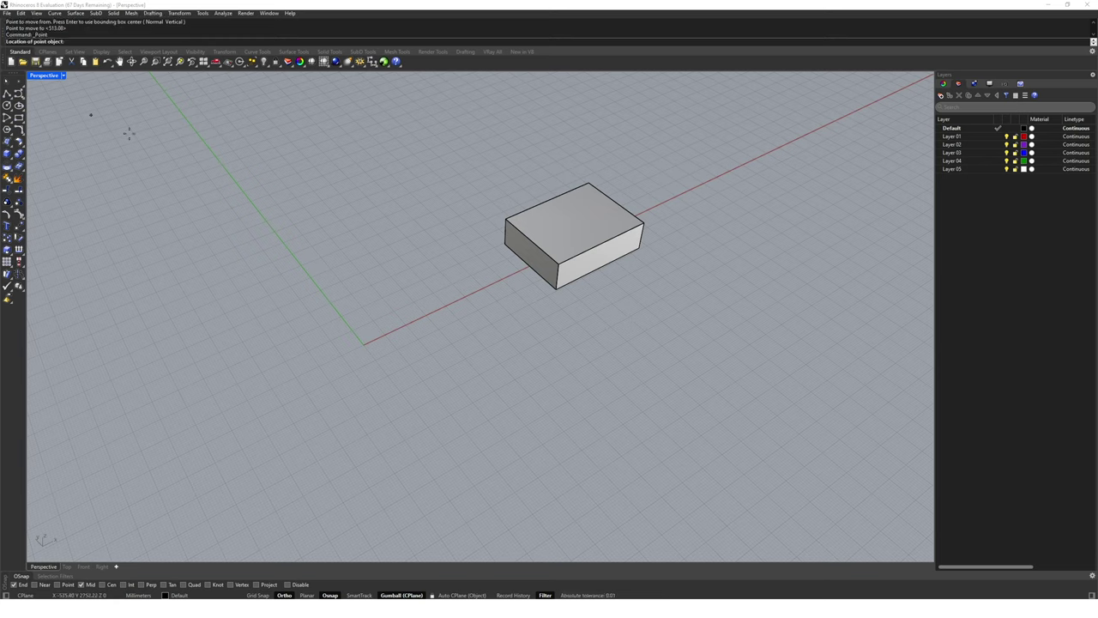
{"action": "left_click", "coordinate": [347, 242]}
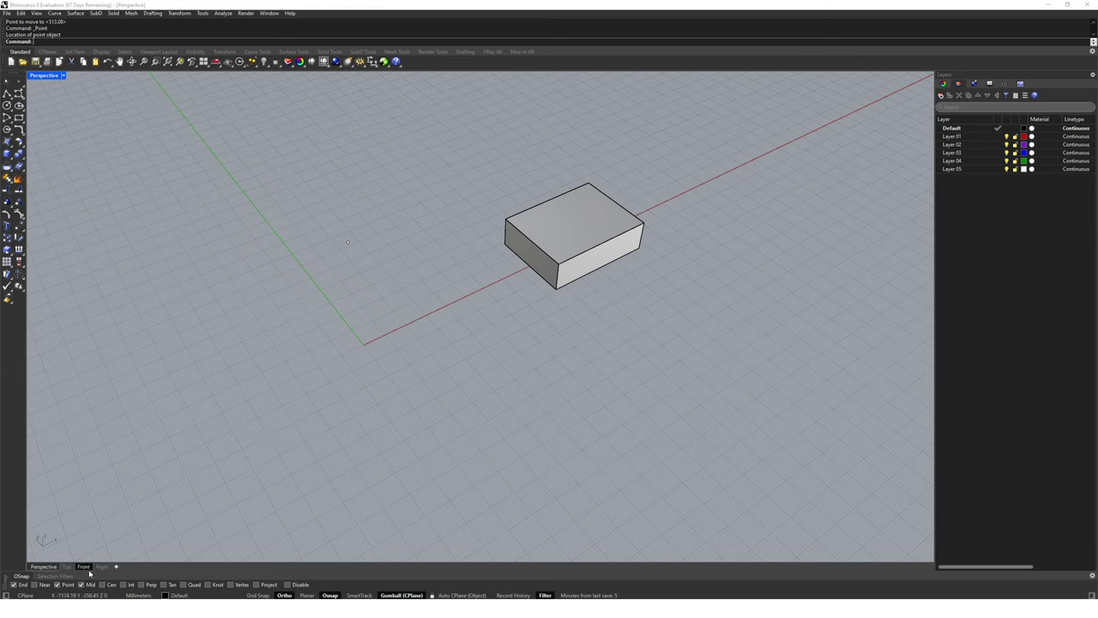
{"action": "type", "text": "Move"}
{"action": "key", "text": "Return"}
{"action": "left_click", "coordinate": [562, 273]}
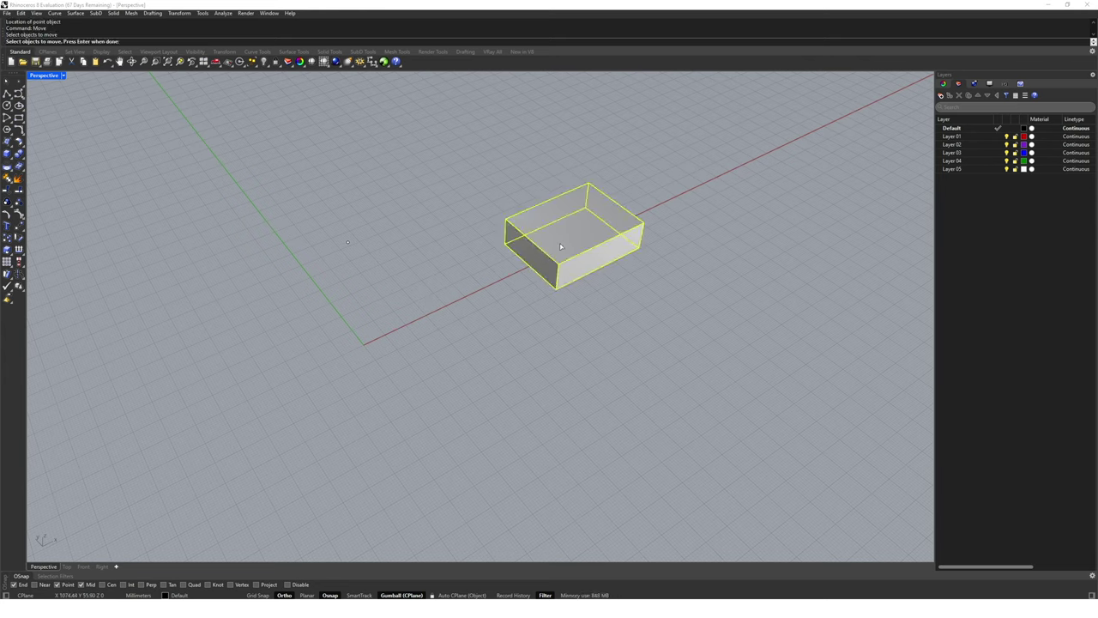
{"action": "key", "text": "Return"}
{"action": "left_click", "coordinate": [555, 289]}
{"action": "left_click", "coordinate": [349, 243]}
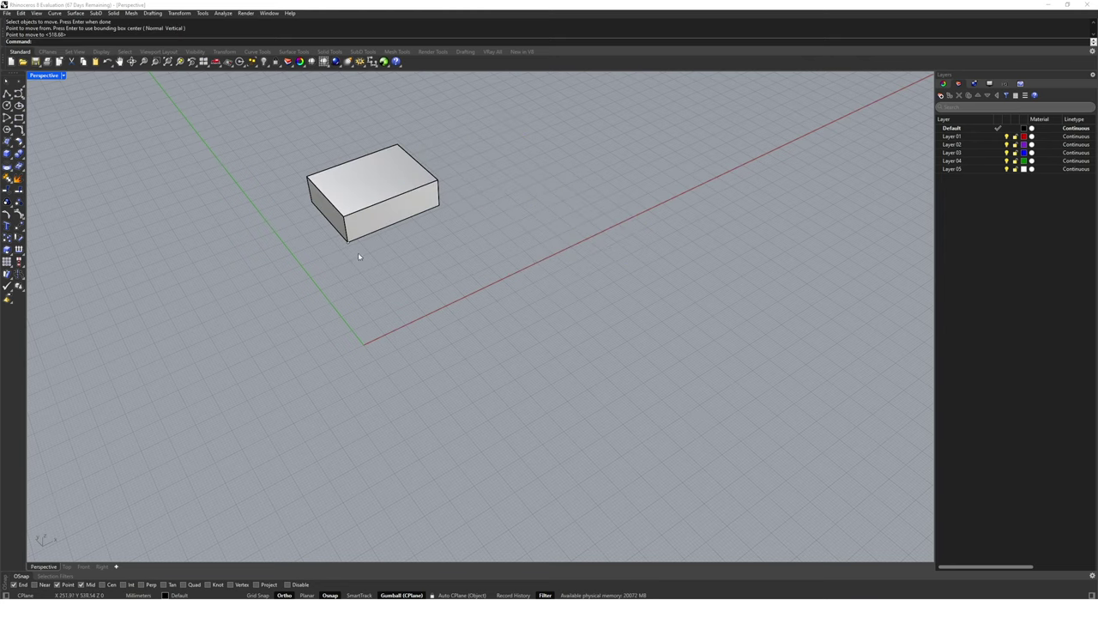
- Draw two crossing lines near the X axis, one parallel to Y and one parallel to X
{"action": "type", "text": "Line"}
{"action": "key", "text": "Return"}
{"action": "left_click", "coordinate": [496, 234]}
{"action": "left_click", "coordinate": [583, 311]}
{"action": "key", "text": "Return"}
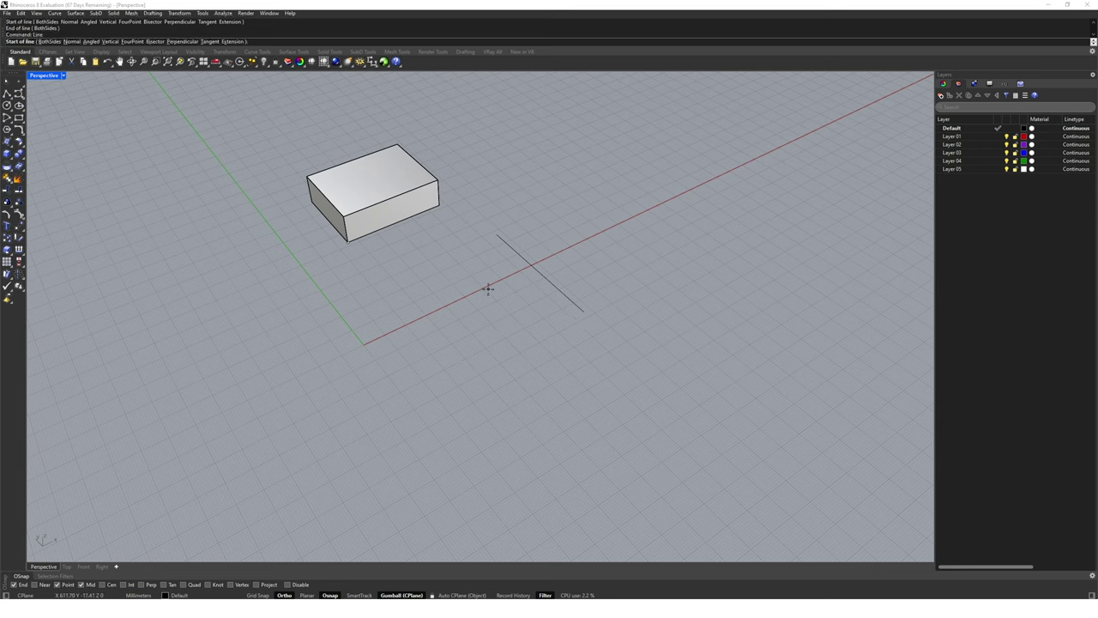
{"action": "left_click", "coordinate": [488, 287]}
{"action": "left_click", "coordinate": [576, 247]}
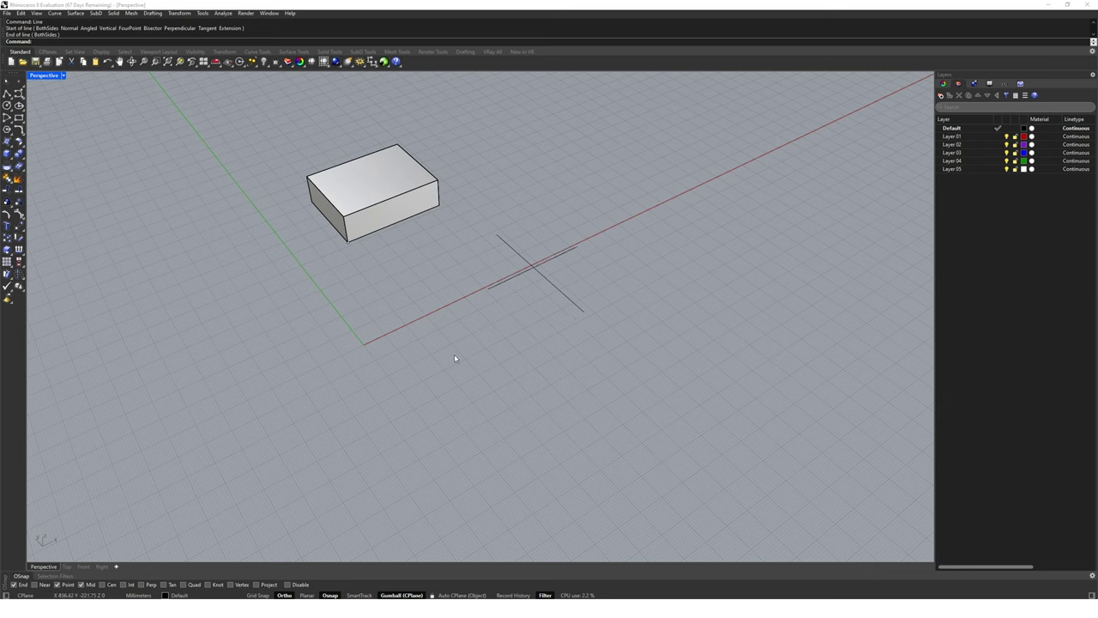
- Try moving the box by a bottom corner to the crossing of the two lines with the Int snap on, and undo the move
{"action": "left_click", "coordinate": [123, 584]}
{"action": "left_click", "coordinate": [391, 216]}
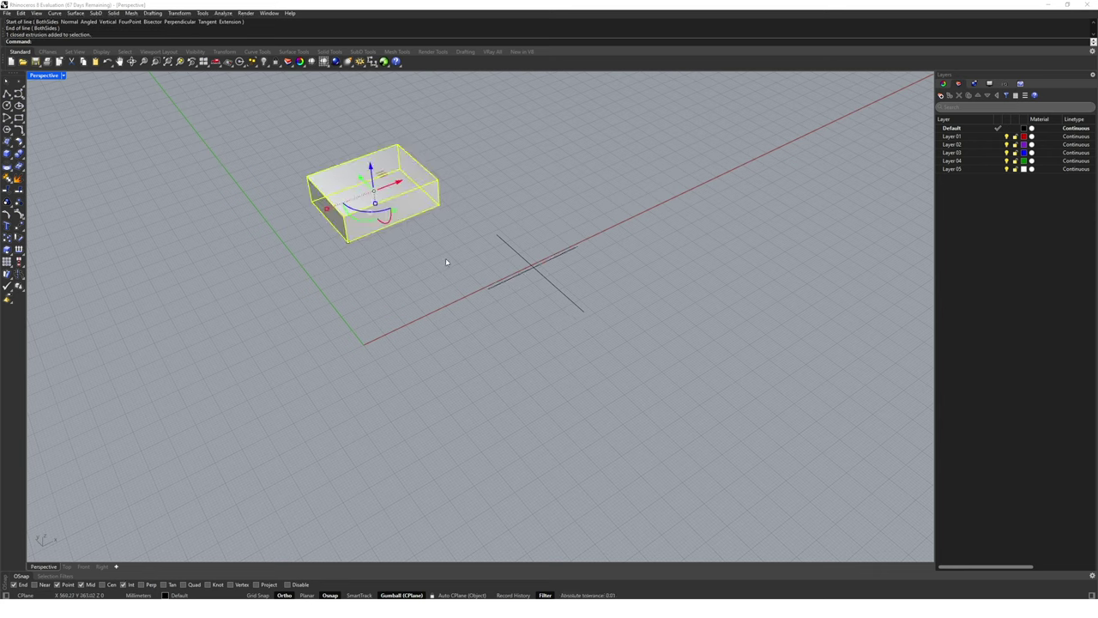
{"action": "type", "text": "Move"}
{"action": "key", "text": "Return"}
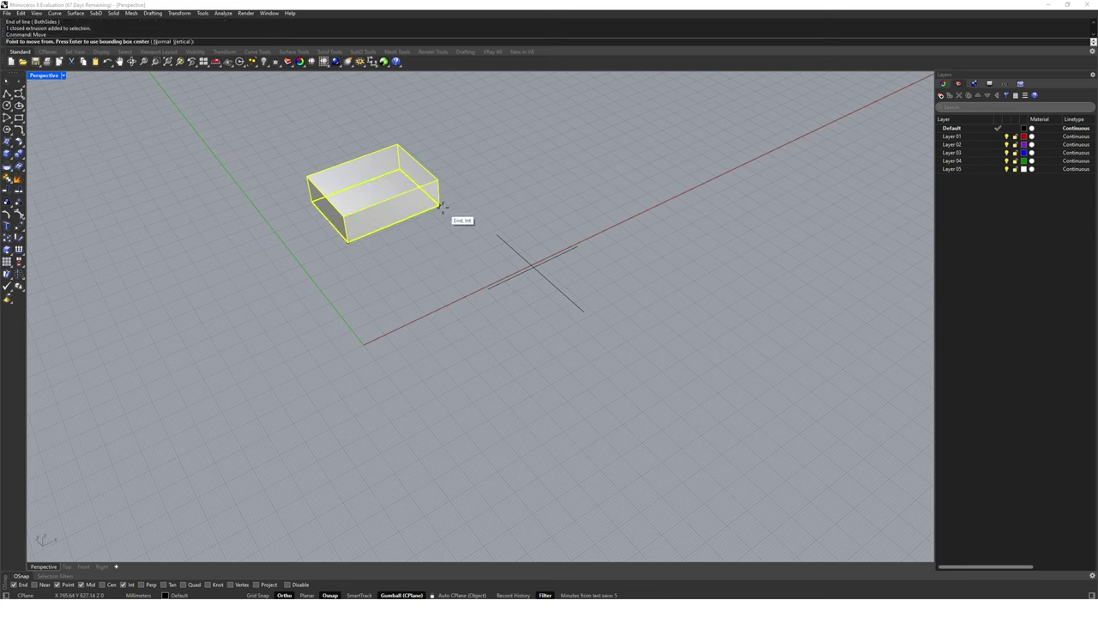
{"action": "left_click", "coordinate": [439, 206]}
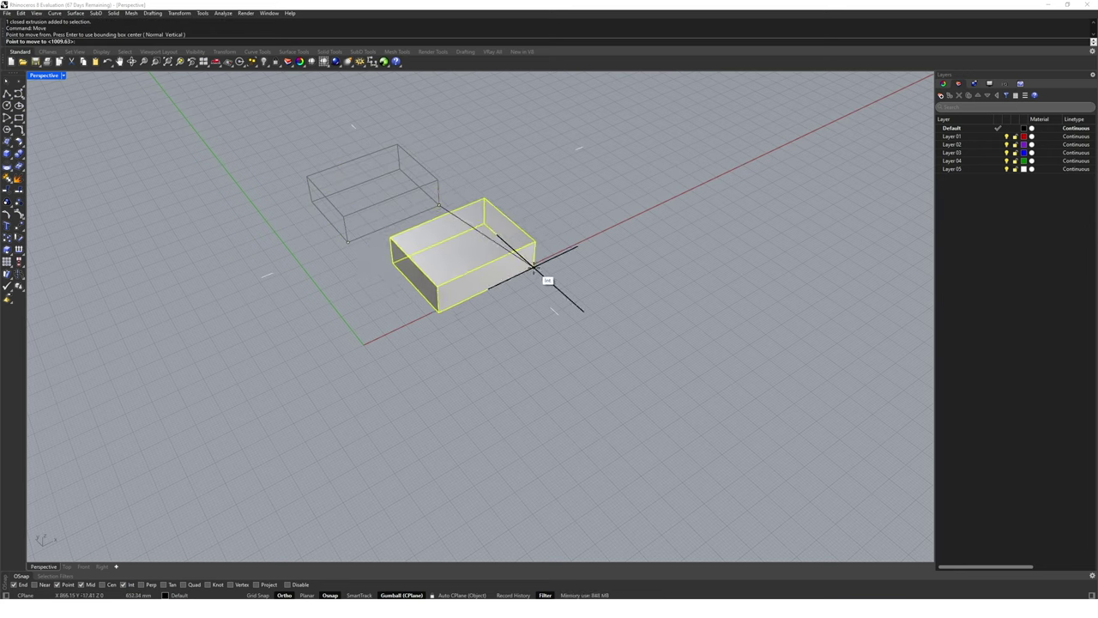
{"action": "left_click", "coordinate": [533, 270]}
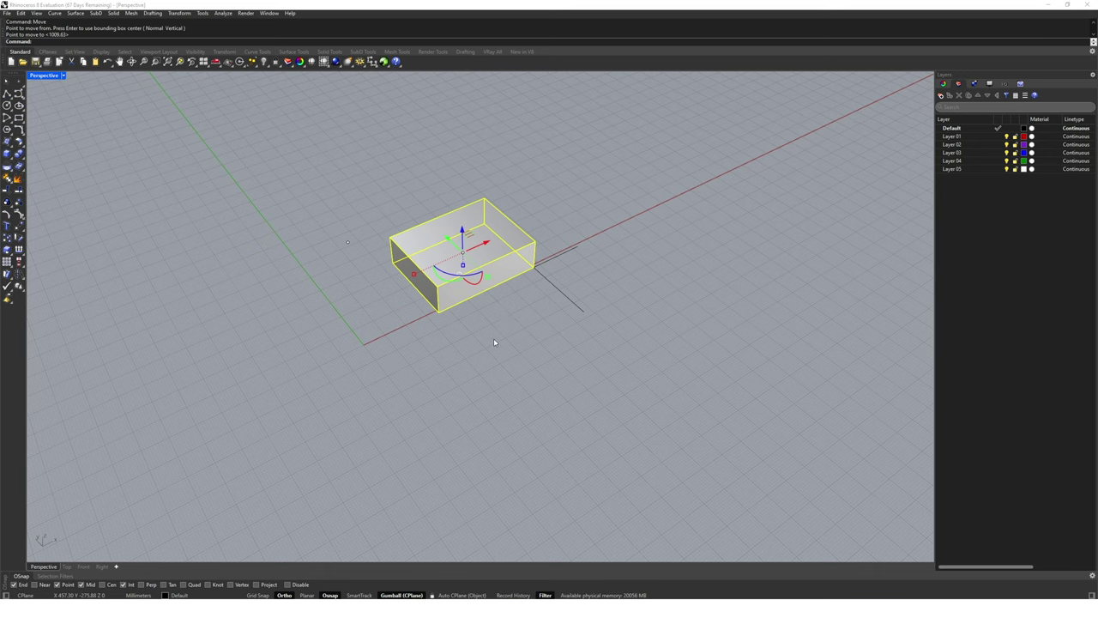
{"action": "type", "text": "u"}
{"action": "key", "text": "Return"}
- Lengthen the line parallel to the X axis by scaling it with the Gumball
{"action": "right_click_drag", "start_coordinate": [586, 344], "coordinate": [510, 400]}
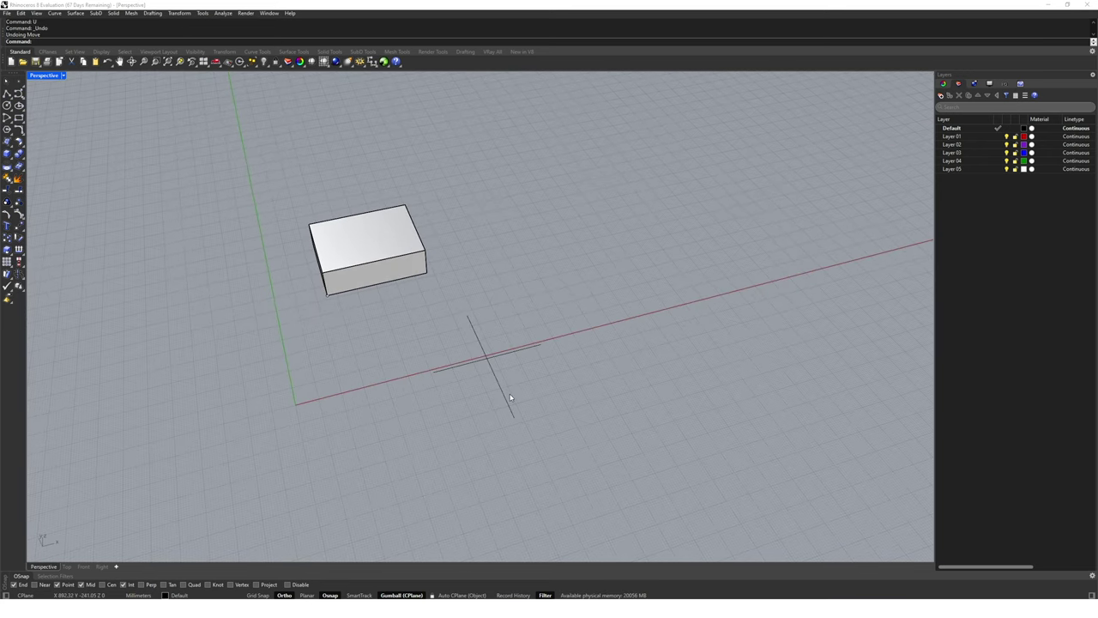
{"action": "left_click", "coordinate": [448, 367]}
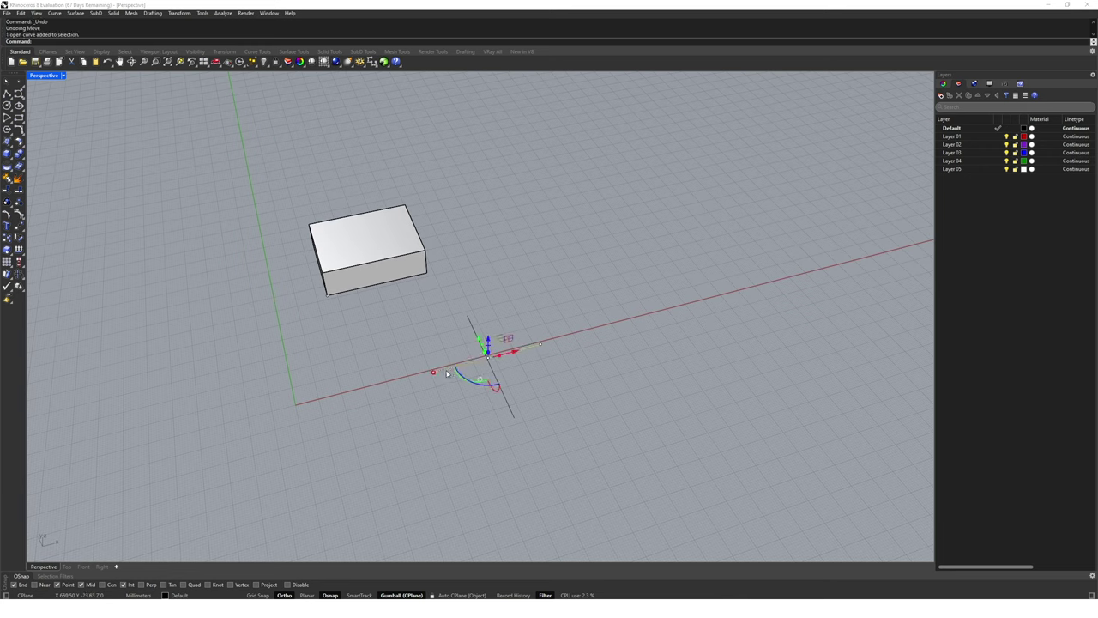
{"action": "left_click", "coordinate": [396, 344]}
- Turn on the Perp snap and move the box by its bottom corner perpendicularly onto the line parallel to X
{"action": "left_click", "coordinate": [379, 266]}
{"action": "type", "text": "M"}
{"action": "key", "text": "Return"}
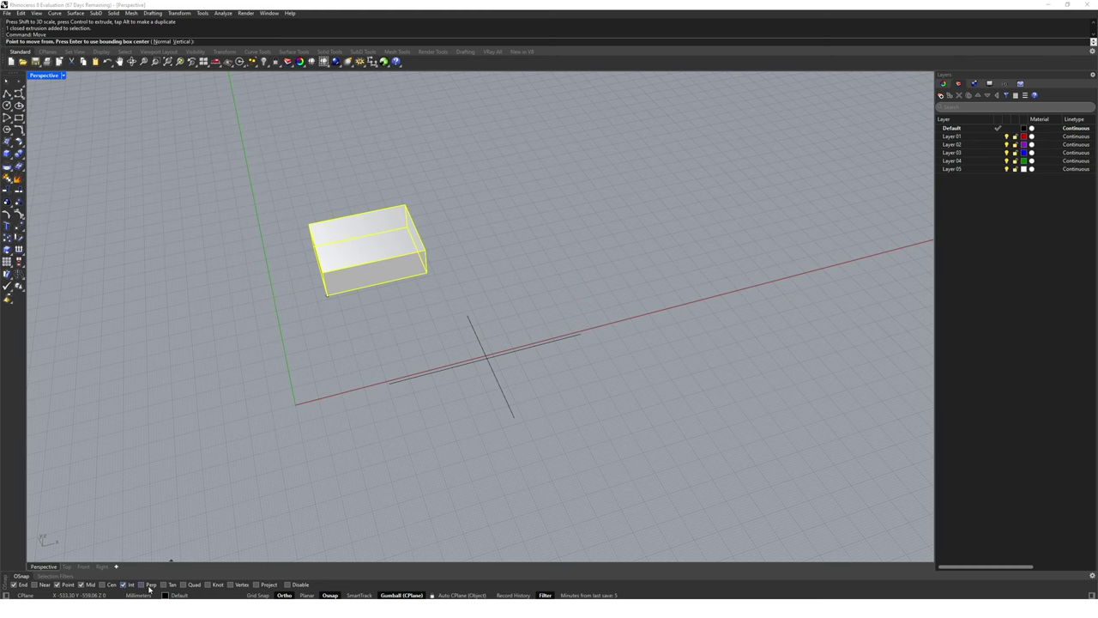
{"action": "left_click", "coordinate": [427, 274]}
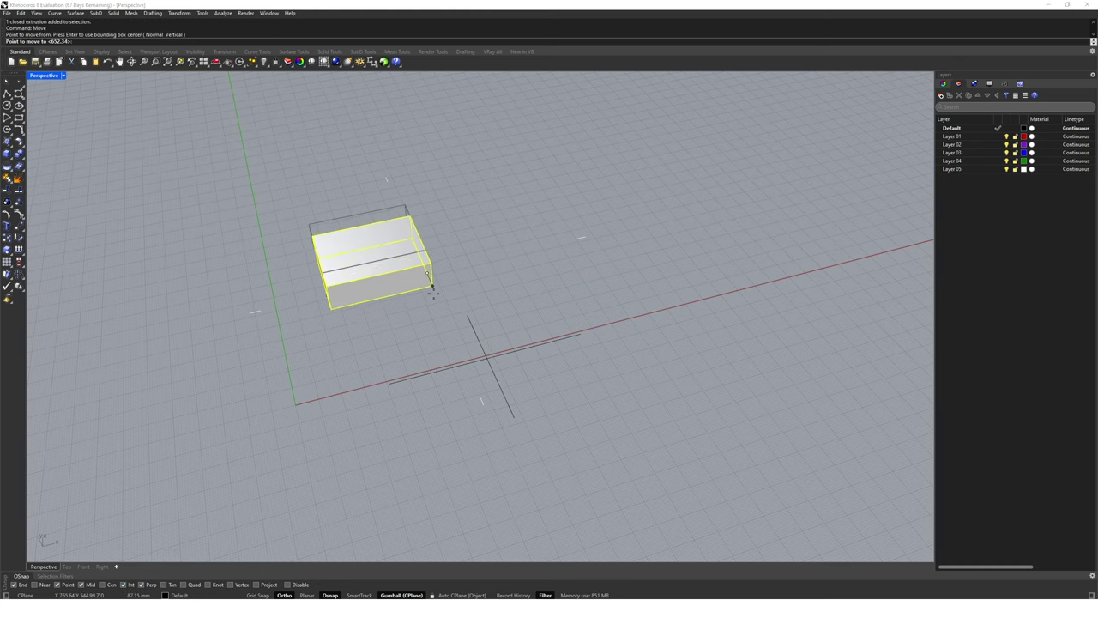
{"action": "left_click", "coordinate": [464, 361]}
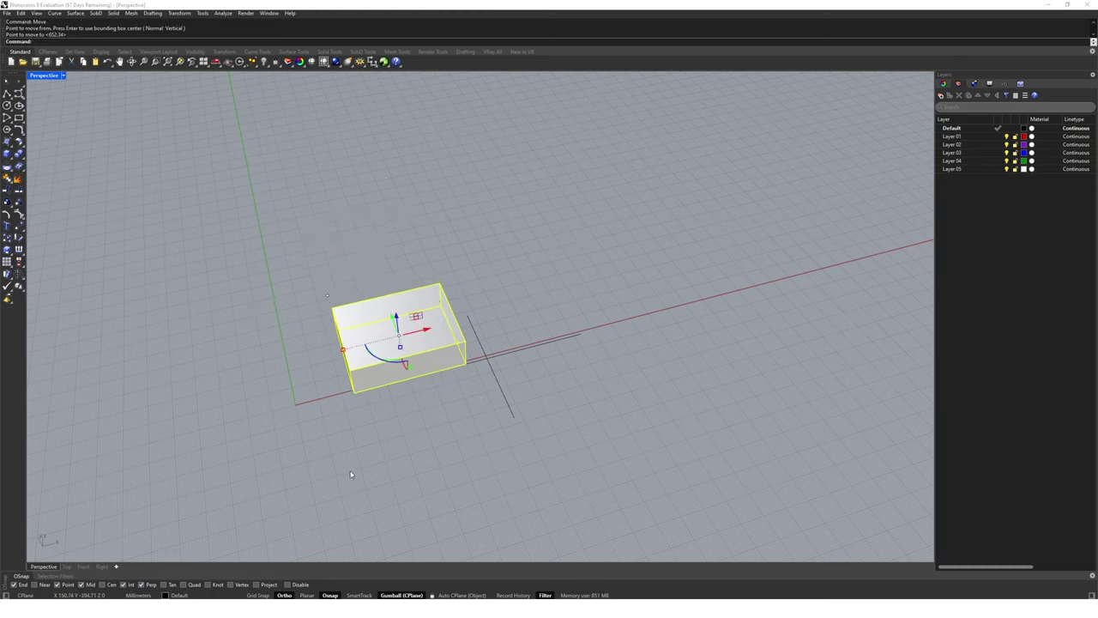
- Deselect the box and draw a circle on the CPlane in front of it
{"action": "left_click", "coordinate": [368, 466]}
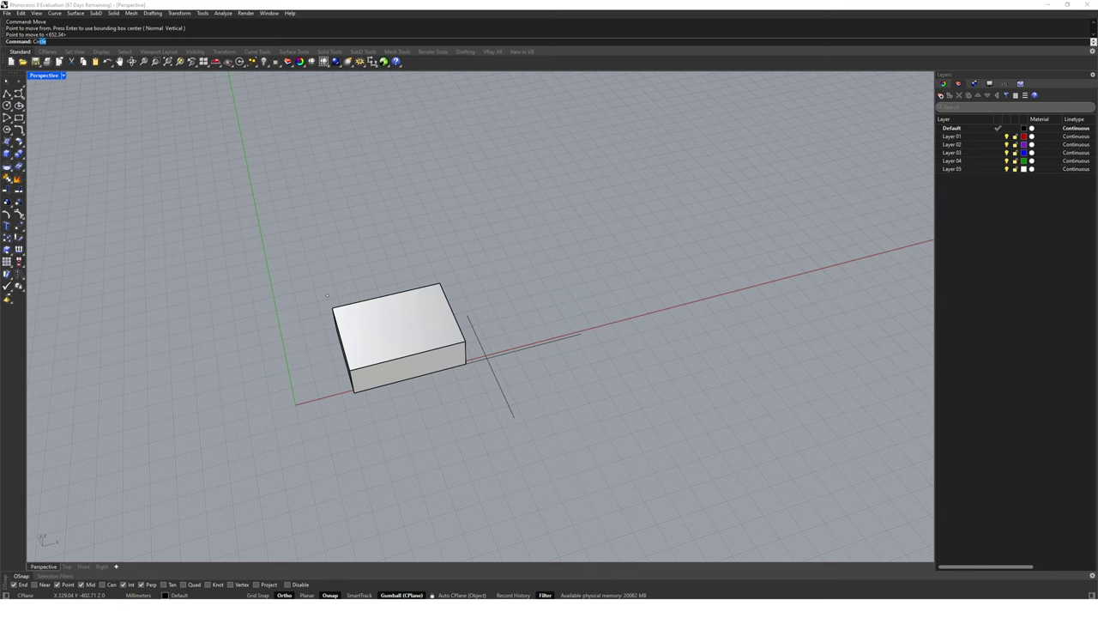
{"action": "key", "text": "Return"}
{"action": "left_click", "coordinate": [441, 478]}
{"action": "left_click", "coordinate": [495, 460]}
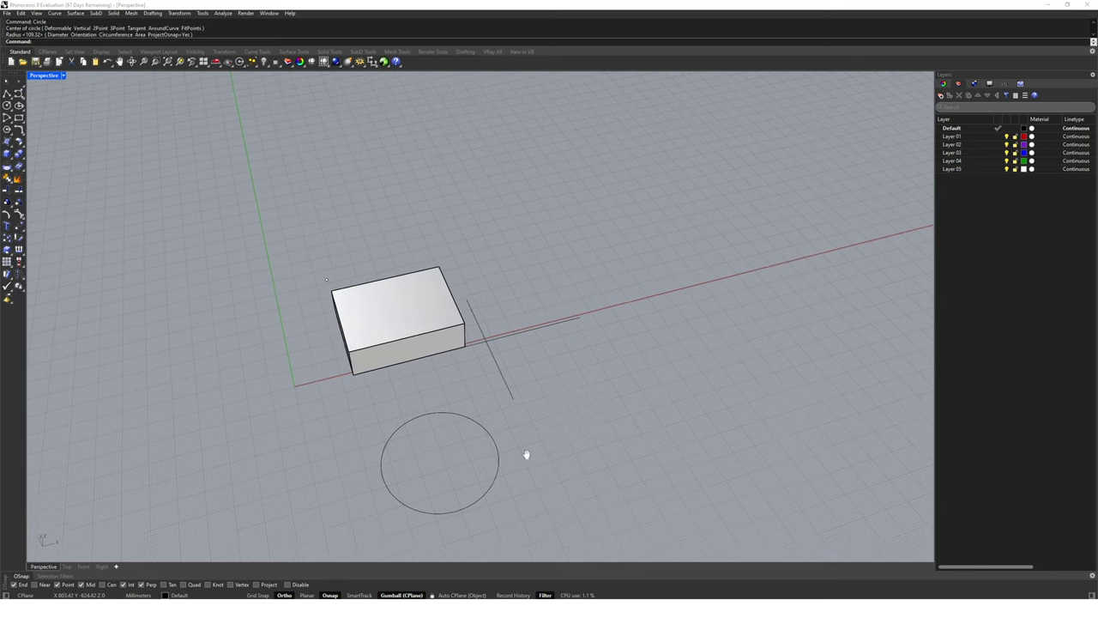
- Turn on the Cen snap and move the box by its front bottom corner to the circle's centre
{"action": "scroll", "coordinate": [526, 454], "scroll_direction": "down", "scroll_amount": 3}
{"action": "left_click", "coordinate": [416, 333]}
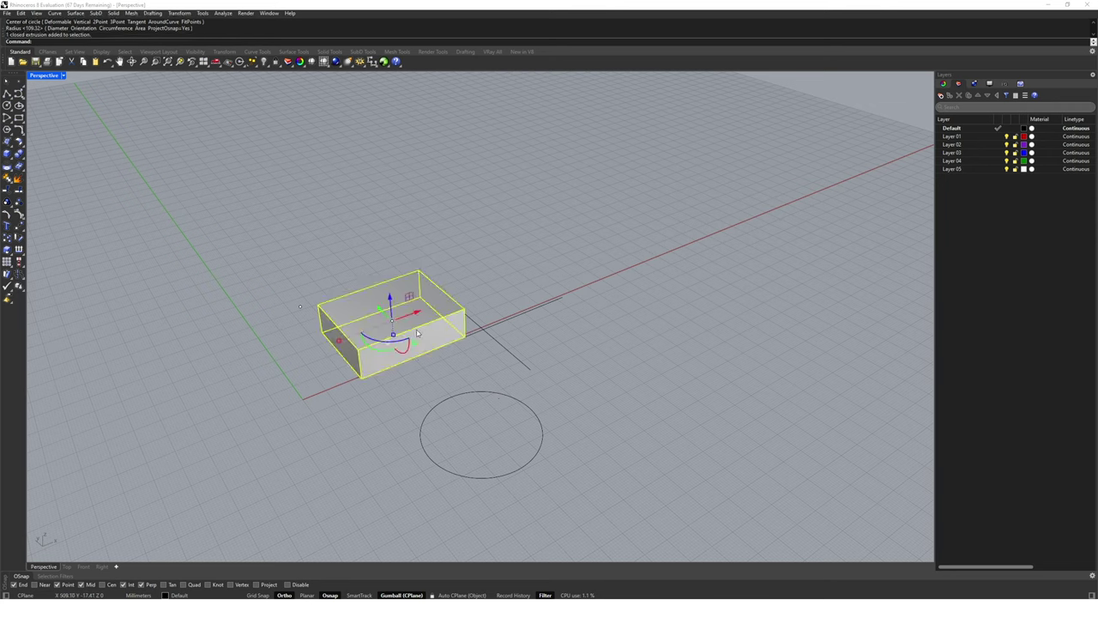
{"action": "type", "text": "m"}
{"action": "key", "text": "Return"}
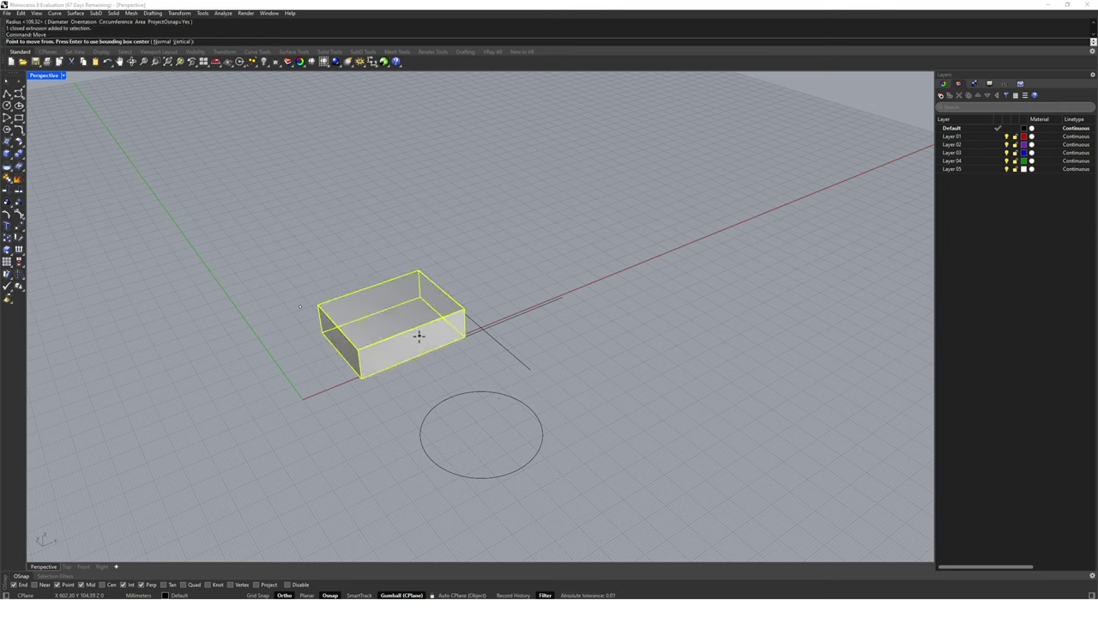
{"action": "left_click", "coordinate": [361, 377]}
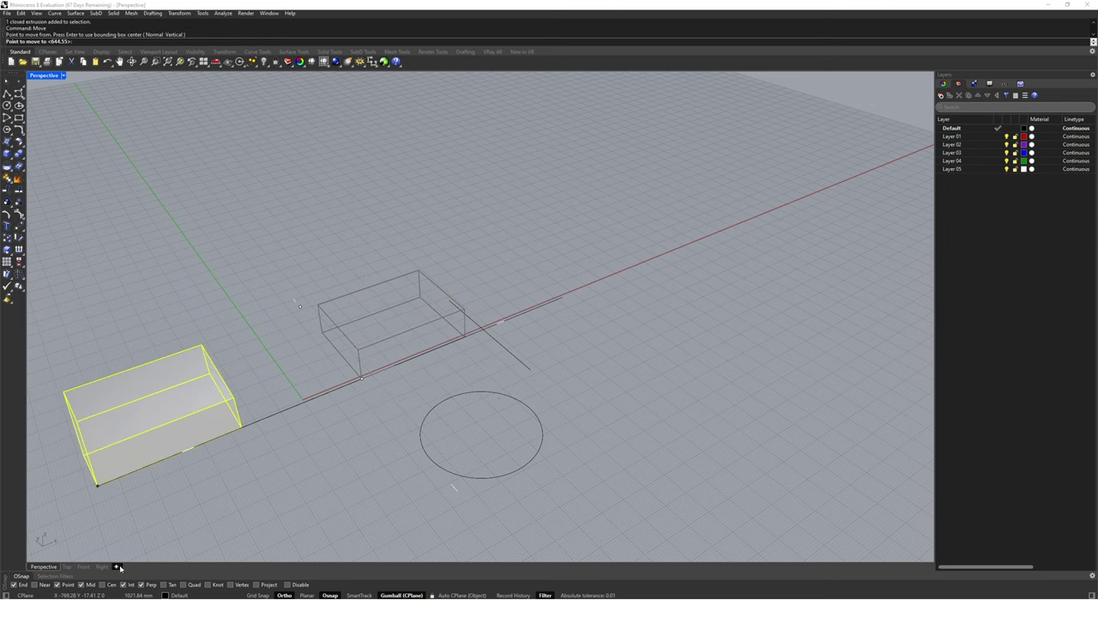
{"action": "left_click", "coordinate": [505, 393]}
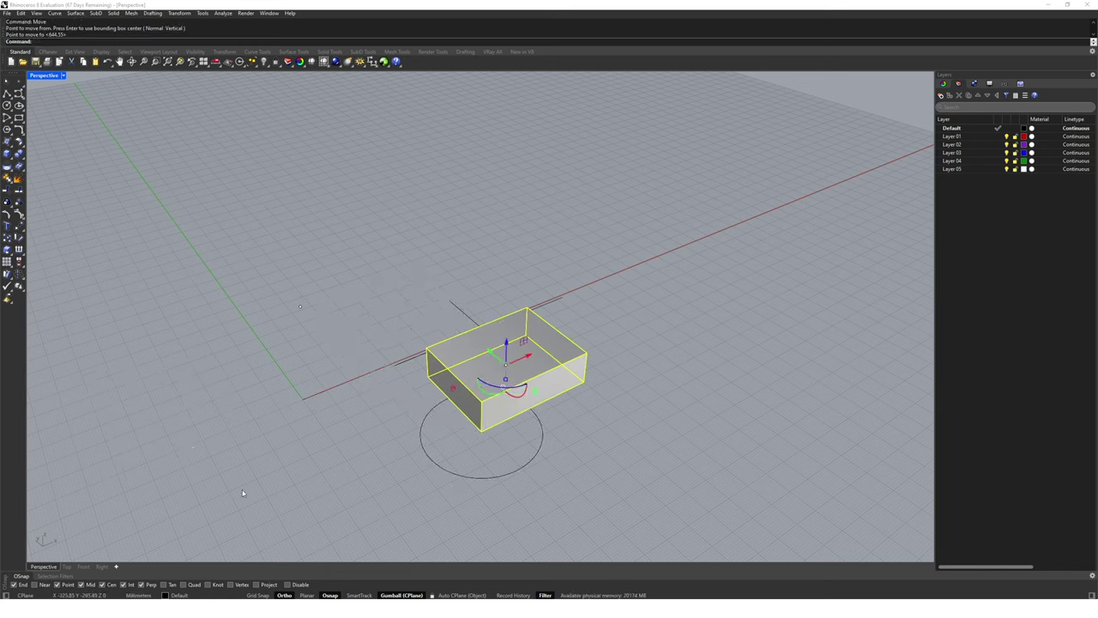
- Turn on the Quad snap and move the box by the same bottom corner to a quadrant of the circle
{"action": "type", "text": "move"}
{"action": "key", "text": "Return"}
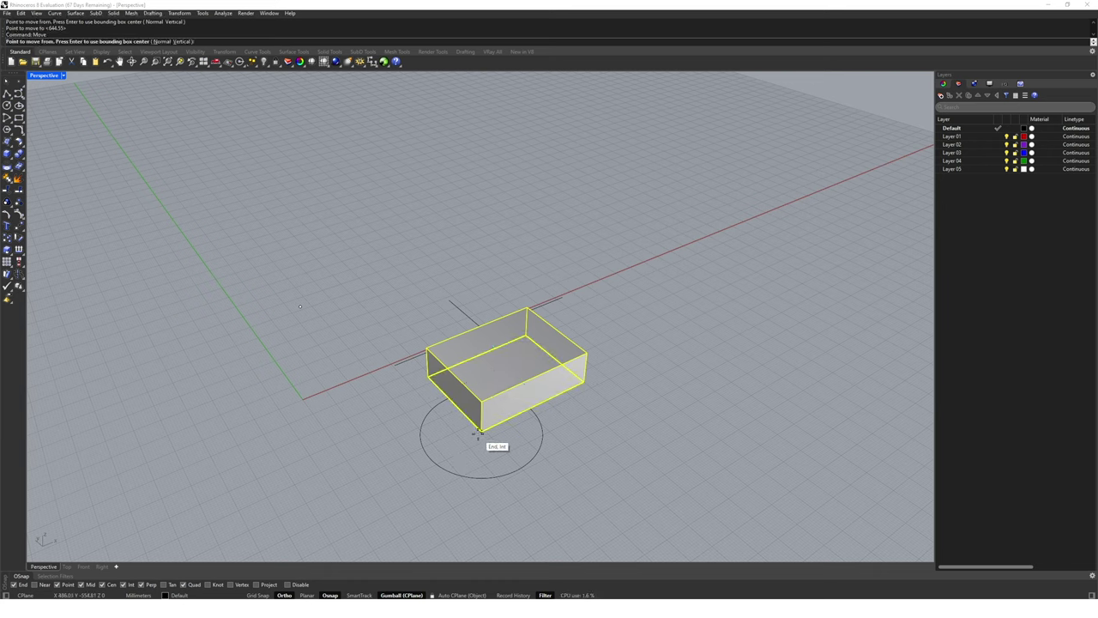
{"action": "left_click", "coordinate": [463, 459]}
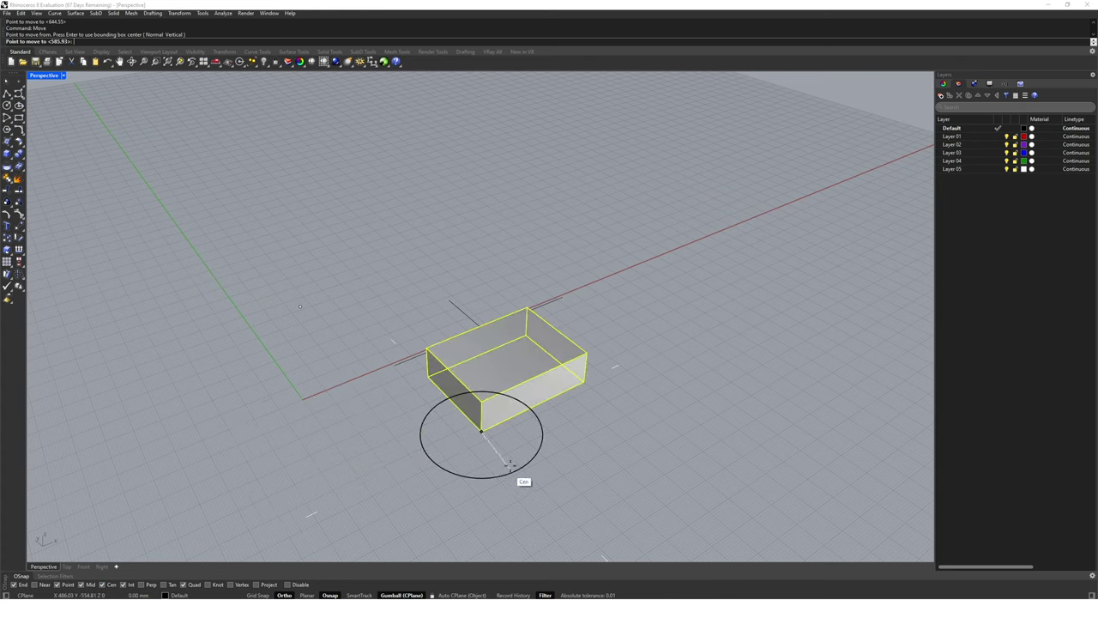
{"action": "left_click", "coordinate": [442, 468]}
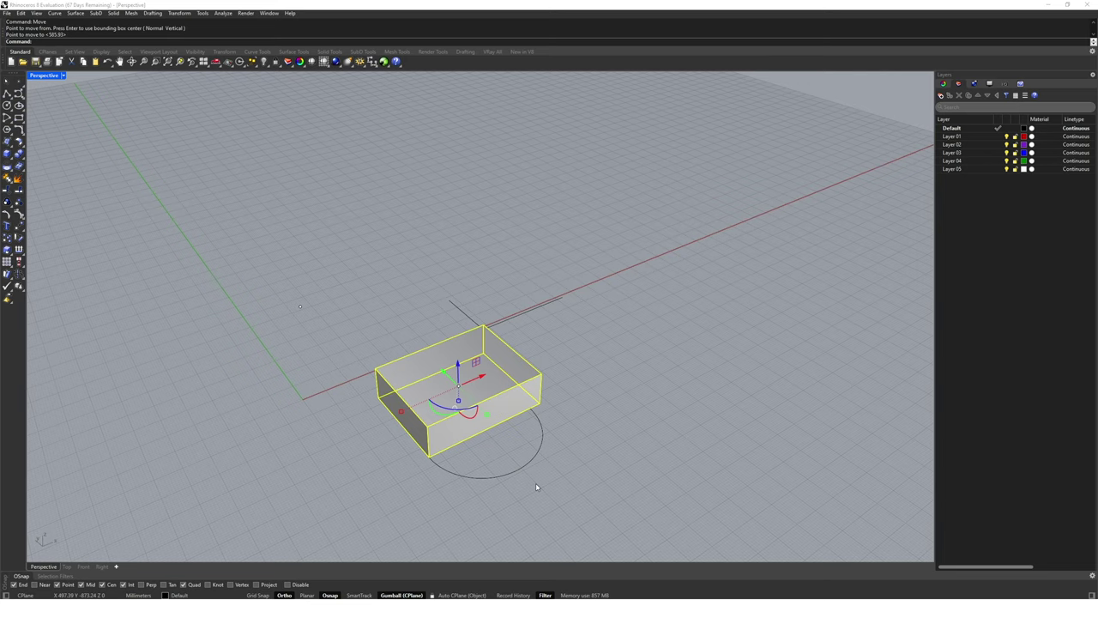
- Turn on the Near snap, move the box's front bottom corner onto the line parallel to X, and deselect the box
{"action": "key", "text": "Return"}
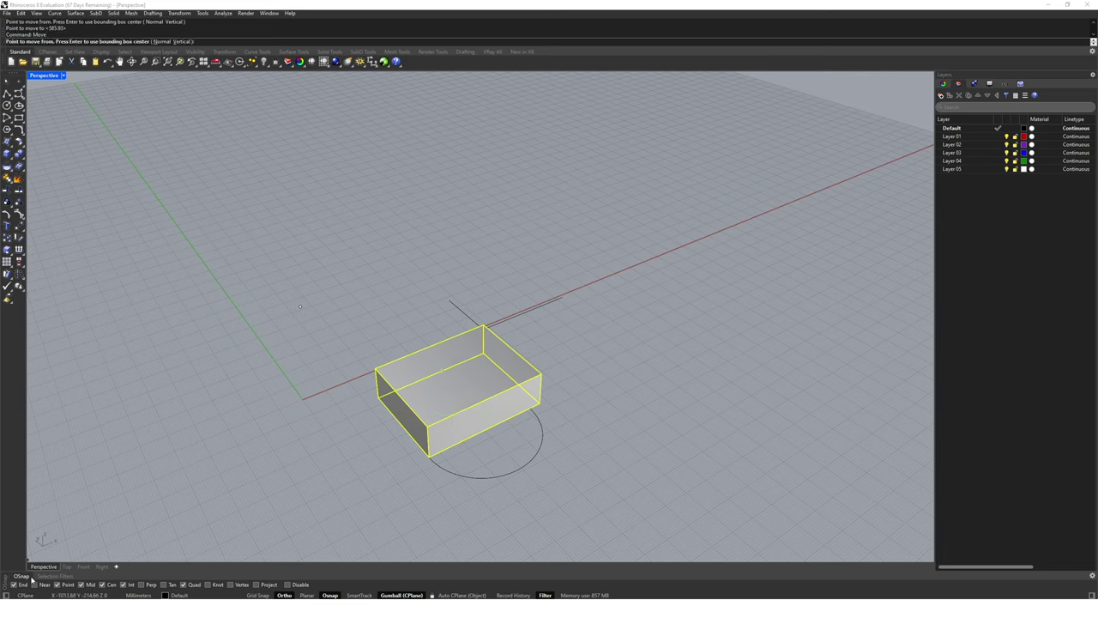
{"action": "left_click", "coordinate": [35, 584]}
{"action": "left_click", "coordinate": [429, 454]}
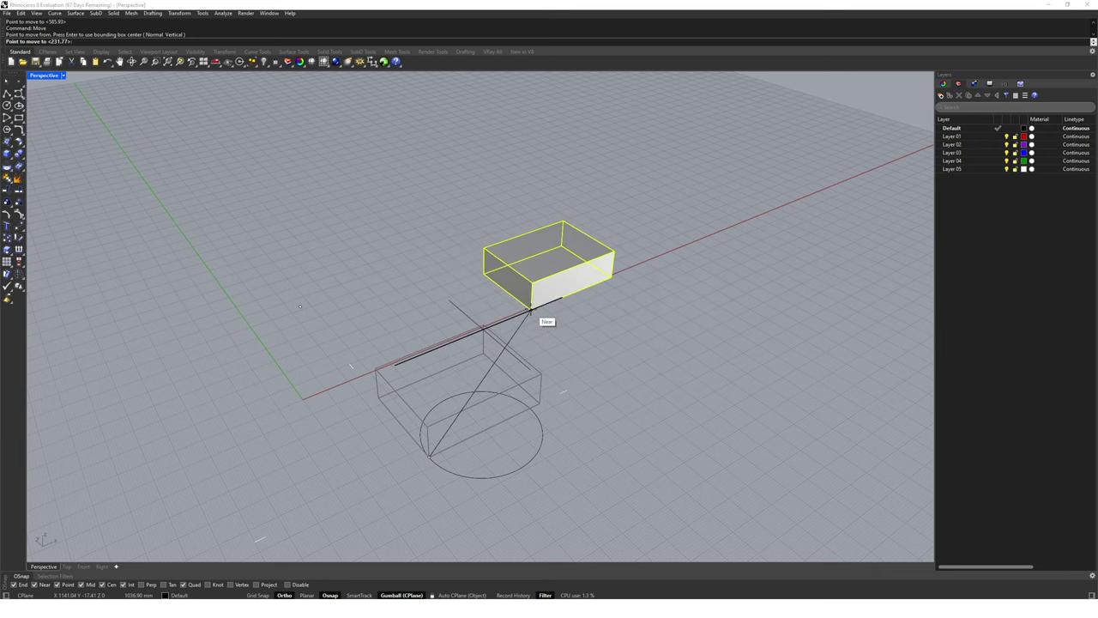
{"action": "left_click", "coordinate": [532, 309]}
{"action": "left_click", "coordinate": [620, 349]}
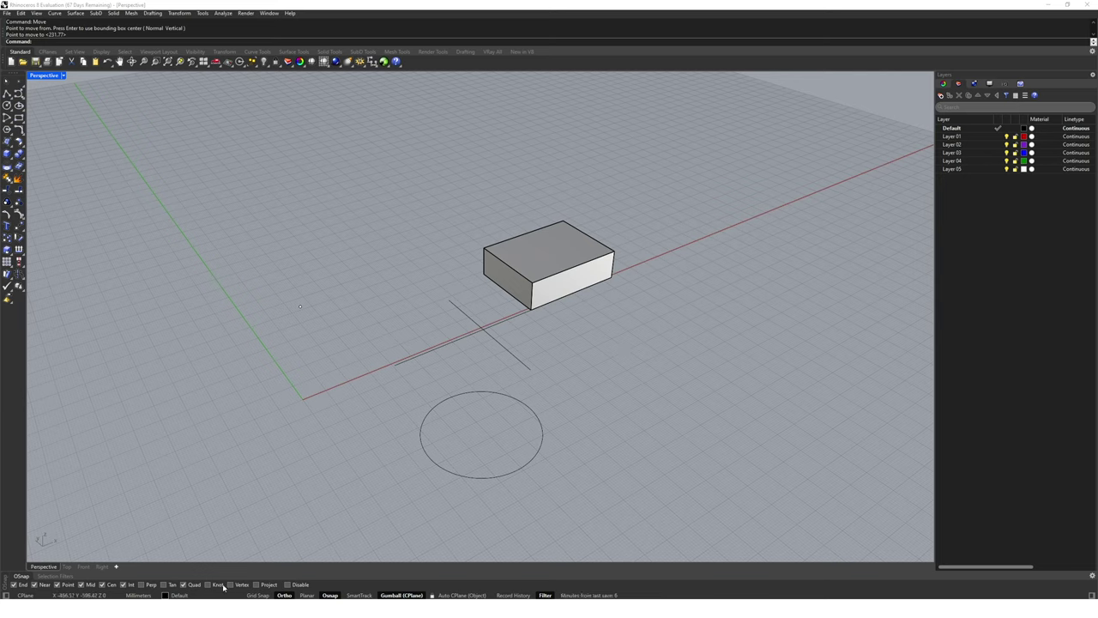
- Display the additional one-shot object snaps while moving the box by its bottom corner, and cancel the move
{"action": "left_click", "coordinate": [573, 283]}
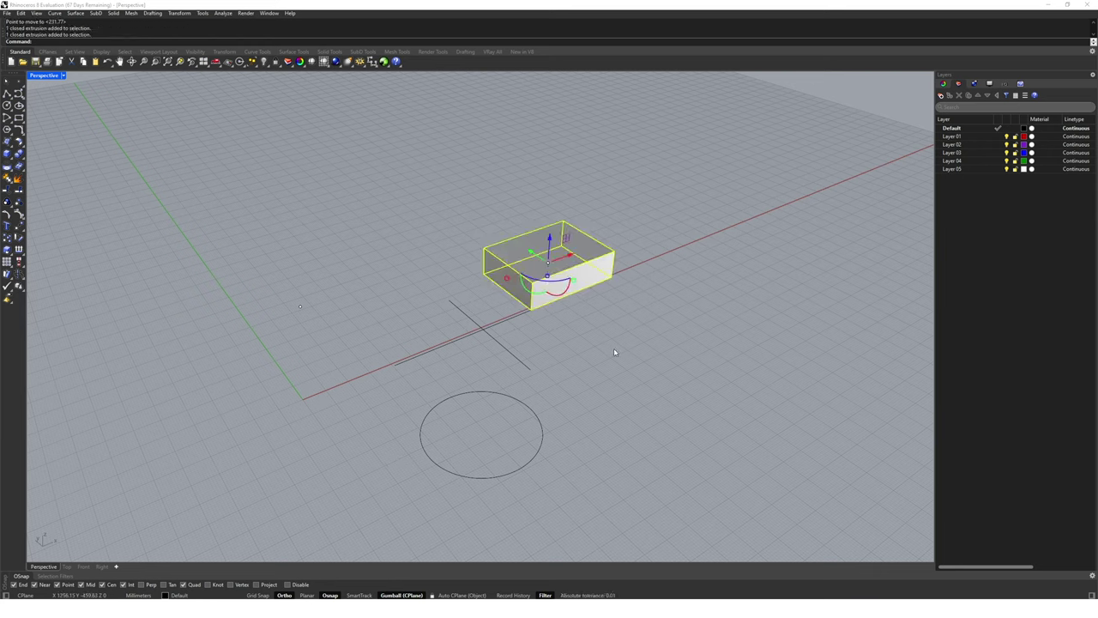
{"action": "type", "text": "m"}
{"action": "key", "text": "Return"}
{"action": "left_click", "coordinate": [530, 309]}
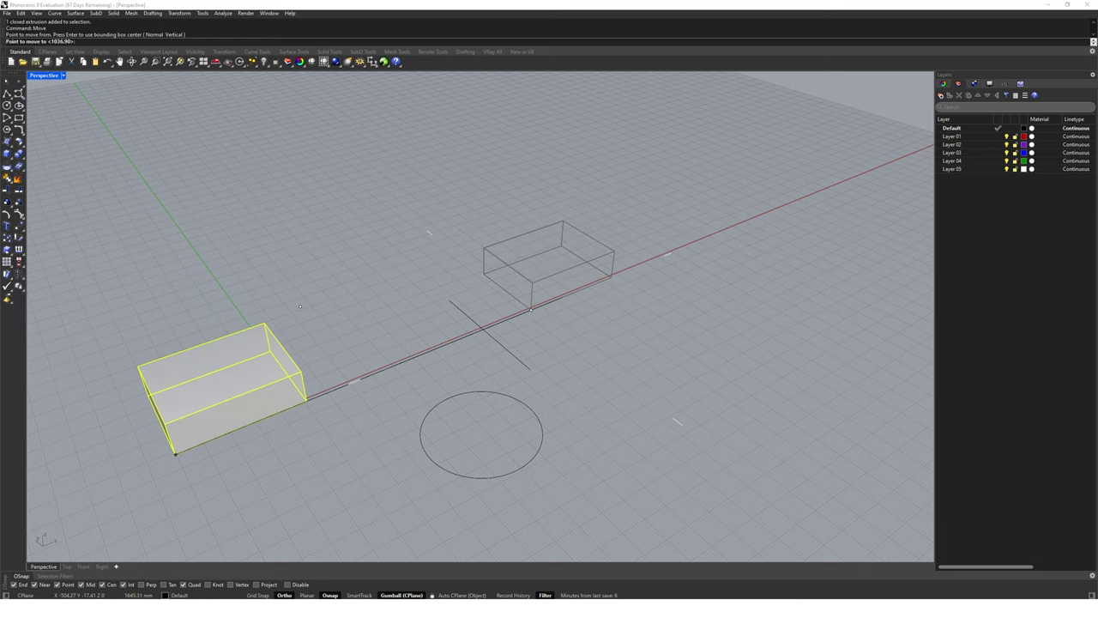
{"action": "key", "text": "ctrl"}
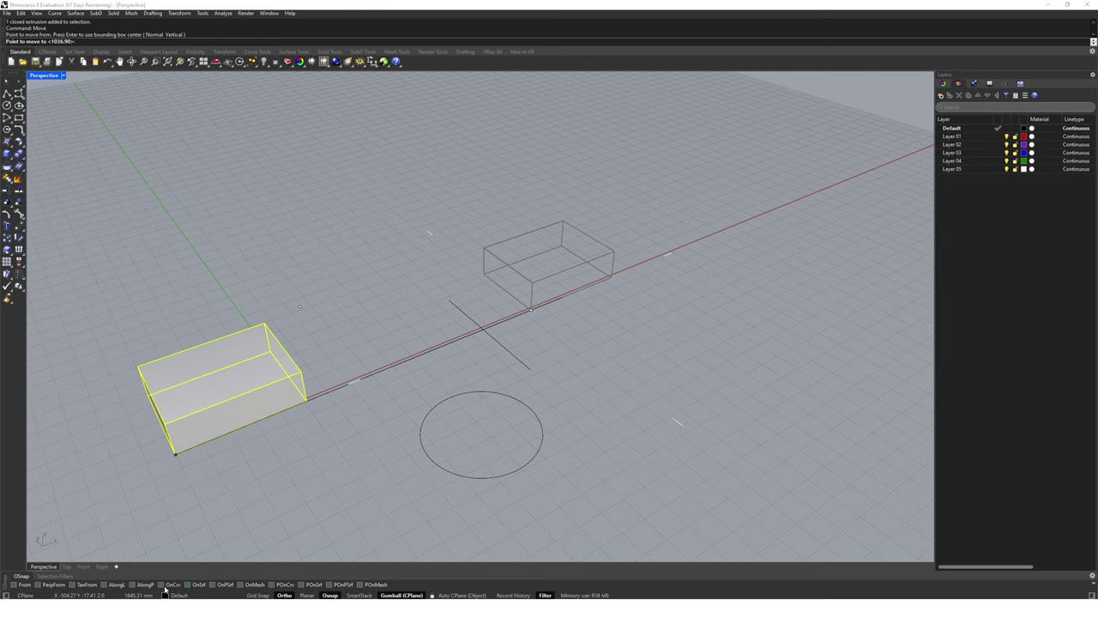
{"action": "key", "text": "Escape"}
{"action": "key", "text": "Escape"}
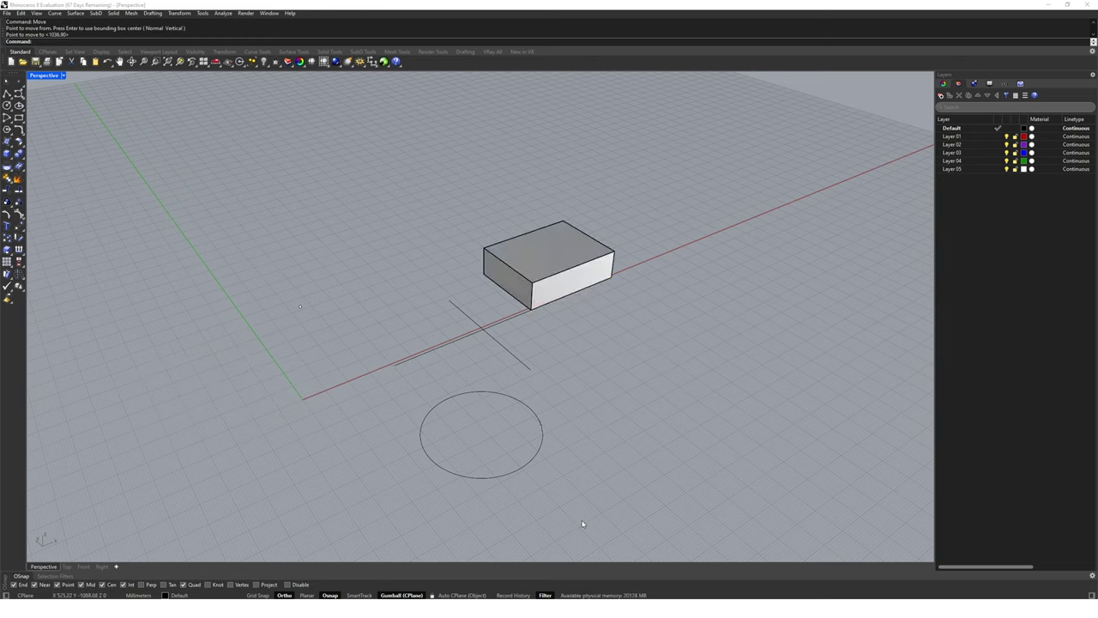
- Delete the two crossing lines, the circle and the point object, keeping only the box
{"action": "left_click_drag", "start_coordinate": [504, 338], "coordinate": [404, 421]}
{"action": "key", "text": "Delete"}
{"action": "left_click_drag", "start_coordinate": [323, 289], "coordinate": [262, 343]}
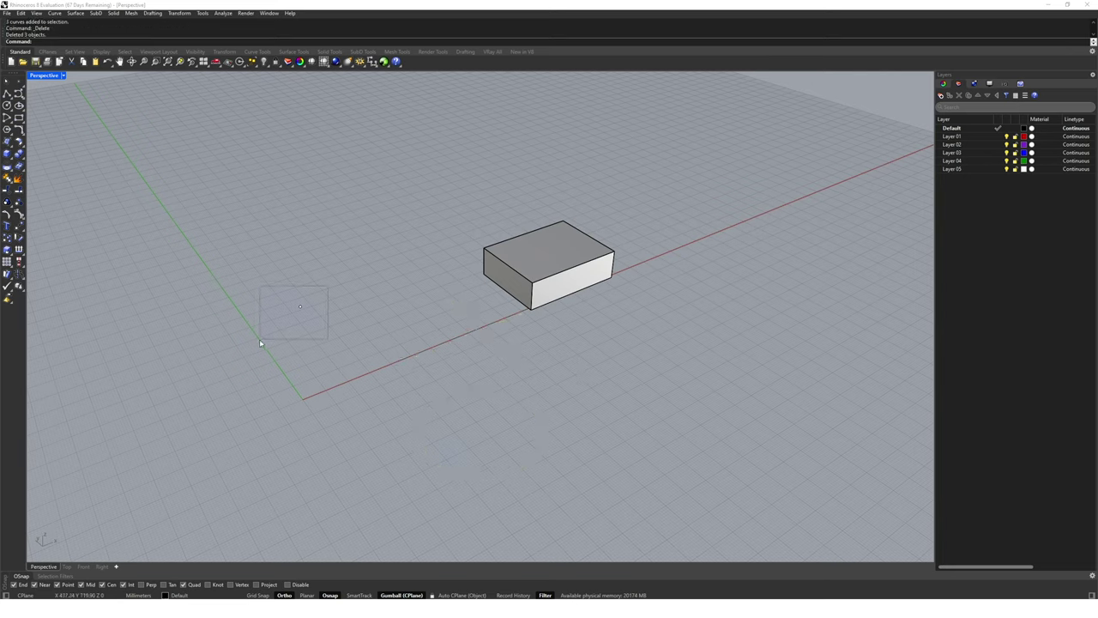
{"action": "key", "text": "Delete"}
- Turn on SmartTrack and draw a line about 1616 mm long parallel to the Y axis, beyond the box
{"action": "left_click", "coordinate": [359, 595]}
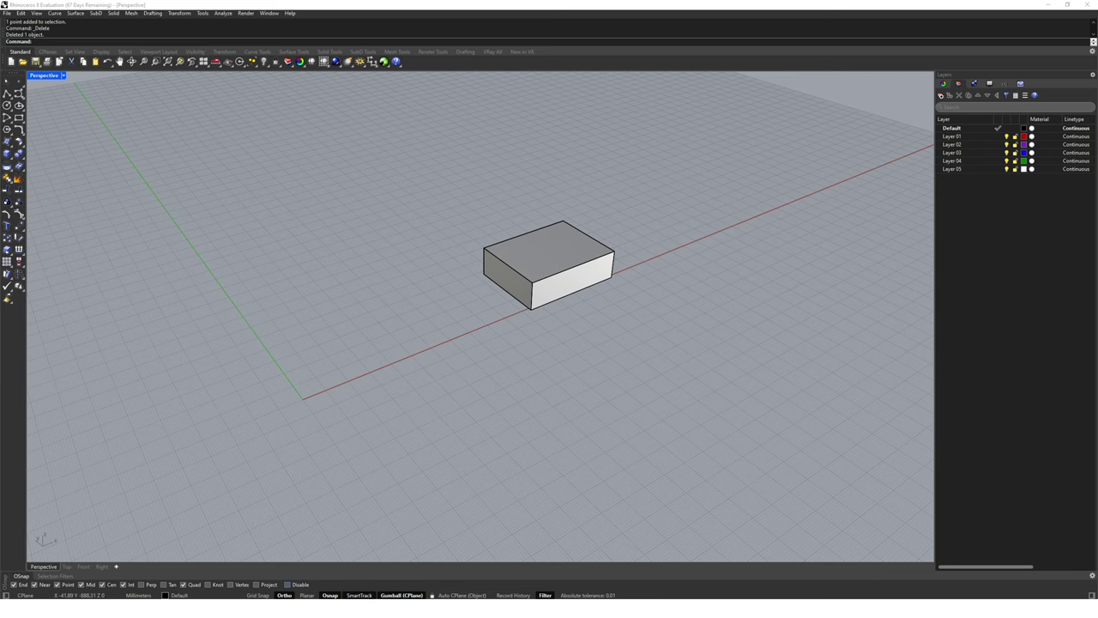
{"action": "right_click_drag", "start_coordinate": [480, 505], "coordinate": [453, 417]}
{"action": "type", "text": "line"}
{"action": "key", "text": "Return"}
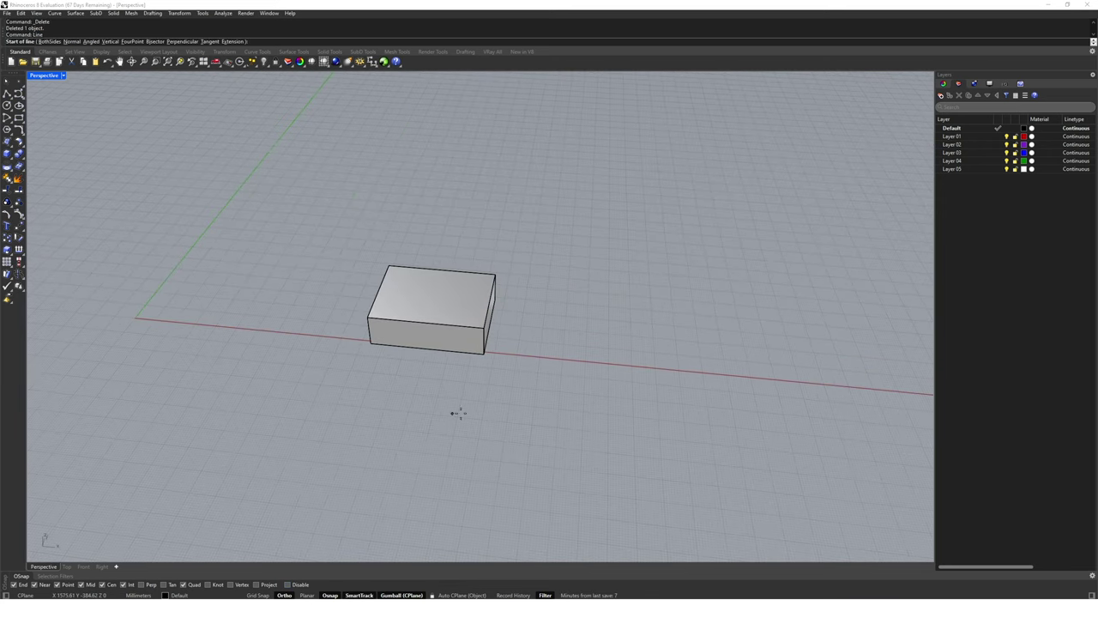
{"action": "left_click", "coordinate": [664, 341]}
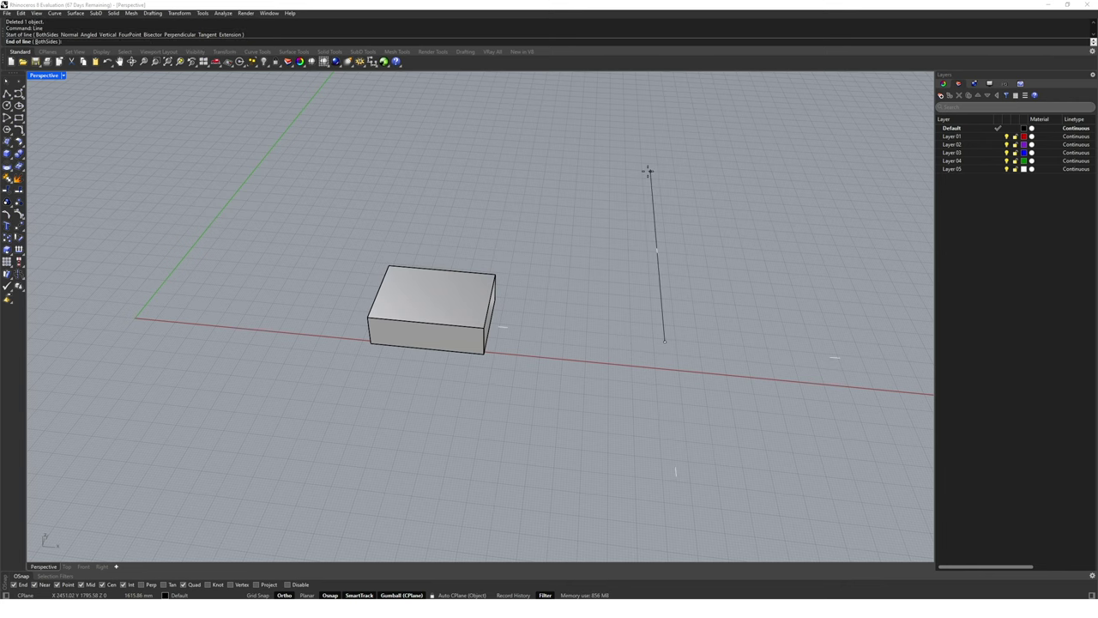
{"action": "left_click", "coordinate": [648, 171]}
- Move the box by its bottom corner to the origin, entering 0 as the target point
{"action": "right_click_drag", "start_coordinate": [532, 258], "coordinate": [439, 330]}
{"action": "left_click", "coordinate": [435, 324]}
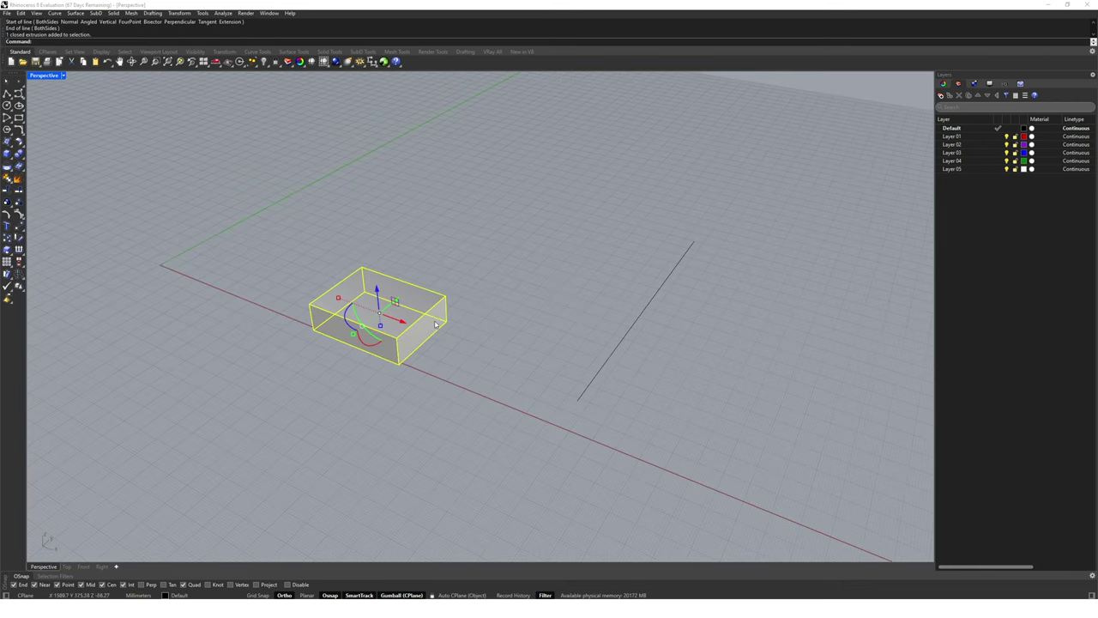
{"action": "type", "text": "m"}
{"action": "key", "text": "Return"}
{"action": "left_click", "coordinate": [313, 331]}
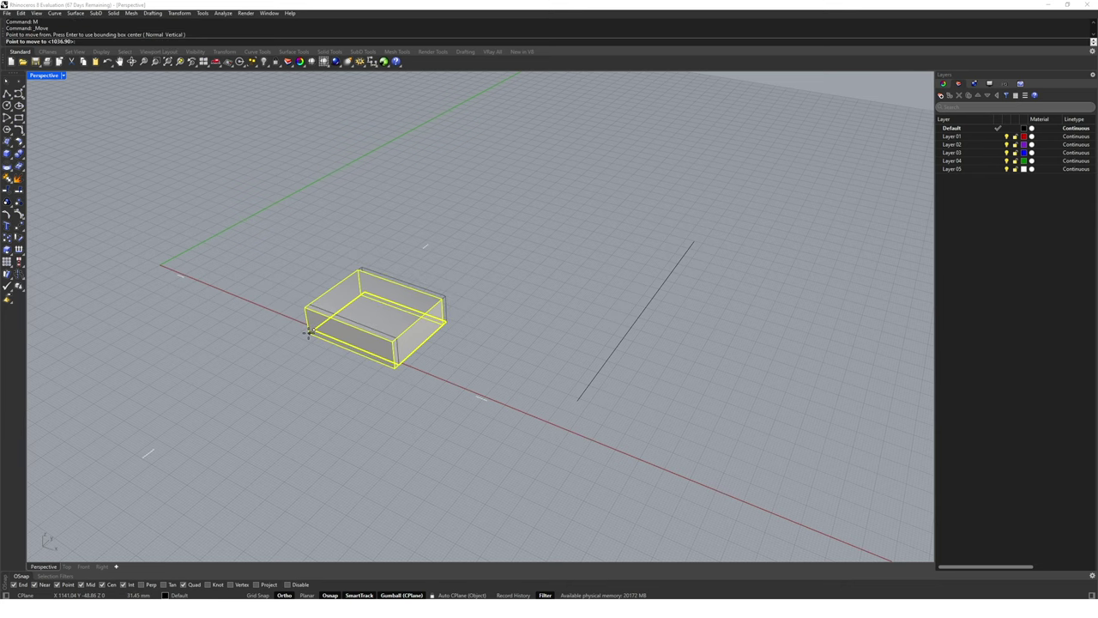
{"action": "type", "text": "0"}
{"action": "key", "text": "Return"}
{"action": "left_click", "coordinate": [318, 336]}
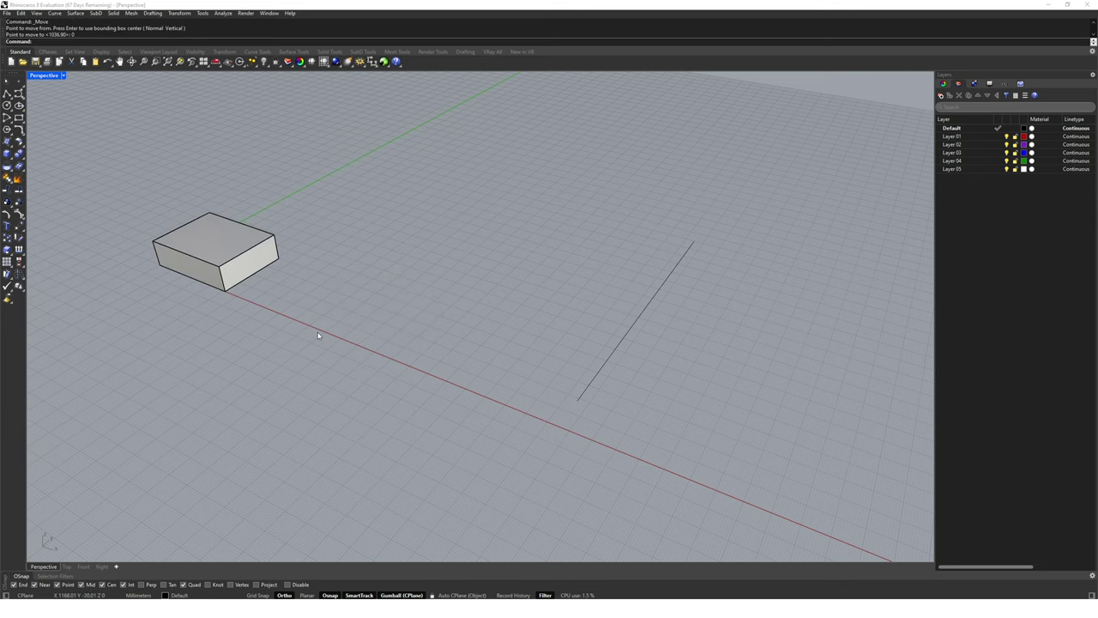
- Move the box by its bottom corner to the SmartTrack intersection aligned with the line's far endpoint
{"action": "right_click_drag", "start_coordinate": [318, 335], "coordinate": [274, 382]}
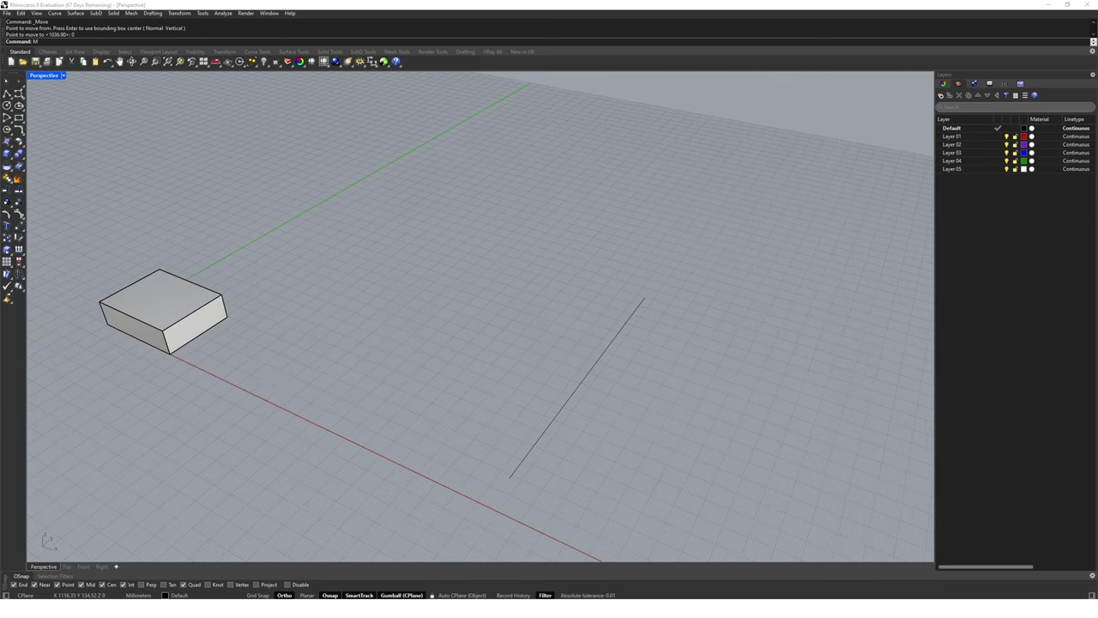
{"action": "key", "text": "Return"}
{"action": "left_click", "coordinate": [171, 317]}
{"action": "key", "text": "Return"}
{"action": "left_click", "coordinate": [227, 317]}
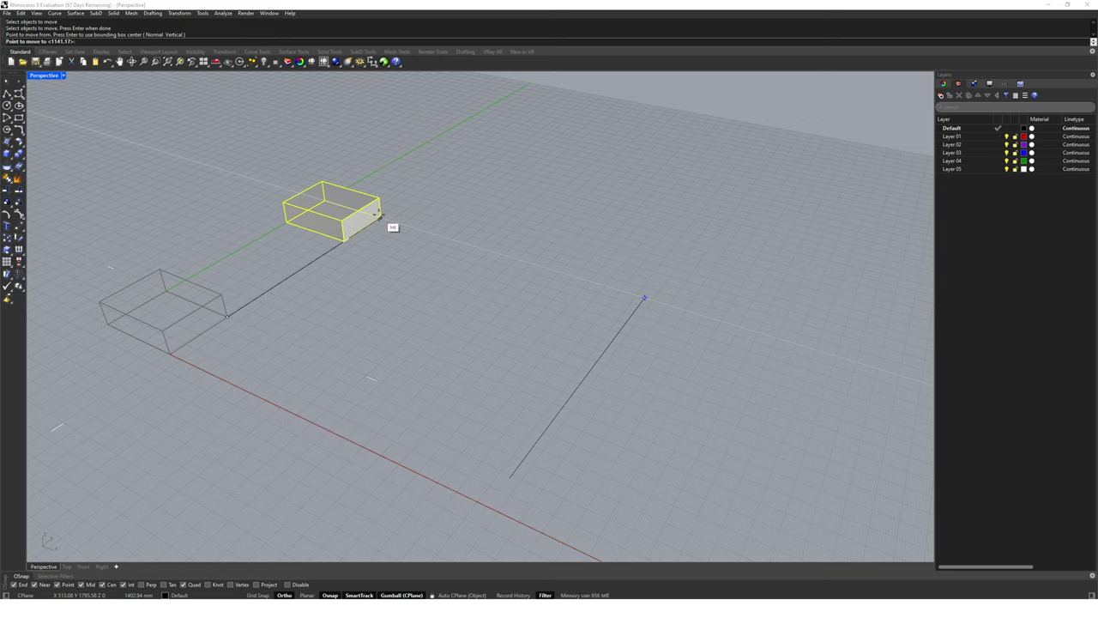
{"action": "left_click", "coordinate": [380, 216]}
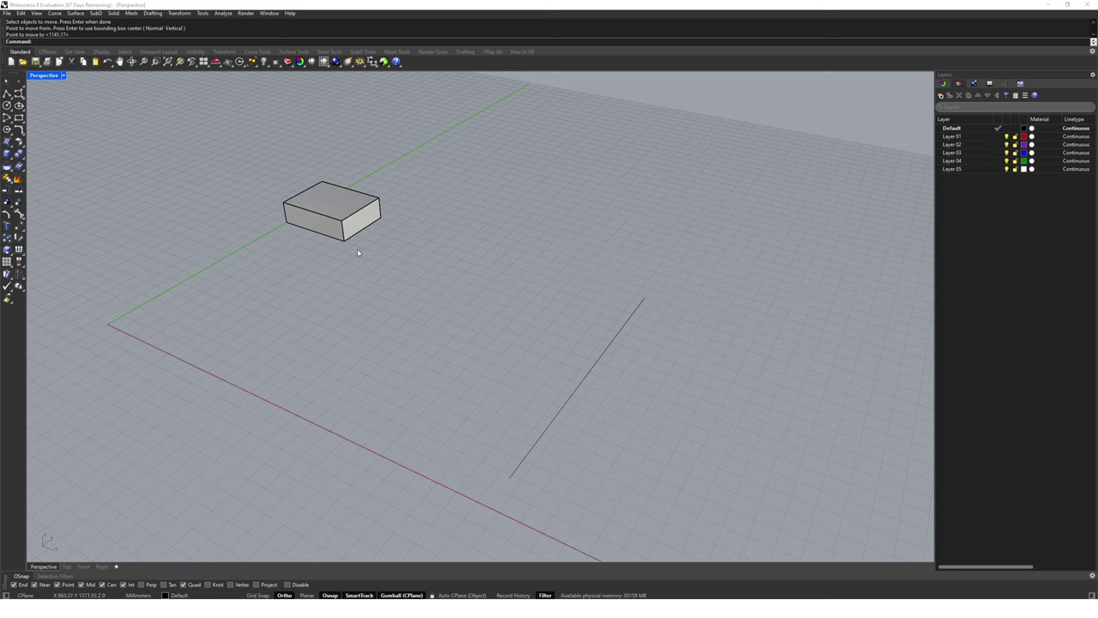
- Move the box by its front bottom corner to a SmartTrack point aligned with the line's near endpoint
{"action": "key", "text": "Return"}
{"action": "left_click", "coordinate": [346, 234]}
{"action": "key", "text": "Return"}
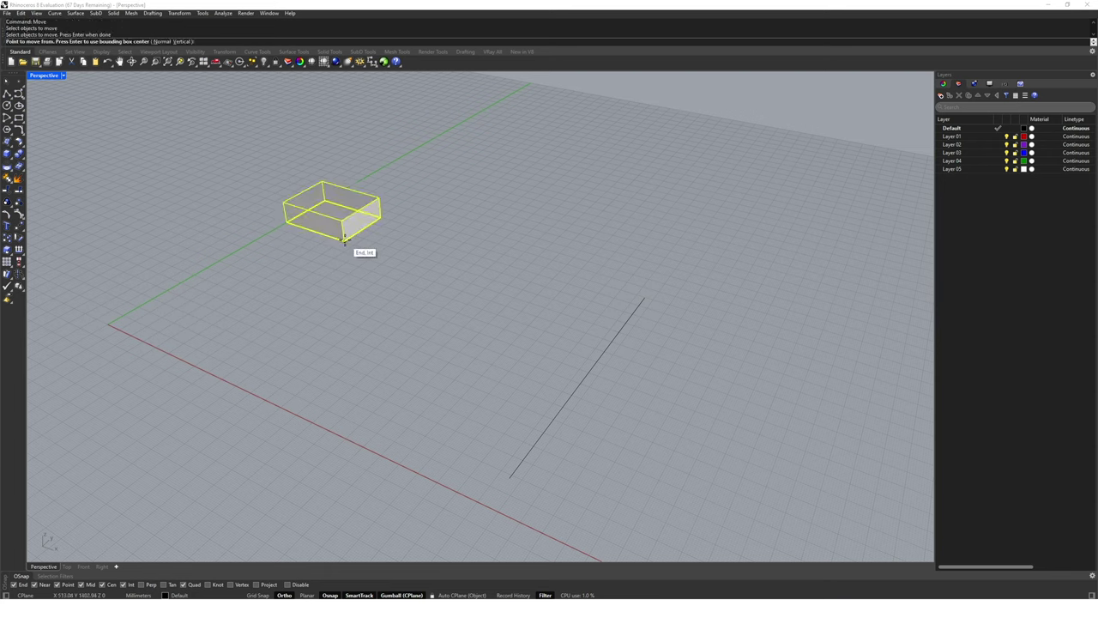
{"action": "left_click", "coordinate": [344, 241]}
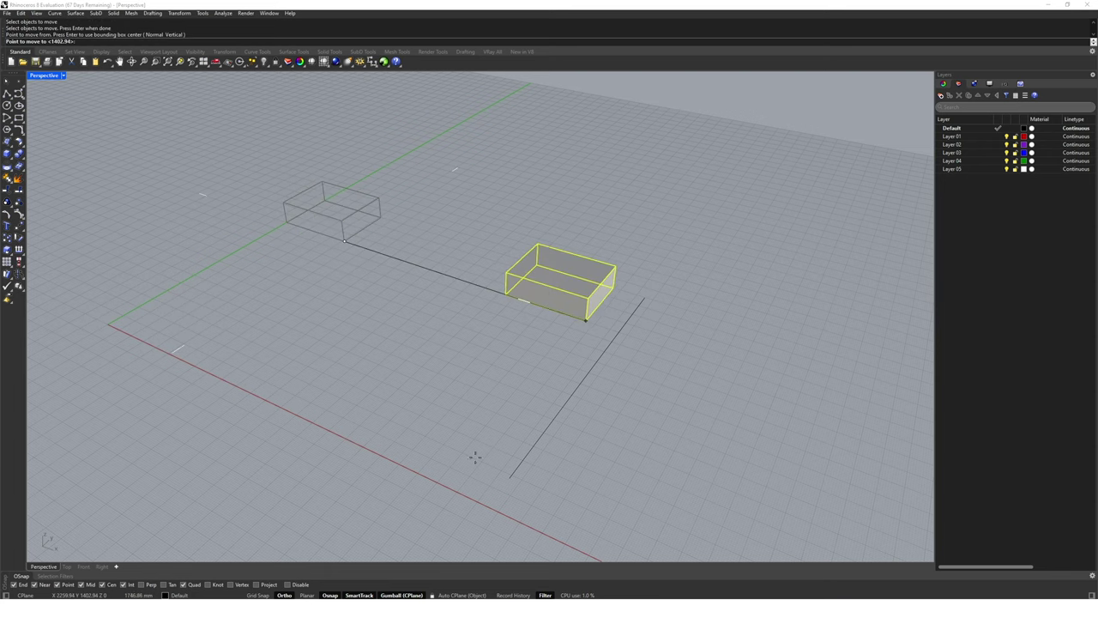
{"action": "left_click", "coordinate": [410, 432]}
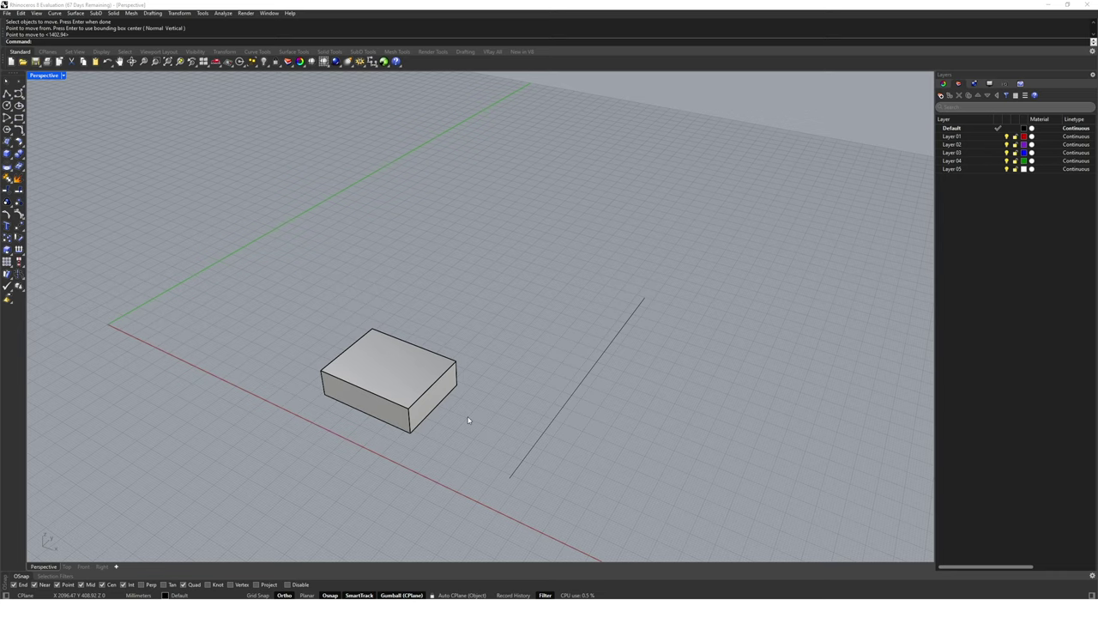
- Try drawing a closed eight-sided polyline from the box's top corner with Planar off
{"action": "type", "text": "polyline"}
{"action": "key", "text": "Return"}
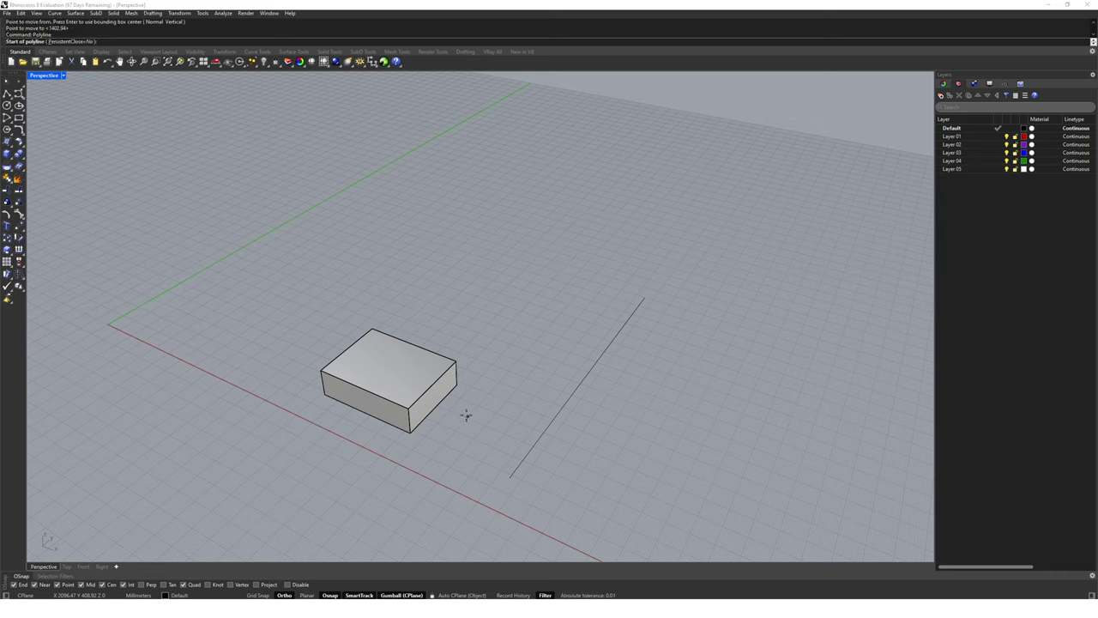
{"action": "left_click", "coordinate": [457, 360]}
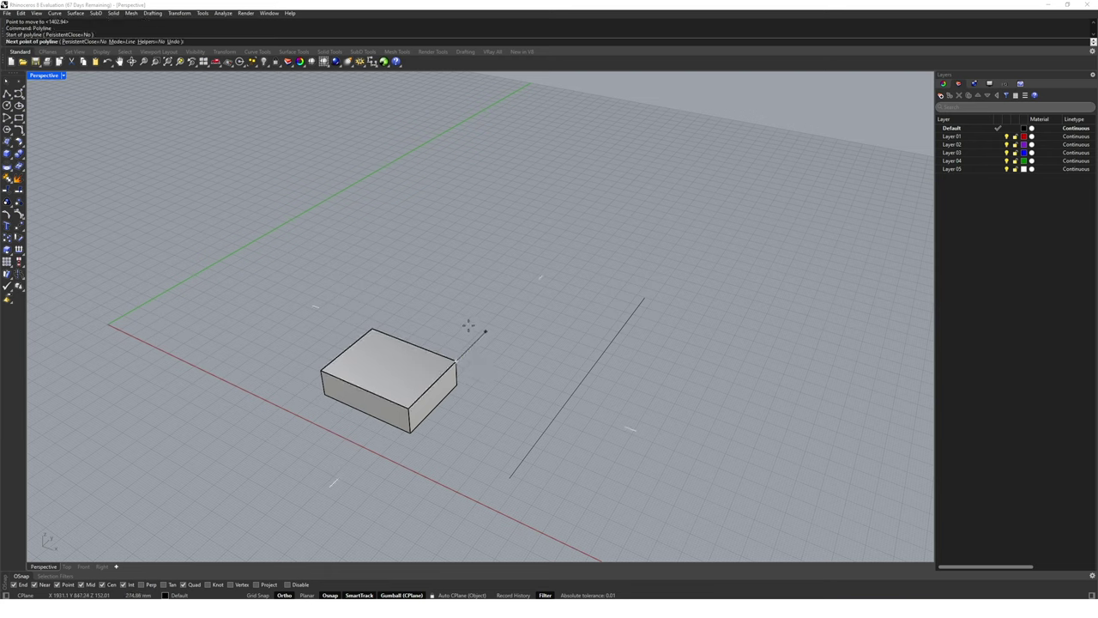
{"action": "left_click", "coordinate": [466, 319]}
{"action": "left_click", "coordinate": [506, 290]}
{"action": "left_click", "coordinate": [551, 294]}
{"action": "left_click", "coordinate": [575, 324]}
{"action": "left_click", "coordinate": [576, 352]}
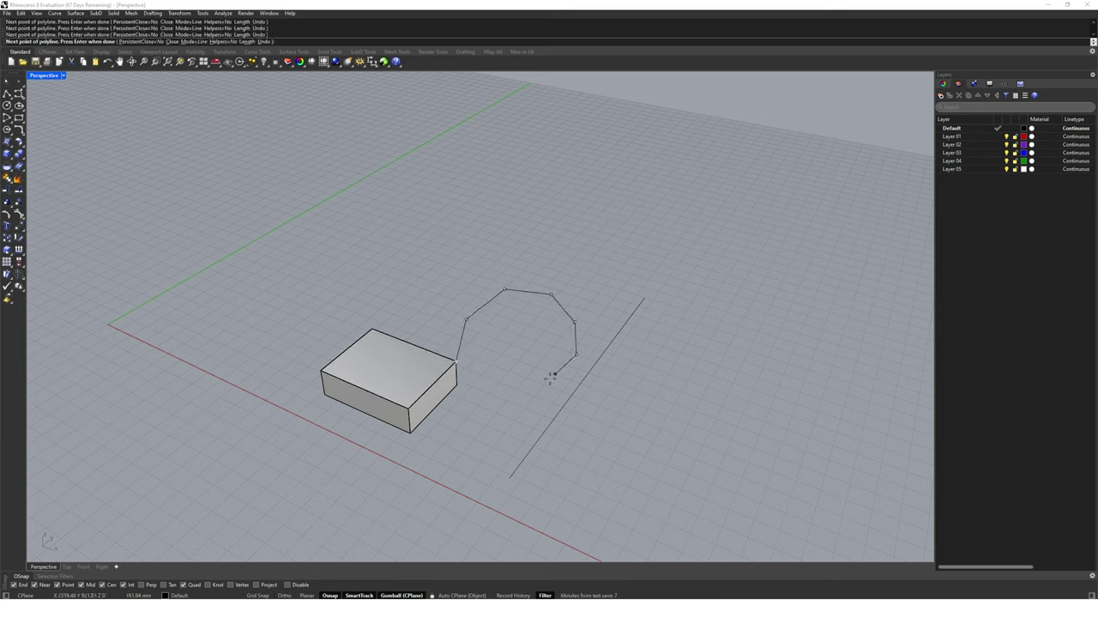
{"action": "left_click", "coordinate": [551, 377]}
{"action": "left_click", "coordinate": [516, 385]}
{"action": "left_click", "coordinate": [457, 360]}
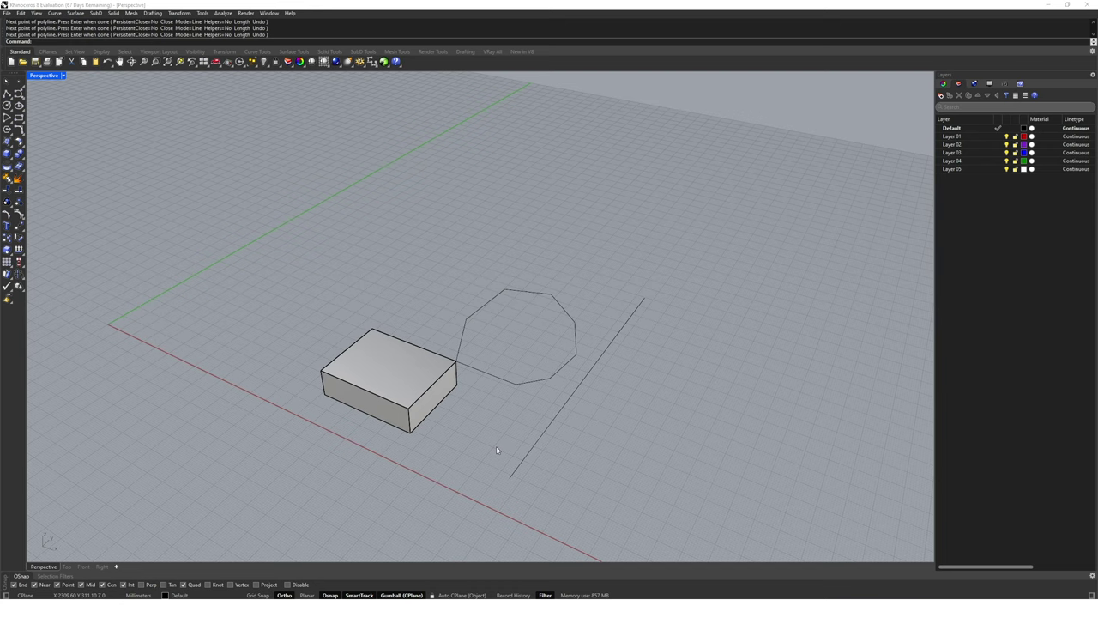
- View the polyline from a lower angle and undo it
{"action": "right_click_drag", "start_coordinate": [496, 450], "coordinate": [507, 417]}
{"action": "type", "text": "u"}
{"action": "key", "text": "Return"}
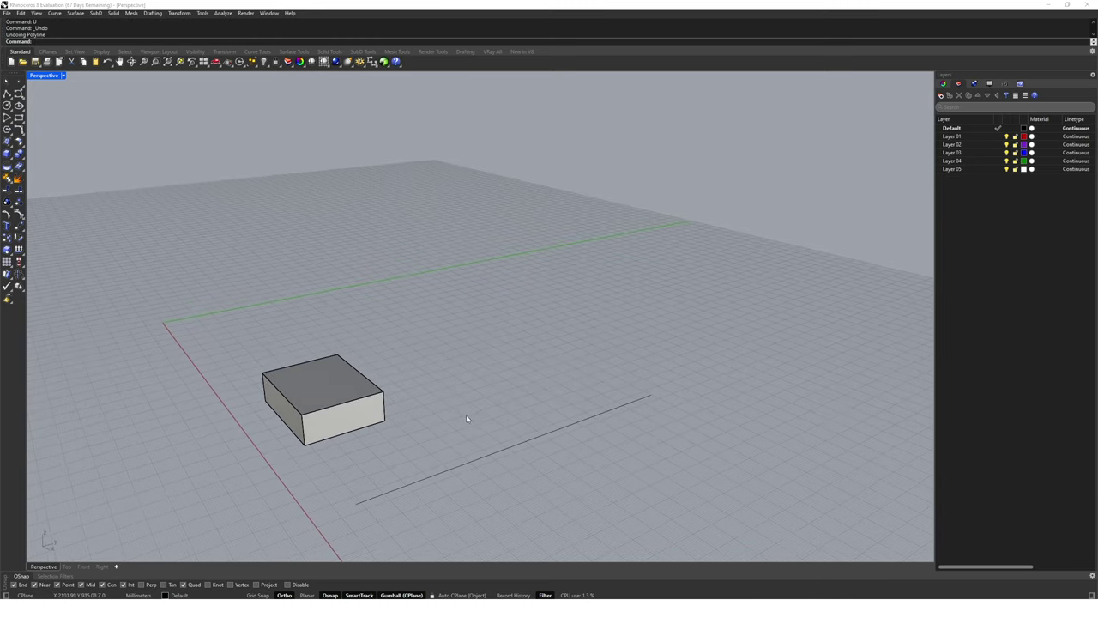
- Turn on Planar and draw a closed eight-sided polyline starting and ending at the box's top corner
{"action": "left_click", "coordinate": [307, 594]}
{"action": "type", "text": "Polyline"}
{"action": "key", "text": "Return"}
{"action": "left_click", "coordinate": [385, 394]}
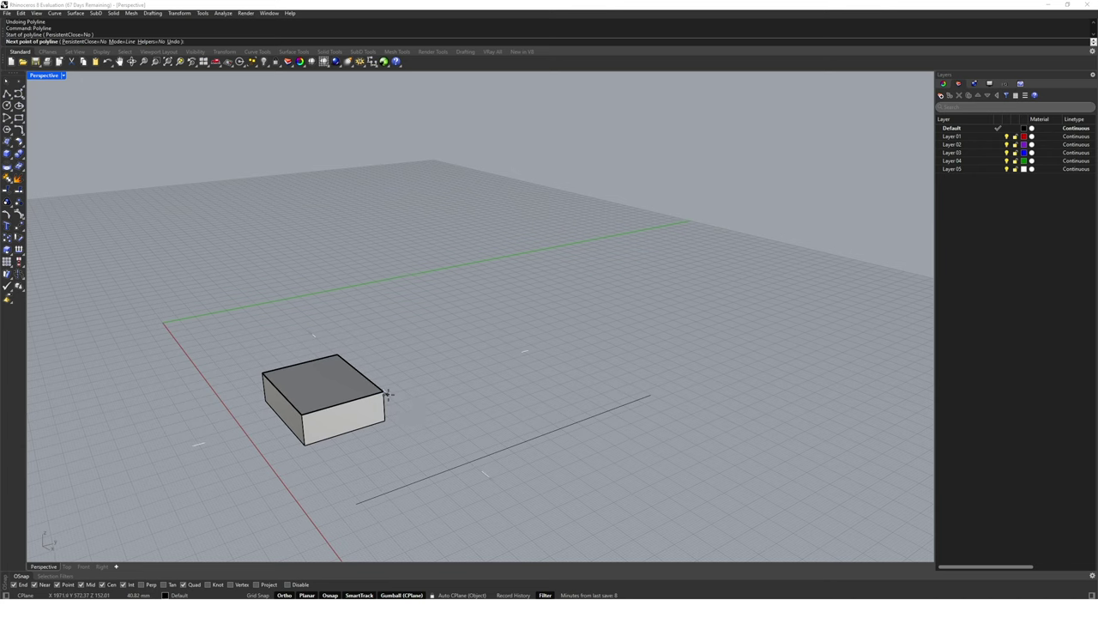
{"action": "right_click_drag", "start_coordinate": [388, 394], "coordinate": [421, 380]}
{"action": "left_click", "coordinate": [400, 364]}
{"action": "left_click", "coordinate": [447, 335]}
{"action": "left_click", "coordinate": [493, 347]}
{"action": "left_click", "coordinate": [507, 369]}
{"action": "left_click", "coordinate": [510, 402]}
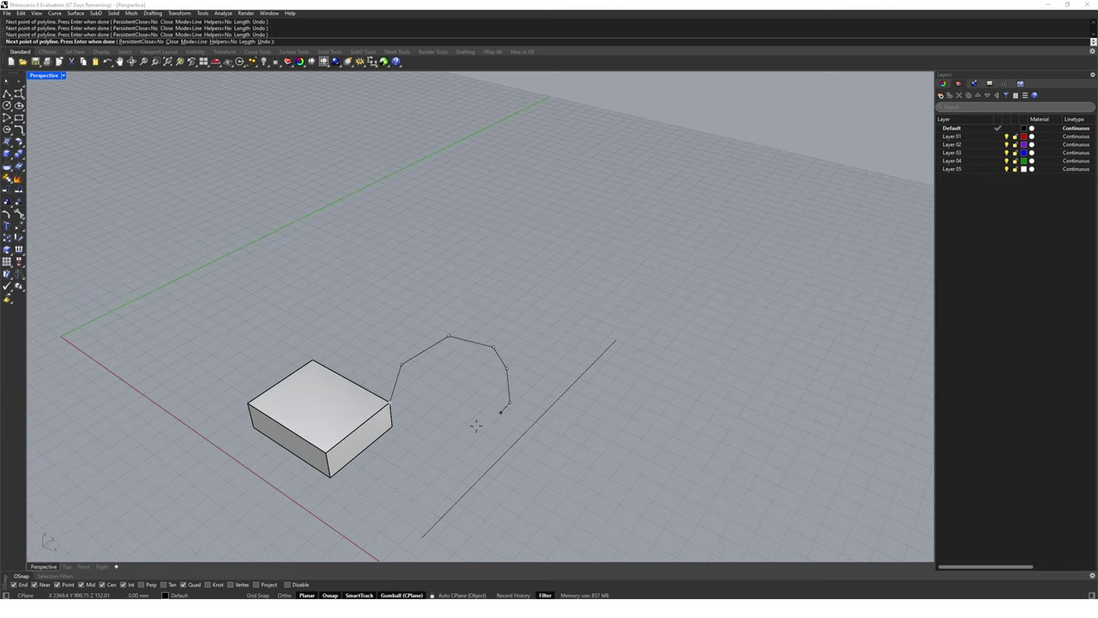
{"action": "left_click", "coordinate": [476, 423]}
{"action": "left_click", "coordinate": [442, 429]}
{"action": "left_click", "coordinate": [391, 402]}
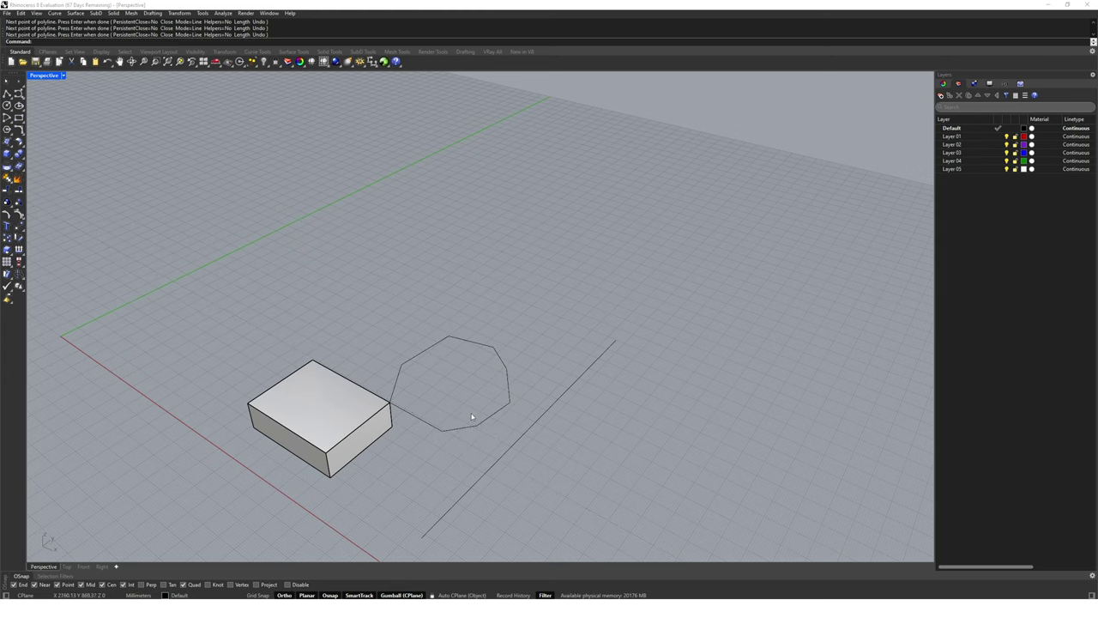
- Start a new file from the Large Objects - Millimeters template without saving the current model
{"action": "right_click_drag", "start_coordinate": [471, 417], "coordinate": [486, 393]}
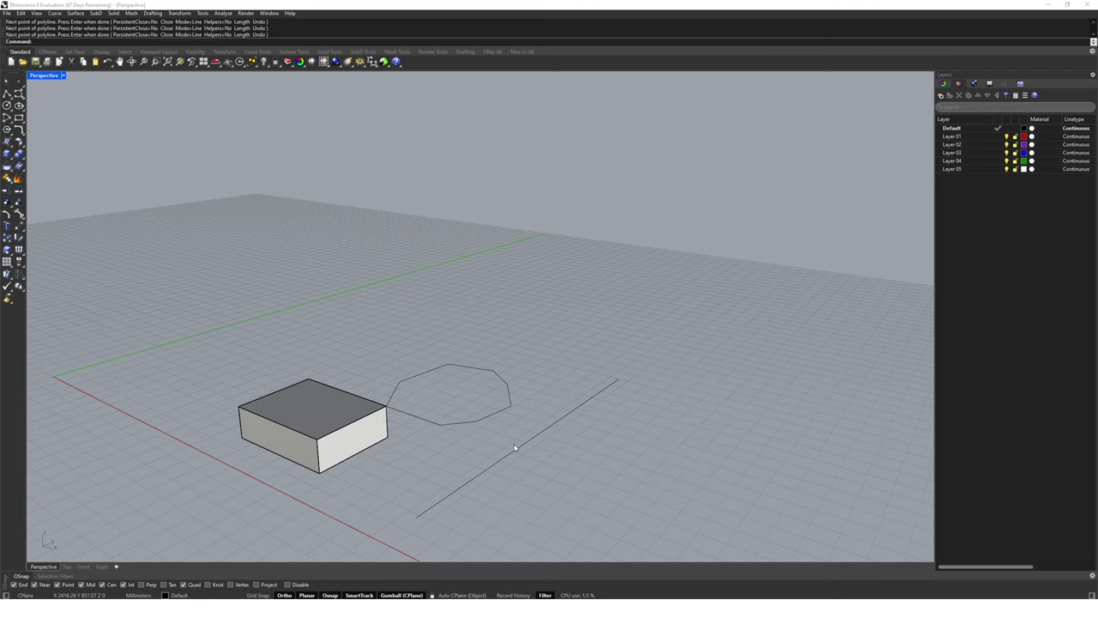
{"action": "key", "text": "ctrl+n"}
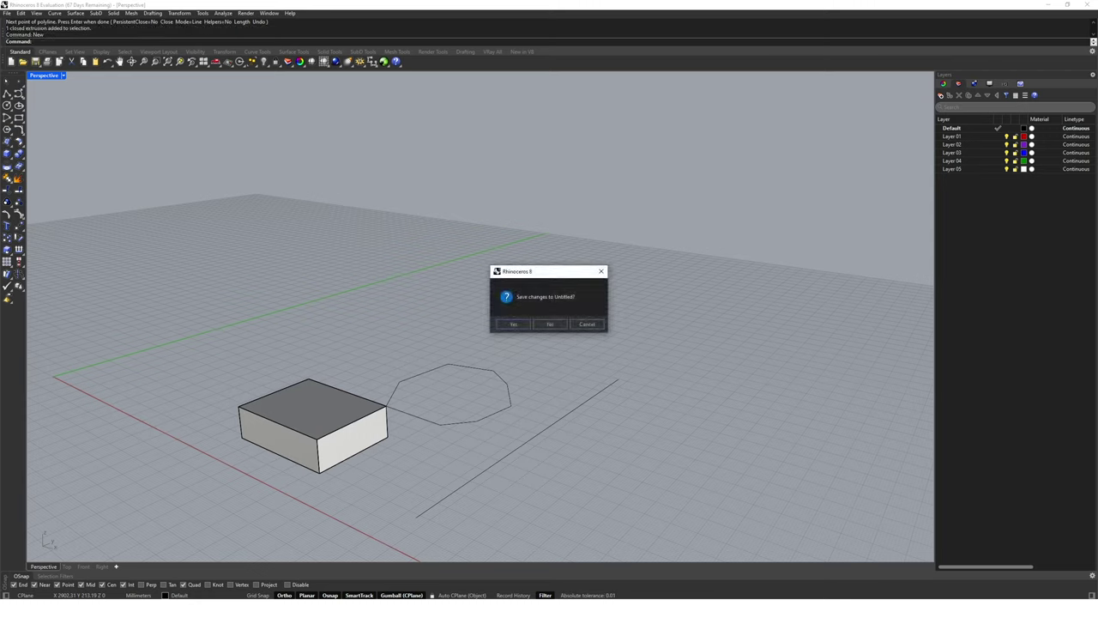
{"action": "left_click", "coordinate": [553, 325]}
{"action": "left_click", "coordinate": [207, 135]}
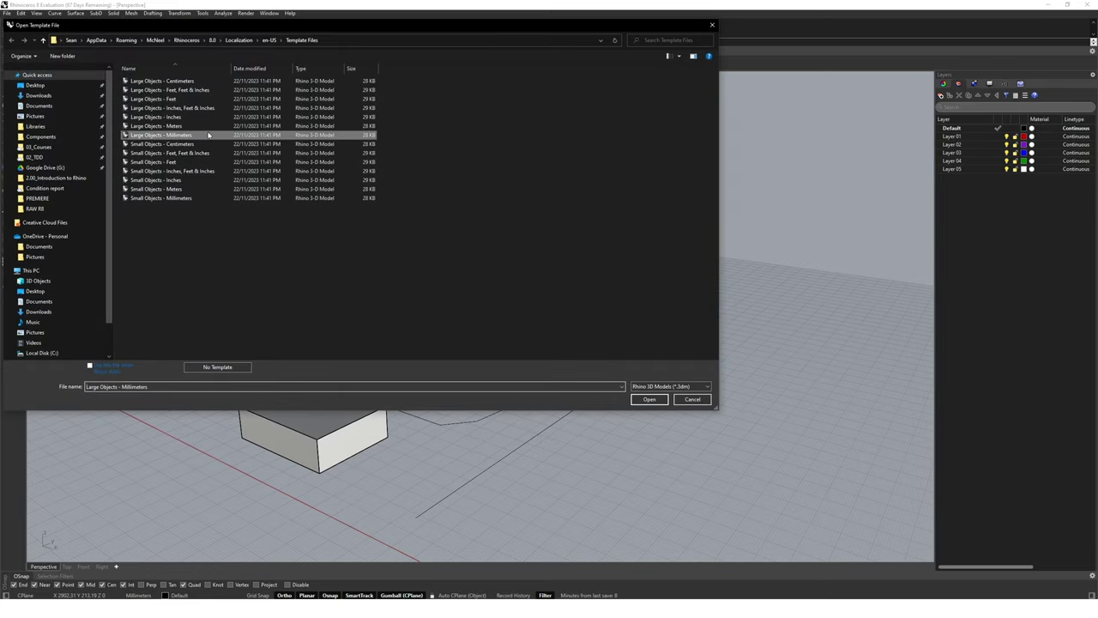
{"action": "left_click", "coordinate": [650, 399]}
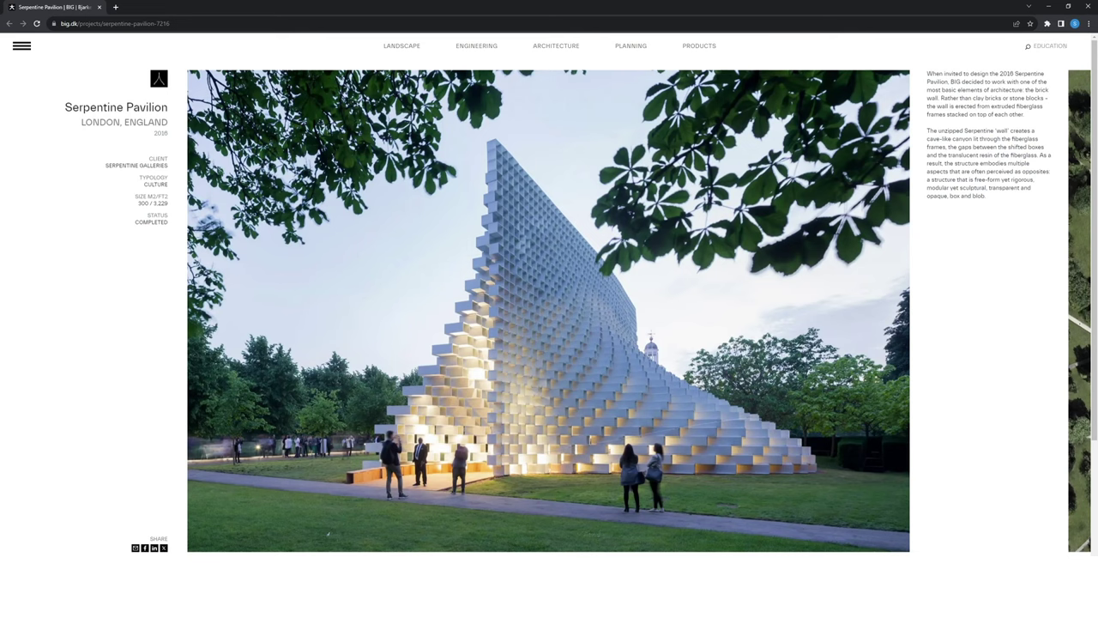
- Switch to the browser and look through the Serpentine Pavilion project page's photos, site plan and spatial wall diagram
{"action": "scroll", "coordinate": [549, 309], "scroll_direction": "down", "scroll_amount": 5}
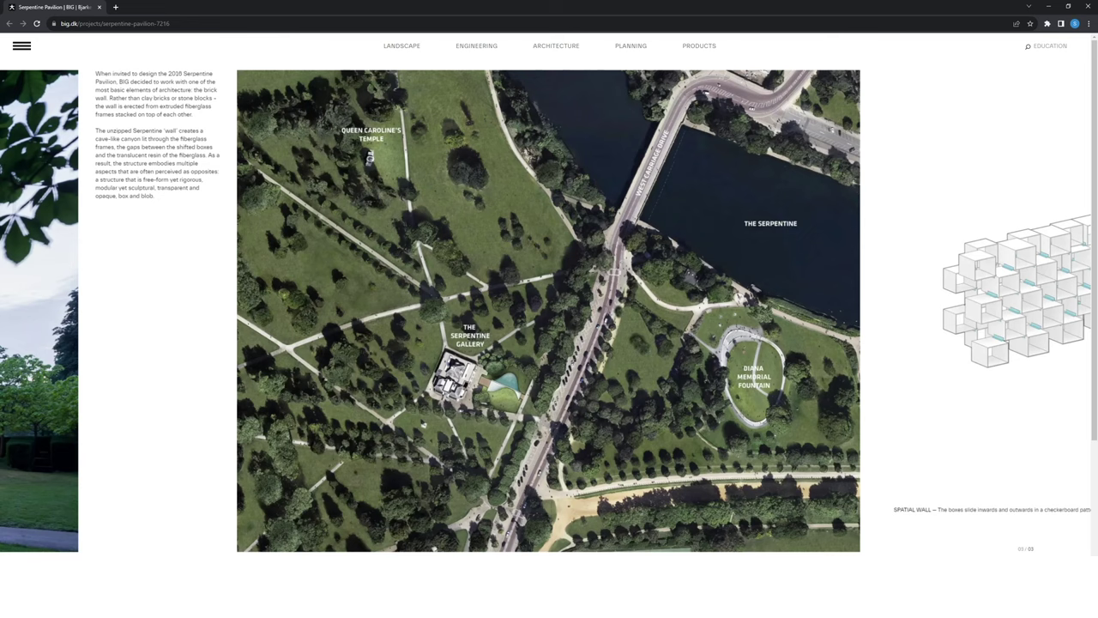
{"action": "scroll", "coordinate": [549, 309], "scroll_direction": "down", "scroll_amount": 3}
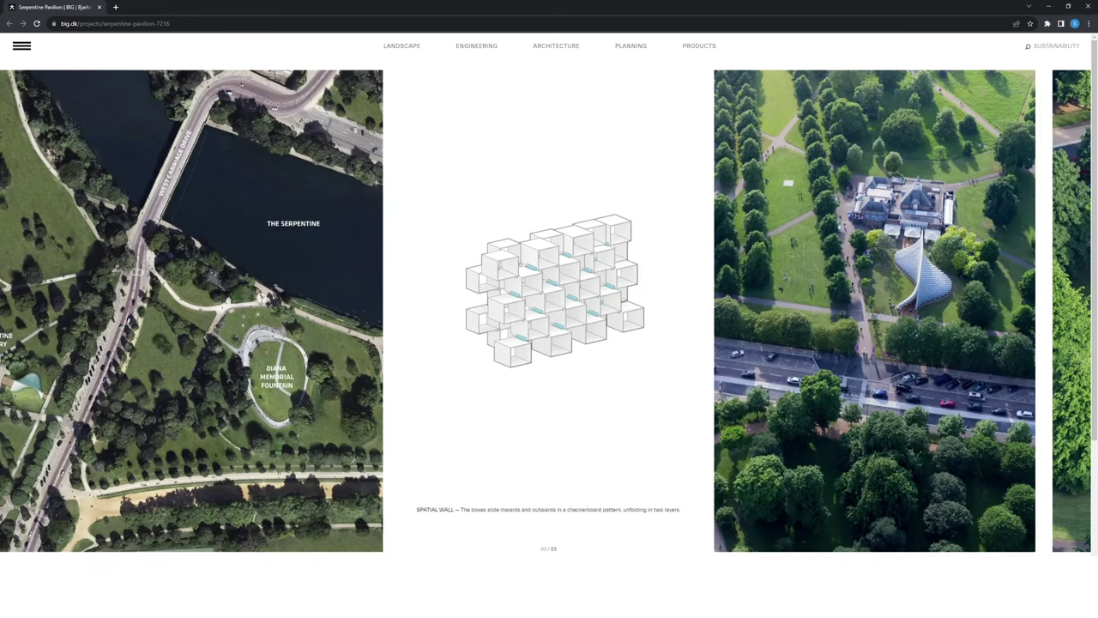
{"action": "scroll", "coordinate": [549, 309], "scroll_direction": "down", "scroll_amount": 2}
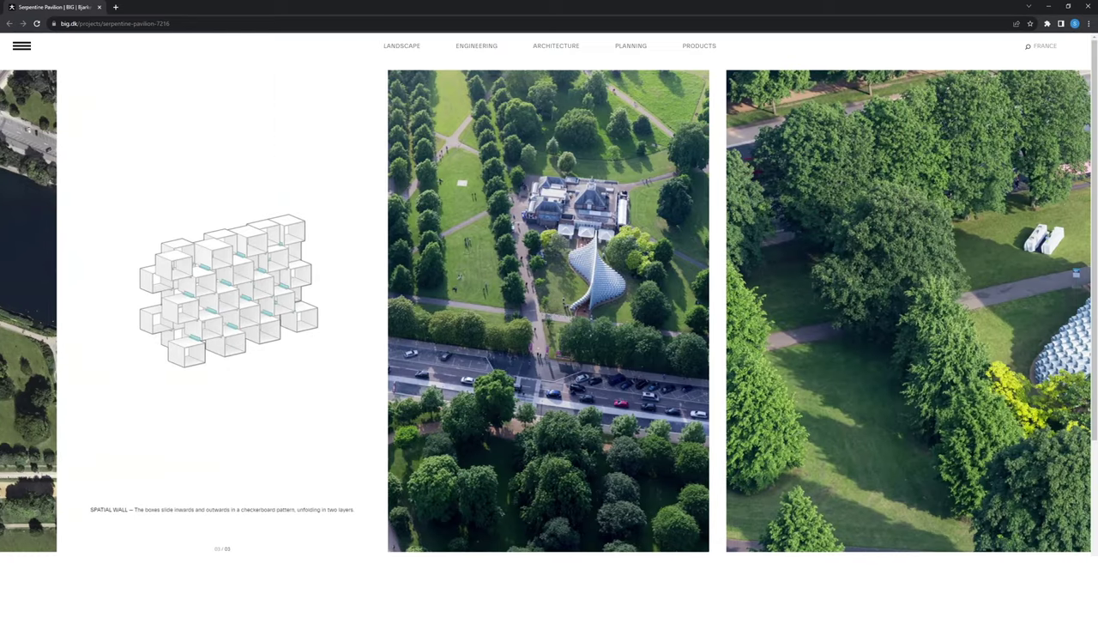
{"action": "scroll", "coordinate": [549, 309], "scroll_direction": "down", "scroll_amount": 3}
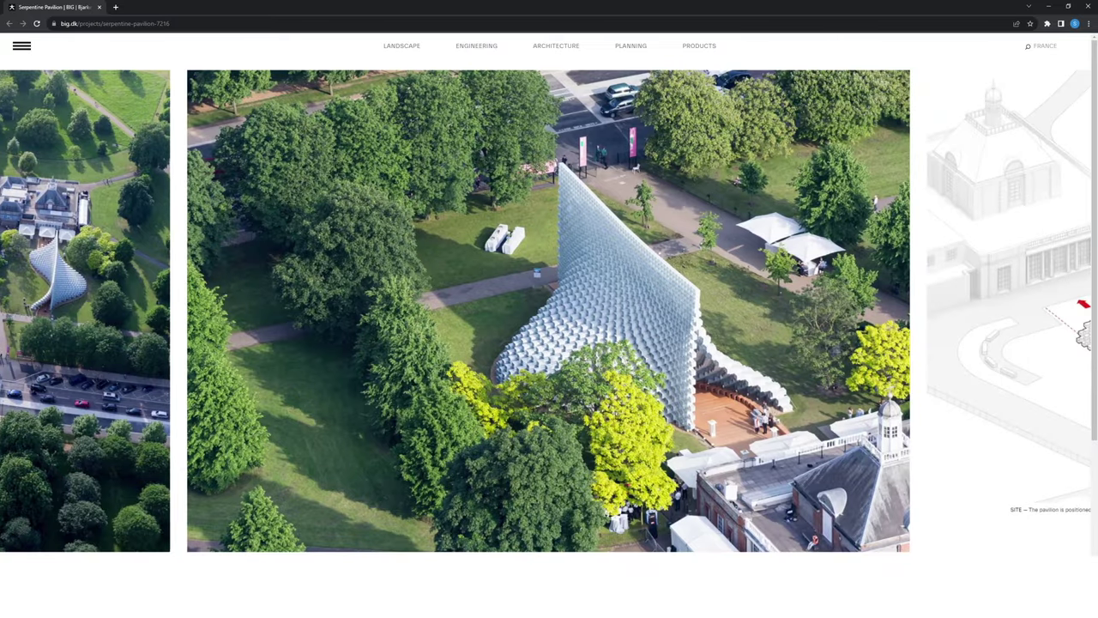
{"action": "scroll", "coordinate": [549, 308], "scroll_direction": "down", "scroll_amount": 5}
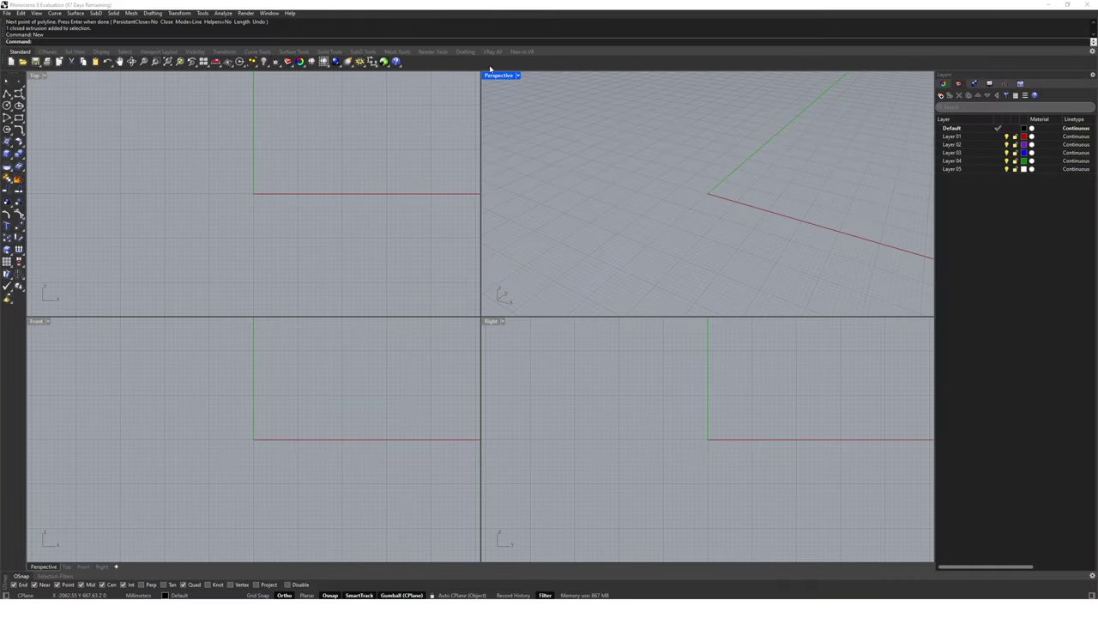
- In the maximized Perspective view, create a box from the origin 500 mm long, 500 mm wide and 400 mm high
{"action": "double_click", "coordinate": [498, 74]}
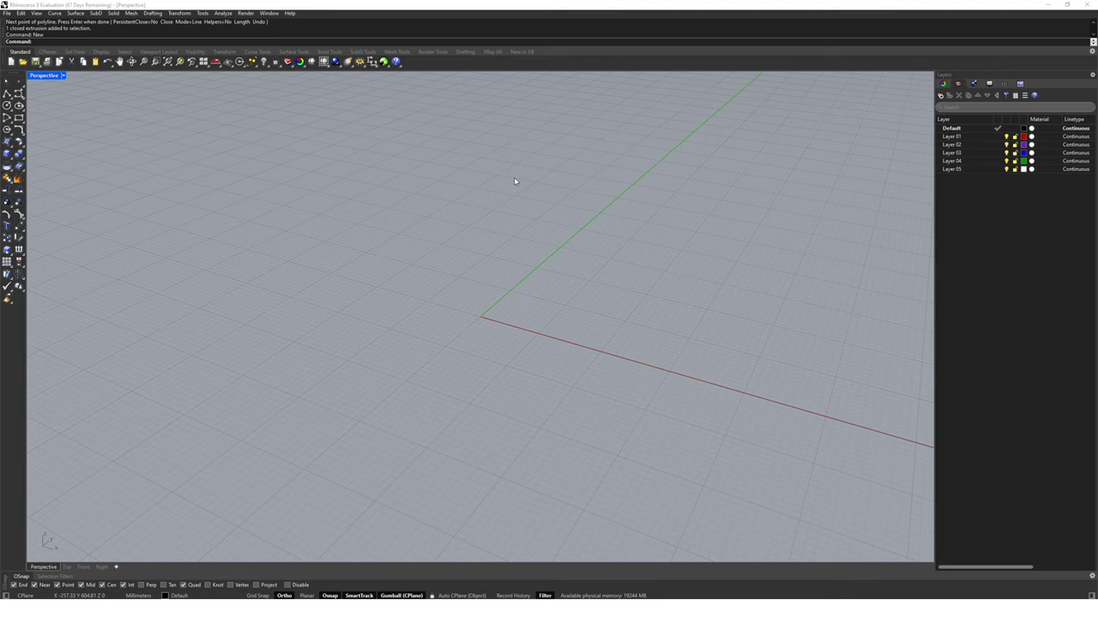
{"action": "type", "text": "Box"}
{"action": "key", "text": "Return"}
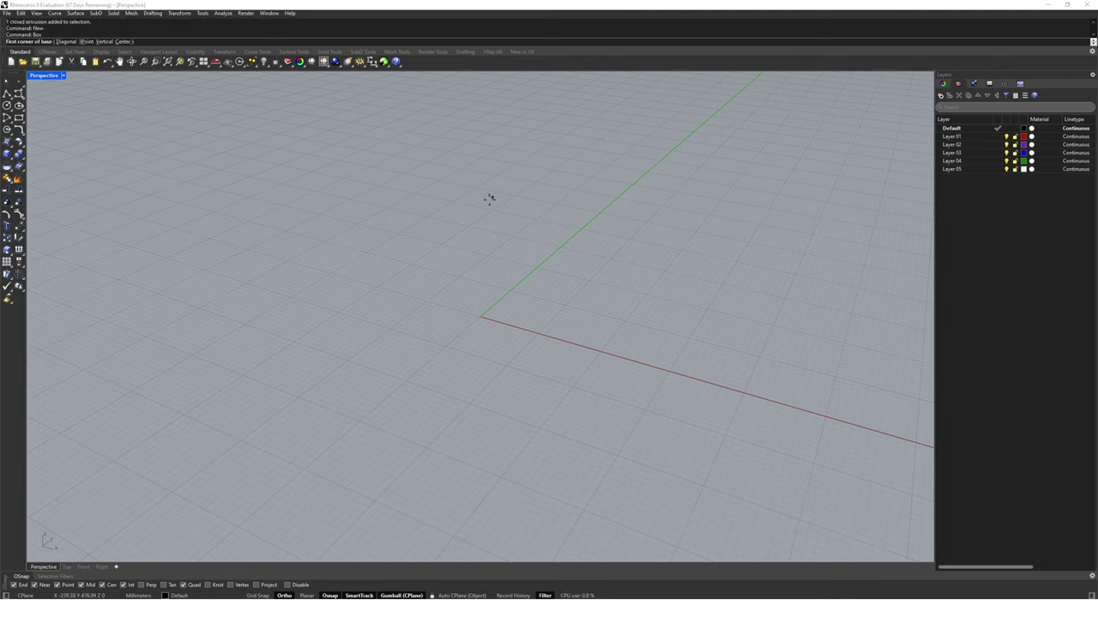
{"action": "type", "text": "0"}
{"action": "key", "text": "Return"}
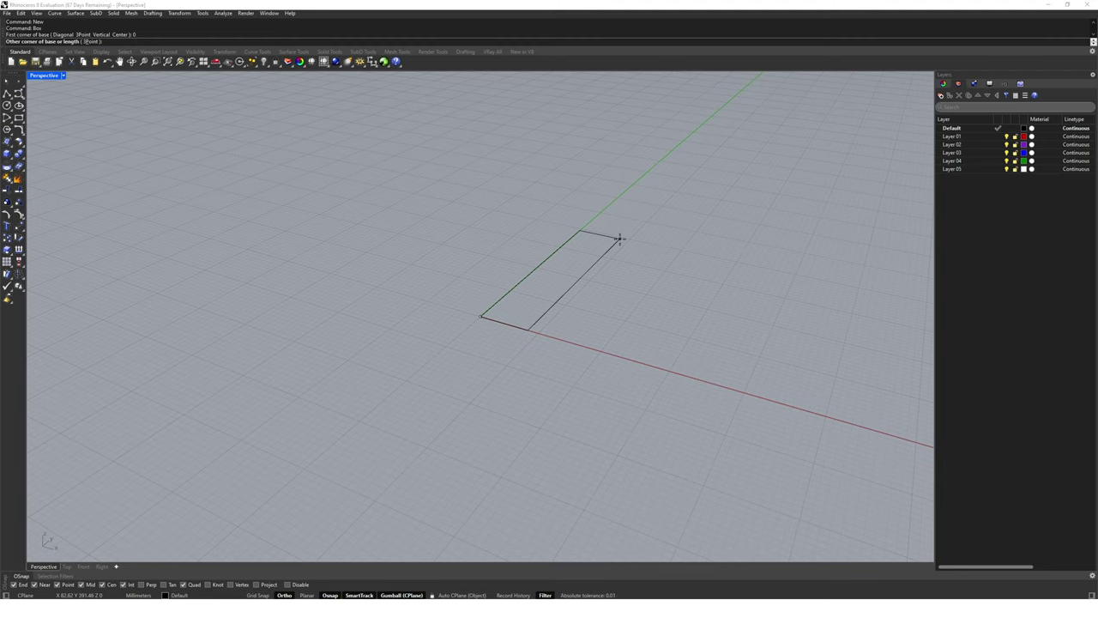
{"action": "type", "text": "500"}
{"action": "key", "text": "Return"}
{"action": "type", "text": "500"}
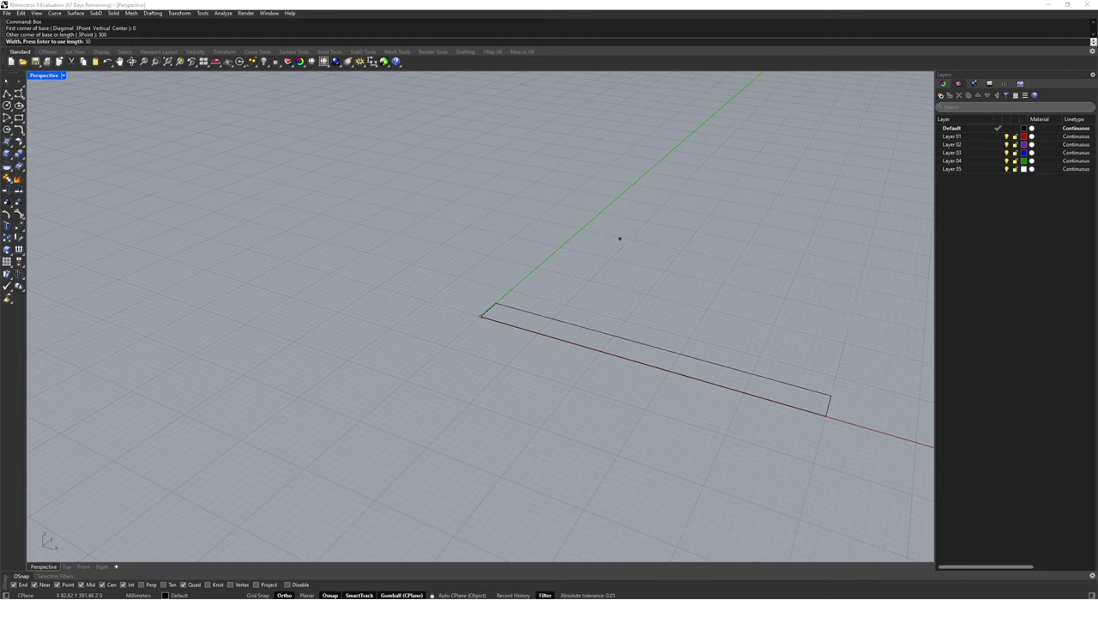
{"action": "key", "text": "Return"}
{"action": "type", "text": "400"}
{"action": "key", "text": "Return"}
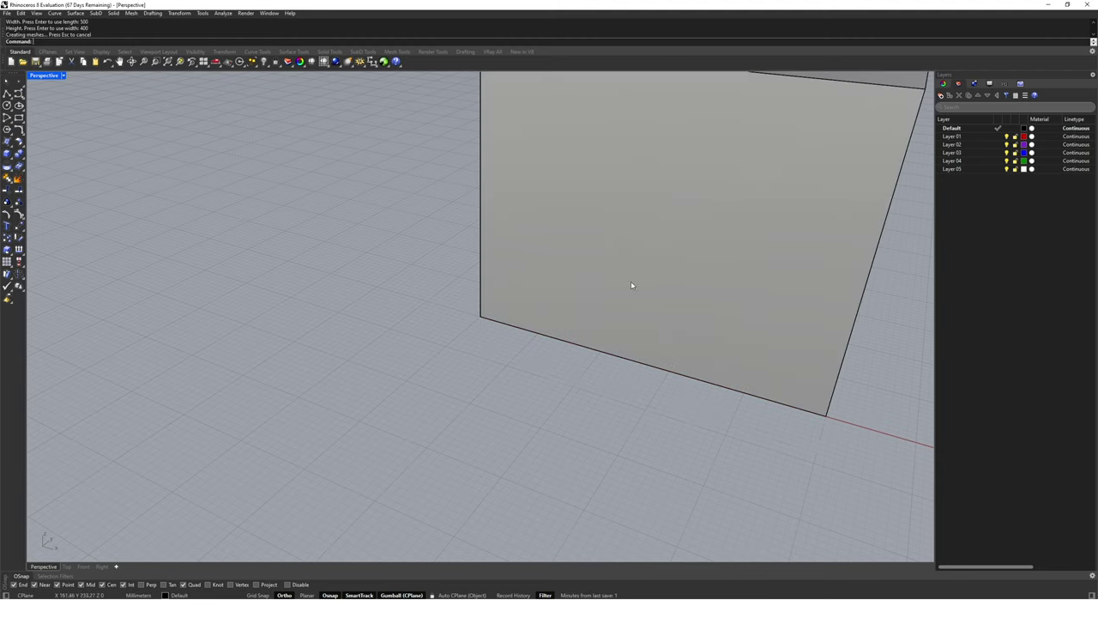
- Make a linear array of 53 boxes along the Y axis, spaced by the box's bottom edge so they sit side by side
{"action": "right_click_drag", "start_coordinate": [632, 284], "coordinate": [480, 330]}
{"action": "left_click", "coordinate": [532, 305]}
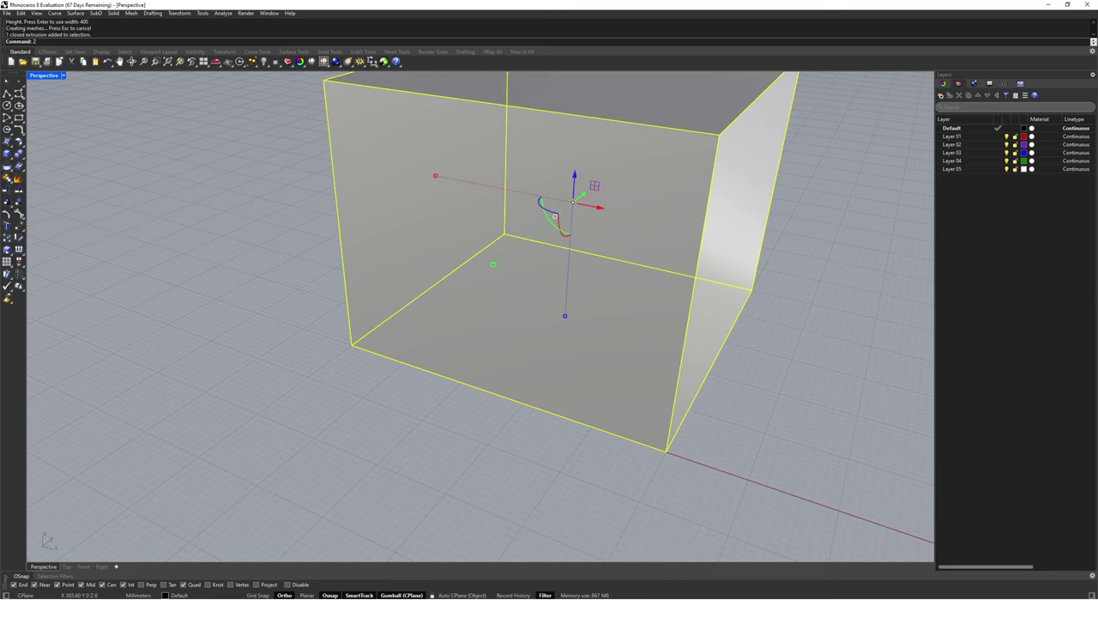
{"action": "type", "text": "zs"}
{"action": "key", "text": "Return"}
{"action": "left_click", "coordinate": [706, 344]}
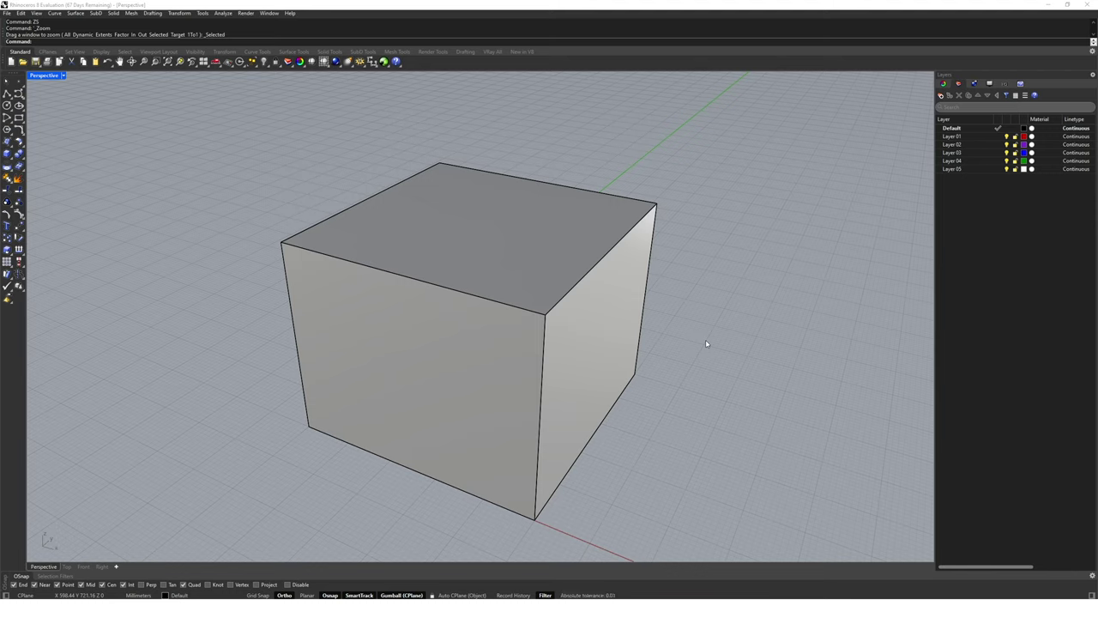
{"action": "type", "text": "arr"}
{"action": "key", "text": "Down"}
{"action": "key", "text": "Down"}
{"action": "key", "text": "Down"}
{"action": "key", "text": "Return"}
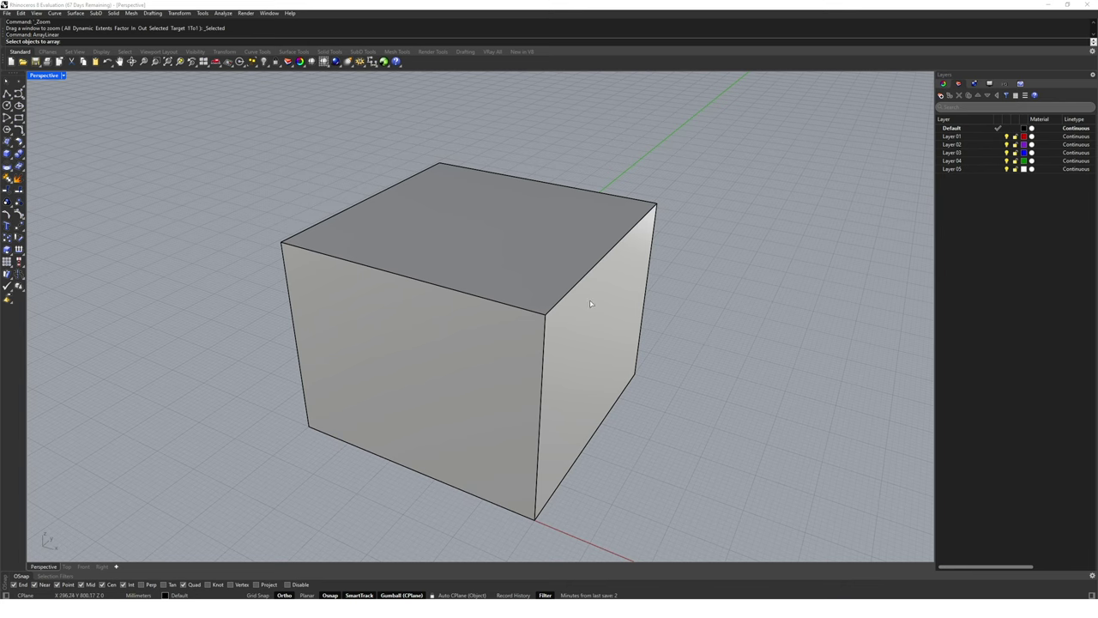
{"action": "left_click", "coordinate": [590, 303]}
{"action": "scroll", "coordinate": [481, 365], "scroll_direction": "down", "scroll_amount": 3}
{"action": "key", "text": "Return"}
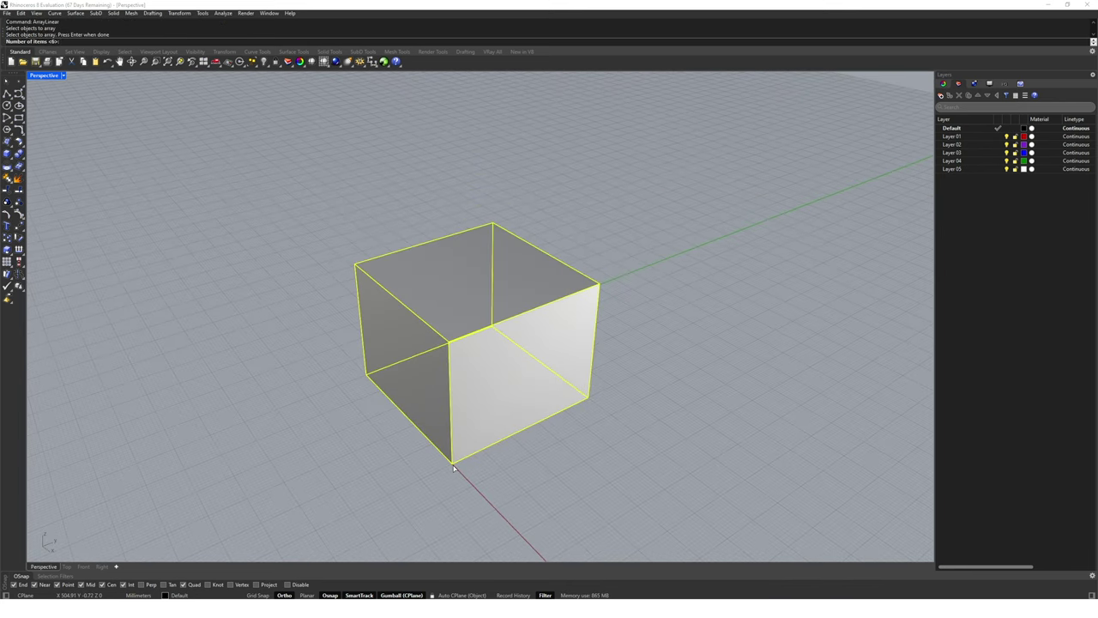
{"action": "type", "text": "53"}
{"action": "key", "text": "Return"}
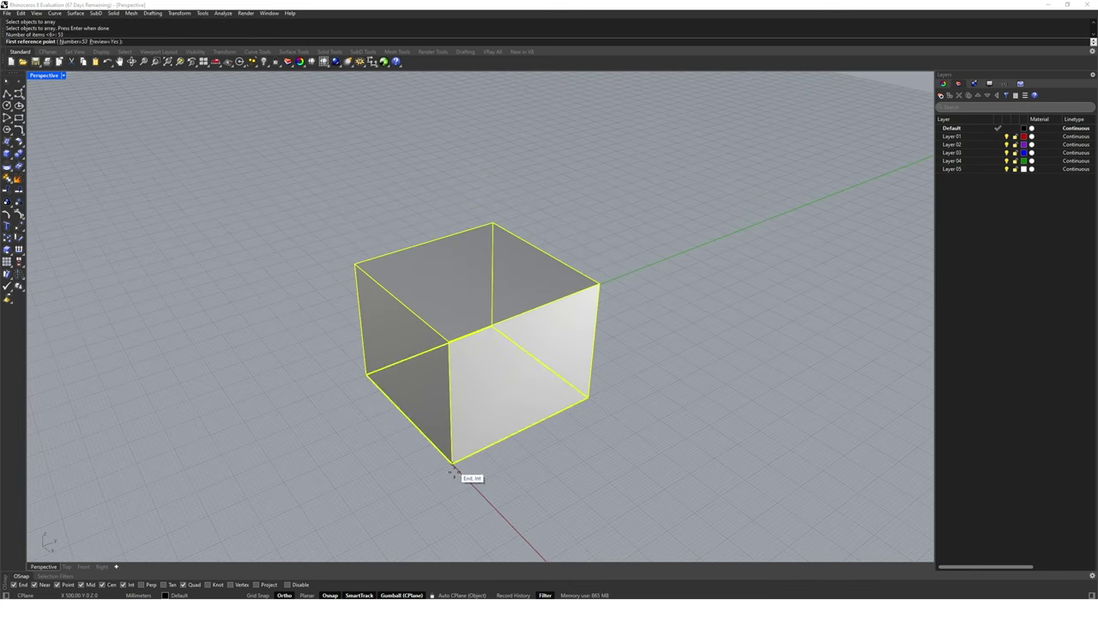
{"action": "left_click", "coordinate": [453, 464]}
{"action": "left_click", "coordinate": [587, 401]}
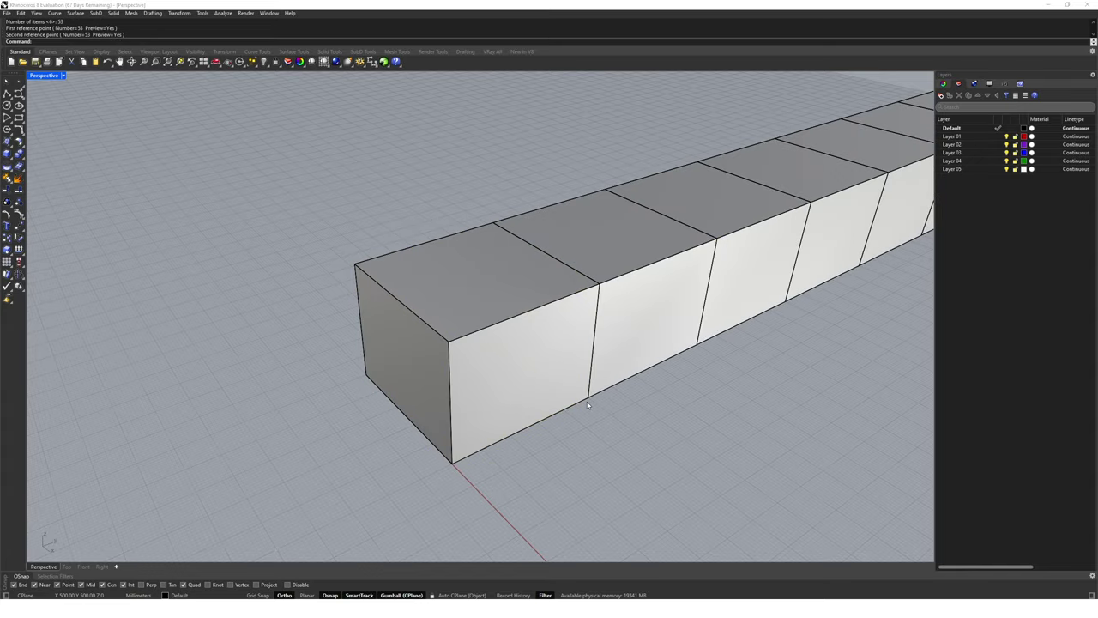
- Select the whole row of boxes and array it linearly upwards with 34 items, spaced one box height apart, to form a wall
{"action": "type", "text": "ZE"}
{"action": "key", "text": "Return"}
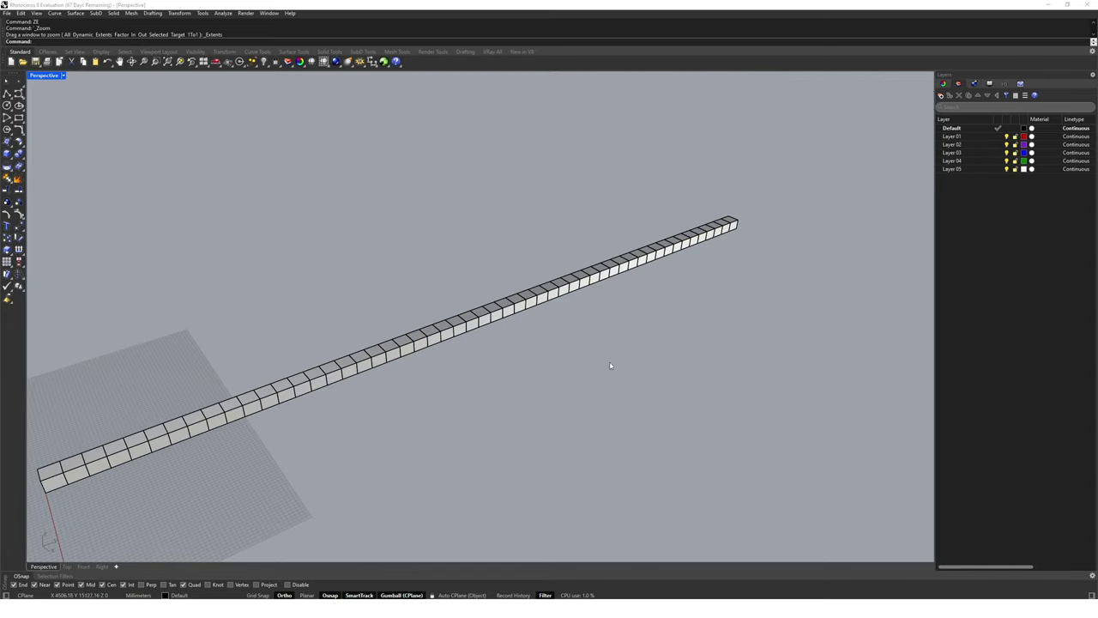
{"action": "type", "text": "SelAll"}
{"action": "key", "text": "Return"}
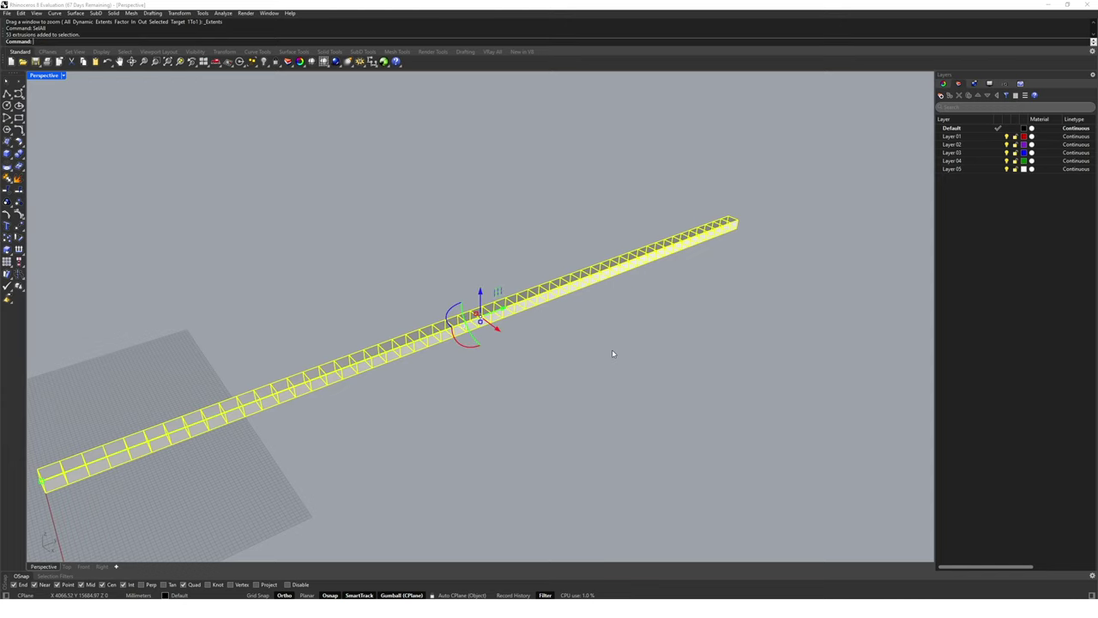
{"action": "type", "text": "Arra"}
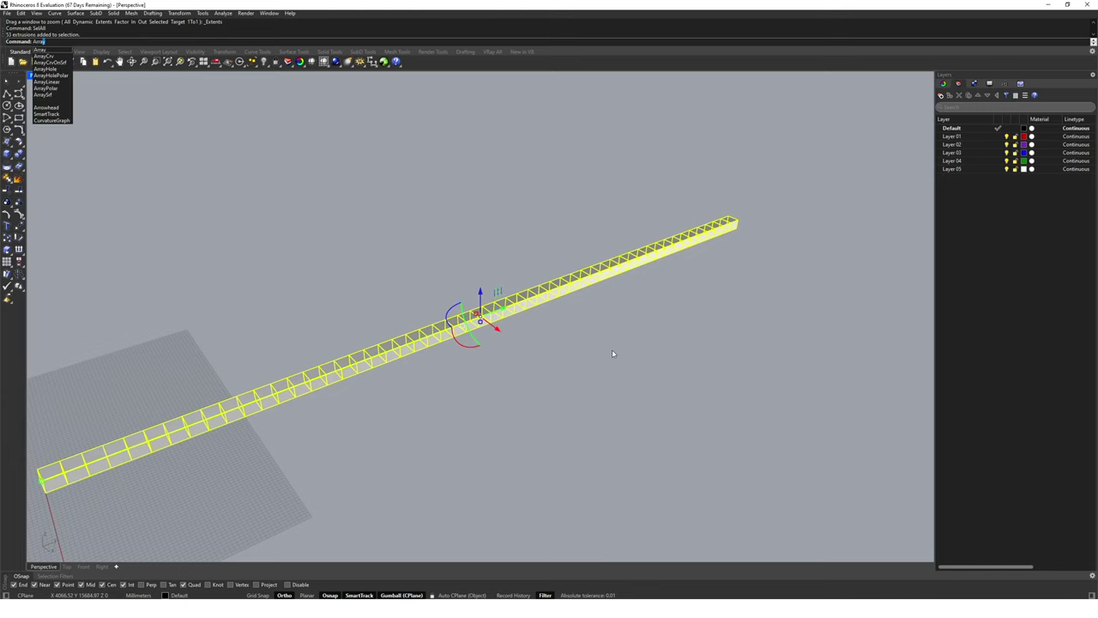
{"action": "type", "text": "yLinear"}
{"action": "key", "text": "Return"}
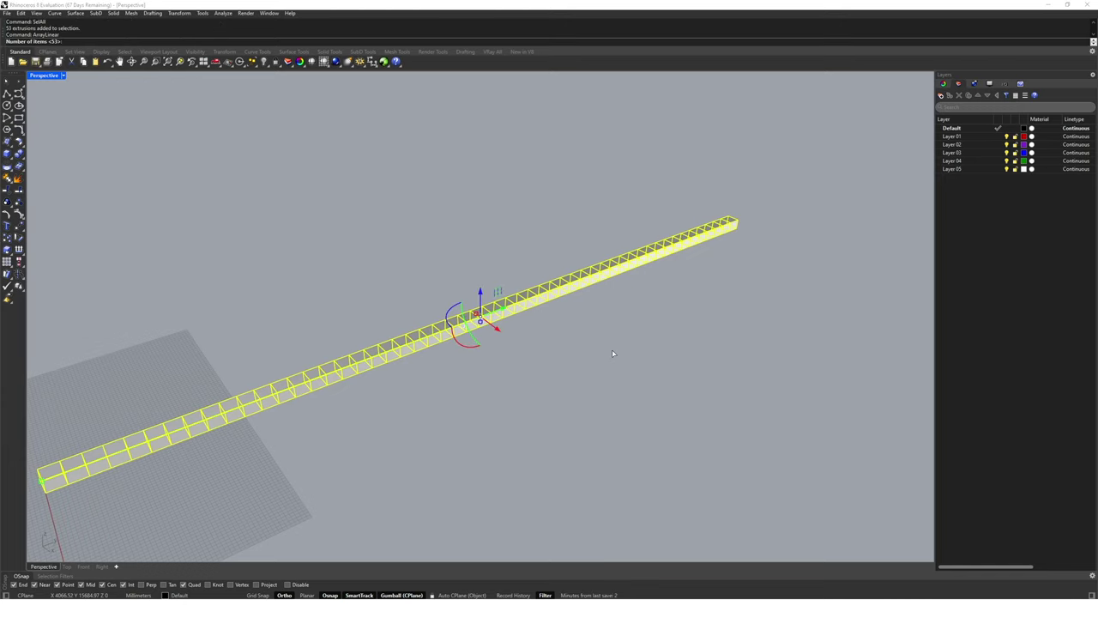
{"action": "type", "text": "34"}
{"action": "key", "text": "Return"}
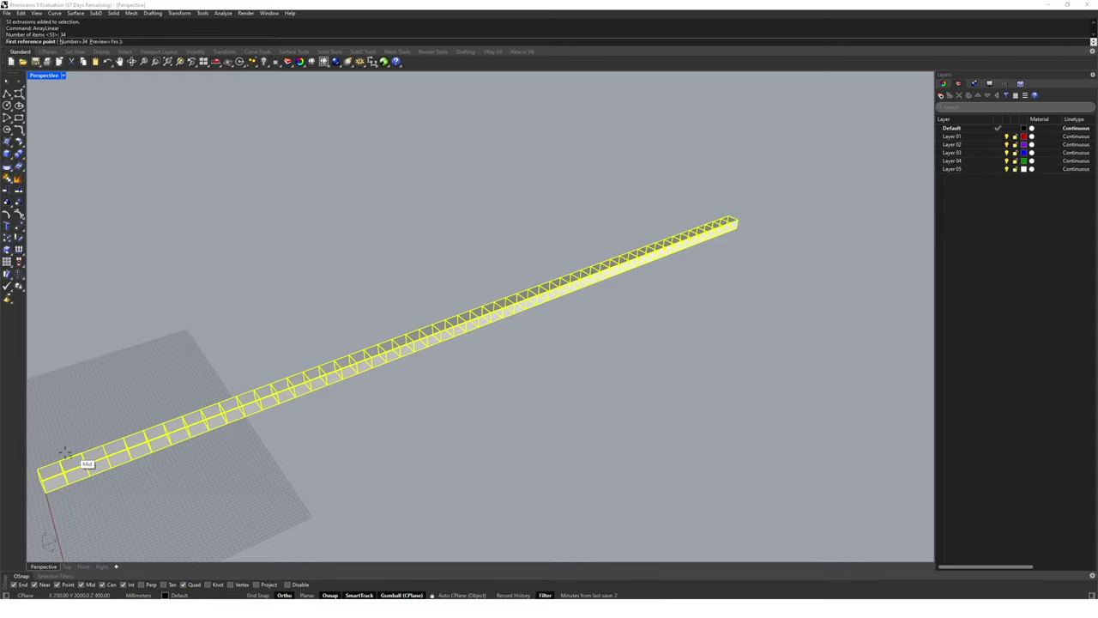
{"action": "left_click", "coordinate": [739, 232]}
{"action": "left_click", "coordinate": [746, 240]}
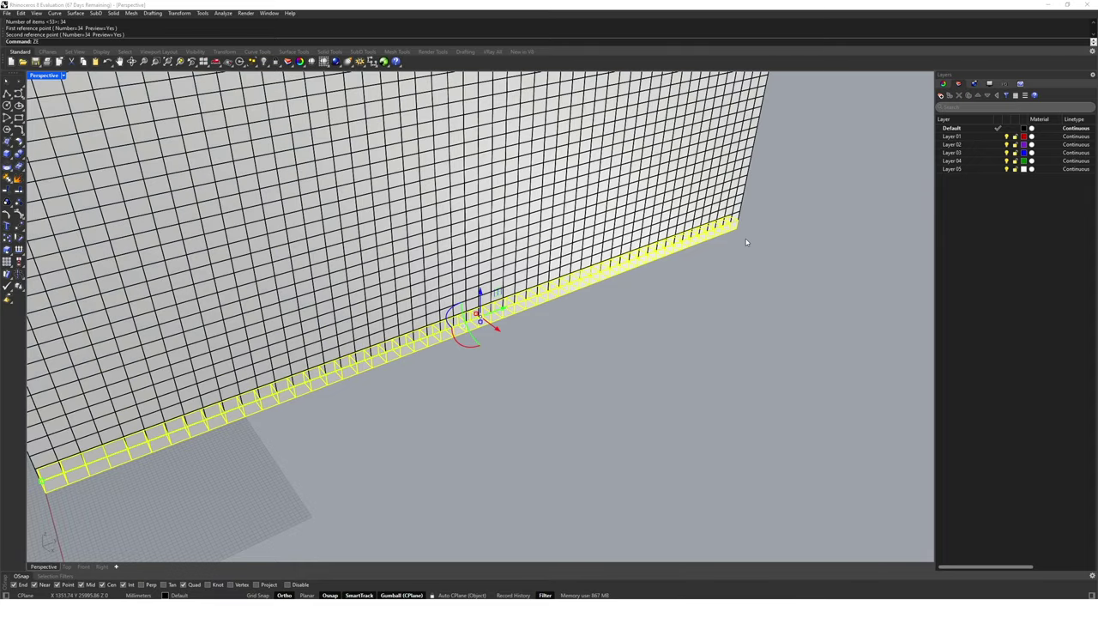
{"action": "key", "text": "Escape"}
{"action": "type", "text": "ZE"}
{"action": "key", "text": "Return"}
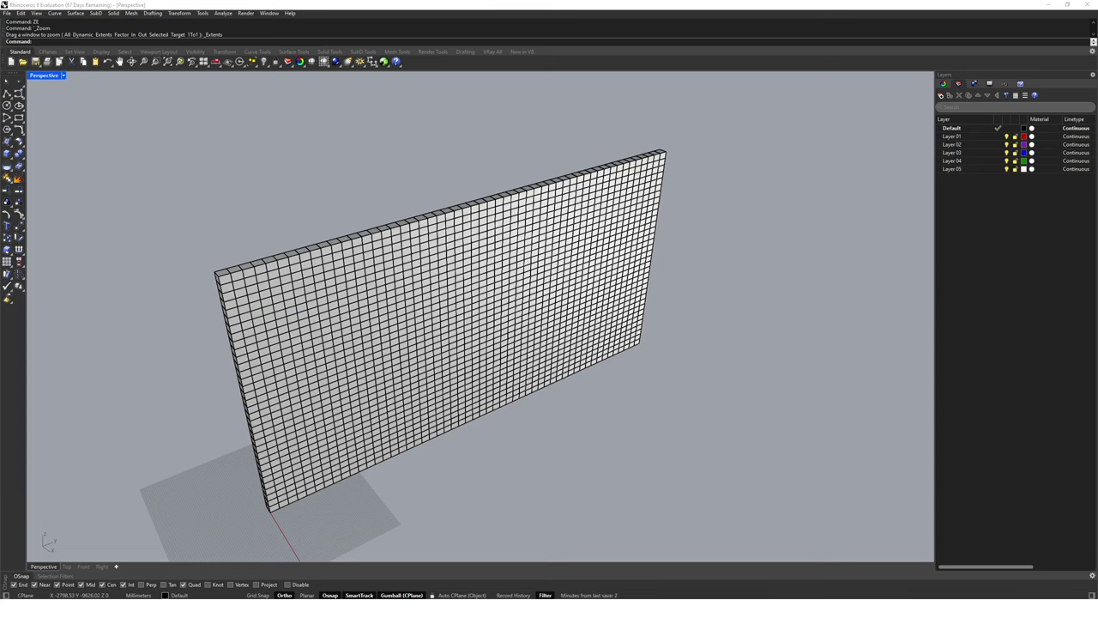
{"action": "type", "text": "Picture"}
{"action": "key", "text": "Return"}
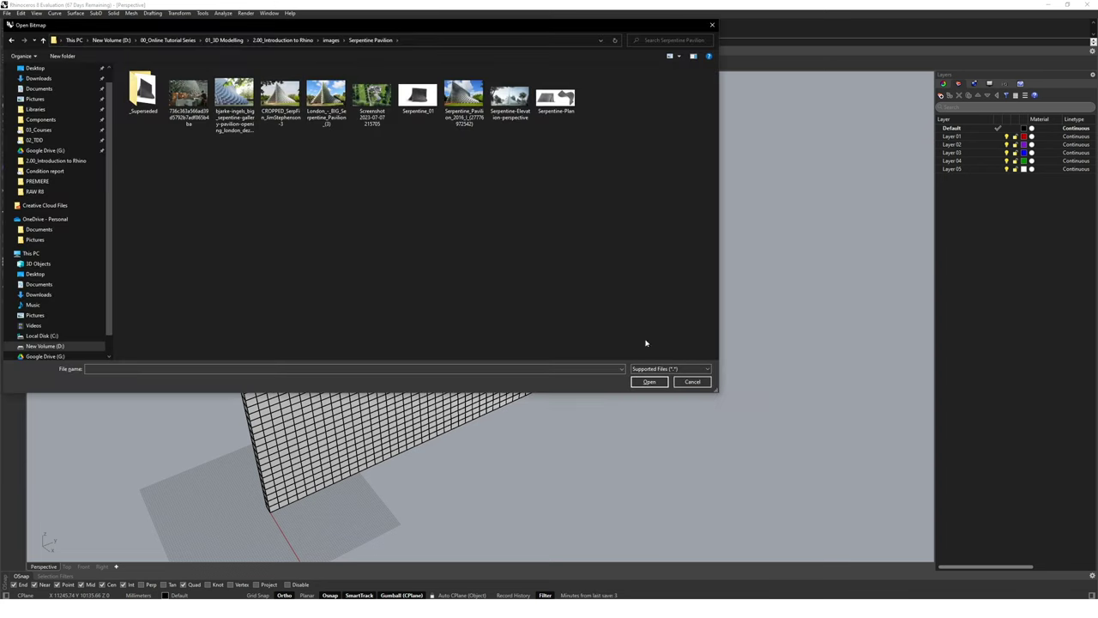
{"action": "left_click", "coordinate": [657, 381]}
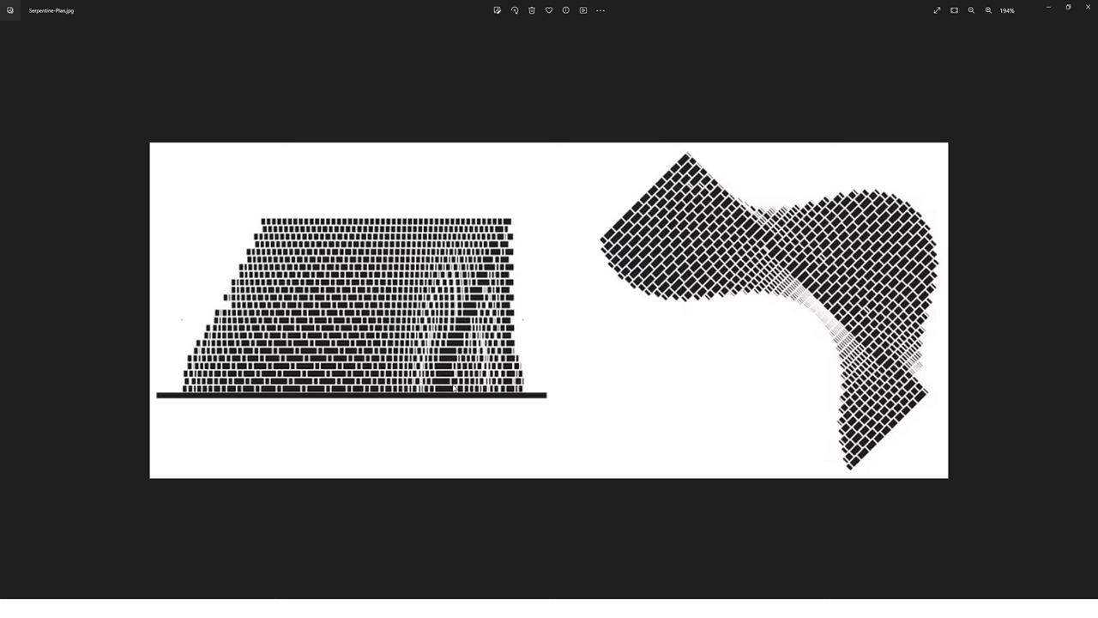
- Copy the Serpentine-Plan.jpg image from the photo viewer and return to Rhino
{"action": "right_click", "coordinate": [454, 388]}
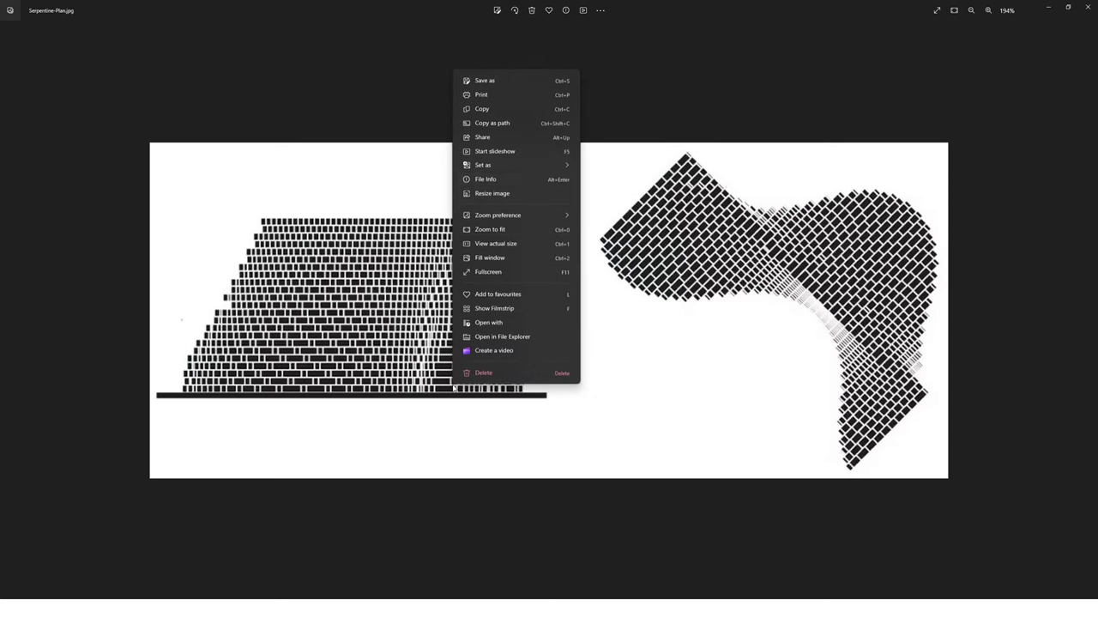
{"action": "left_click", "coordinate": [496, 110]}
{"action": "left_click", "coordinate": [1041, 10]}
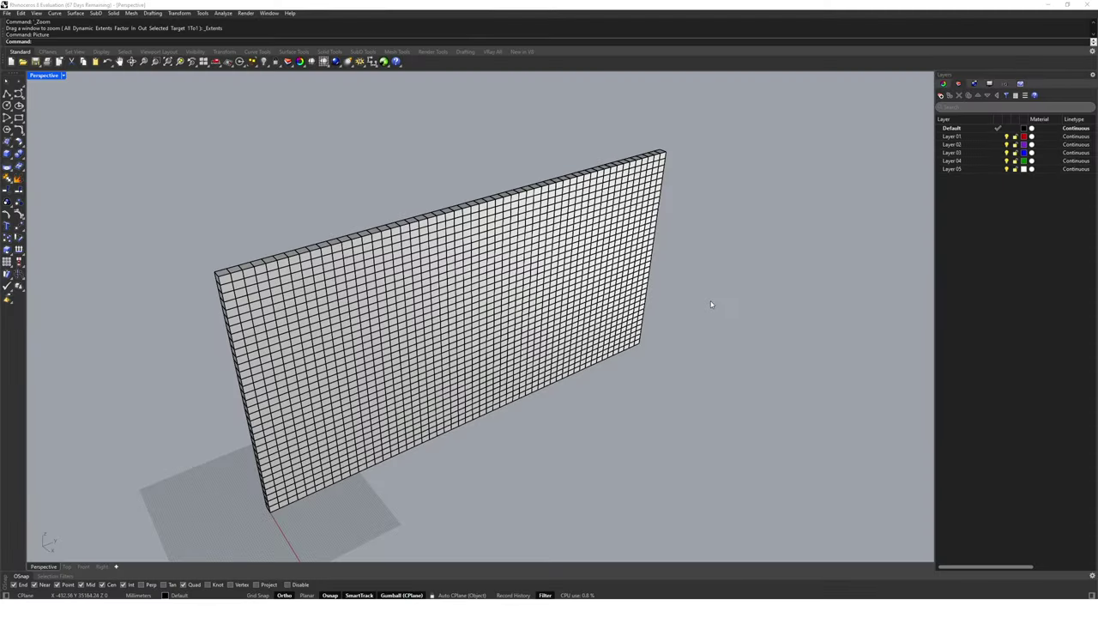
- Paste the copied image as a picture on the ground plane, from the origin to a freehand opposite corner beside the box wall
{"action": "scroll", "coordinate": [555, 407], "scroll_direction": "down", "scroll_amount": 4}
{"action": "scroll", "coordinate": [567, 420], "scroll_direction": "down", "scroll_amount": 1}
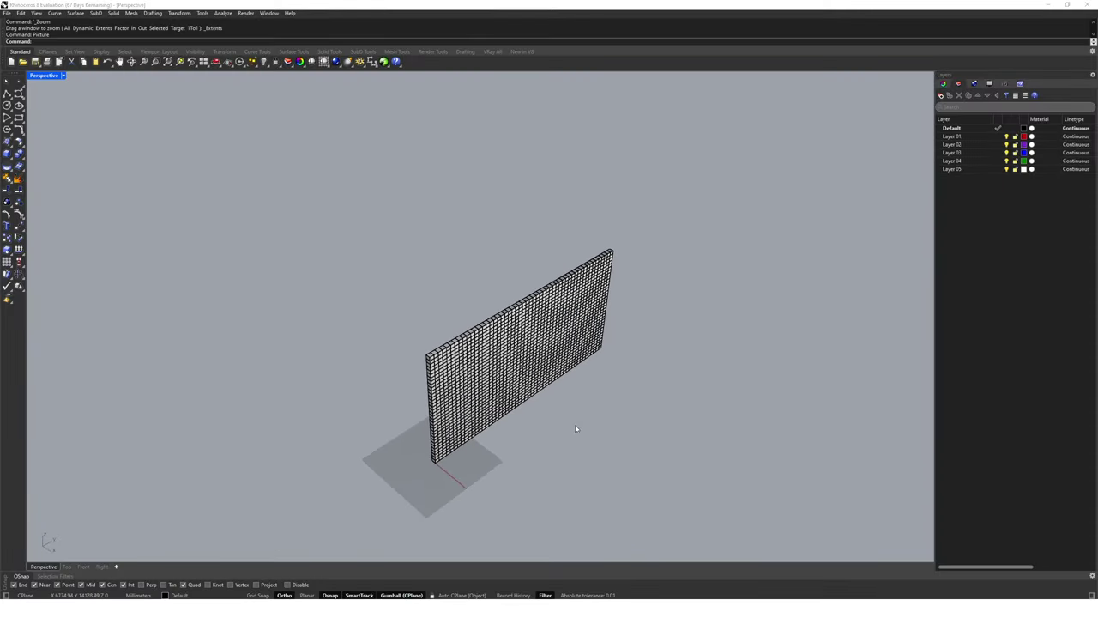
{"action": "key", "text": "ctrl+v"}
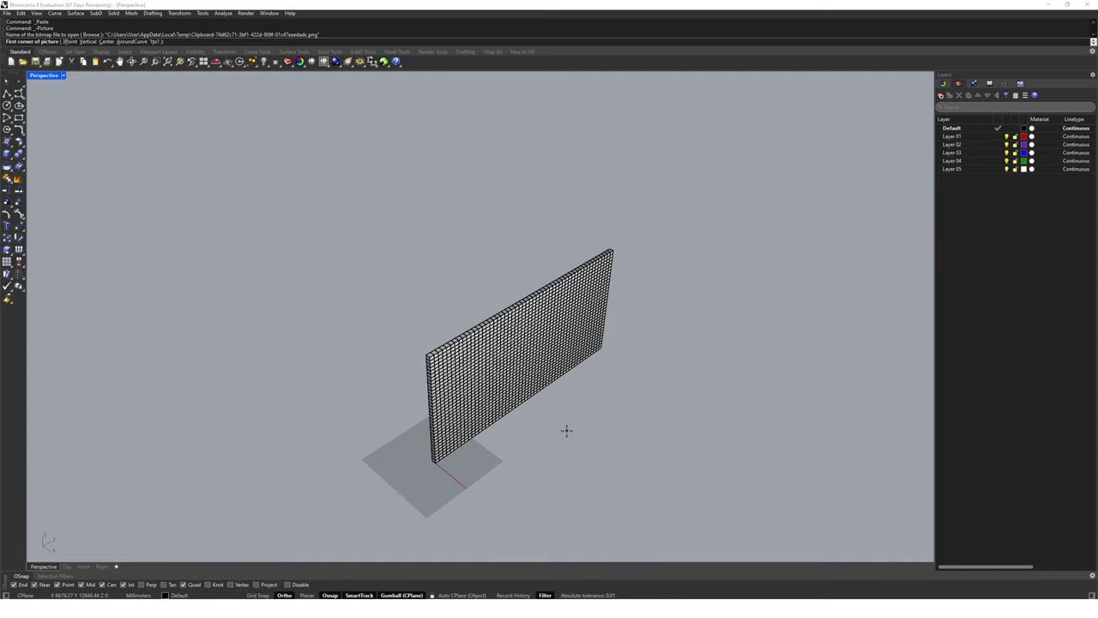
{"action": "left_click", "coordinate": [481, 474]}
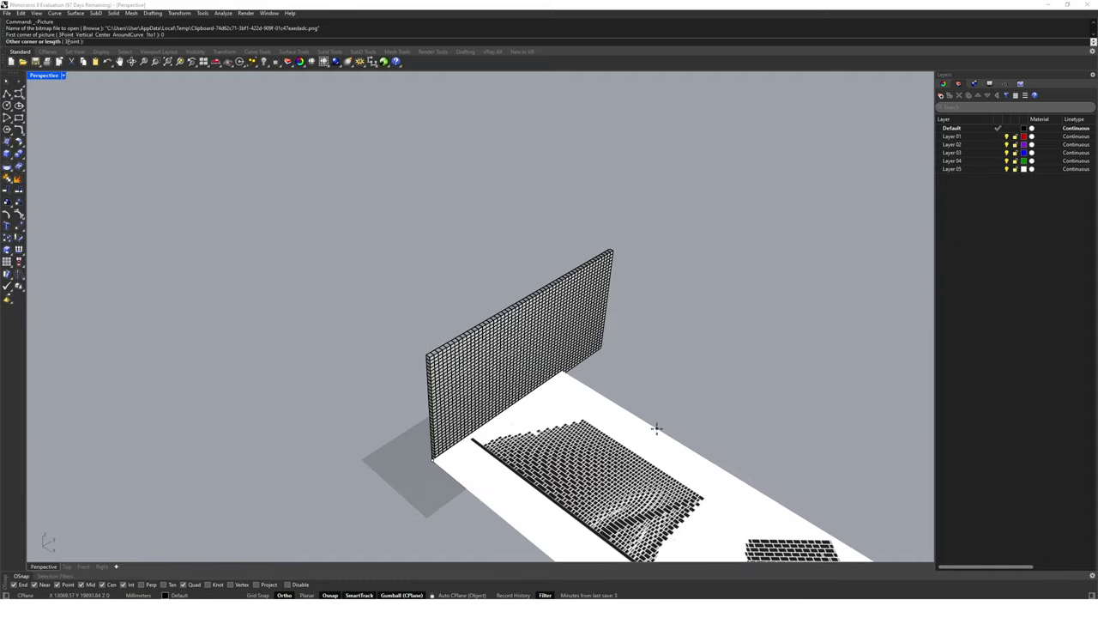
{"action": "left_click", "coordinate": [640, 429]}
{"action": "right_click_drag", "start_coordinate": [639, 429], "coordinate": [582, 390], "text": "shift"}
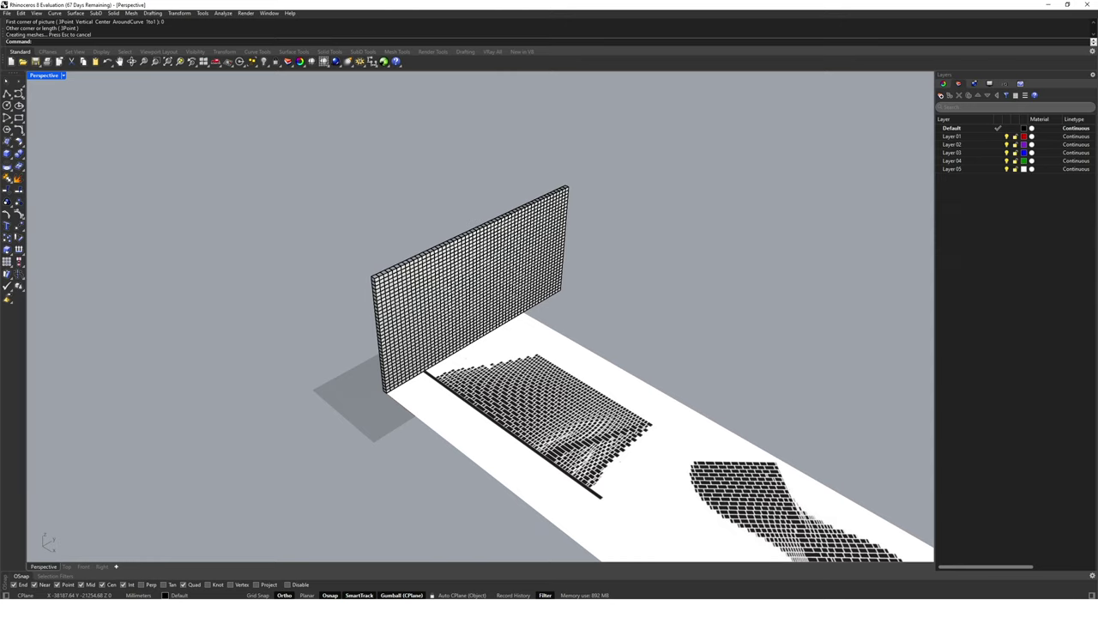
- Move the plan picture so the corner of the curved brick drawing sits on the wall's near bottom corner
{"action": "left_click", "coordinate": [539, 482]}
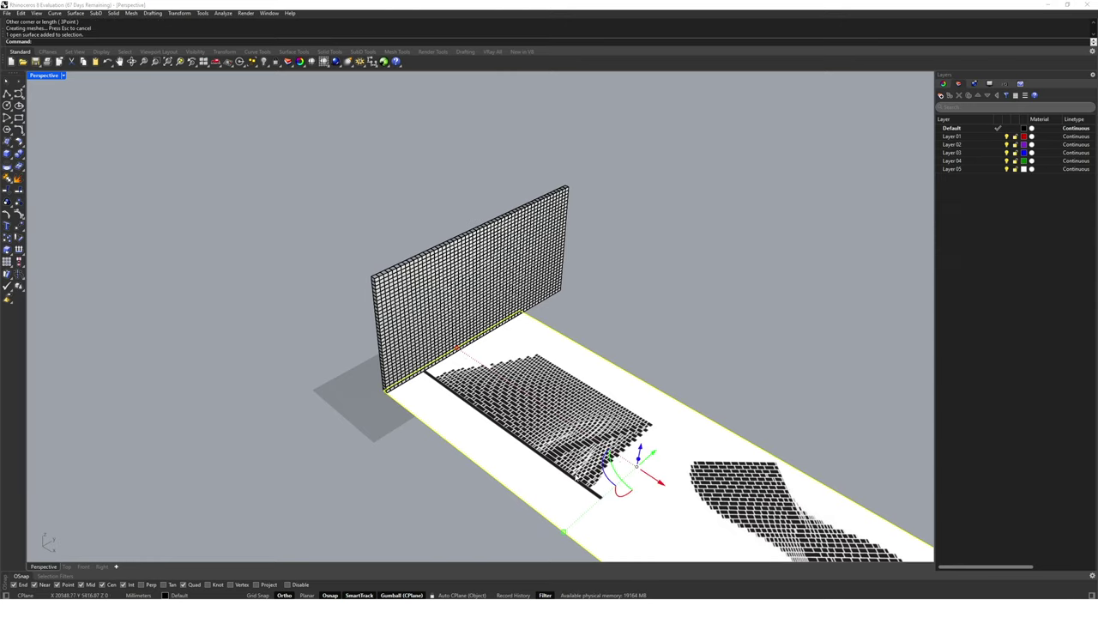
{"action": "type", "text": "e"}
{"action": "key", "text": "Return"}
{"action": "scroll", "coordinate": [546, 400], "scroll_direction": "down", "scroll_amount": 3}
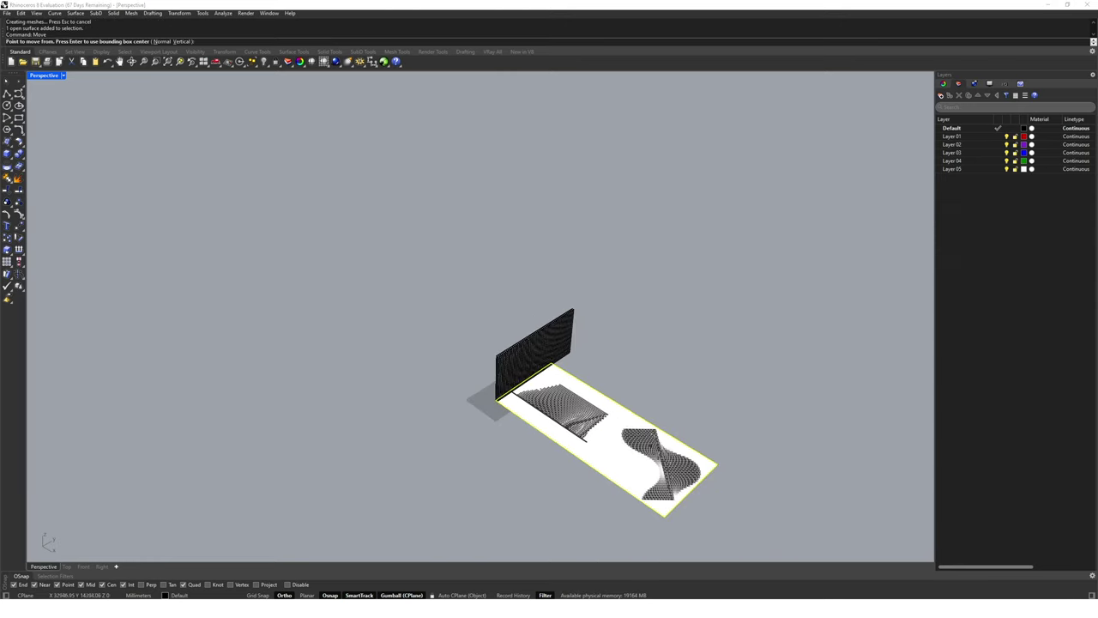
{"action": "scroll", "coordinate": [546, 400], "scroll_direction": "up", "scroll_amount": 6}
{"action": "scroll", "coordinate": [540, 400], "scroll_direction": "up", "scroll_amount": 5}
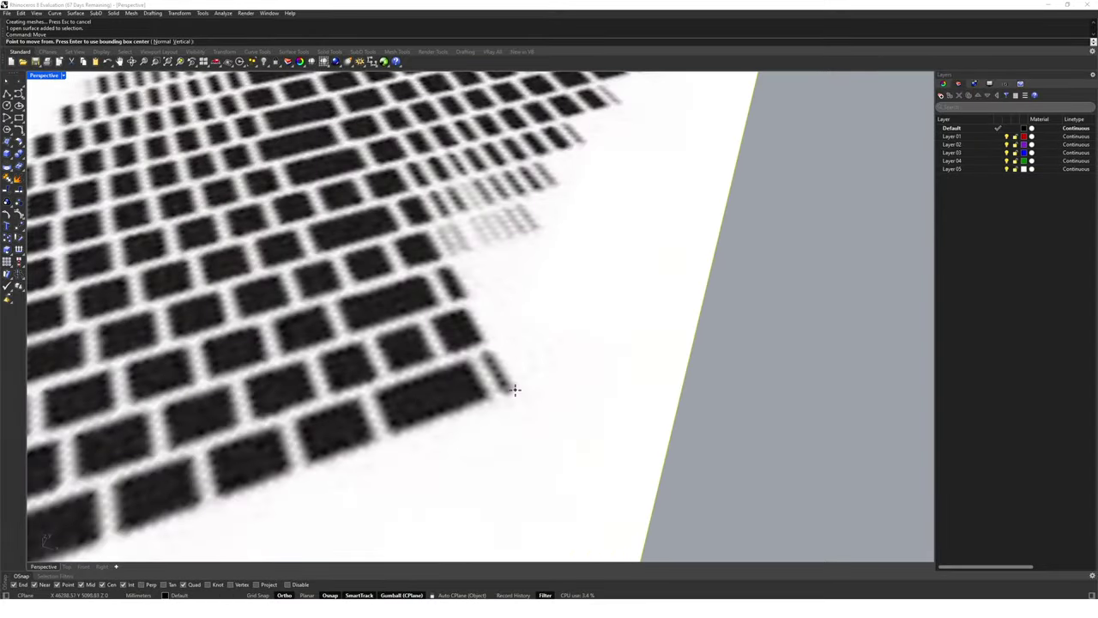
{"action": "left_click", "coordinate": [509, 386]}
{"action": "scroll", "coordinate": [515, 391], "scroll_direction": "down", "scroll_amount": 6}
{"action": "scroll", "coordinate": [521, 395], "scroll_direction": "down", "scroll_amount": 3}
{"action": "scroll", "coordinate": [206, 330], "scroll_direction": "up", "scroll_amount": 10}
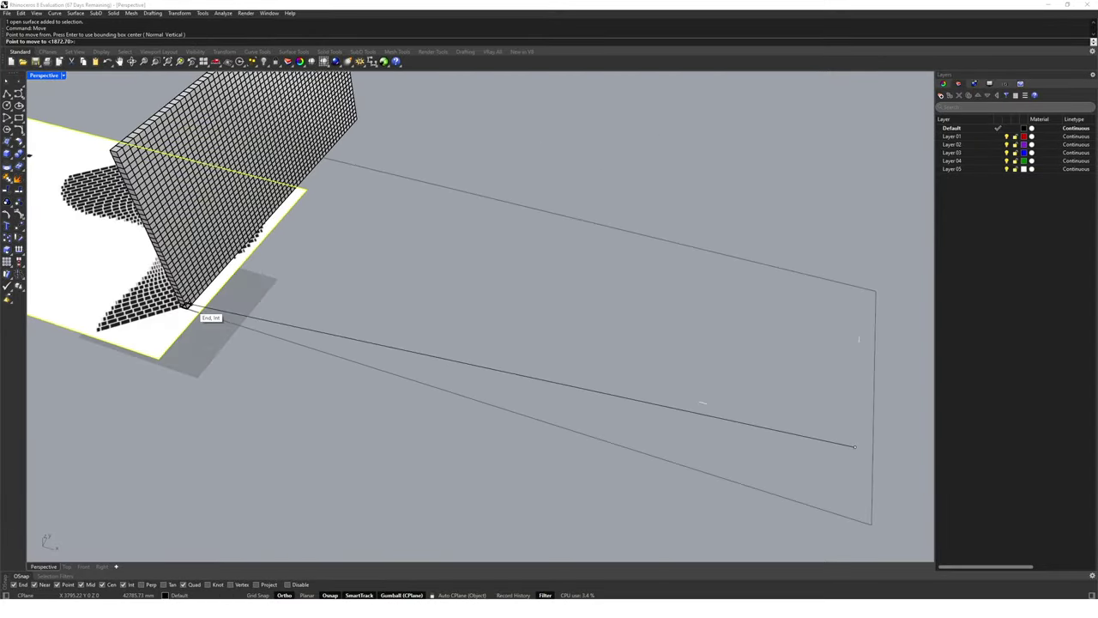
{"action": "left_click", "coordinate": [205, 332]}
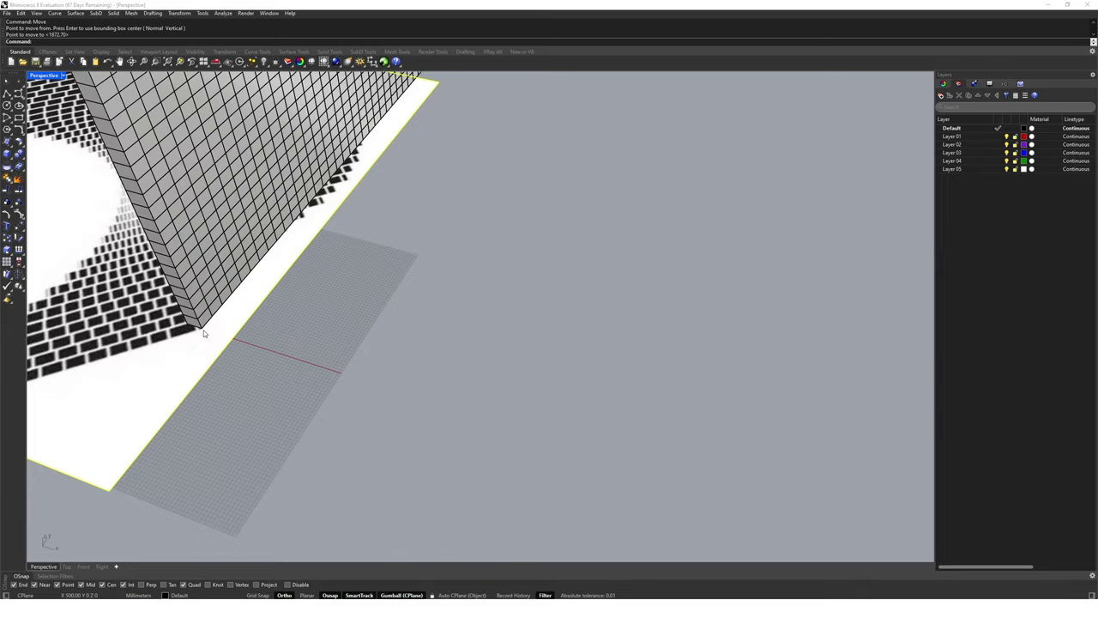
- Rotate the picture about that wall corner until the drawing's straight brick line follows the wall's bottom edge
{"action": "type", "text": "rotate"}
{"action": "key", "text": "Return"}
{"action": "left_click", "coordinate": [210, 336]}
{"action": "mouse_move", "coordinate": [210, 337]}
{"action": "right_mouse_down"}
{"action": "mouse_move", "coordinate": [607, 293]}
{"action": "mouse_move", "coordinate": [206, 341]}
{"action": "mouse_move", "coordinate": [311, 370]}
{"action": "mouse_move", "coordinate": [305, 333]}
{"action": "mouse_move", "coordinate": [517, 326]}
{"action": "mouse_move", "coordinate": [642, 250]}
{"action": "mouse_move", "coordinate": [670, 183]}
{"action": "right_mouse_up"}
{"action": "left_click", "coordinate": [262, 381]}
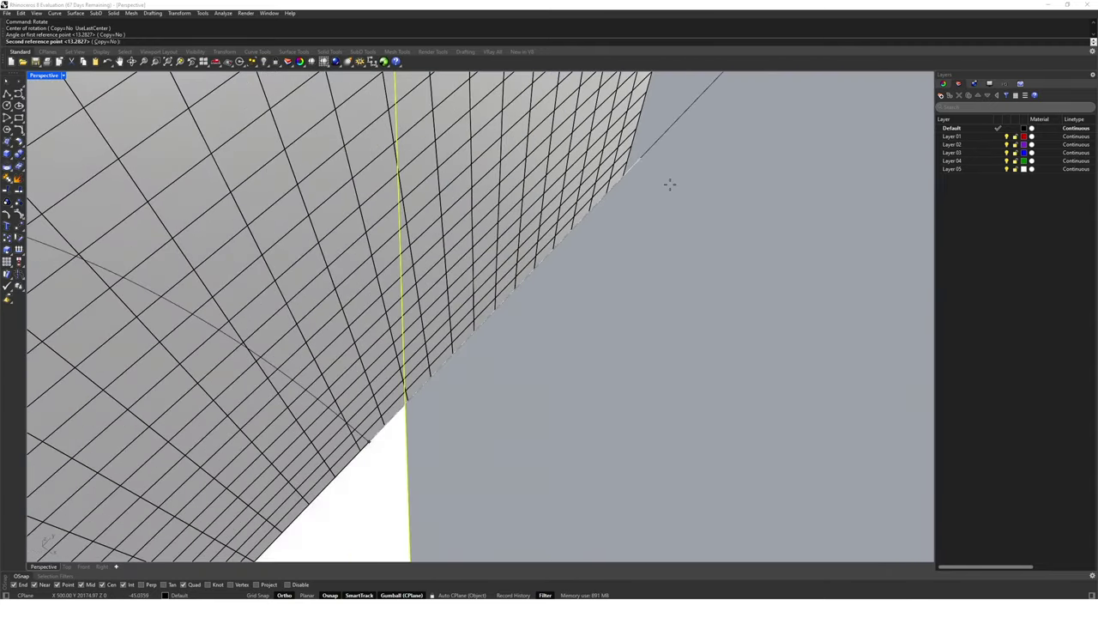
{"action": "left_click", "coordinate": [624, 175]}
{"action": "scroll", "coordinate": [618, 208], "scroll_direction": "down", "scroll_amount": 5}
{"action": "scroll", "coordinate": [423, 424], "scroll_direction": "up", "scroll_amount": 8}
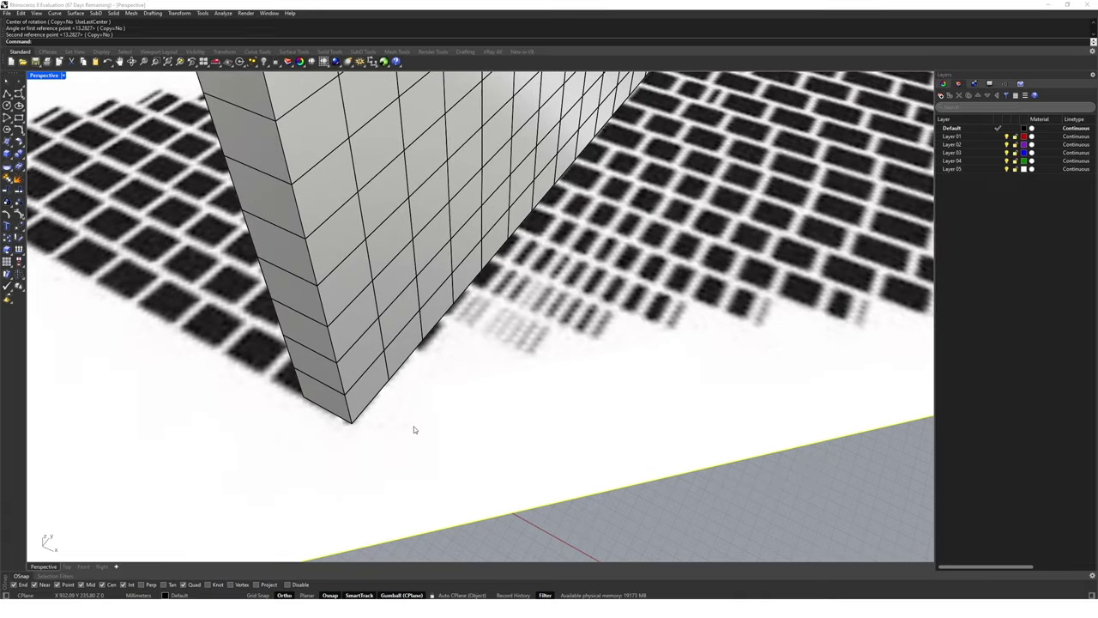
- Scale the picture from the shared corner, using the drawing's far end as reference, to match the wall's full length
{"action": "key", "text": "Return"}
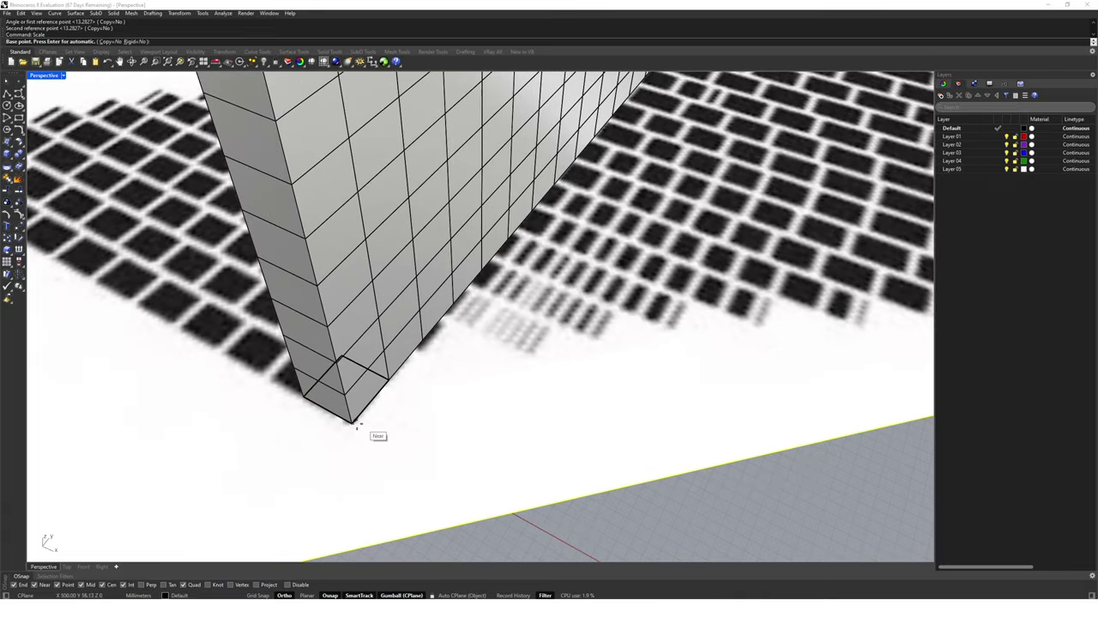
{"action": "left_click", "coordinate": [372, 429]}
{"action": "right_click_drag", "start_coordinate": [371, 429], "coordinate": [466, 314]}
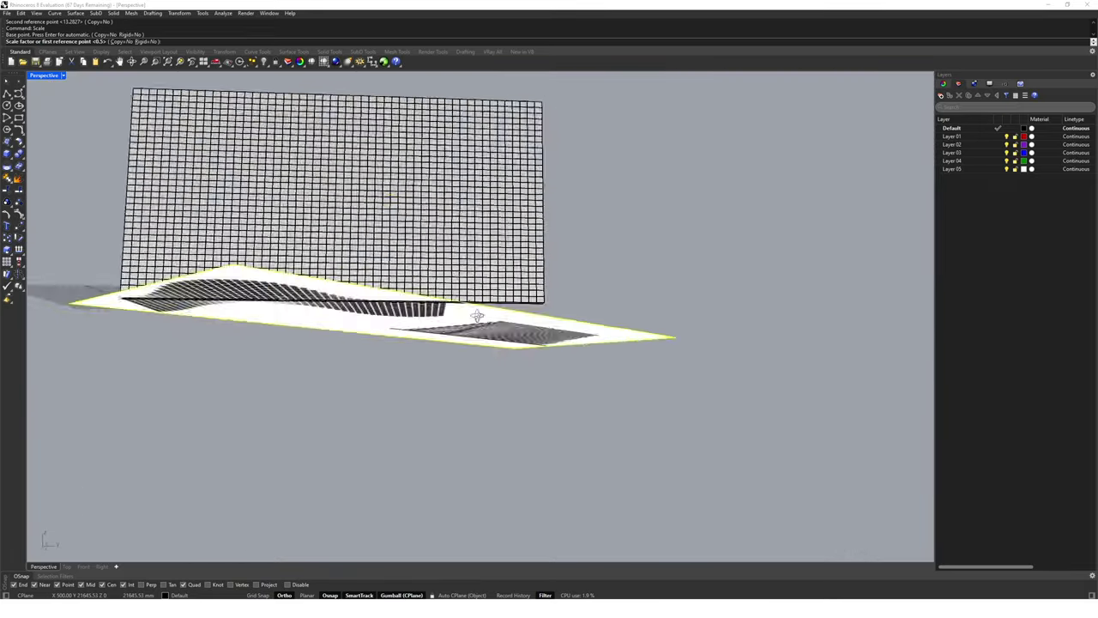
{"action": "scroll", "coordinate": [466, 282], "scroll_direction": "up", "scroll_amount": 6}
{"action": "scroll", "coordinate": [440, 286], "scroll_direction": "up", "scroll_amount": 4}
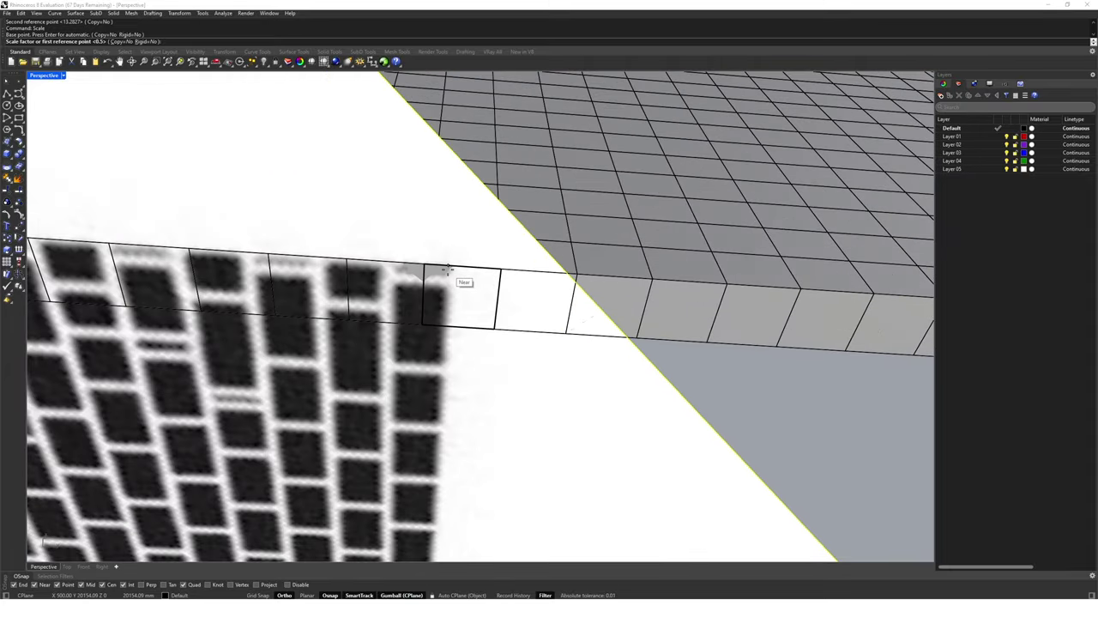
{"action": "left_click", "coordinate": [455, 277]}
{"action": "scroll", "coordinate": [592, 273], "scroll_direction": "down", "scroll_amount": 2}
{"action": "left_click", "coordinate": [592, 272]}
{"action": "scroll", "coordinate": [592, 272], "scroll_direction": "down", "scroll_amount": 3}
{"action": "right_click_drag", "start_coordinate": [592, 273], "coordinate": [623, 336]}
{"action": "scroll", "coordinate": [500, 292], "scroll_direction": "down", "scroll_amount": 5}
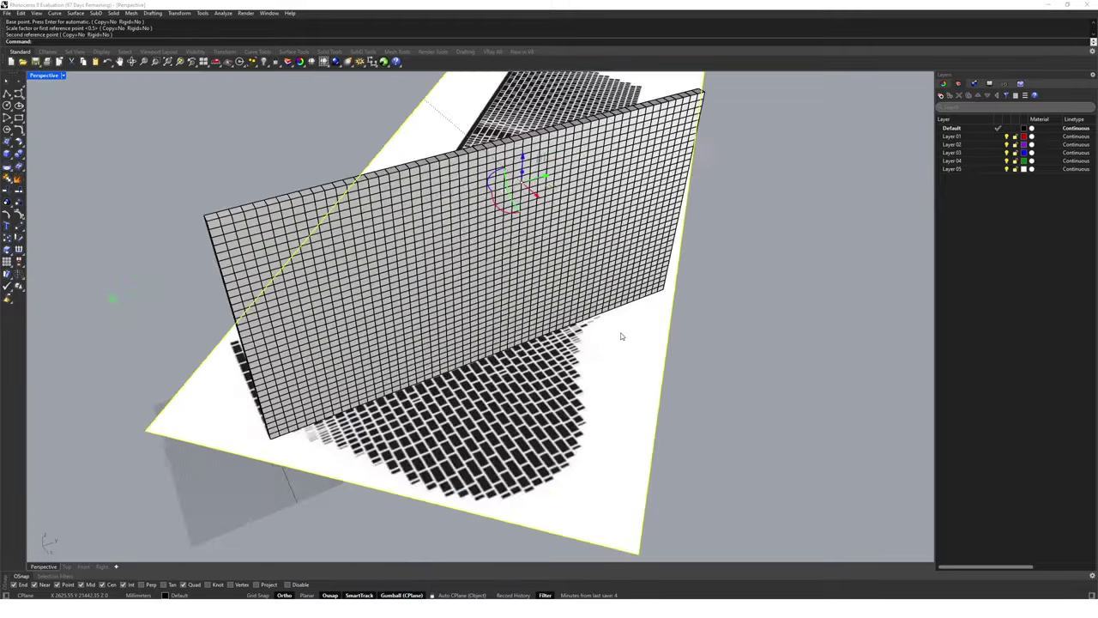
{"action": "scroll", "coordinate": [623, 336], "scroll_direction": "down", "scroll_amount": 3}
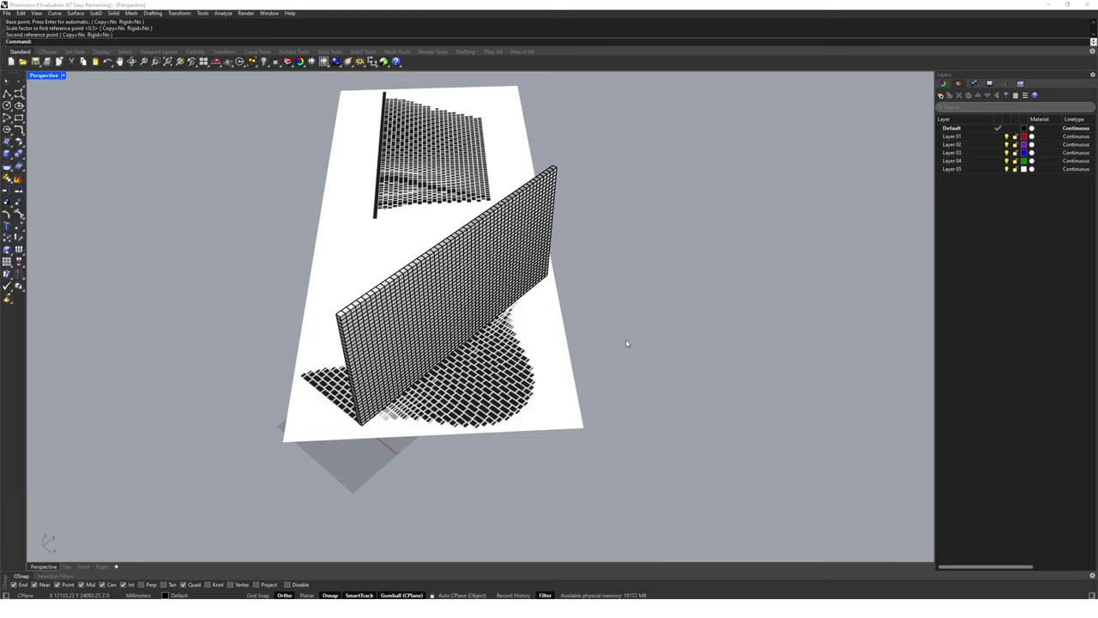
- Delete Layer 01 through Layer 05 and create a new layer named Picture
{"action": "left_click", "coordinate": [954, 137]}
{"action": "left_click", "coordinate": [969, 169], "text": "shift"}
{"action": "left_click", "coordinate": [959, 95]}
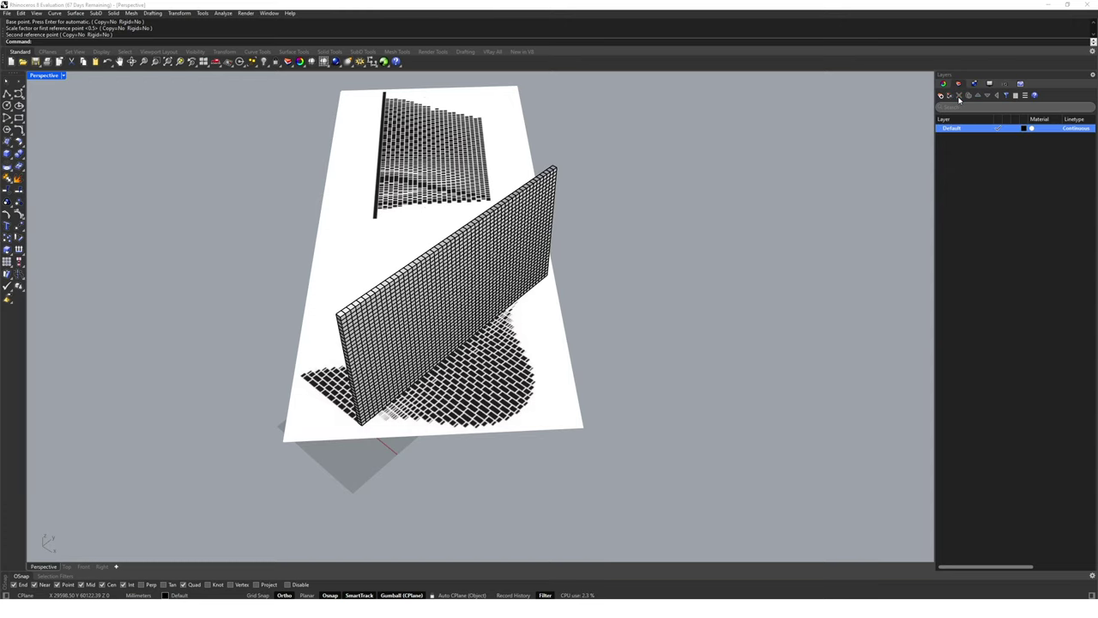
{"action": "left_click", "coordinate": [941, 95]}
{"action": "type", "text": "ry"}
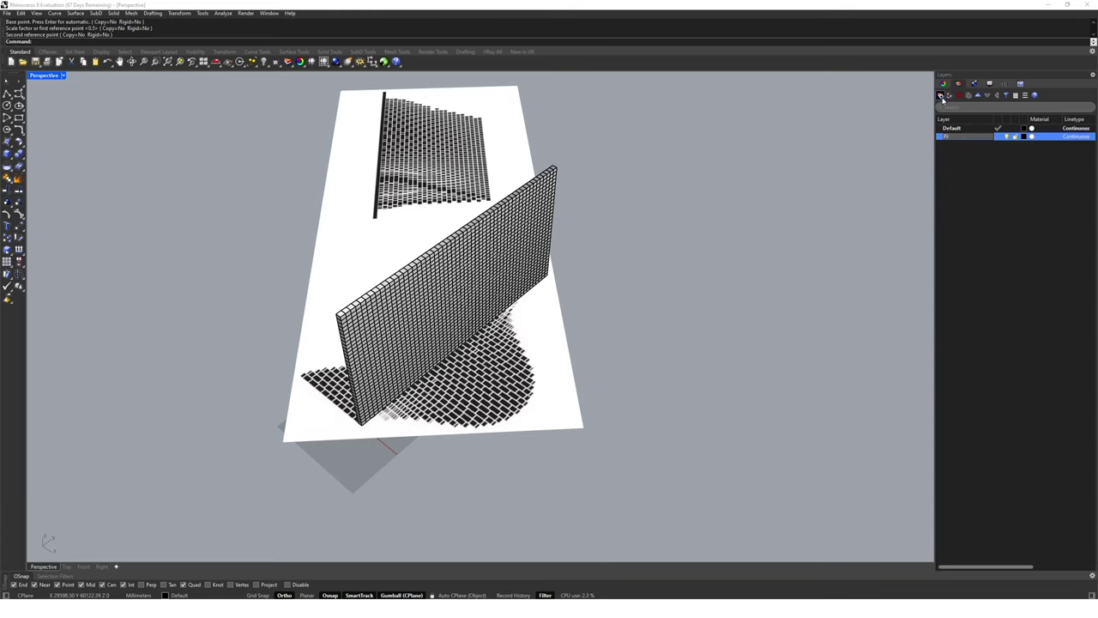
{"action": "key", "text": "Return"}
- Assign the plan picture to the Picture layer and lock that layer
{"action": "key", "text": "ctrl+a"}
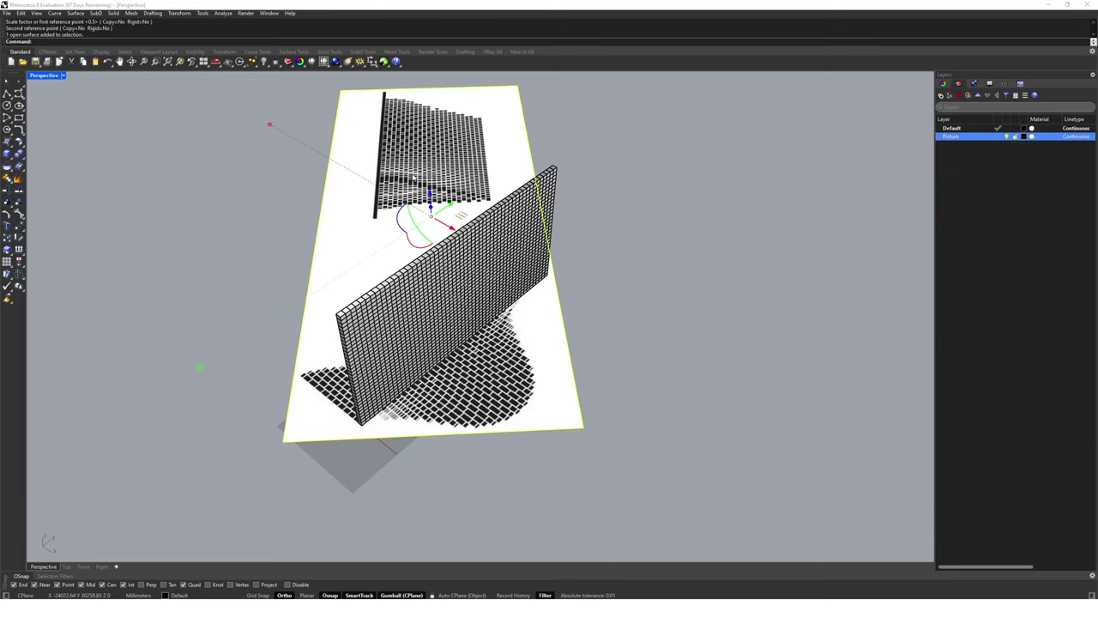
{"action": "right_click", "coordinate": [949, 139]}
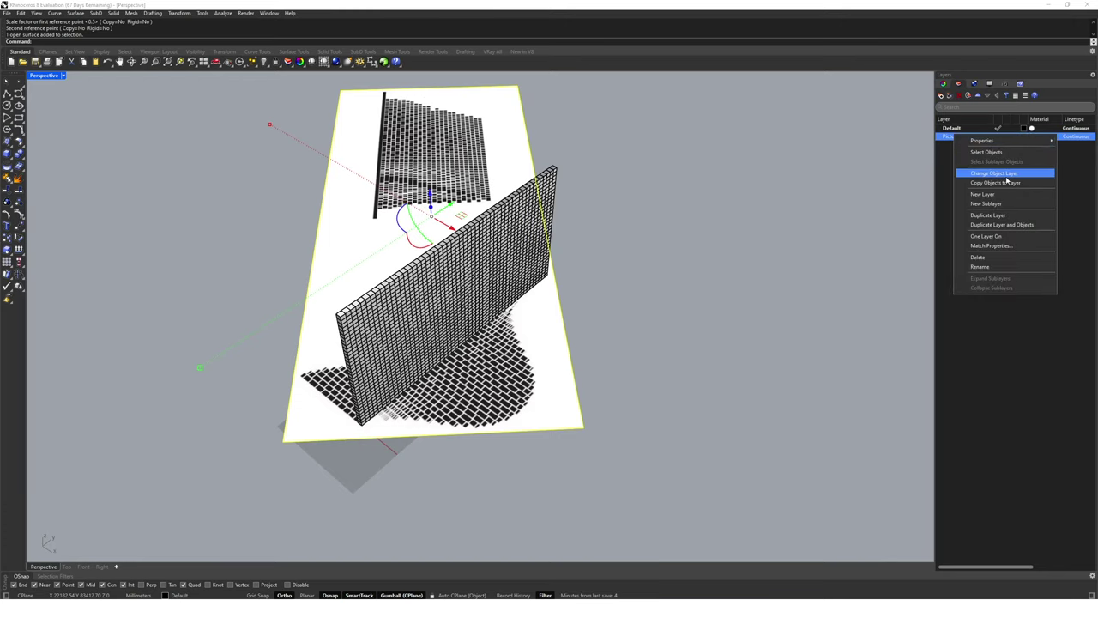
{"action": "left_click", "coordinate": [962, 180]}
{"action": "left_click", "coordinate": [1017, 138]}
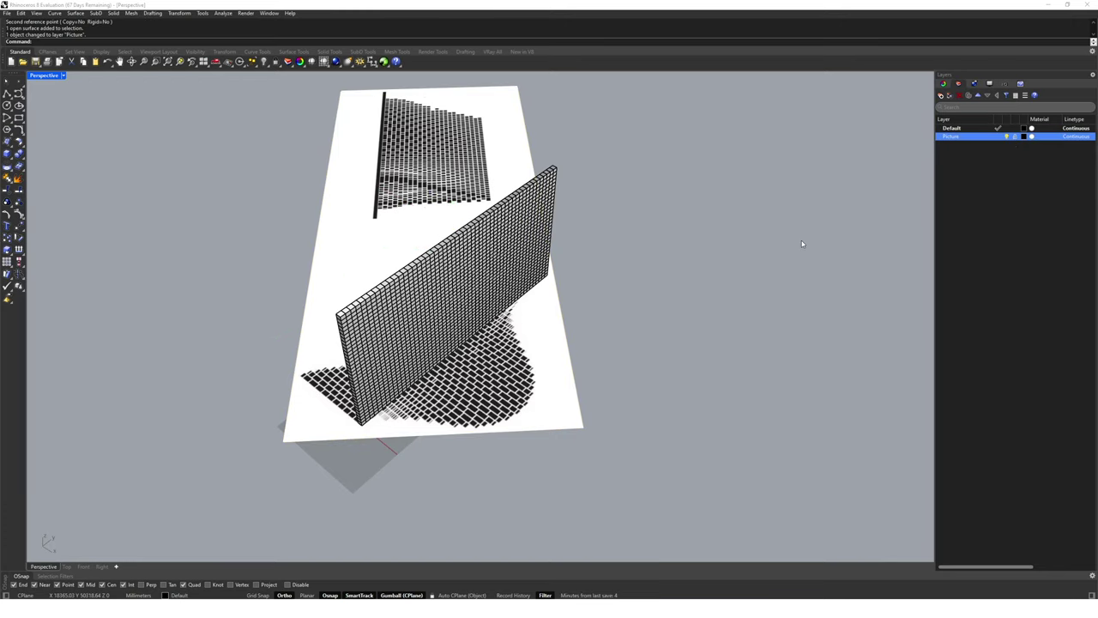
- Create a layer named Module and assign all boxes of the wall to it
{"action": "left_click", "coordinate": [941, 96]}
{"action": "type", "text": "Module"}
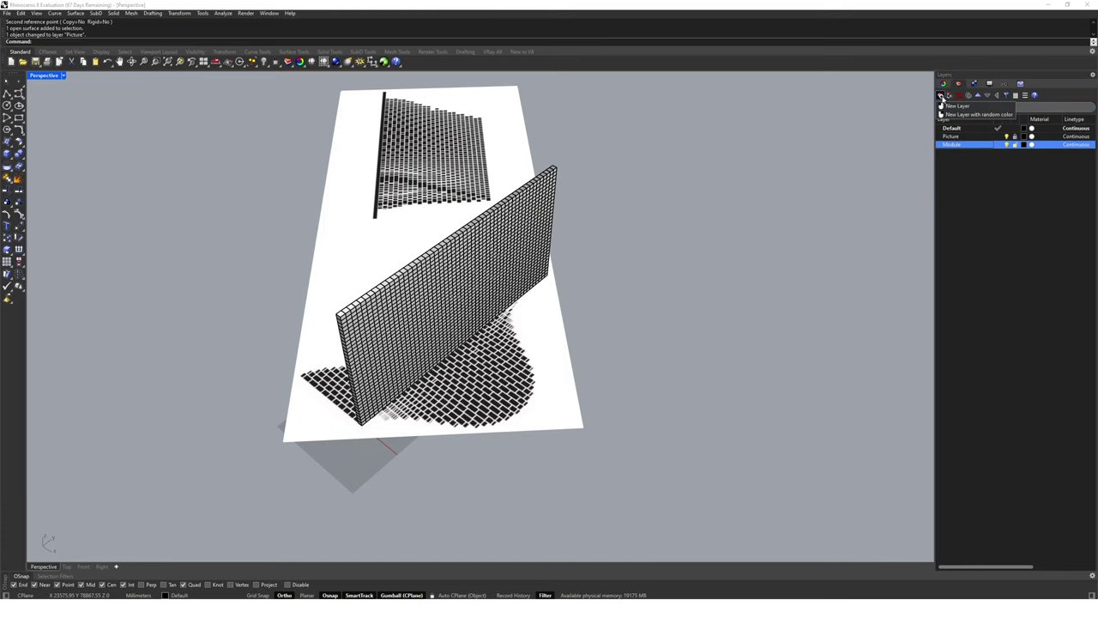
{"action": "key", "text": "Return"}
{"action": "left_click_drag", "start_coordinate": [238, 140], "coordinate": [683, 473]}
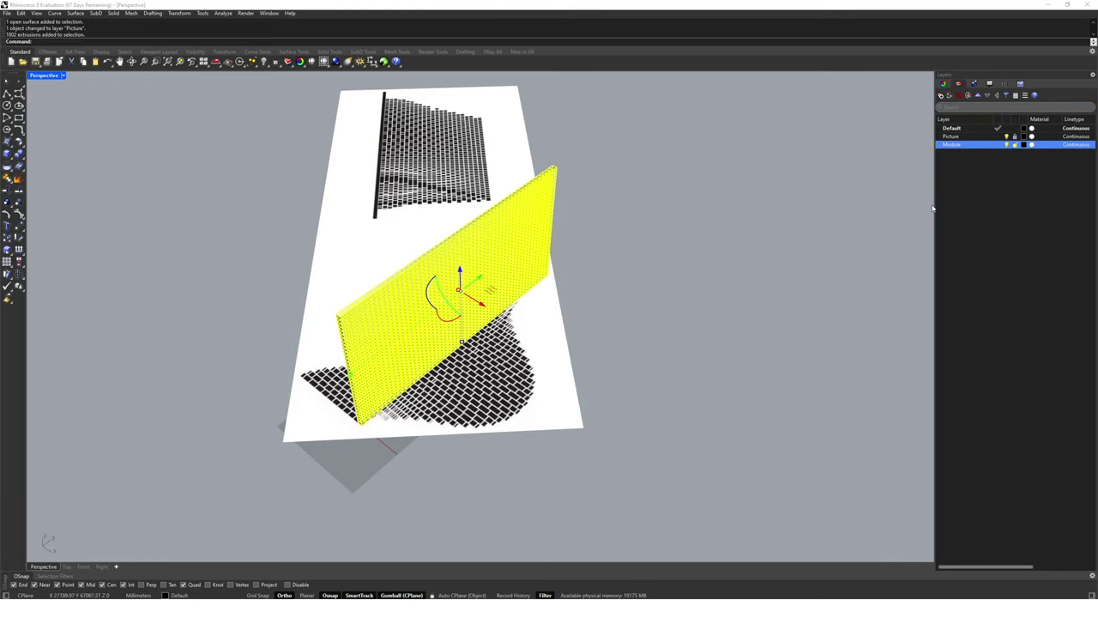
{"action": "right_click", "coordinate": [959, 145]}
{"action": "left_click", "coordinate": [1008, 191]}
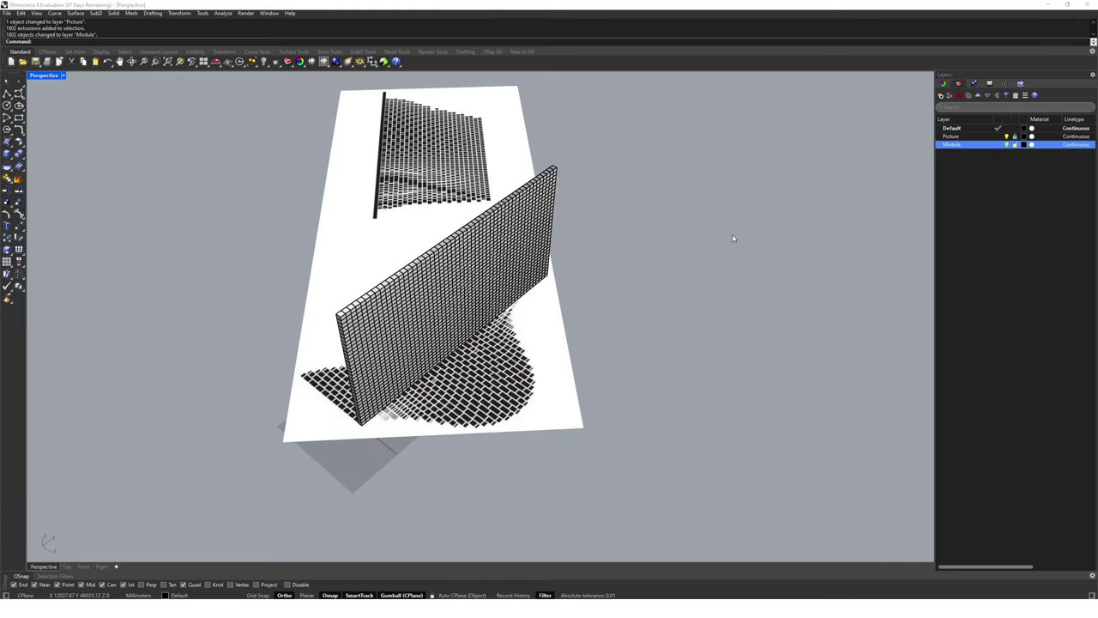
- Create two more layers named Wall01 and Wall02
{"action": "left_click", "coordinate": [942, 95]}
{"action": "type", "text": "W"}
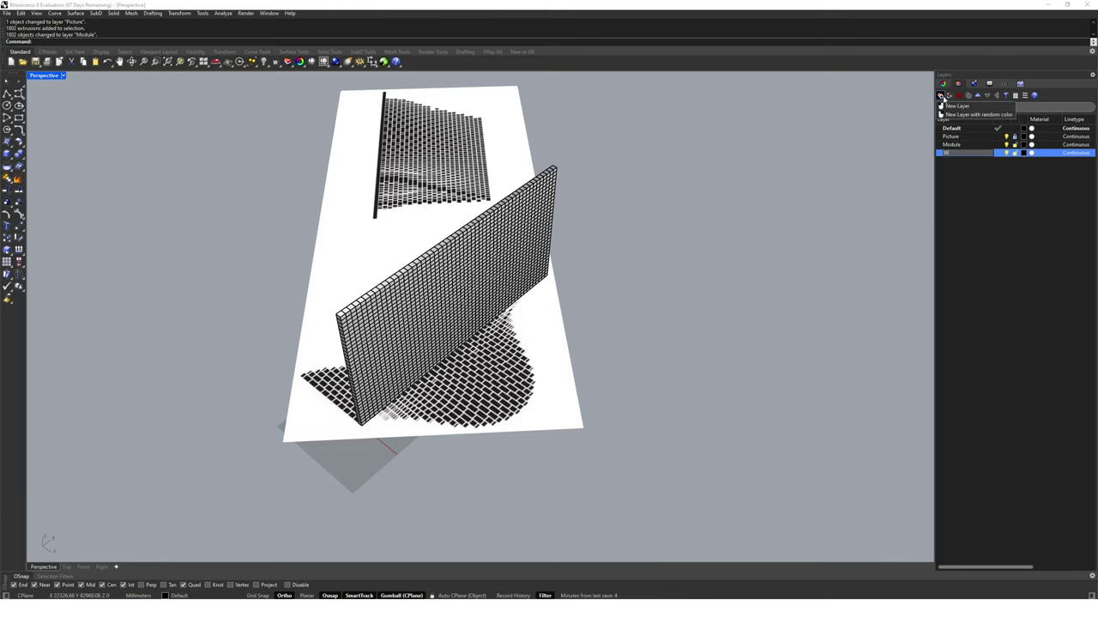
{"action": "type", "text": "all01"}
{"action": "left_click", "coordinate": [941, 97]}
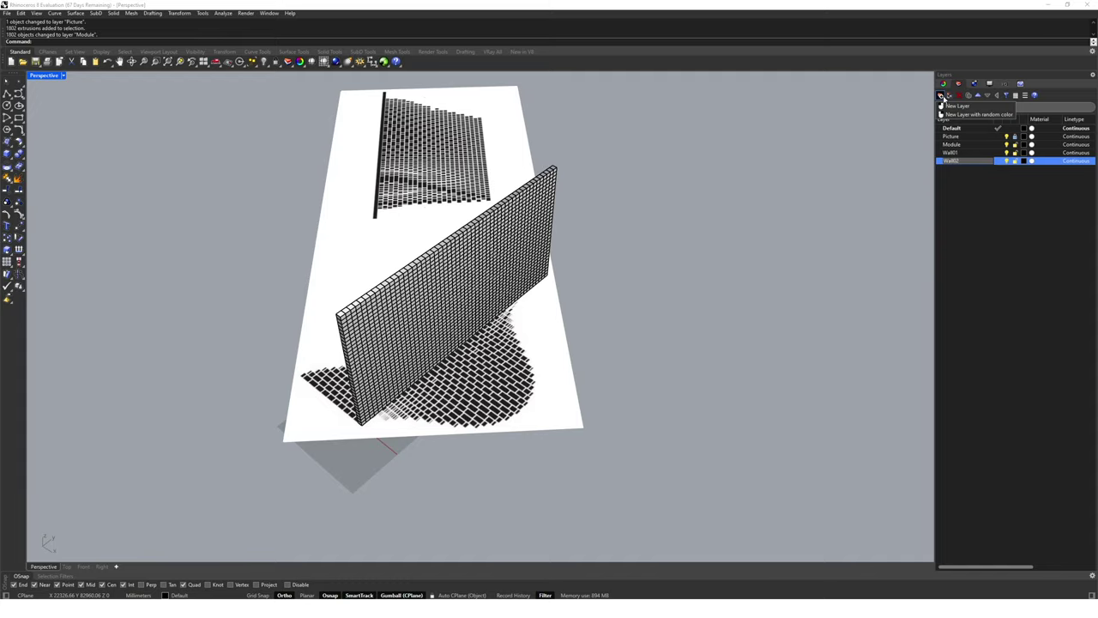
{"action": "key", "text": "Return"}
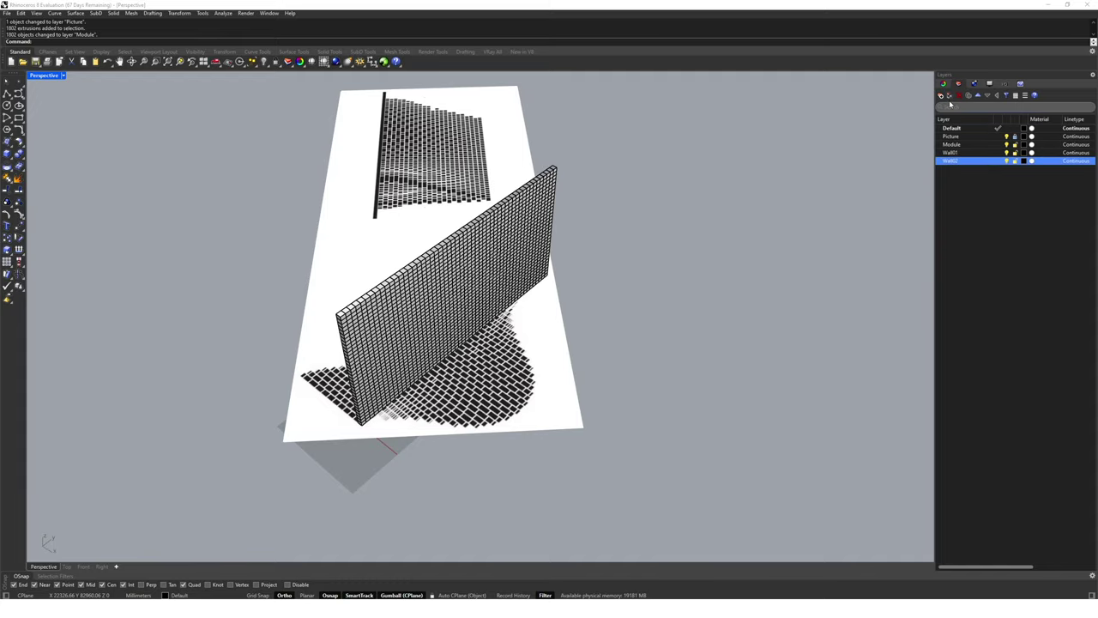
- Add a sublayer named Curves under Wall02 and set its colour to Blue
{"action": "left_click", "coordinate": [950, 99]}
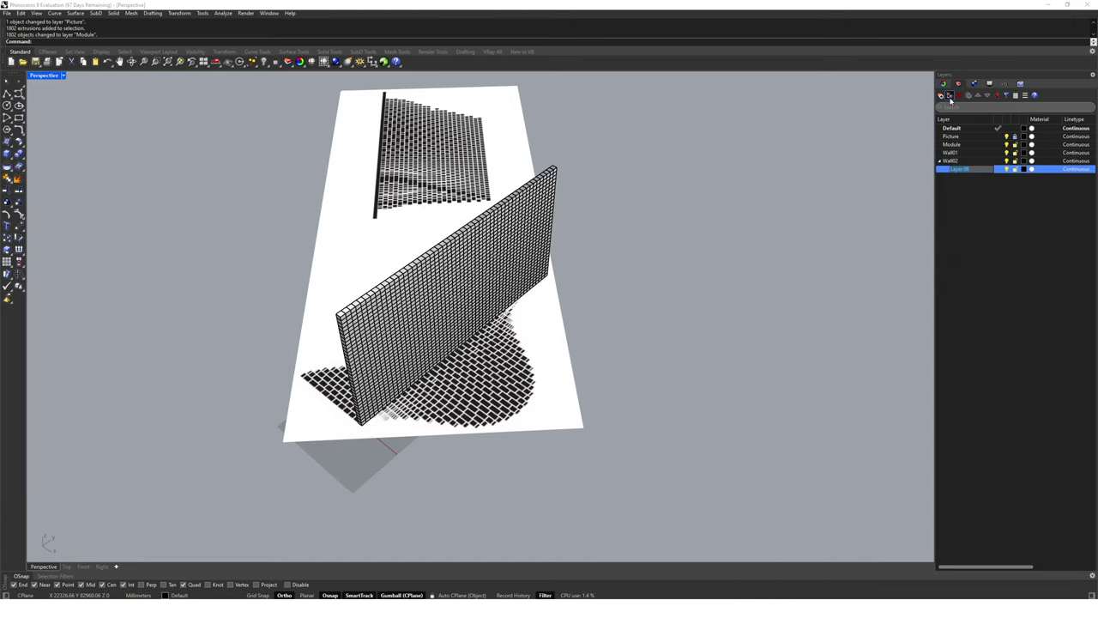
{"action": "left_click", "coordinate": [1022, 169]}
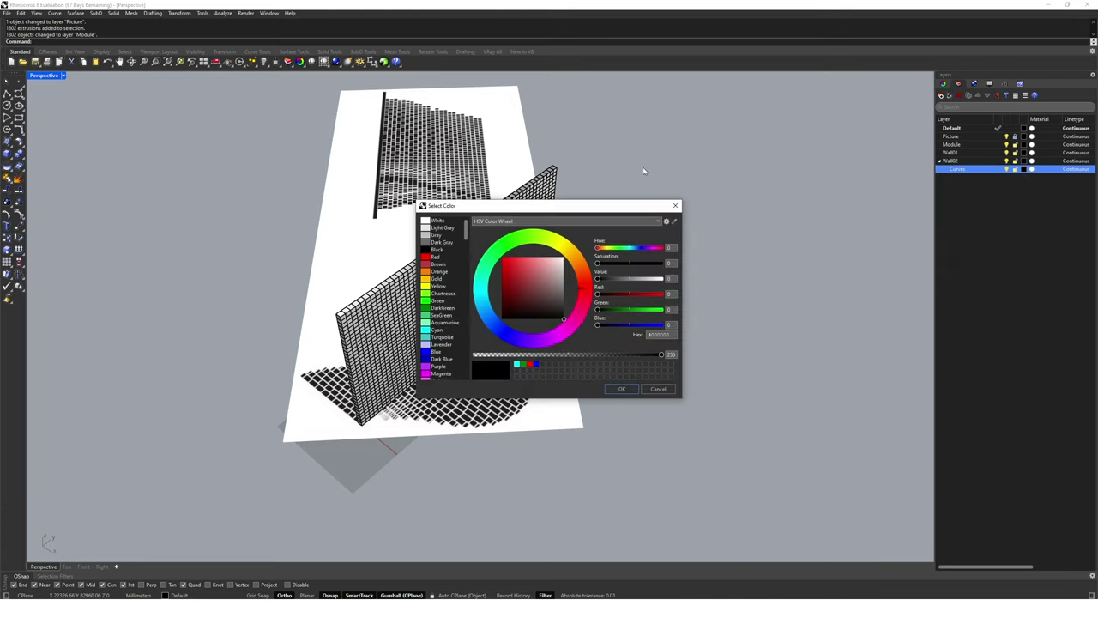
{"action": "left_click", "coordinate": [439, 351]}
{"action": "left_click", "coordinate": [624, 389]}
- Add a sublayer named Curves under Wall01 and set its colour to Blue
{"action": "left_click", "coordinate": [959, 153]}
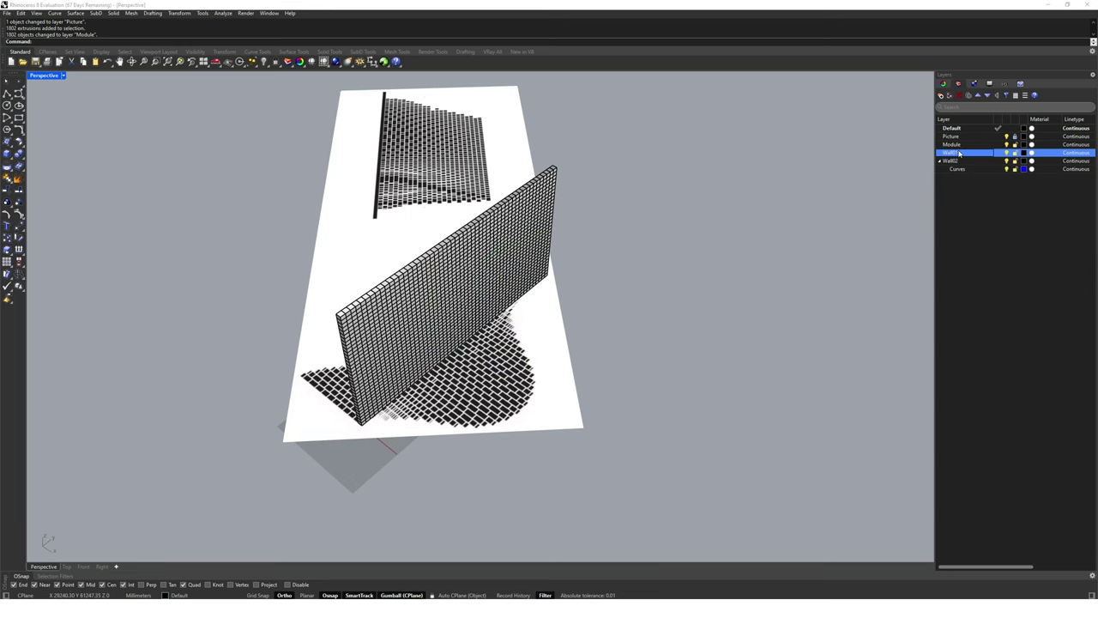
{"action": "left_click", "coordinate": [948, 95]}
{"action": "type", "text": "Curves"}
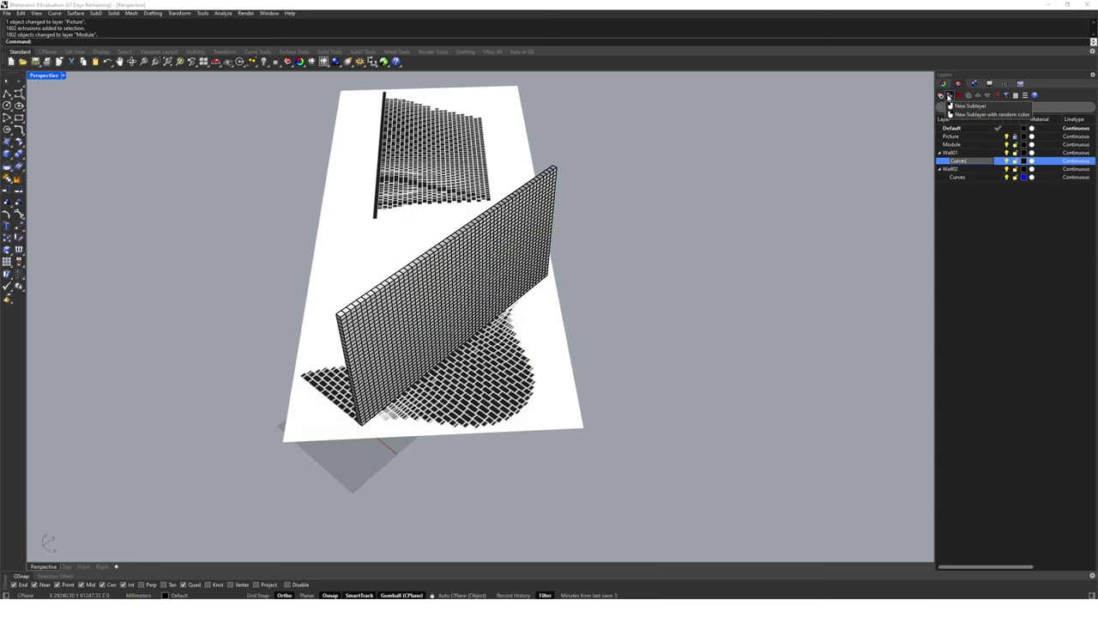
{"action": "key", "text": "Return"}
{"action": "left_click", "coordinate": [1023, 161]}
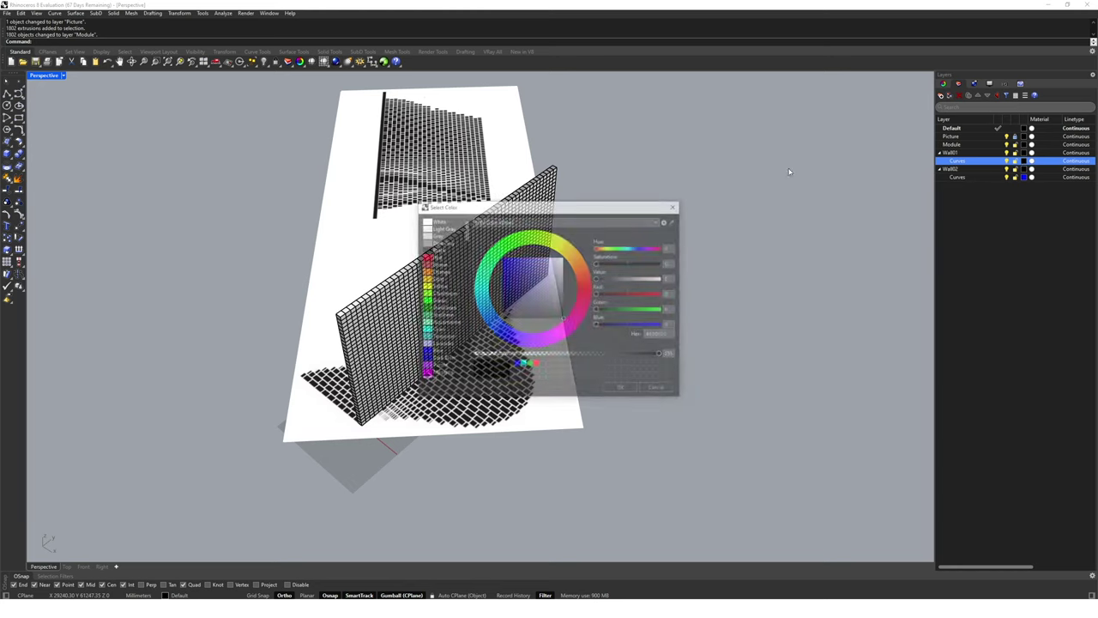
{"action": "left_click", "coordinate": [438, 353]}
{"action": "left_click", "coordinate": [622, 388]}
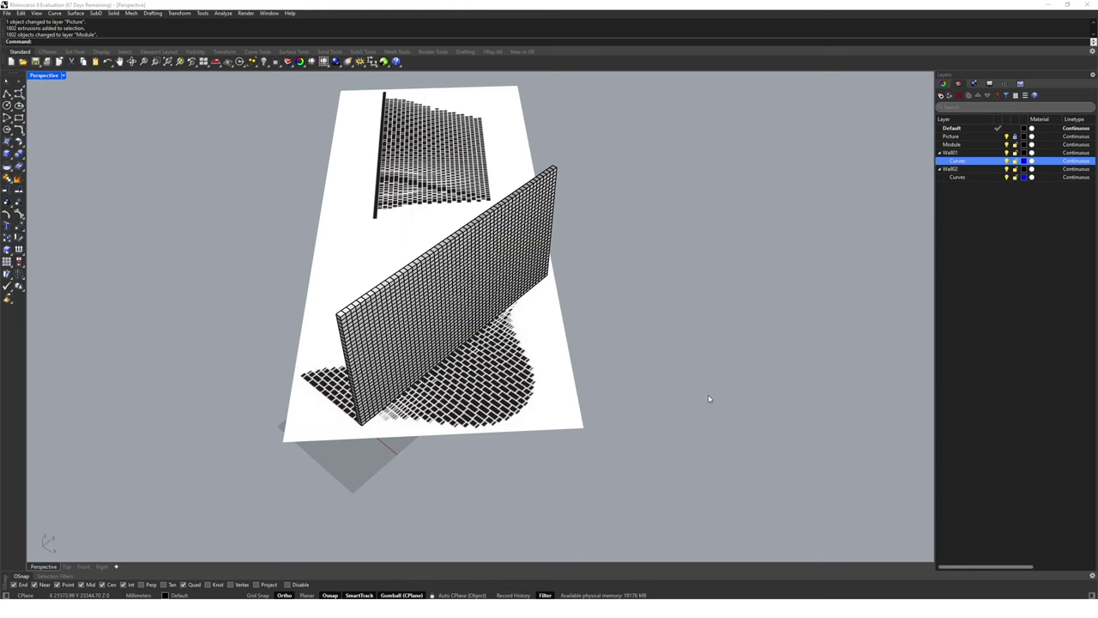
- Make Wall01's Curves sublayer current and draw a line along one long bottom edge of the wall, corner to corner
{"action": "left_click", "coordinate": [998, 160]}
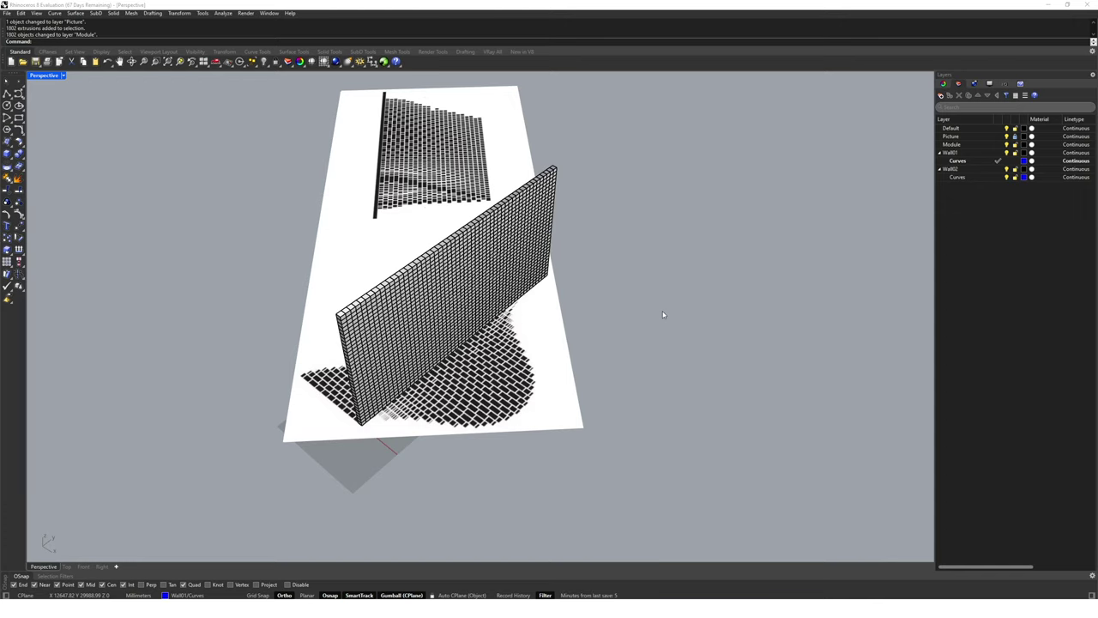
{"action": "scroll", "coordinate": [662, 314], "scroll_direction": "up", "scroll_amount": 5}
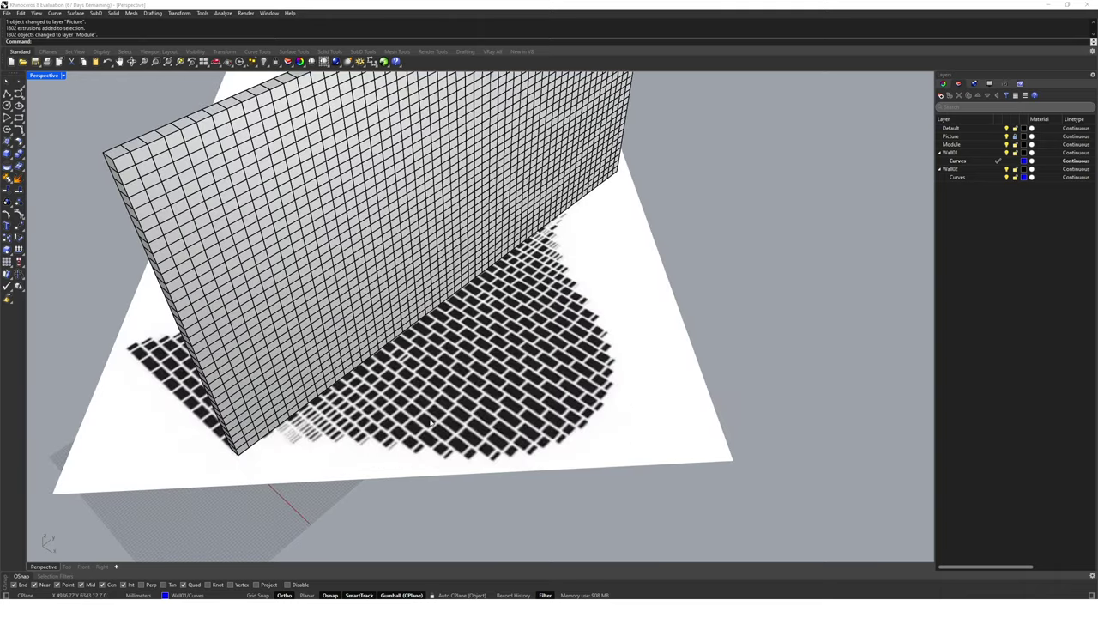
{"action": "type", "text": "line"}
{"action": "key", "text": "Return"}
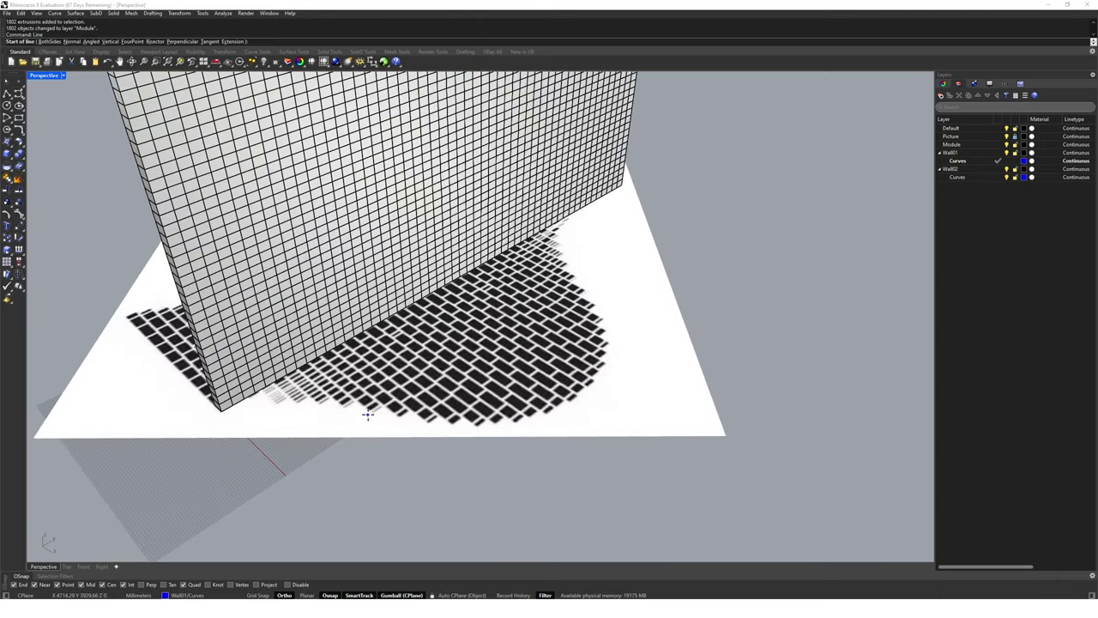
{"action": "left_click", "coordinate": [223, 415]}
{"action": "scroll", "coordinate": [223, 415], "scroll_direction": "up", "scroll_amount": 5}
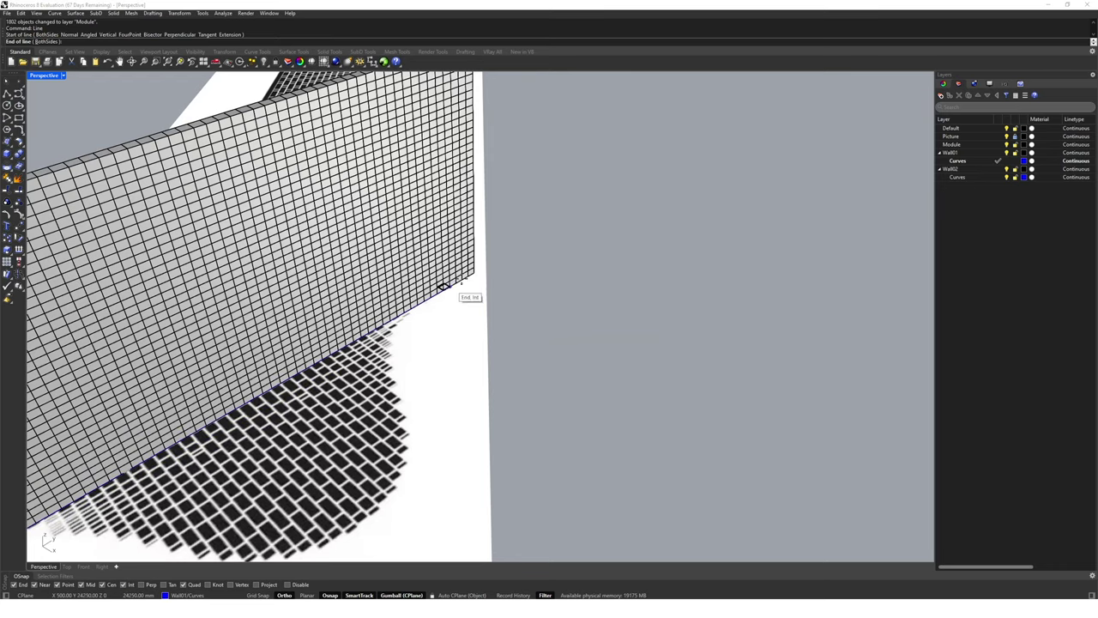
{"action": "left_click", "coordinate": [474, 275]}
{"action": "right_click_drag", "start_coordinate": [474, 276], "coordinate": [334, 288]}
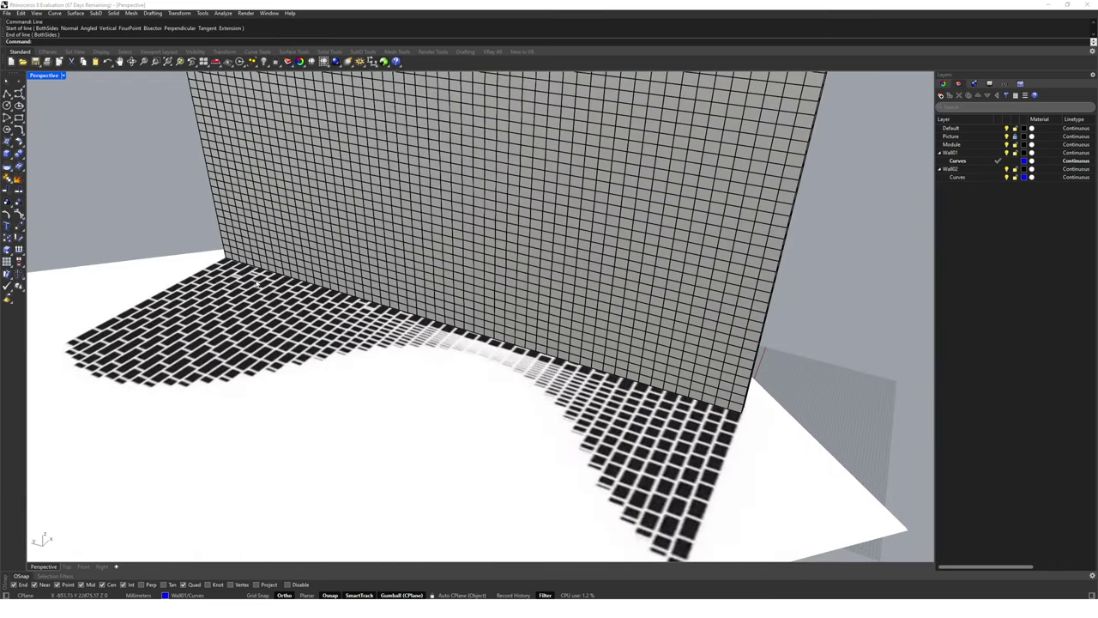
- Draw a second line along the wall's opposite long bottom edge and hide the Module layer
{"action": "key", "text": "Return"}
{"action": "left_click", "coordinate": [225, 257]}
{"action": "left_click", "coordinate": [748, 414]}
{"action": "left_click", "coordinate": [1007, 144]}
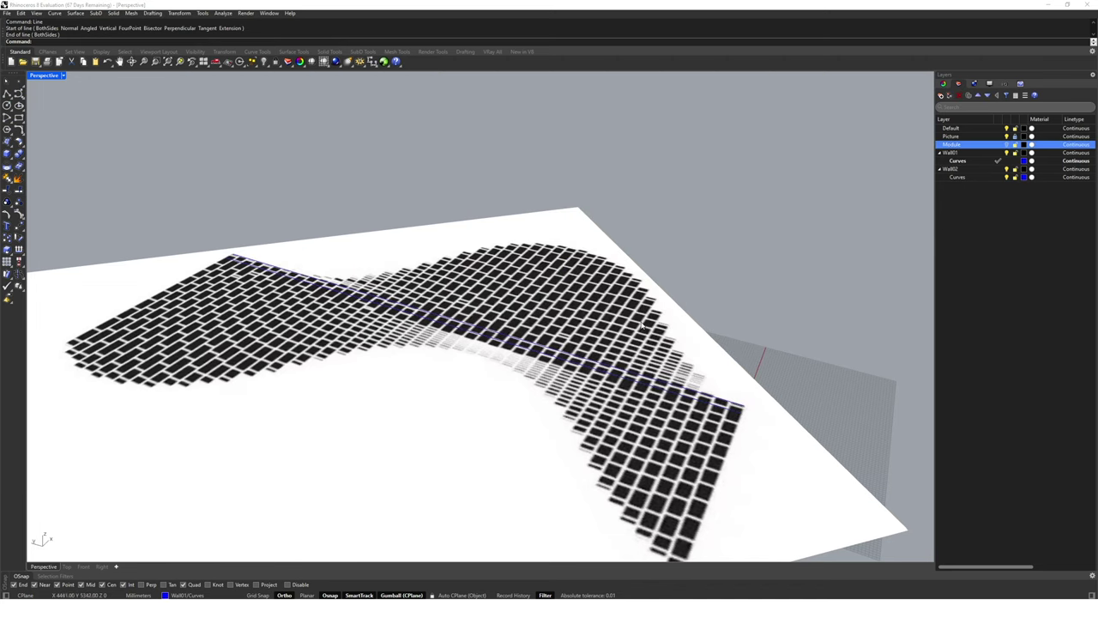
- In the Top view, start an interpolated curve at the lower end of the outer wall line and trace the lower part of the bulging brick outline
{"action": "right_click_drag", "start_coordinate": [641, 326], "coordinate": [240, 103]}
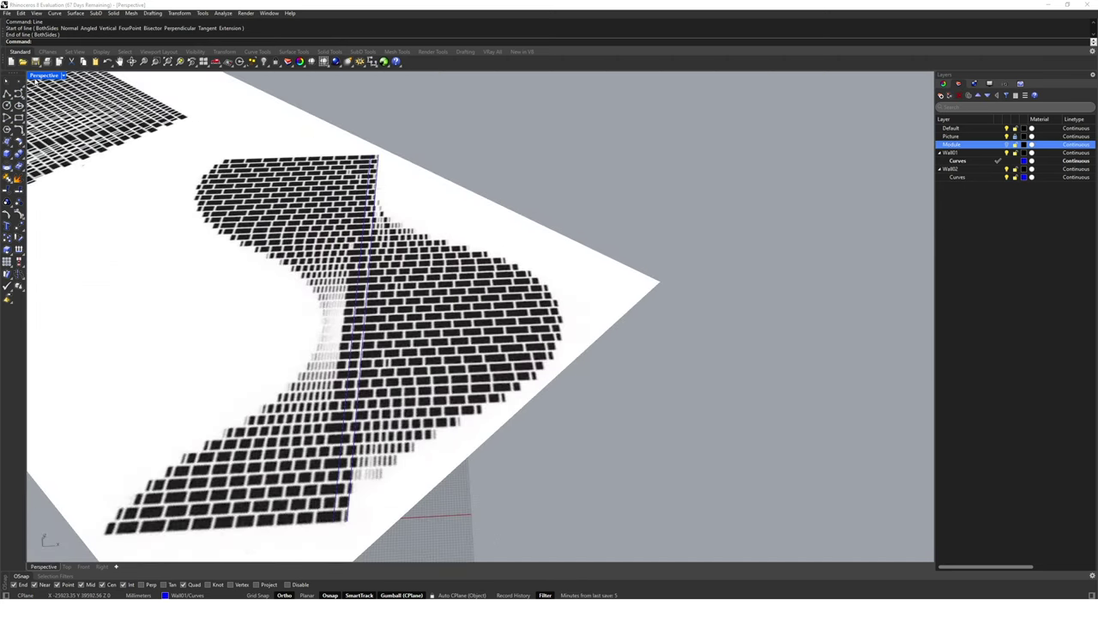
{"action": "double_click", "coordinate": [38, 77]}
{"action": "double_click", "coordinate": [34, 76]}
{"action": "scroll", "coordinate": [269, 326], "scroll_direction": "down", "scroll_amount": 5}
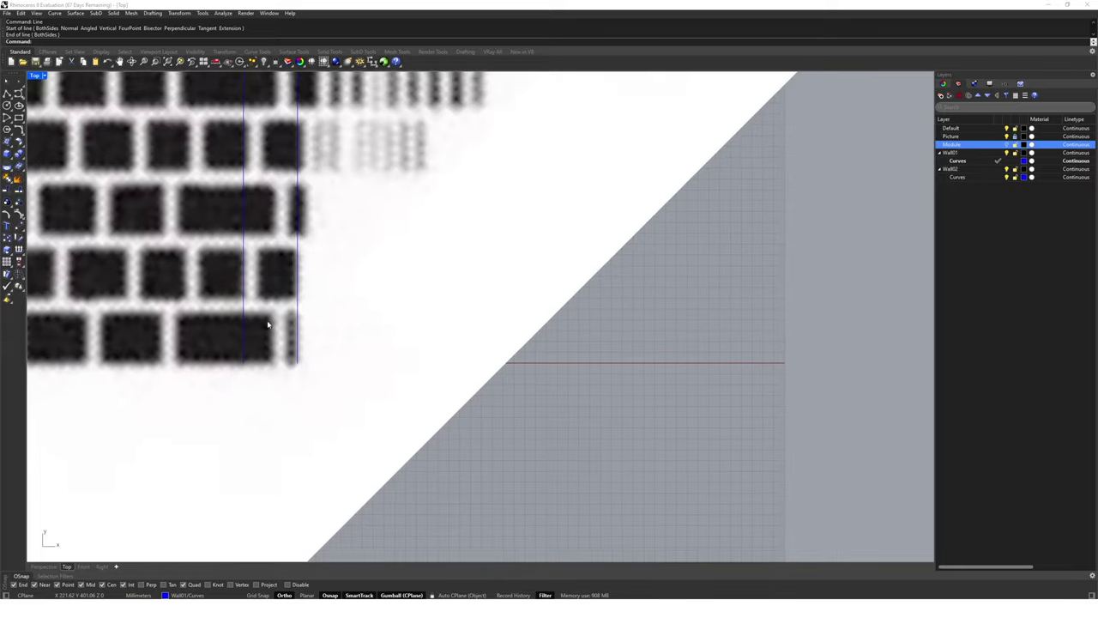
{"action": "scroll", "coordinate": [270, 329], "scroll_direction": "down", "scroll_amount": 5}
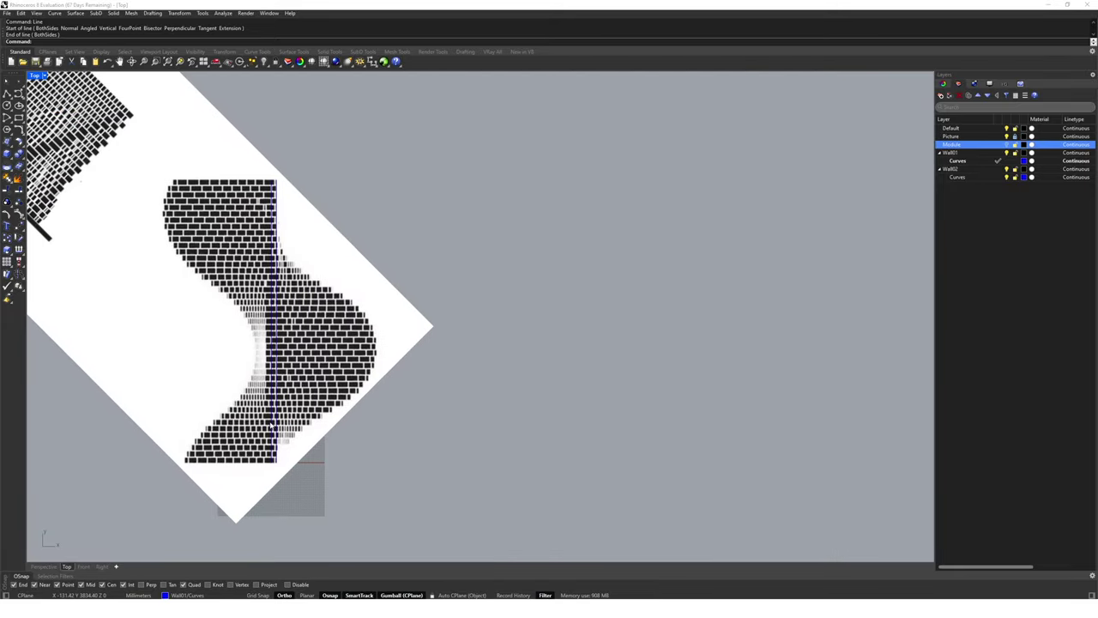
{"action": "type", "text": "InterpCrv"}
{"action": "key", "text": "Return"}
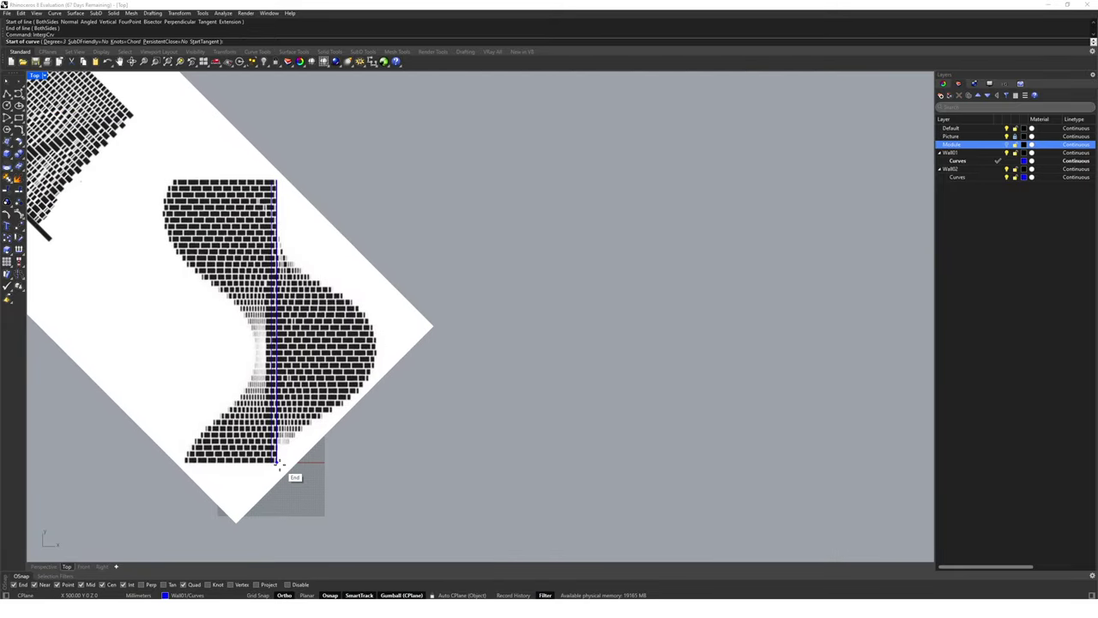
{"action": "left_click", "coordinate": [277, 464]}
{"action": "scroll", "coordinate": [279, 465], "scroll_direction": "up", "scroll_amount": 5}
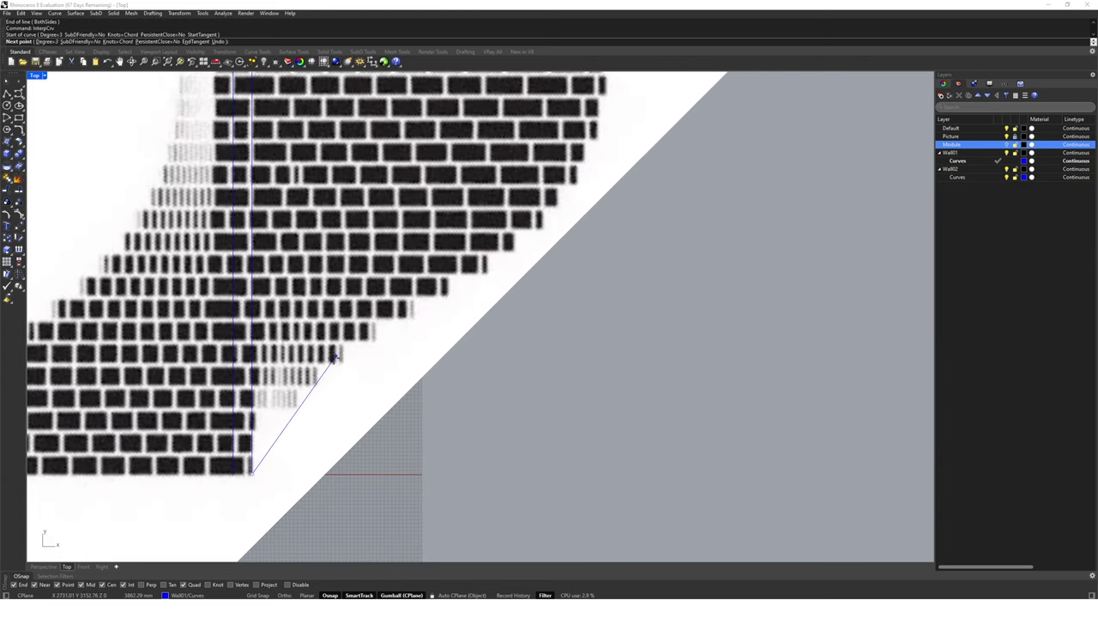
{"action": "left_click", "coordinate": [333, 357]}
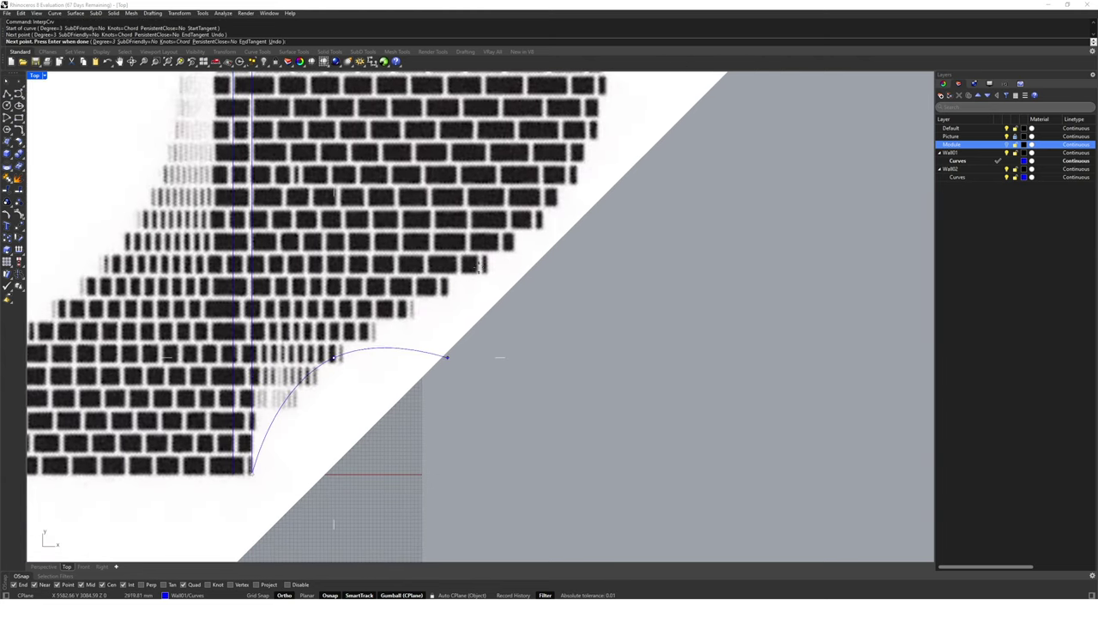
{"action": "left_click", "coordinate": [529, 220]}
{"action": "key", "text": "Up"}
{"action": "key", "text": "Right"}
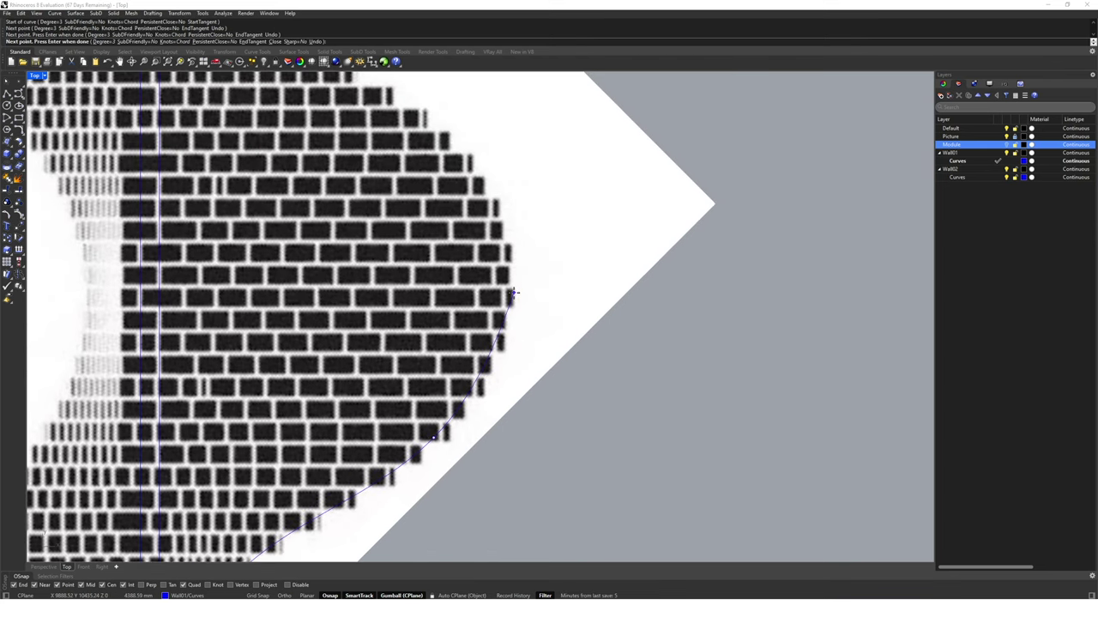
- Continue the interpolated curve around the bulge and back along the brick outline, finishing at the upper end of the outer wall line
{"action": "left_click", "coordinate": [513, 294]}
{"action": "left_click", "coordinate": [421, 112]}
{"action": "right_click_drag", "start_coordinate": [422, 113], "coordinate": [509, 373]}
{"action": "left_click", "coordinate": [376, 297]}
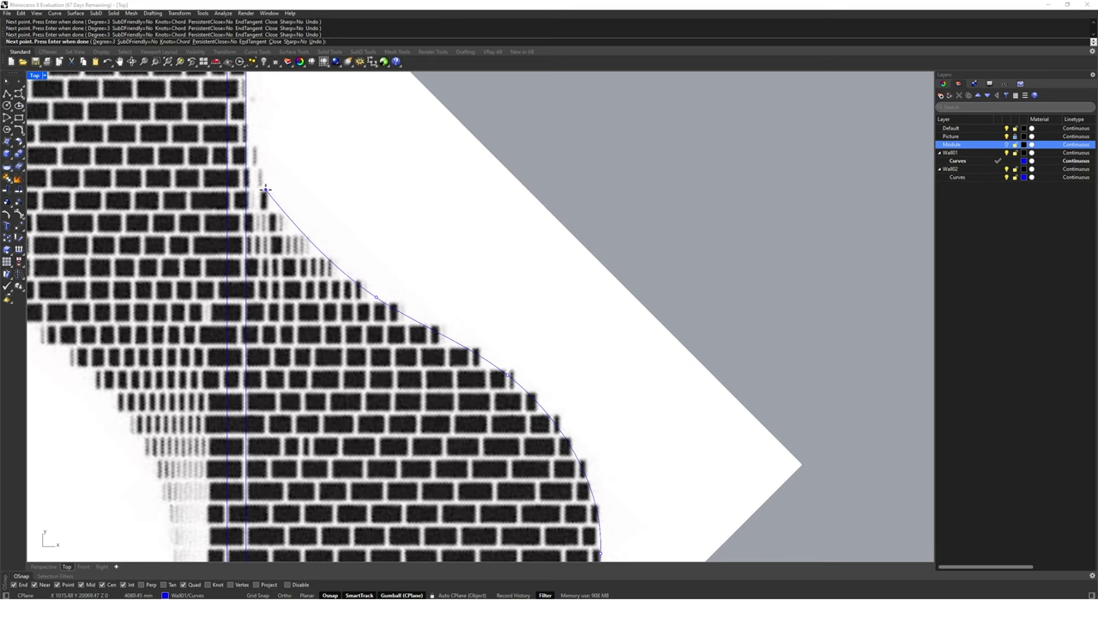
{"action": "key", "text": "Left"}
{"action": "key", "text": "Up"}
{"action": "scroll", "coordinate": [280, 147], "scroll_direction": "up", "scroll_amount": 3}
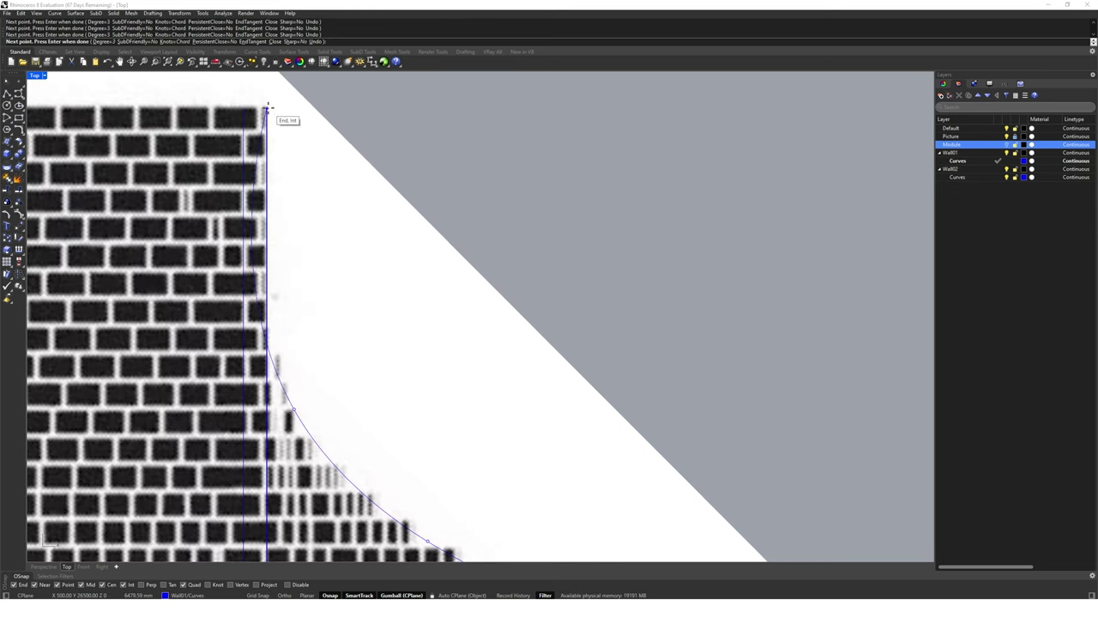
{"action": "key", "text": "F8"}
{"action": "left_click", "coordinate": [280, 361], "text": "shift"}
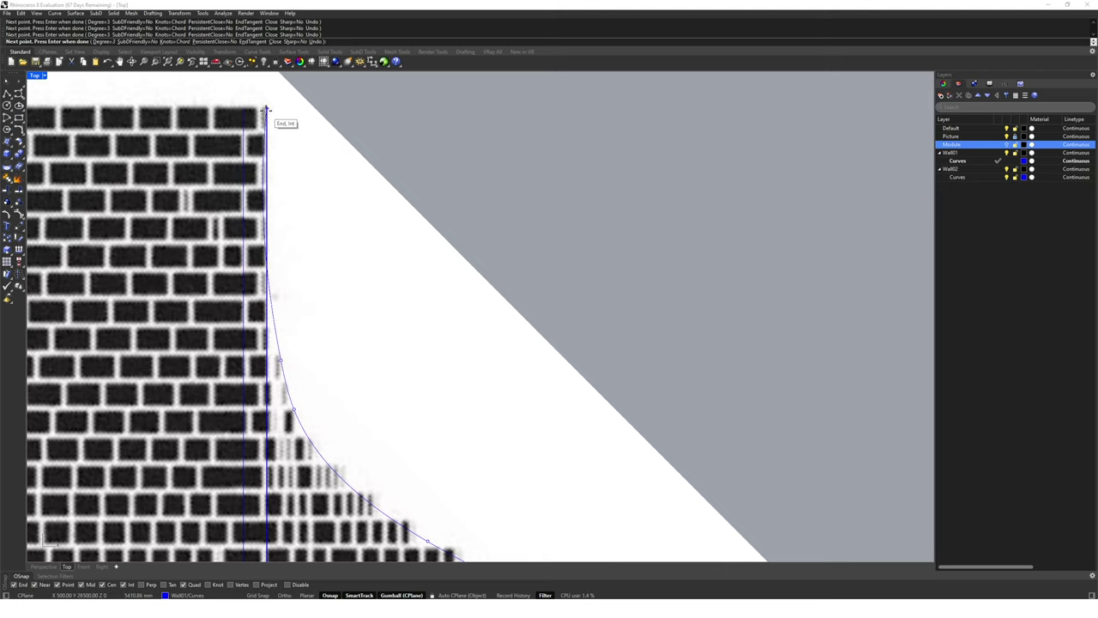
{"action": "left_click", "coordinate": [266, 108]}
{"action": "key", "text": "Return"}
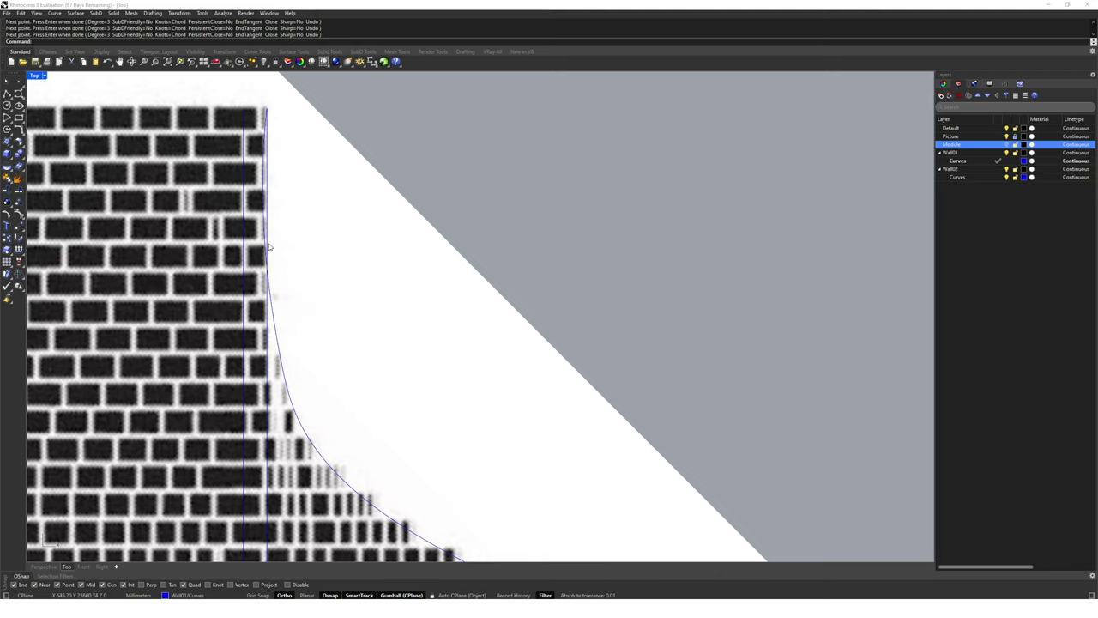
- Show the traced curve's control points and move those near its upper end to smooth its transition into the straight wall line
{"action": "left_click", "coordinate": [263, 202]}
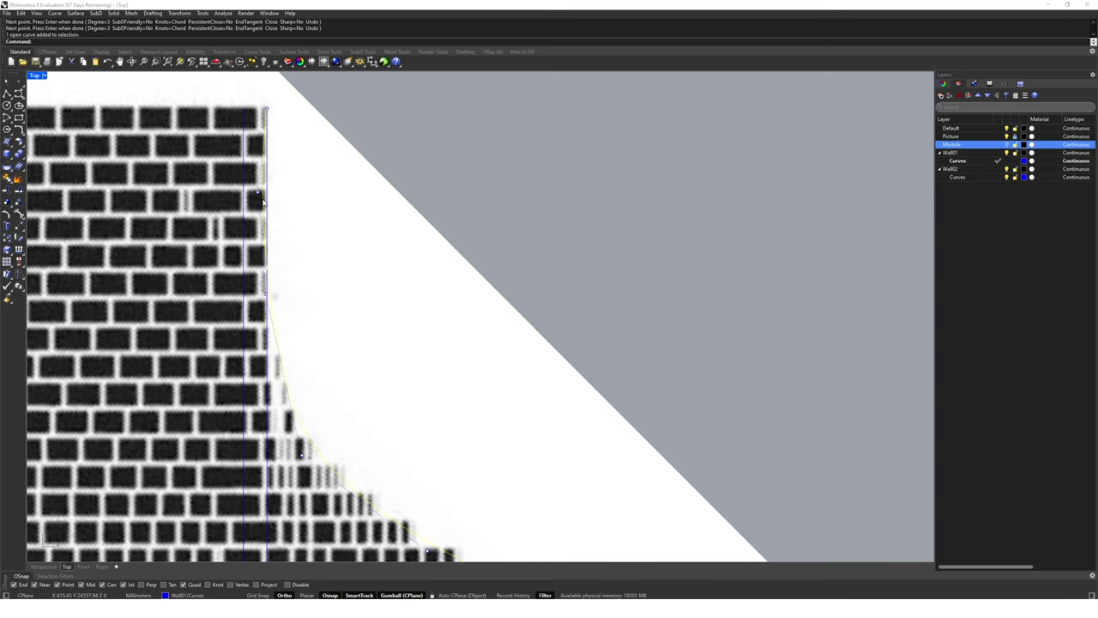
{"action": "key", "text": "F10"}
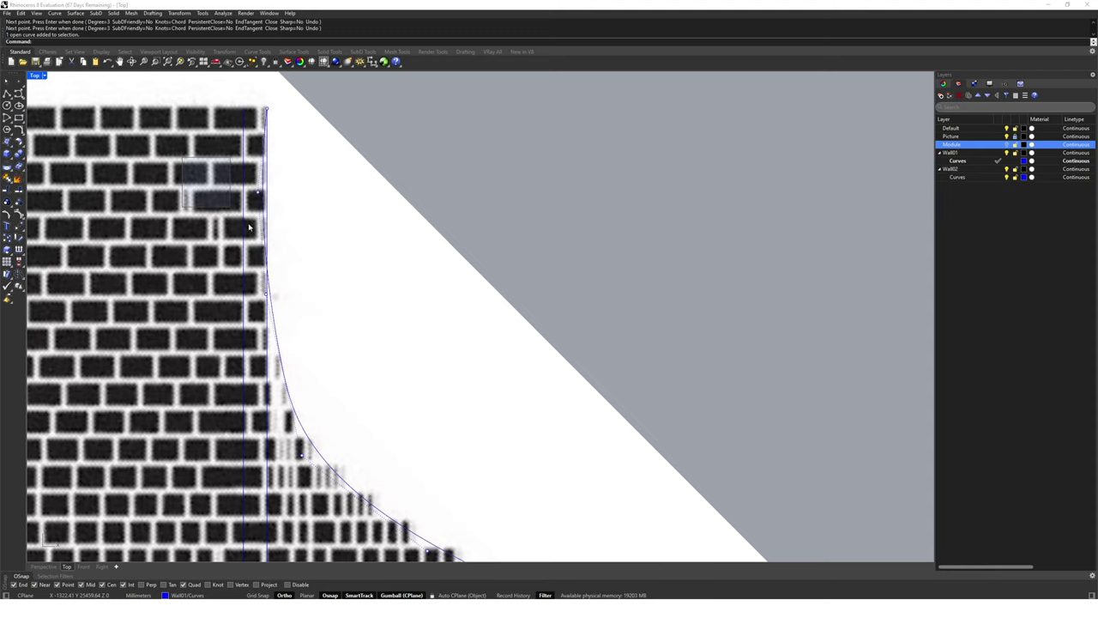
{"action": "left_click_drag", "start_coordinate": [265, 160], "coordinate": [312, 319]}
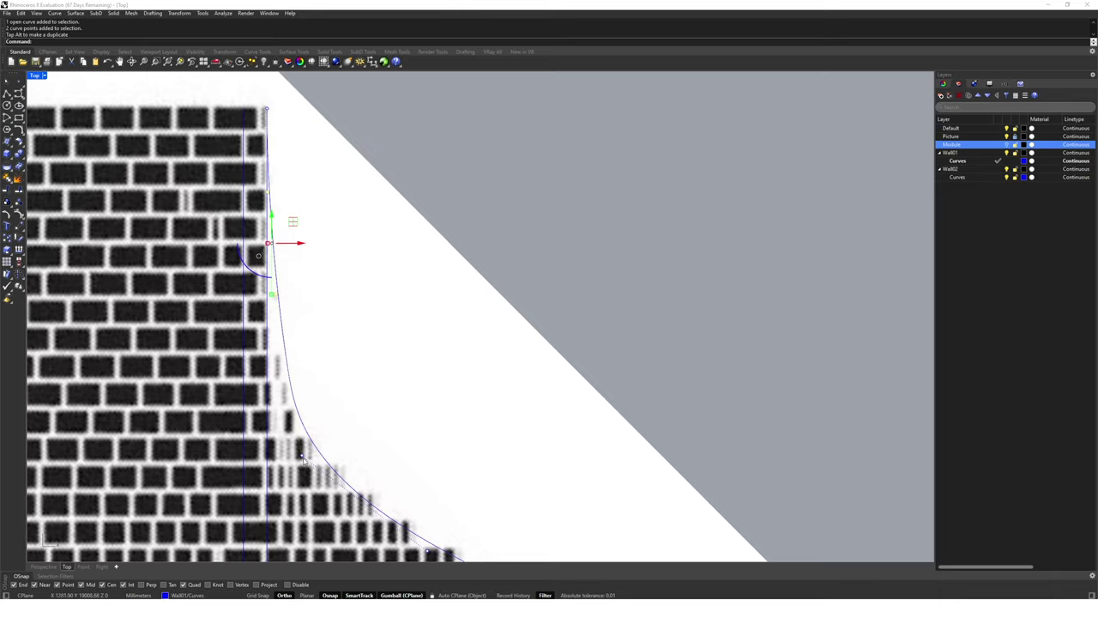
{"action": "left_click", "coordinate": [272, 294]}
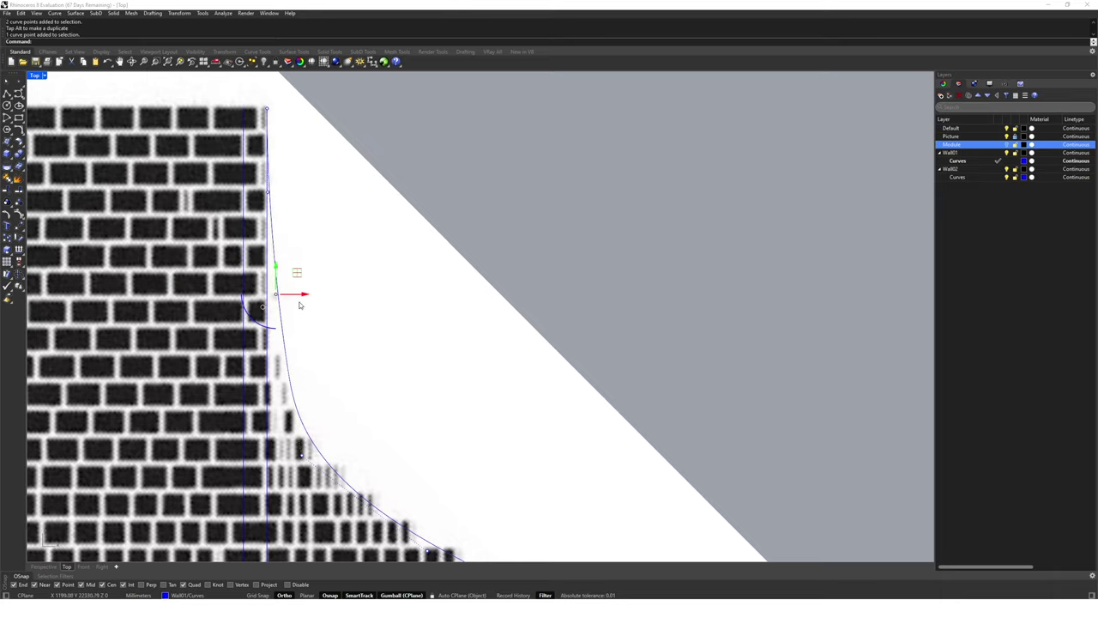
{"action": "left_click_drag", "start_coordinate": [300, 273], "coordinate": [297, 306]}
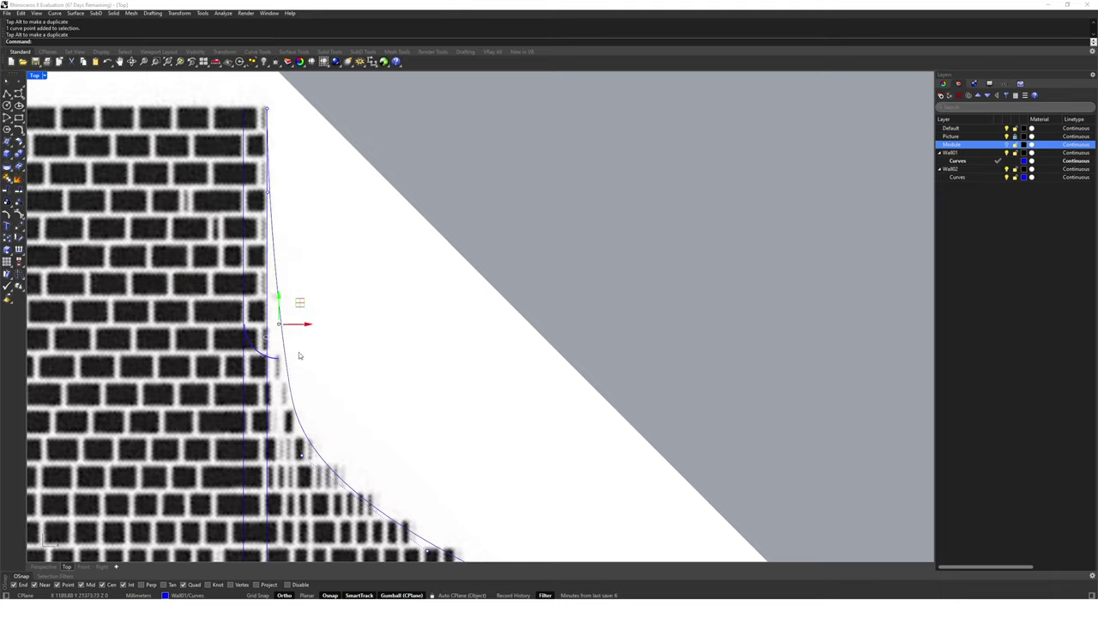
{"action": "left_click", "coordinate": [301, 454]}
{"action": "mouse_move", "coordinate": [321, 436]}
{"action": "left_mouse_down"}
{"action": "mouse_move", "coordinate": [318, 420]}
{"action": "mouse_move", "coordinate": [326, 430]}
{"action": "left_mouse_up"}
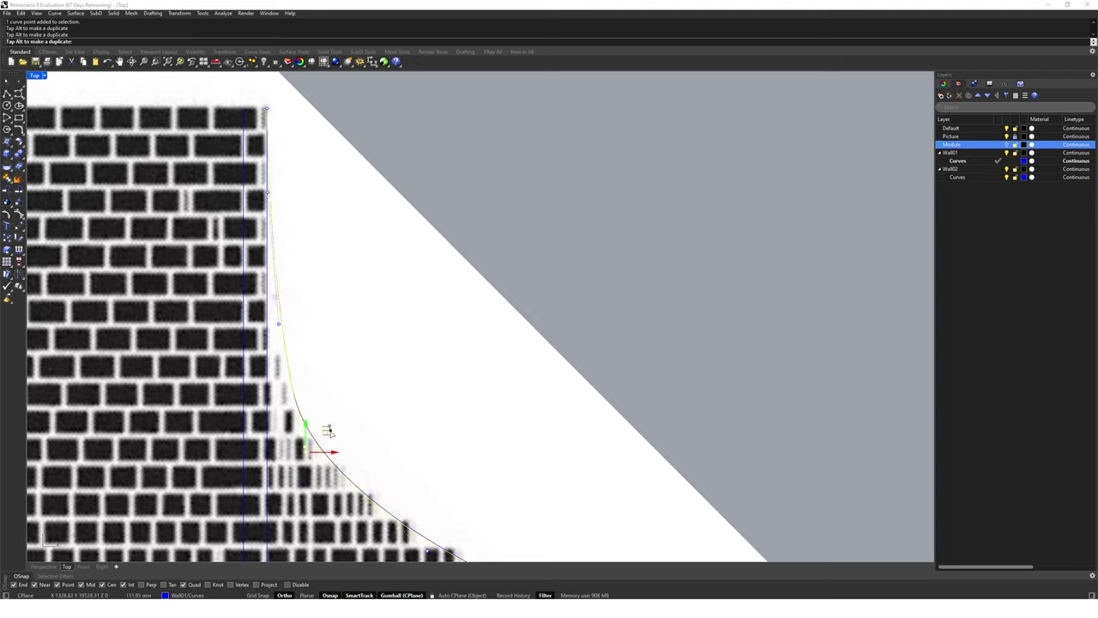
- Shift the control point nearest the curve's upper end slightly outward, nudge the next one, and close point editing
{"action": "left_click", "coordinate": [268, 192]}
{"action": "left_click", "coordinate": [296, 214]}
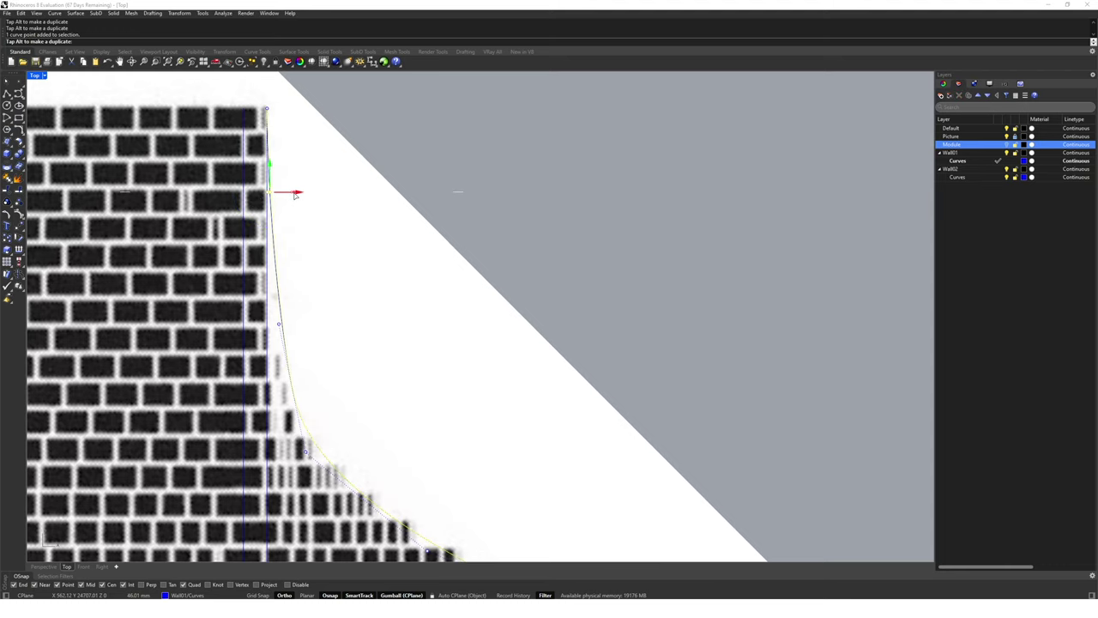
{"action": "key", "text": "Escape"}
{"action": "key", "text": "Escape"}
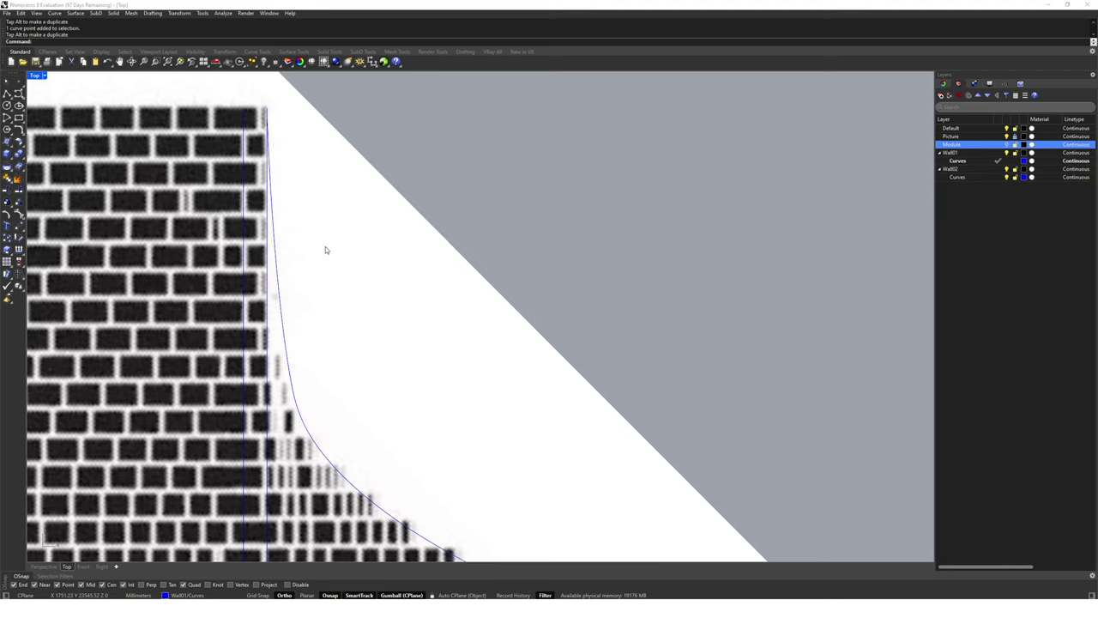
{"action": "left_click", "coordinate": [283, 385]}
{"action": "left_click", "coordinate": [276, 307]}
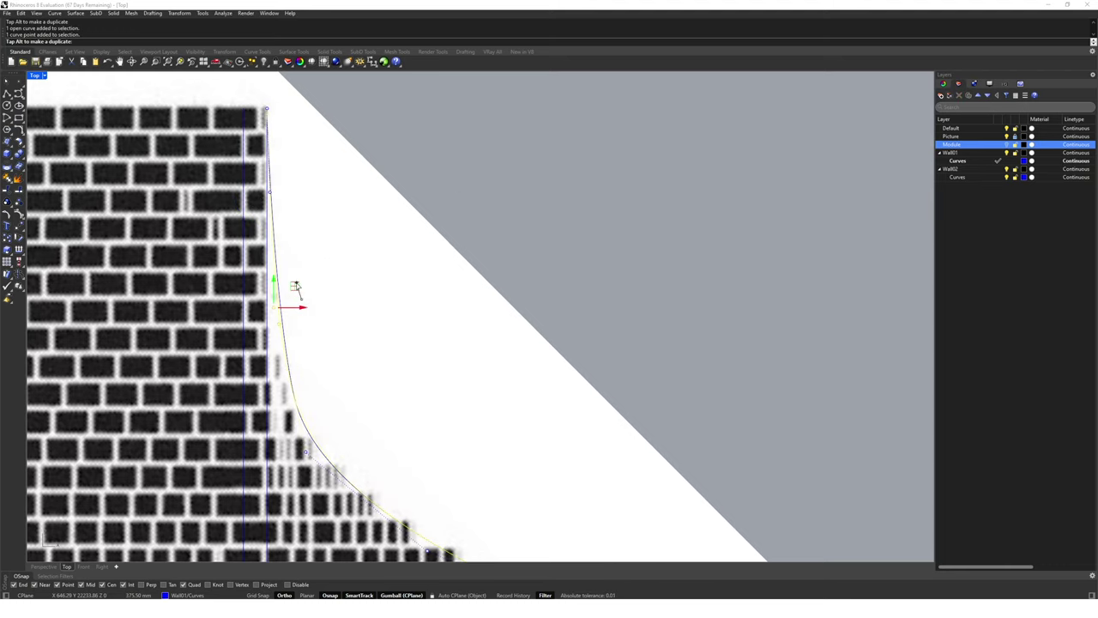
{"action": "key", "text": "Escape"}
{"action": "scroll", "coordinate": [343, 283], "scroll_direction": "down", "scroll_amount": 3}
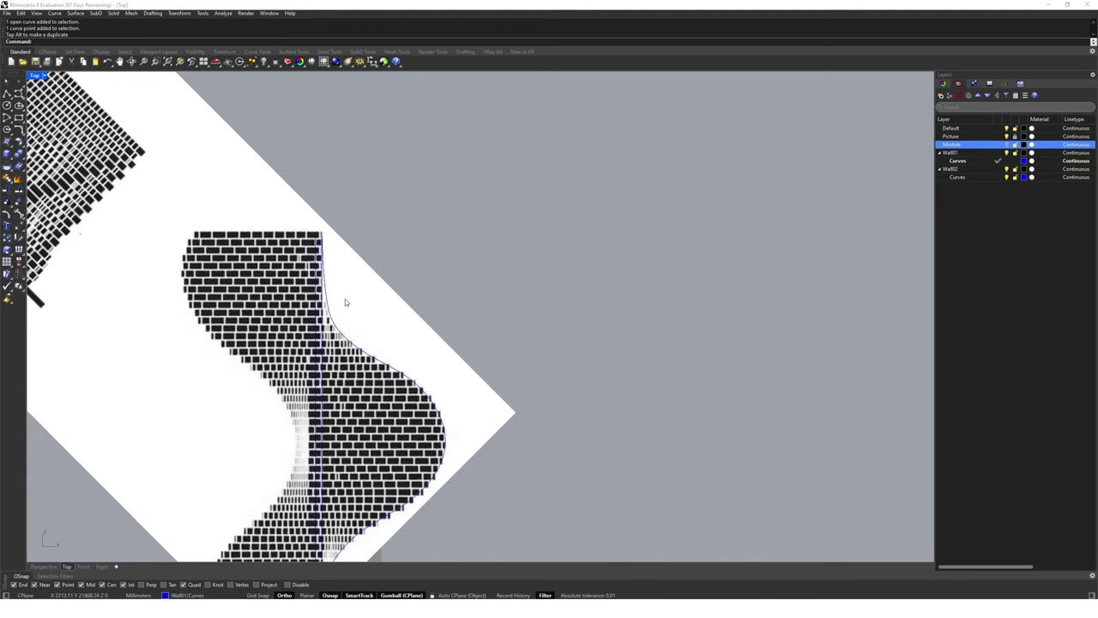
- Start a second interpolated curve at the lower outer corner of the opposite brick edge and trace it up to the narrow waist
{"action": "right_click_drag", "start_coordinate": [344, 302], "coordinate": [359, 254]}
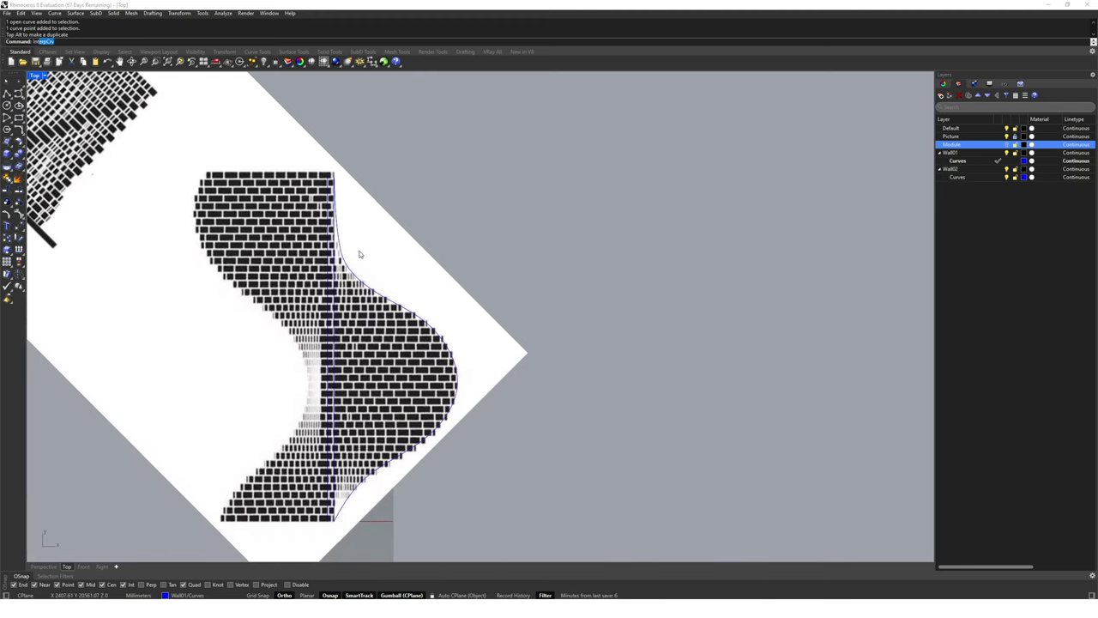
{"action": "key", "text": "Return"}
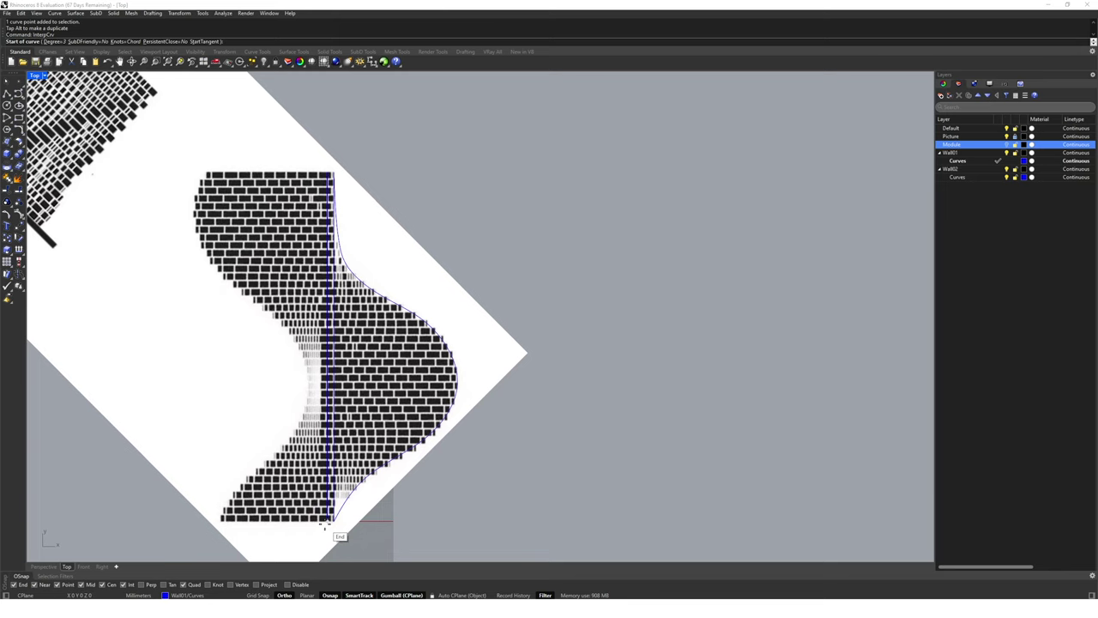
{"action": "scroll", "coordinate": [225, 527], "scroll_direction": "up", "scroll_amount": 5}
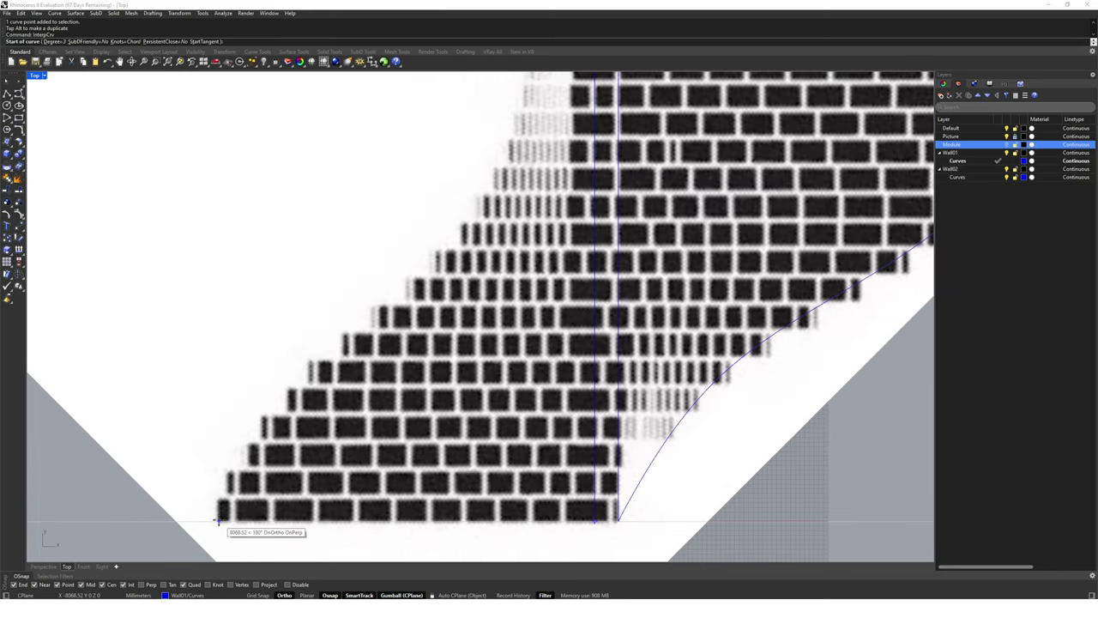
{"action": "left_click", "coordinate": [225, 525]}
{"action": "scroll", "coordinate": [224, 525], "scroll_direction": "down", "scroll_amount": 3}
{"action": "left_click", "coordinate": [272, 425]}
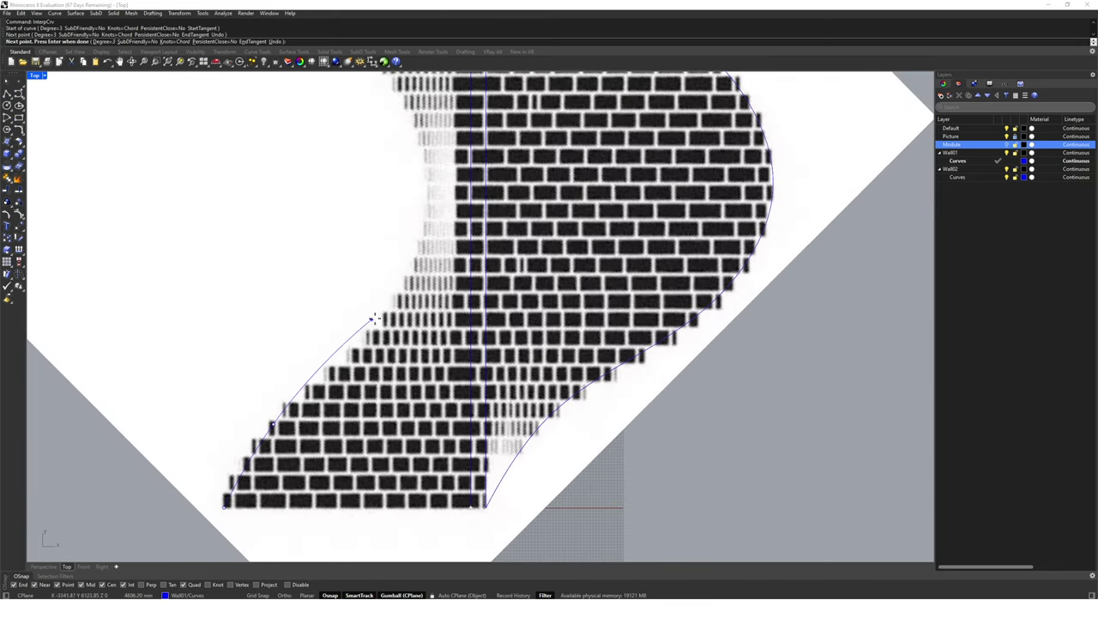
{"action": "left_click", "coordinate": [383, 319]}
{"action": "left_click", "coordinate": [428, 196]}
- Continue the second interpolated curve from the waist around the opposite bulge, finishing at the outer corner of the topmost brick row
{"action": "key", "text": "Up"}
{"action": "key", "text": "Up"}
{"action": "key", "text": "Up"}
{"action": "key", "text": "Up"}
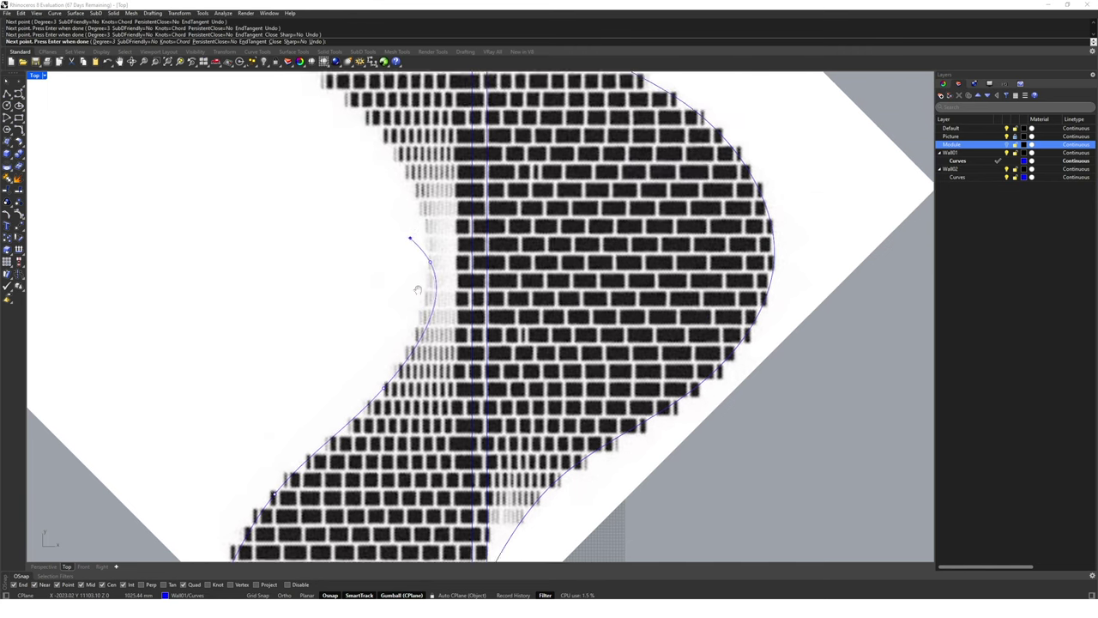
{"action": "left_click", "coordinate": [372, 248]}
{"action": "right_click_drag", "start_coordinate": [296, 185], "coordinate": [331, 311]}
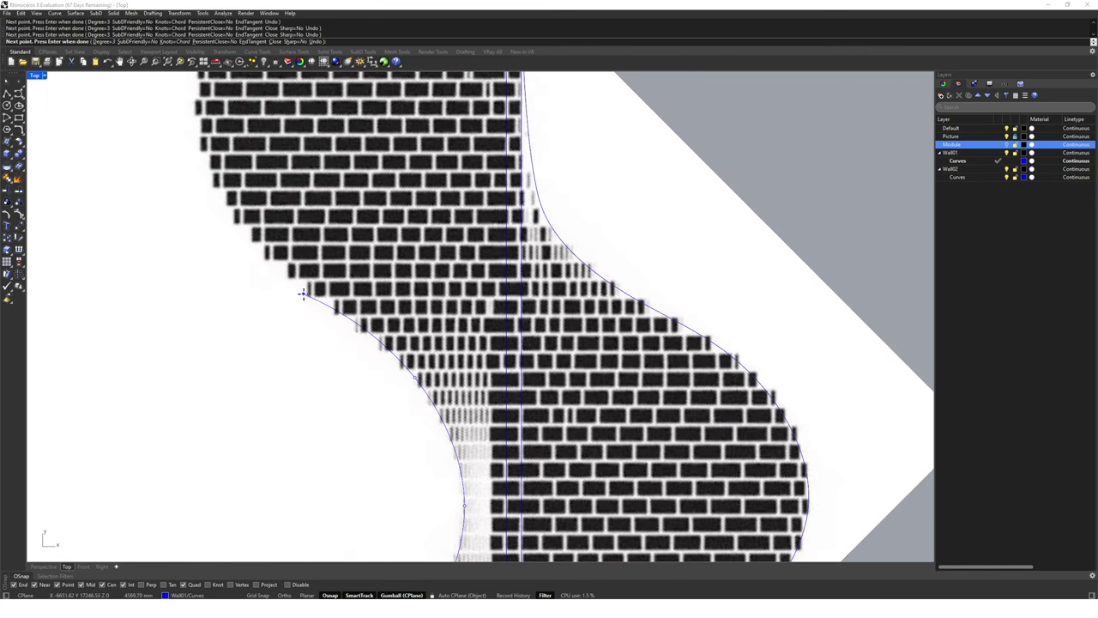
{"action": "left_click", "coordinate": [306, 293]}
{"action": "key", "text": "Up"}
{"action": "key", "text": "Up"}
{"action": "key", "text": "Up"}
{"action": "key", "text": "Up"}
{"action": "key", "text": "Left"}
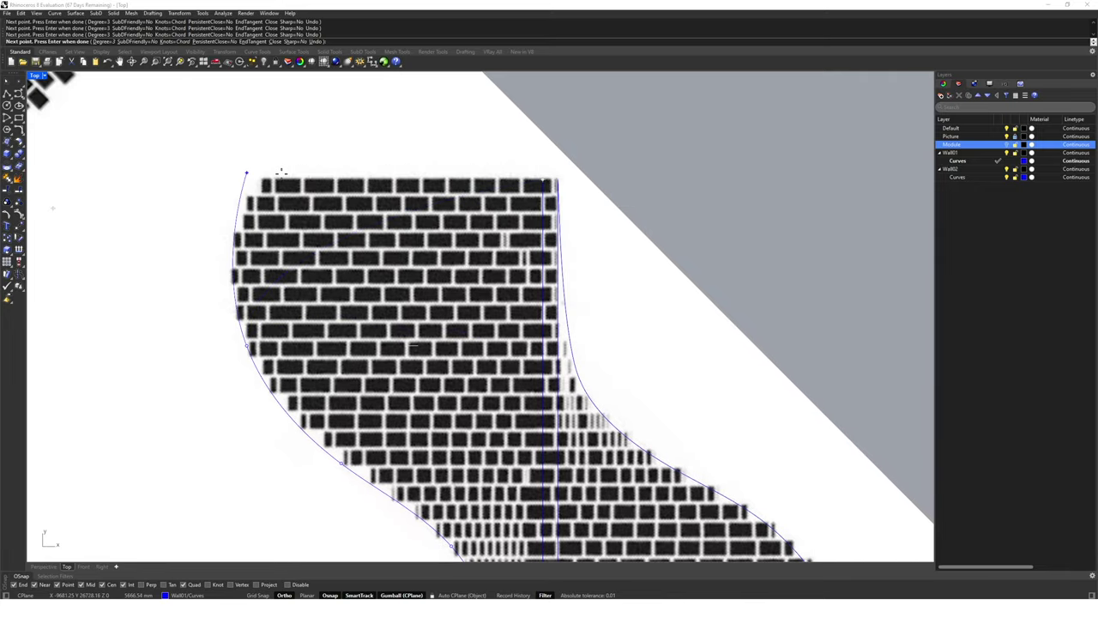
{"action": "left_click", "coordinate": [261, 181]}
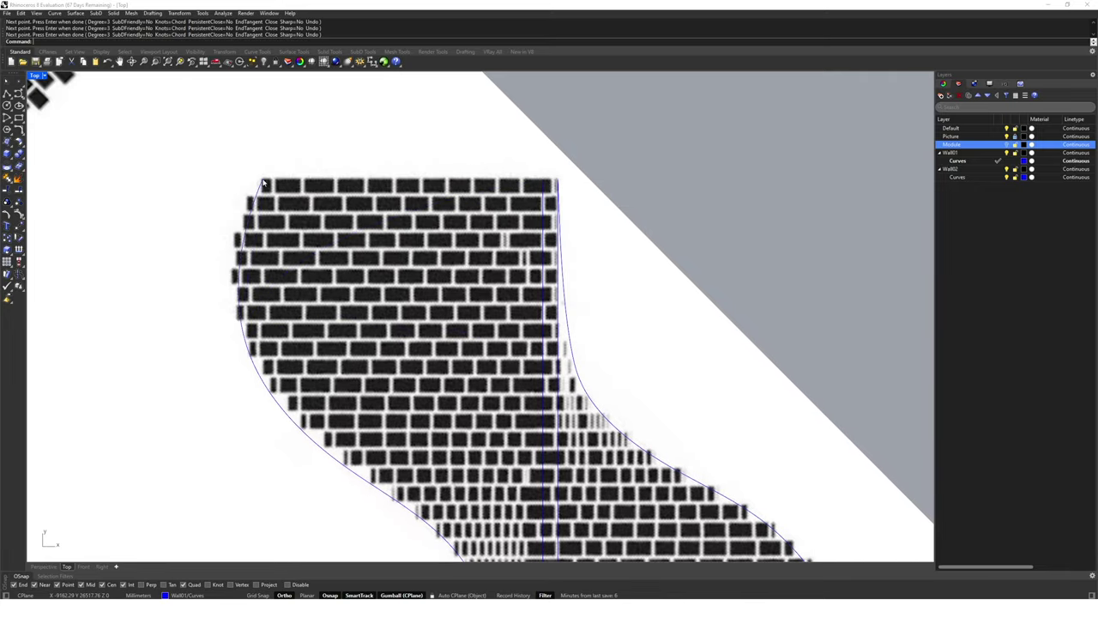
- Switch from the Top view to a maximized Perspective view showing the traced curves and the plan picture
{"action": "scroll", "coordinate": [261, 180], "scroll_direction": "down", "scroll_amount": 5}
{"action": "double_click", "coordinate": [36, 76]}
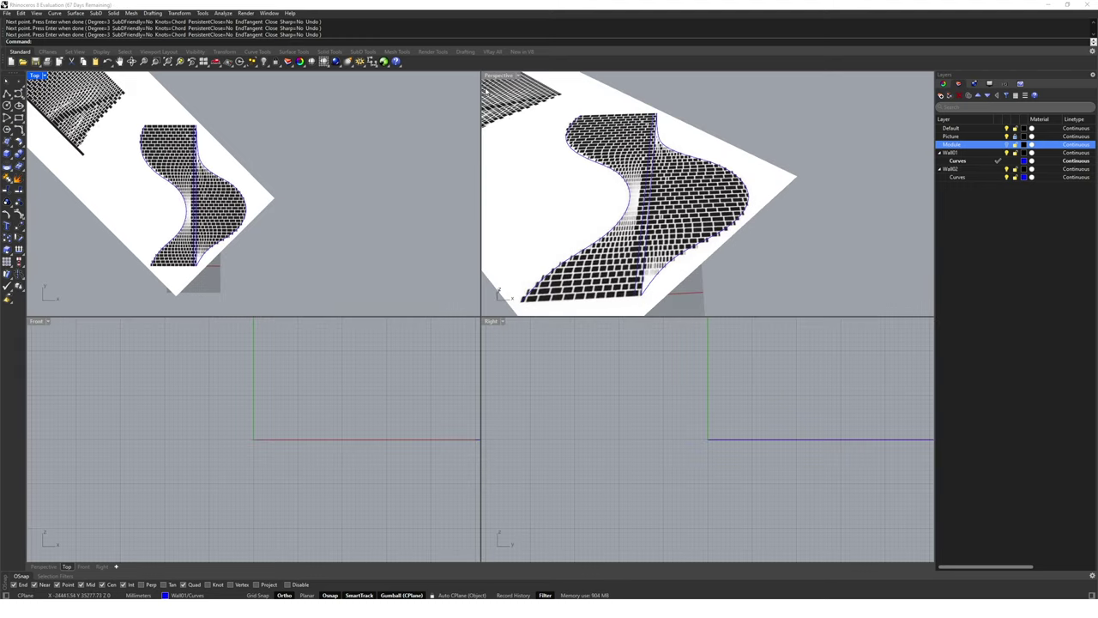
{"action": "double_click", "coordinate": [496, 76]}
{"action": "right_click_drag", "start_coordinate": [519, 226], "coordinate": [567, 233]}
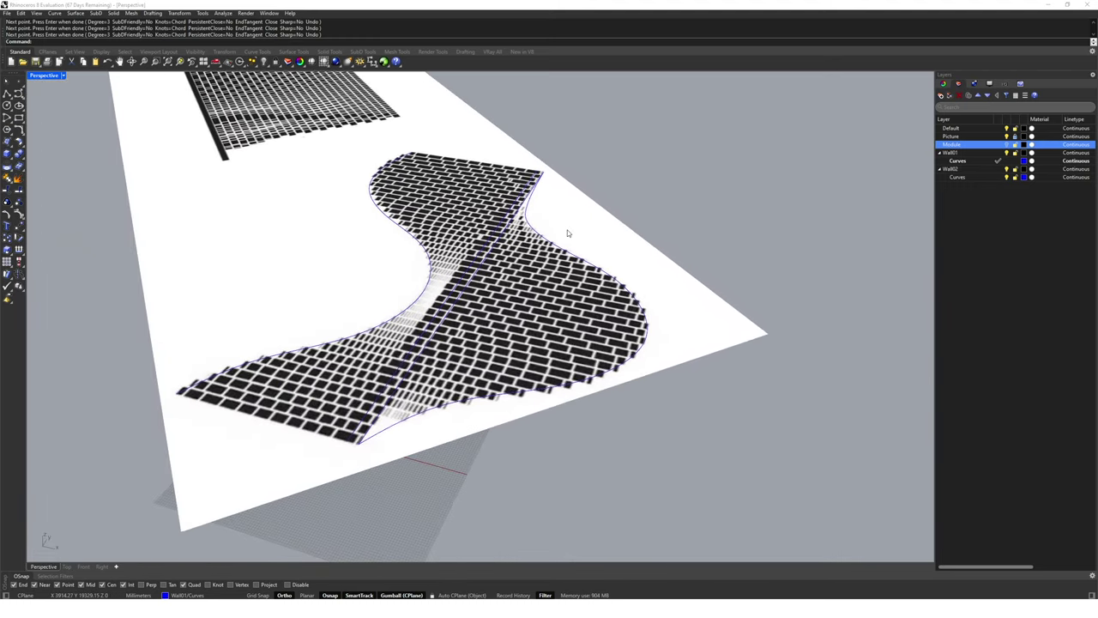
- Show the Module layer's box wall, move the two straight guide lines from its base corner to the matching top corner, and hide the layer again
{"action": "left_click", "coordinate": [474, 276]}
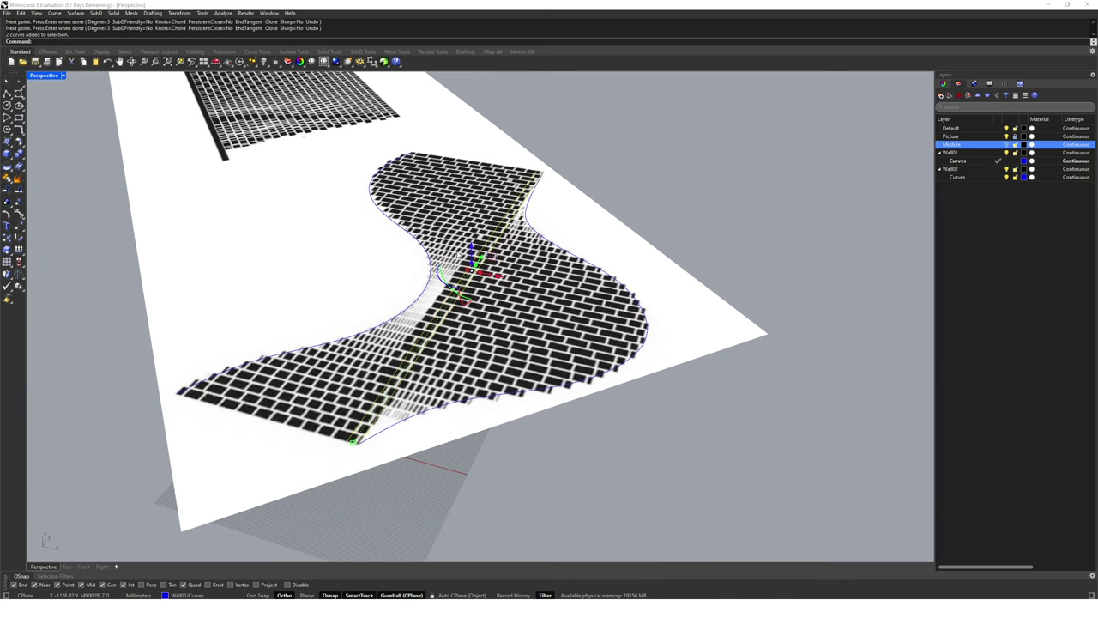
{"action": "left_click", "coordinate": [1007, 152]}
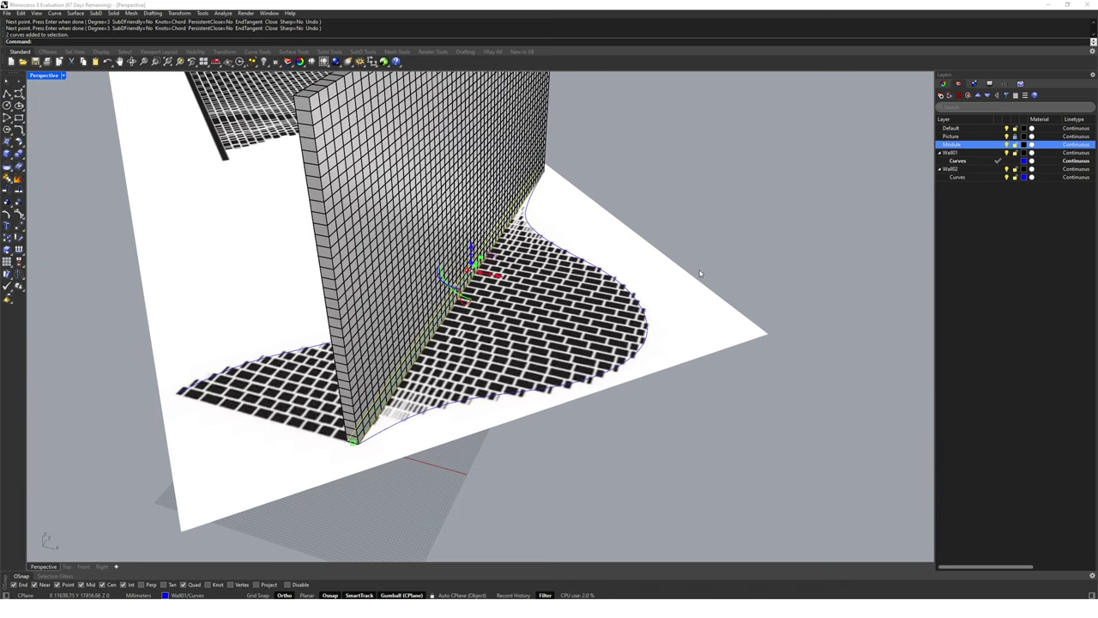
{"action": "right_click_drag", "start_coordinate": [701, 273], "coordinate": [678, 272]}
{"action": "type", "text": "ove"}
{"action": "key", "text": "Return"}
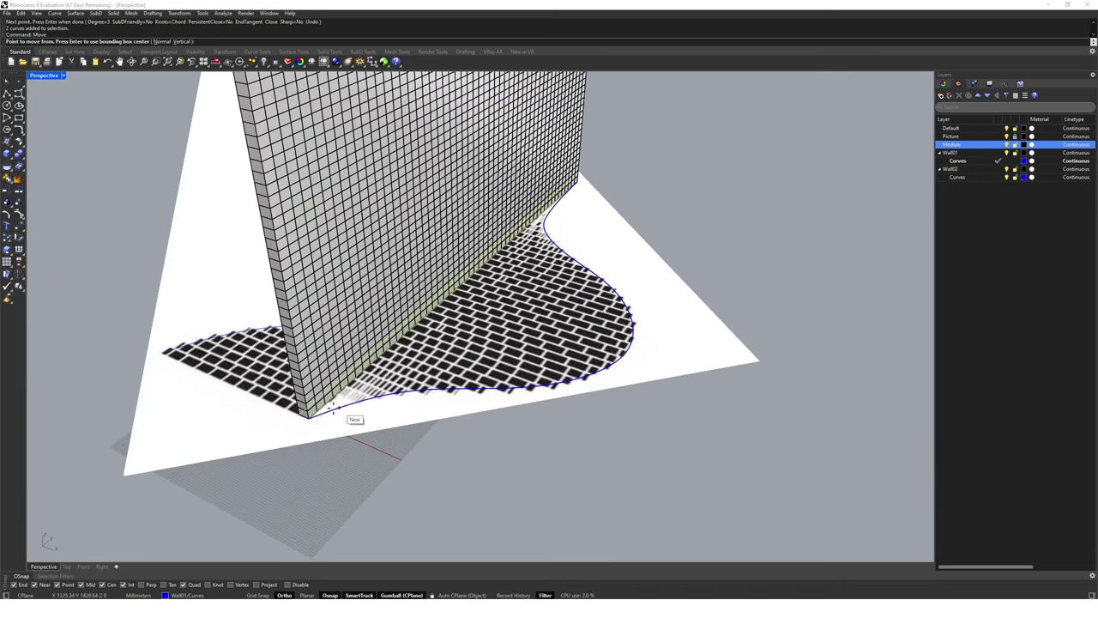
{"action": "left_click", "coordinate": [307, 418]}
{"action": "right_click_drag", "start_coordinate": [291, 273], "coordinate": [304, 309]}
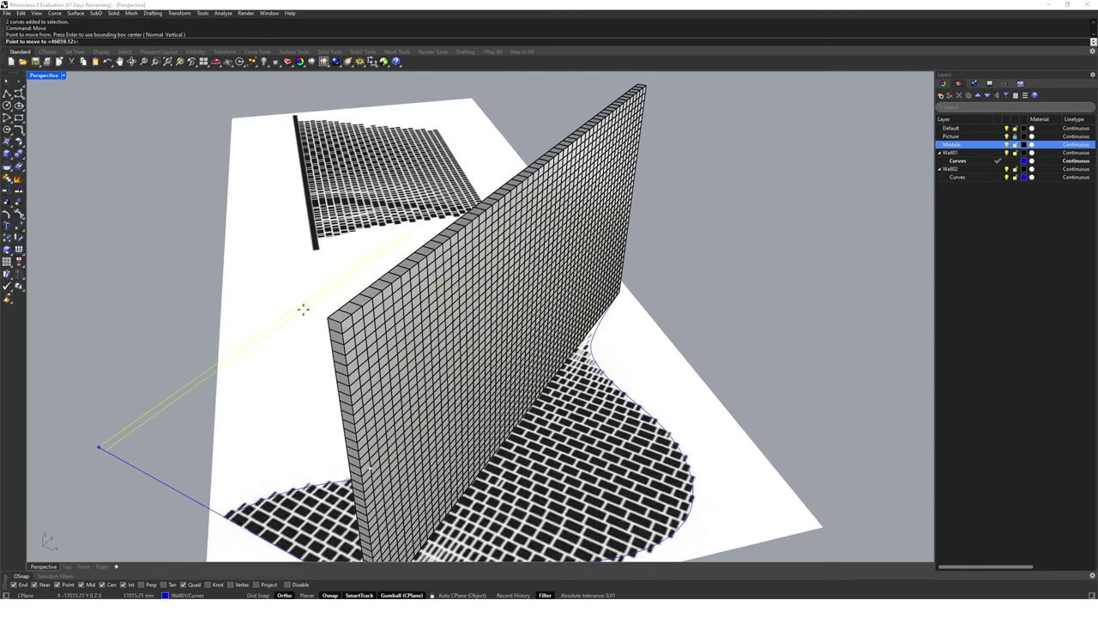
{"action": "left_click", "coordinate": [326, 321]}
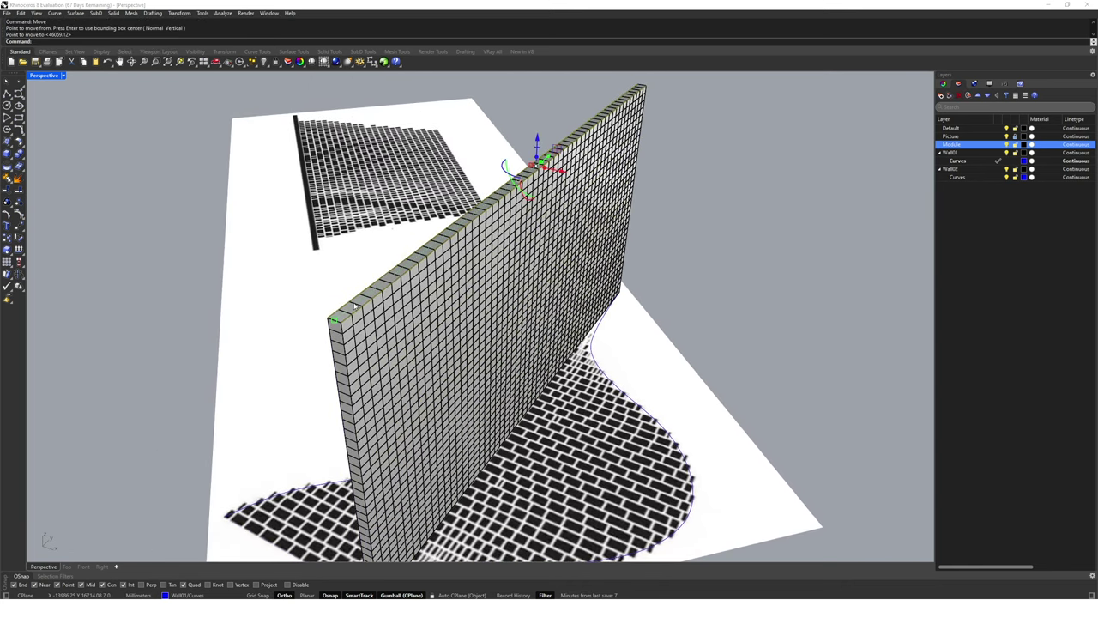
{"action": "key", "text": "Escape"}
{"action": "left_click", "coordinate": [1007, 169]}
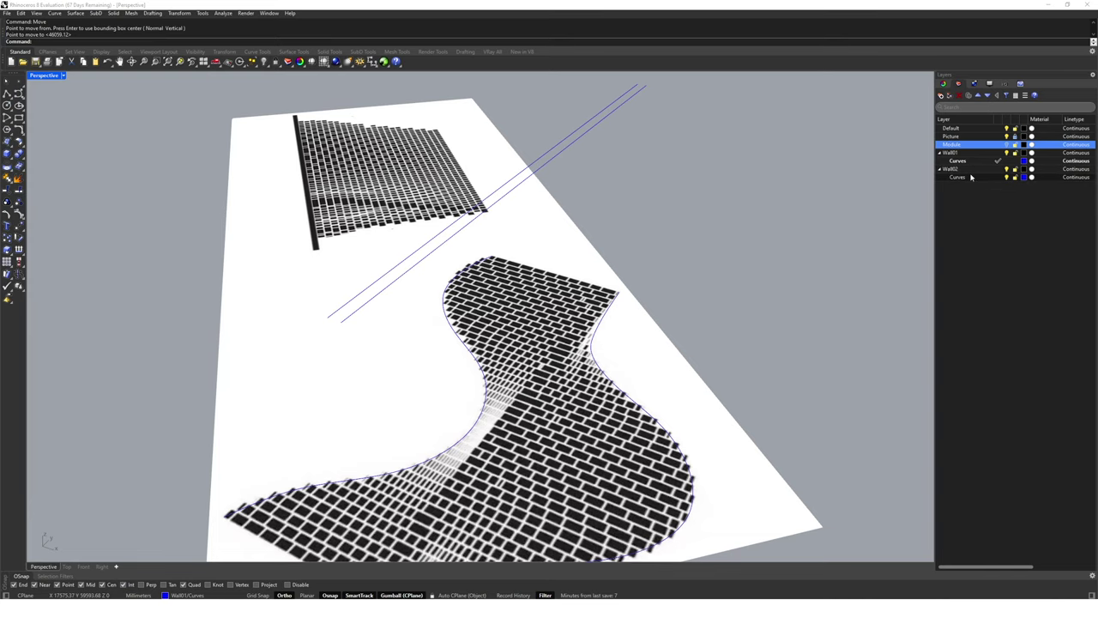
- Add a layer named Loft under Wall01 and set its colour to red
{"action": "left_click", "coordinate": [969, 161]}
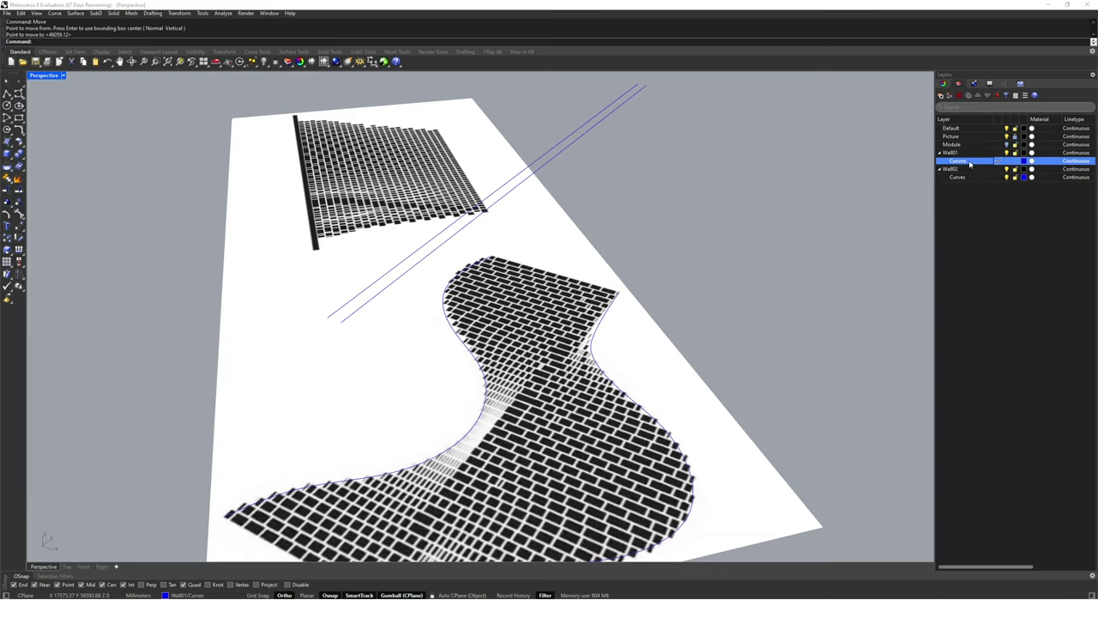
{"action": "left_click", "coordinate": [941, 96]}
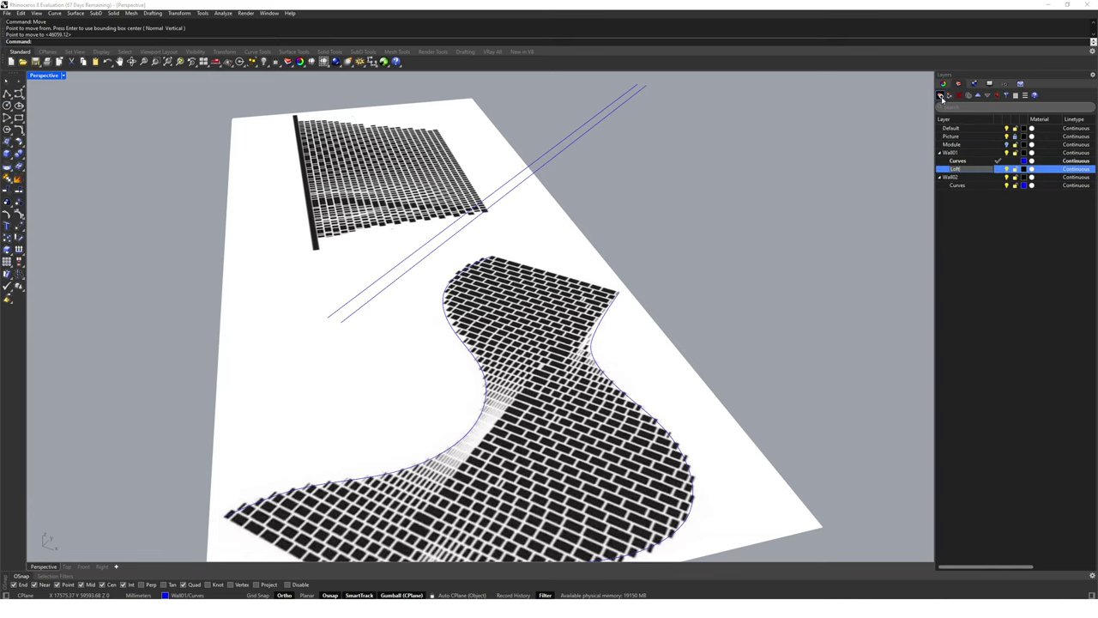
{"action": "type", "text": "Loft"}
{"action": "key", "text": "Return"}
{"action": "left_click", "coordinate": [1023, 169]}
{"action": "left_click", "coordinate": [440, 257]}
{"action": "left_click", "coordinate": [621, 388]}
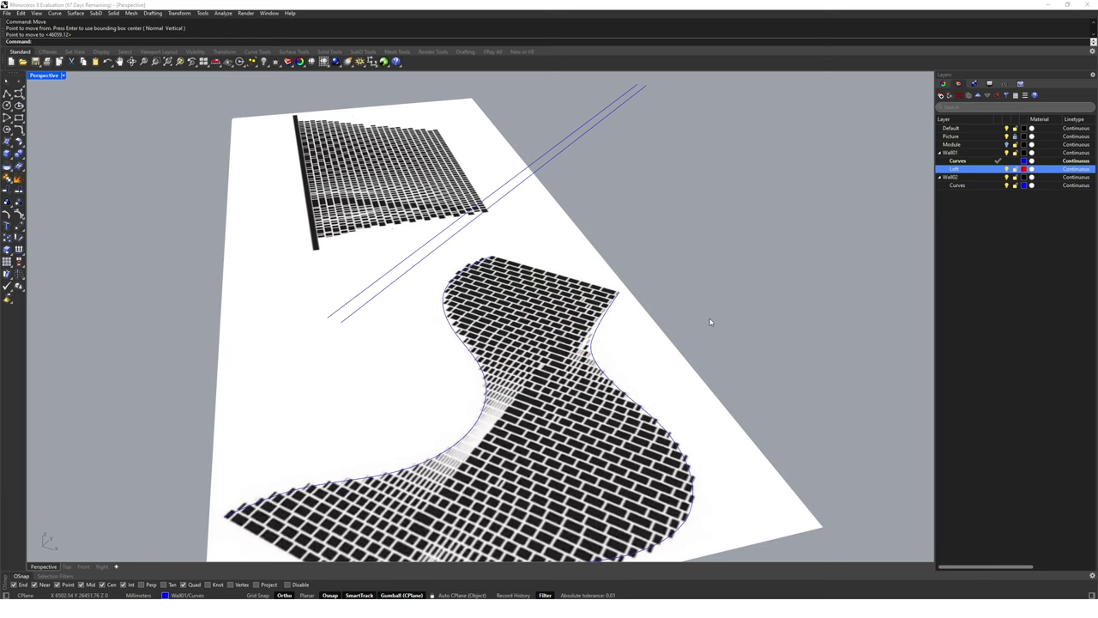
- Make Wall01's Loft layer current and loft the nearer raised line to the traced curve below it, using Normal style without simplifying
{"action": "scroll", "coordinate": [678, 283], "scroll_direction": "down", "scroll_amount": 3}
{"action": "left_click", "coordinate": [563, 182]}
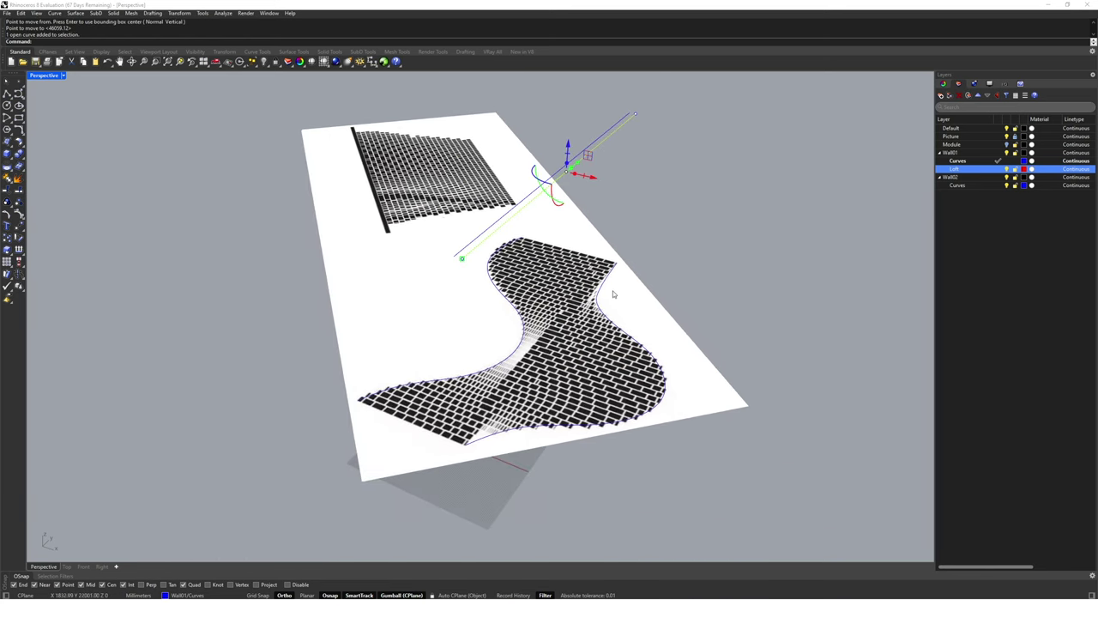
{"action": "left_click", "coordinate": [611, 316], "text": "shift"}
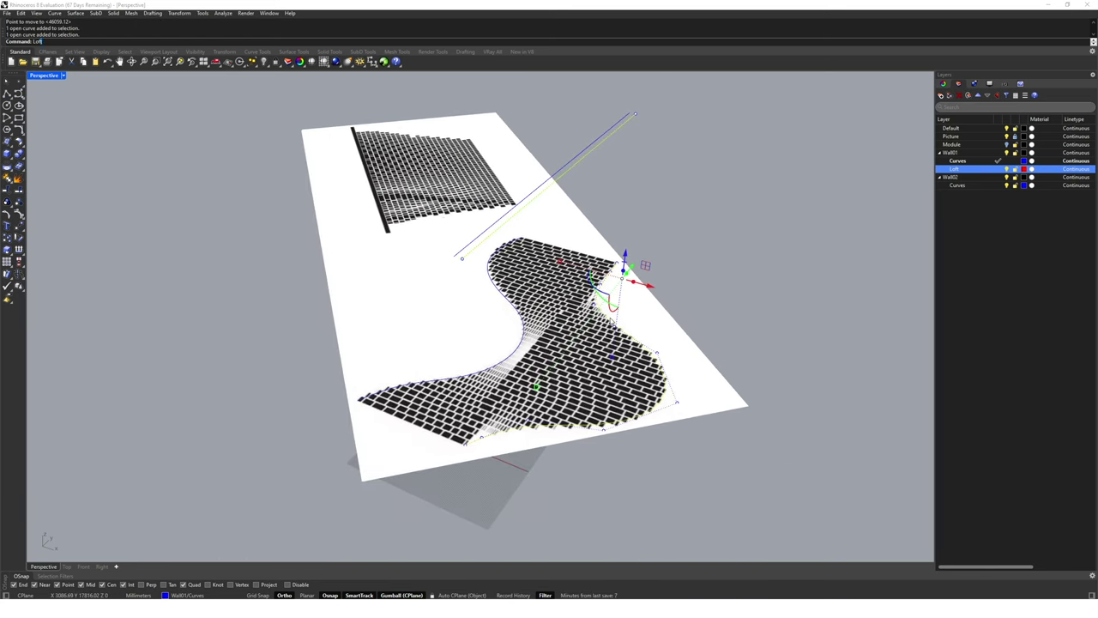
{"action": "type", "text": "Loft"}
{"action": "key", "text": "Return"}
{"action": "key", "text": "Return"}
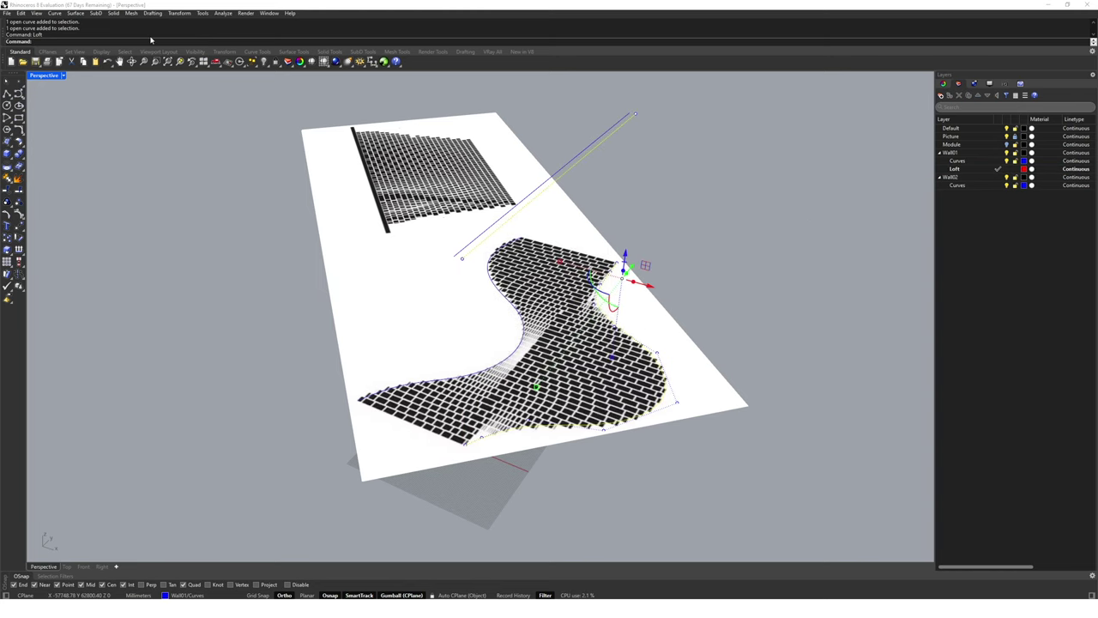
{"action": "key", "text": "Return"}
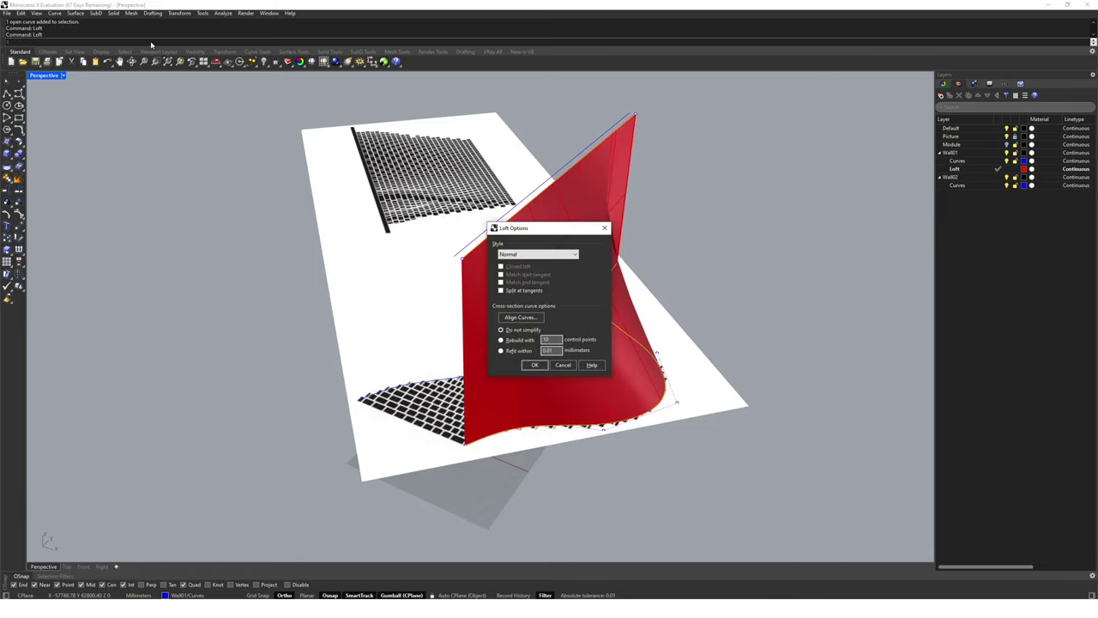
{"action": "left_click", "coordinate": [533, 364]}
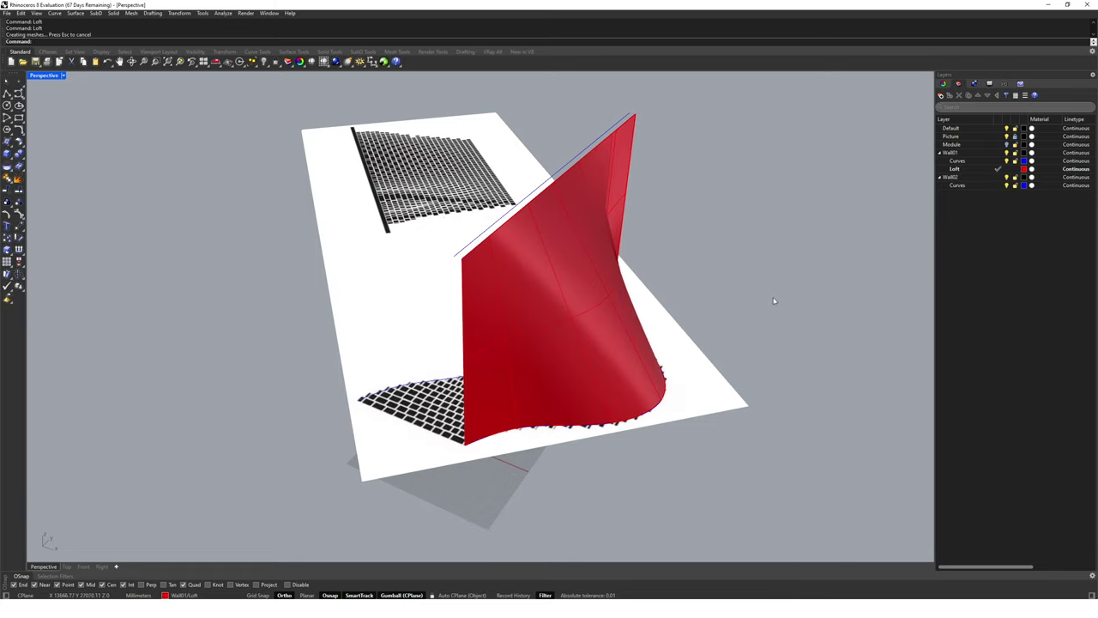
- Add a layer named Loft under Wall02 and set its colour to red
{"action": "left_click", "coordinate": [961, 185]}
{"action": "left_click", "coordinate": [941, 96]}
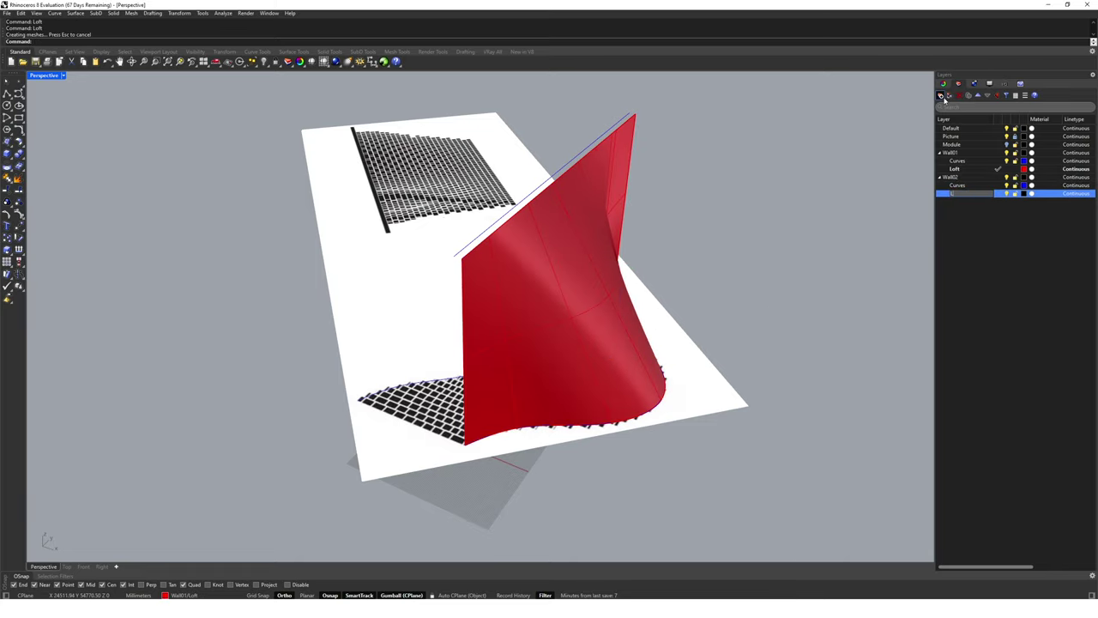
{"action": "left_click", "coordinate": [1023, 194]}
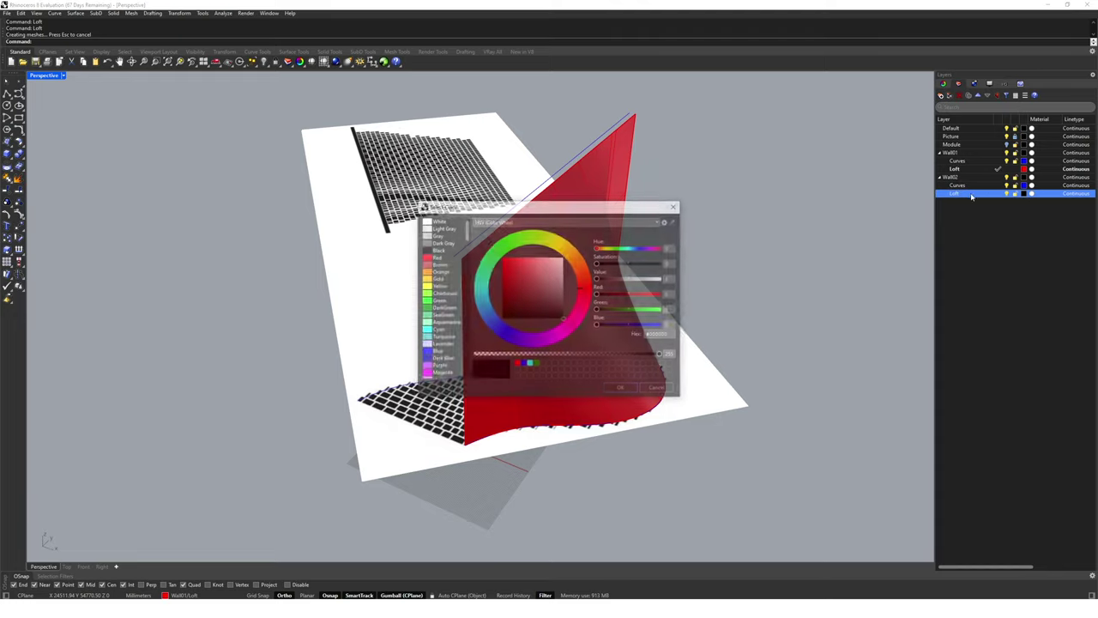
{"action": "left_click", "coordinate": [437, 256]}
{"action": "left_click", "coordinate": [621, 389]}
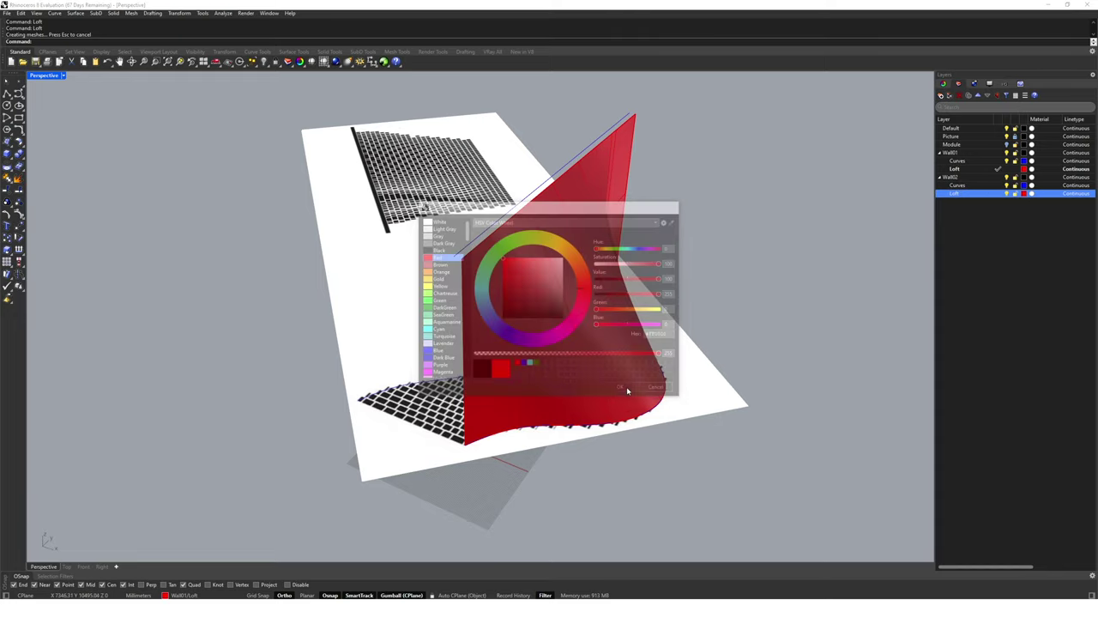
- Make Wall02's Loft layer current and loft the other raised line to the traced curve on the opposite side of the plan
{"action": "right_click_drag", "start_coordinate": [519, 246], "coordinate": [588, 199]}
{"action": "left_click", "coordinate": [614, 175]}
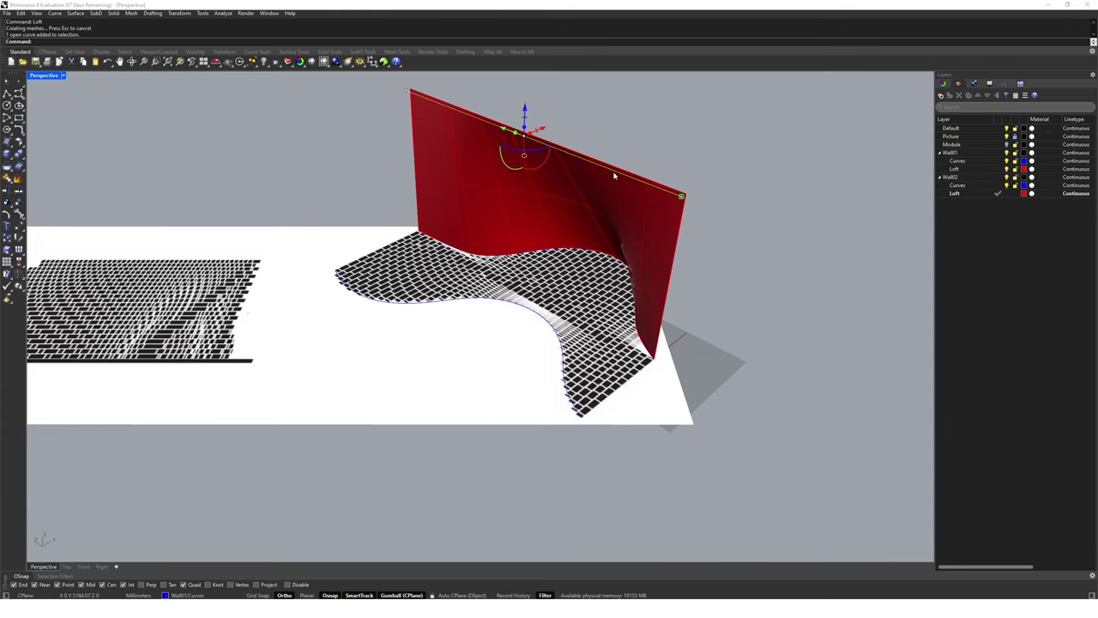
{"action": "left_click", "coordinate": [564, 369], "text": "shift"}
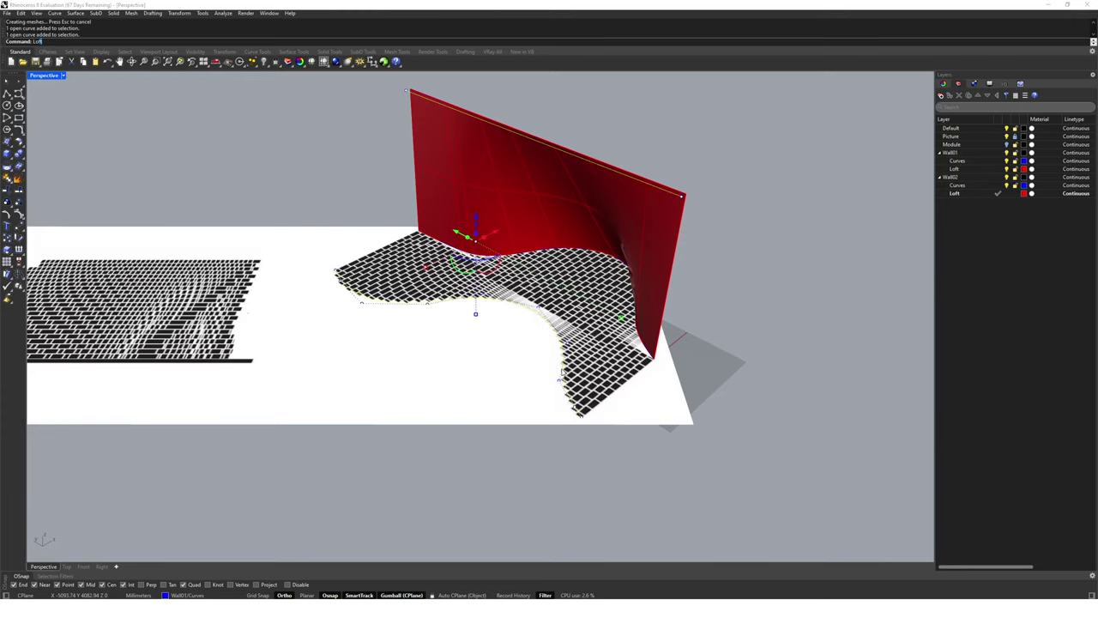
{"action": "key", "text": "Return"}
{"action": "left_click", "coordinate": [554, 365]}
{"action": "right_click_drag", "start_coordinate": [553, 364], "coordinate": [526, 340]}
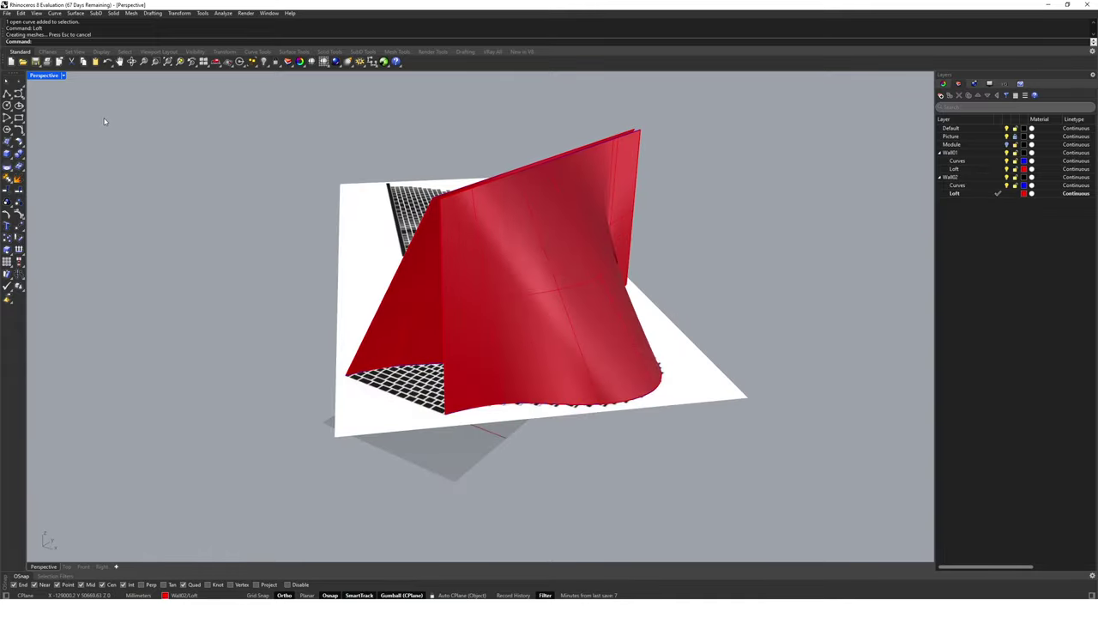
- Maximize the Front view and set its display mode to Shaded
{"action": "double_click", "coordinate": [41, 76]}
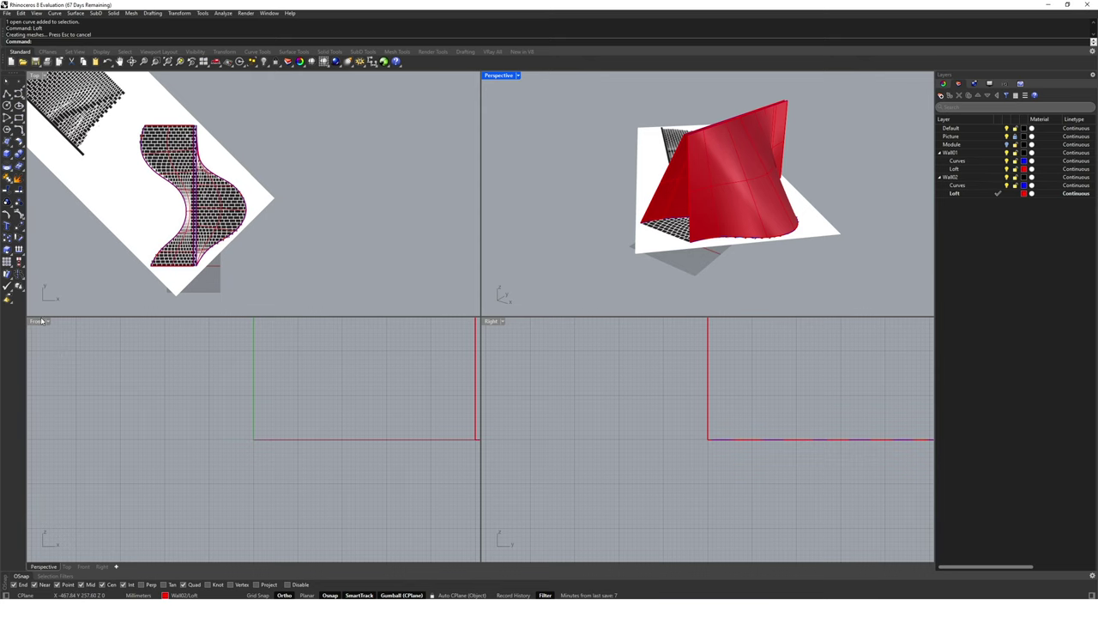
{"action": "double_click", "coordinate": [41, 321]}
{"action": "scroll", "coordinate": [363, 380], "scroll_direction": "down", "scroll_amount": 5}
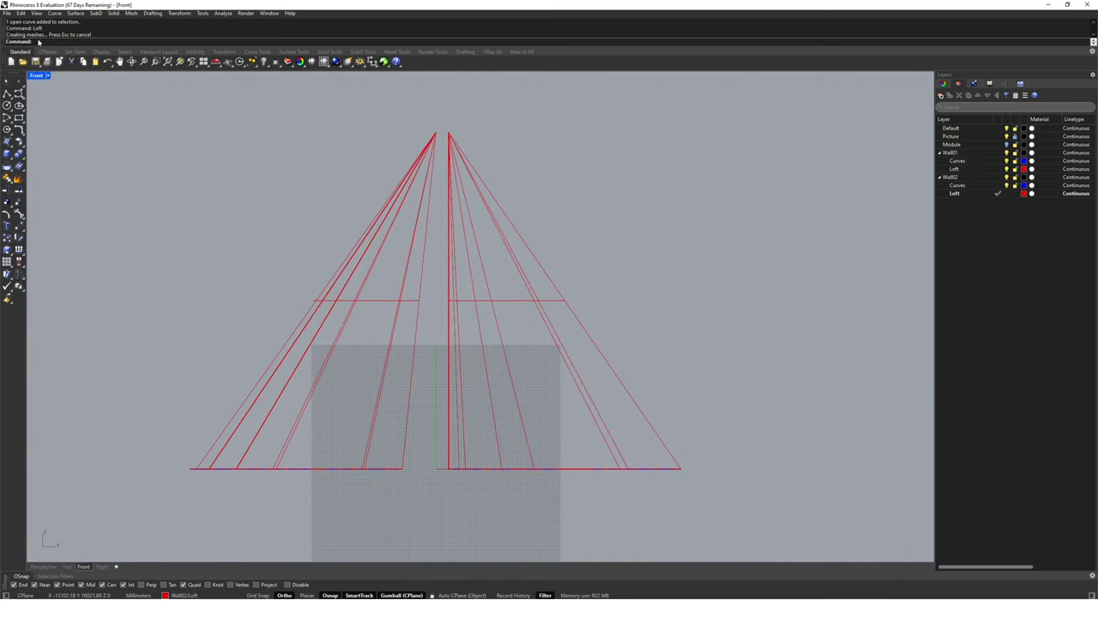
{"action": "left_click", "coordinate": [36, 76]}
{"action": "left_click", "coordinate": [69, 207]}
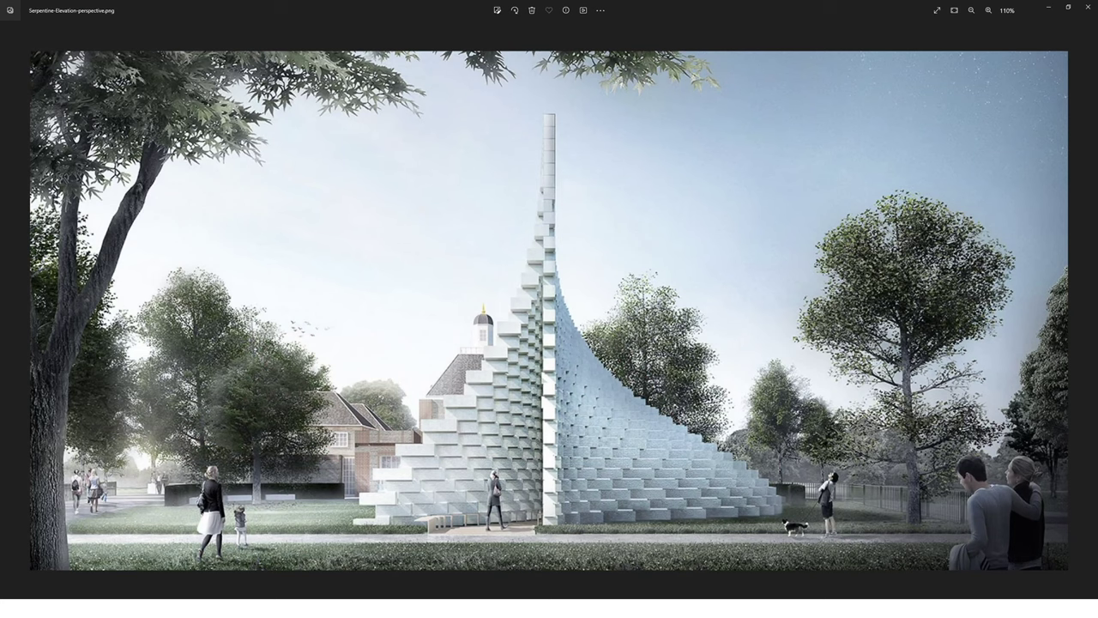
- Copy the pavilion picture Serpentine-Elevation-perspective.png from the image viewer and return to Rhino
{"action": "right_click", "coordinate": [536, 401]}
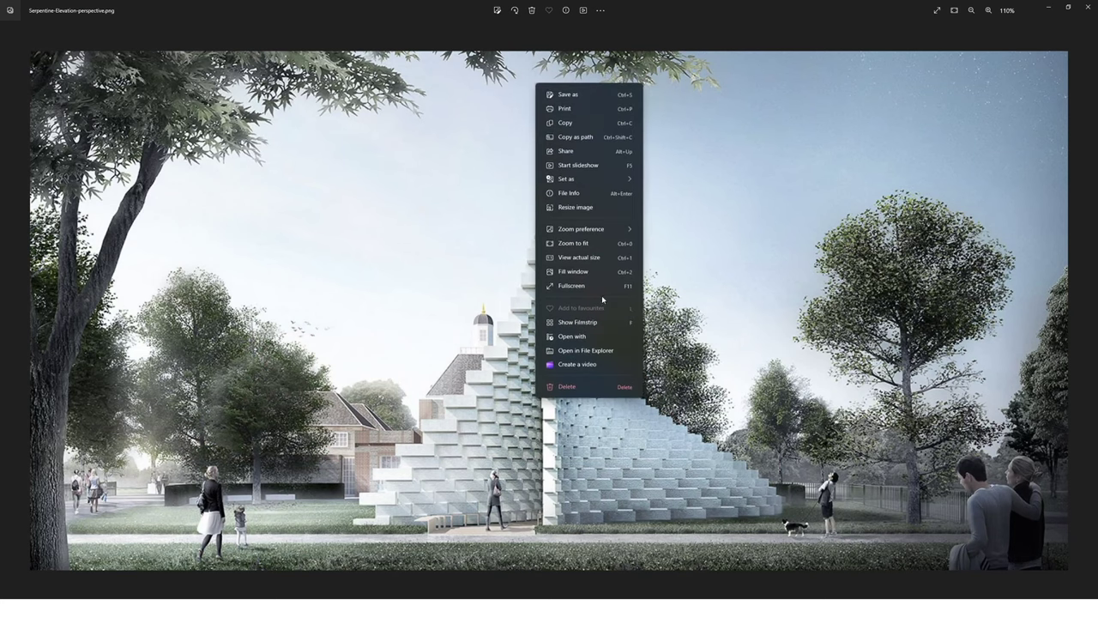
{"action": "left_click", "coordinate": [589, 124]}
{"action": "key", "text": "alt+Tab"}
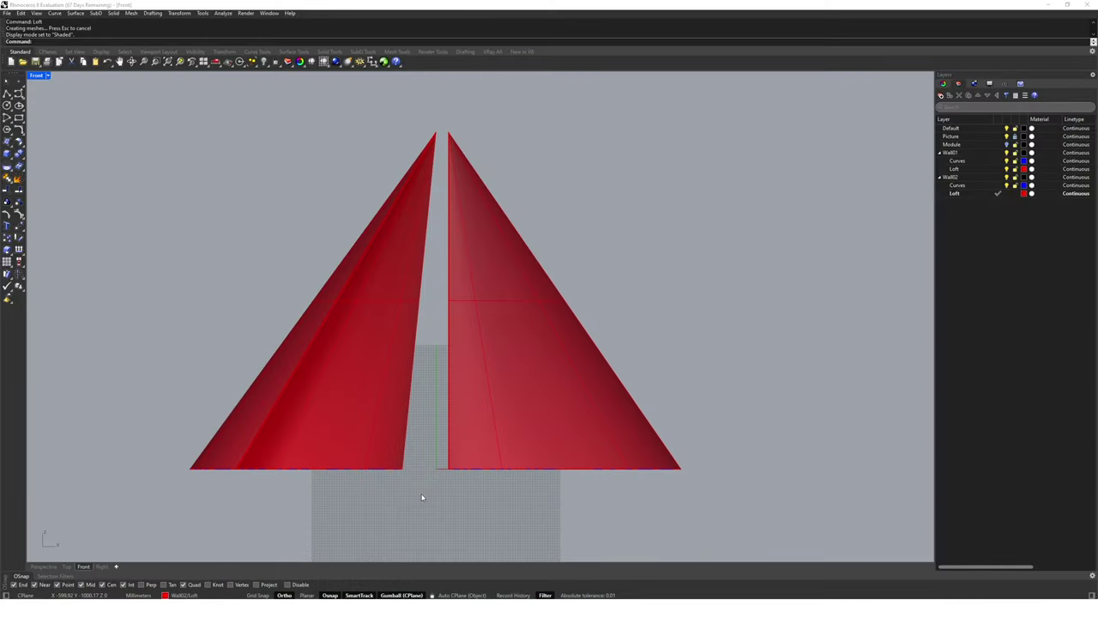
- Make the unlocked Picture layer current and paste the pavilion elevation picture across the lofted walls in the Front view
{"action": "scroll", "coordinate": [414, 504], "scroll_direction": "down", "scroll_amount": 3}
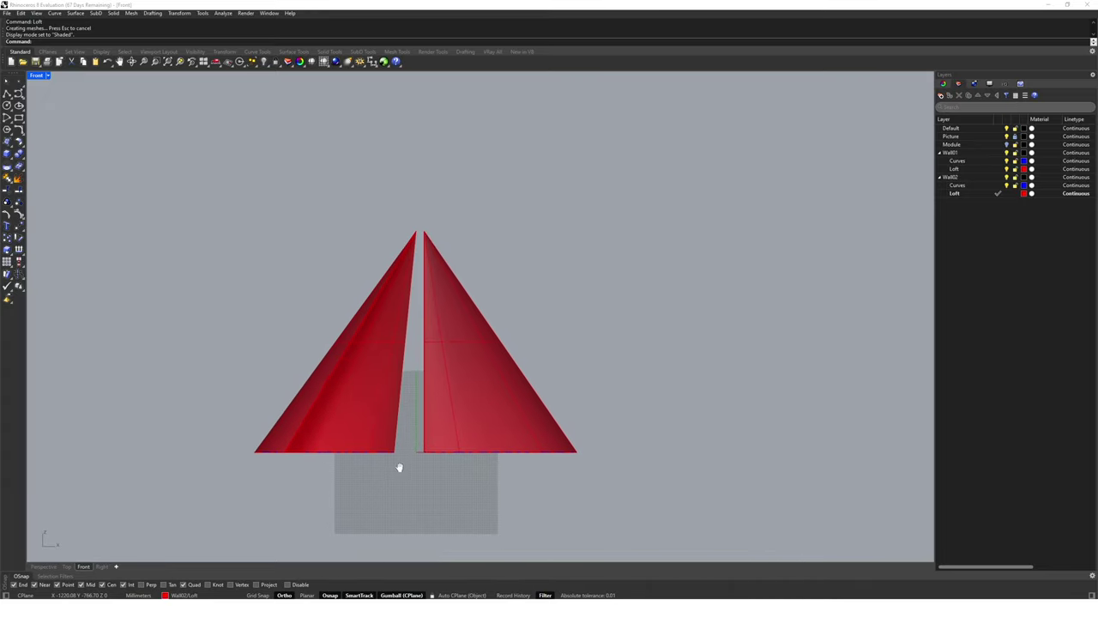
{"action": "double_click", "coordinate": [954, 137]}
{"action": "key", "text": "ctrl+v"}
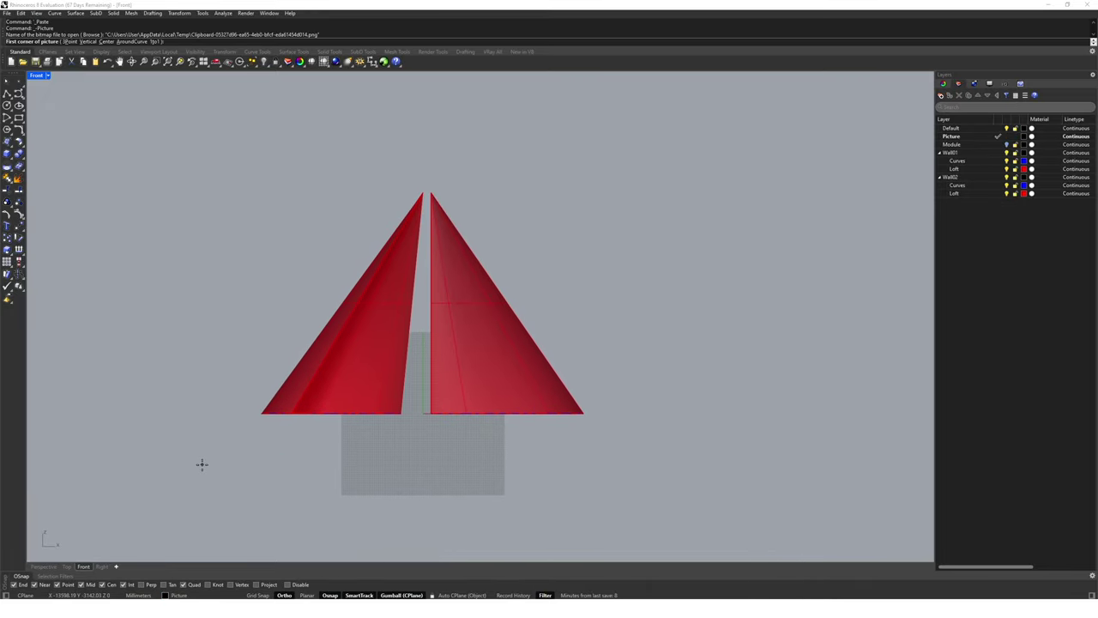
{"action": "left_click", "coordinate": [131, 463]}
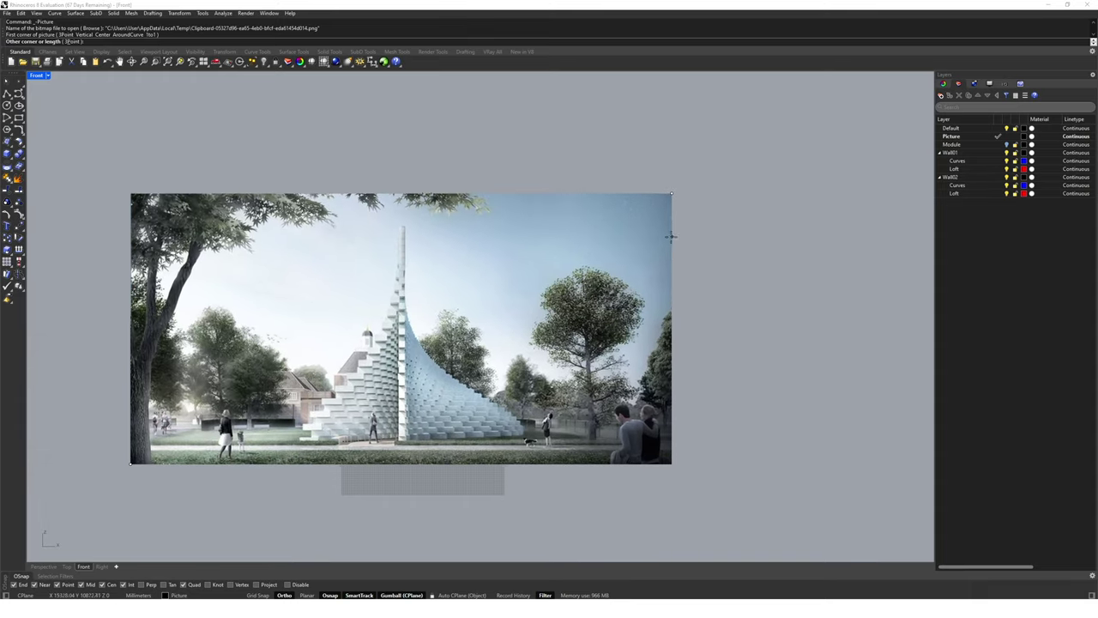
{"action": "left_click", "coordinate": [639, 251]}
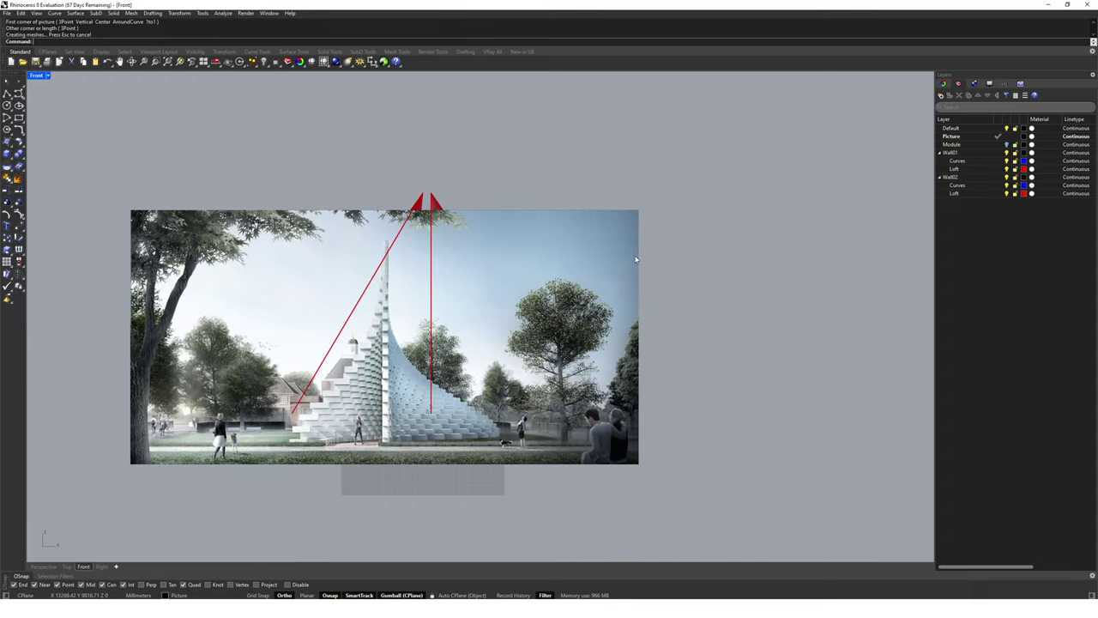
- Move the elevation picture back behind the lofted walls in the Top view and set the Front view's display mode to Ghosted
{"action": "double_click", "coordinate": [37, 76]}
{"action": "left_click_drag", "start_coordinate": [181, 281], "coordinate": [182, 137]}
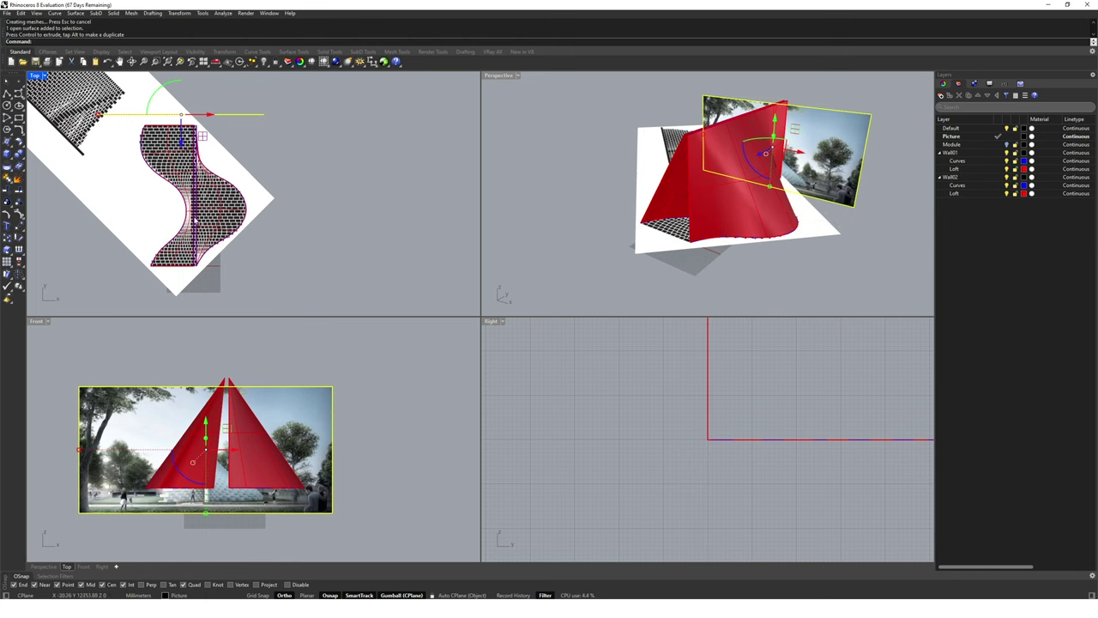
{"action": "double_click", "coordinate": [36, 322]}
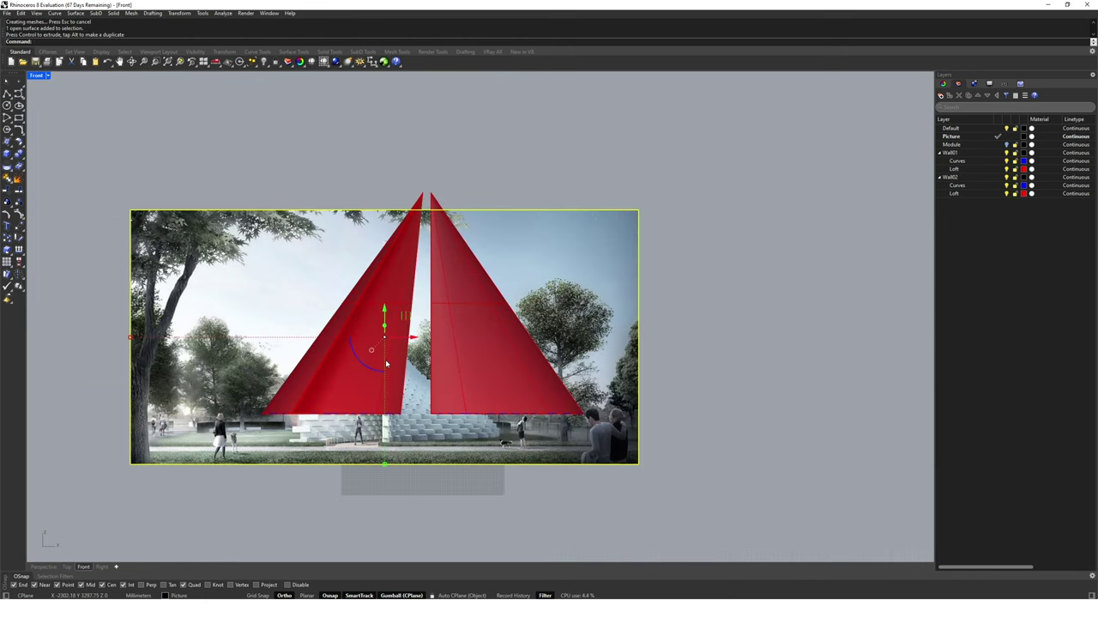
{"action": "left_click", "coordinate": [36, 13]}
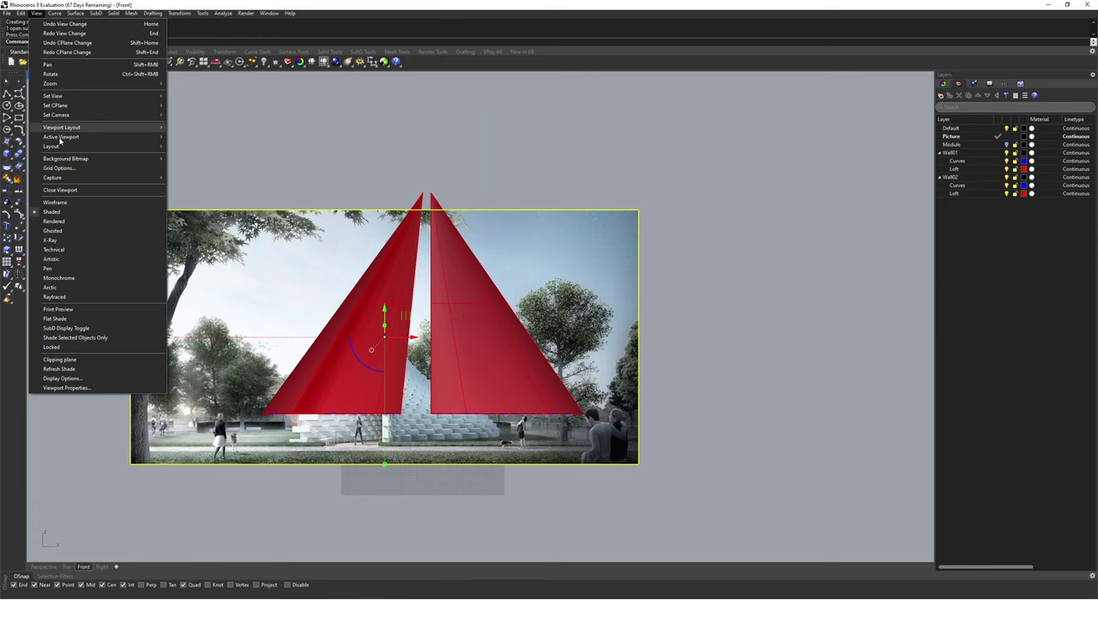
{"action": "left_click", "coordinate": [53, 231]}
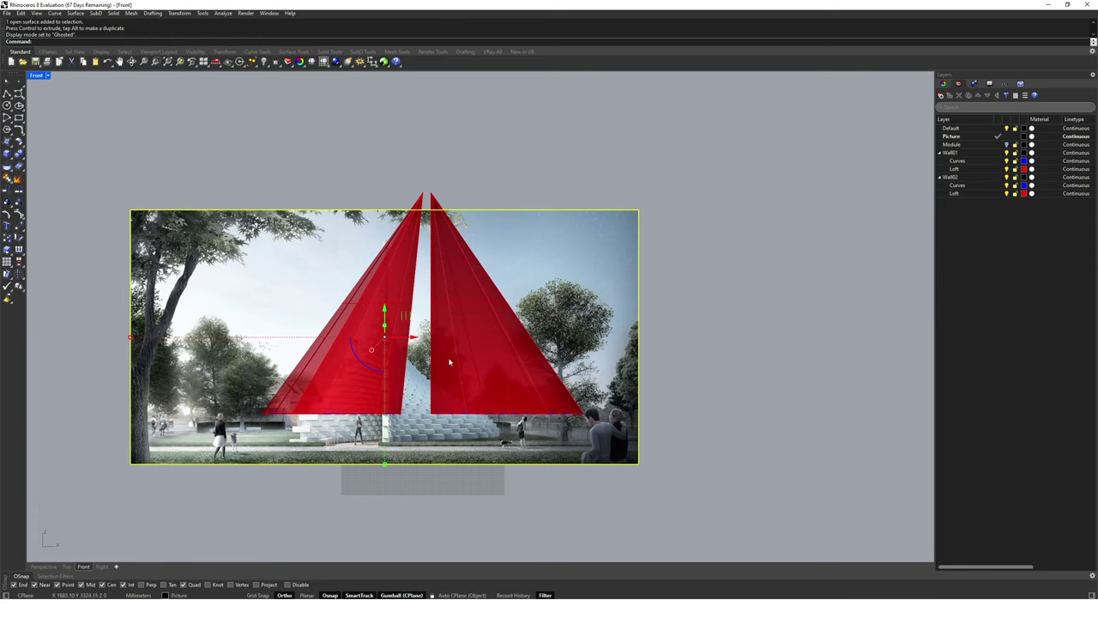
- Move the elevation picture so the pavilion's vertical edge meets the lower inner corner of the right-hand wall
{"action": "left_click_drag", "start_coordinate": [403, 315], "coordinate": [446, 294]}
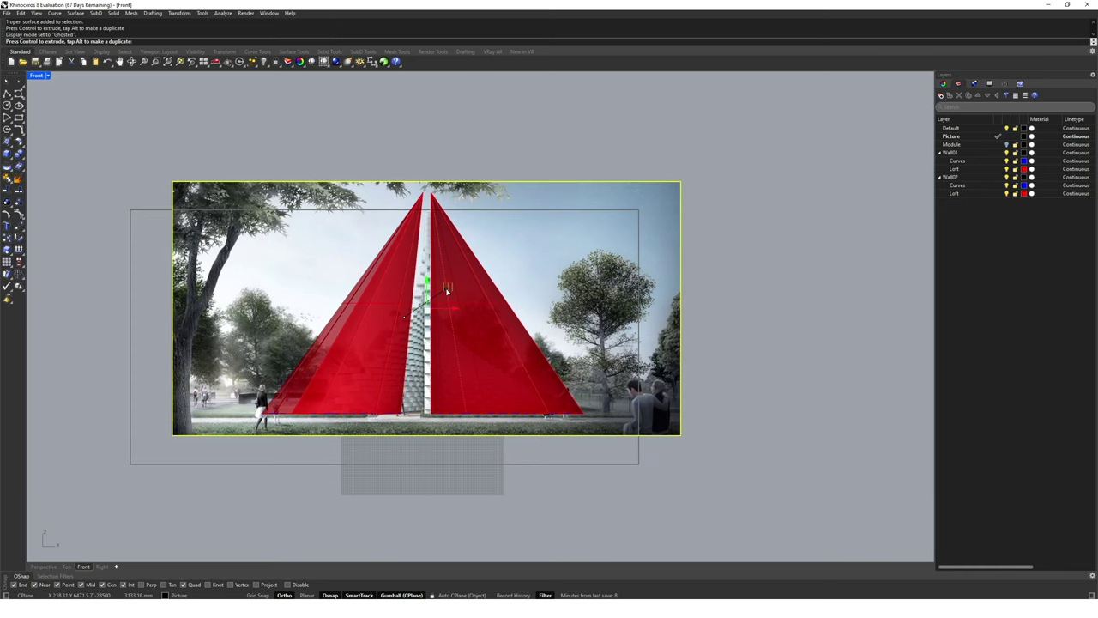
{"action": "scroll", "coordinate": [437, 413], "scroll_direction": "up", "scroll_amount": 4}
{"action": "scroll", "coordinate": [436, 413], "scroll_direction": "up", "scroll_amount": 6}
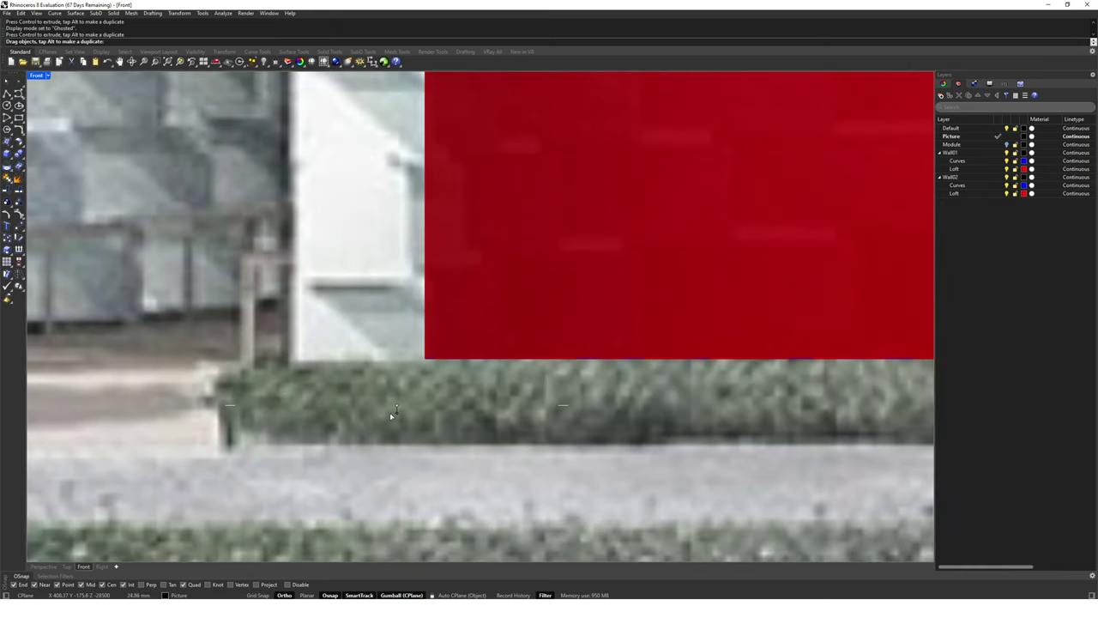
{"action": "left_click_drag", "start_coordinate": [391, 416], "coordinate": [385, 414]}
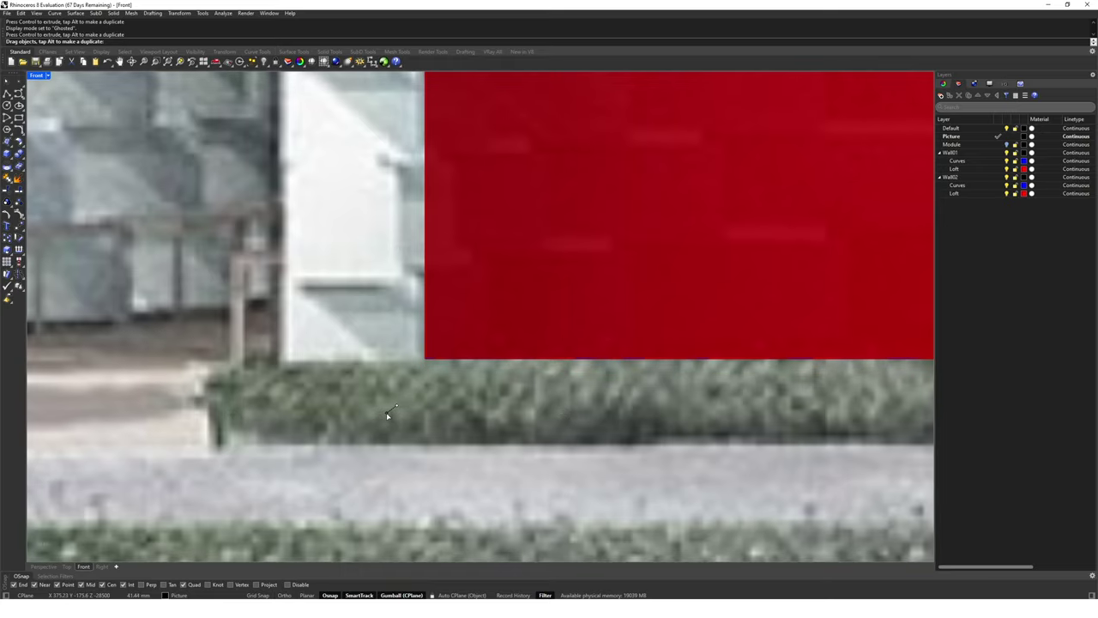
- Scale the elevation picture from the right-hand wall's lower inner corner so the pavilion's top matches the height of the wall's apex
{"action": "type", "text": "scale"}
{"action": "key", "text": "Return"}
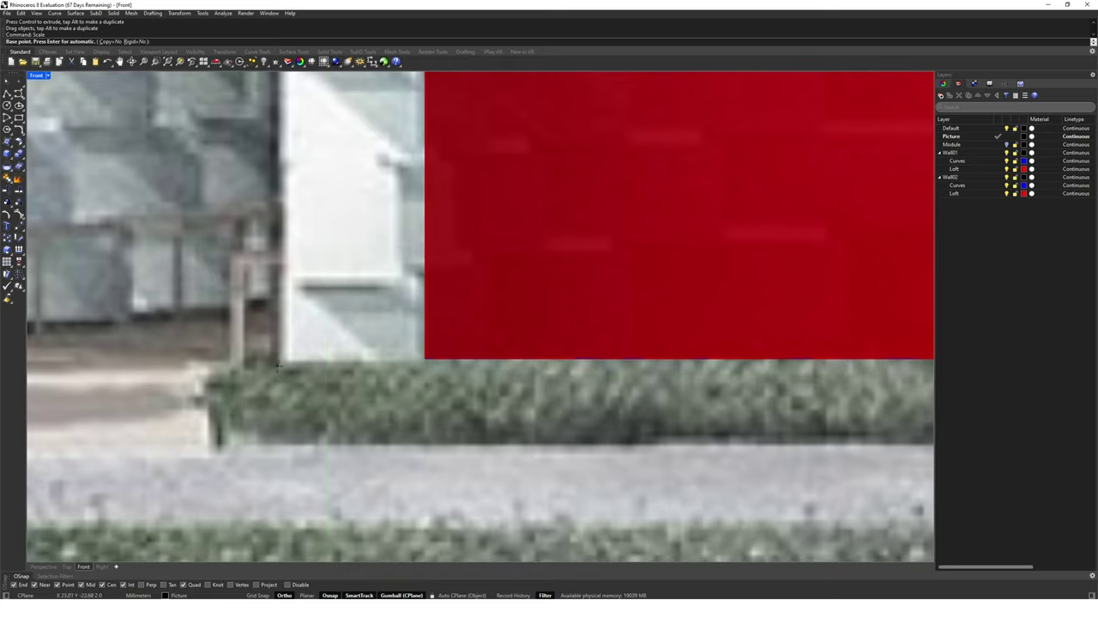
{"action": "left_click", "coordinate": [422, 359]}
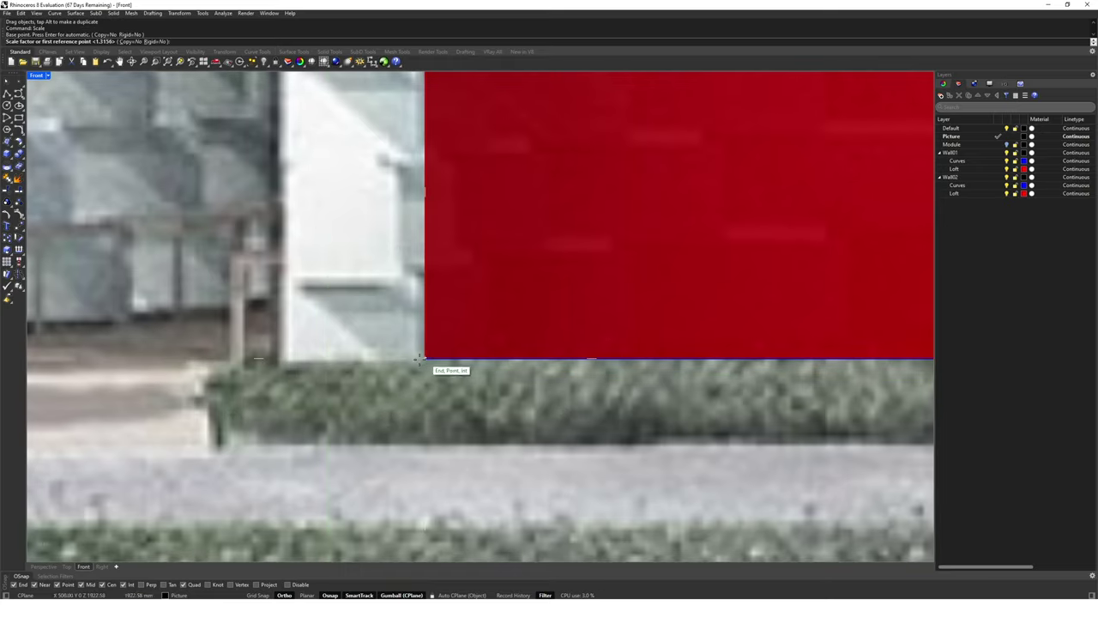
{"action": "scroll", "coordinate": [421, 358], "scroll_direction": "down", "scroll_amount": 5}
{"action": "scroll", "coordinate": [395, 161], "scroll_direction": "up", "scroll_amount": 5}
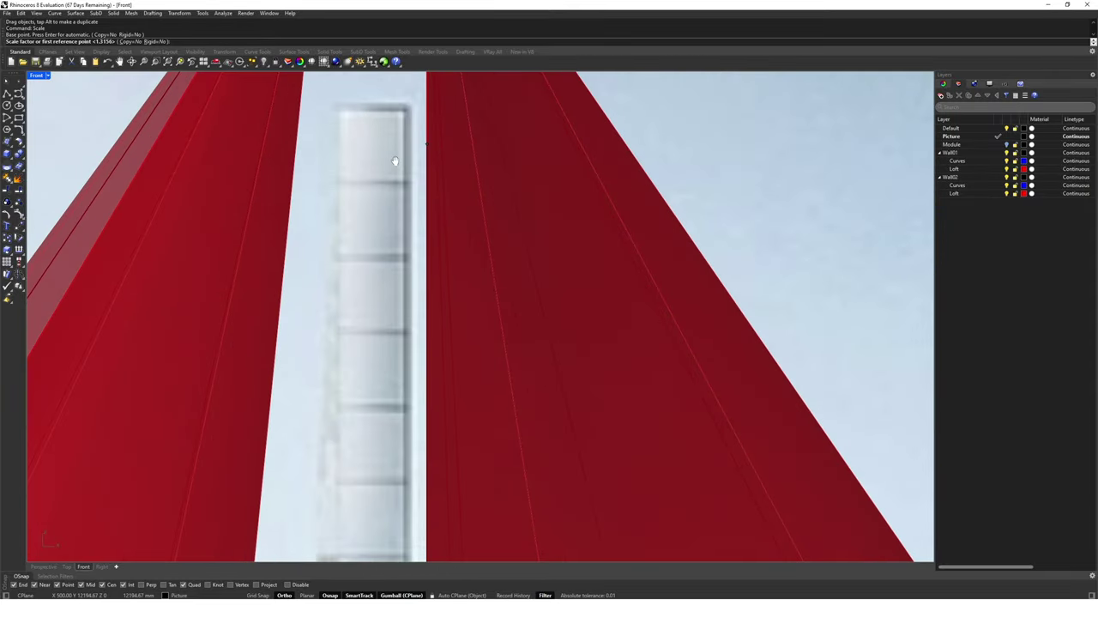
{"action": "scroll", "coordinate": [395, 161], "scroll_direction": "down", "scroll_amount": 1}
{"action": "left_click", "coordinate": [363, 228]}
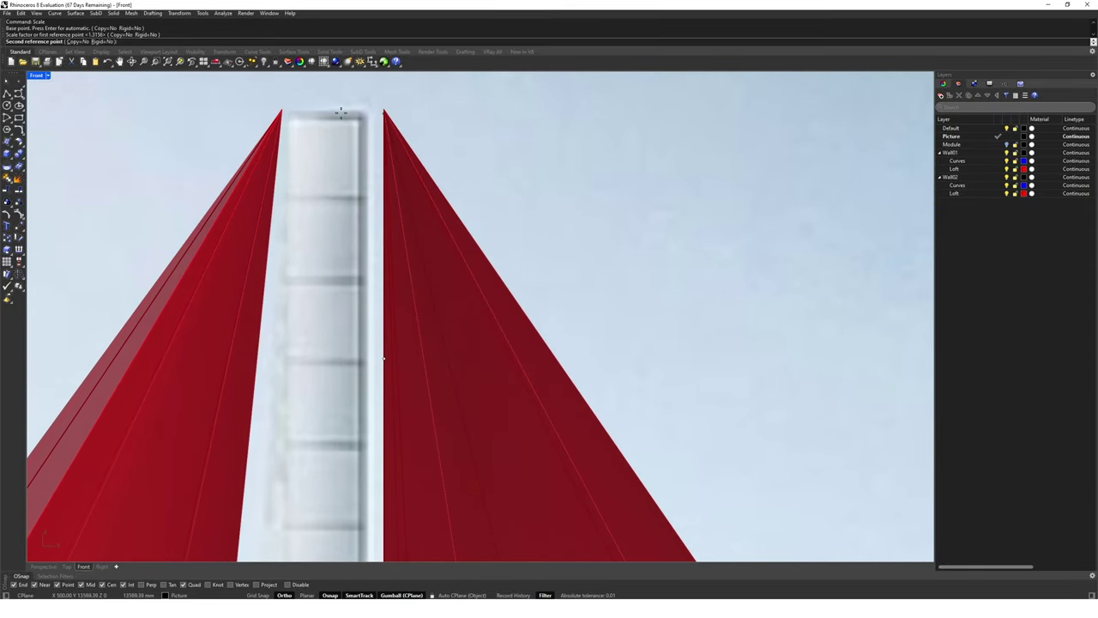
{"action": "left_click", "coordinate": [341, 109]}
{"action": "scroll", "coordinate": [341, 109], "scroll_direction": "down", "scroll_amount": 6}
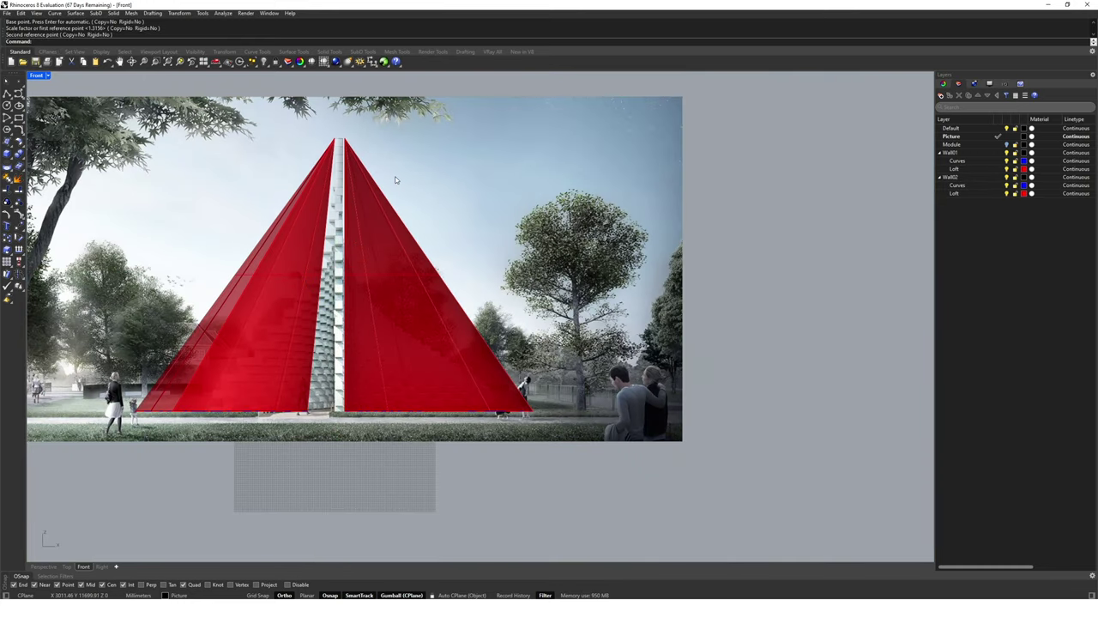
{"action": "scroll", "coordinate": [377, 204], "scroll_direction": "up", "scroll_amount": 2}
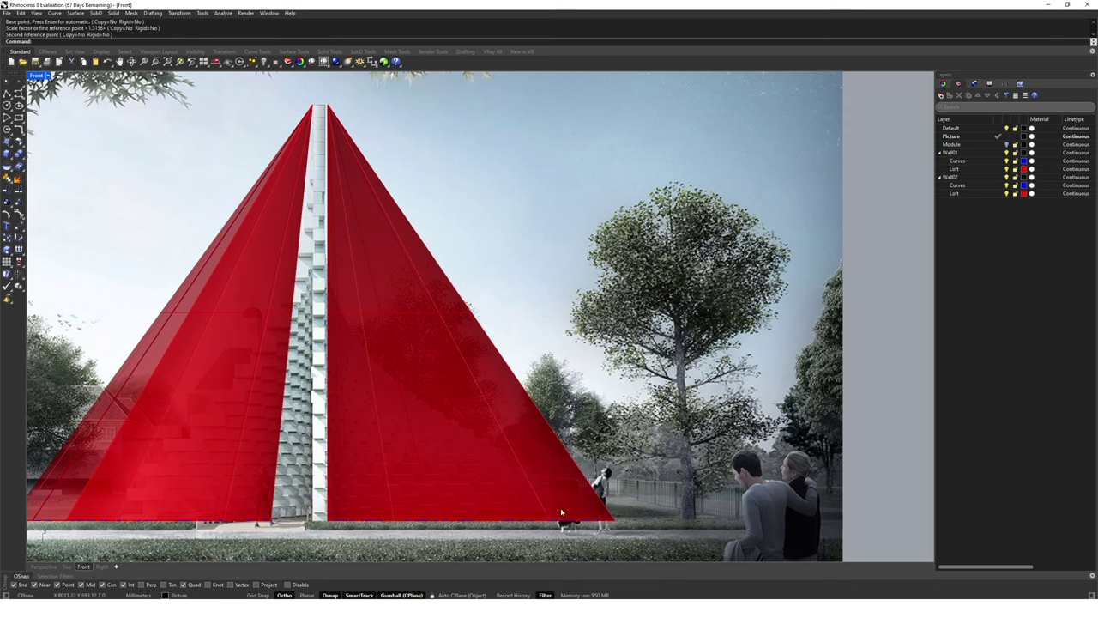
- Hide the Loft layers of both Wall01 and Wall02 to uncover the elevation picture
{"action": "right_click_drag", "start_coordinate": [498, 460], "coordinate": [526, 447]}
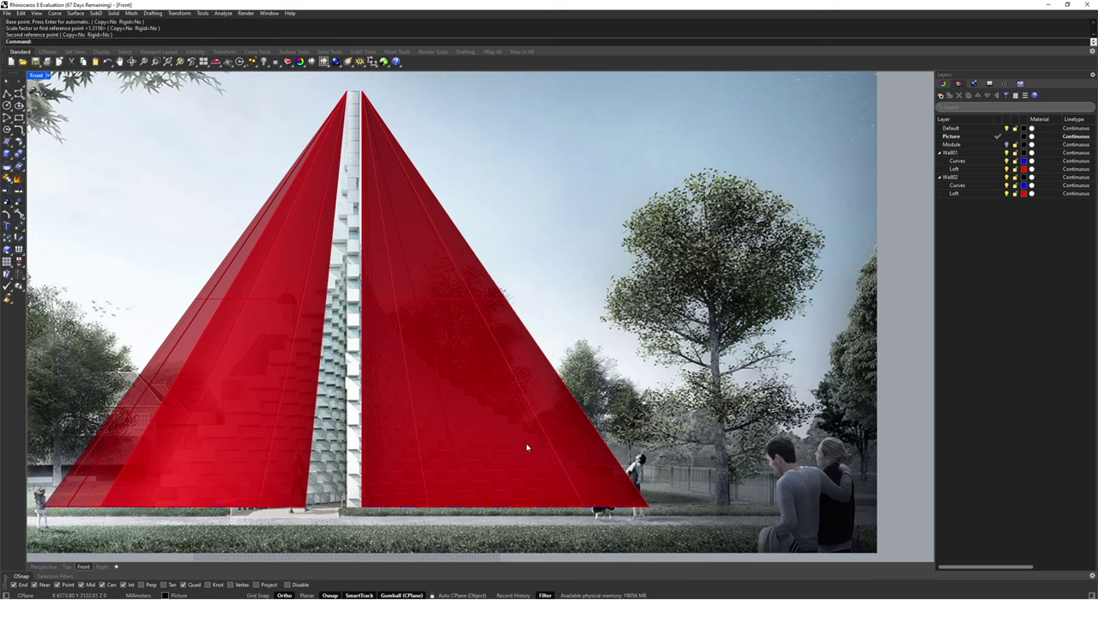
{"action": "left_click", "coordinate": [1006, 193]}
{"action": "left_click", "coordinate": [1006, 168]}
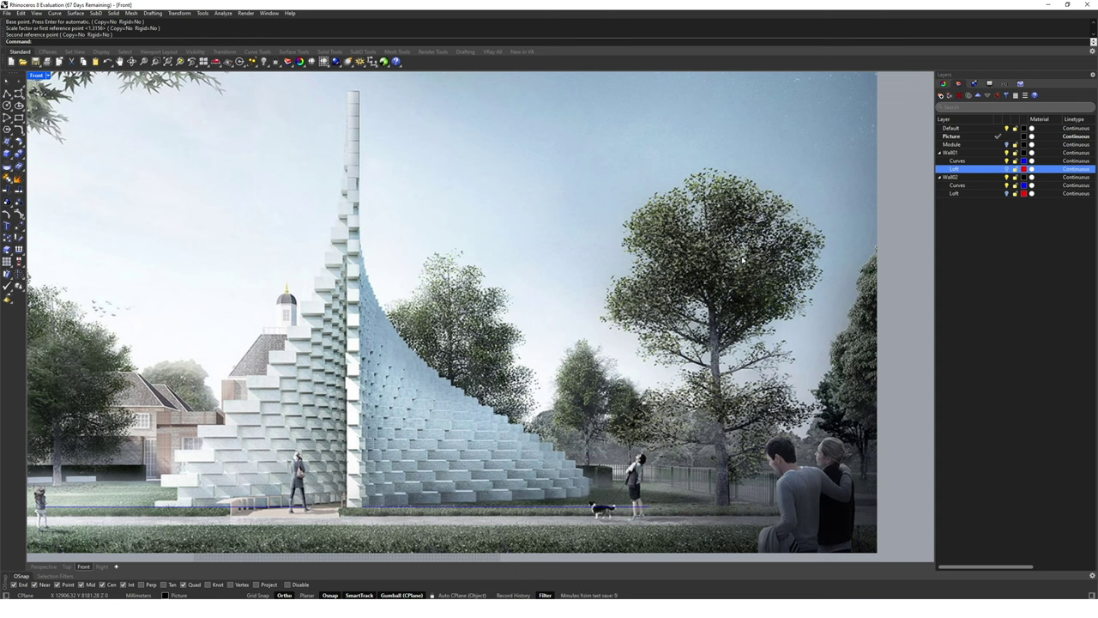
- With object snaps disabled and Wall01's Curves layer current, start an interpolated curve over the elevation picture
{"action": "left_click", "coordinate": [296, 585]}
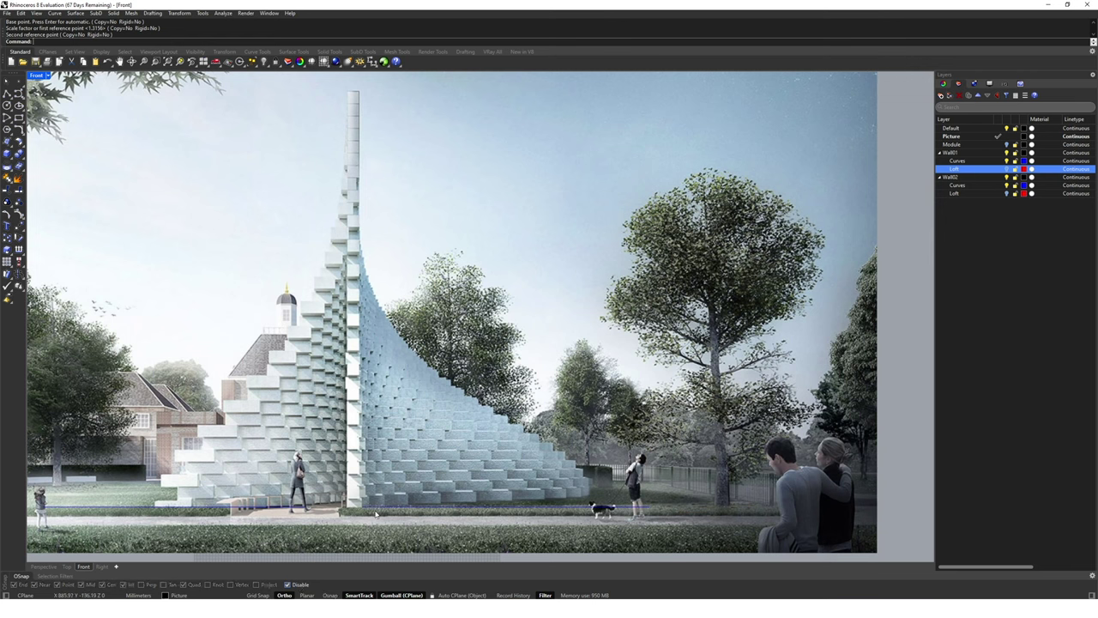
{"action": "left_click", "coordinate": [997, 160]}
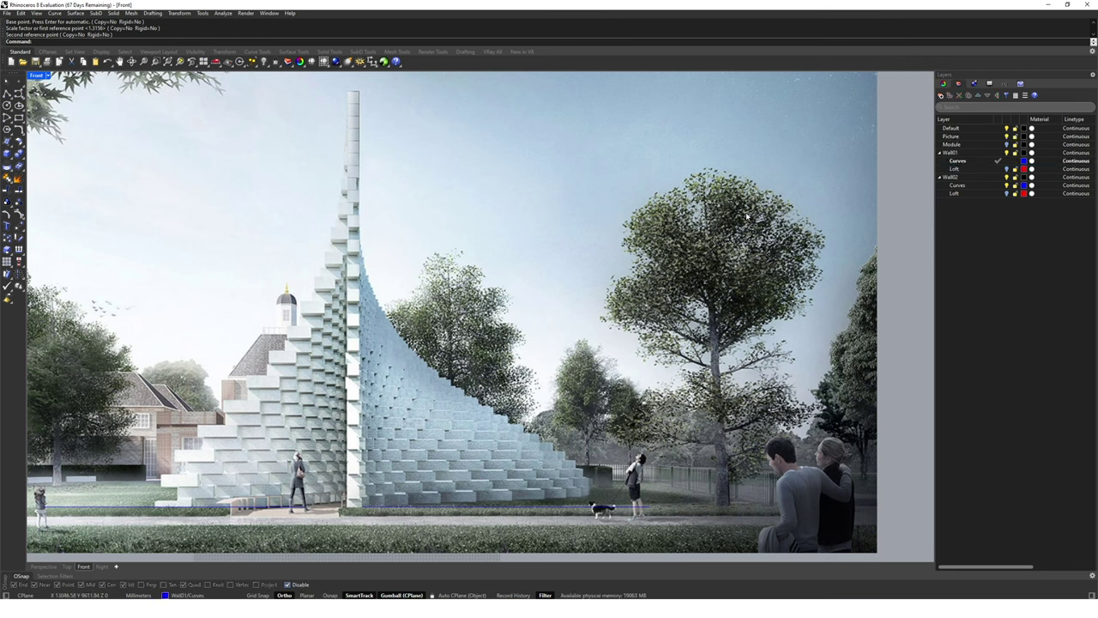
{"action": "right_click_drag", "start_coordinate": [623, 280], "coordinate": [614, 277]}
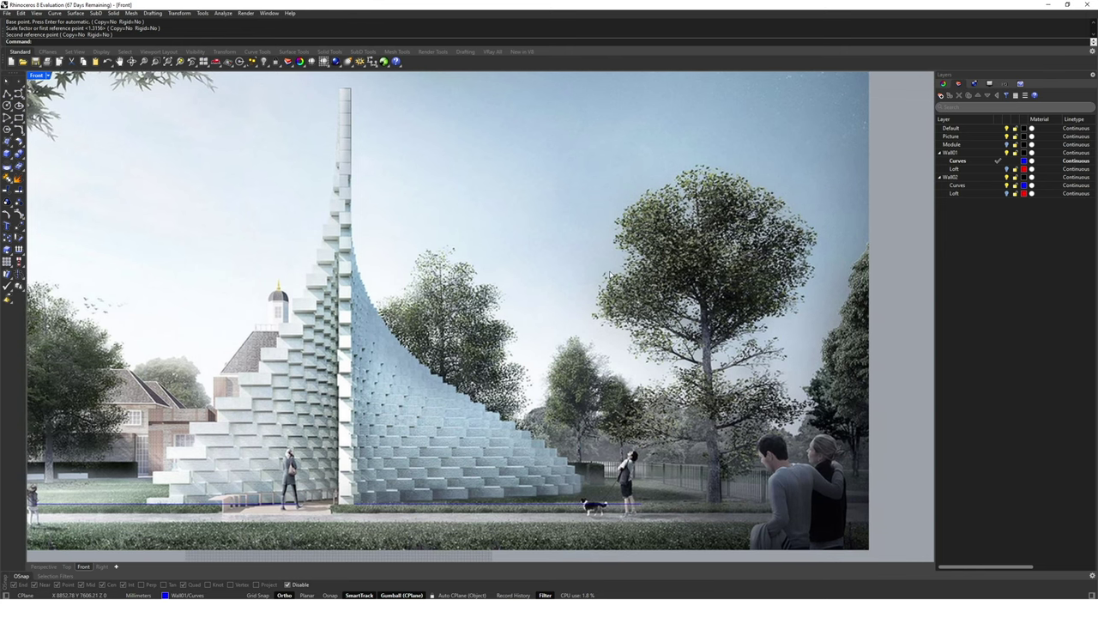
{"action": "key", "text": "Return"}
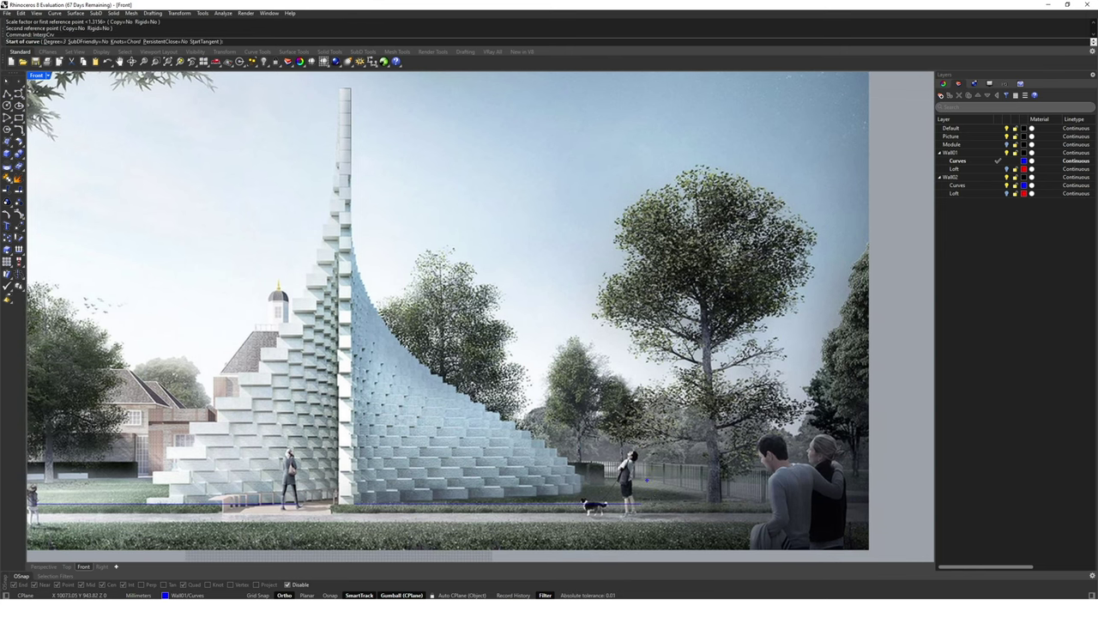
- Draw an interpolated curve along the right outline of the tower in the picture, from the ground line up to its top
{"action": "scroll", "coordinate": [594, 506], "scroll_direction": "up", "scroll_amount": 2}
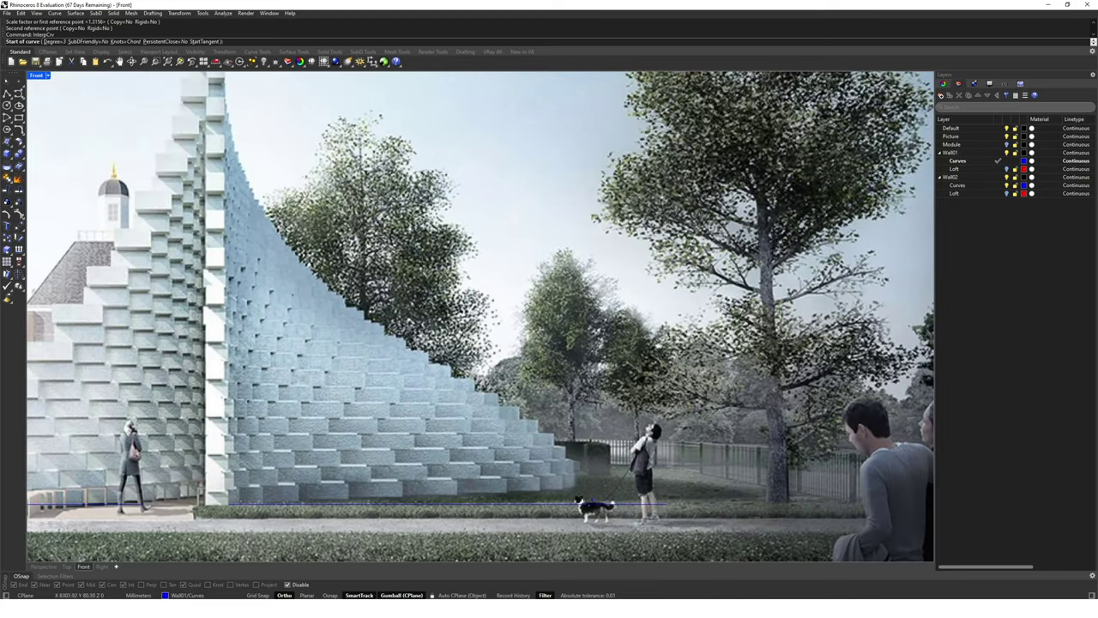
{"action": "left_click", "coordinate": [577, 499]}
{"action": "left_click", "coordinate": [560, 446]}
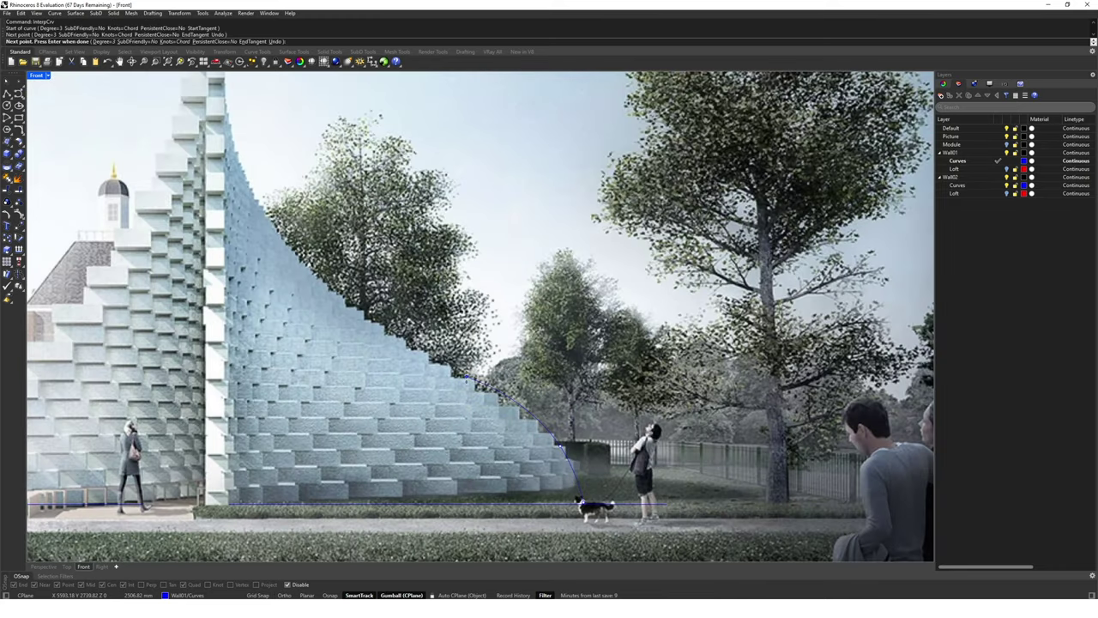
{"action": "left_click", "coordinate": [460, 374]}
{"action": "left_click", "coordinate": [325, 284]}
{"action": "right_click_drag", "start_coordinate": [325, 284], "coordinate": [374, 402]}
{"action": "left_click", "coordinate": [302, 306]}
{"action": "left_click", "coordinate": [278, 204]}
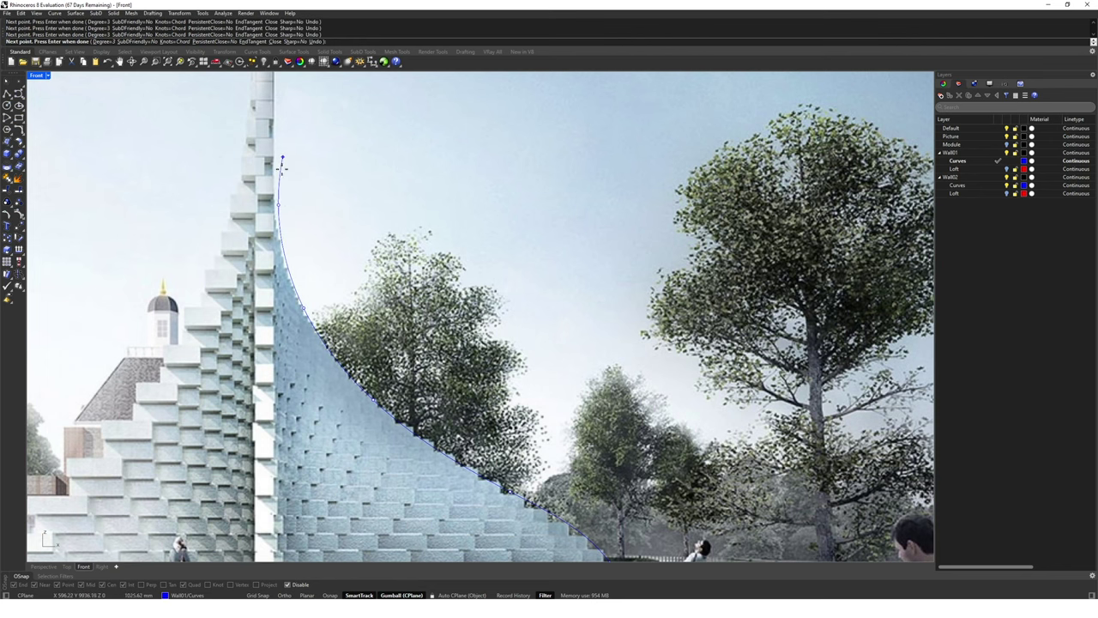
{"action": "right_click_drag", "start_coordinate": [280, 167], "coordinate": [288, 296]}
{"action": "left_click", "coordinate": [283, 118]}
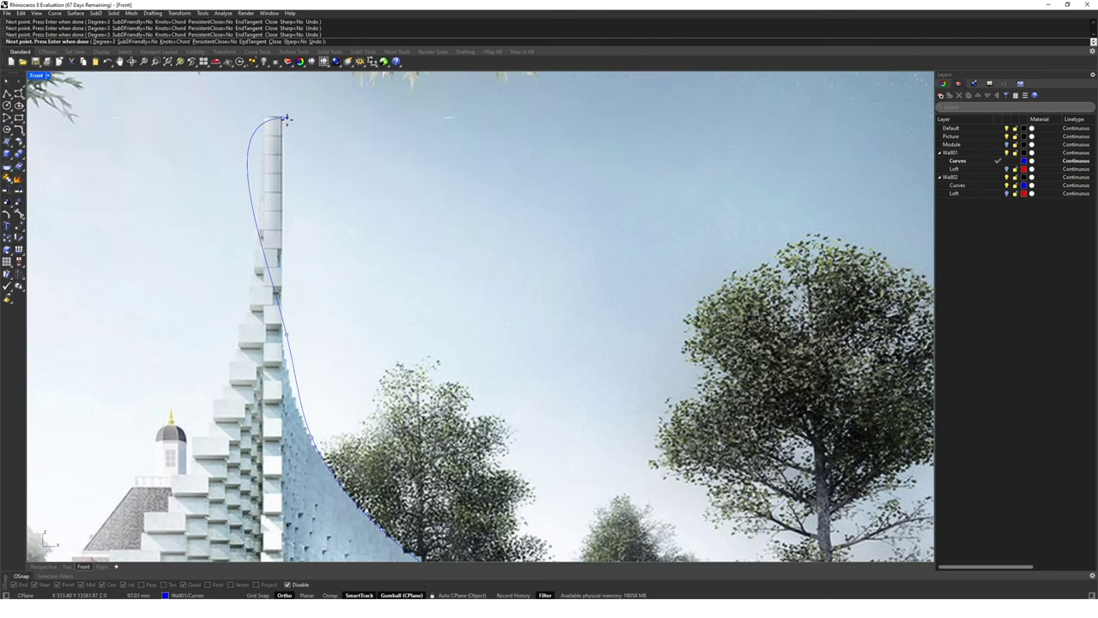
{"action": "key", "text": "Return"}
- Shift the curve's two control points below its top end outward to straighten it along the tower's right edge
{"action": "left_click", "coordinate": [278, 198]}
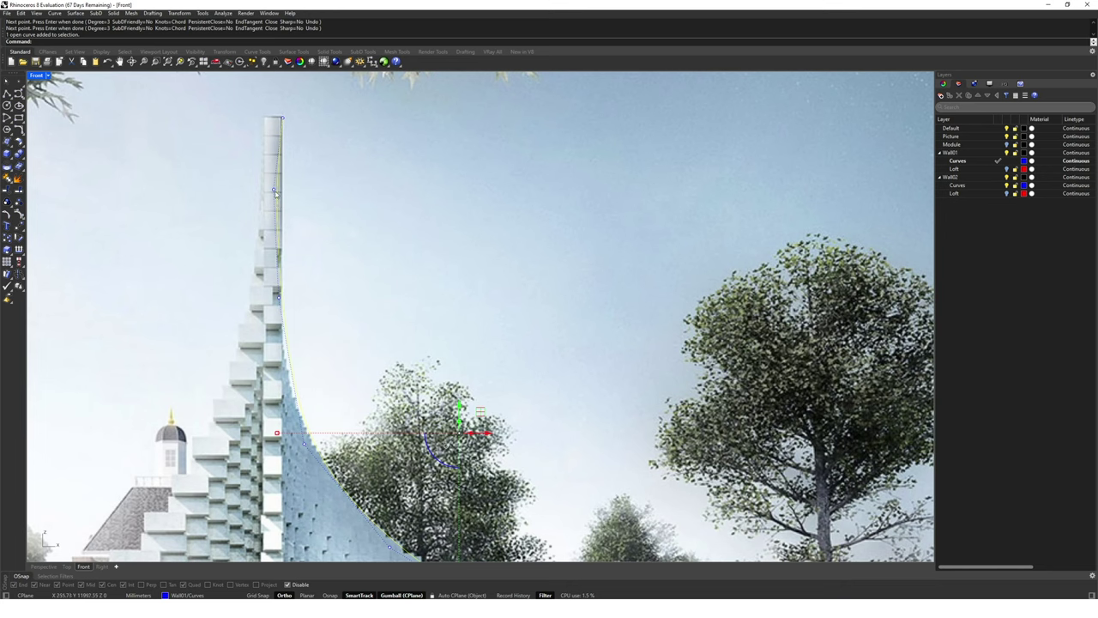
{"action": "left_click", "coordinate": [274, 191]}
{"action": "left_click_drag", "start_coordinate": [275, 190], "coordinate": [296, 222]}
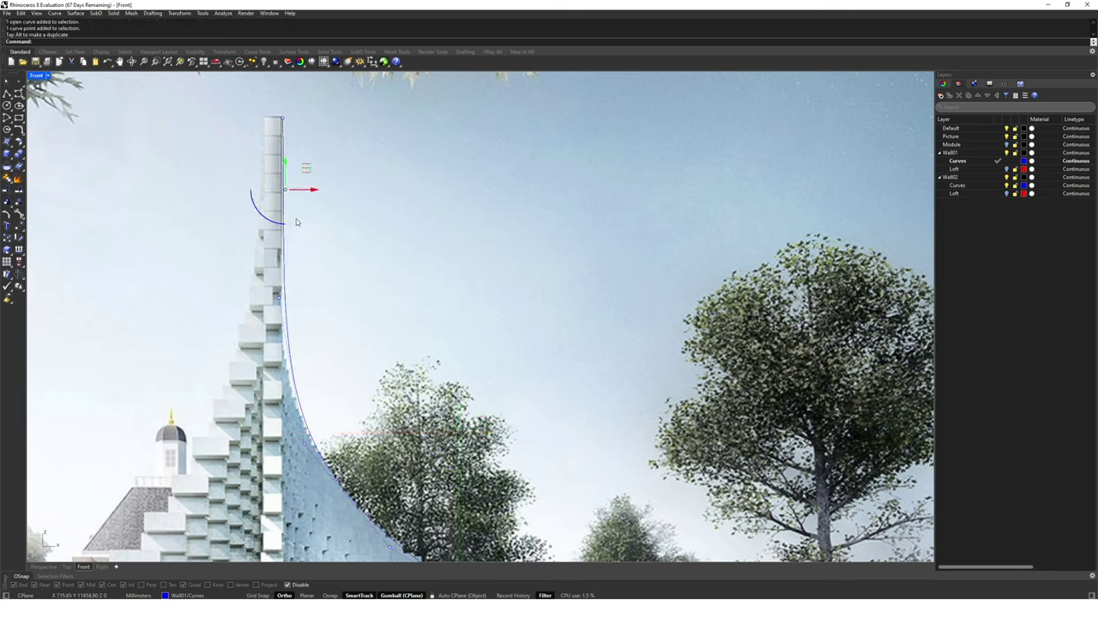
{"action": "left_click", "coordinate": [283, 297]}
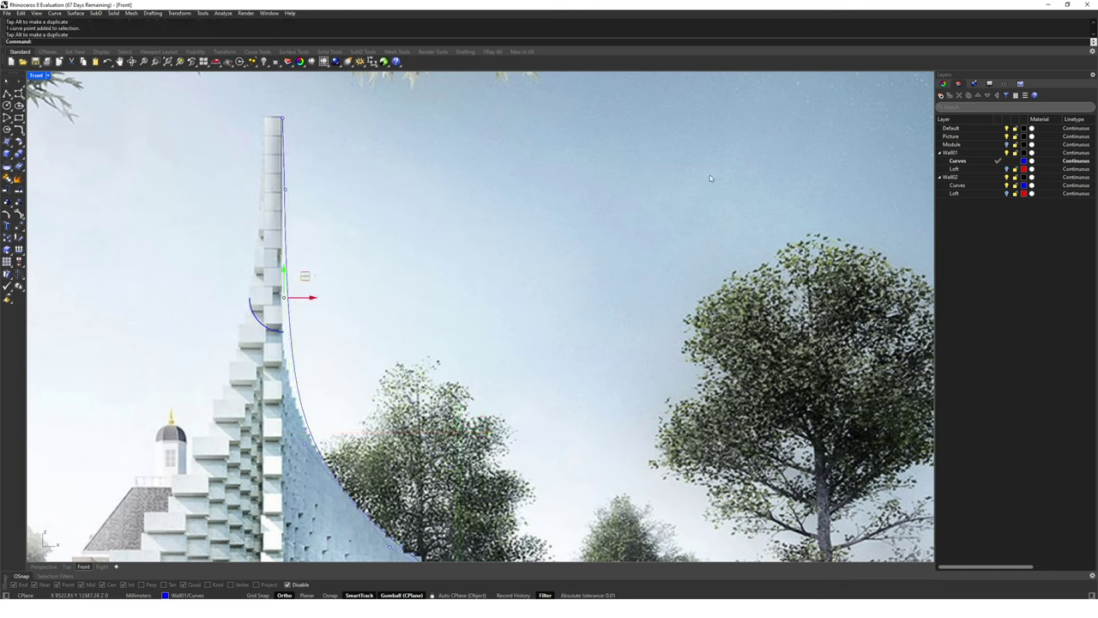
- Show the Module layer and move the curve's top two control points just outside the right edge of the module column
{"action": "left_click", "coordinate": [1006, 145]}
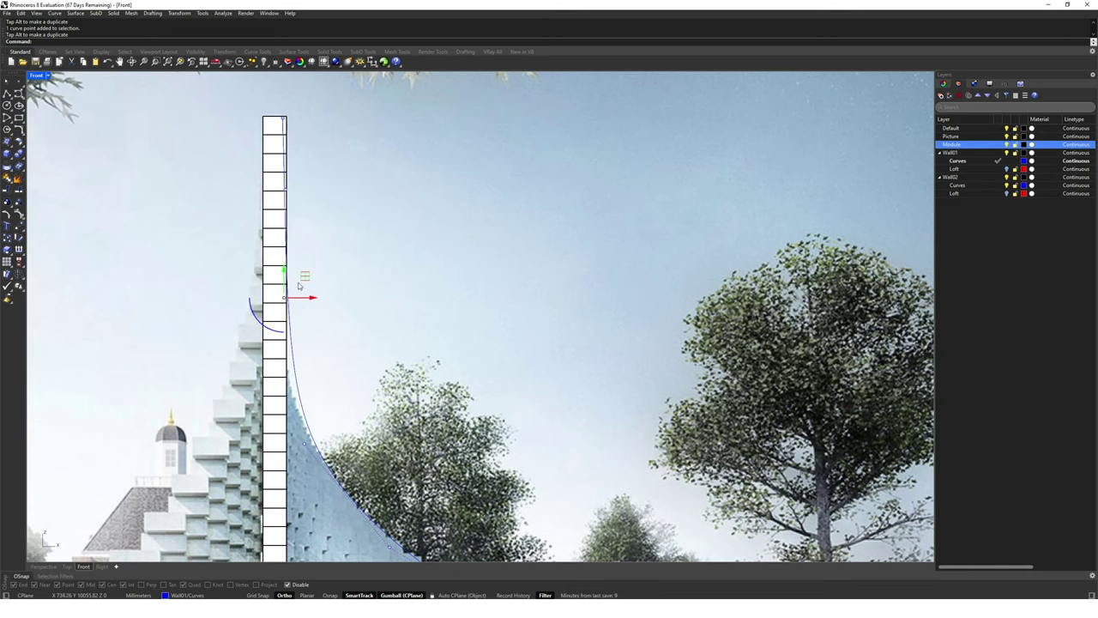
{"action": "scroll", "coordinate": [298, 285], "scroll_direction": "up", "scroll_amount": 3}
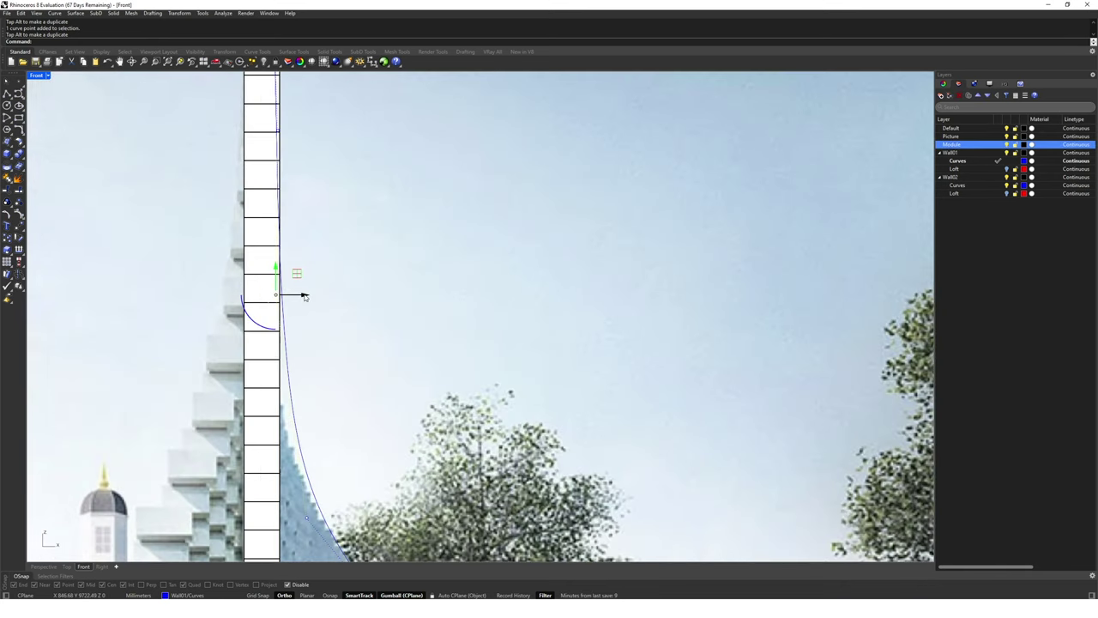
{"action": "left_click", "coordinate": [277, 133]}
{"action": "right_click_drag", "start_coordinate": [277, 133], "coordinate": [288, 186]}
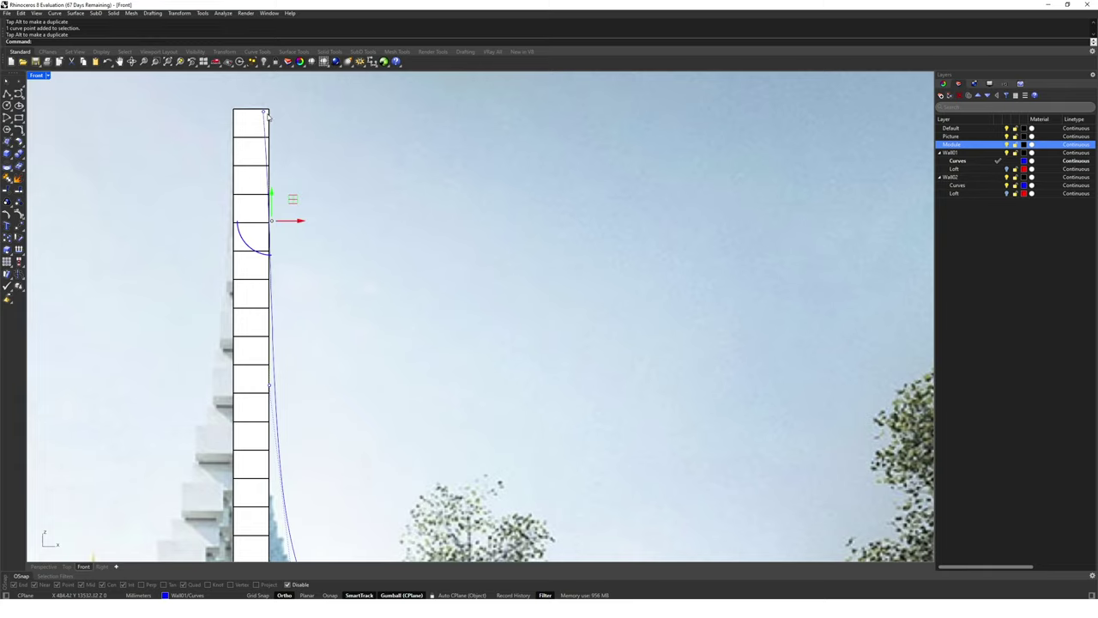
{"action": "left_click", "coordinate": [268, 116]}
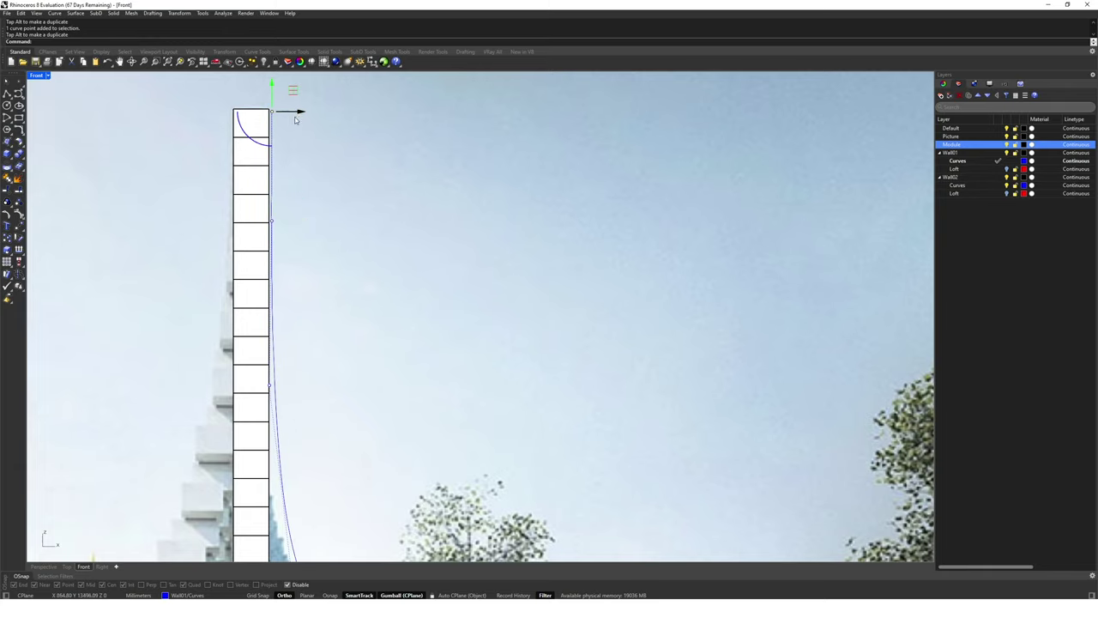
{"action": "left_click", "coordinate": [296, 133]}
- Draw an interpolated curve along the stepped left outline from the ground to the tower top, and shift its upper control point outward
{"action": "scroll", "coordinate": [304, 146], "scroll_direction": "down", "scroll_amount": 6}
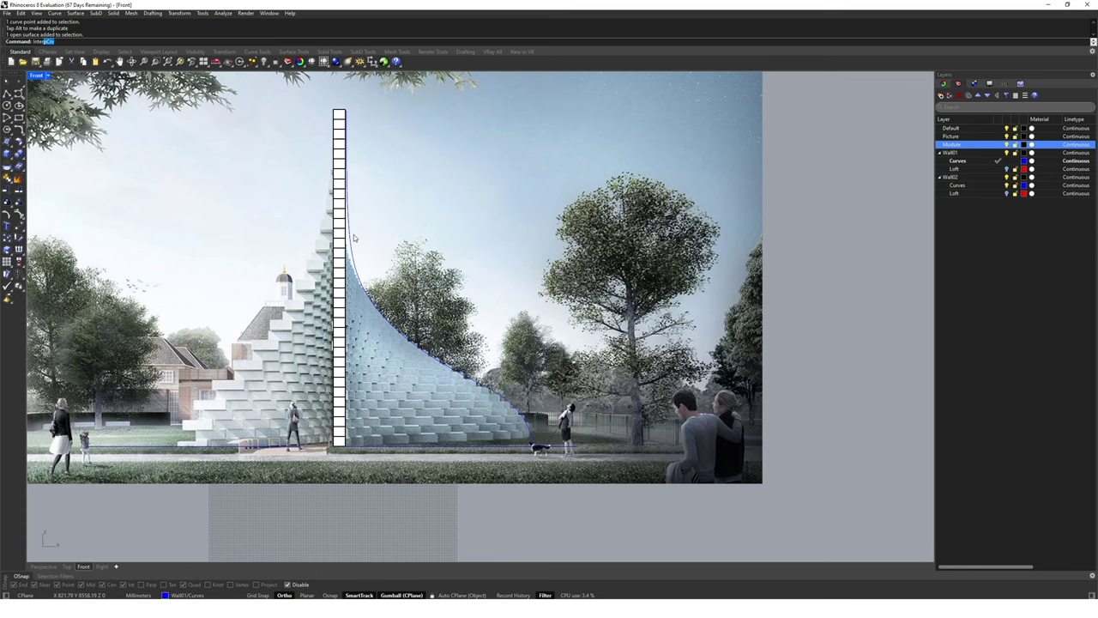
{"action": "key", "text": "Return"}
{"action": "scroll", "coordinate": [176, 457], "scroll_direction": "up", "scroll_amount": 3}
{"action": "left_click", "coordinate": [192, 439]}
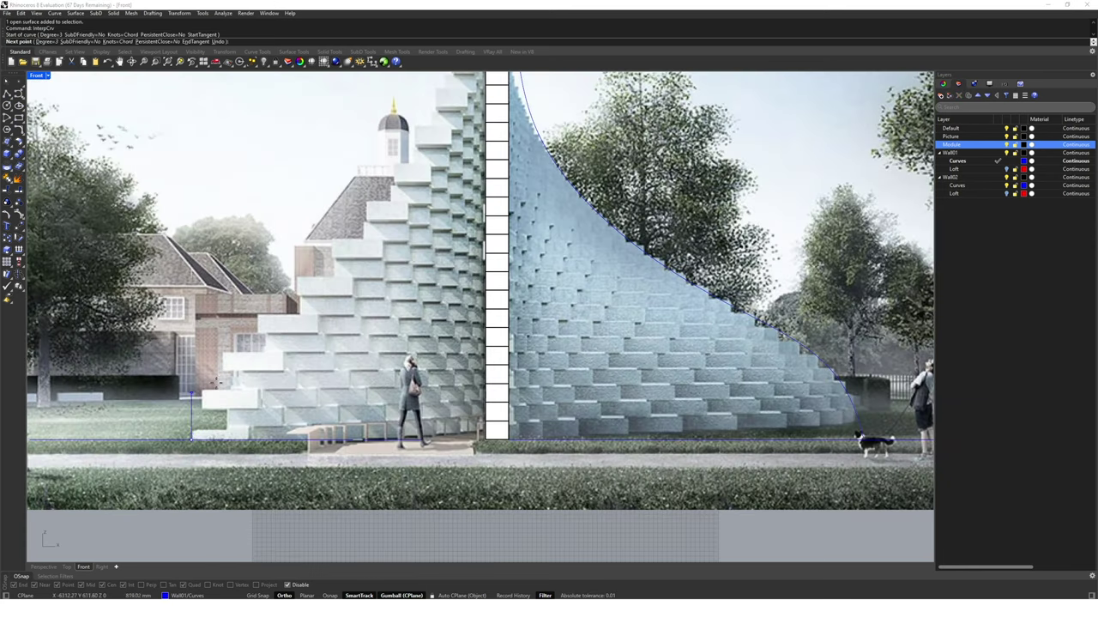
{"action": "left_click", "coordinate": [221, 352]}
{"action": "left_click", "coordinate": [305, 273]}
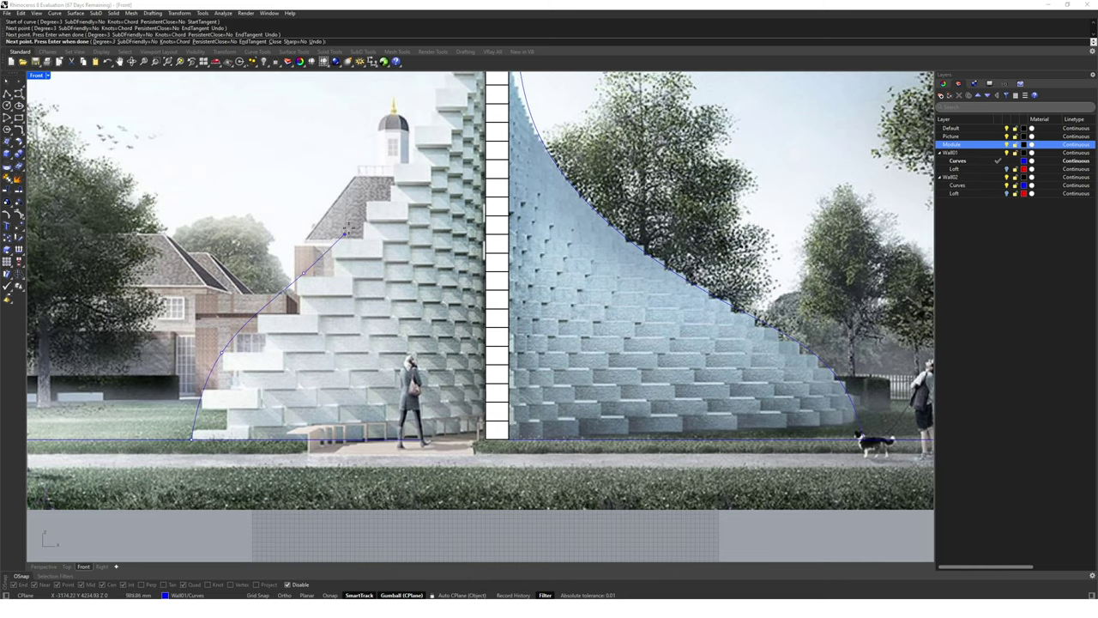
{"action": "right_click_drag", "start_coordinate": [304, 273], "coordinate": [270, 365]}
{"action": "left_click", "coordinate": [363, 262]}
{"action": "right_click_drag", "start_coordinate": [394, 255], "coordinate": [370, 294]}
{"action": "right_click_drag", "start_coordinate": [405, 149], "coordinate": [340, 347]}
{"action": "left_click", "coordinate": [381, 216]}
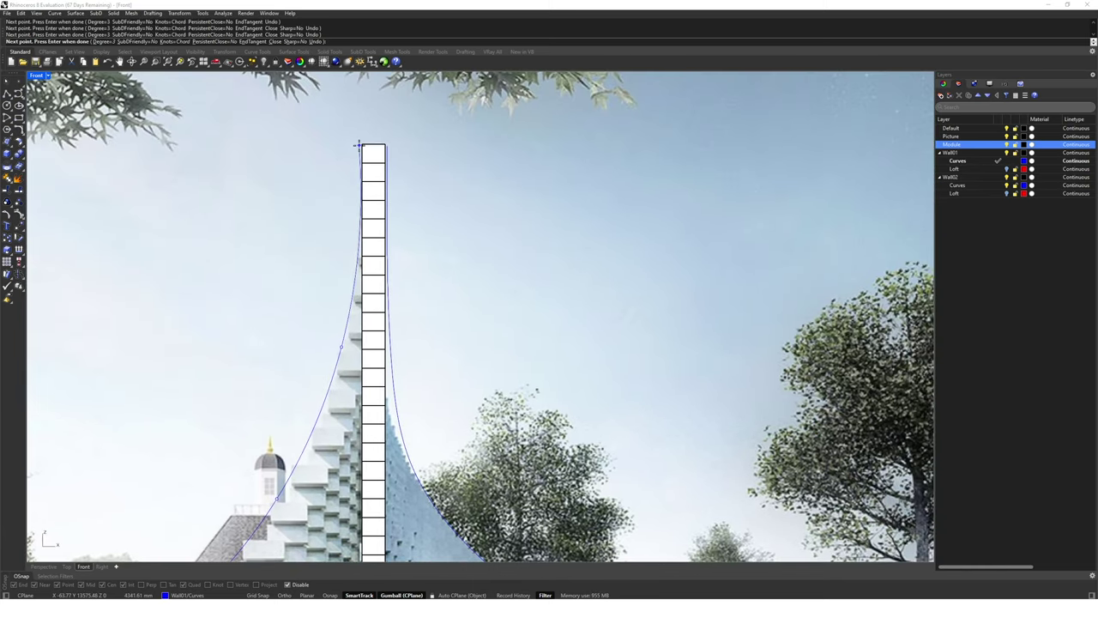
{"action": "left_click", "coordinate": [360, 143]}
{"action": "key", "text": "Return"}
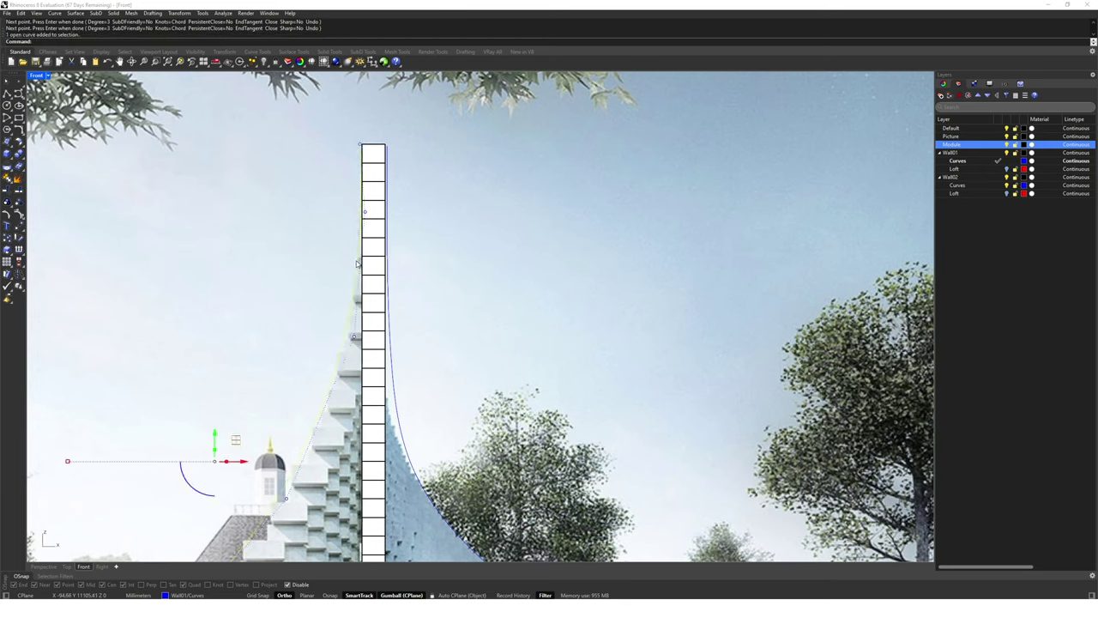
{"action": "left_click", "coordinate": [364, 214]}
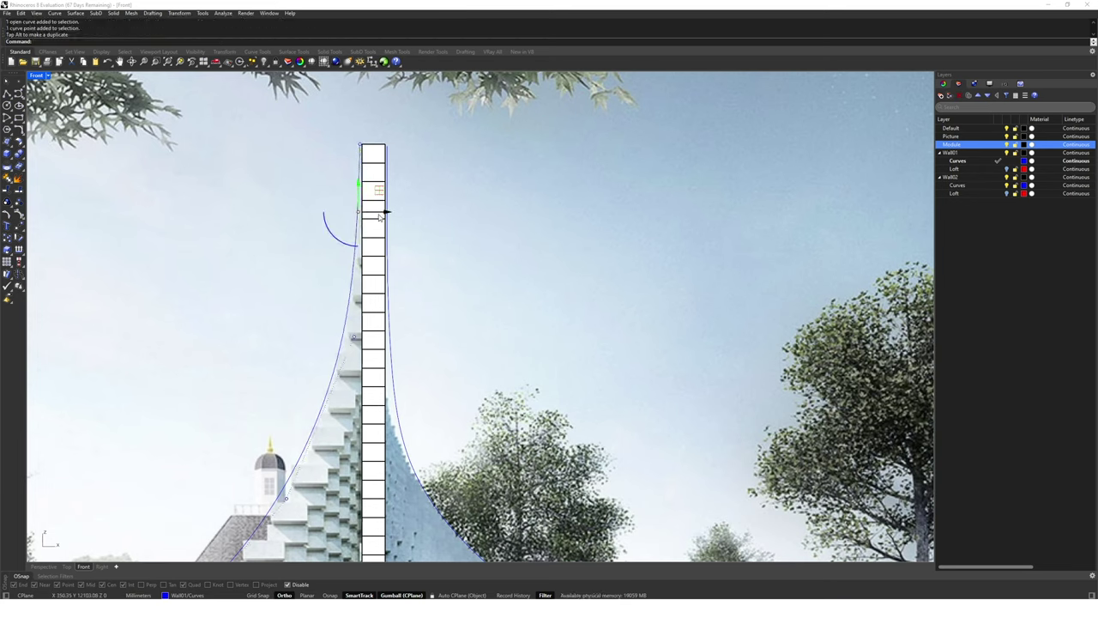
- Assign the background picture to the Picture layer and lock that layer
{"action": "left_click", "coordinate": [668, 192]}
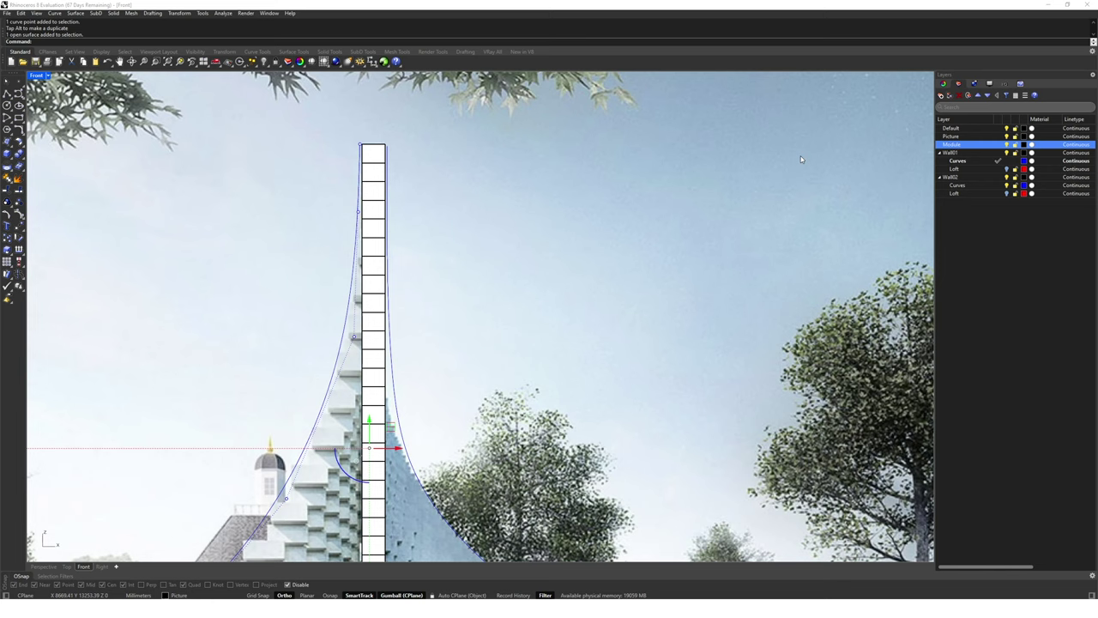
{"action": "right_click", "coordinate": [978, 136]}
{"action": "left_click", "coordinate": [1017, 177]}
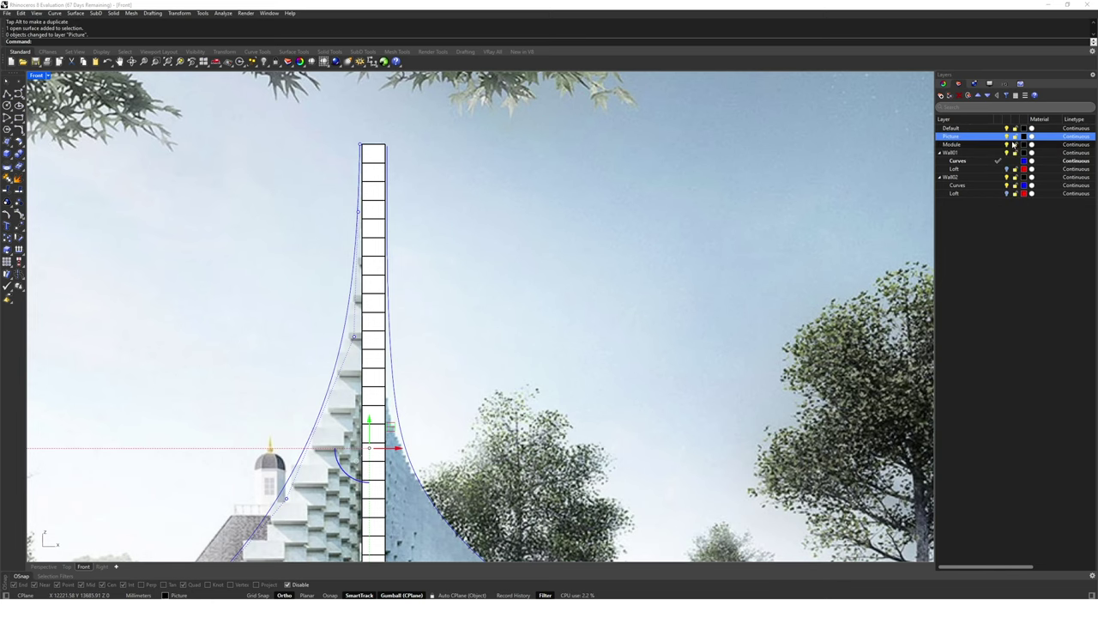
- Switch from the Front view to a maximized Perspective view of the module wall and profile curves
{"action": "scroll", "coordinate": [403, 194], "scroll_direction": "down", "scroll_amount": 3}
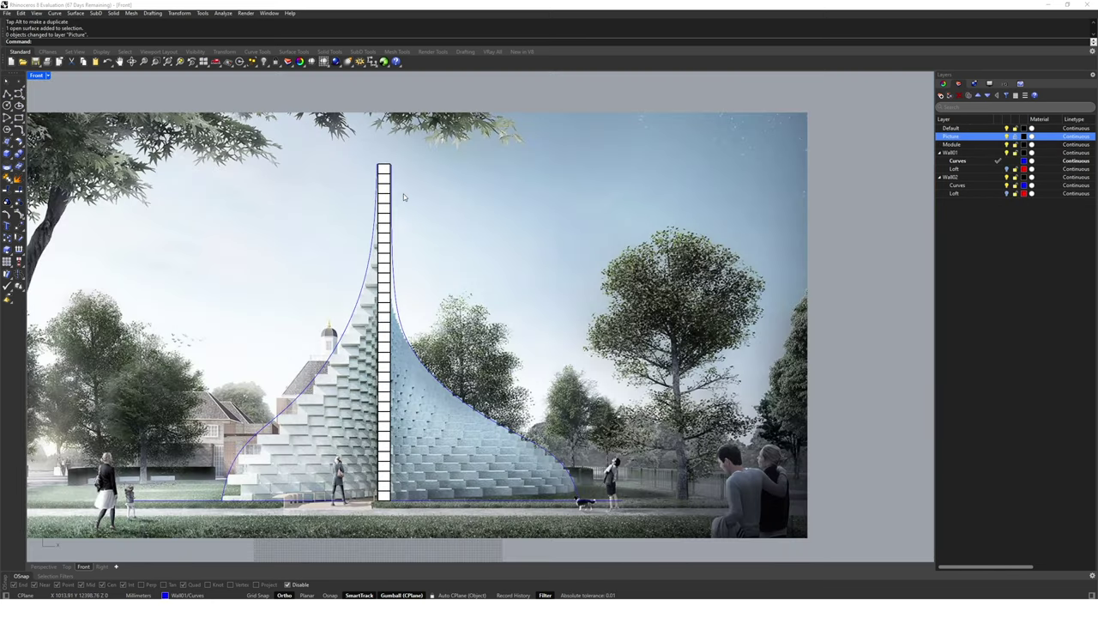
{"action": "double_click", "coordinate": [37, 76]}
{"action": "double_click", "coordinate": [497, 77]}
{"action": "right_click_drag", "start_coordinate": [542, 179], "coordinate": [463, 184]}
{"action": "right_click_drag", "start_coordinate": [470, 233], "coordinate": [455, 238]}
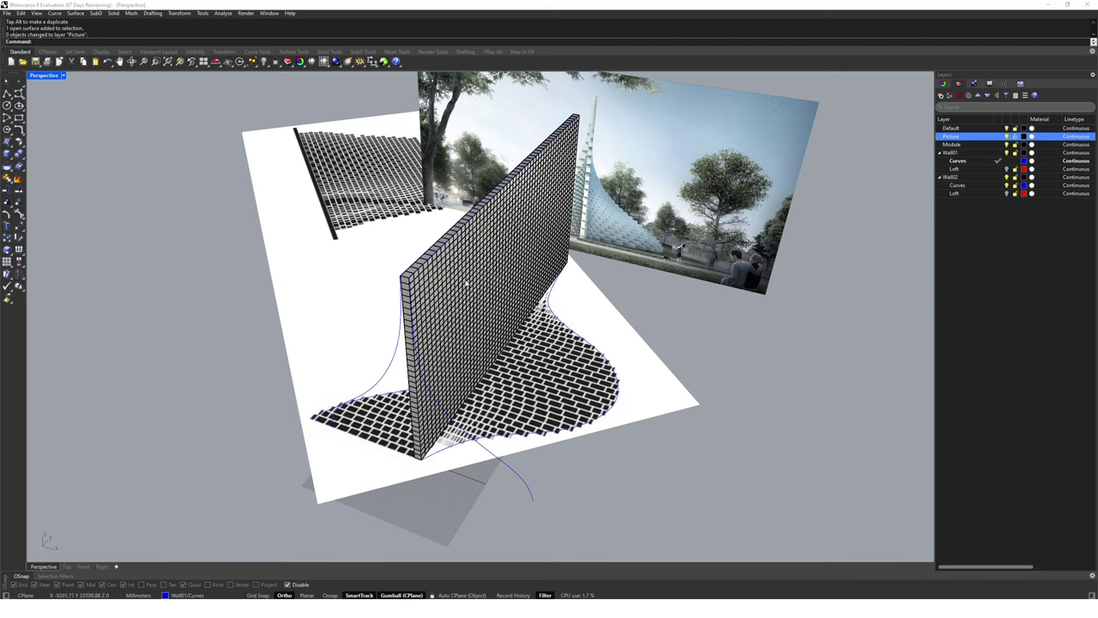
- Enable object snaps and move the right profile curve's top control point onto the module wall's upper front corner
{"action": "left_click", "coordinate": [530, 493]}
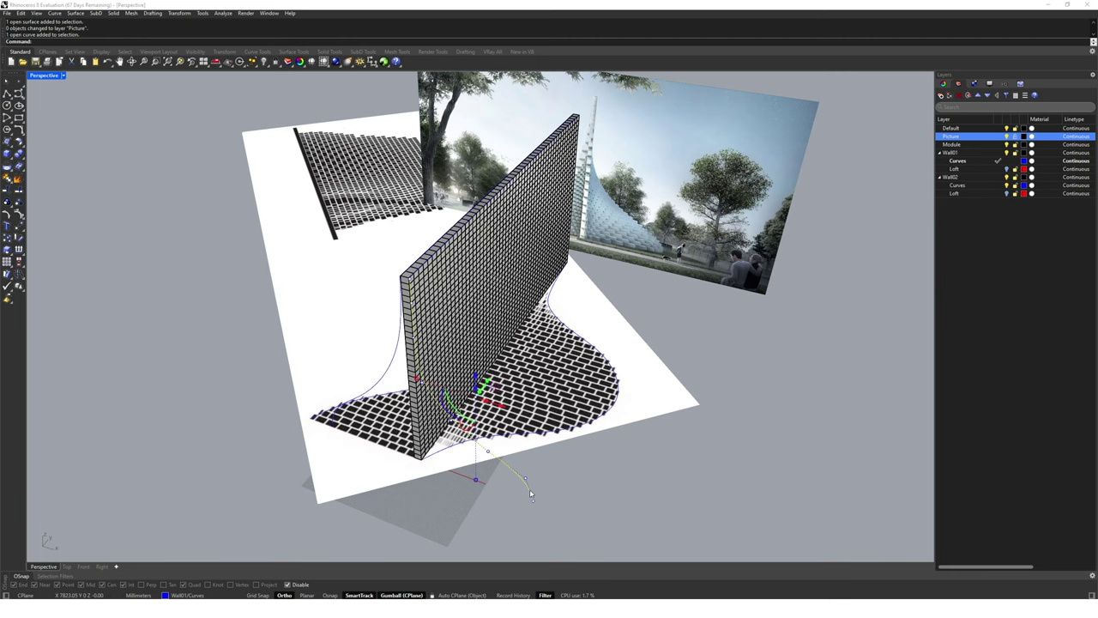
{"action": "scroll", "coordinate": [407, 263], "scroll_direction": "up", "scroll_amount": 5}
{"action": "scroll", "coordinate": [407, 263], "scroll_direction": "up", "scroll_amount": 3}
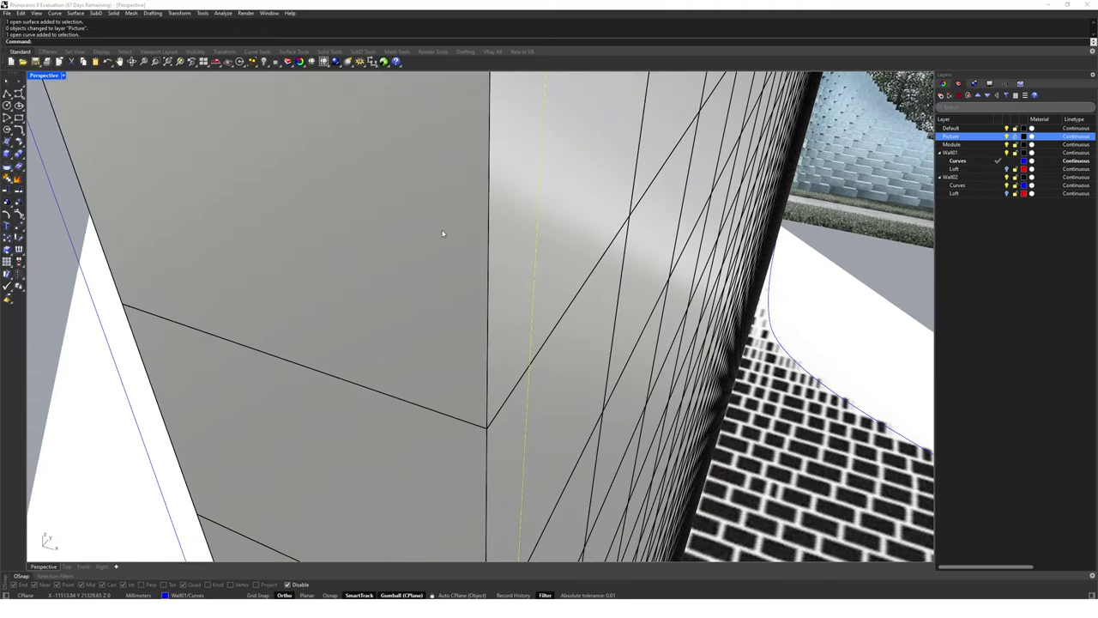
{"action": "scroll", "coordinate": [441, 235], "scroll_direction": "down", "scroll_amount": 3}
{"action": "scroll", "coordinate": [448, 243], "scroll_direction": "up", "scroll_amount": 2}
{"action": "left_click", "coordinate": [456, 283]}
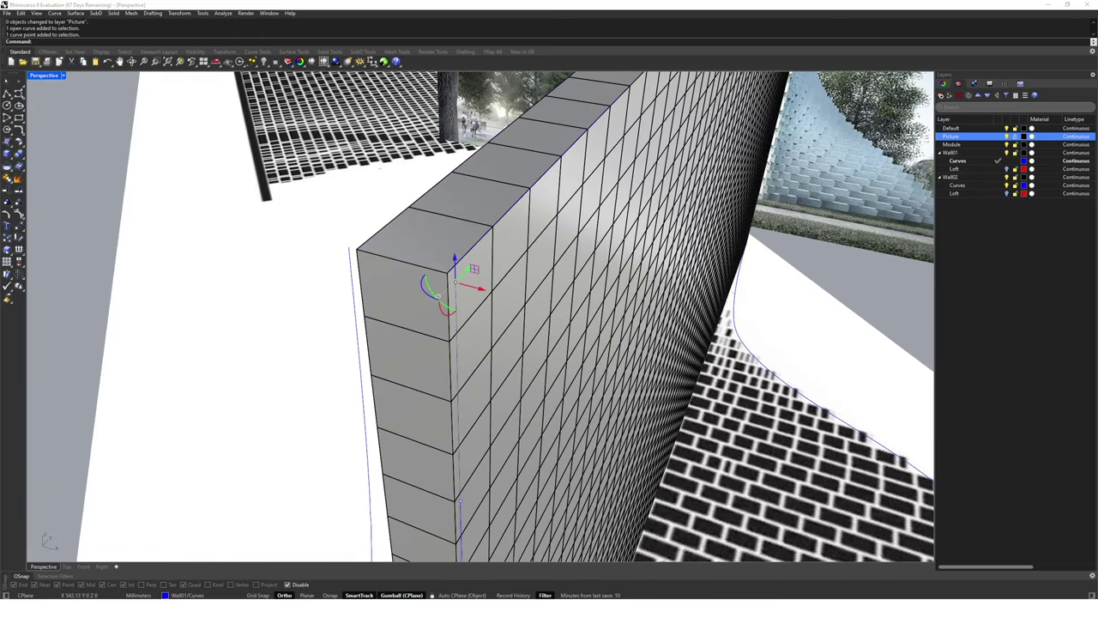
{"action": "key", "text": "Return"}
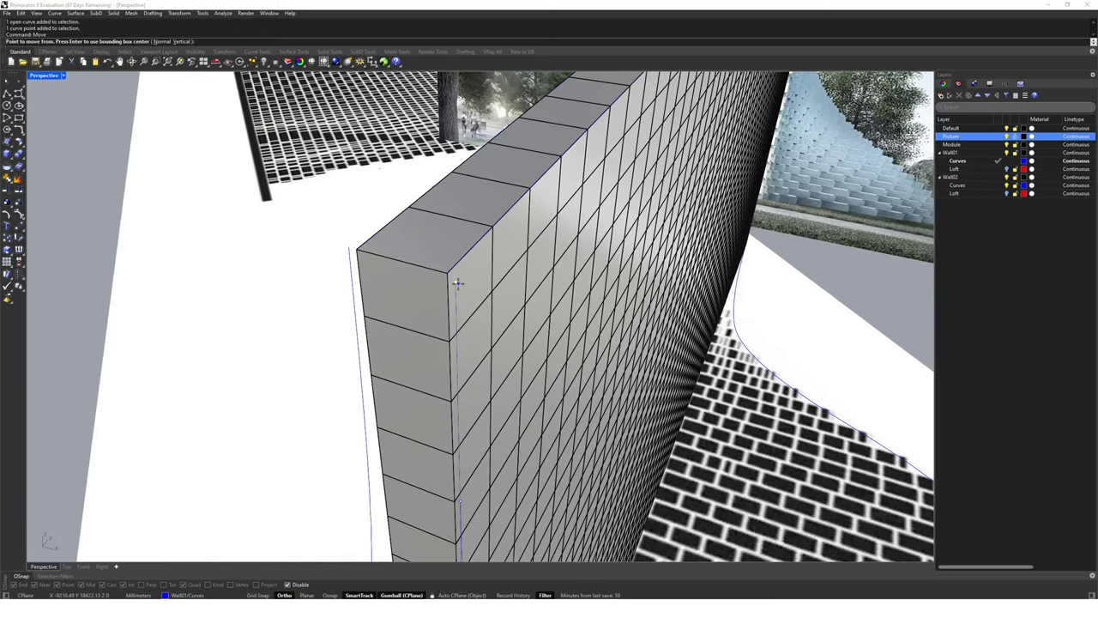
{"action": "left_click", "coordinate": [301, 587]}
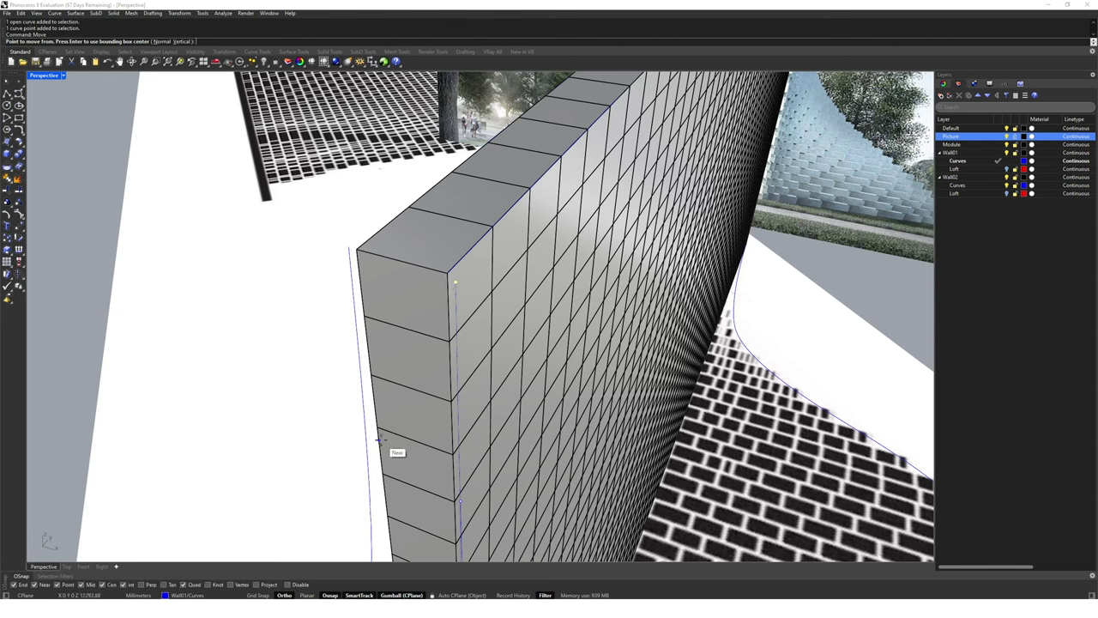
{"action": "left_click", "coordinate": [450, 274]}
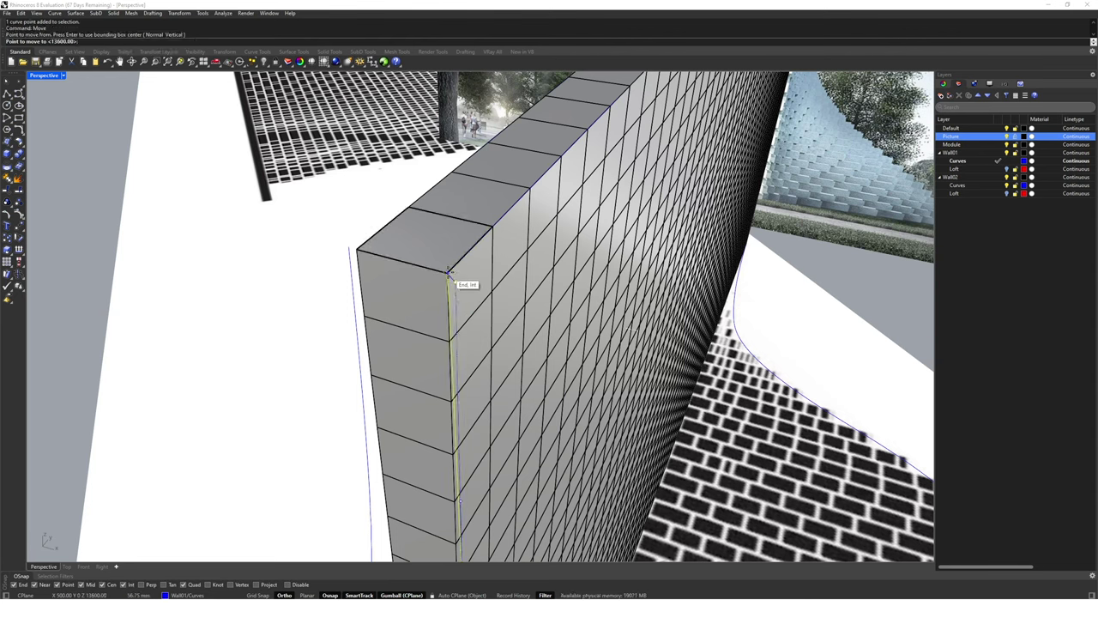
{"action": "left_click", "coordinate": [449, 273]}
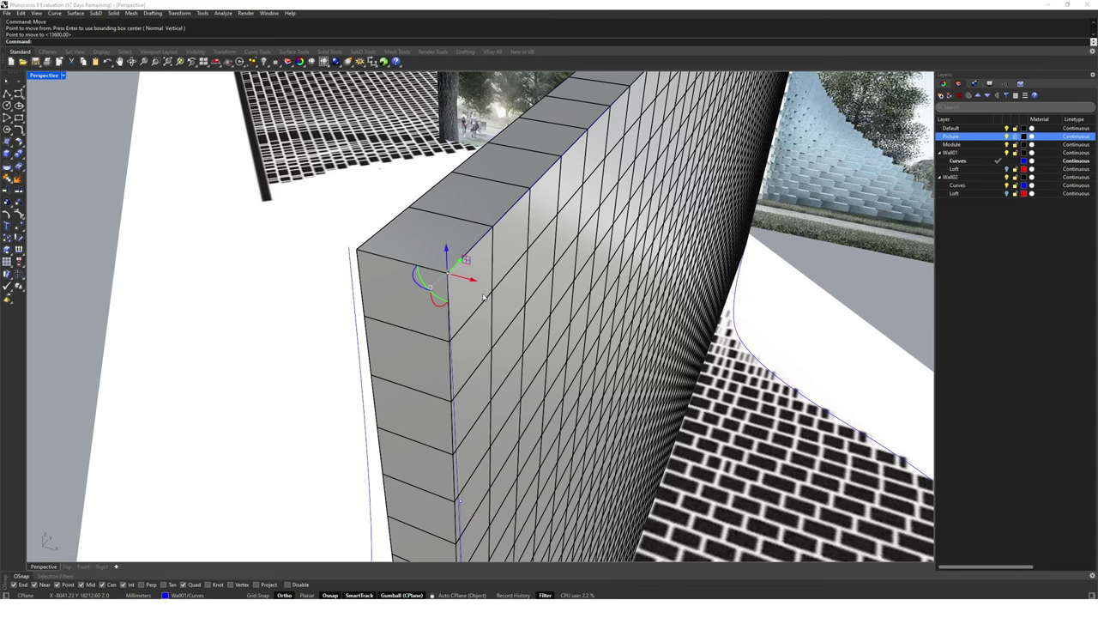
- Move the right profile curve's bottom end point onto the ground plane, in line with the wall's base corner
{"action": "scroll", "coordinate": [484, 297], "scroll_direction": "down", "scroll_amount": 5}
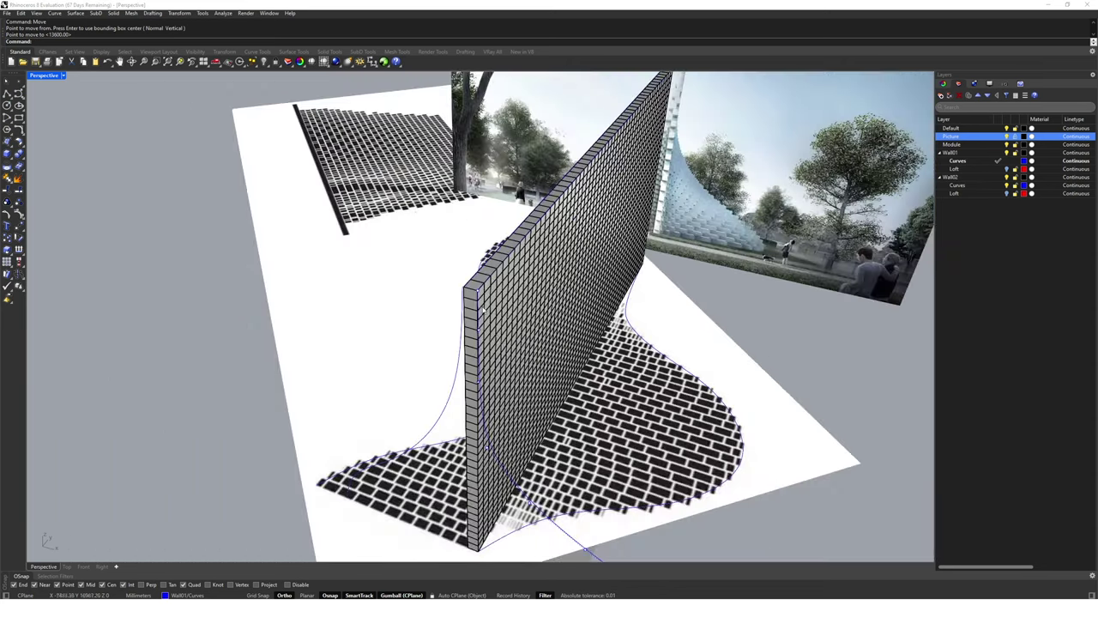
{"action": "right_click_drag", "start_coordinate": [497, 309], "coordinate": [649, 397]}
{"action": "left_click", "coordinate": [648, 394]}
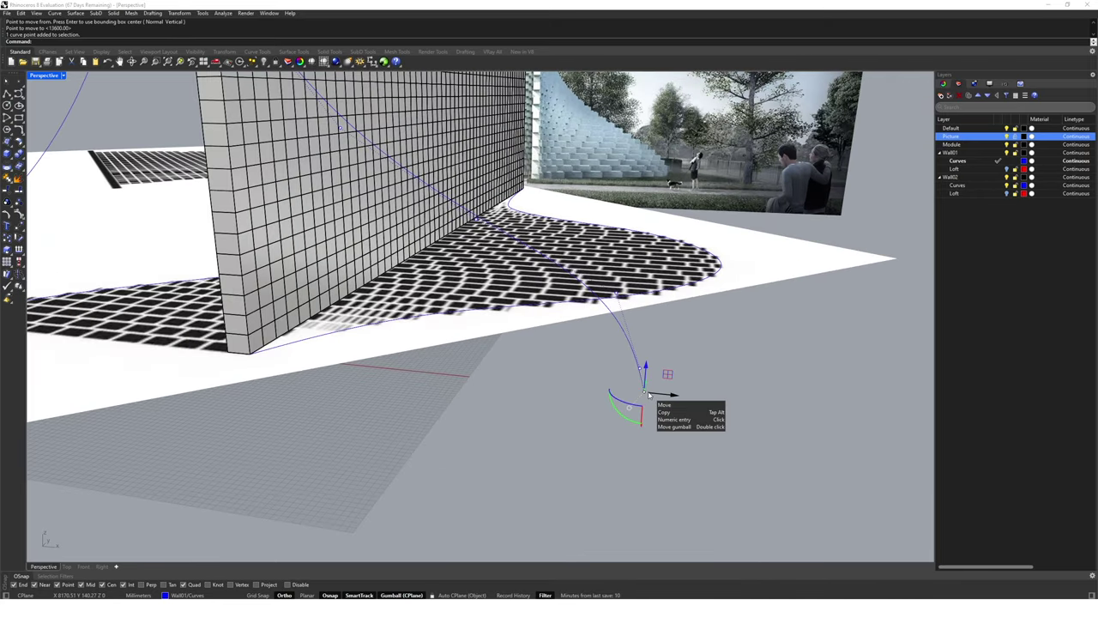
{"action": "type", "text": "ve"}
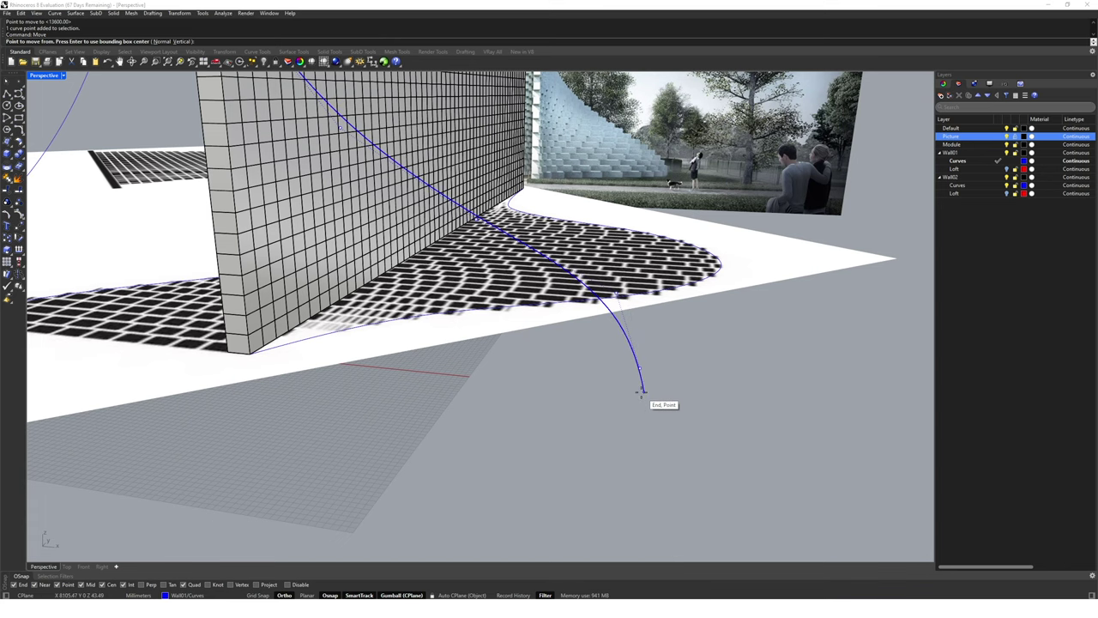
{"action": "key", "text": "Return"}
{"action": "left_click", "coordinate": [646, 392]}
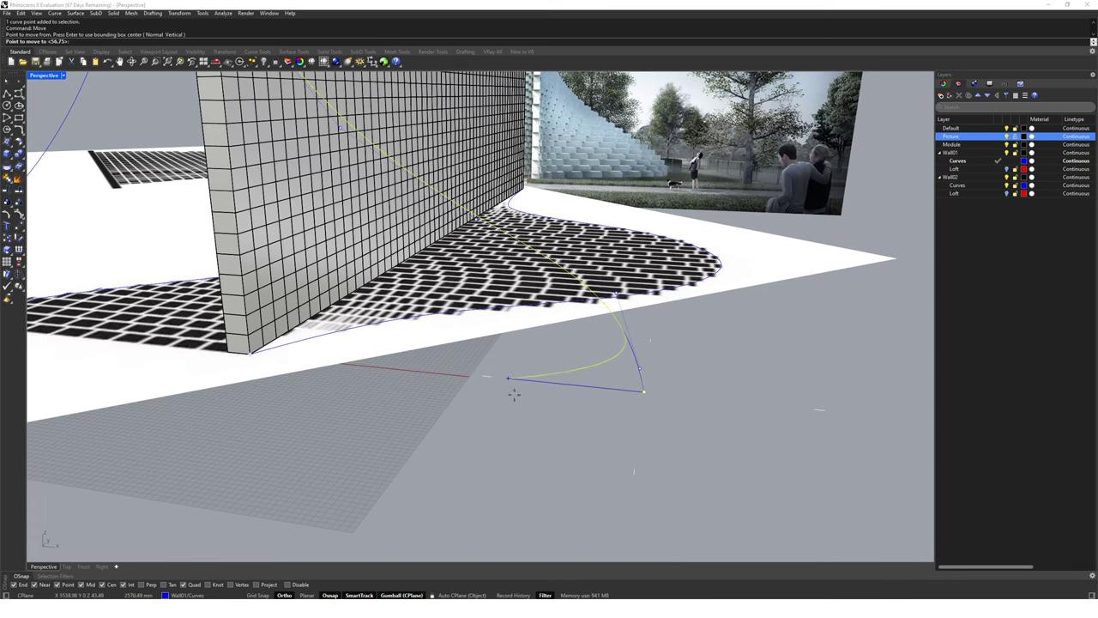
{"action": "scroll", "coordinate": [639, 390], "scroll_direction": "up", "scroll_amount": 4}
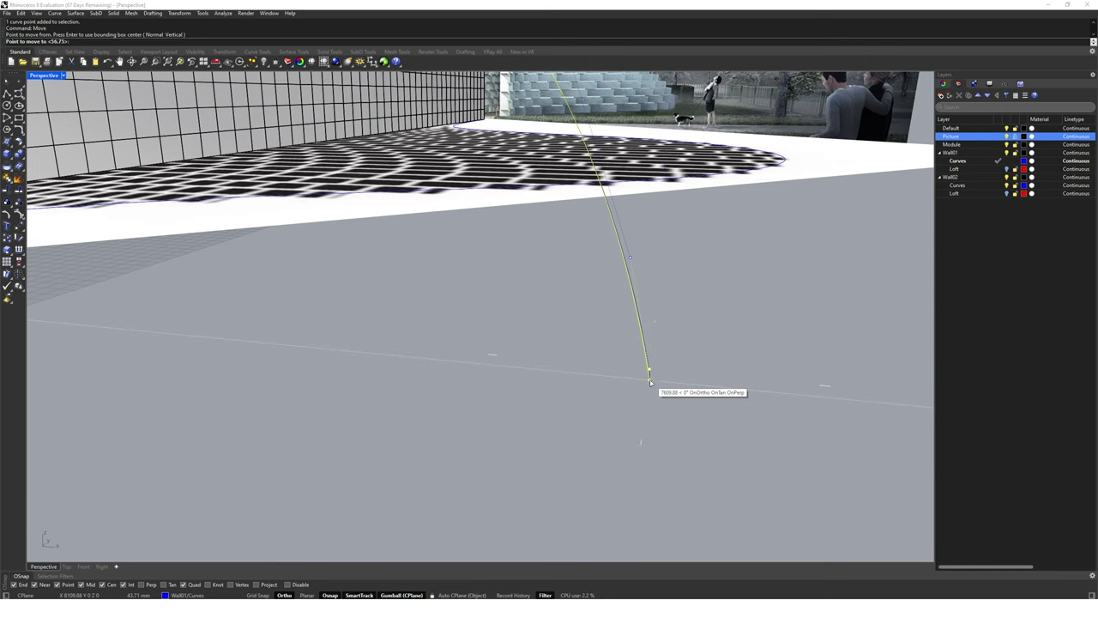
{"action": "left_click", "coordinate": [652, 379]}
{"action": "scroll", "coordinate": [652, 403], "scroll_direction": "down", "scroll_amount": 2}
{"action": "scroll", "coordinate": [652, 407], "scroll_direction": "down", "scroll_amount": 1}
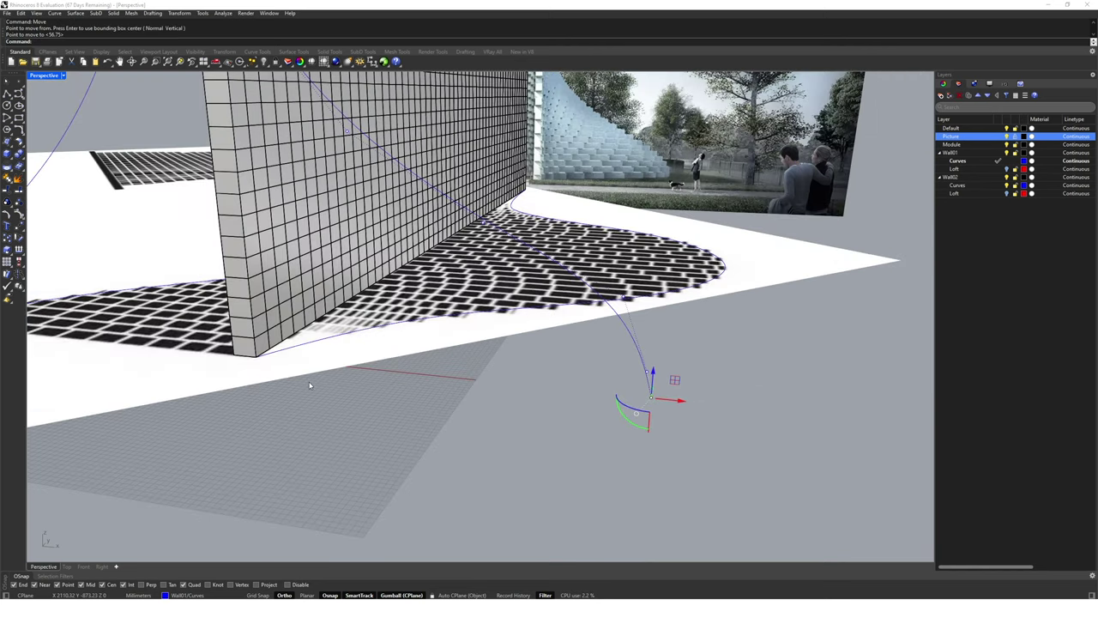
{"action": "key", "text": "Escape"}
{"action": "right_click_drag", "start_coordinate": [309, 381], "coordinate": [371, 413]}
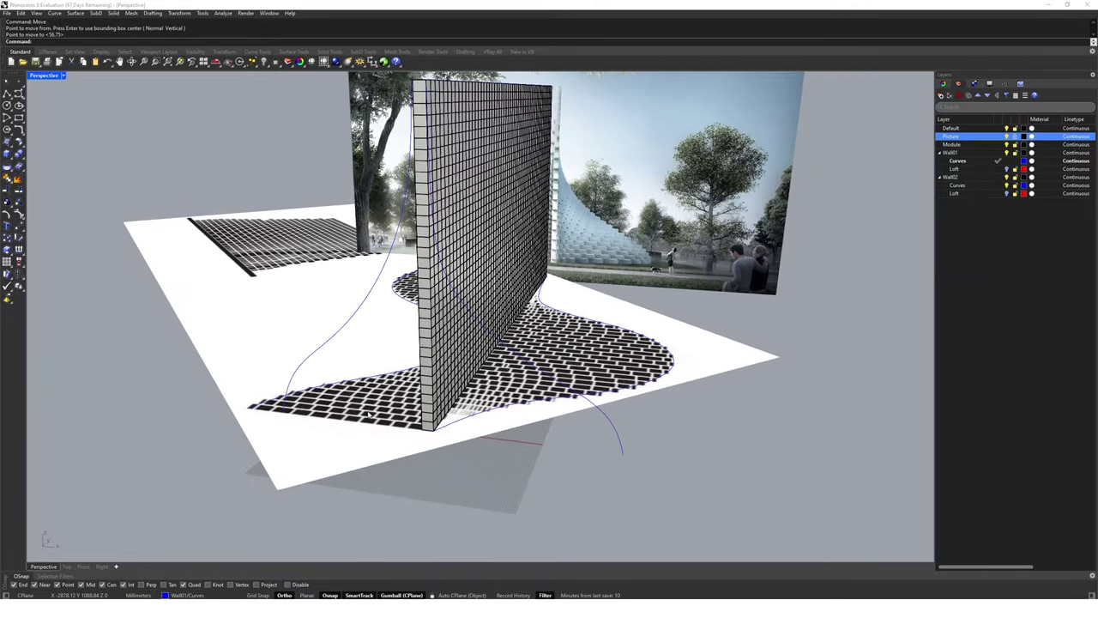
- Draw a straight guide line from the outermost point of the floor curve's right bulge, past the right profile curve's bottom end
{"action": "right_click_drag", "start_coordinate": [369, 416], "coordinate": [436, 424]}
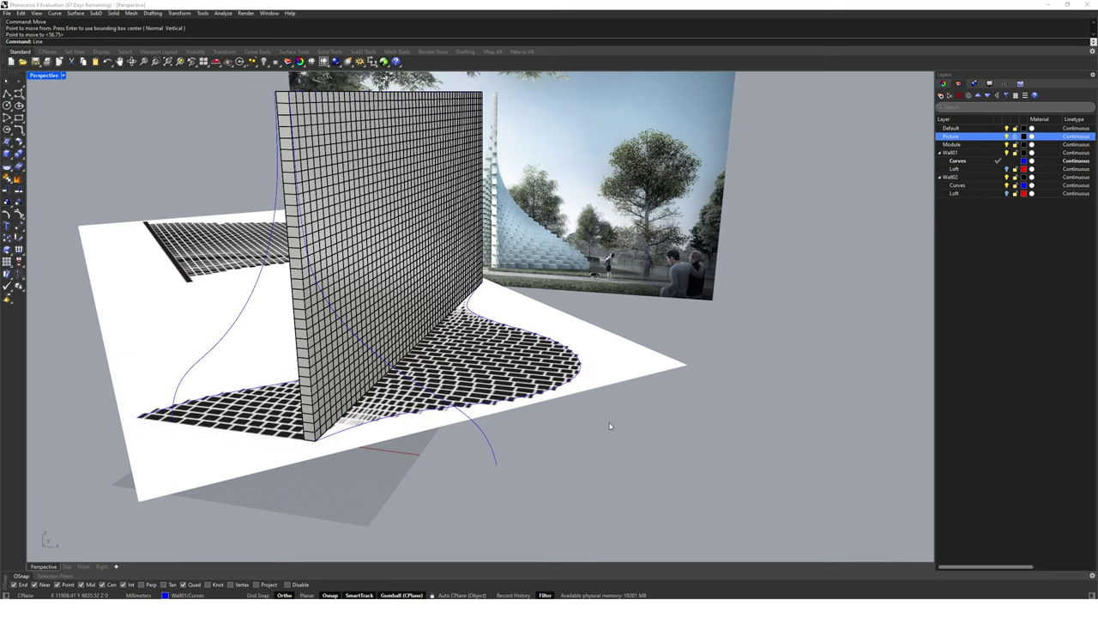
{"action": "key", "text": "Return"}
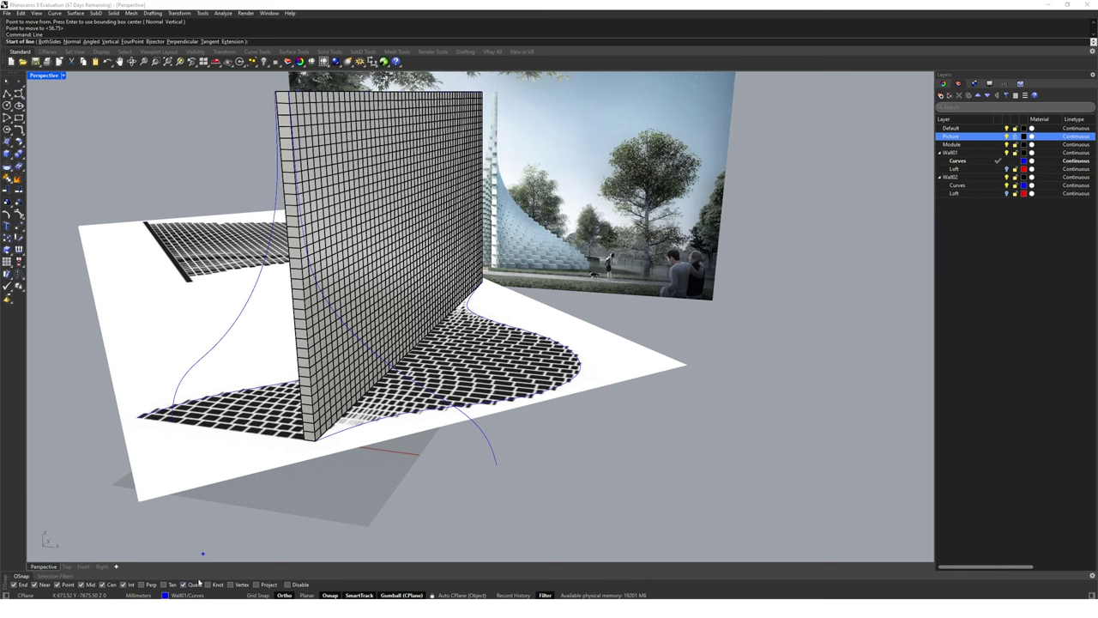
{"action": "left_click", "coordinate": [583, 371]}
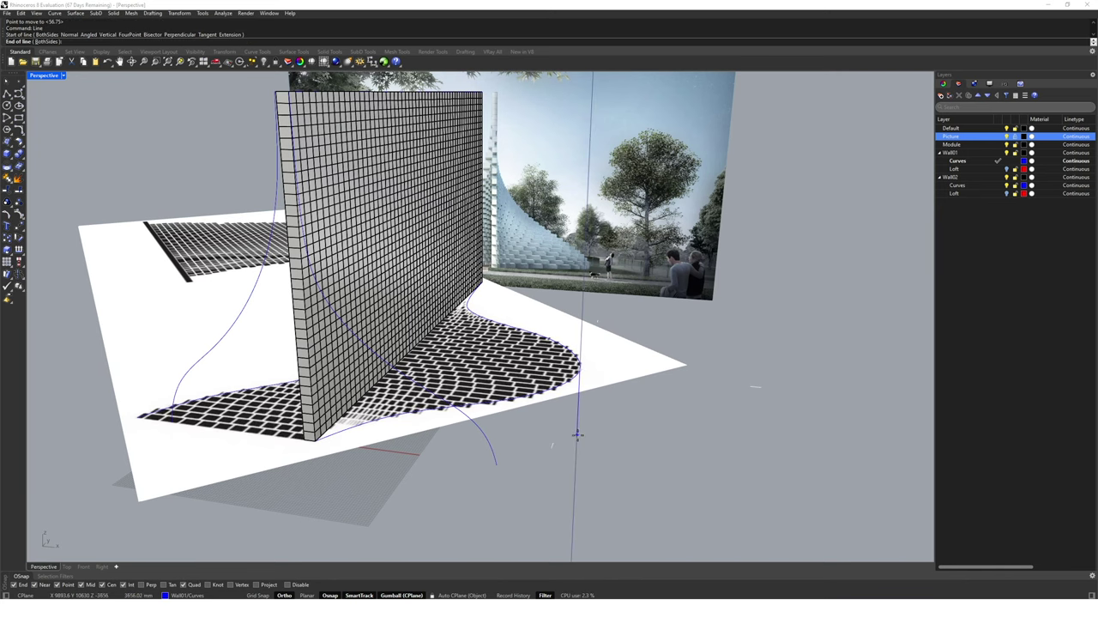
{"action": "right_click_drag", "start_coordinate": [559, 454], "coordinate": [603, 471]}
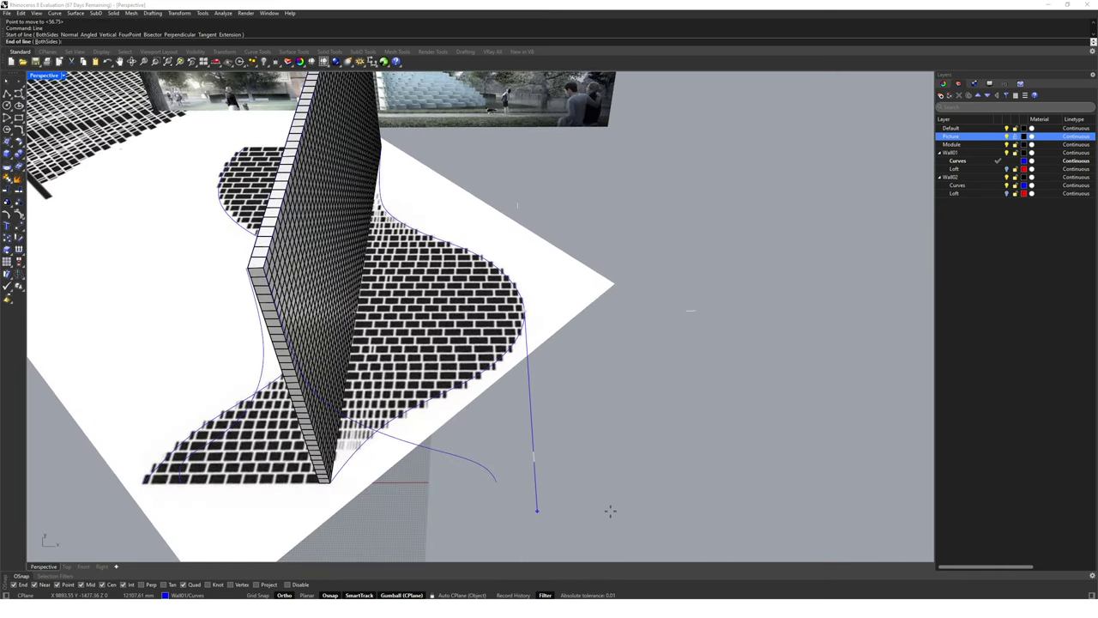
- Scale the right profile curve in one direction from the wall's front base corner until its bottom end reaches the guide line
{"action": "left_click", "coordinate": [495, 478]}
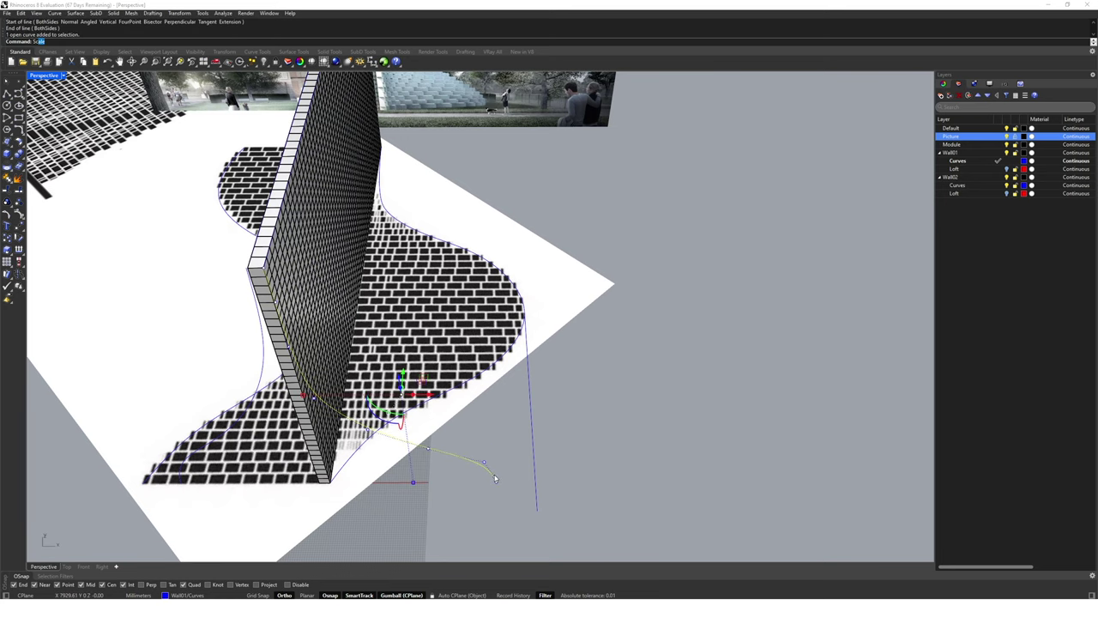
{"action": "type", "text": "Scale1D"}
{"action": "key", "text": "Return"}
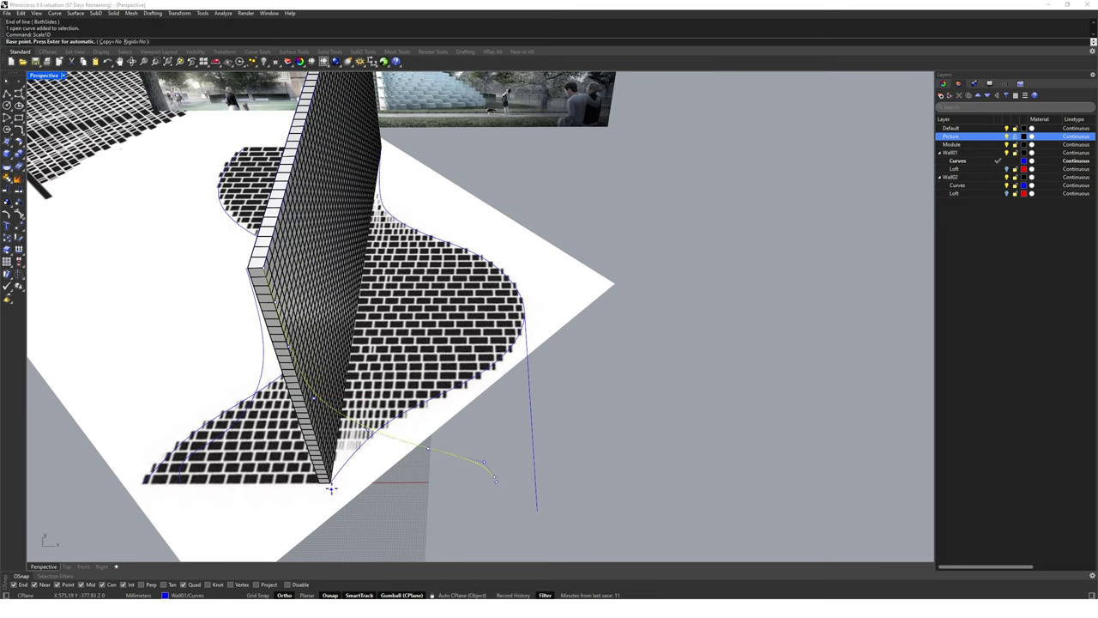
{"action": "left_click", "coordinate": [331, 486]}
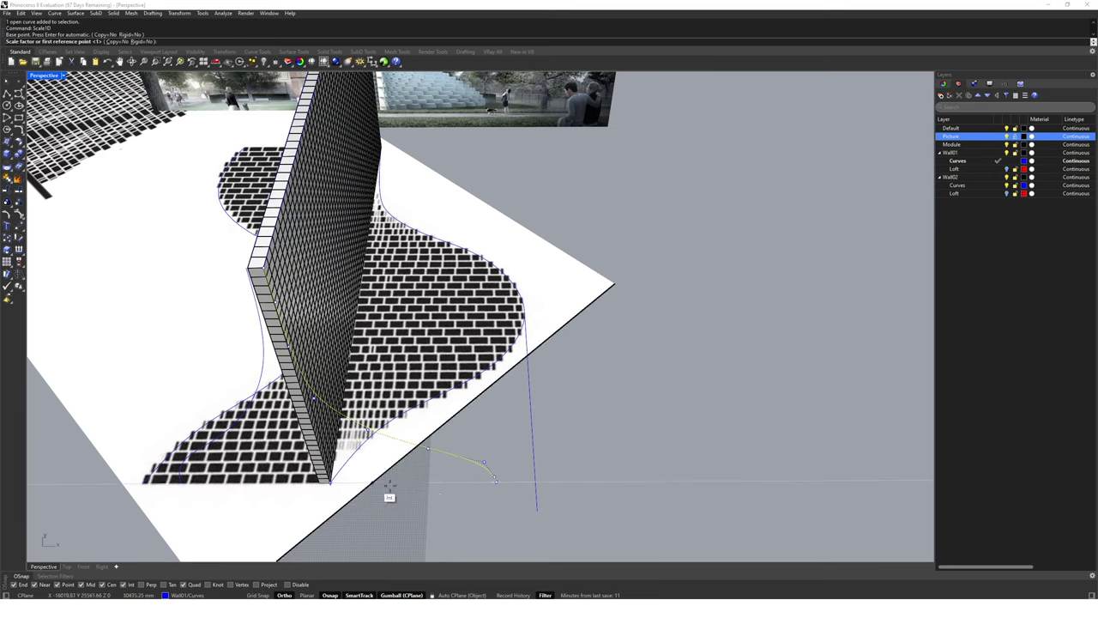
{"action": "left_click", "coordinate": [495, 483]}
{"action": "left_click", "coordinate": [532, 484]}
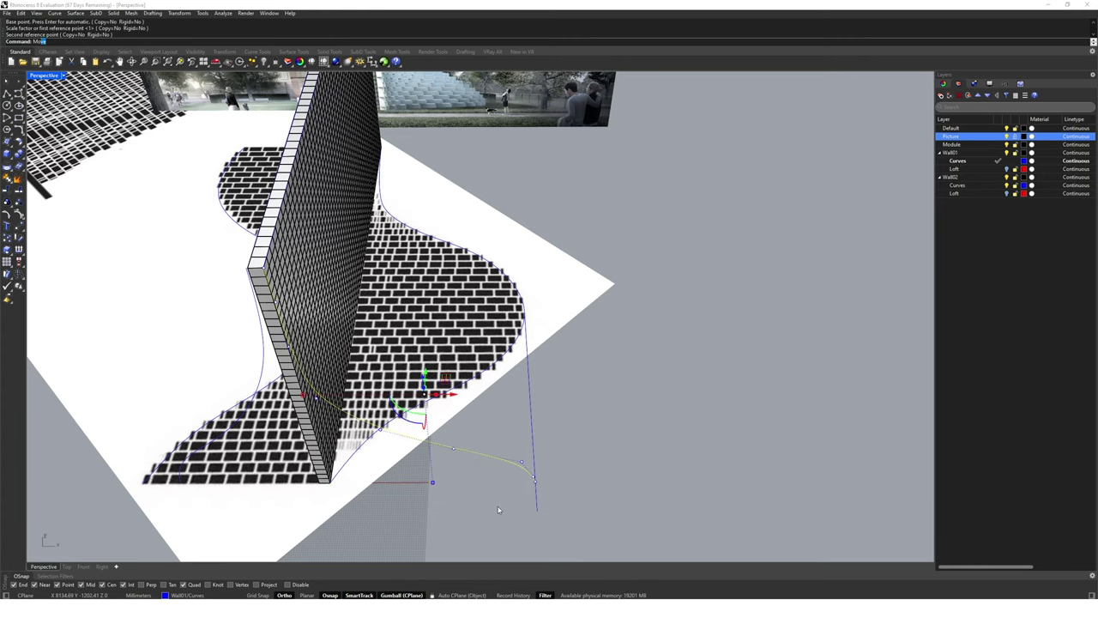
- Move the right profile curve along the guide line onto the floor curve's outermost point and delete the guide line
{"action": "key", "text": "Return"}
{"action": "left_click", "coordinate": [537, 486]}
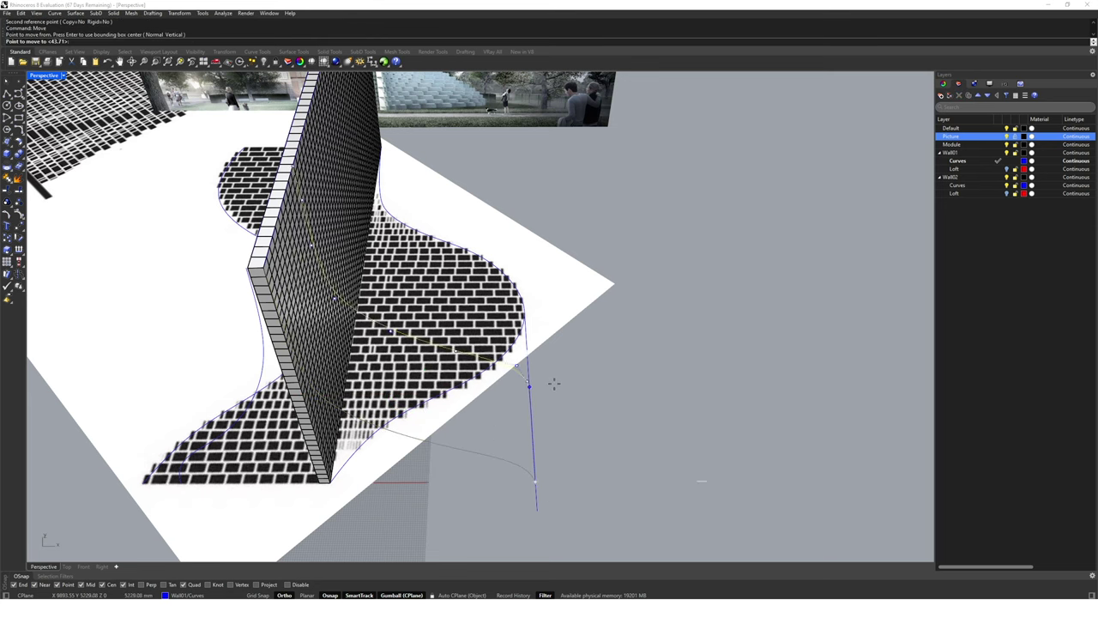
{"action": "left_click", "coordinate": [526, 316]}
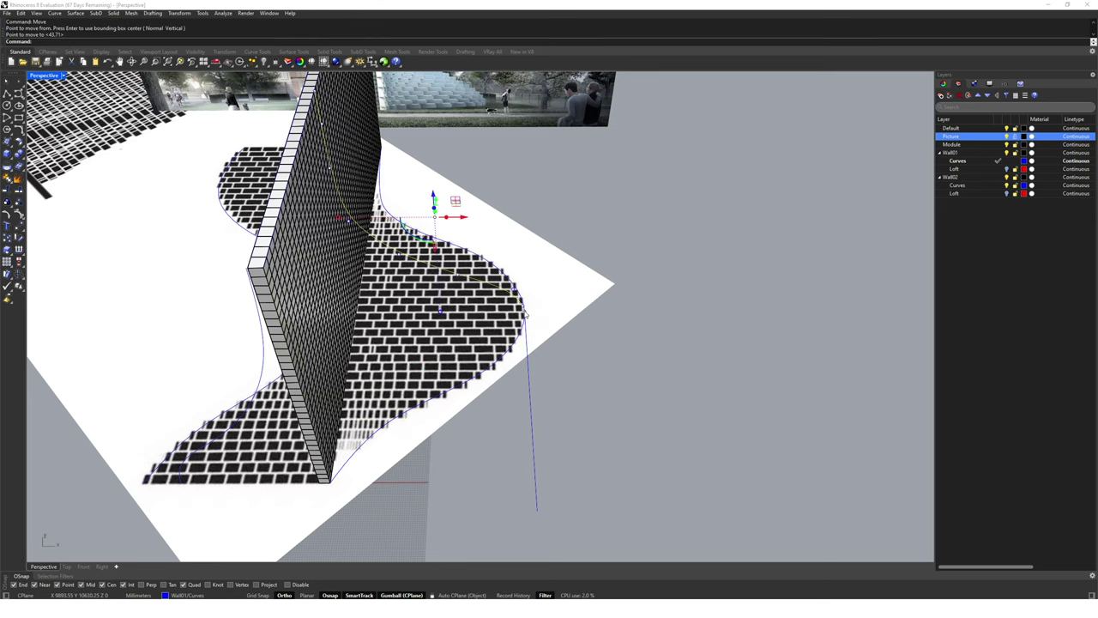
{"action": "left_click", "coordinate": [534, 417]}
{"action": "key", "text": "Delete"}
- Move the left profile curve's top control point onto the module wall's upper front left corner
{"action": "mouse_move", "coordinate": [536, 421]}
{"action": "right_mouse_down"}
{"action": "mouse_move", "coordinate": [548, 382]}
{"action": "mouse_move", "coordinate": [499, 331]}
{"action": "mouse_move", "coordinate": [538, 421]}
{"action": "right_mouse_up"}
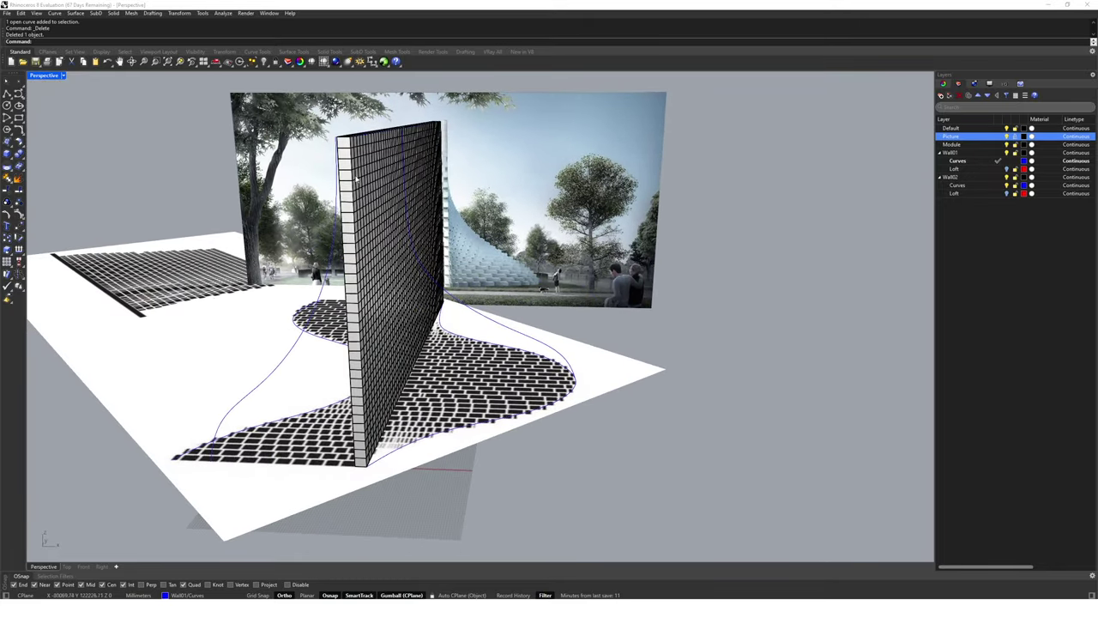
{"action": "left_click", "coordinate": [339, 154]}
{"action": "left_click", "coordinate": [365, 175]}
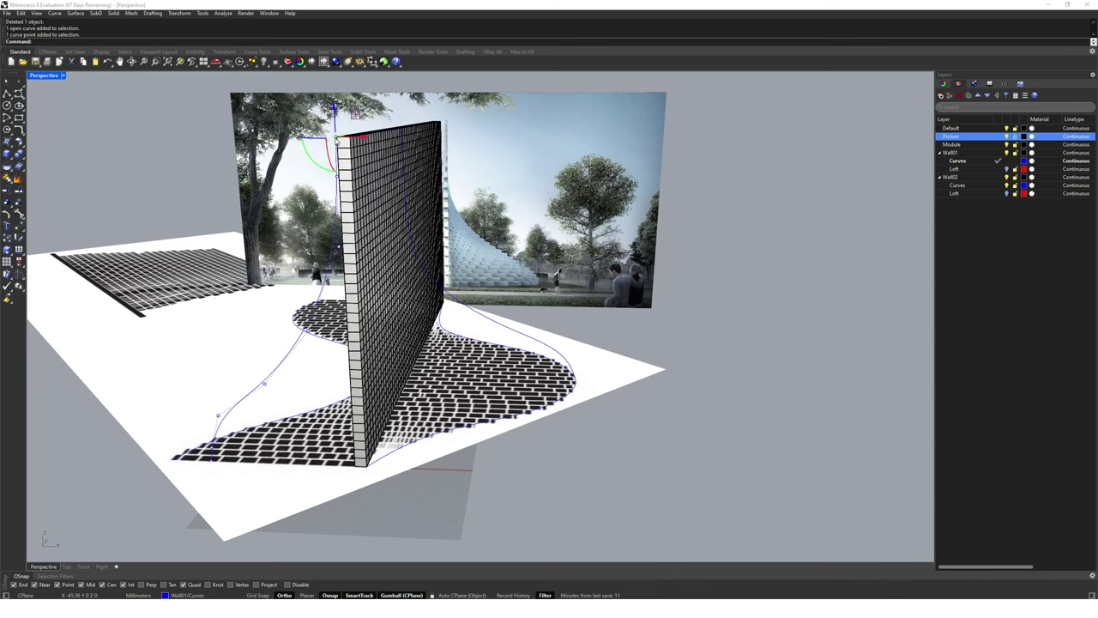
{"action": "type", "text": "zs"}
{"action": "key", "text": "Return"}
{"action": "scroll", "coordinate": [433, 357], "scroll_direction": "down", "scroll_amount": 5}
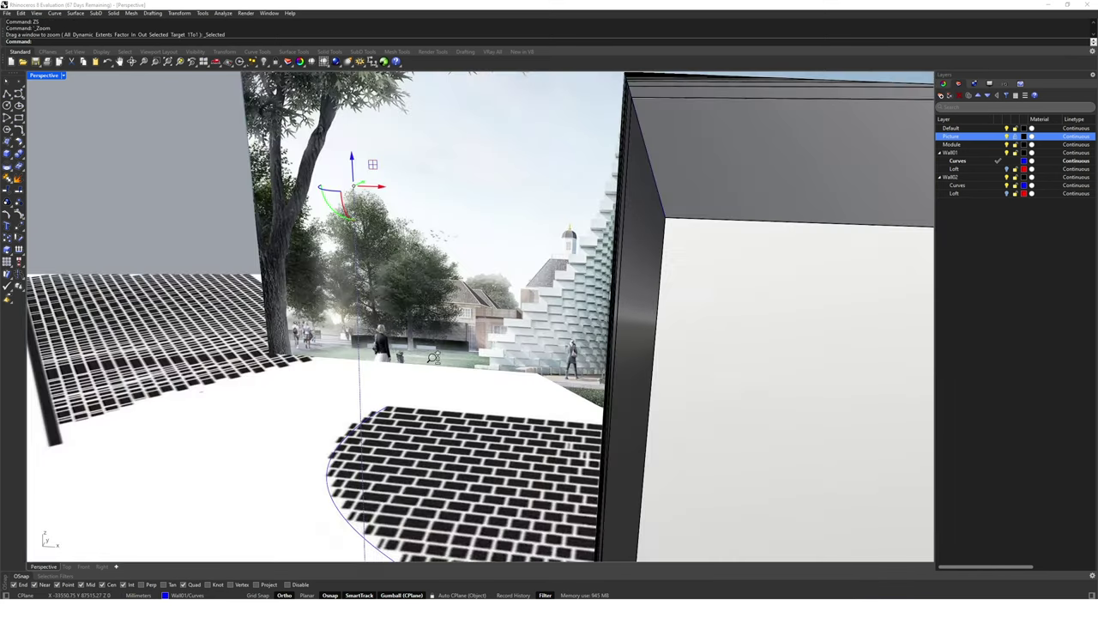
{"action": "scroll", "coordinate": [433, 357], "scroll_direction": "down", "scroll_amount": 3}
{"action": "right_click_drag", "start_coordinate": [424, 244], "coordinate": [438, 294]}
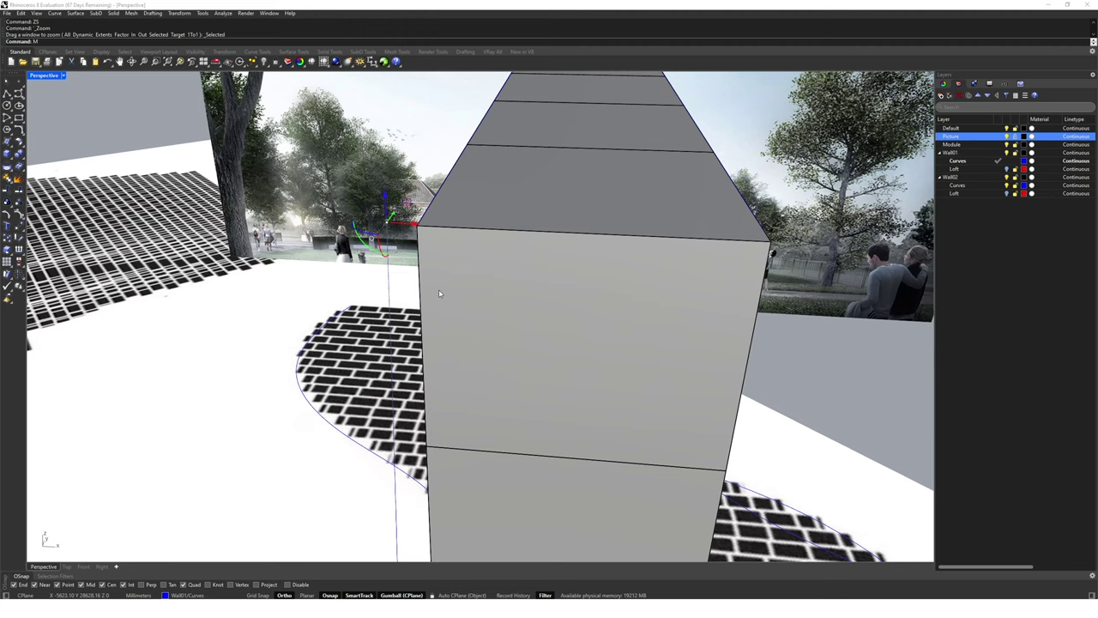
{"action": "type", "text": "m"}
{"action": "key", "text": "Return"}
{"action": "left_click", "coordinate": [387, 222]}
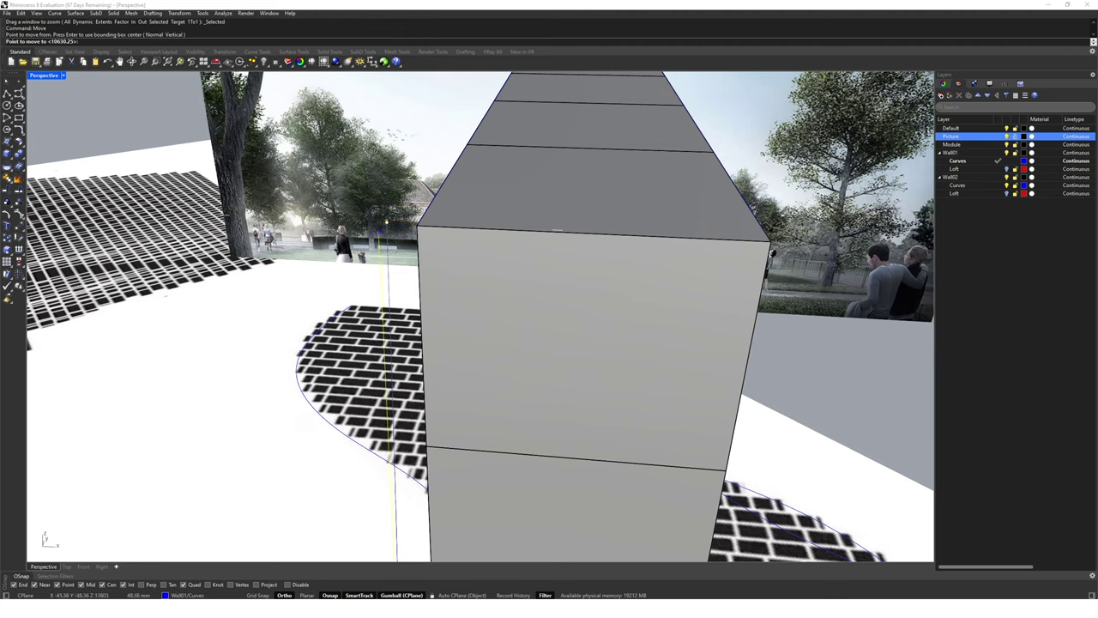
{"action": "left_click", "coordinate": [420, 230]}
- Move the left profile curve's bottom end point onto the ground plane, in line with the wall's front base edge
{"action": "scroll", "coordinate": [420, 230], "scroll_direction": "down", "scroll_amount": 5}
{"action": "right_click_drag", "start_coordinate": [421, 230], "coordinate": [364, 334]}
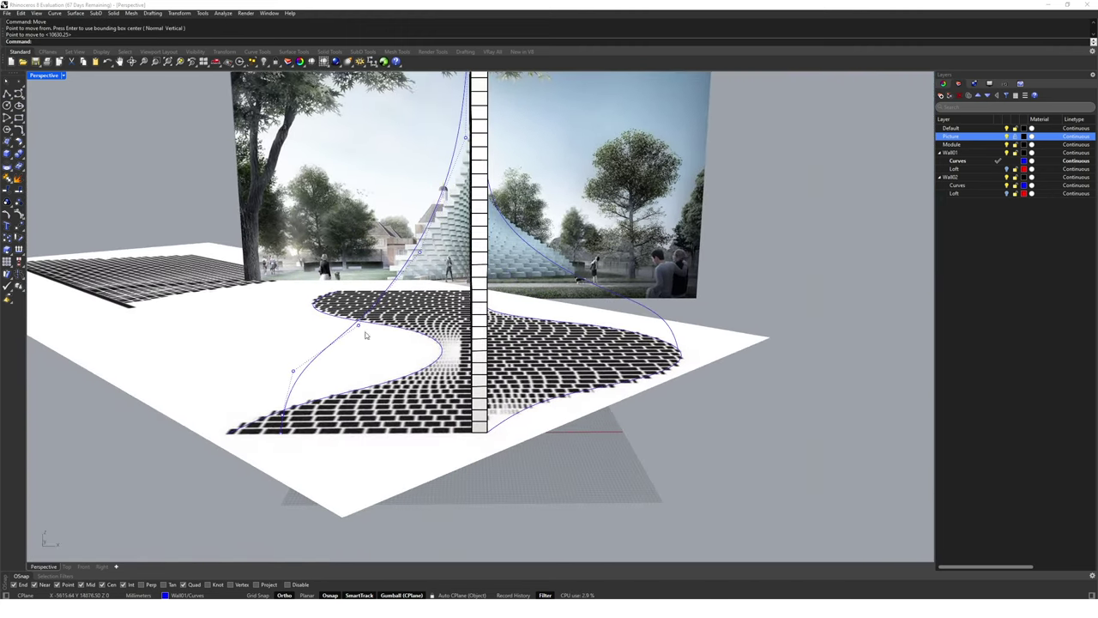
{"action": "left_click", "coordinate": [285, 440]}
{"action": "key", "text": "Return"}
{"action": "left_click", "coordinate": [285, 440]}
{"action": "scroll", "coordinate": [343, 411], "scroll_direction": "up", "scroll_amount": 5}
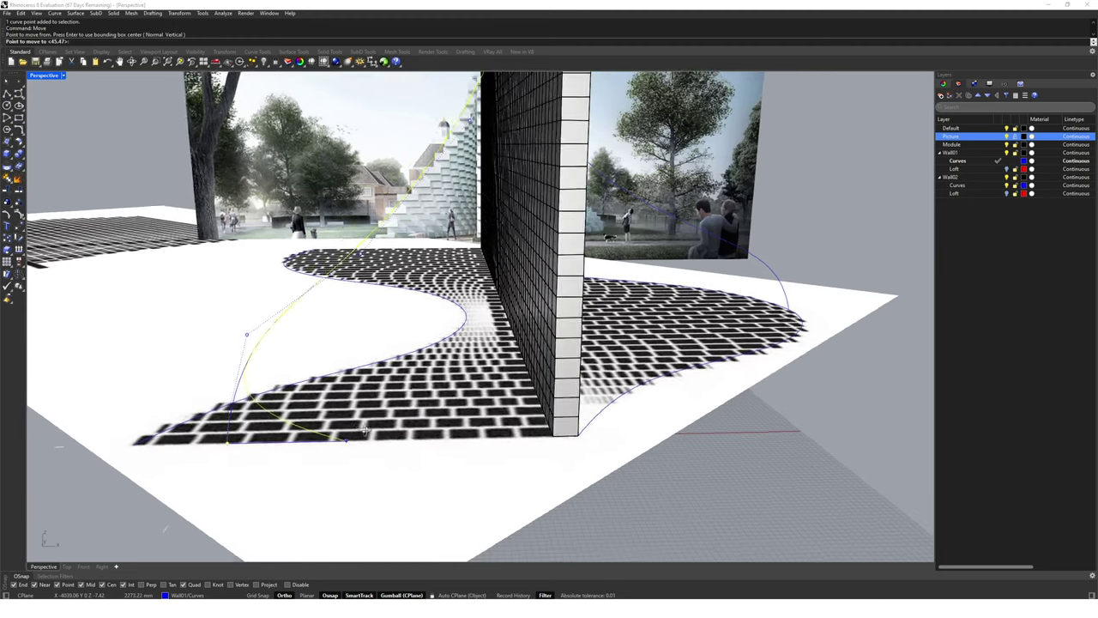
{"action": "scroll", "coordinate": [302, 431], "scroll_direction": "up", "scroll_amount": 3}
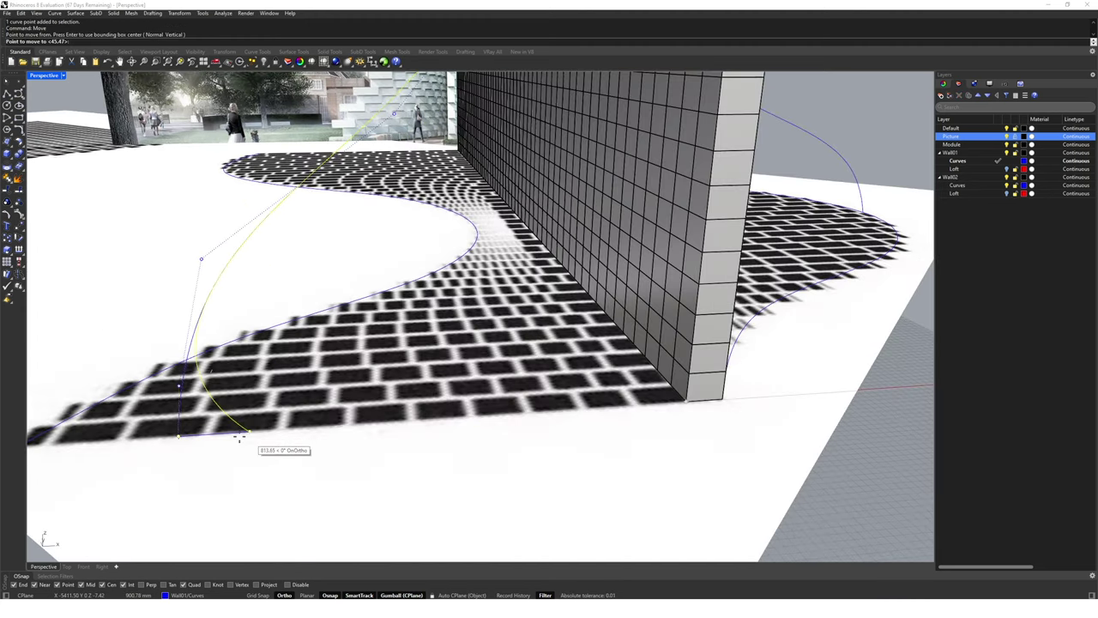
{"action": "scroll", "coordinate": [182, 446], "scroll_direction": "up", "scroll_amount": 2}
{"action": "scroll", "coordinate": [180, 446], "scroll_direction": "up", "scroll_amount": 1}
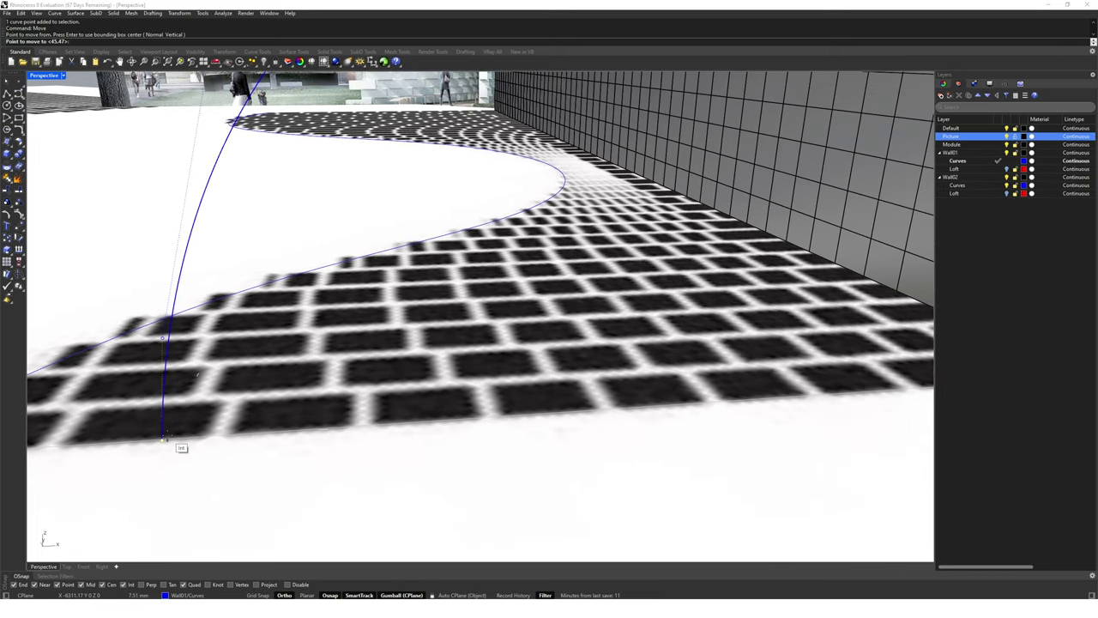
{"action": "left_click", "coordinate": [176, 437]}
- Scale the left profile curve in one direction from the wall's front base corner out to the floor pattern's front left tip
{"action": "scroll", "coordinate": [188, 436], "scroll_direction": "down", "scroll_amount": 5}
{"action": "scroll", "coordinate": [217, 391], "scroll_direction": "up", "scroll_amount": 3}
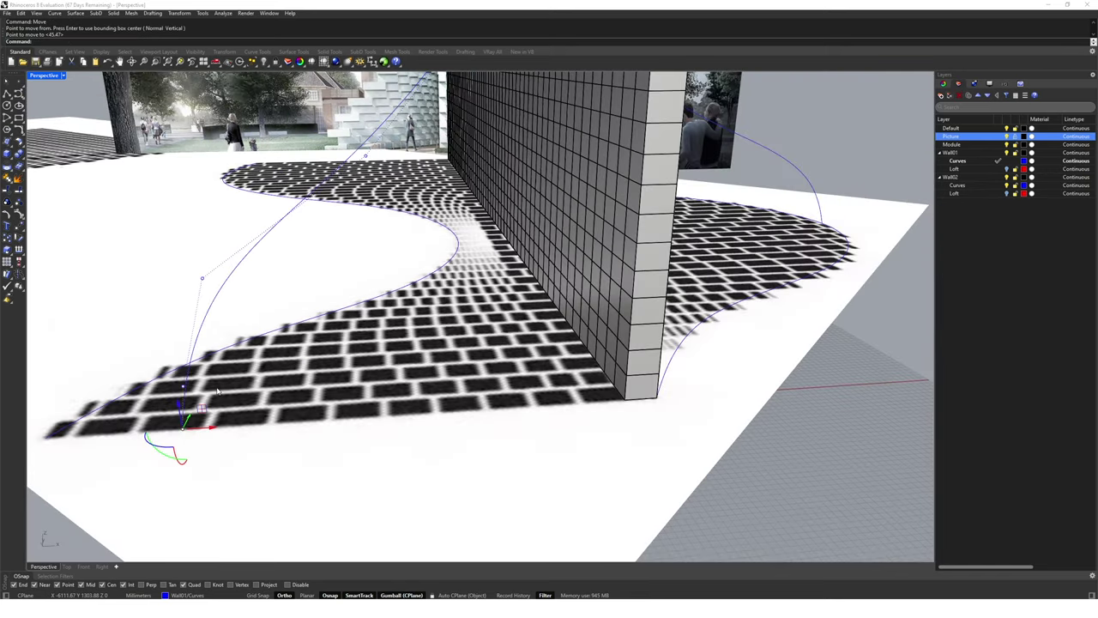
{"action": "right_click_drag", "start_coordinate": [218, 391], "coordinate": [350, 387]}
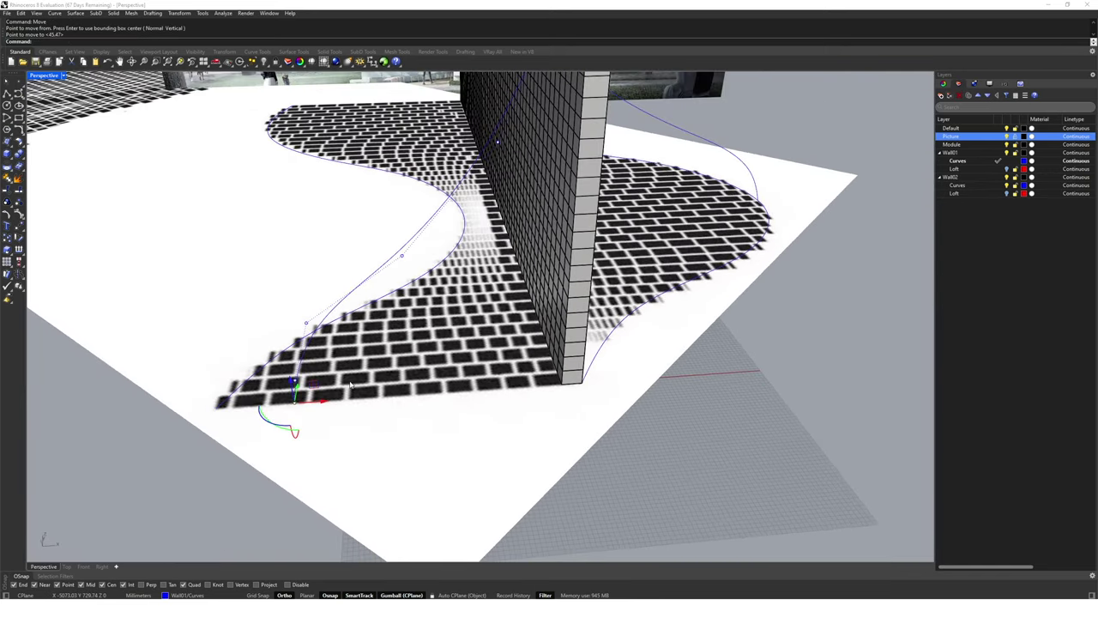
{"action": "key", "text": "Escape"}
{"action": "left_click", "coordinate": [334, 312]}
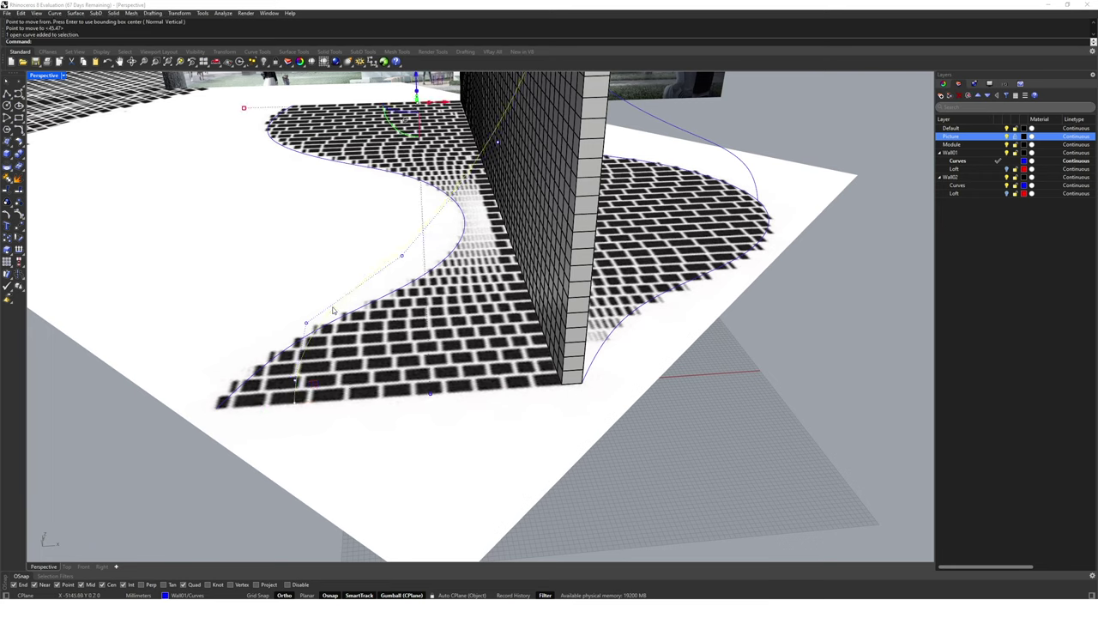
{"action": "type", "text": "cale"}
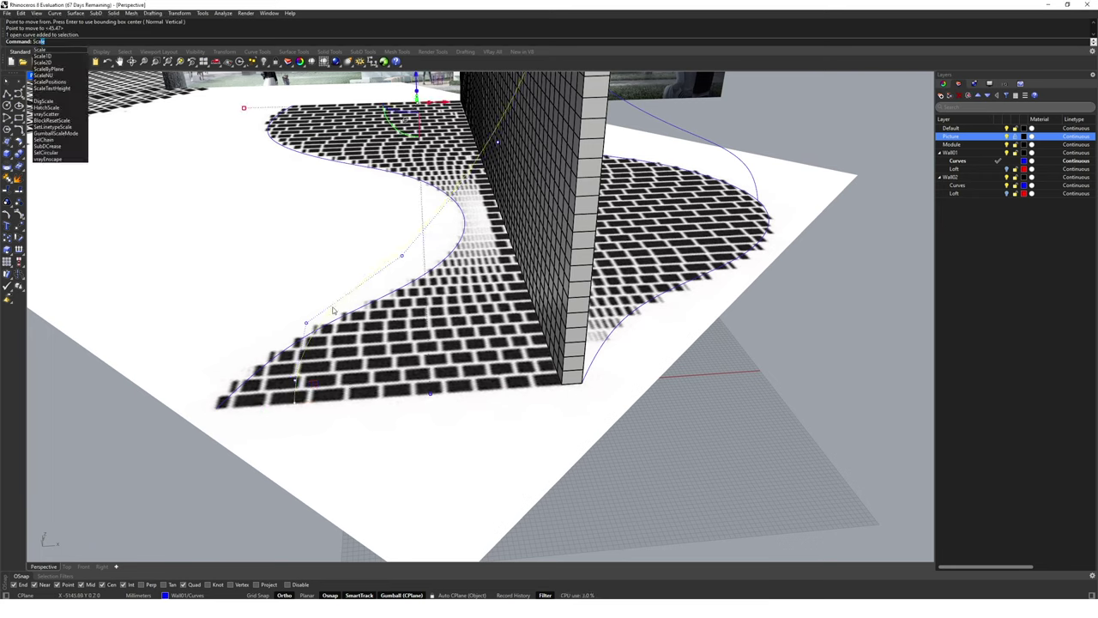
{"action": "key", "text": "Down"}
{"action": "key", "text": "Return"}
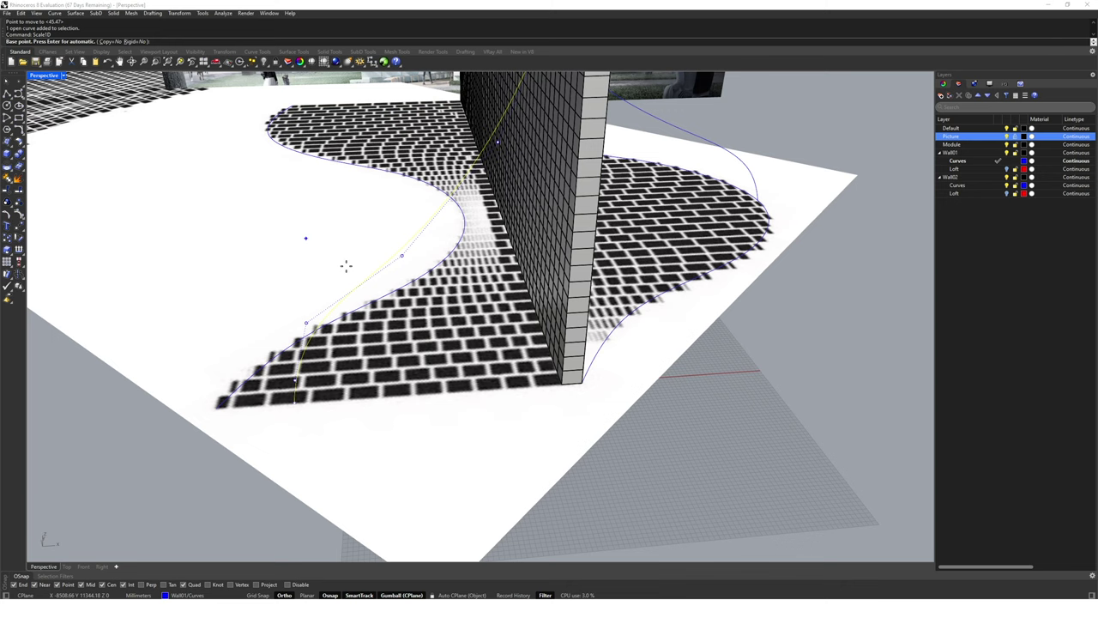
{"action": "left_click", "coordinate": [567, 383]}
{"action": "left_click", "coordinate": [230, 406]}
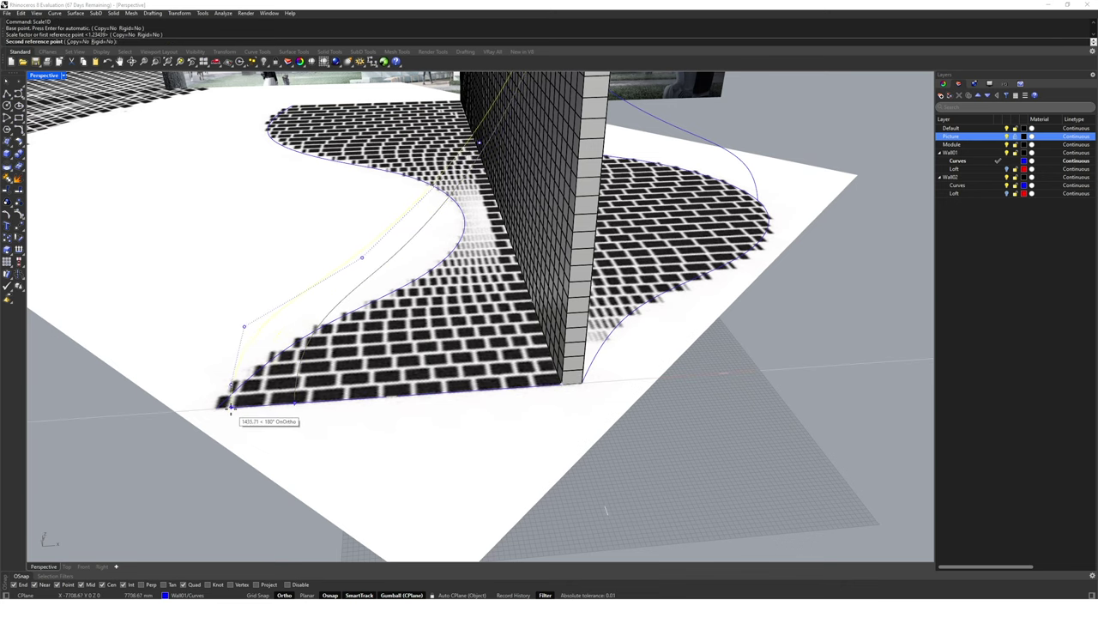
{"action": "left_click", "coordinate": [219, 412]}
{"action": "right_click_drag", "start_coordinate": [219, 413], "coordinate": [350, 403]}
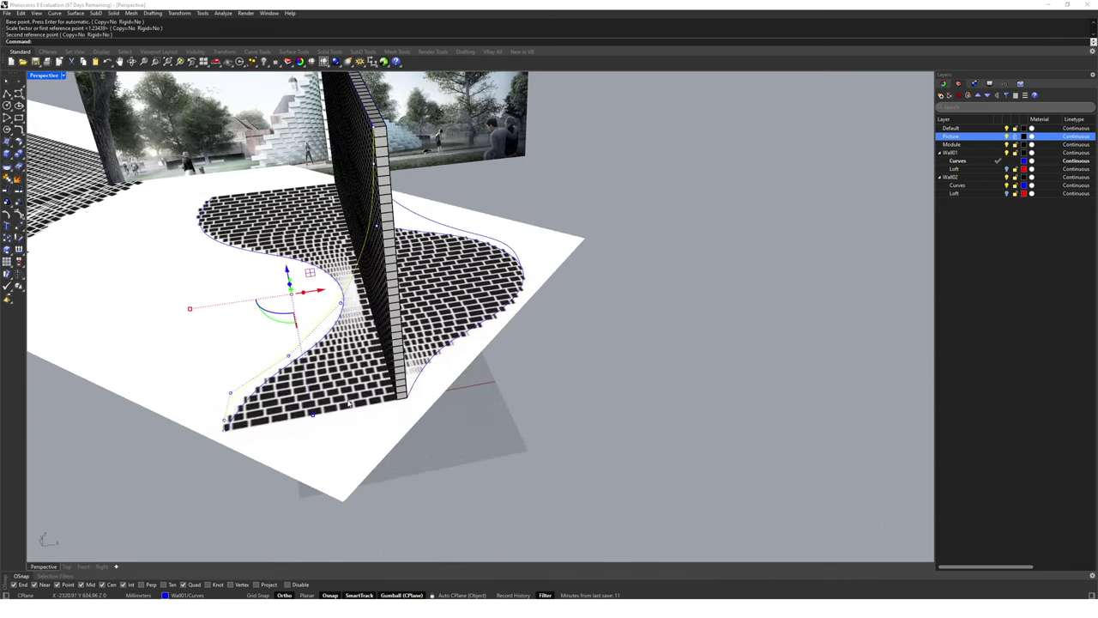
{"action": "key", "text": "Escape"}
- Copy the left profile curve from the wall's upper front corner to the matching upper corner at the wall's far end
{"action": "right_click_drag", "start_coordinate": [415, 405], "coordinate": [449, 427], "text": "shift"}
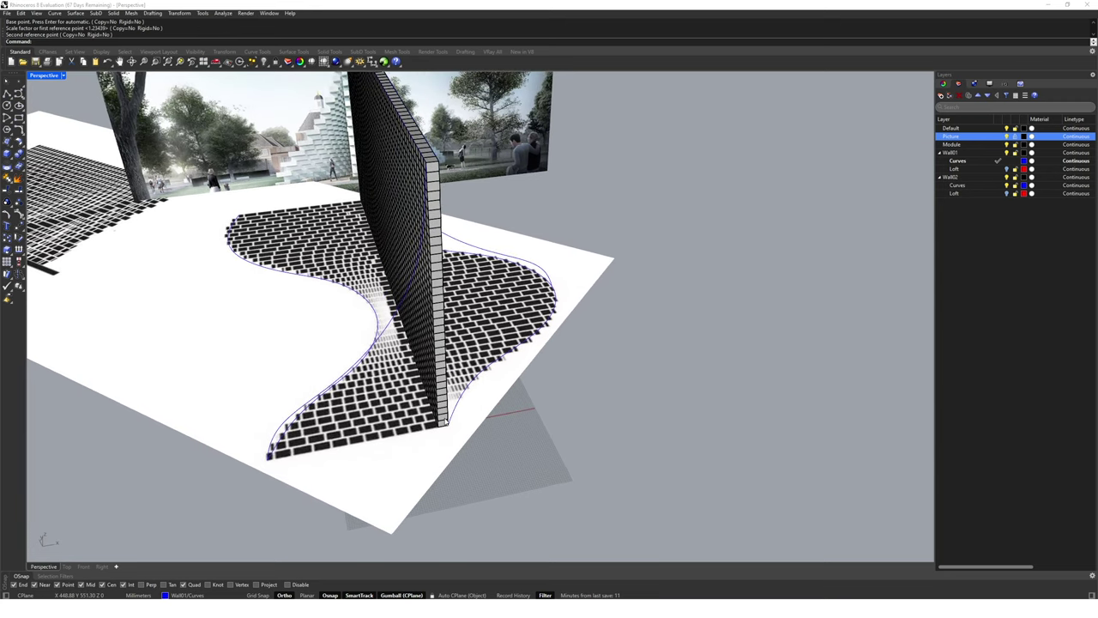
{"action": "right_click_drag", "start_coordinate": [309, 403], "coordinate": [290, 399]}
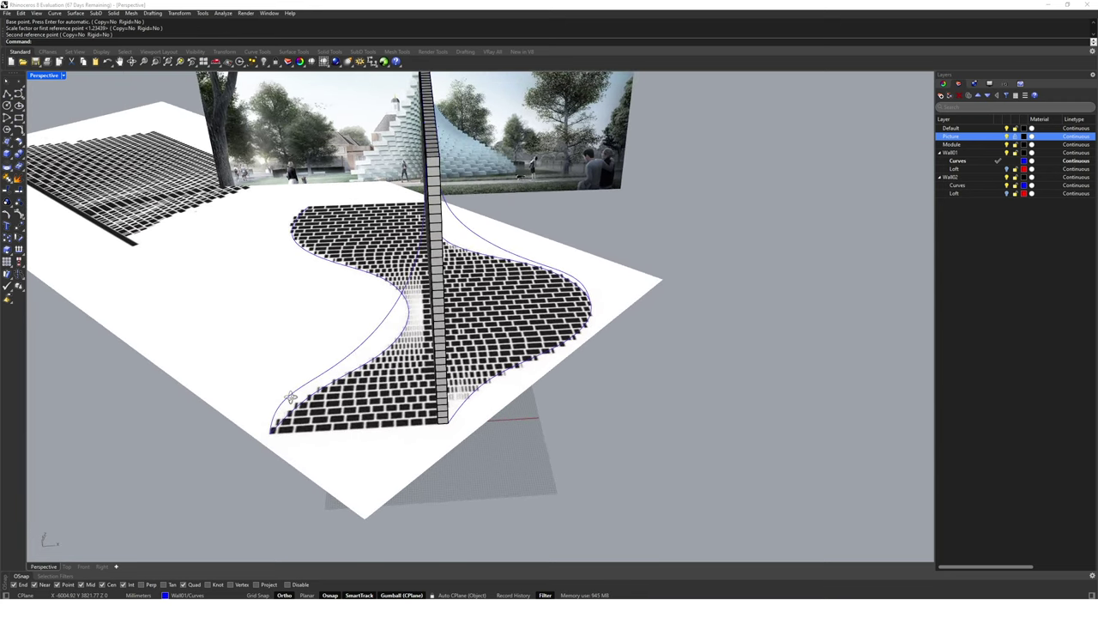
{"action": "left_click", "coordinate": [292, 402]}
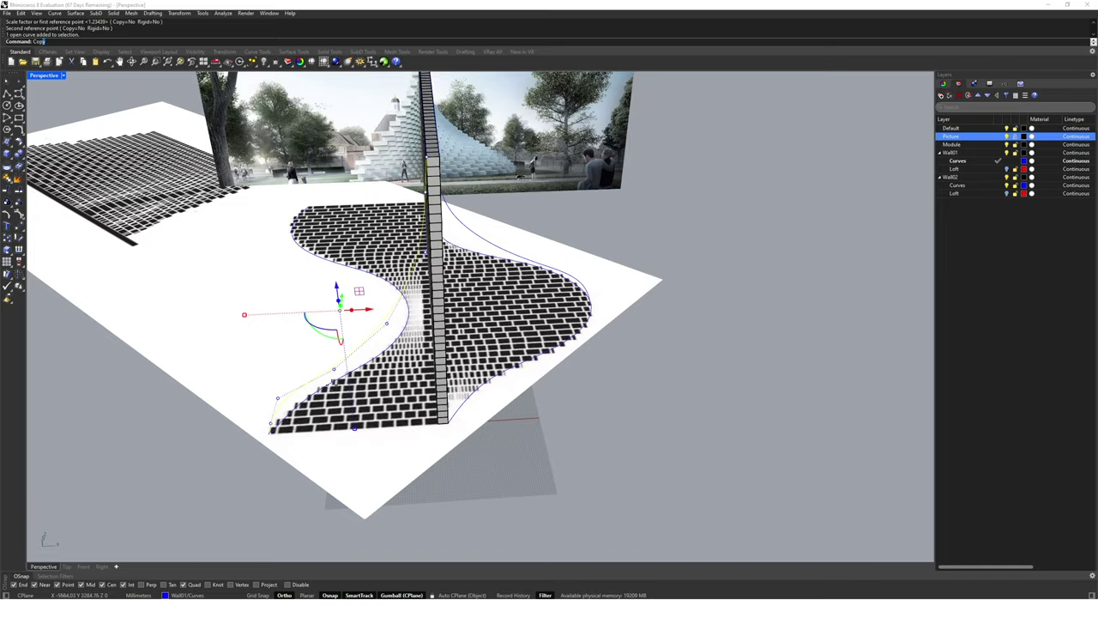
{"action": "key", "text": "Return"}
{"action": "right_click_drag", "start_coordinate": [446, 258], "coordinate": [503, 249]}
{"action": "scroll", "coordinate": [503, 250], "scroll_direction": "up", "scroll_amount": 3}
{"action": "scroll", "coordinate": [551, 213], "scroll_direction": "up", "scroll_amount": 2}
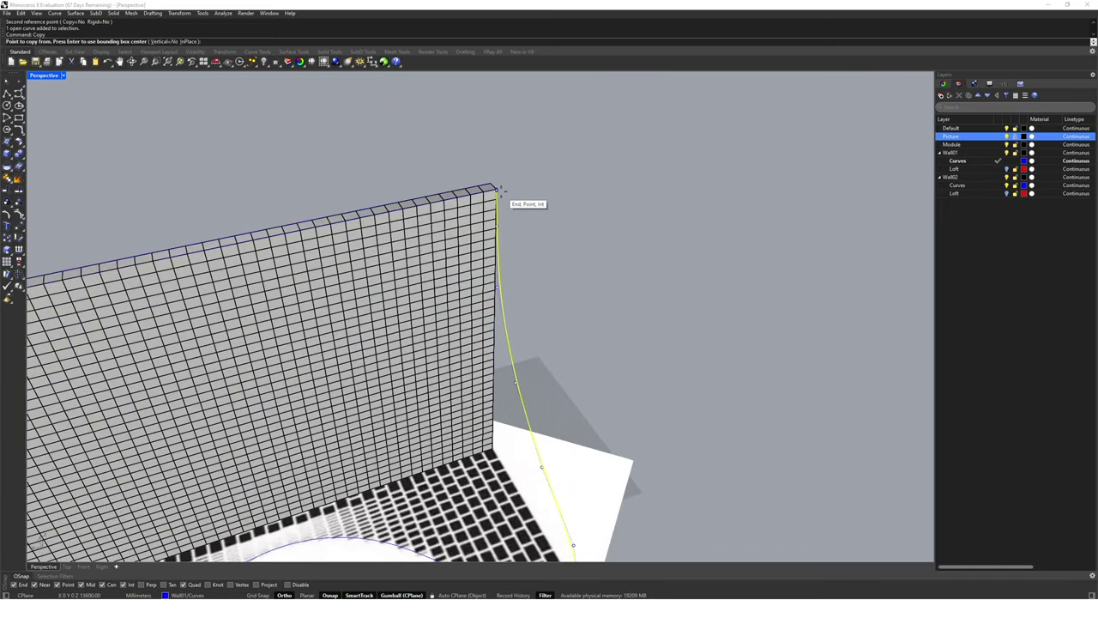
{"action": "left_click", "coordinate": [500, 187]}
{"action": "right_click_drag", "start_coordinate": [499, 187], "coordinate": [294, 262]}
{"action": "scroll", "coordinate": [317, 266], "scroll_direction": "up", "scroll_amount": 3}
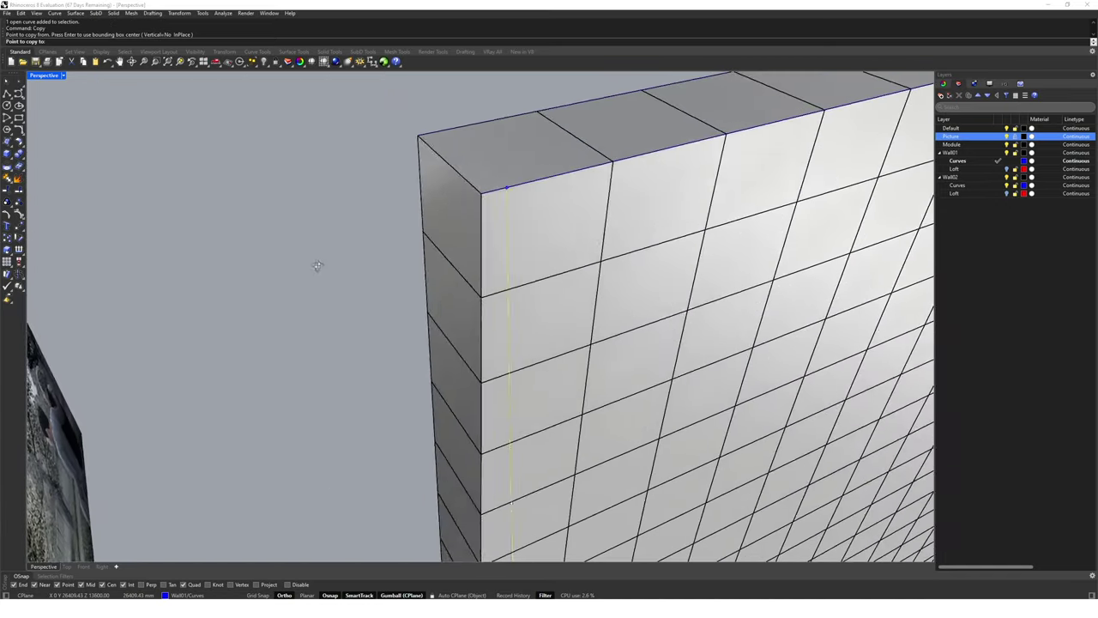
{"action": "scroll", "coordinate": [318, 266], "scroll_direction": "down", "scroll_amount": 3}
{"action": "left_click", "coordinate": [426, 226]}
{"action": "key", "text": "Return"}
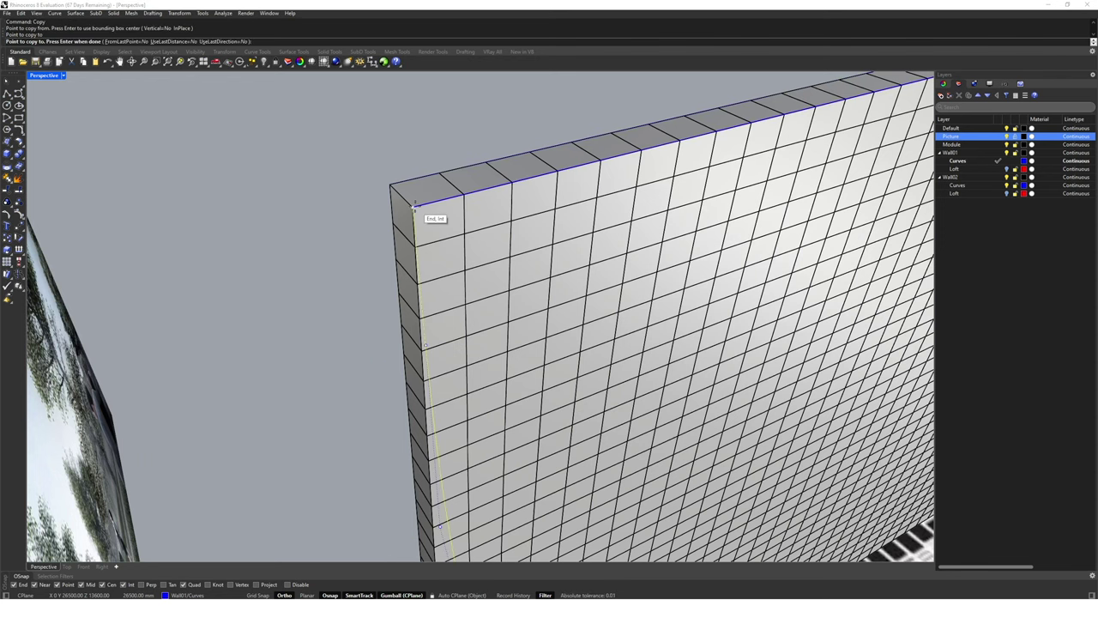
- Scale the copied profile curve at the wall's far end in one direction from the wall's base corner out to the floor pattern's tip
{"action": "scroll", "coordinate": [426, 226], "scroll_direction": "down", "scroll_amount": 5}
{"action": "right_click_drag", "start_coordinate": [426, 226], "coordinate": [393, 380]}
{"action": "left_click", "coordinate": [354, 359]}
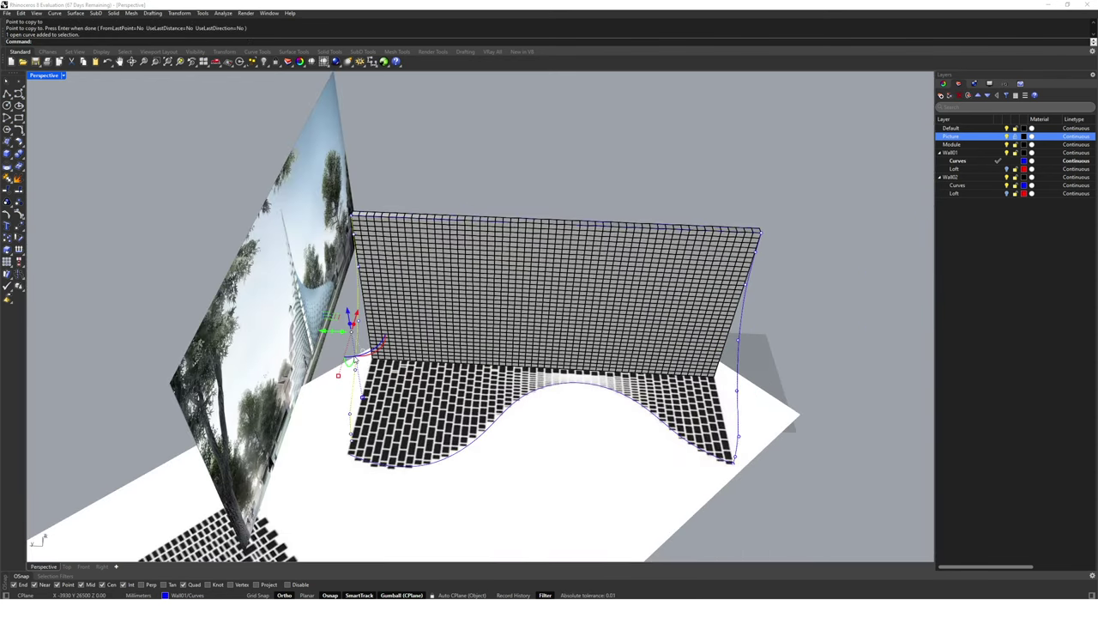
{"action": "type", "text": "Scale1D"}
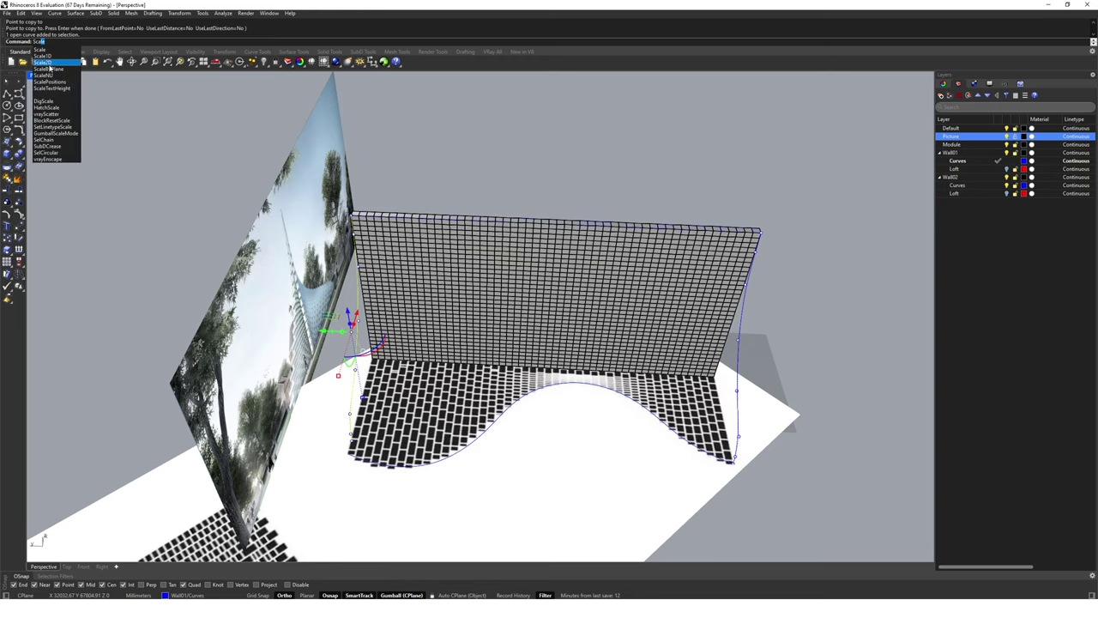
{"action": "key", "text": "Return"}
{"action": "scroll", "coordinate": [374, 335], "scroll_direction": "up", "scroll_amount": 5}
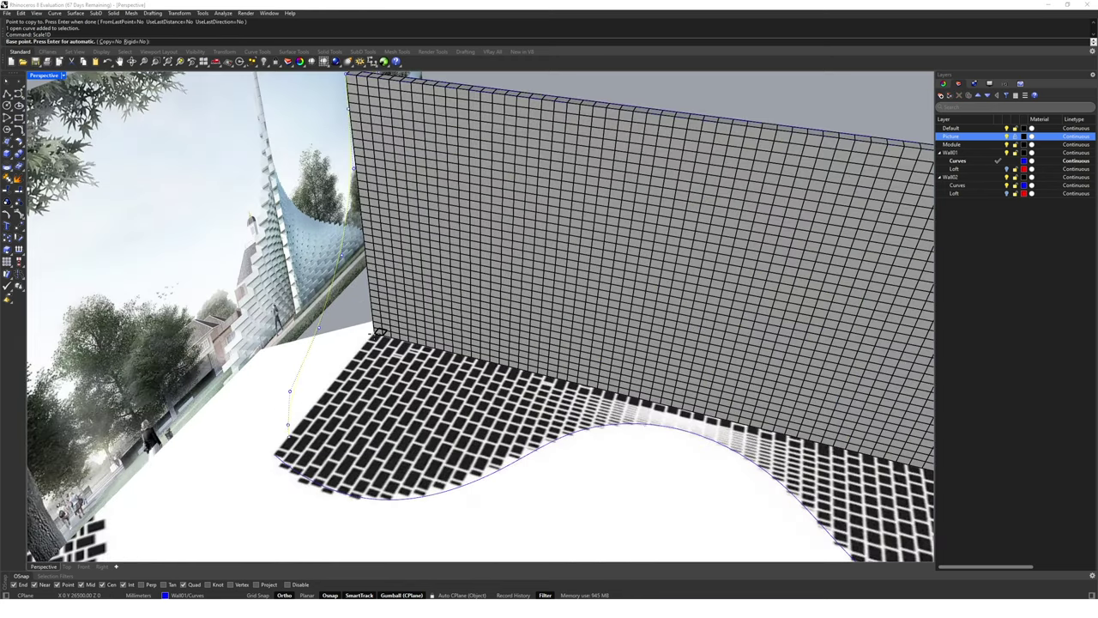
{"action": "left_click", "coordinate": [375, 332]}
{"action": "scroll", "coordinate": [332, 418], "scroll_direction": "up", "scroll_amount": 3}
{"action": "left_click", "coordinate": [240, 436]}
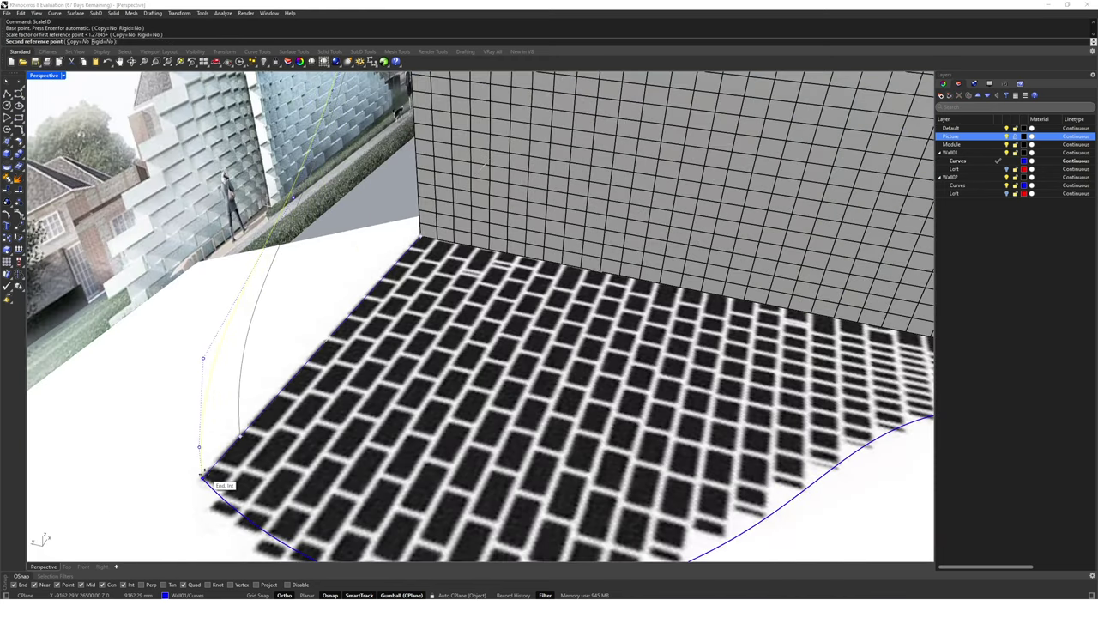
{"action": "left_click", "coordinate": [210, 478]}
{"action": "scroll", "coordinate": [220, 403], "scroll_direction": "down", "scroll_amount": 5}
{"action": "scroll", "coordinate": [266, 424], "scroll_direction": "down", "scroll_amount": 2}
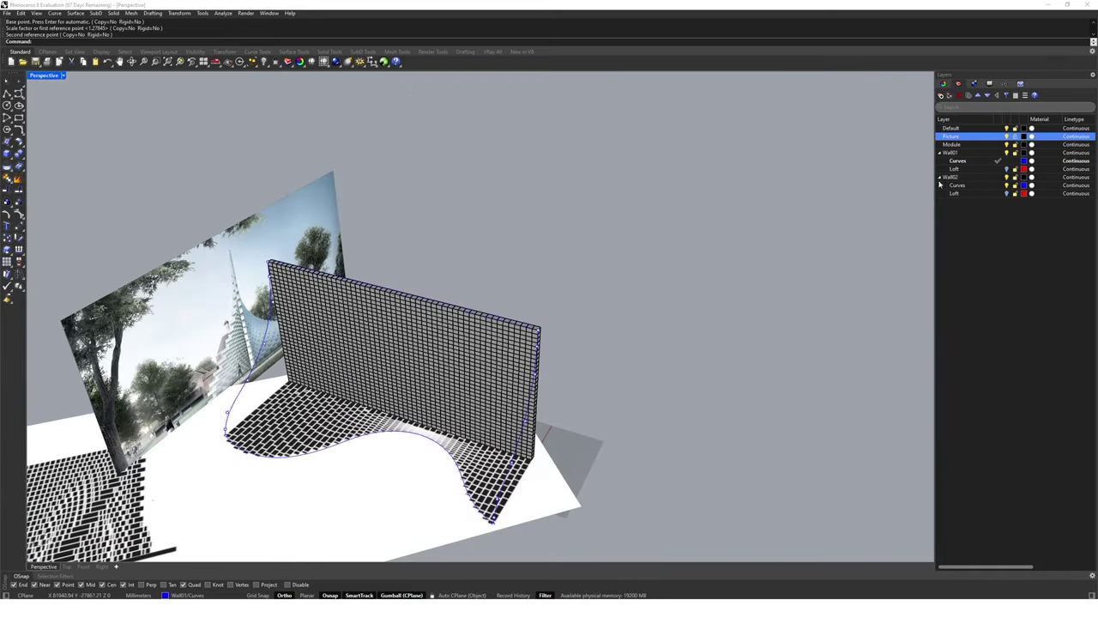
- Hide the Picture layer and move the two end profile curves and their floor curve to the Curves layer of Wall02
{"action": "left_click", "coordinate": [1007, 136]}
{"action": "right_click_drag", "start_coordinate": [600, 335], "coordinate": [463, 377]}
{"action": "left_click_drag", "start_coordinate": [482, 484], "coordinate": [429, 325]}
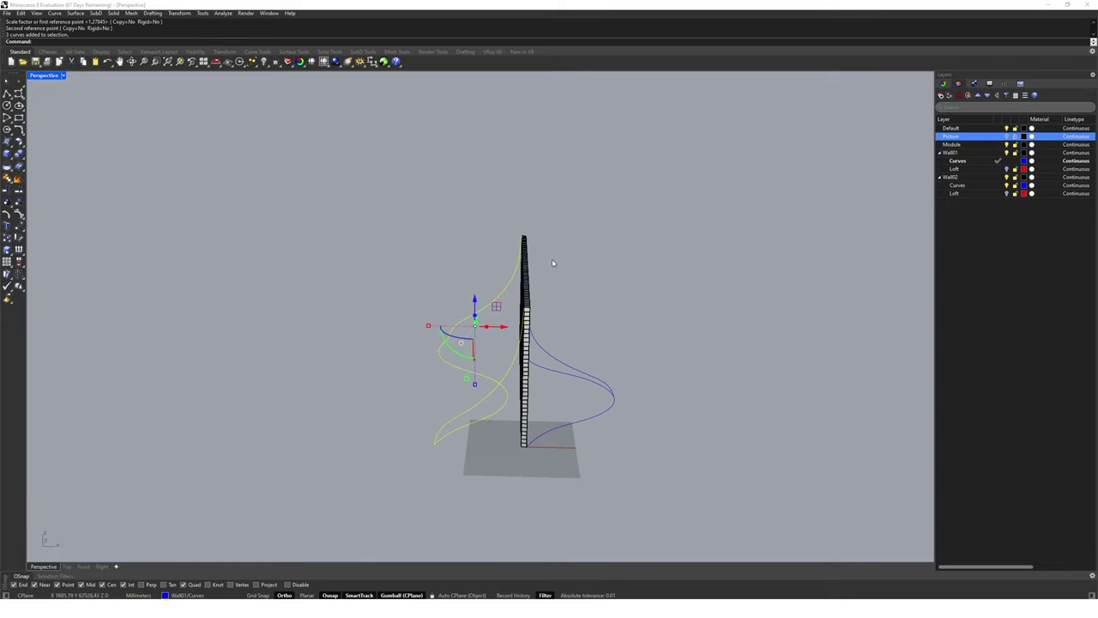
{"action": "right_click", "coordinate": [981, 186]}
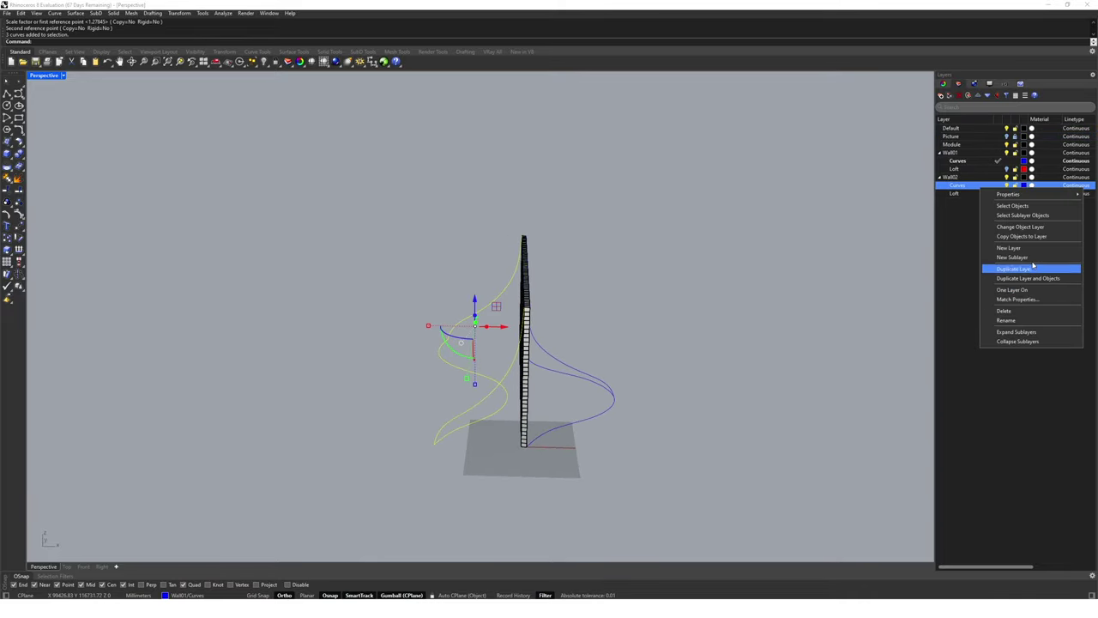
{"action": "left_click", "coordinate": [1035, 227]}
- Assign the other side's profile and floor curves to Wall01's Curves layer, and toggle Wall02's Curves layer to check the split
{"action": "left_click_drag", "start_coordinate": [657, 296], "coordinate": [562, 453]}
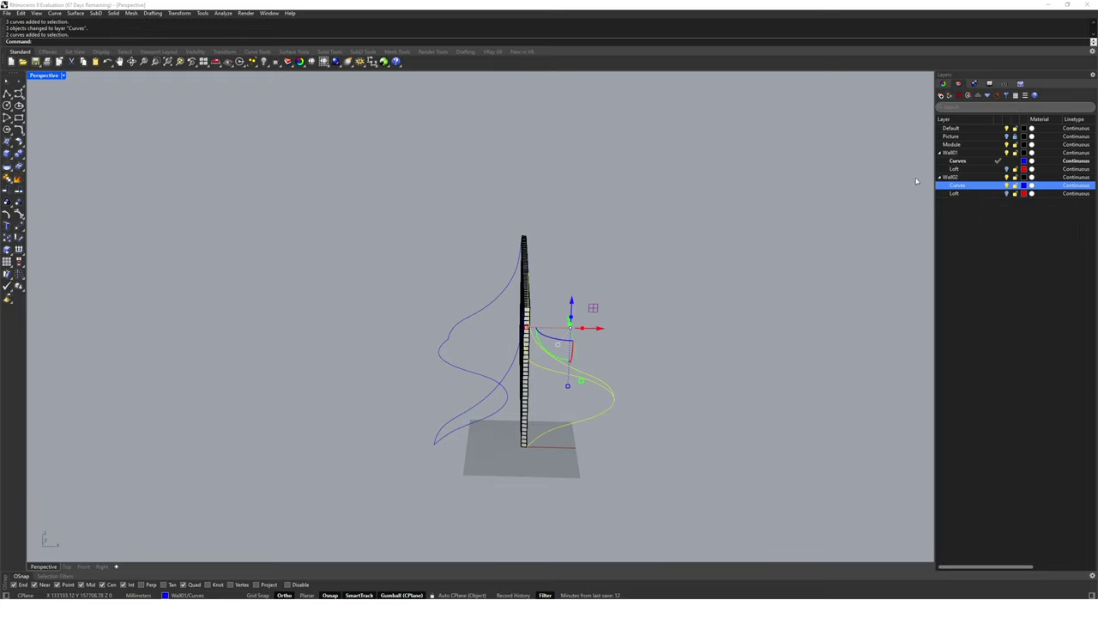
{"action": "right_click", "coordinate": [980, 161]}
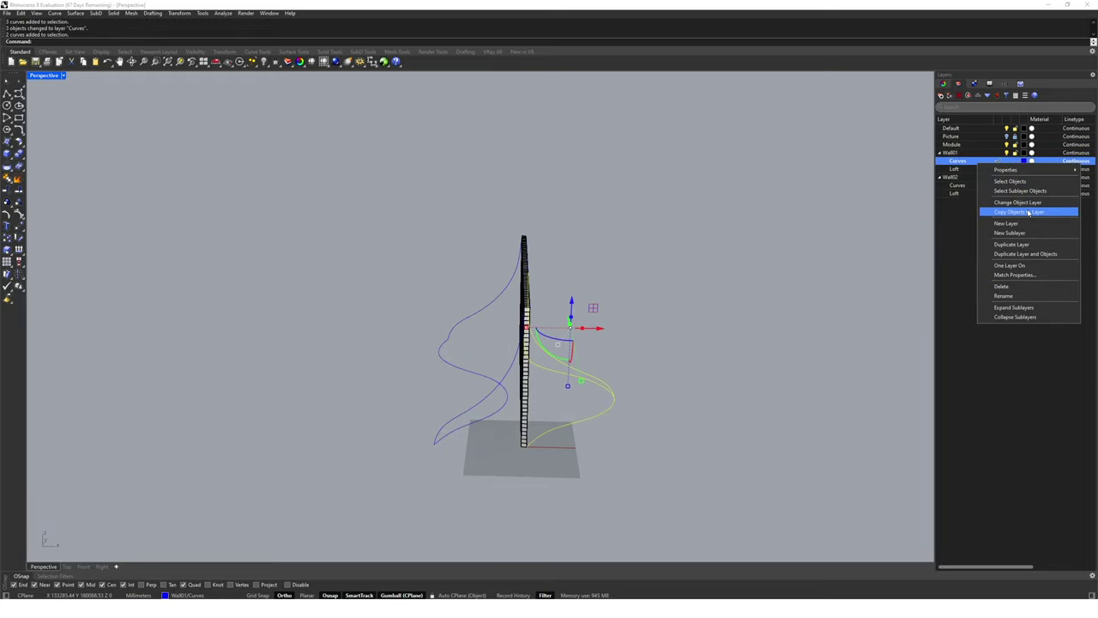
{"action": "left_click", "coordinate": [1029, 204]}
{"action": "right_click_drag", "start_coordinate": [699, 277], "coordinate": [661, 279]}
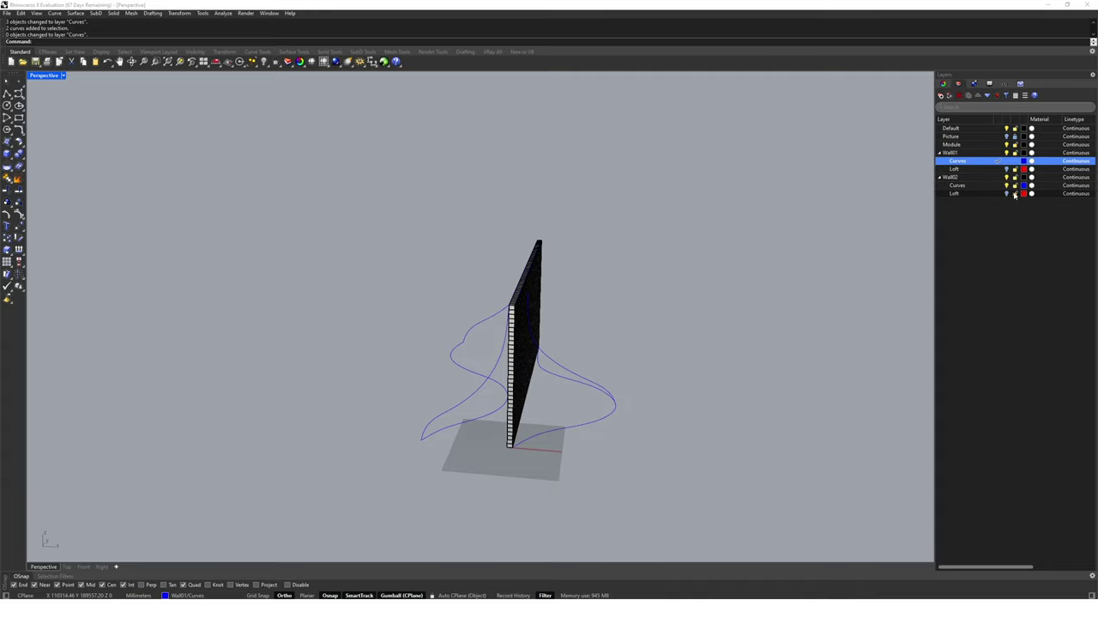
{"action": "left_click", "coordinate": [1008, 187]}
{"action": "left_click", "coordinate": [1007, 186]}
{"action": "left_click", "coordinate": [1007, 185]}
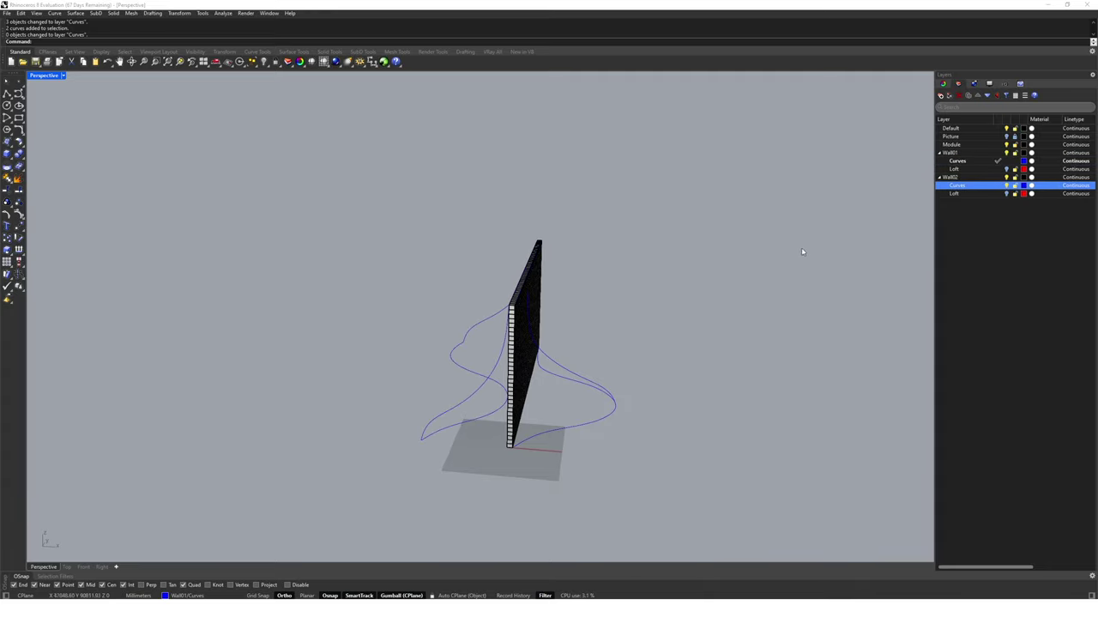
- Hide the Module layer and draw vertical lines joining both ends of Wall01's top edge to the ends of its floor curve
{"action": "left_click", "coordinate": [1007, 144]}
{"action": "right_click_drag", "start_coordinate": [652, 302], "coordinate": [596, 335]}
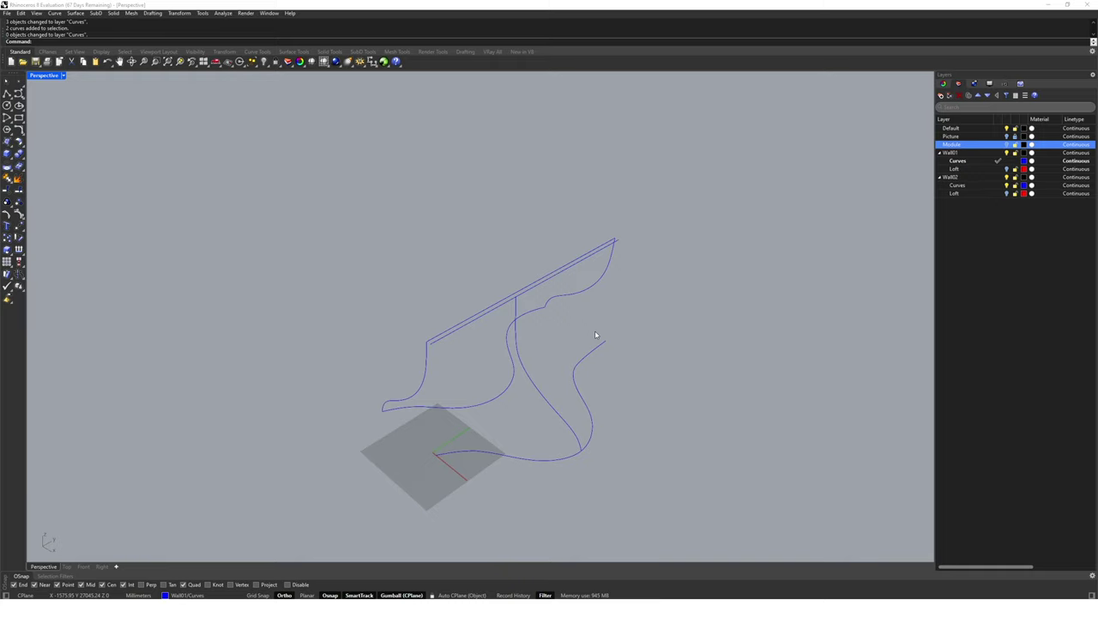
{"action": "type", "text": "line"}
{"action": "key", "text": "Return"}
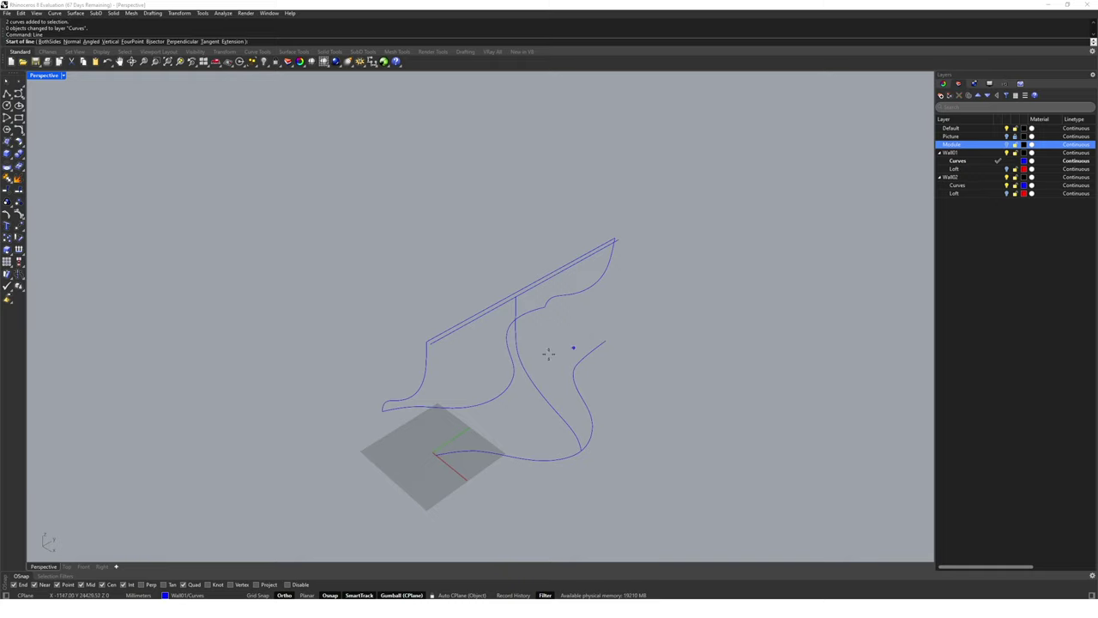
{"action": "left_click", "coordinate": [430, 344]}
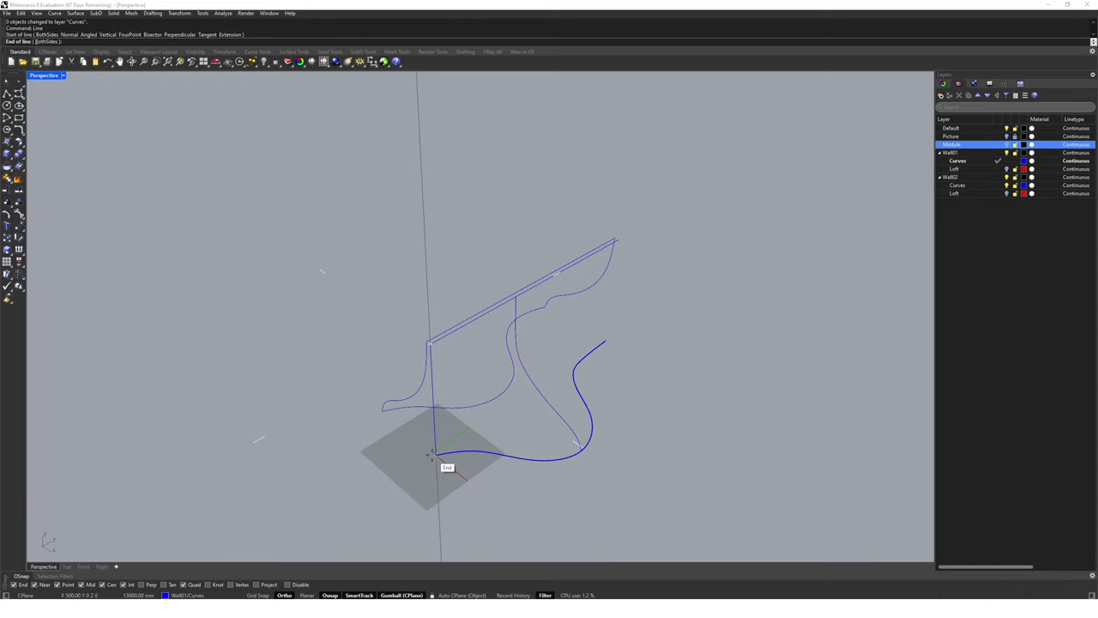
{"action": "left_click", "coordinate": [436, 455]}
{"action": "mouse_move", "coordinate": [554, 441]}
{"action": "right_mouse_down"}
{"action": "mouse_move", "coordinate": [653, 322]}
{"action": "mouse_move", "coordinate": [635, 266]}
{"action": "right_mouse_up"}
{"action": "key", "text": "Return"}
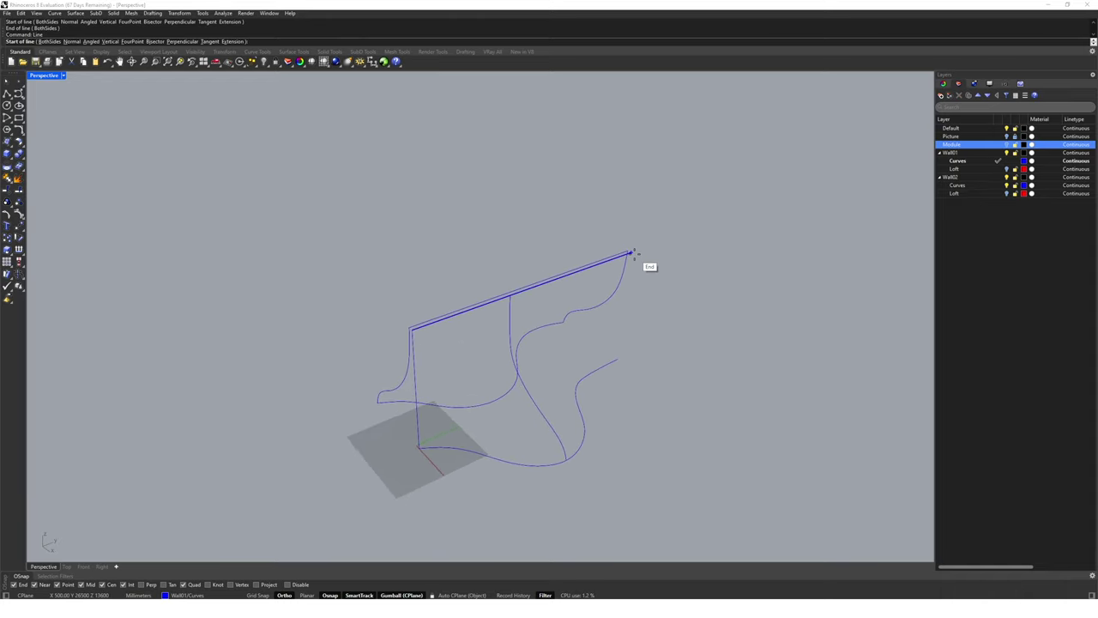
{"action": "left_click", "coordinate": [629, 253]}
{"action": "left_click", "coordinate": [624, 359]}
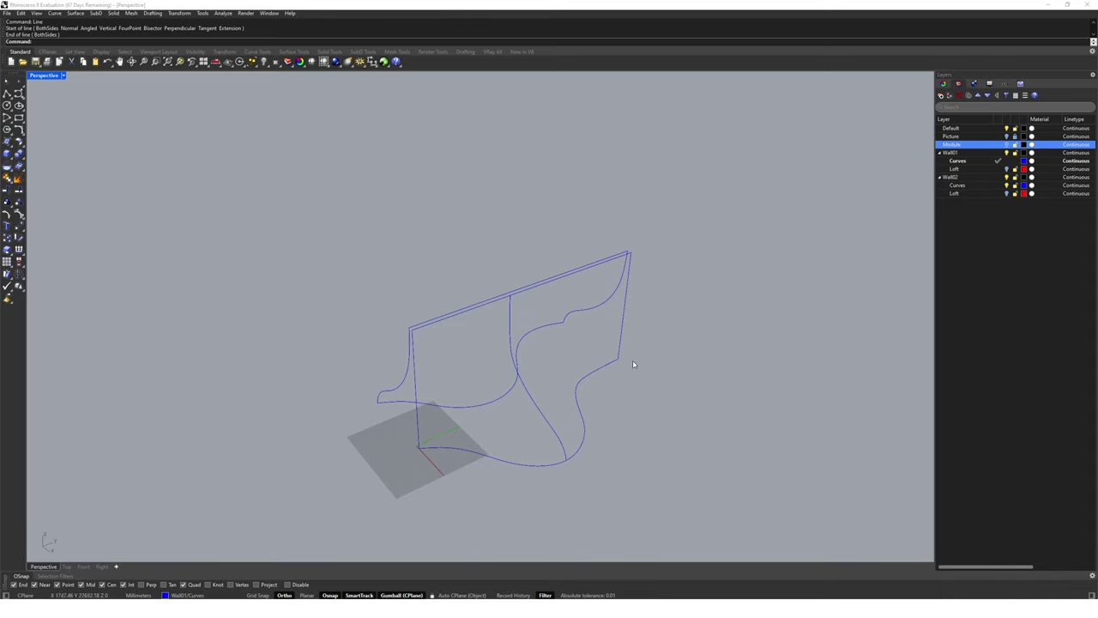
- Hide the Wall02 layer and move the top edge line that belongs to it onto Wall02's Curves layer
{"action": "left_click", "coordinate": [1006, 176]}
{"action": "left_click", "coordinate": [950, 177]}
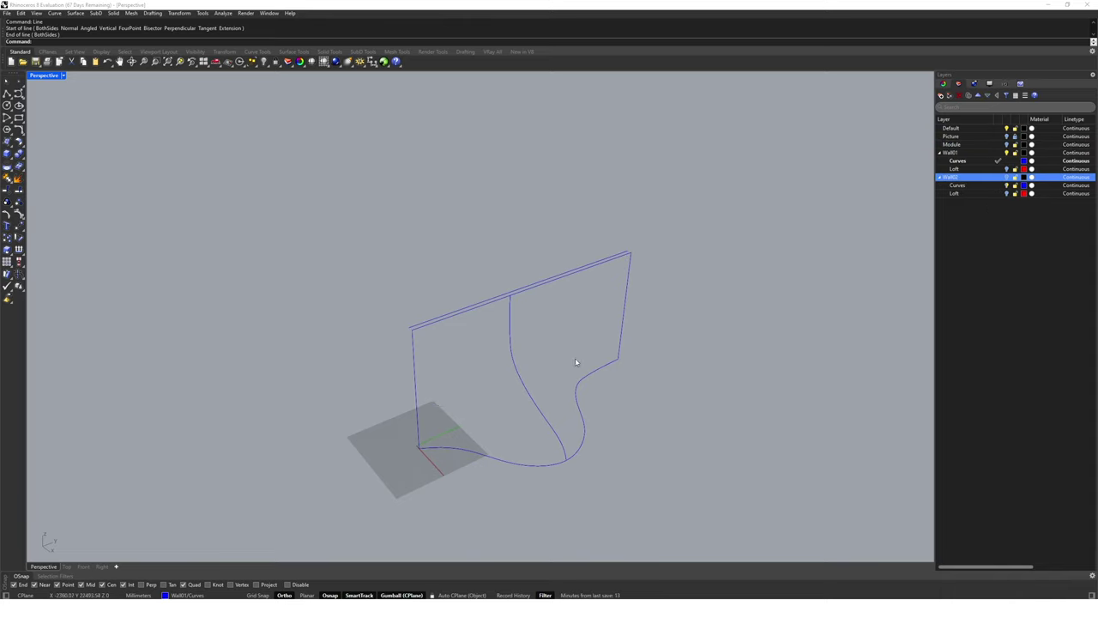
{"action": "right_click_drag", "start_coordinate": [575, 357], "coordinate": [533, 383]}
{"action": "left_click", "coordinate": [458, 314]}
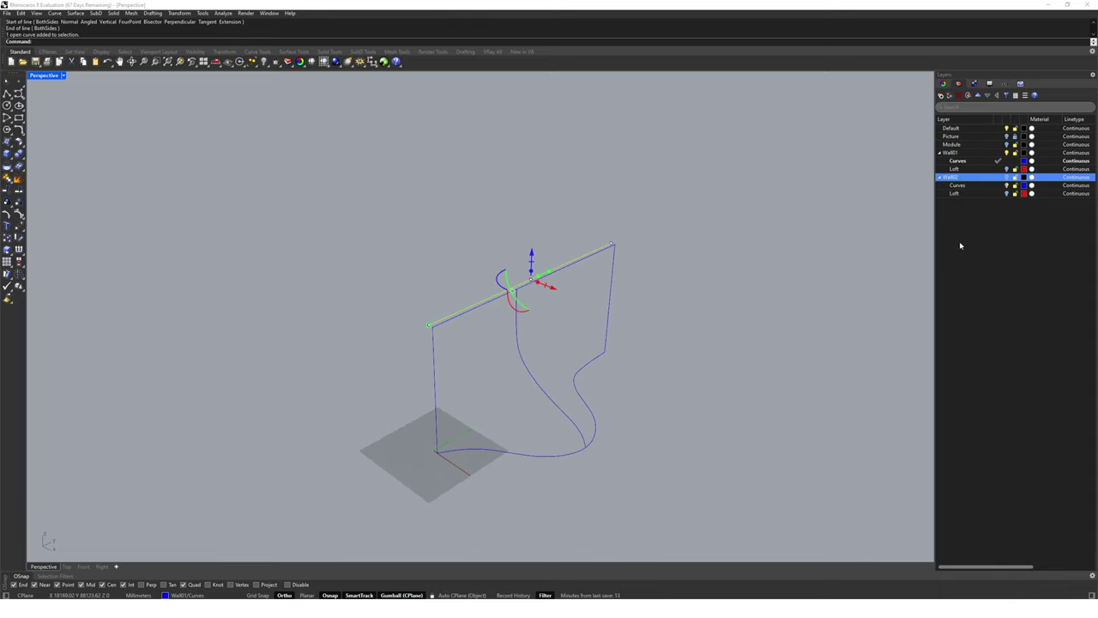
{"action": "right_click", "coordinate": [982, 186]}
{"action": "left_click", "coordinate": [1021, 228]}
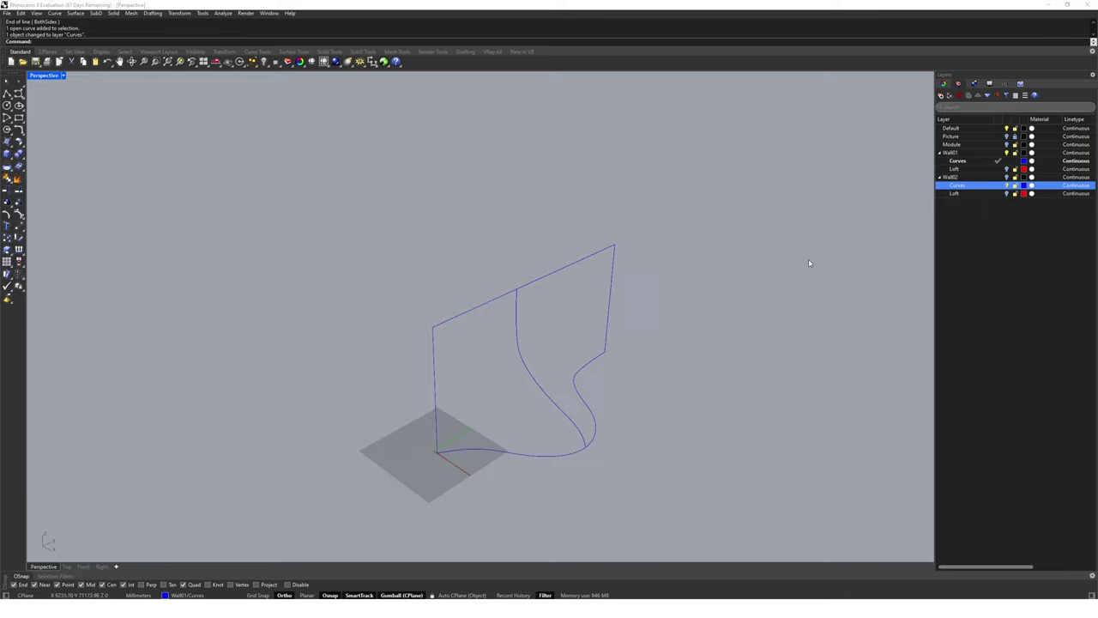
{"action": "left_click", "coordinate": [965, 169]}
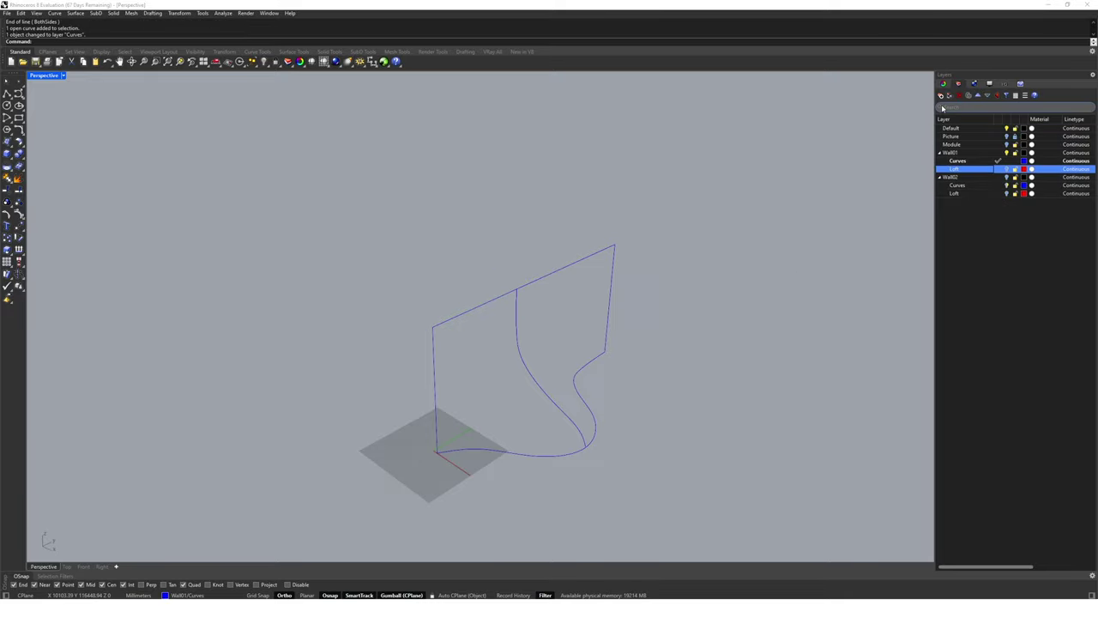
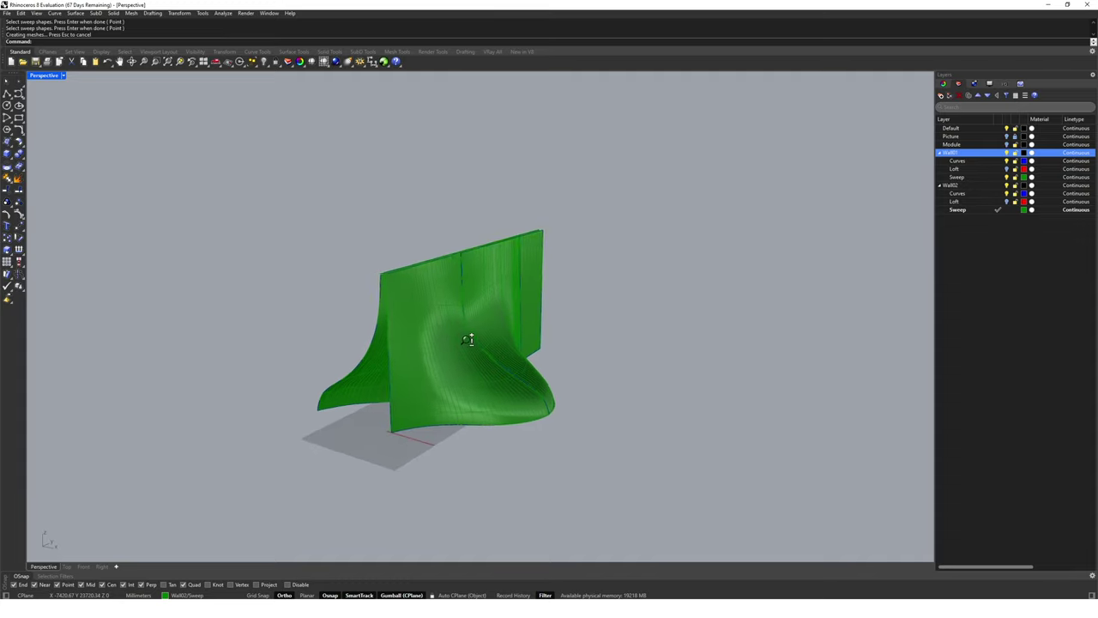
- Copy the Wall01 sweep surface 500 mm along the X axis toward the Wall02 side
{"action": "scroll", "coordinate": [469, 338], "scroll_direction": "up", "scroll_amount": 2}
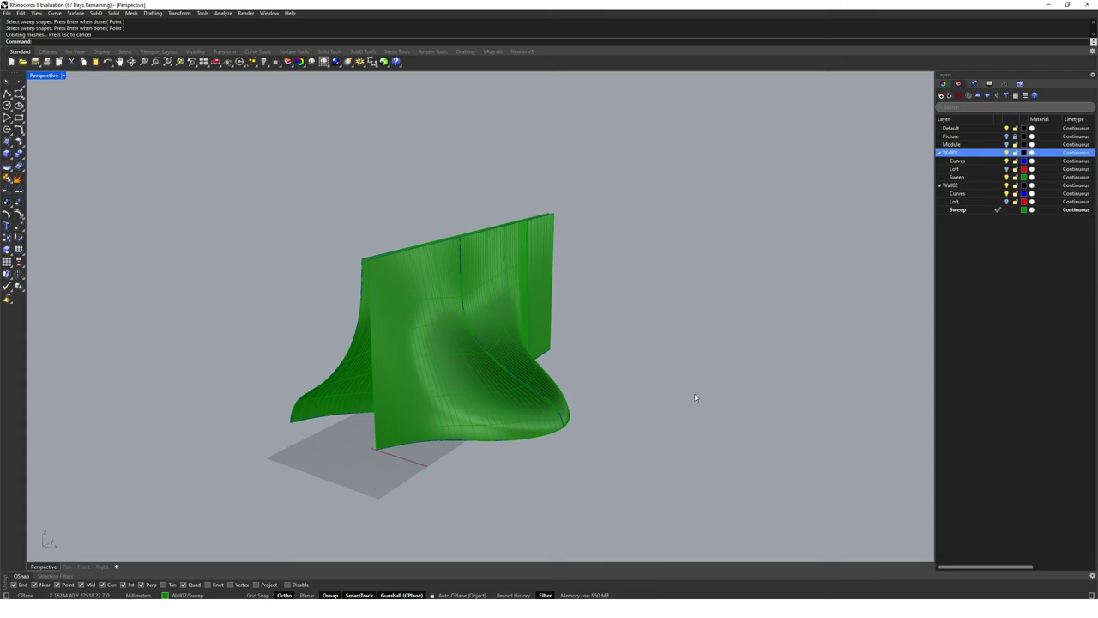
{"action": "left_click", "coordinate": [375, 392]}
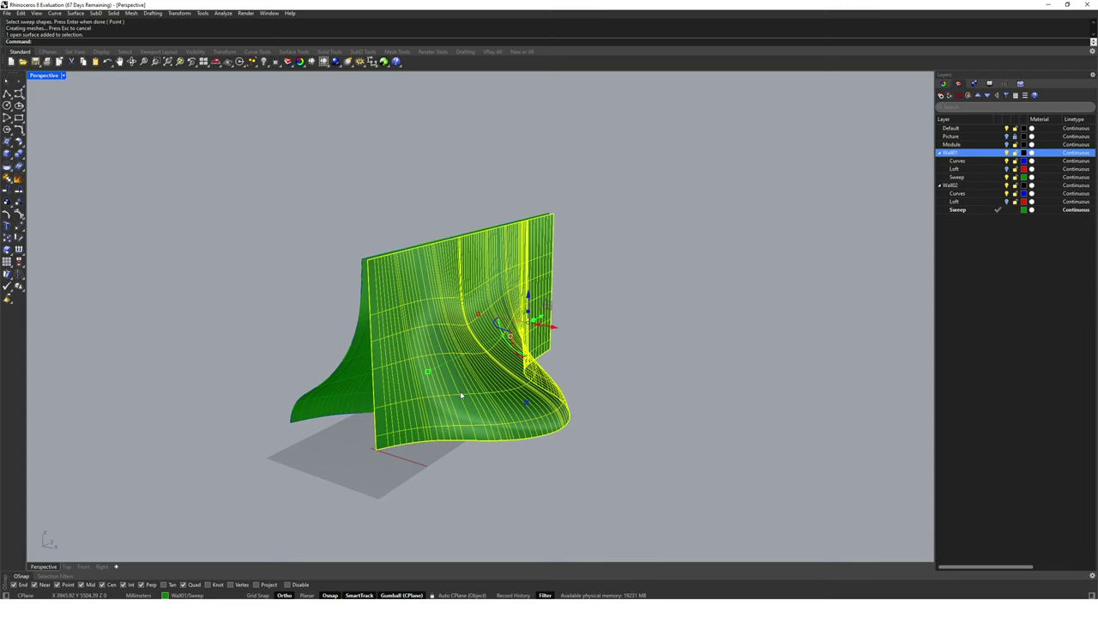
{"action": "type", "text": "Copy"}
{"action": "key", "text": "Return"}
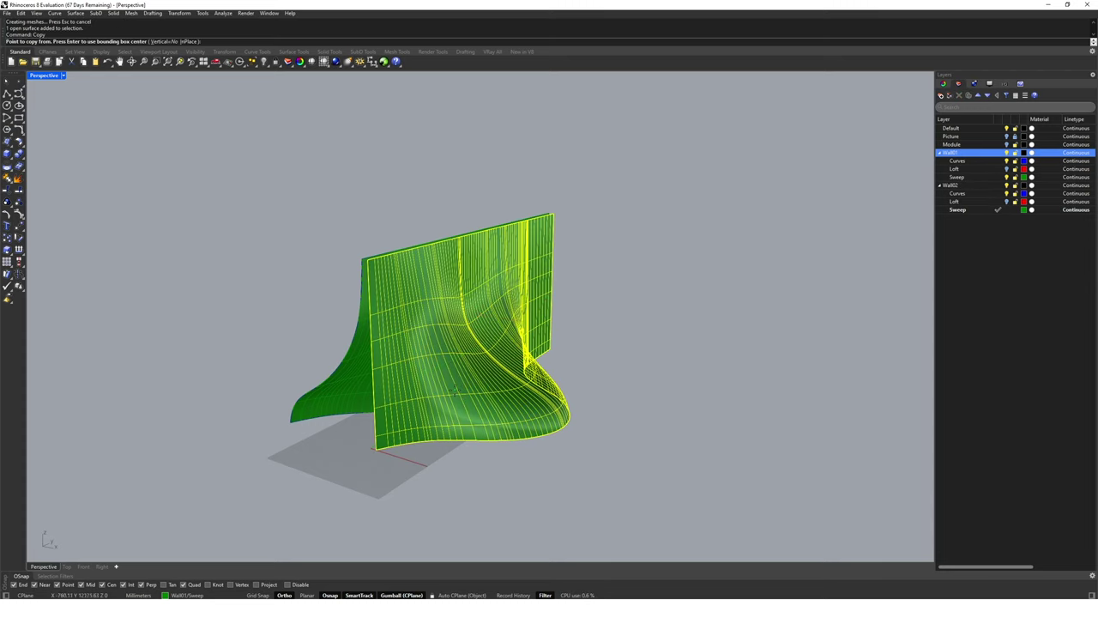
{"action": "right_click_drag", "start_coordinate": [455, 390], "coordinate": [401, 512]}
{"action": "left_click", "coordinate": [399, 512]}
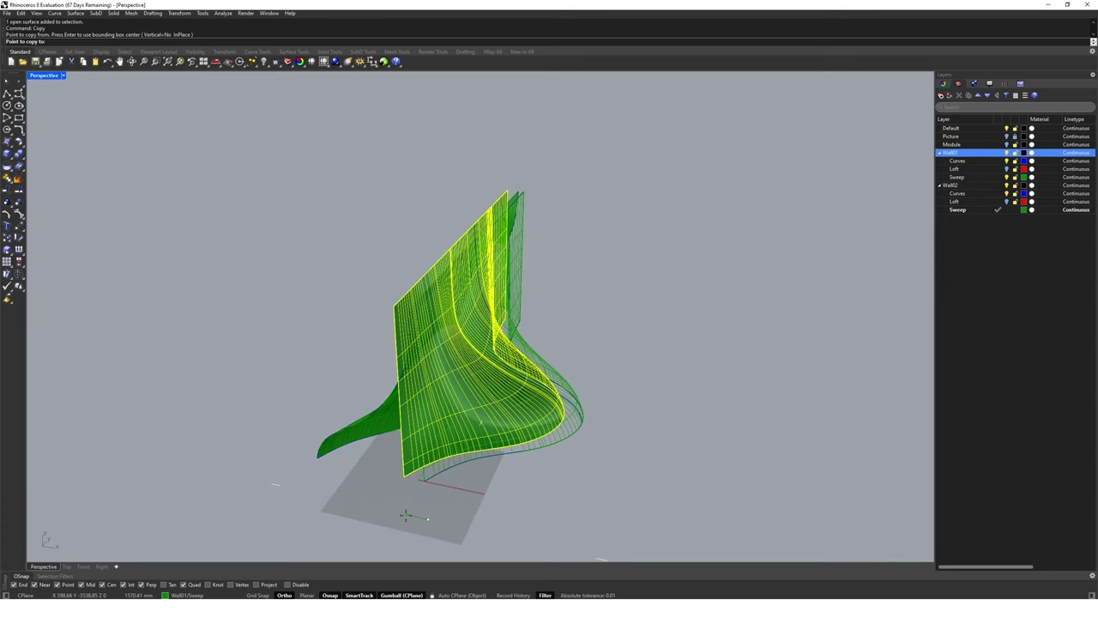
{"action": "type", "text": "500"}
{"action": "key", "text": "Return"}
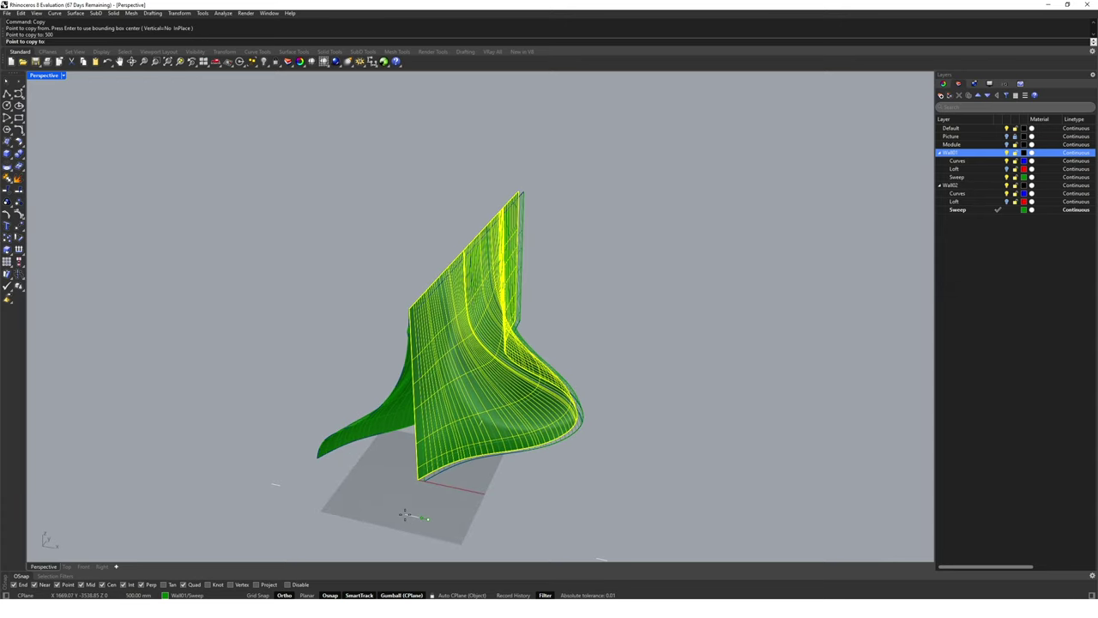
{"action": "key", "text": "Return"}
{"action": "right_click_drag", "start_coordinate": [403, 515], "coordinate": [476, 184]}
{"action": "scroll", "coordinate": [458, 444], "scroll_direction": "up", "scroll_amount": 5}
{"action": "key", "text": "Escape"}
- Scale the copied Wall01 surface in one direction along the X axis from its front base corner, slightly narrowing its bulge
{"action": "scroll", "coordinate": [458, 439], "scroll_direction": "down", "scroll_amount": 3}
{"action": "scroll", "coordinate": [564, 408], "scroll_direction": "up", "scroll_amount": 3}
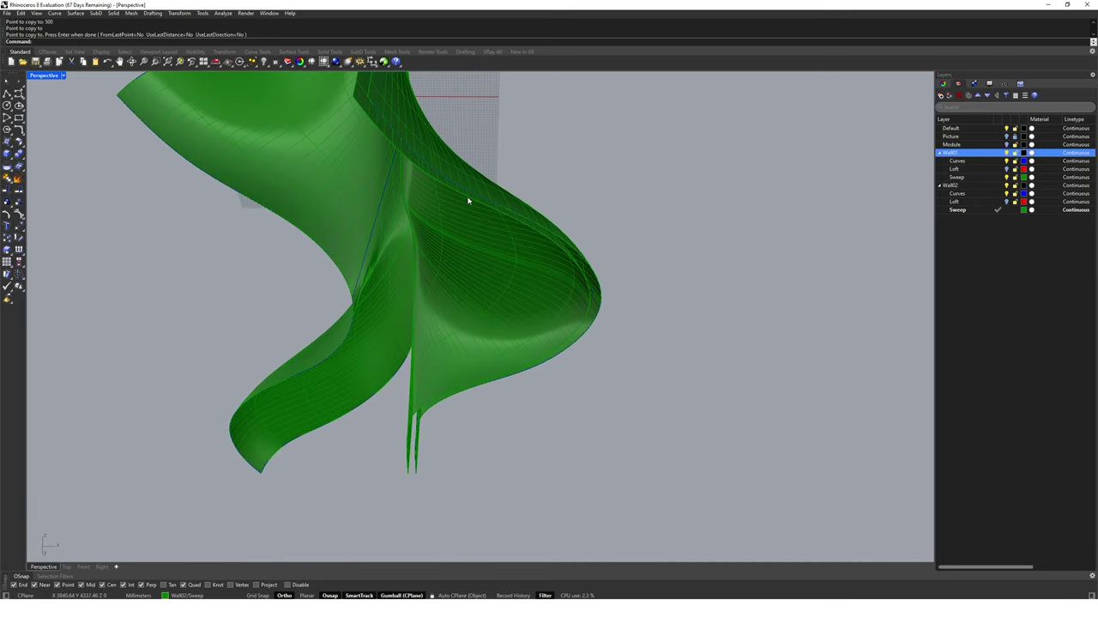
{"action": "left_click", "coordinate": [420, 400]}
{"action": "right_click_drag", "start_coordinate": [420, 401], "coordinate": [488, 404]}
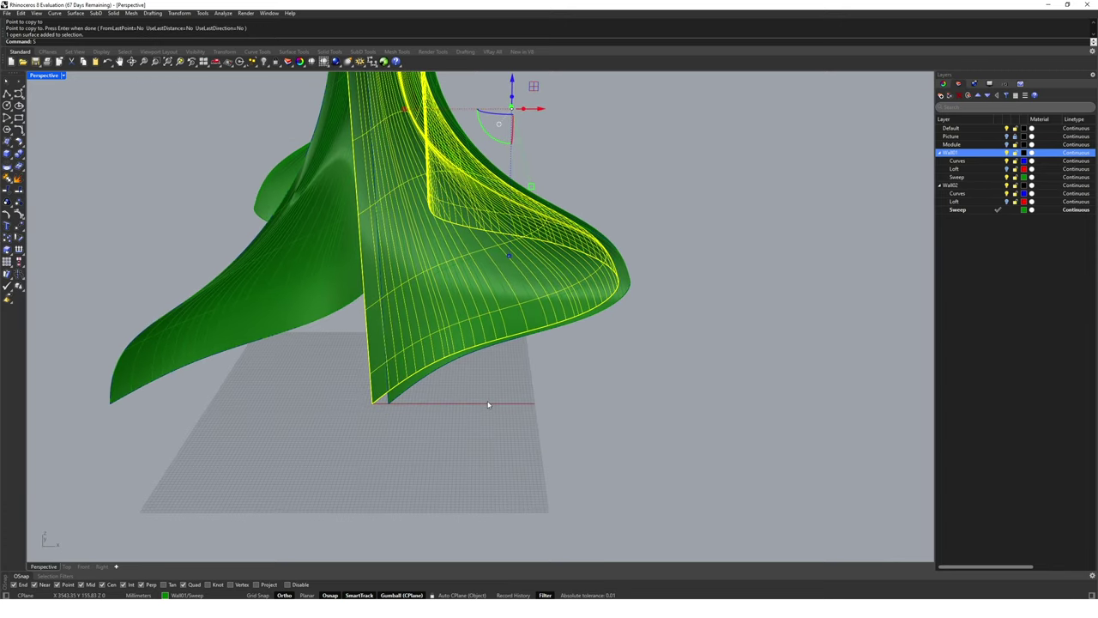
{"action": "type", "text": "1D"}
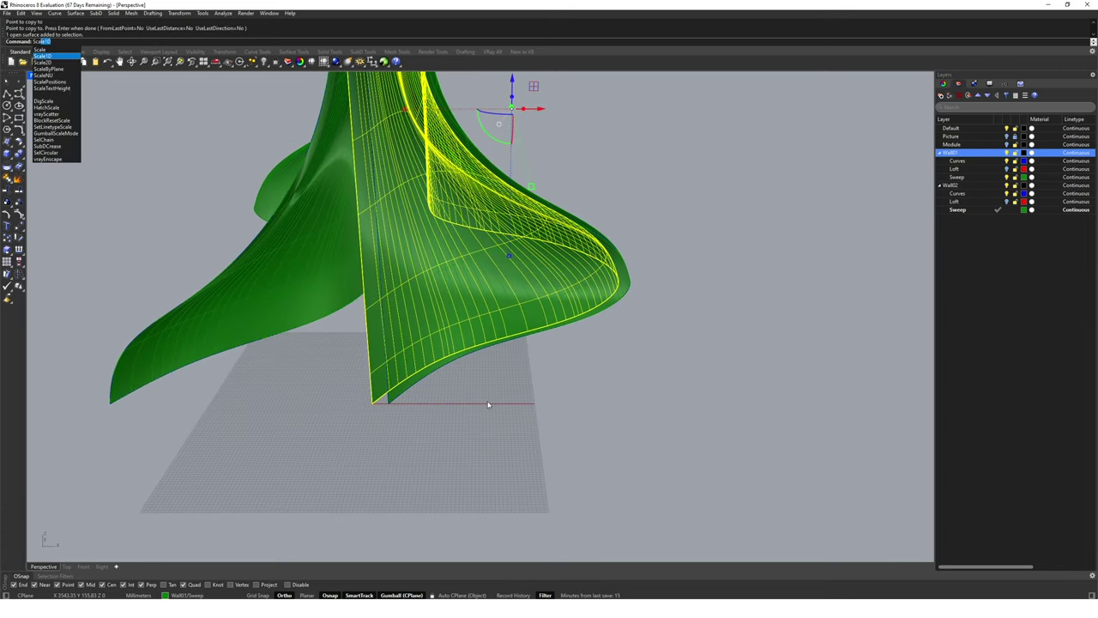
{"action": "key", "text": "Return"}
{"action": "left_click", "coordinate": [374, 401]}
{"action": "right_click_drag", "start_coordinate": [374, 402], "coordinate": [629, 452]}
{"action": "left_click", "coordinate": [629, 452]}
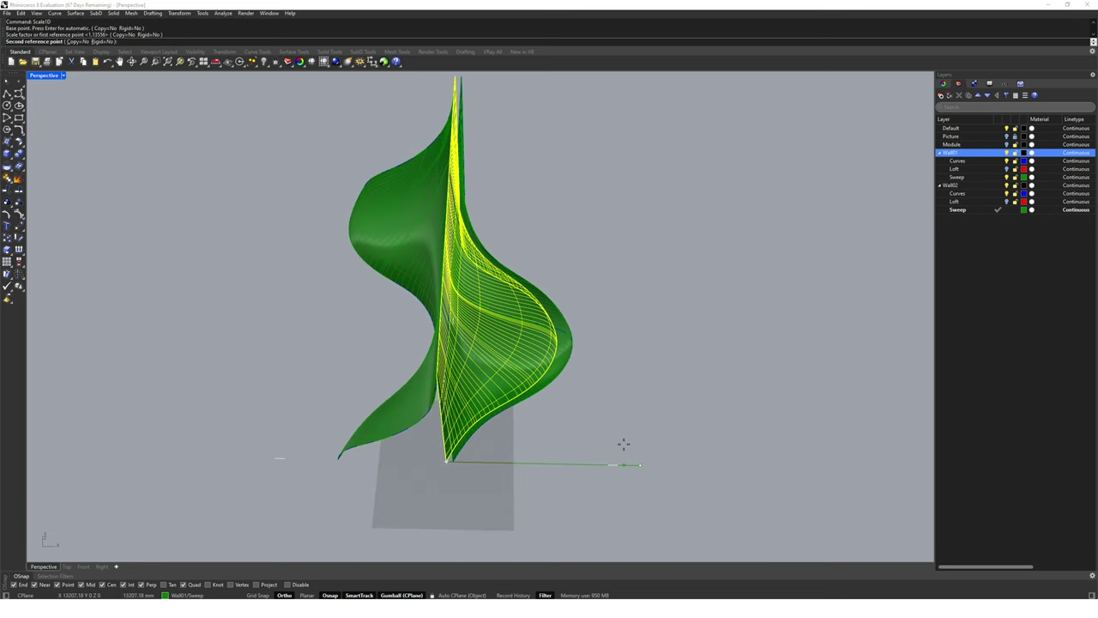
{"action": "right_click_drag", "start_coordinate": [623, 443], "coordinate": [613, 466]}
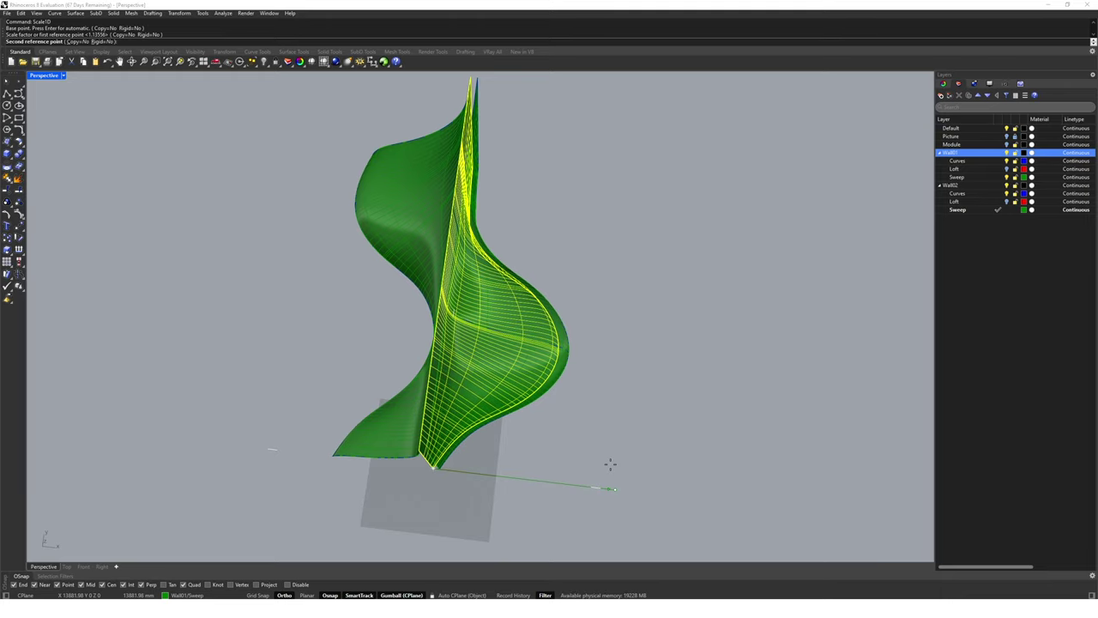
{"action": "left_click", "coordinate": [604, 463]}
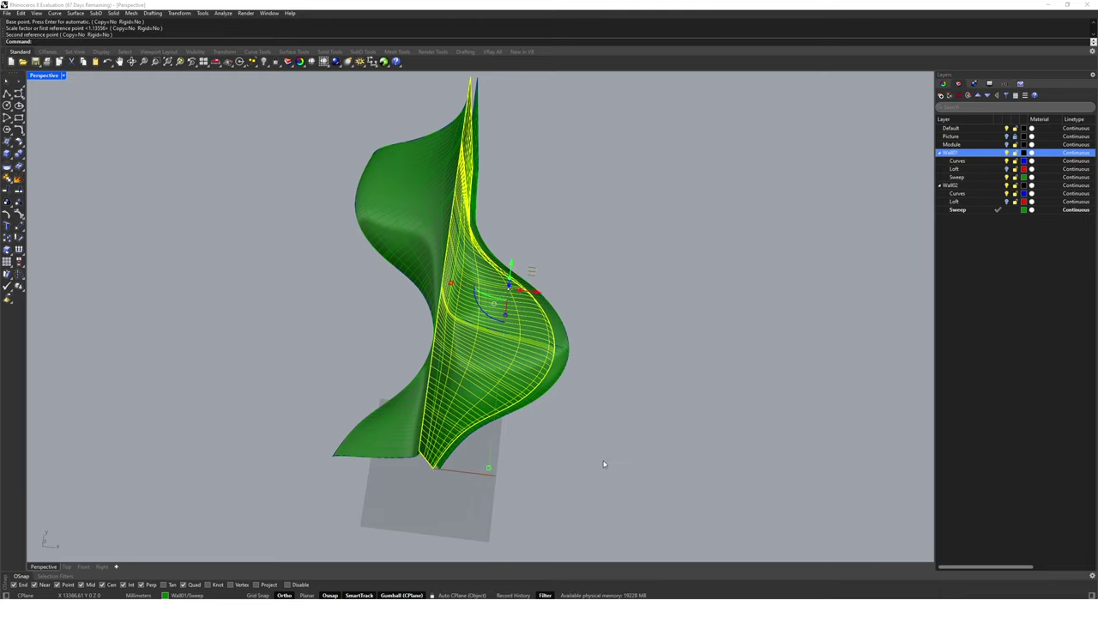
{"action": "right_click", "coordinate": [561, 441]}
{"action": "key", "text": "Escape"}
{"action": "right_click_drag", "start_coordinate": [561, 441], "coordinate": [571, 436]}
{"action": "key", "text": "Escape"}
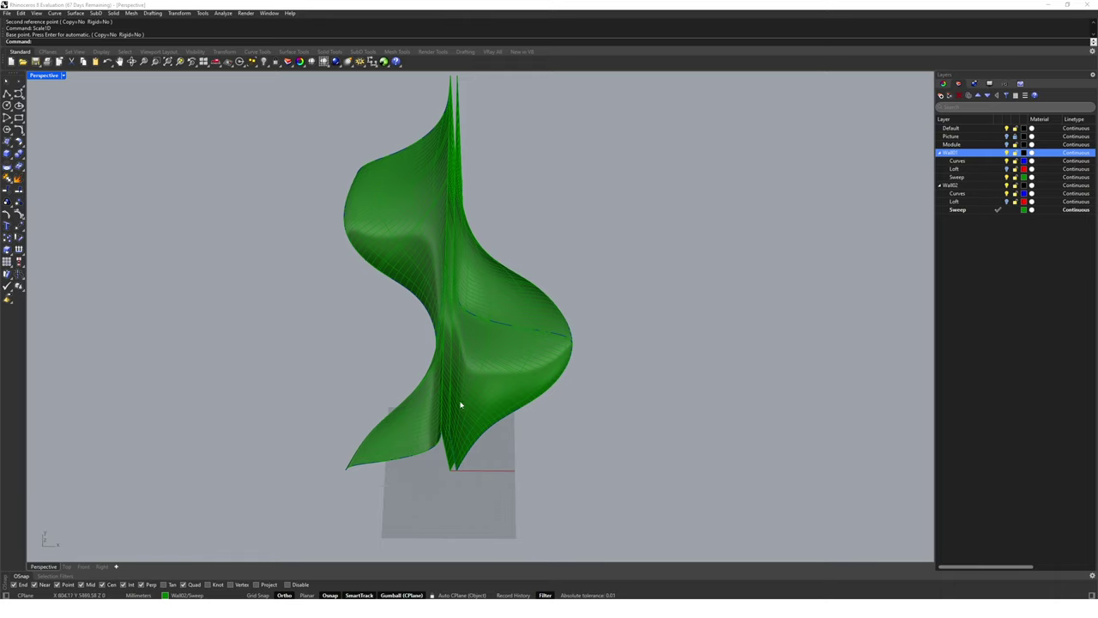
- Copy the Wall02 sweep surface 500 mm along the X axis toward the Wall01 side
{"action": "left_click", "coordinate": [417, 429]}
{"action": "right_click_drag", "start_coordinate": [416, 429], "coordinate": [475, 461]}
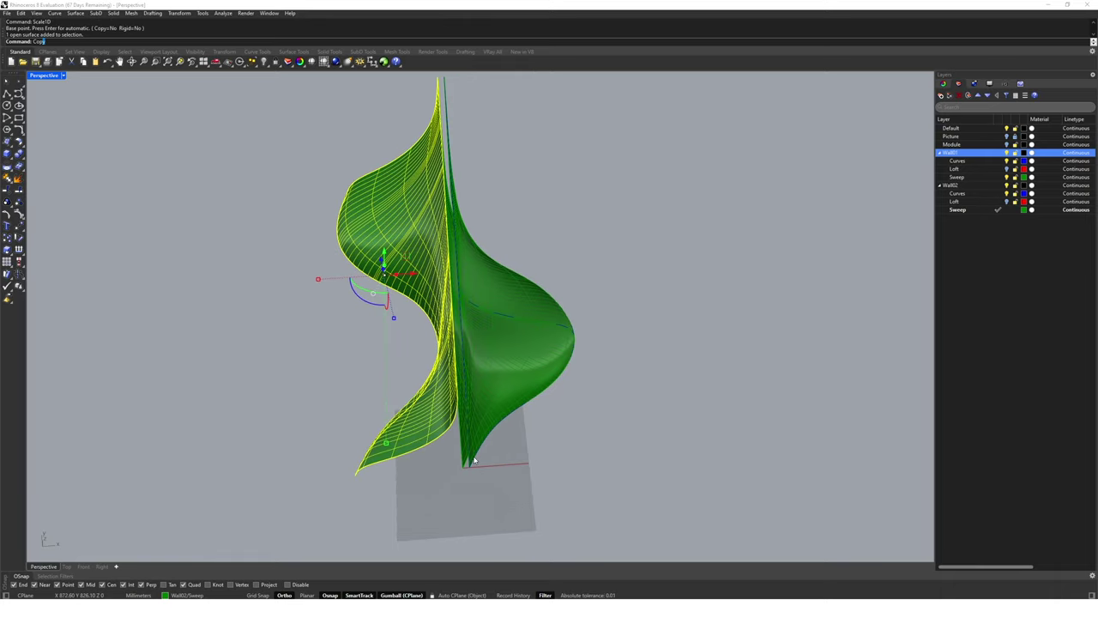
{"action": "type", "text": "y"}
{"action": "key", "text": "Return"}
{"action": "left_click", "coordinate": [475, 461]}
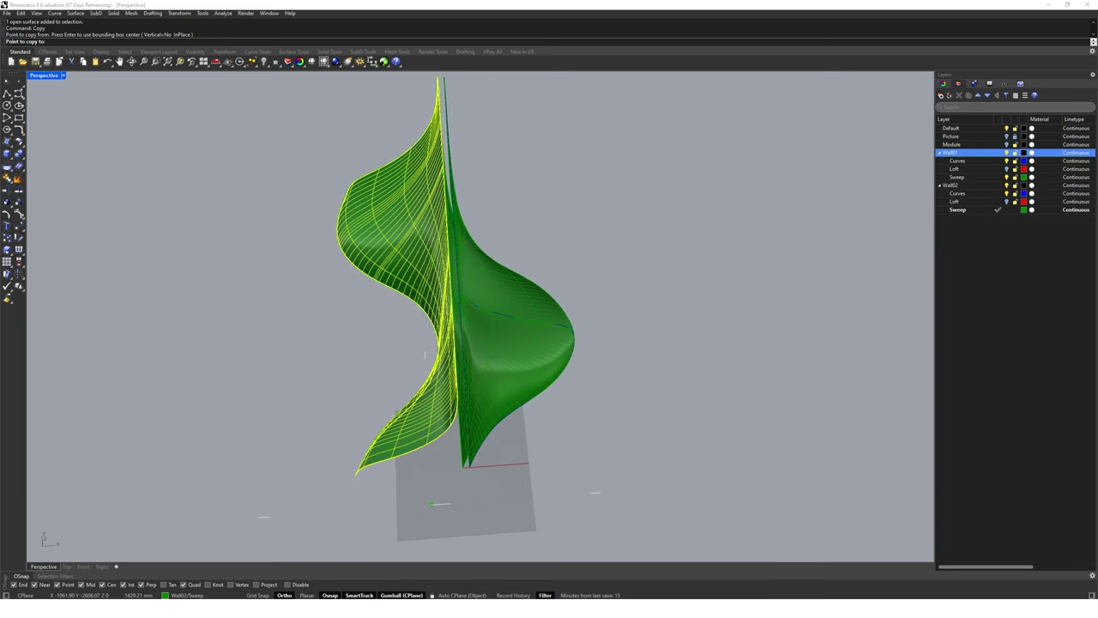
{"action": "type", "text": "500"}
{"action": "key", "text": "Return"}
{"action": "left_click", "coordinate": [446, 507]}
{"action": "right_click_drag", "start_coordinate": [445, 507], "coordinate": [352, 448]}
{"action": "key", "text": "Return"}
- Scale the copied Wall02 surface in one direction along the X axis from its front base corner, slightly narrowing its bulge
{"action": "left_click", "coordinate": [352, 448]}
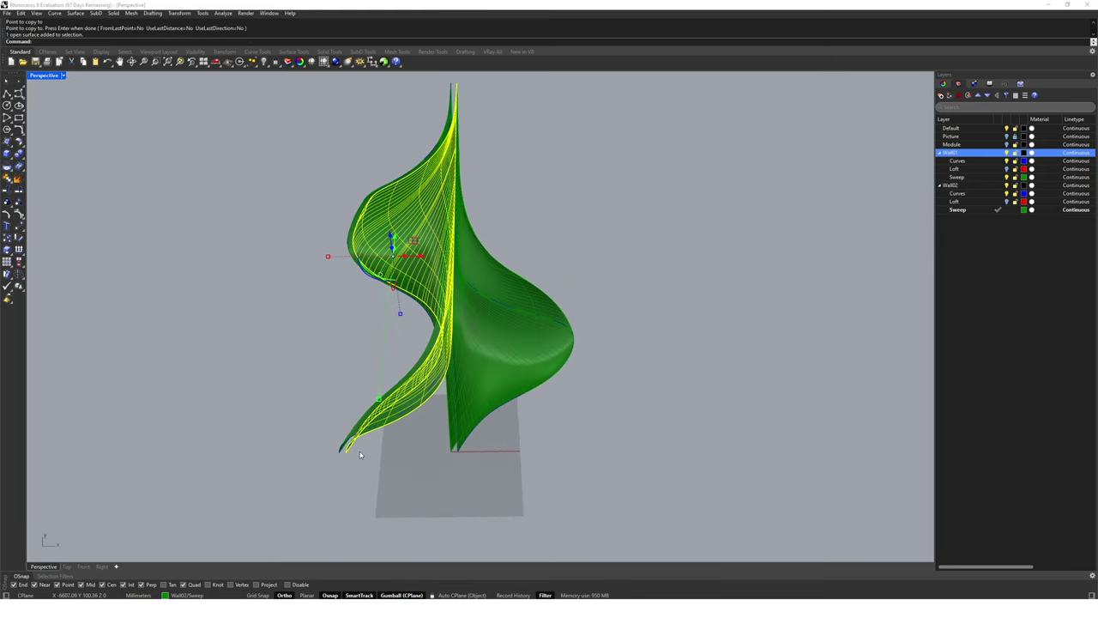
{"action": "type", "text": "sc"}
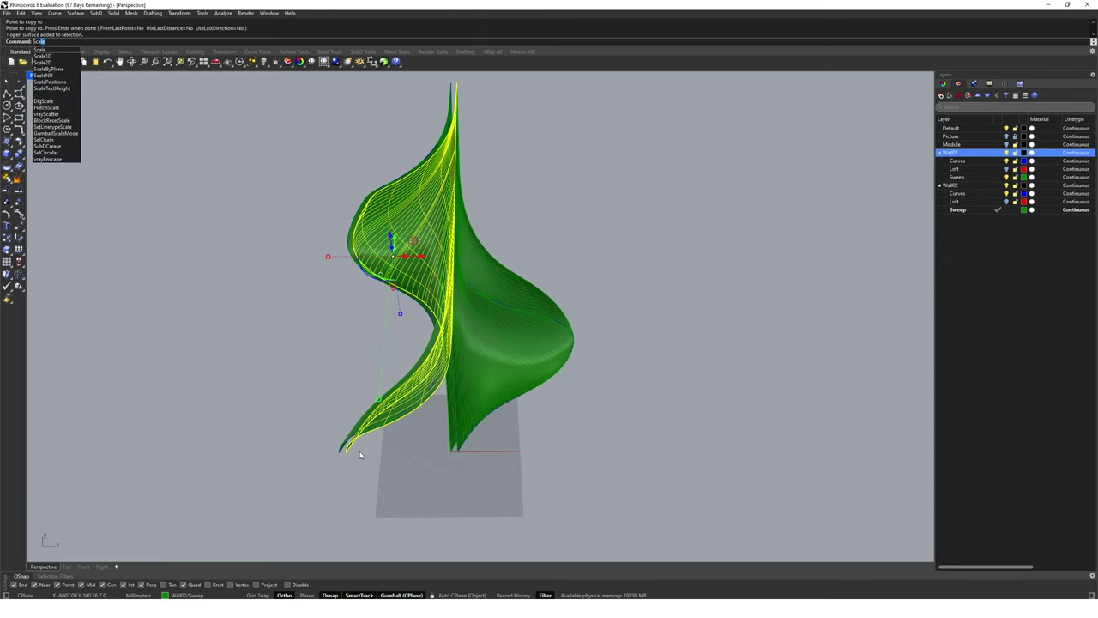
{"action": "key", "text": "Down"}
{"action": "key", "text": "Return"}
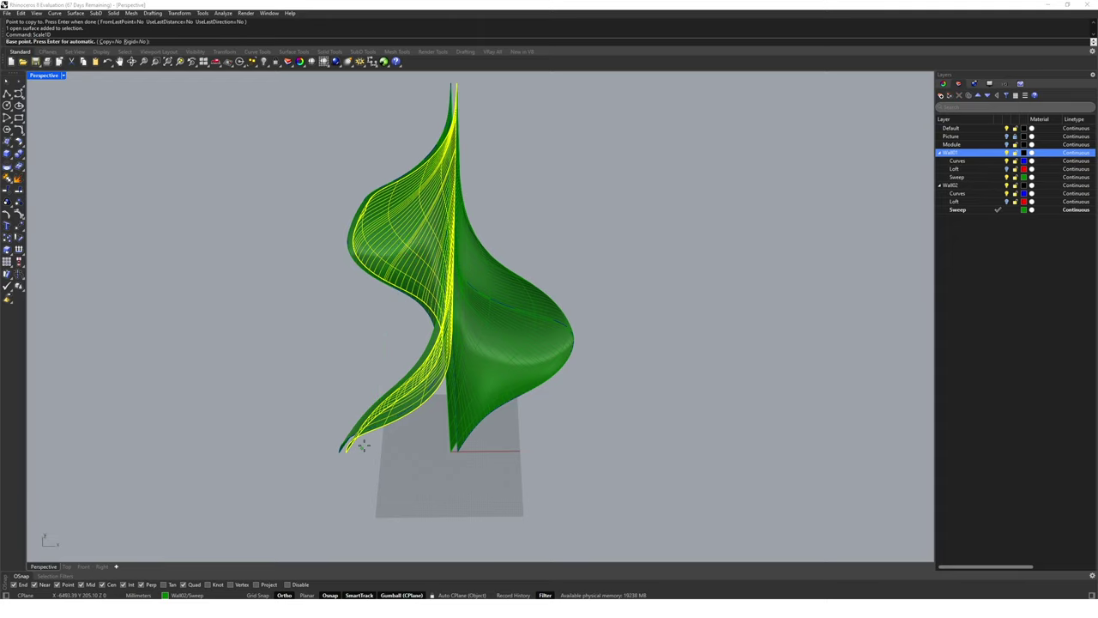
{"action": "right_click_drag", "start_coordinate": [363, 444], "coordinate": [396, 420]}
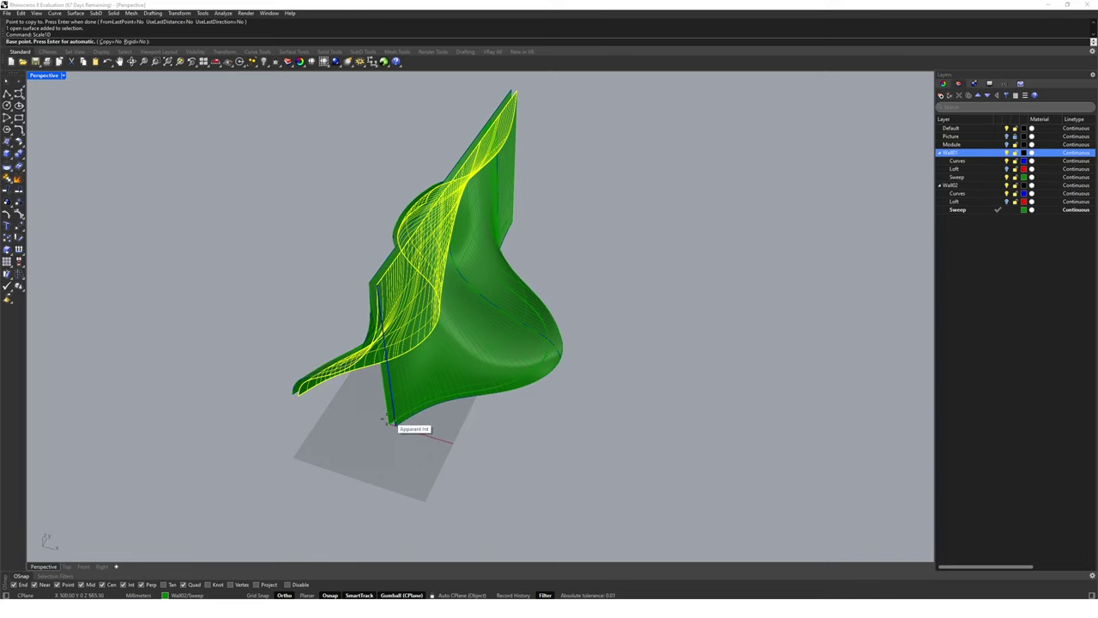
{"action": "left_click", "coordinate": [393, 427]}
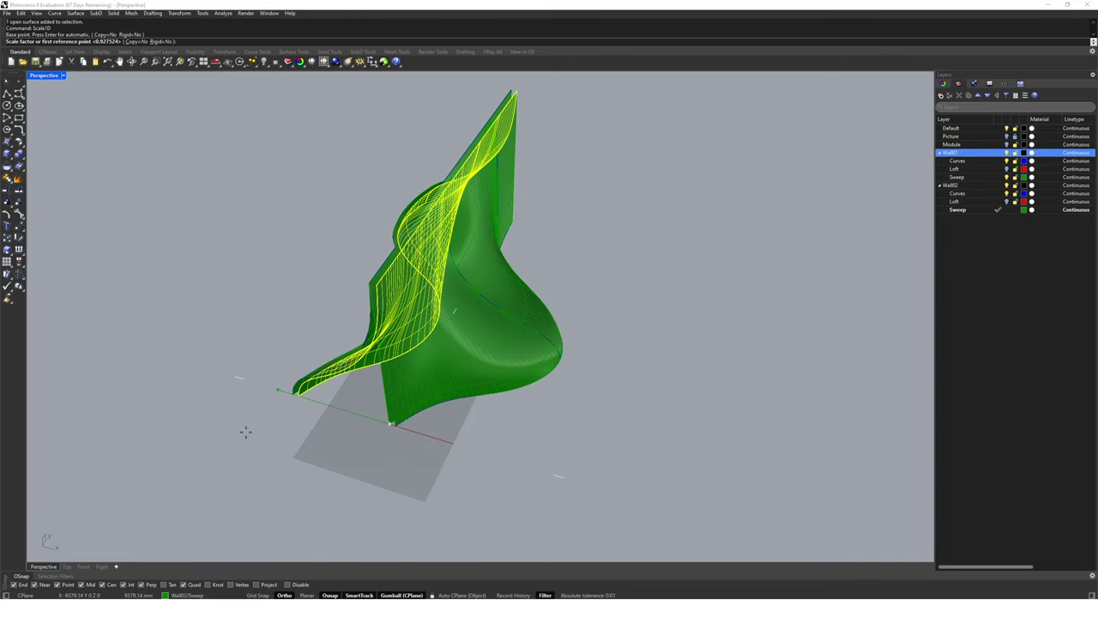
{"action": "left_click", "coordinate": [246, 433]}
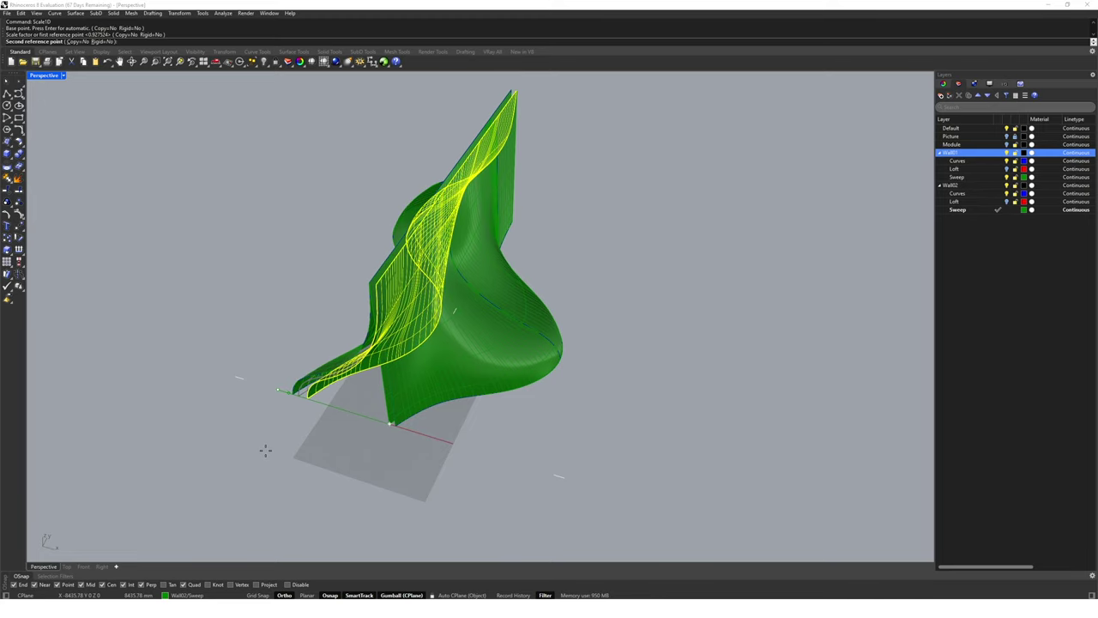
{"action": "left_click", "coordinate": [265, 450]}
{"action": "right_click_drag", "start_coordinate": [266, 450], "coordinate": [832, 283]}
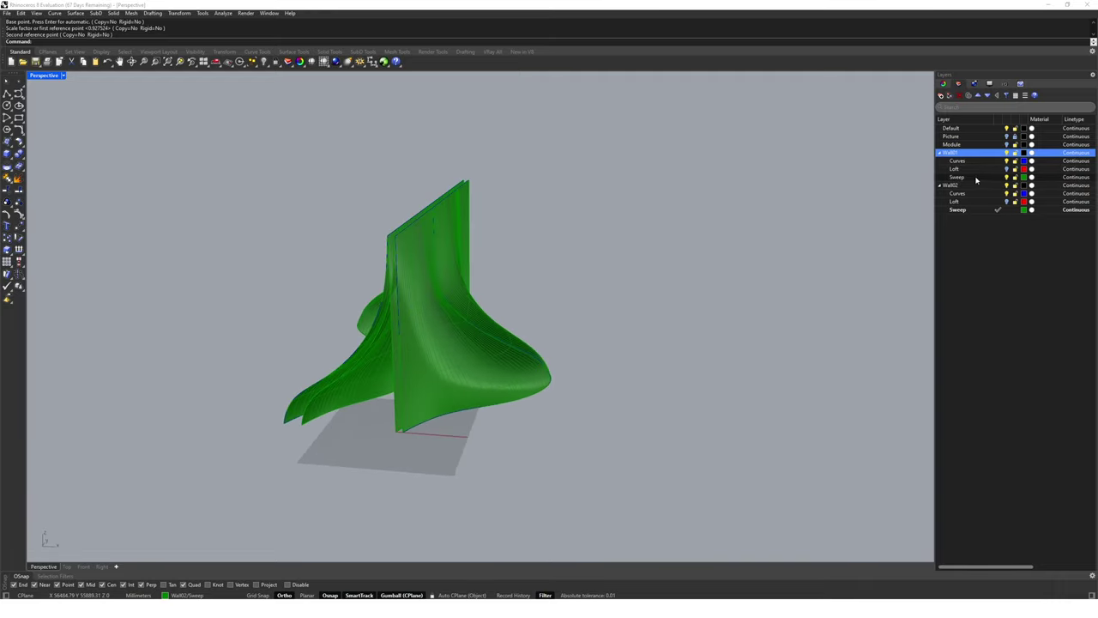
- Create a Trim sublayer under Wall01, make it current and set its colour to magenta
{"action": "left_click", "coordinate": [1062, 177]}
{"action": "left_click", "coordinate": [941, 97]}
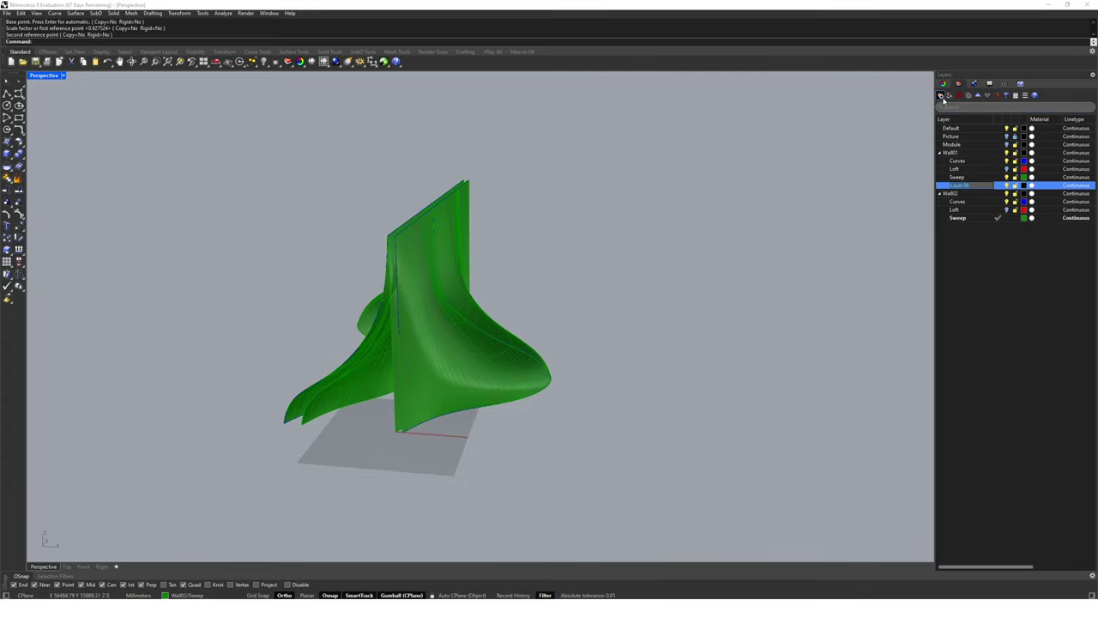
{"action": "type", "text": "W"}
{"action": "key", "text": "Return"}
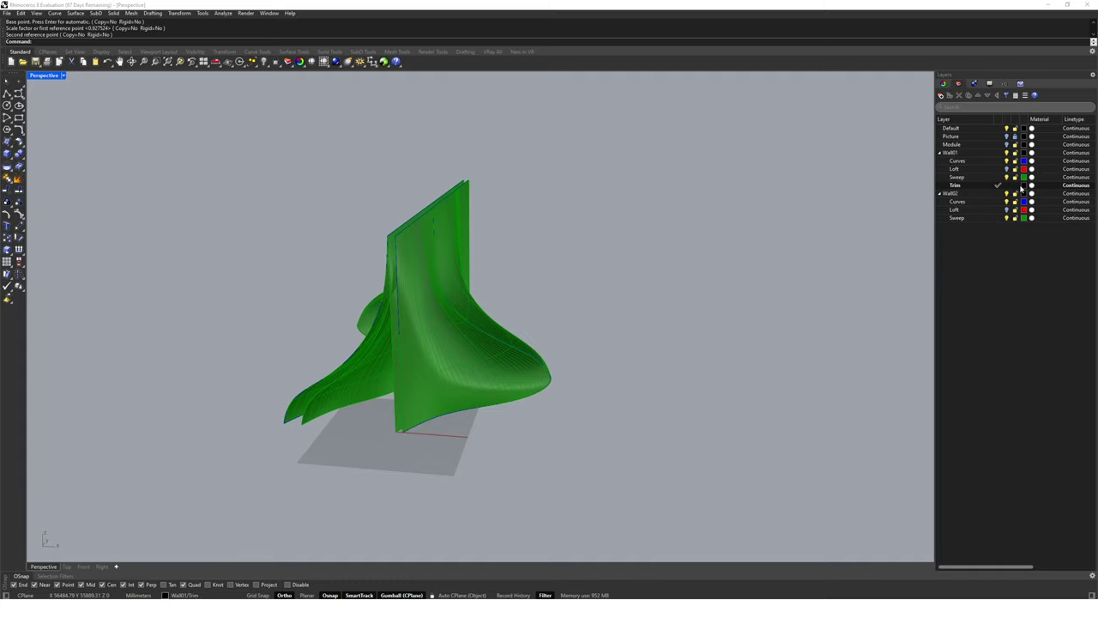
{"action": "left_click", "coordinate": [1023, 185]}
{"action": "left_click", "coordinate": [444, 374]}
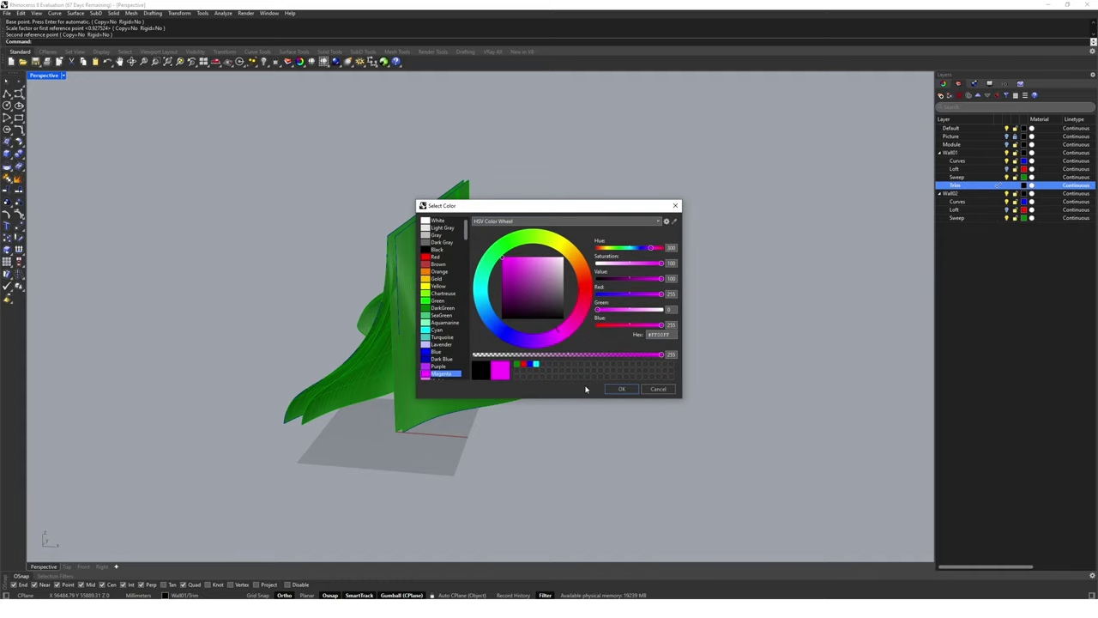
{"action": "left_click", "coordinate": [621, 388]}
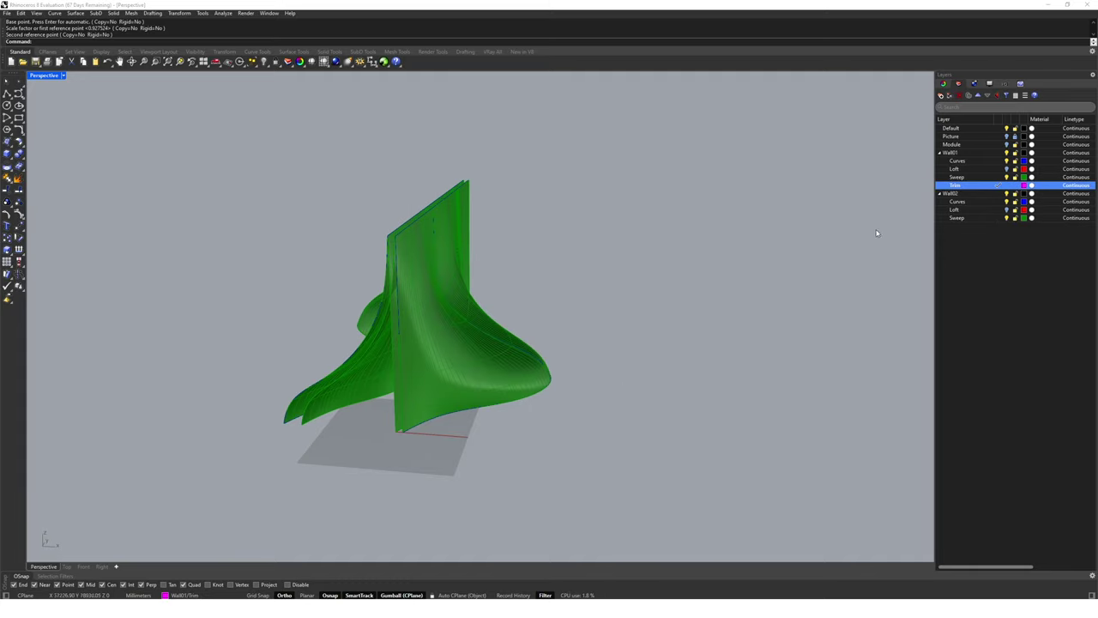
- Hide Wall02 and copy the bottom front corner box of the module grid to the Trim layer, leaving the Module layer hidden
{"action": "left_click", "coordinate": [1006, 193]}
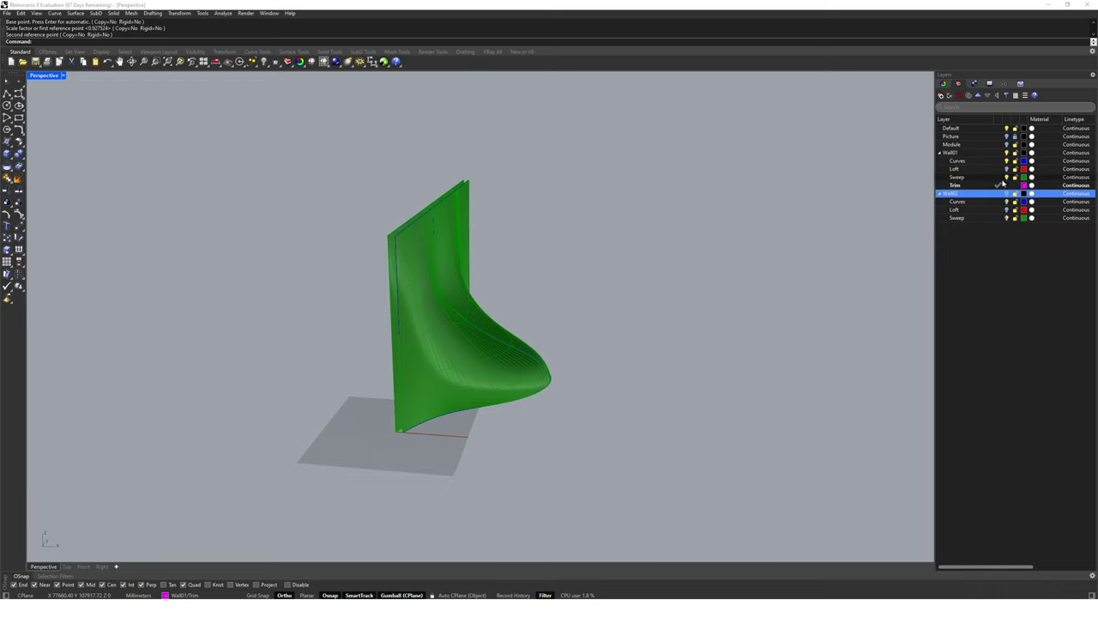
{"action": "left_click", "coordinate": [986, 144]}
{"action": "left_click", "coordinate": [1007, 144]}
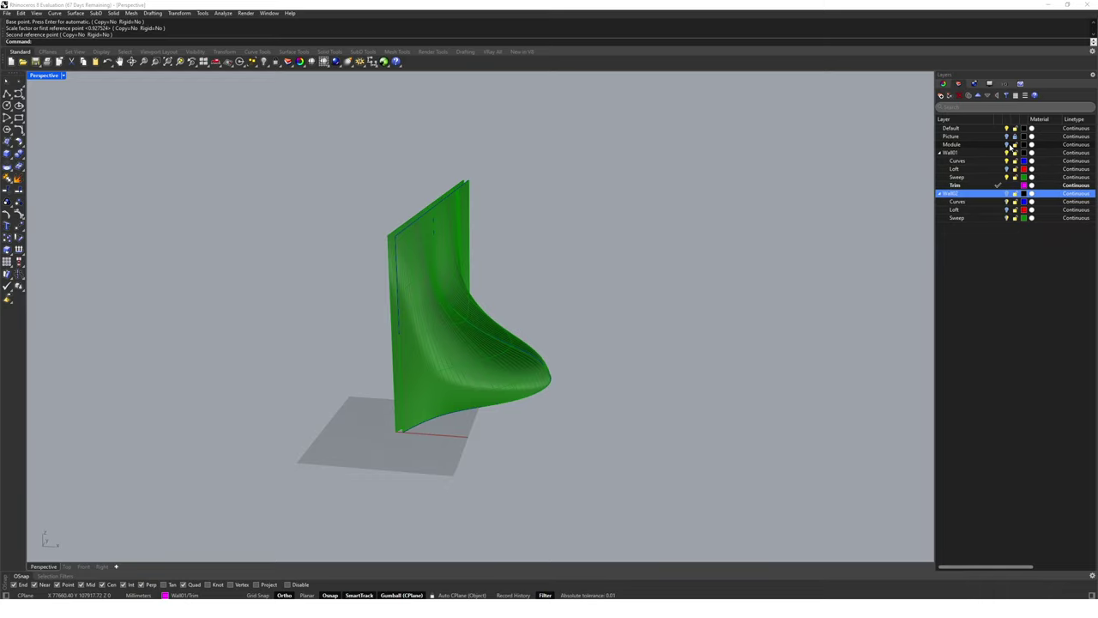
{"action": "scroll", "coordinate": [402, 404], "scroll_direction": "up", "scroll_amount": 5}
{"action": "left_click", "coordinate": [409, 400]}
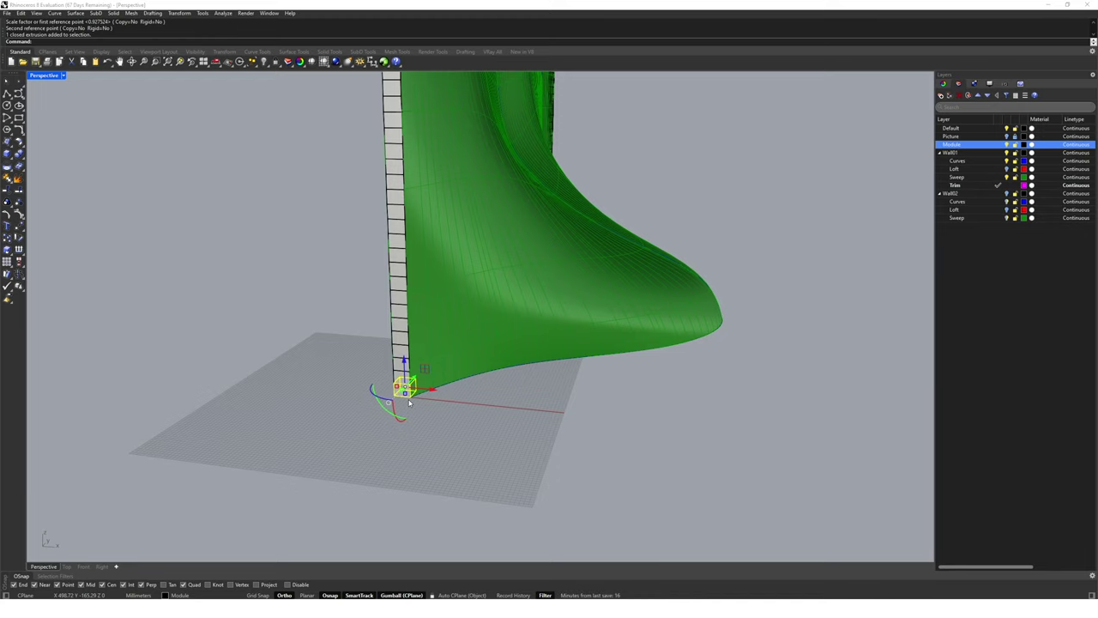
{"action": "right_click", "coordinate": [966, 186]}
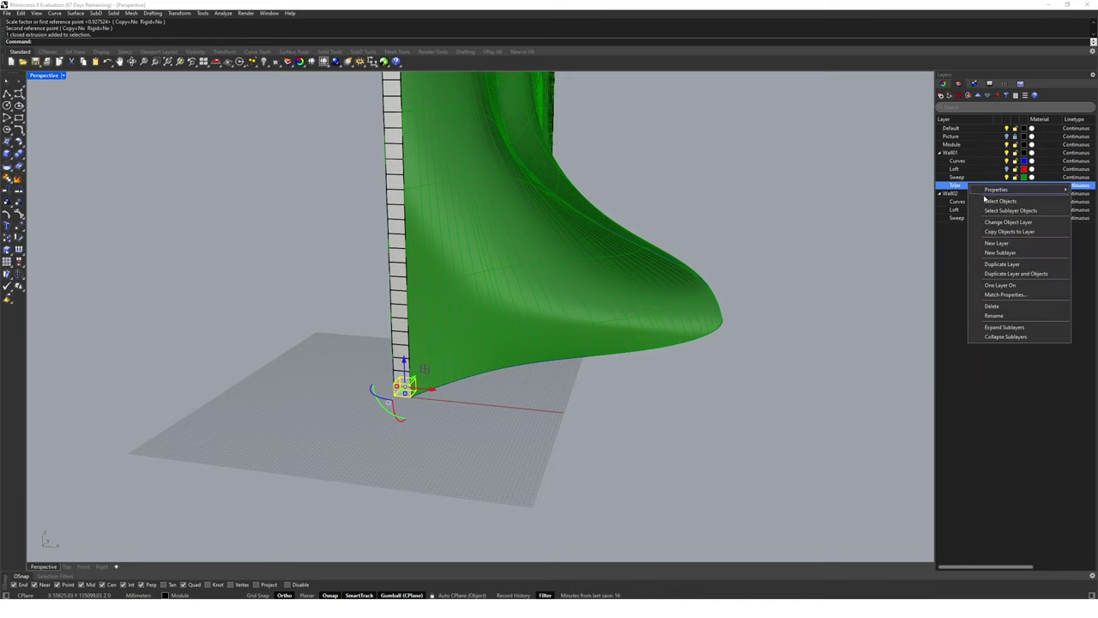
{"action": "left_click", "coordinate": [1021, 232]}
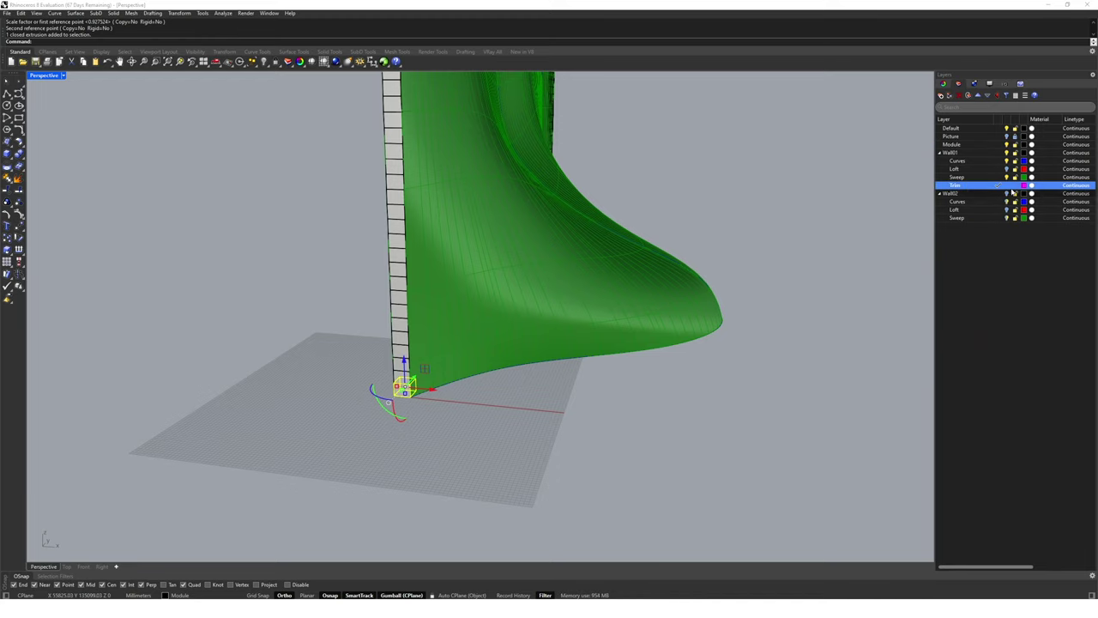
{"action": "left_click", "coordinate": [1008, 146]}
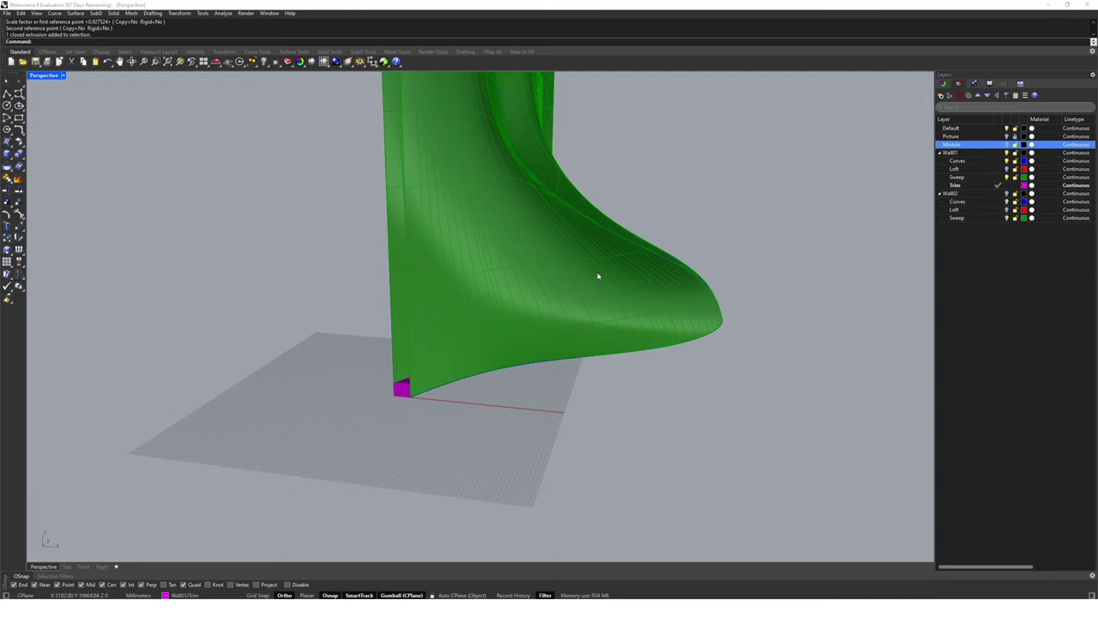
- Stretch the magenta corner box along the X axis into a long bar and shift it toward the wall's bulging side
{"action": "left_click", "coordinate": [400, 384]}
{"action": "right_click_drag", "start_coordinate": [400, 384], "coordinate": [417, 415]}
{"action": "left_click_drag", "start_coordinate": [431, 417], "coordinate": [254, 422]}
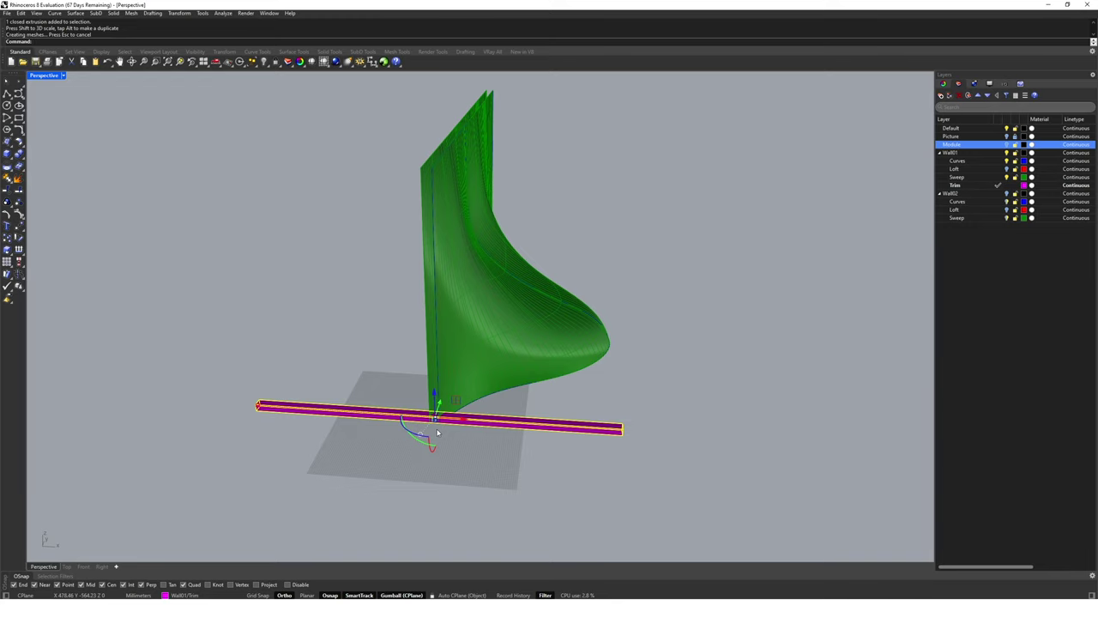
{"action": "left_click_drag", "start_coordinate": [462, 429], "coordinate": [523, 446]}
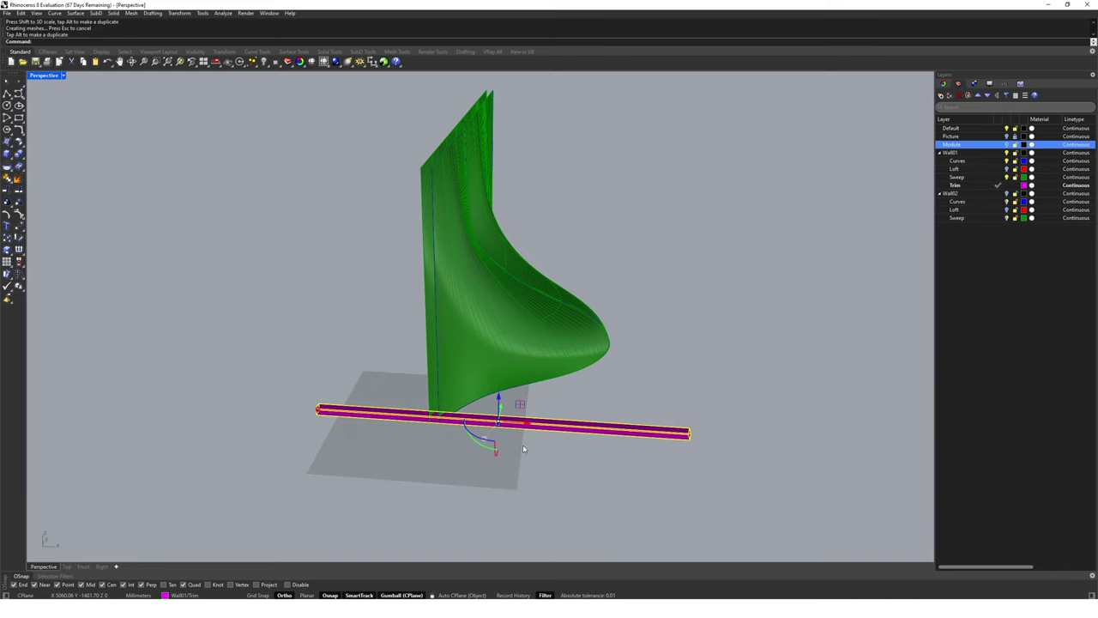
{"action": "right_click_drag", "start_coordinate": [522, 444], "coordinate": [551, 450]}
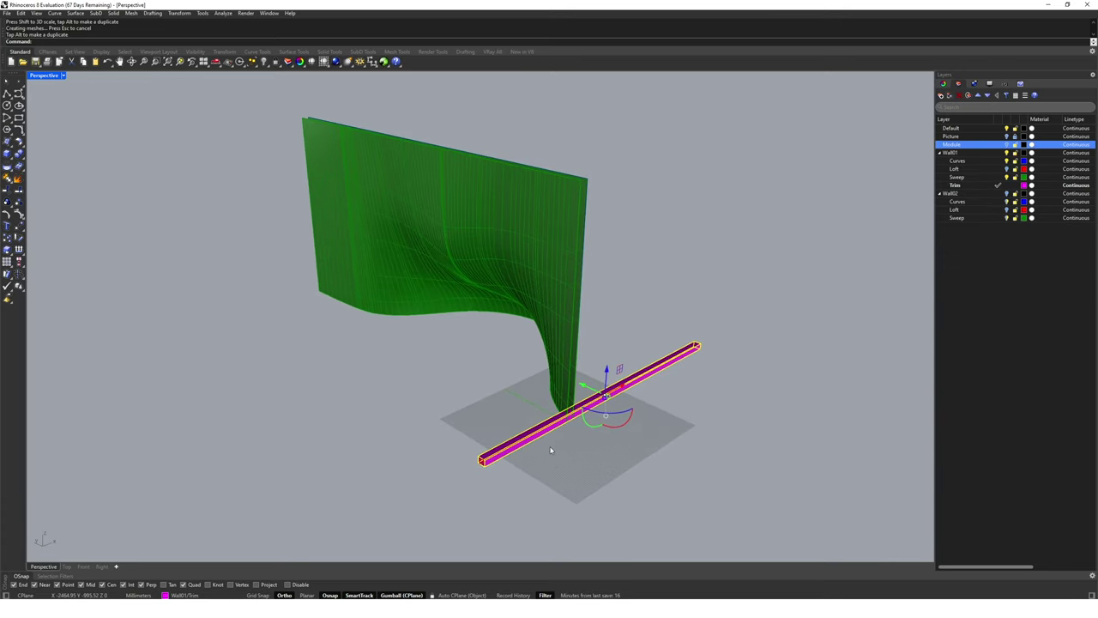
{"action": "type", "text": "ayLinear"}
{"action": "key", "text": "Return"}
{"action": "scroll", "coordinate": [510, 480], "scroll_direction": "up", "scroll_amount": 5}
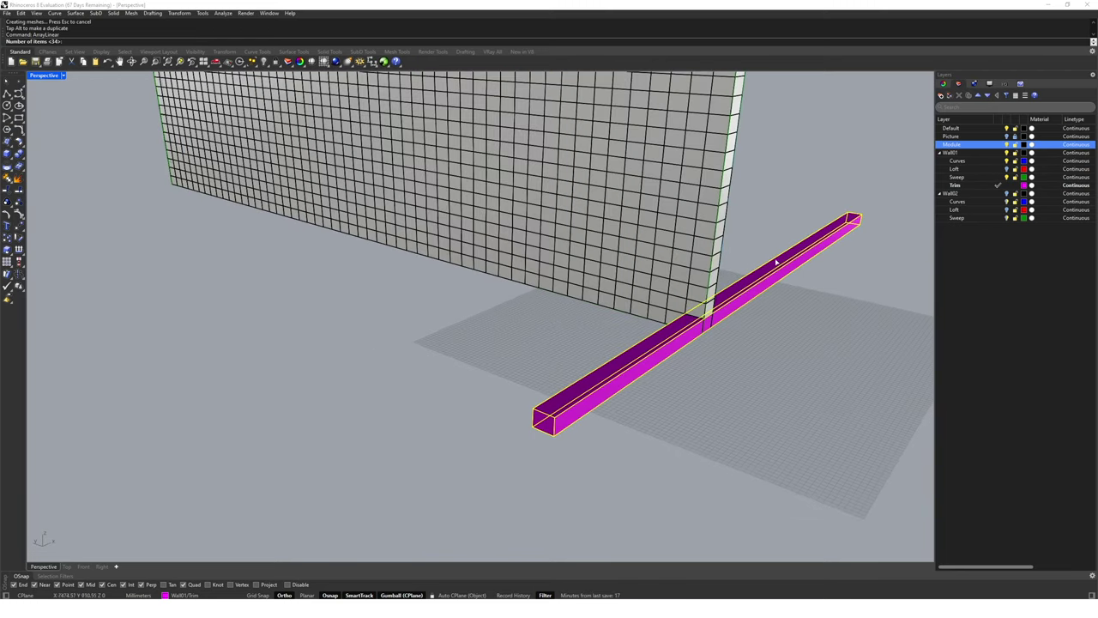
{"action": "mouse_move", "coordinate": [657, 297]}
{"action": "right_mouse_down"}
{"action": "mouse_move", "coordinate": [654, 314]}
{"action": "mouse_move", "coordinate": [670, 306]}
{"action": "right_mouse_up"}
{"action": "key", "text": "Escape"}
- Delete alternate boxes from the module grid's bottom row near the front corner and hide the Module layer
{"action": "left_click", "coordinate": [674, 300]}
{"action": "left_click", "coordinate": [650, 278], "text": "shift"}
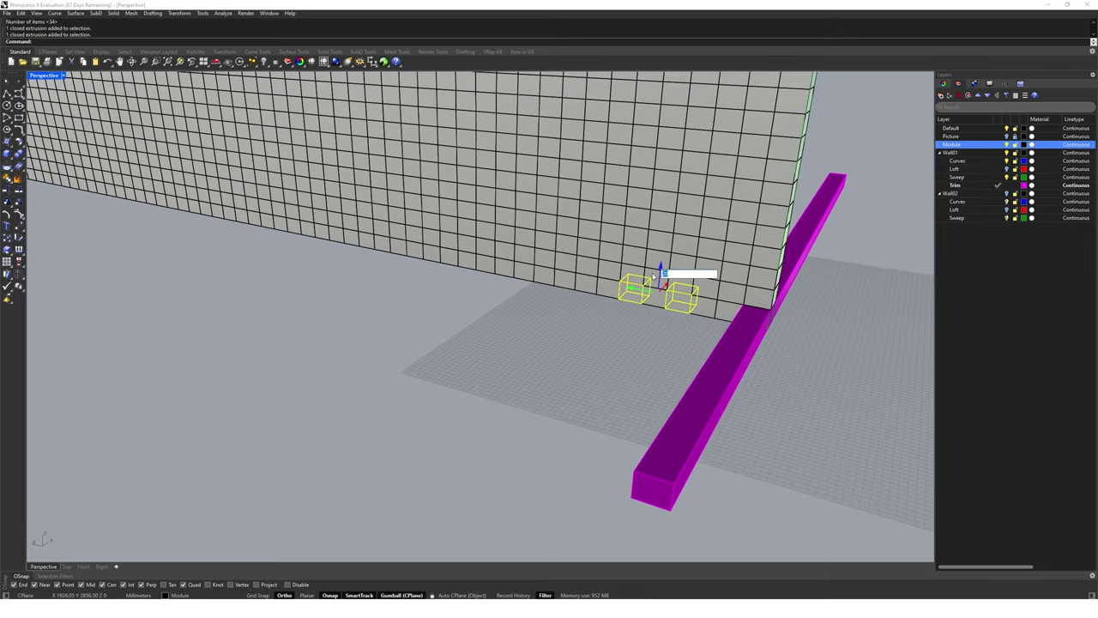
{"action": "key", "text": "Delete"}
{"action": "mouse_move", "coordinate": [662, 307]}
{"action": "right_mouse_down"}
{"action": "mouse_move", "coordinate": [697, 309]}
{"action": "mouse_move", "coordinate": [613, 325]}
{"action": "mouse_move", "coordinate": [645, 305]}
{"action": "right_mouse_up"}
{"action": "left_click", "coordinate": [605, 334]}
{"action": "left_click", "coordinate": [1006, 144]}
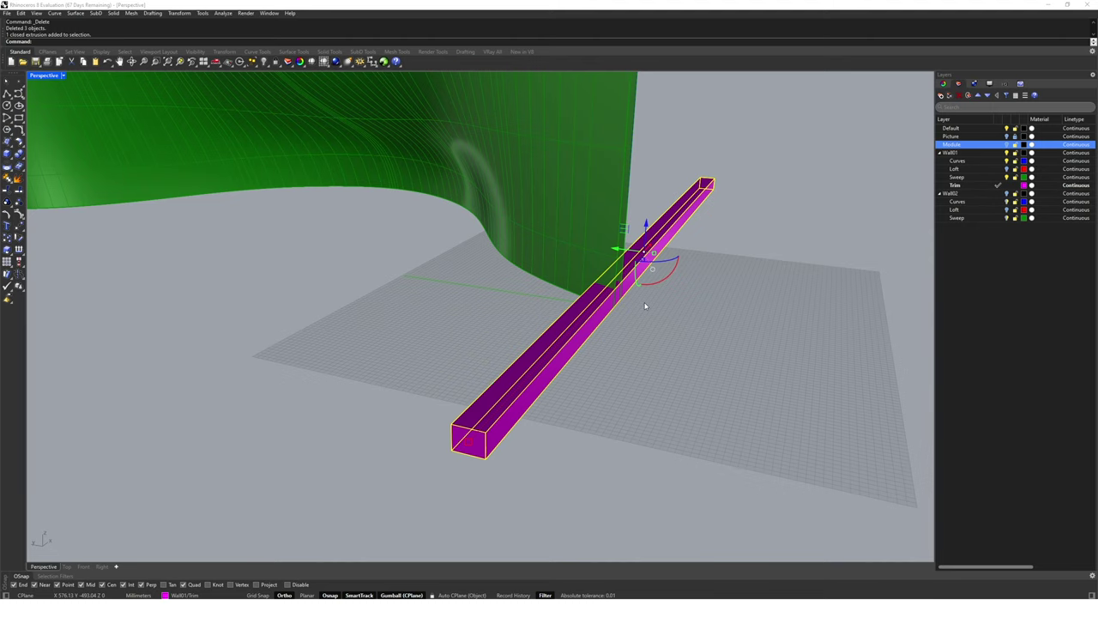
- Create a linear array of 27 magenta bars spaced 1000 mm apart along the wall's length
{"action": "type", "text": "ArrayLinear"}
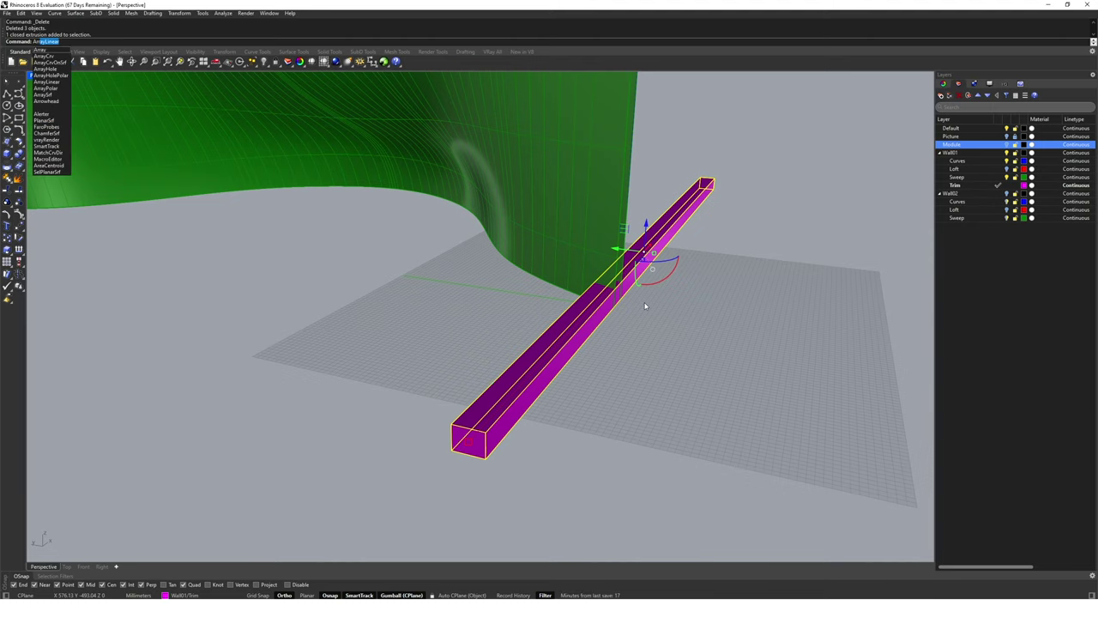
{"action": "key", "text": "Down"}
{"action": "key", "text": "Down"}
{"action": "key", "text": "Down"}
{"action": "key", "text": "Down"}
{"action": "key", "text": "Down"}
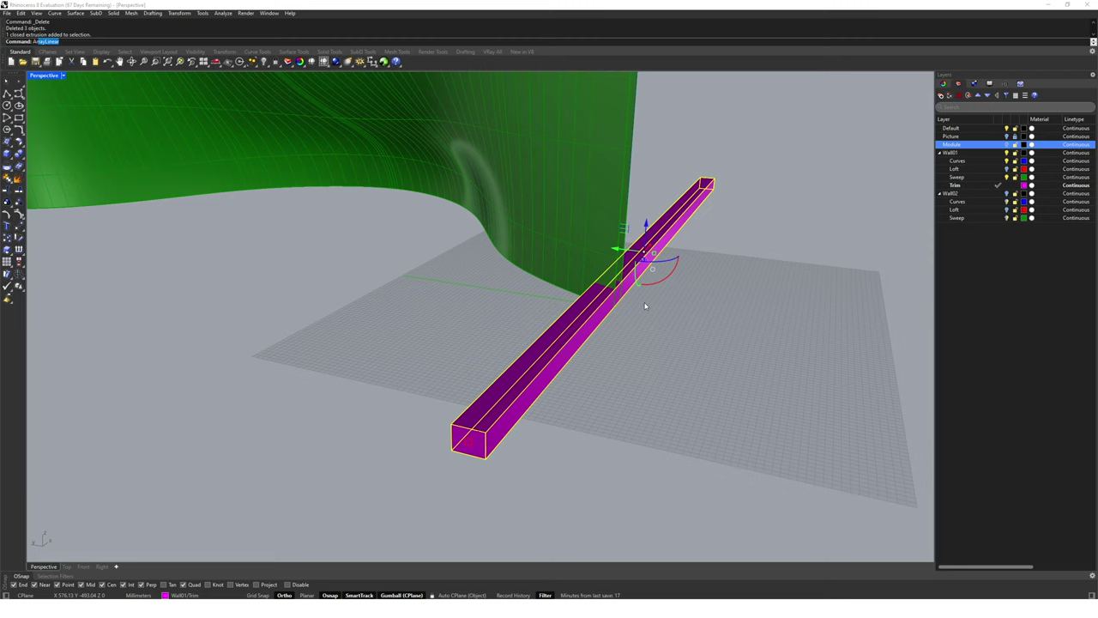
{"action": "key", "text": "Return"}
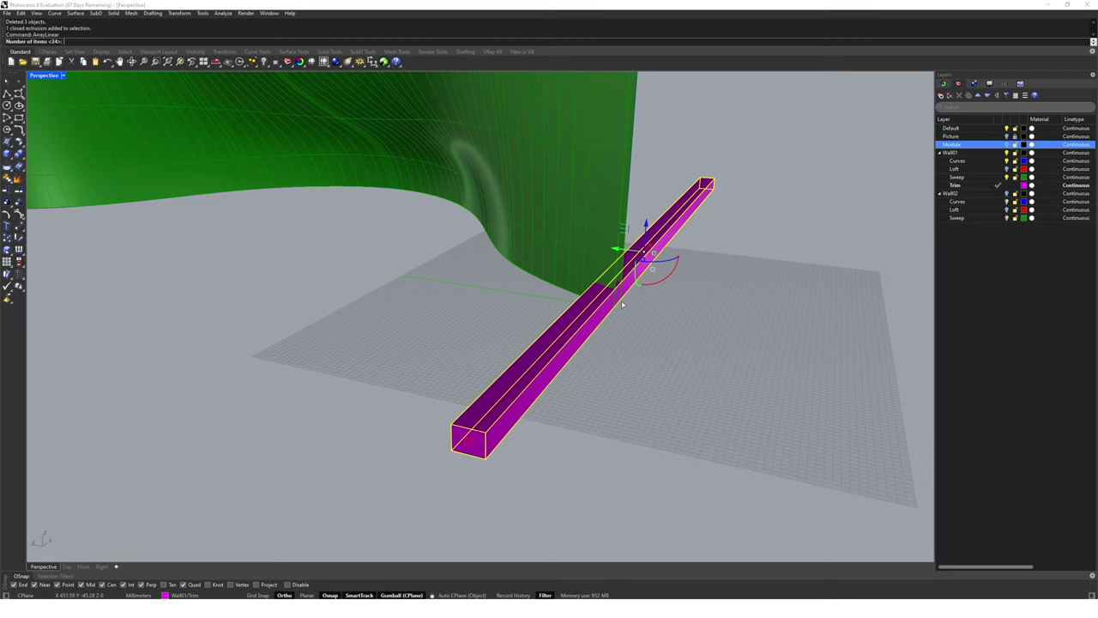
{"action": "type", "text": "27"}
{"action": "key", "text": "Return"}
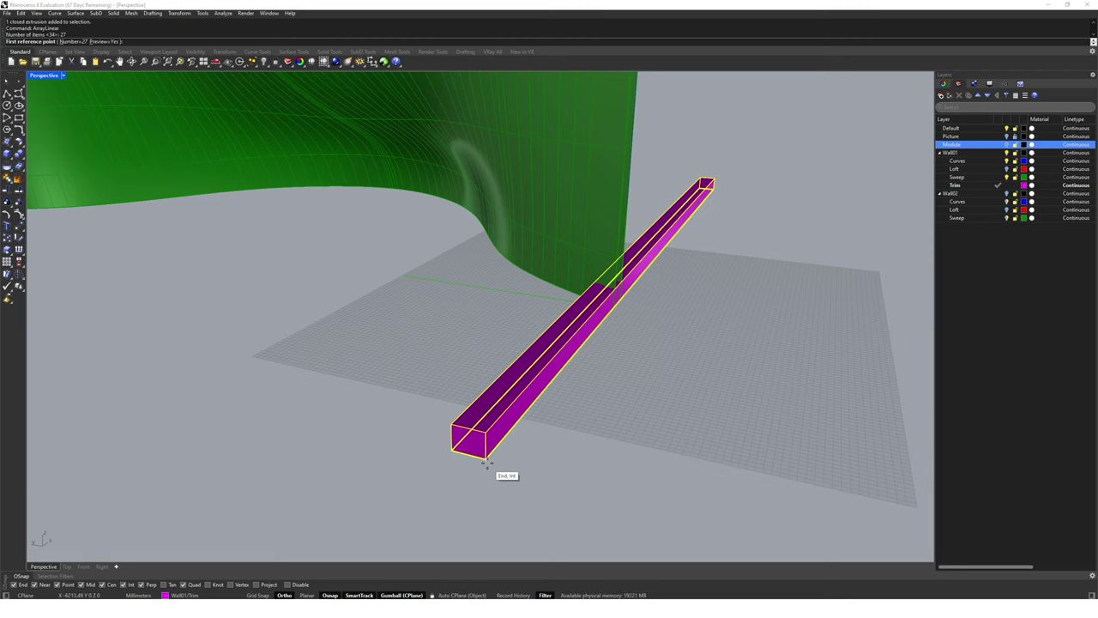
{"action": "left_click", "coordinate": [489, 468]}
{"action": "type", "text": "1000"}
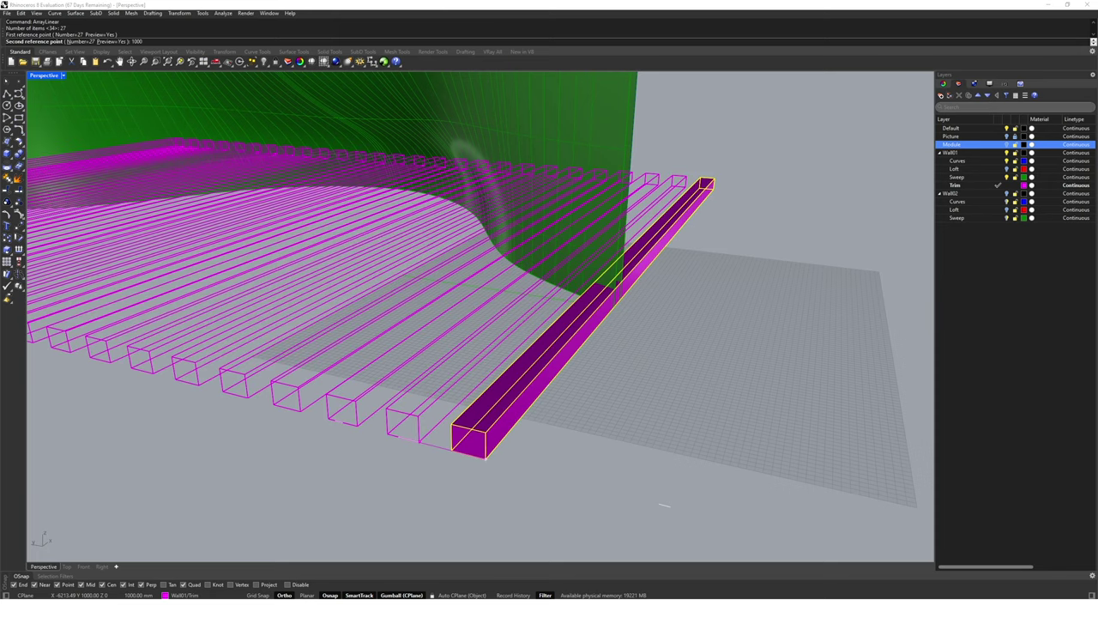
{"action": "key", "text": "Return"}
{"action": "right_click_drag", "start_coordinate": [375, 456], "coordinate": [694, 426]}
{"action": "scroll", "coordinate": [567, 431], "scroll_direction": "up", "scroll_amount": 2}
{"action": "key", "text": "Escape"}
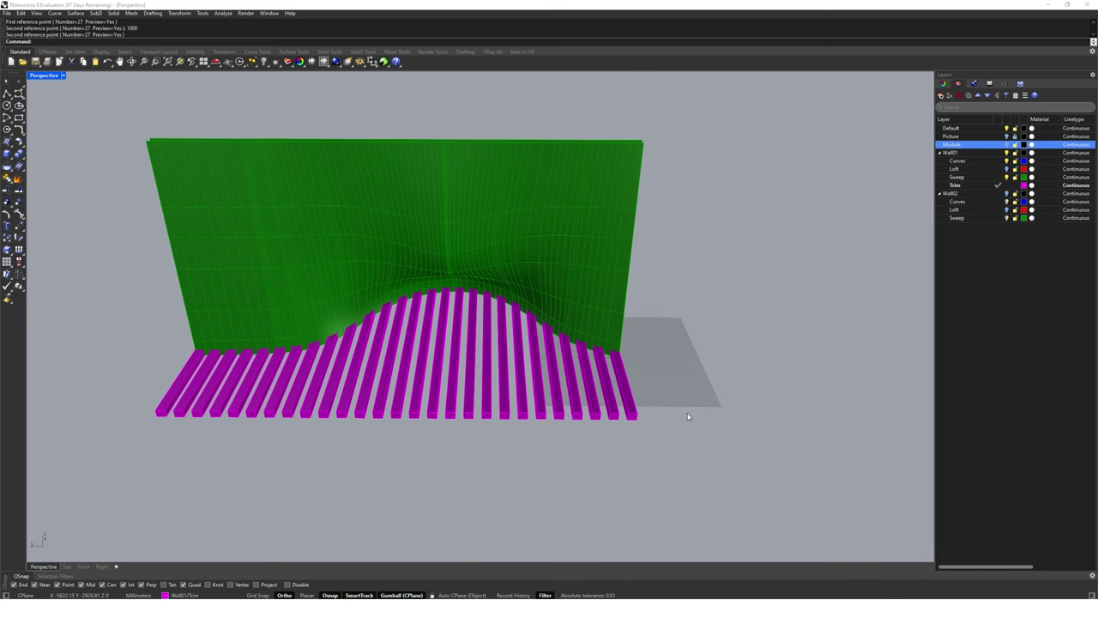
- Move all the arrayed bars 500 mm along the Y axis, away from the wall's front corner
{"action": "key", "text": "ctrl+l"}
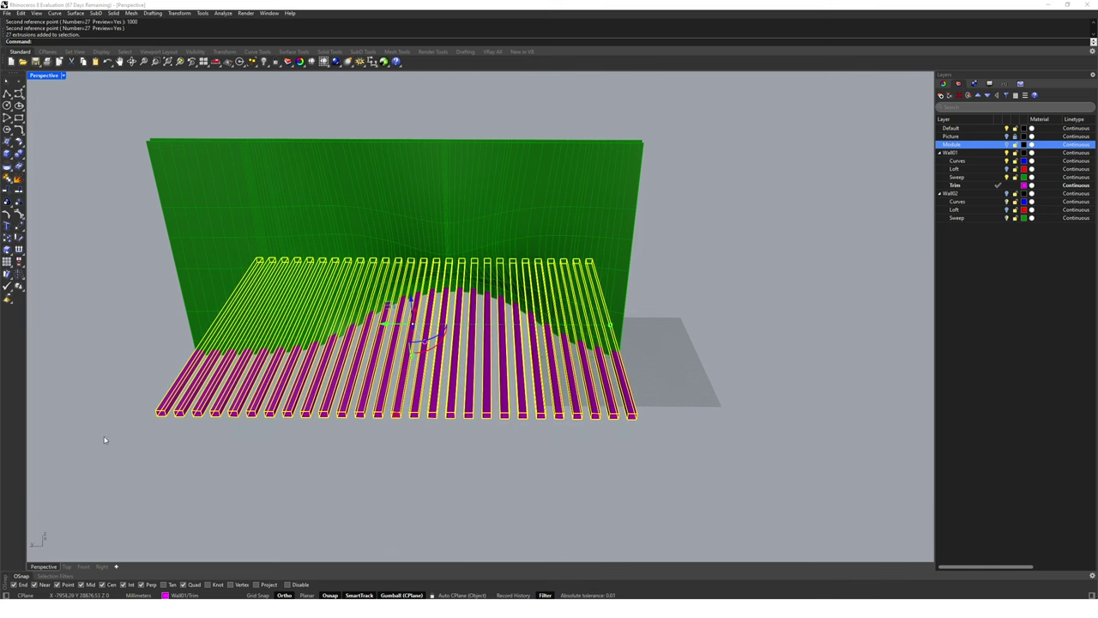
{"action": "type", "text": "Move"}
{"action": "key", "text": "Return"}
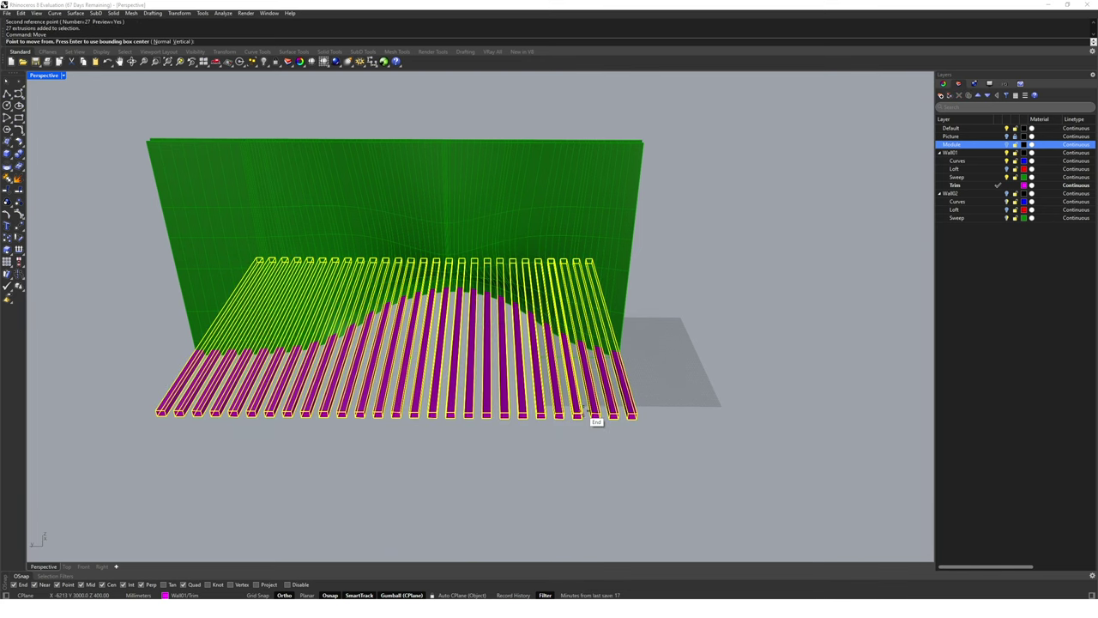
{"action": "left_click", "coordinate": [595, 419]}
{"action": "type", "text": "50"}
{"action": "key", "text": "Return"}
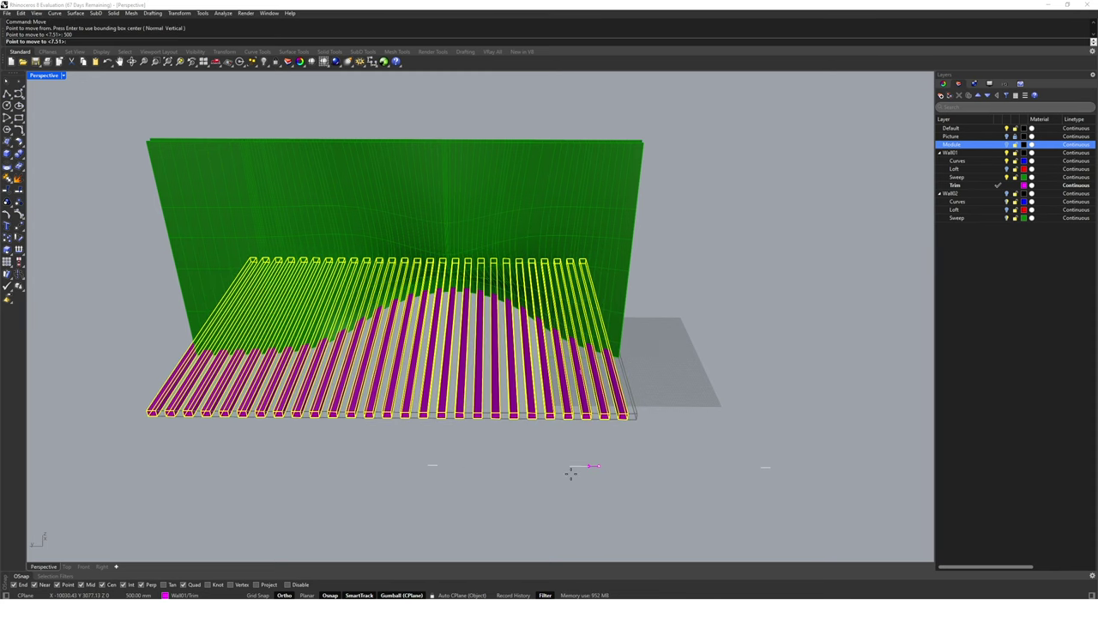
{"action": "left_click", "coordinate": [572, 477]}
- Finish placing the arrayed bars 500 mm along the Y axis and check the bar at the wall's far end
{"action": "left_click", "coordinate": [245, 453]}
{"action": "left_click", "coordinate": [159, 400]}
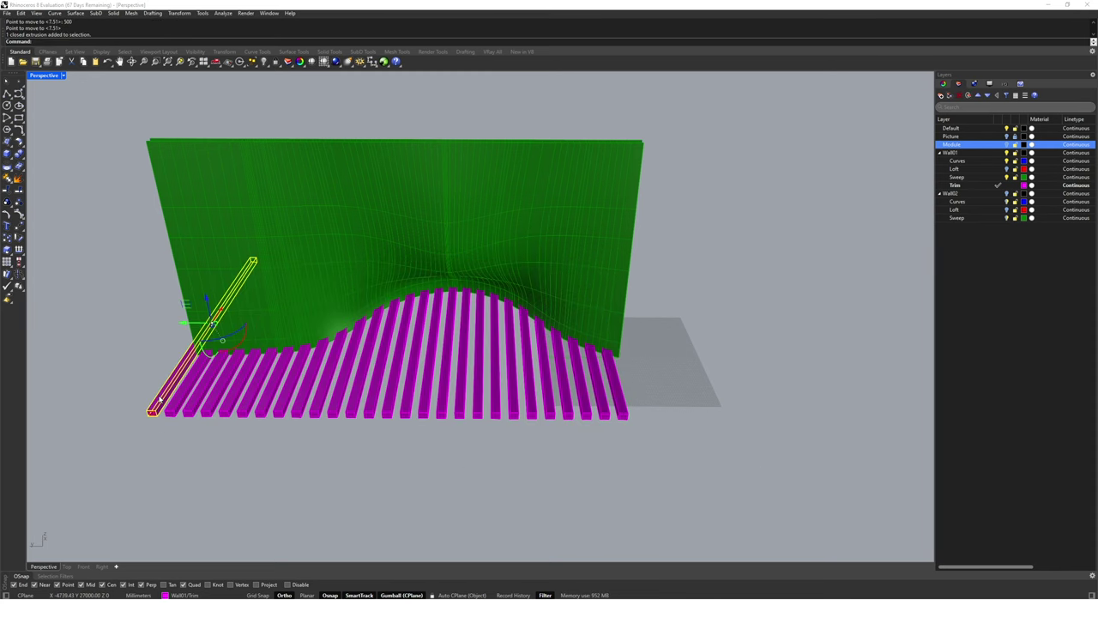
{"action": "key", "text": "Escape"}
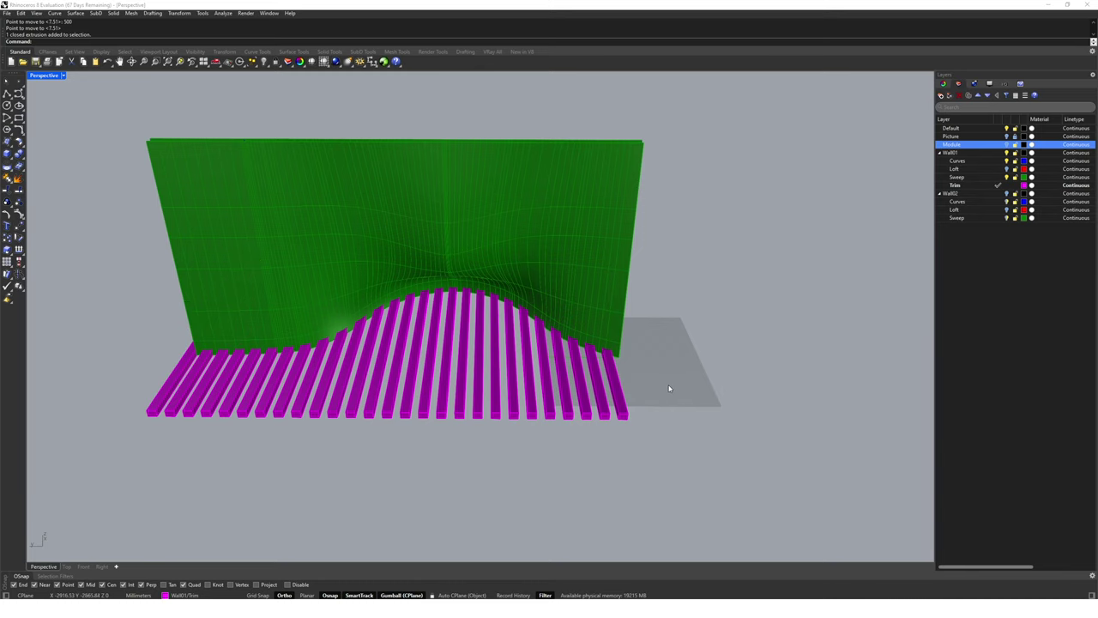
- Copy the whole row of bars diagonally by one bar width and delete the copied bar overhanging the wall's far end
{"action": "left_click_drag", "start_coordinate": [689, 388], "coordinate": [143, 471]}
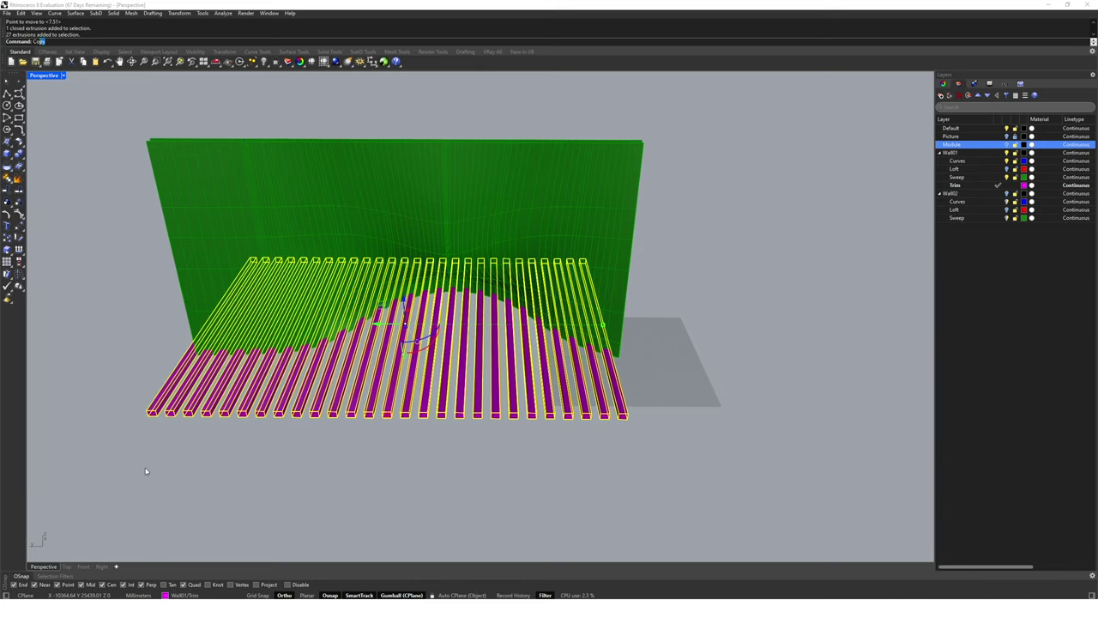
{"action": "type", "text": "copy"}
{"action": "key", "text": "Return"}
{"action": "scroll", "coordinate": [150, 433], "scroll_direction": "up", "scroll_amount": 6}
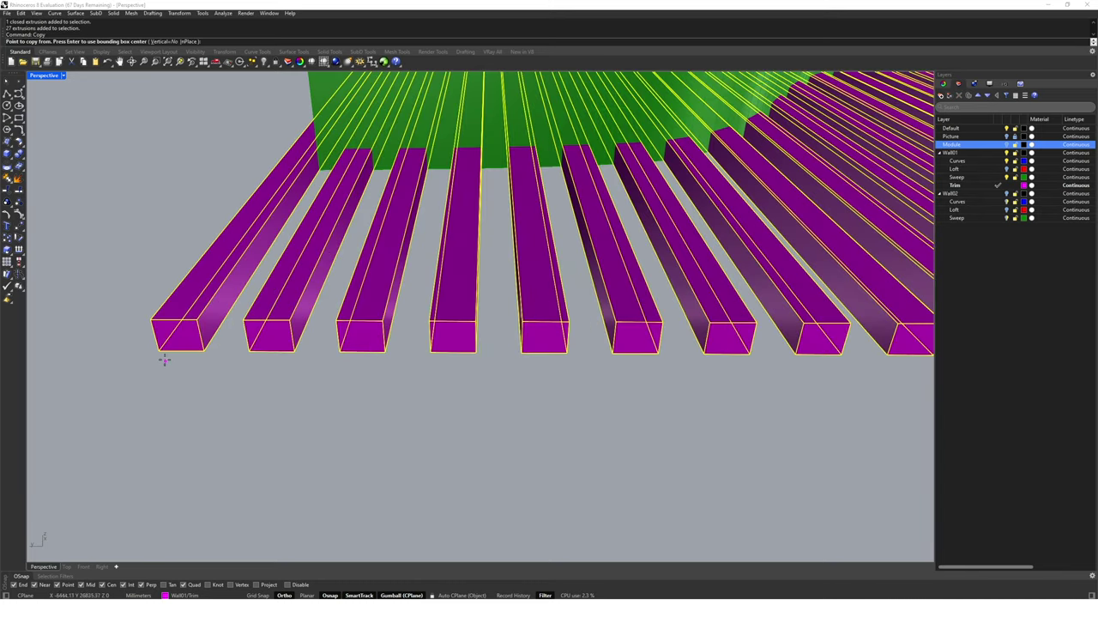
{"action": "left_click", "coordinate": [161, 352]}
{"action": "left_click", "coordinate": [195, 358]}
{"action": "scroll", "coordinate": [193, 364], "scroll_direction": "down", "scroll_amount": 6}
{"action": "key", "text": "Return"}
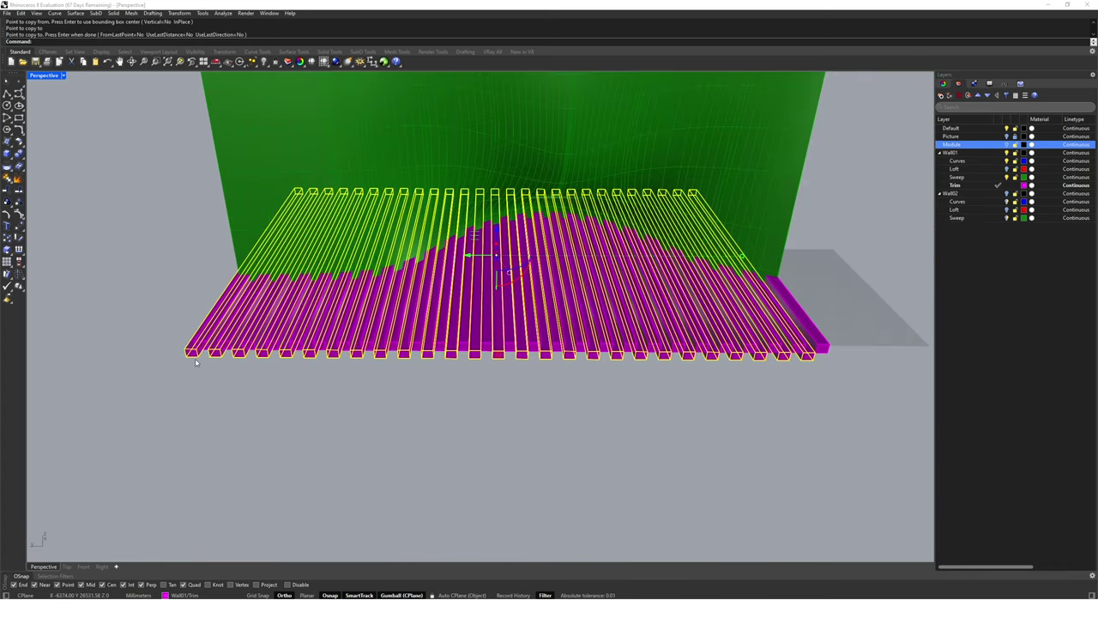
{"action": "left_click", "coordinate": [190, 358]}
{"action": "key", "text": "Delete"}
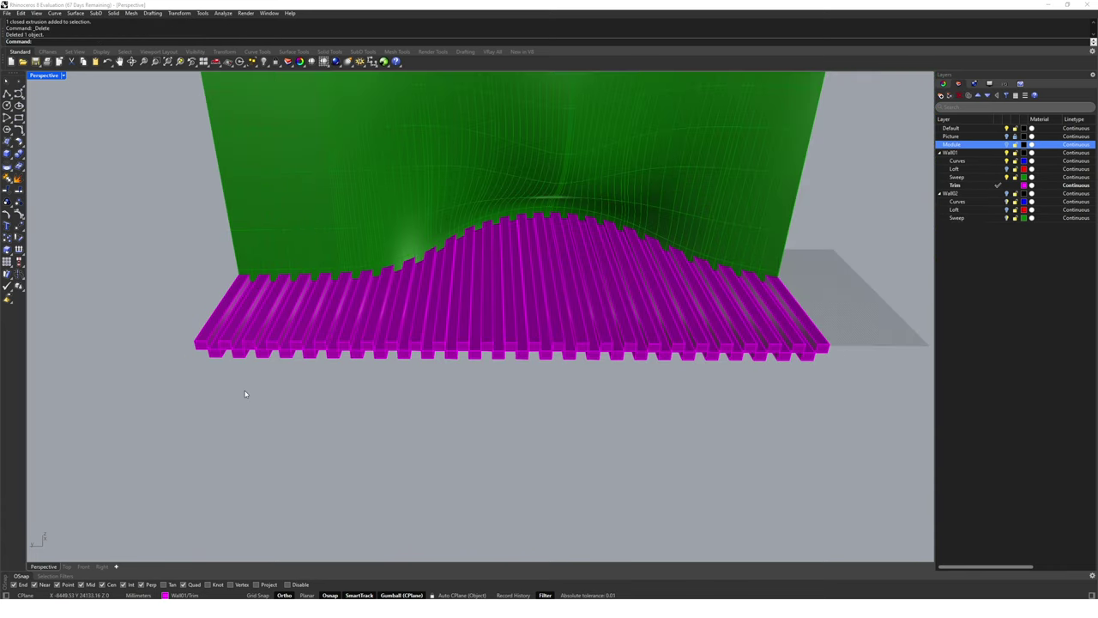
- Create a vertical linear array of 17 items from both staggered bar rows to cover the wall's full height
{"action": "right_click_drag", "start_coordinate": [514, 429], "coordinate": [514, 463]}
{"action": "left_click_drag", "start_coordinate": [772, 198], "coordinate": [284, 469]}
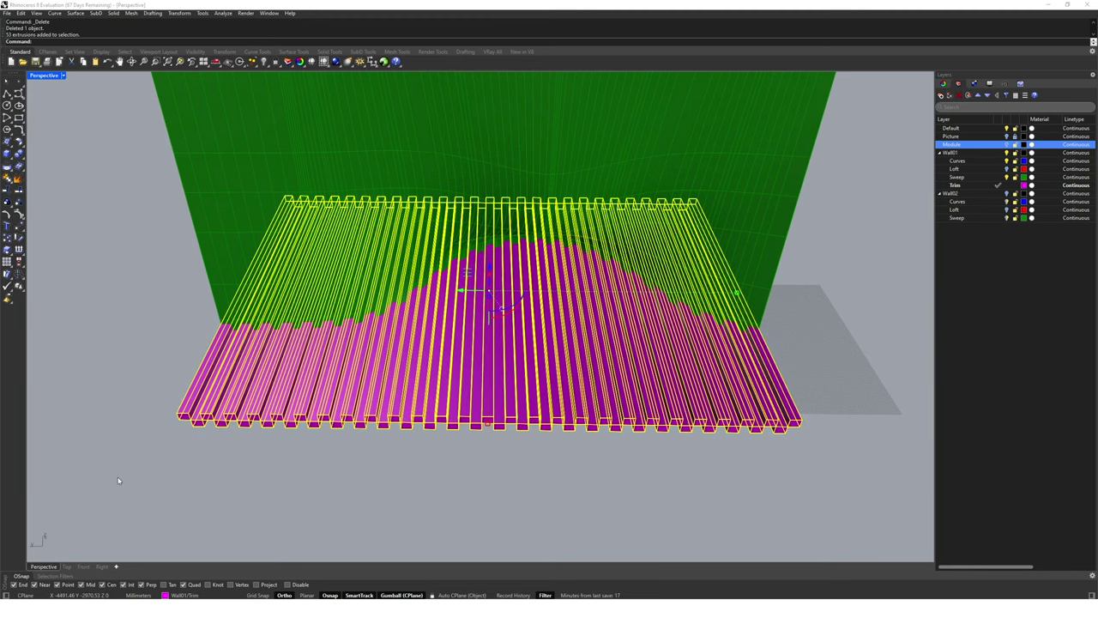
{"action": "key", "text": "Up"}
{"action": "key", "text": "Return"}
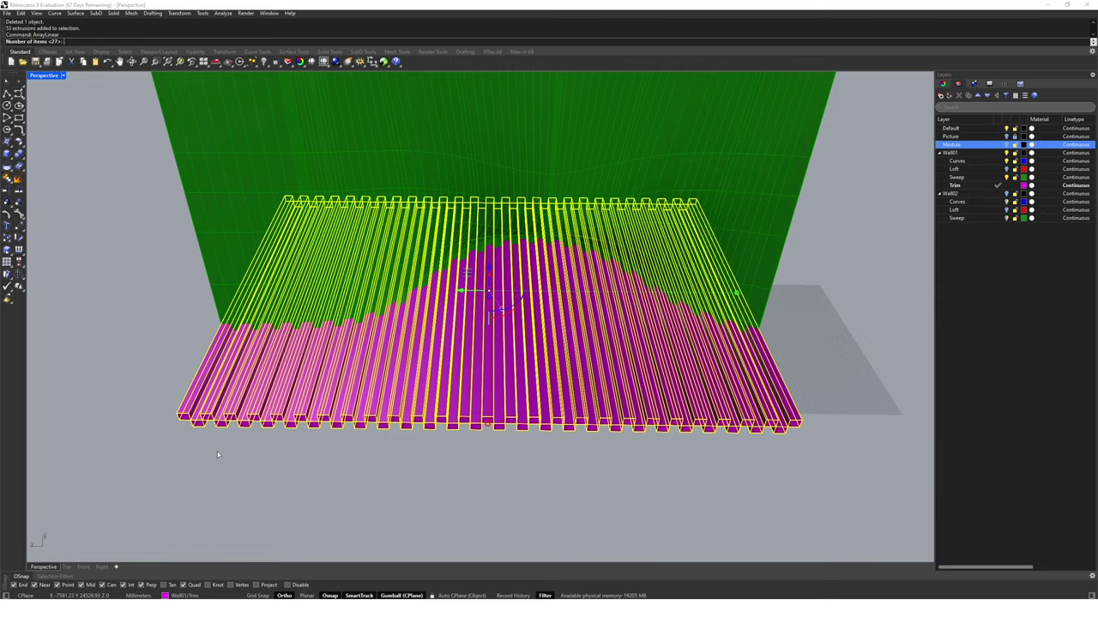
{"action": "type", "text": "17"}
{"action": "key", "text": "Return"}
{"action": "scroll", "coordinate": [209, 436], "scroll_direction": "up", "scroll_amount": 3}
{"action": "left_click", "coordinate": [198, 420]}
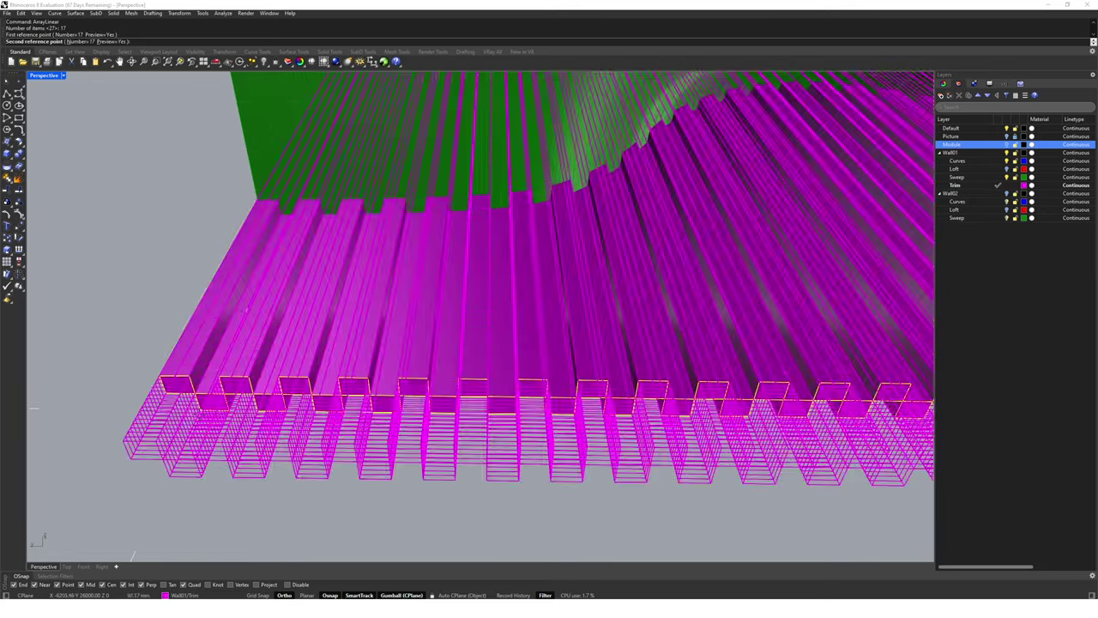
{"action": "left_click", "coordinate": [214, 397]}
{"action": "scroll", "coordinate": [214, 398], "scroll_direction": "down", "scroll_amount": 10}
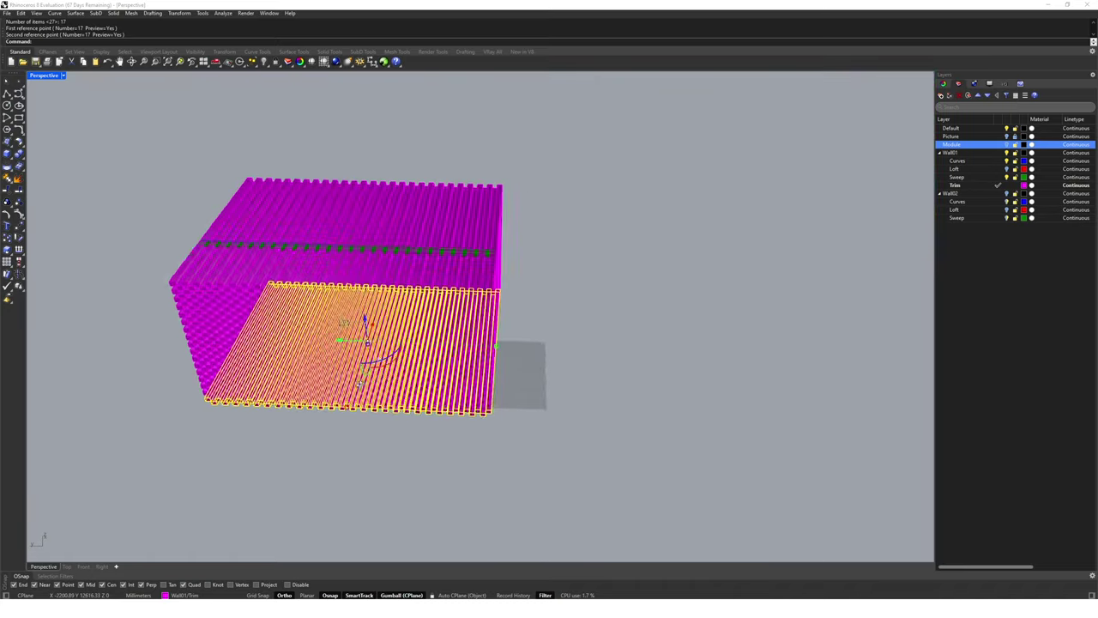
- In the top view, trim away the bar ends on the wall's flat side using the outer sweep surface as cutter
{"action": "right_click_drag", "start_coordinate": [410, 273], "coordinate": [421, 343]}
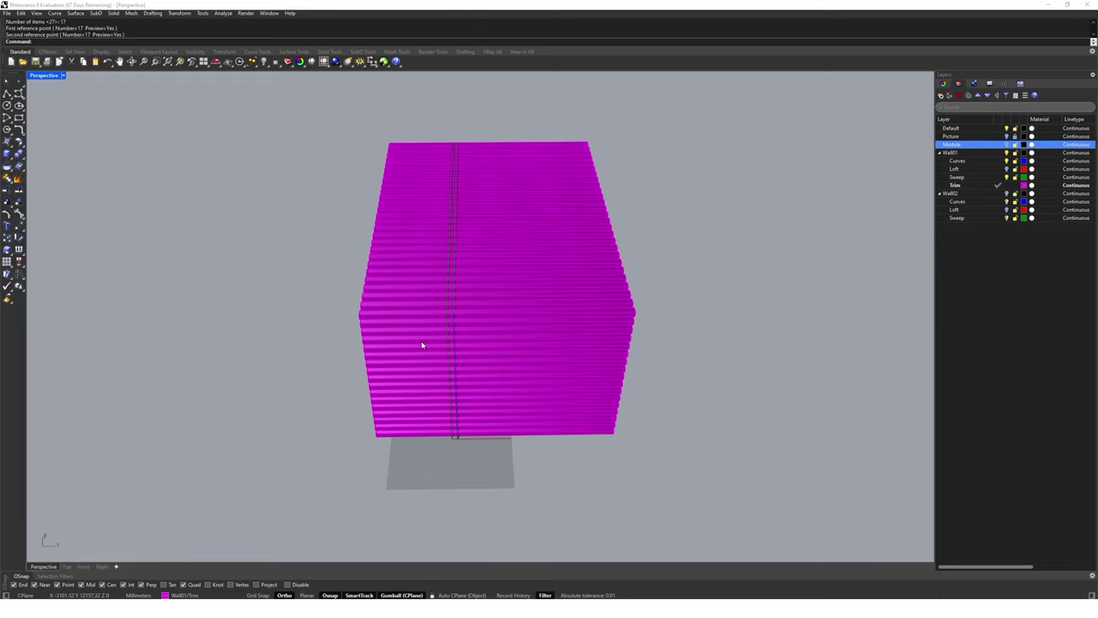
{"action": "double_click", "coordinate": [37, 78]}
{"action": "double_click", "coordinate": [36, 76]}
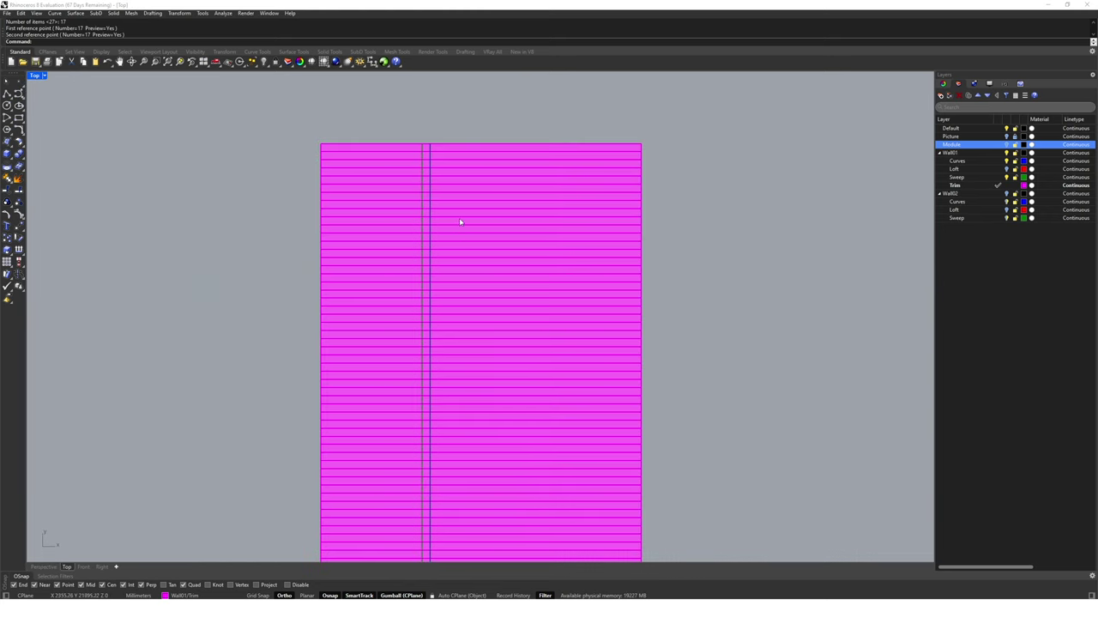
{"action": "left_click", "coordinate": [425, 248]}
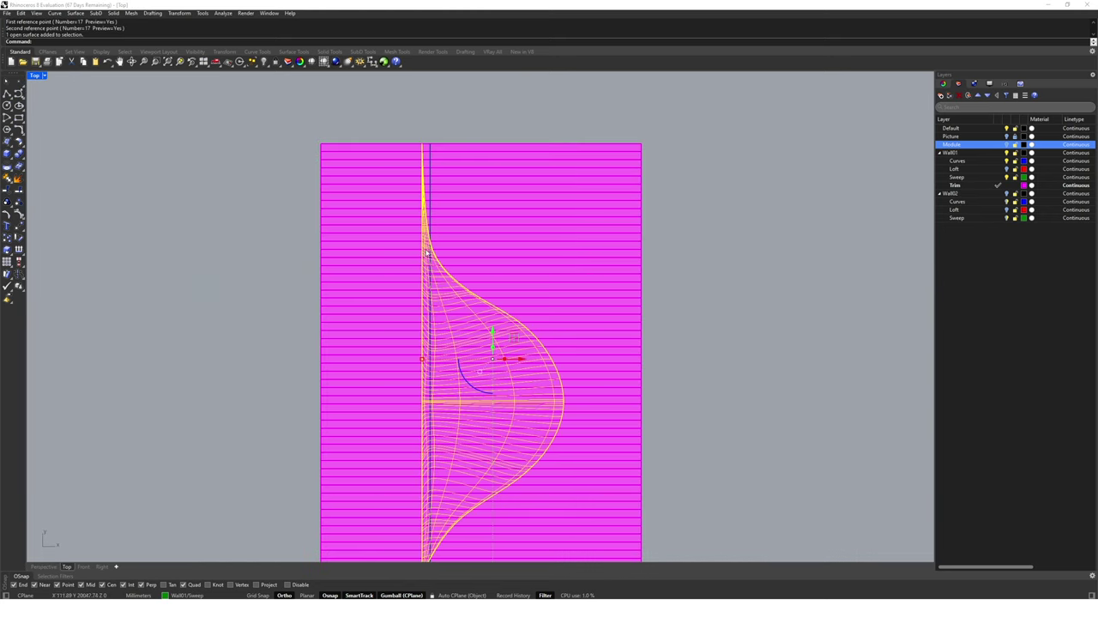
{"action": "right_click_drag", "start_coordinate": [559, 265], "coordinate": [540, 239]}
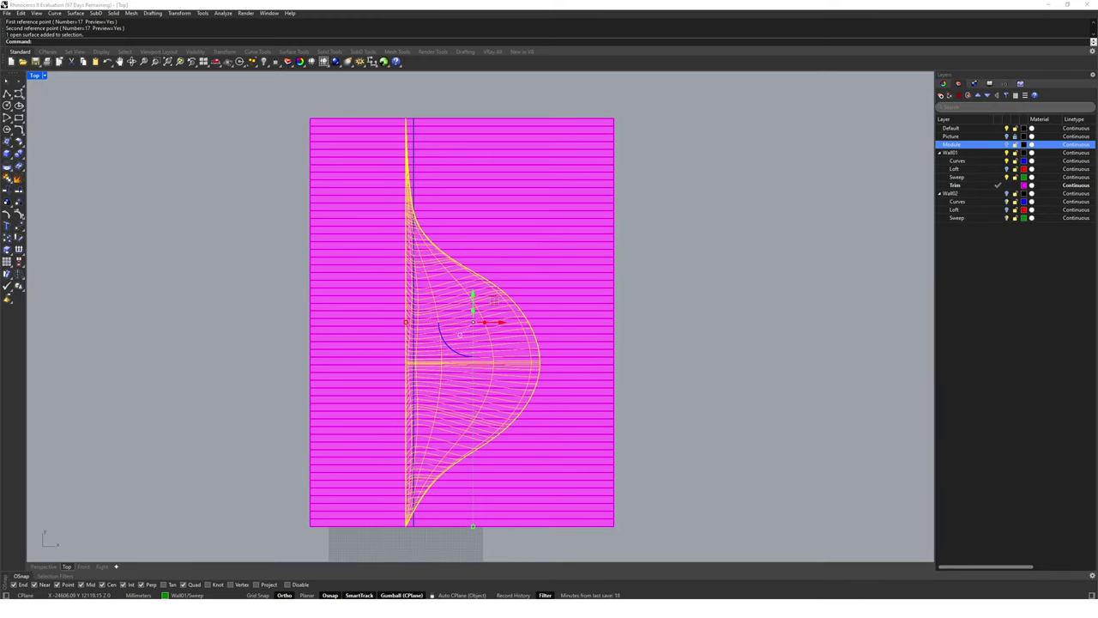
{"action": "type", "text": "im"}
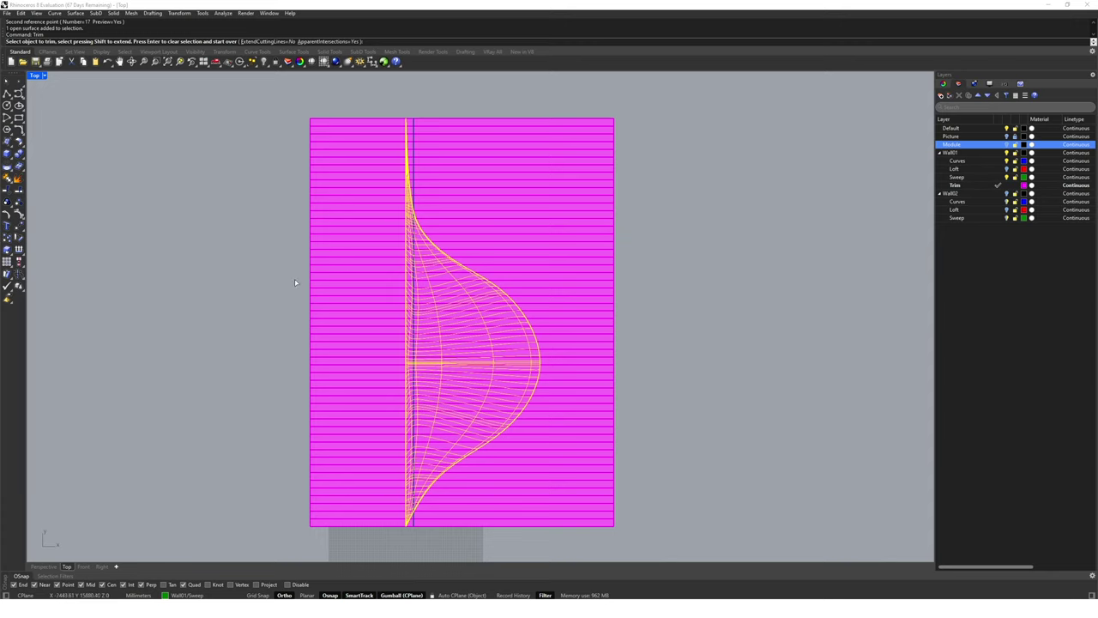
{"action": "left_click", "coordinate": [341, 164]}
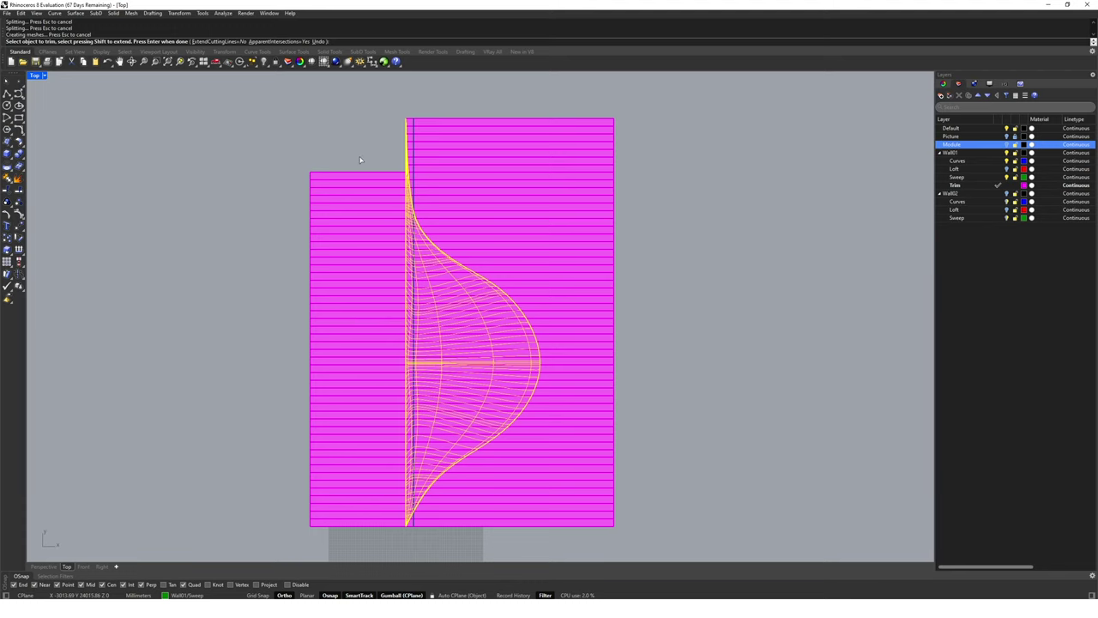
{"action": "left_click", "coordinate": [353, 247]}
{"action": "key", "text": "Return"}
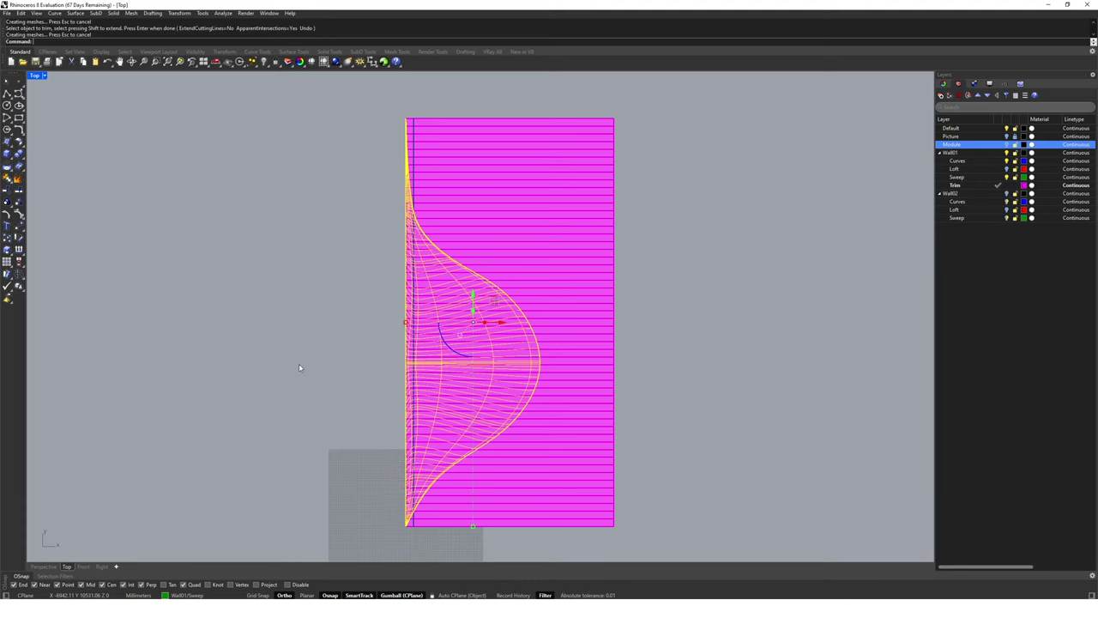
- Hide Wall01's Sweep layer in the perspective view and examine the trimmed faces of the bars
{"action": "double_click", "coordinate": [36, 75]}
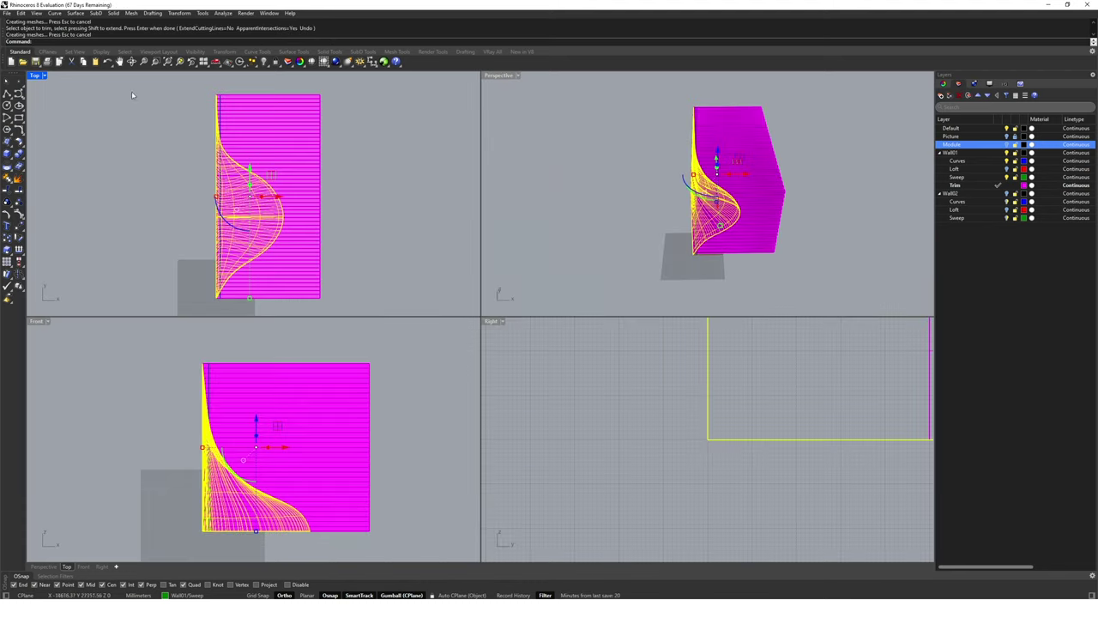
{"action": "double_click", "coordinate": [497, 77]}
{"action": "key", "text": "Escape"}
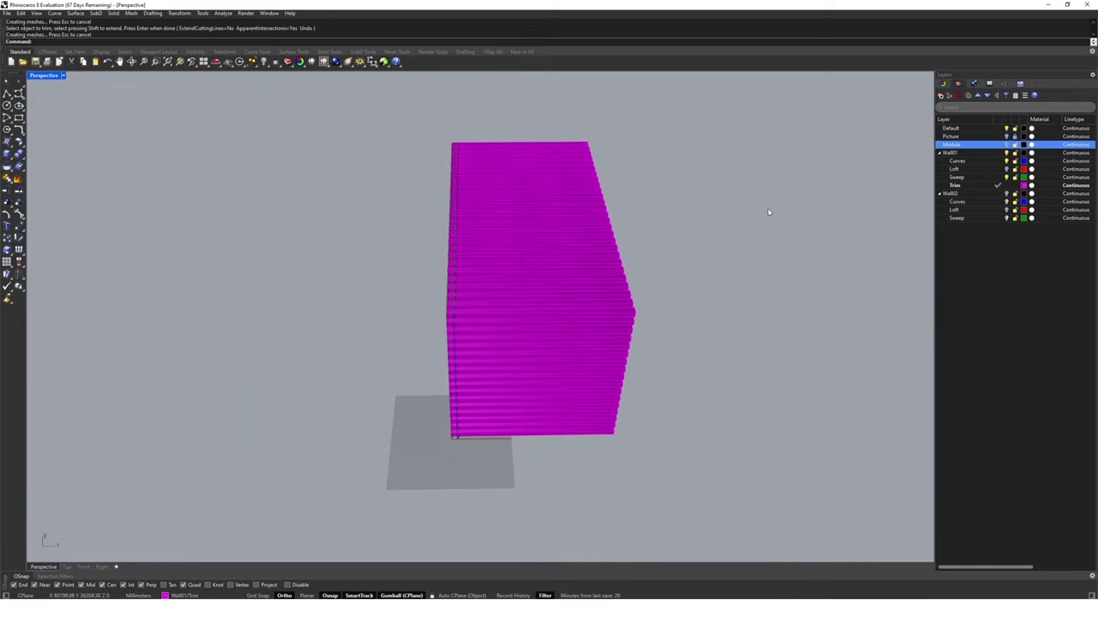
{"action": "right_click_drag", "start_coordinate": [769, 203], "coordinate": [893, 192]}
{"action": "left_click", "coordinate": [957, 177]}
{"action": "left_click", "coordinate": [1006, 177]}
{"action": "scroll", "coordinate": [579, 257], "scroll_direction": "up", "scroll_amount": 3}
{"action": "right_click_drag", "start_coordinate": [578, 257], "coordinate": [483, 348]}
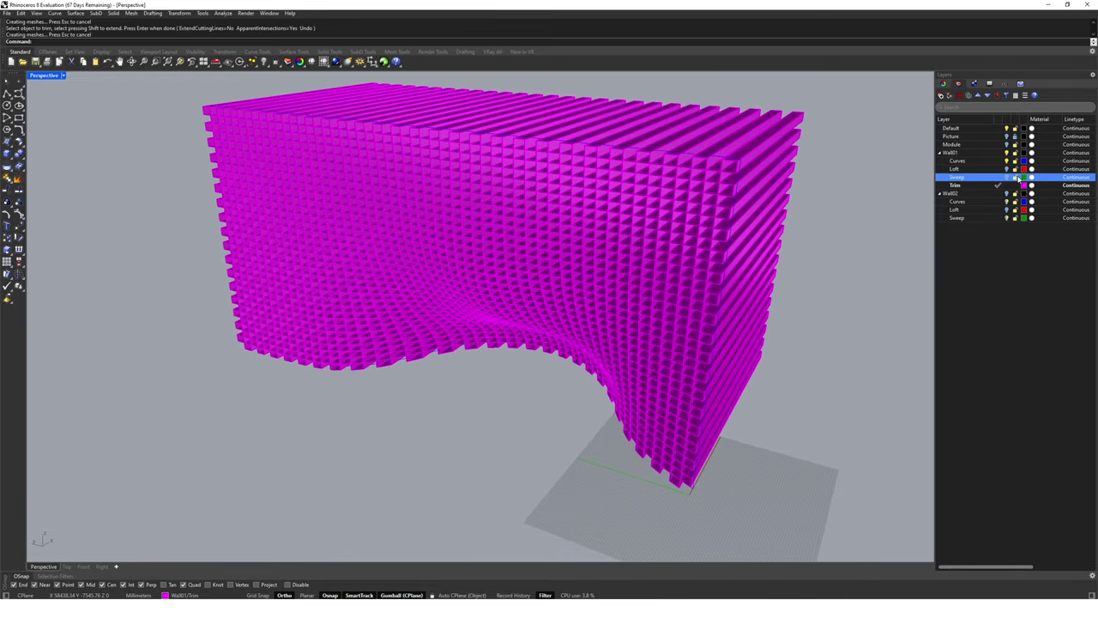
- Show Wall01's Sweep layer and trim away the bar ends on the bulging side with the second sweep surface in the top view
{"action": "left_click", "coordinate": [1018, 177]}
{"action": "right_click_drag", "start_coordinate": [652, 258], "coordinate": [692, 222]}
{"action": "scroll", "coordinate": [692, 222], "scroll_direction": "up", "scroll_amount": 3}
{"action": "left_click", "coordinate": [688, 226]}
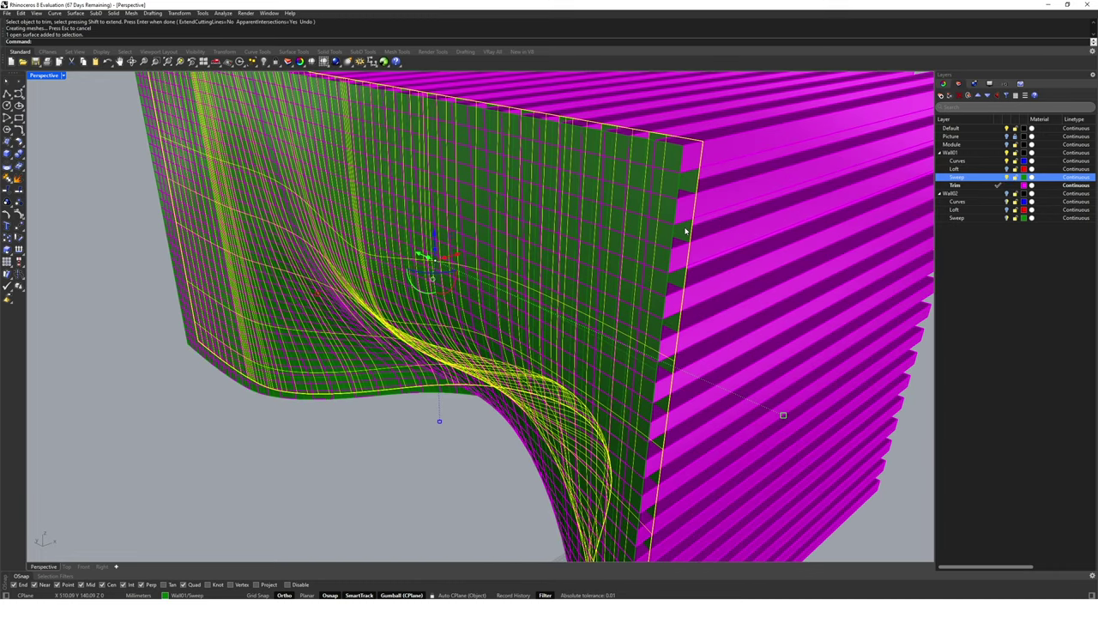
{"action": "double_click", "coordinate": [45, 77]}
{"action": "double_click", "coordinate": [40, 77]}
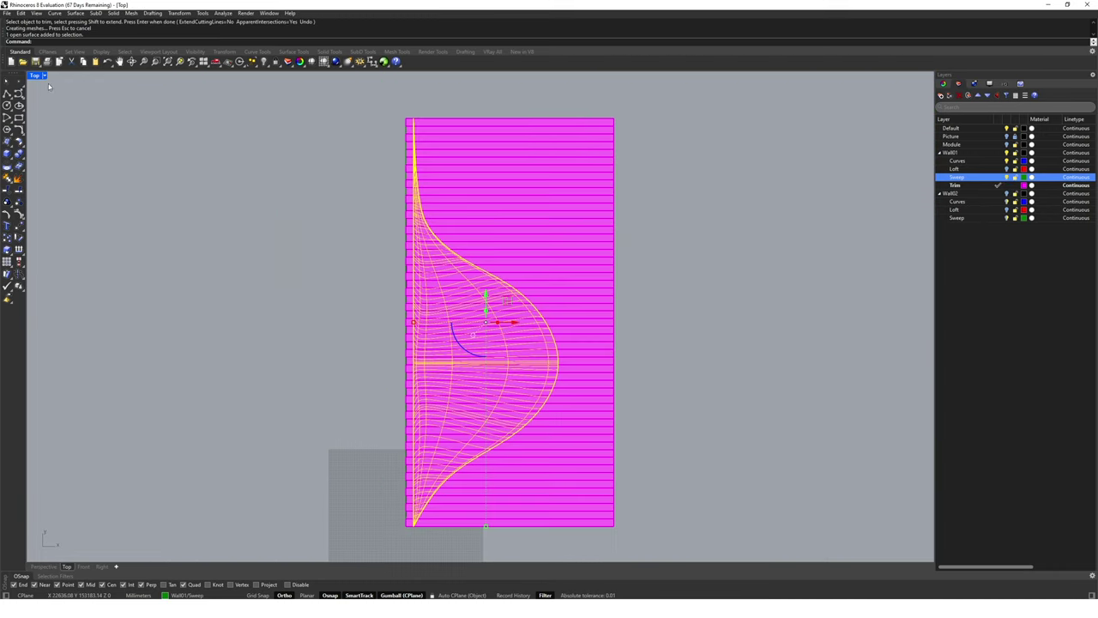
{"action": "key", "text": "Return"}
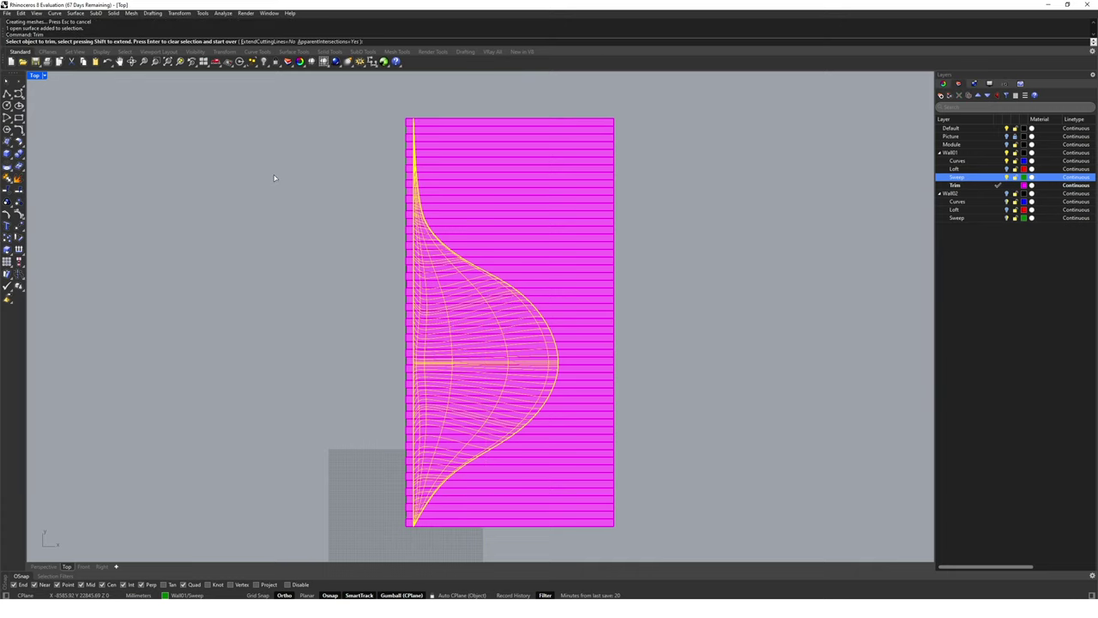
{"action": "left_click", "coordinate": [577, 217]}
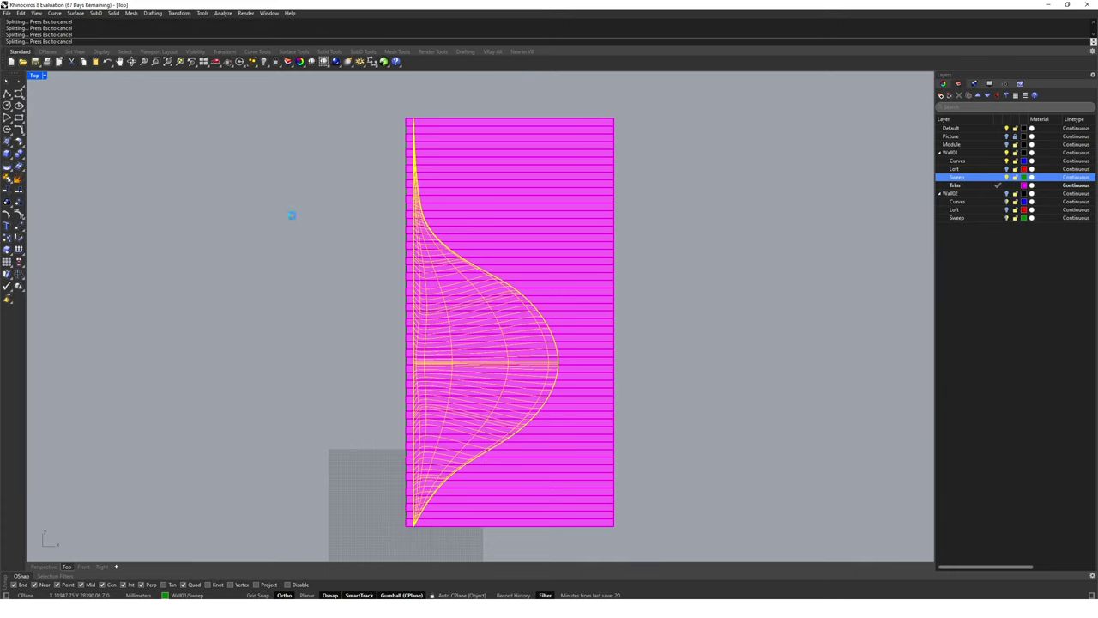
{"action": "key", "text": "Return"}
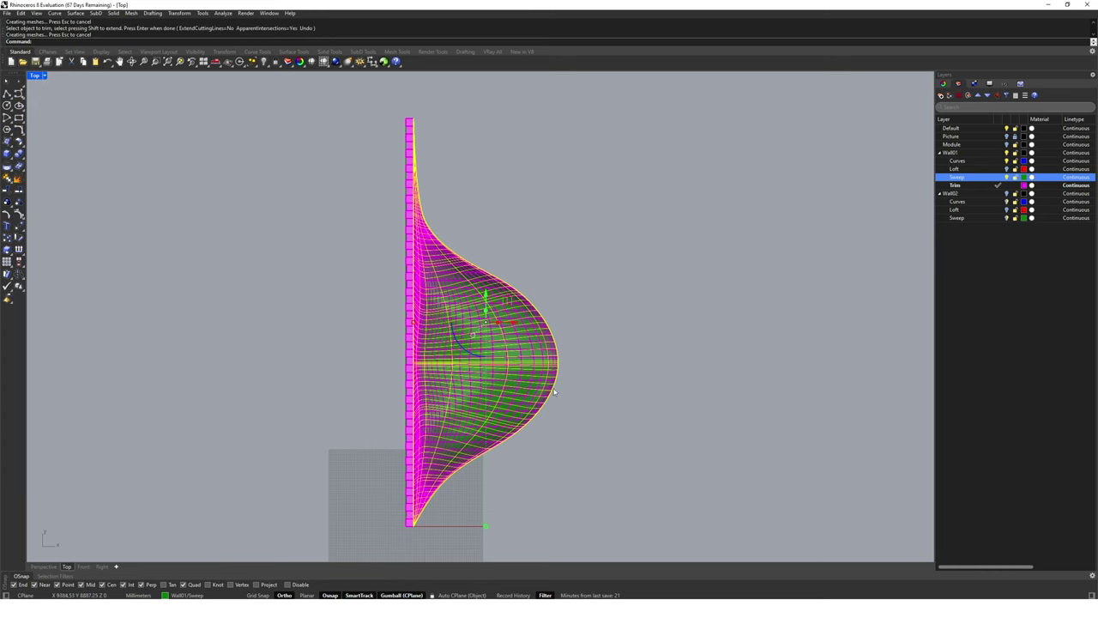
- Hide Wall01's Sweep and Curves layers and view the remaining trimmed bar pattern in perspective
{"action": "left_click", "coordinate": [454, 228]}
{"action": "left_click", "coordinate": [1006, 177]}
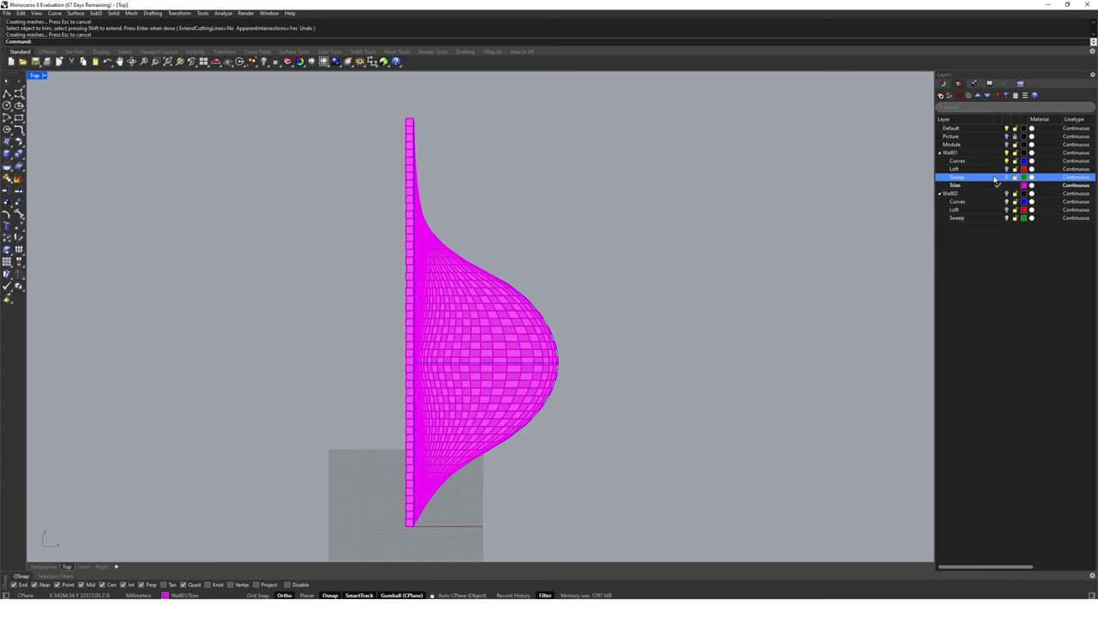
{"action": "double_click", "coordinate": [38, 77]}
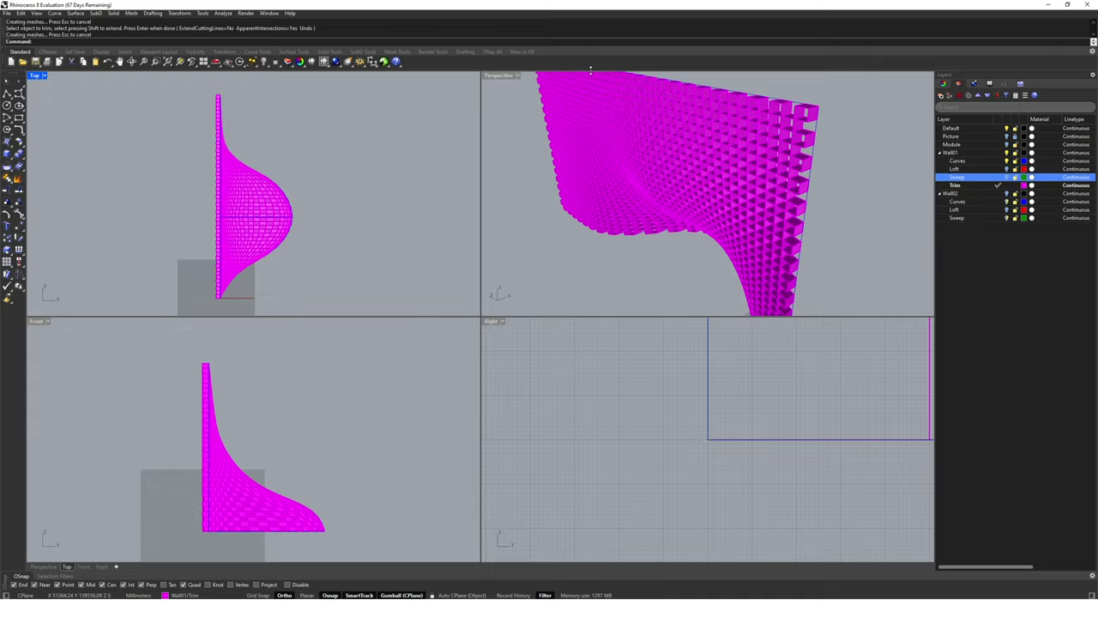
{"action": "double_click", "coordinate": [506, 77]}
{"action": "right_click_drag", "start_coordinate": [481, 171], "coordinate": [429, 231]}
{"action": "scroll", "coordinate": [478, 316], "scroll_direction": "down", "scroll_amount": 4}
{"action": "right_click_drag", "start_coordinate": [478, 316], "coordinate": [479, 309]}
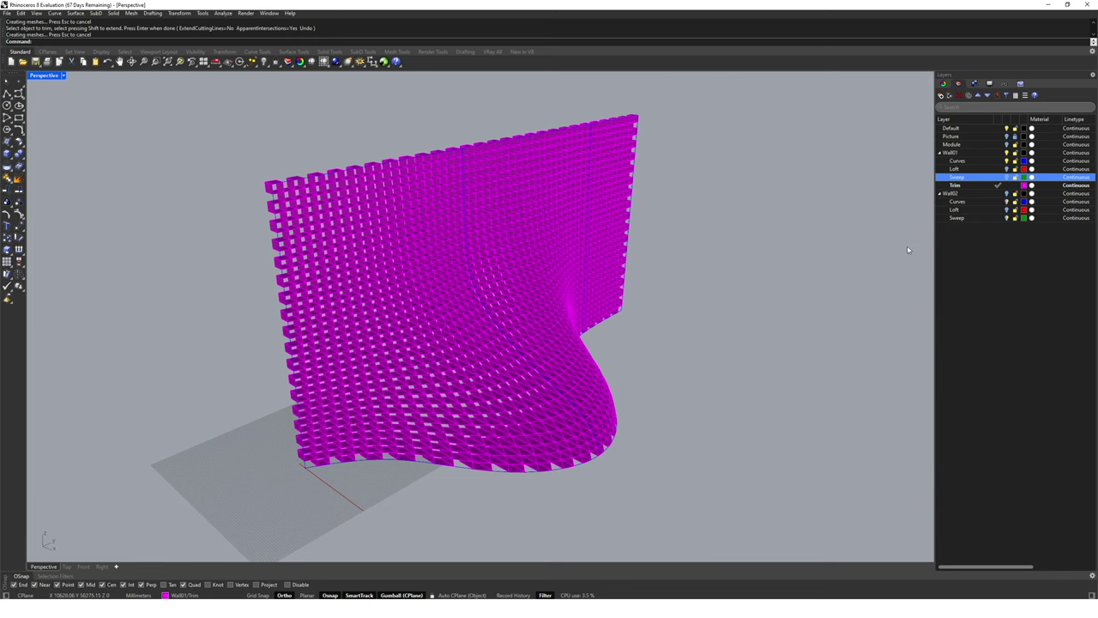
{"action": "left_click", "coordinate": [957, 161]}
{"action": "right_click_drag", "start_coordinate": [515, 369], "coordinate": [458, 397]}
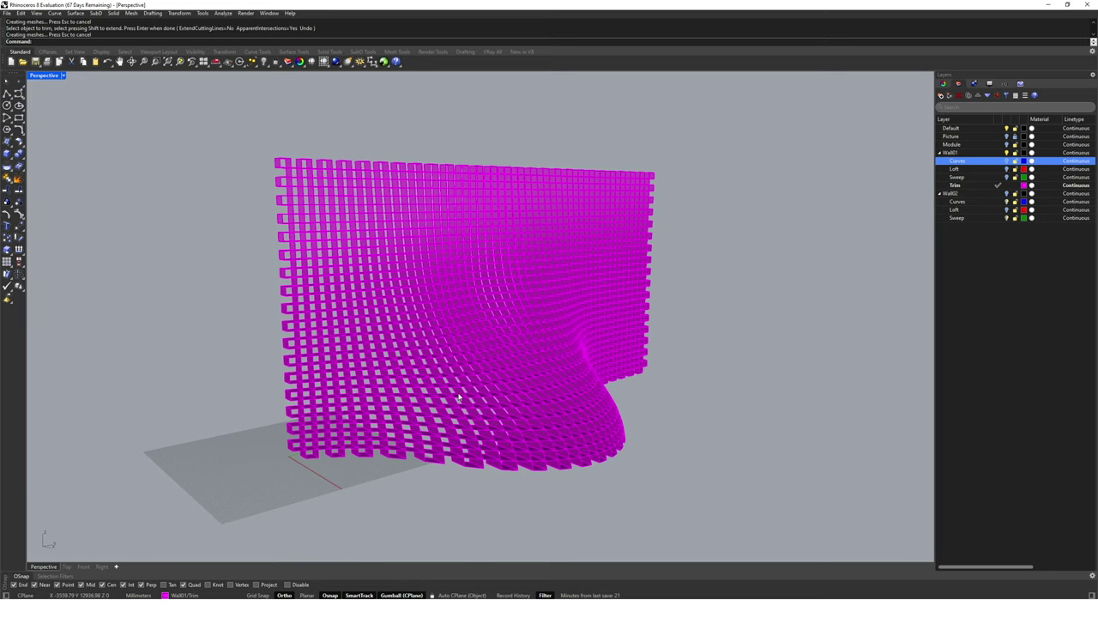
- Add a layer named Boxes under Wall01, colour it Lavender and make it the current layer
{"action": "left_click", "coordinate": [968, 185]}
{"action": "left_click", "coordinate": [941, 96]}
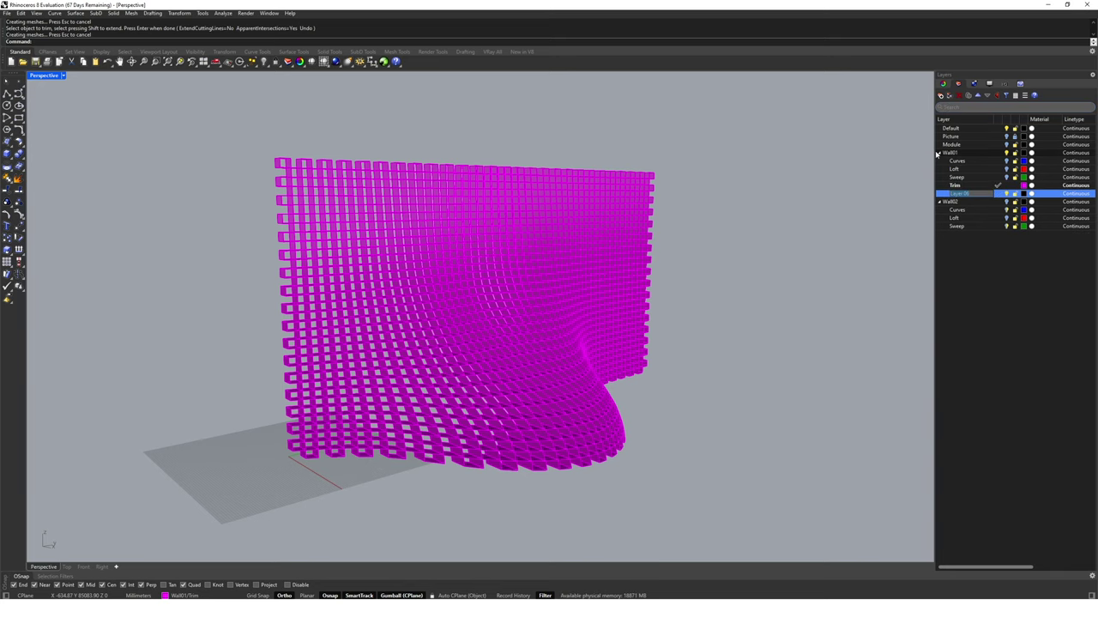
{"action": "type", "text": "Bricks"}
{"action": "key", "text": "Return"}
{"action": "left_click", "coordinate": [1024, 194]}
{"action": "left_click", "coordinate": [440, 344]}
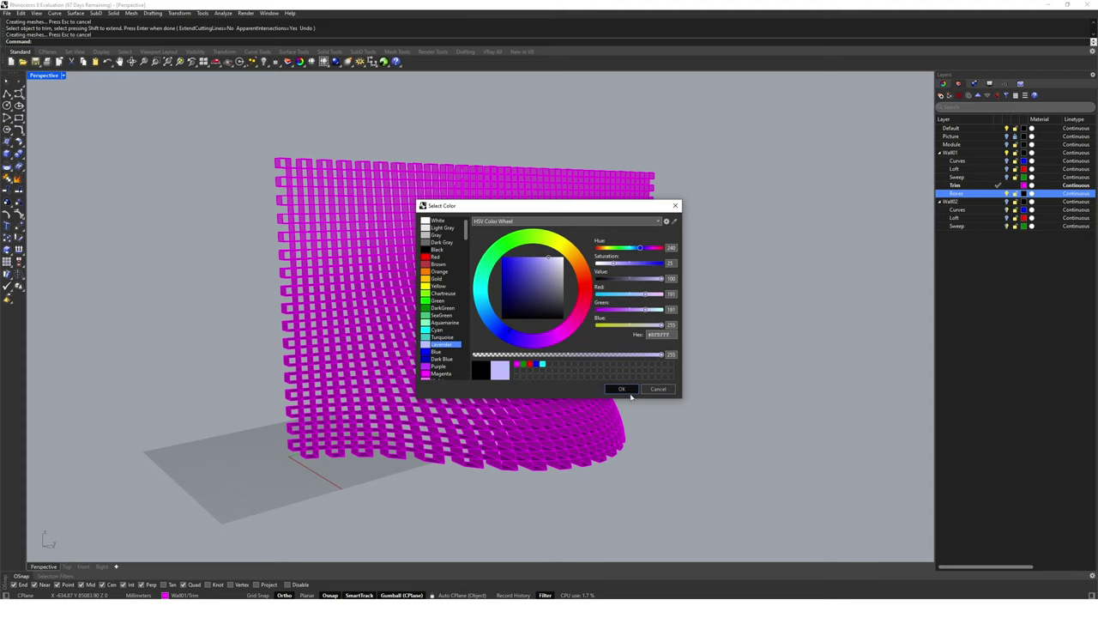
{"action": "left_click", "coordinate": [622, 389]}
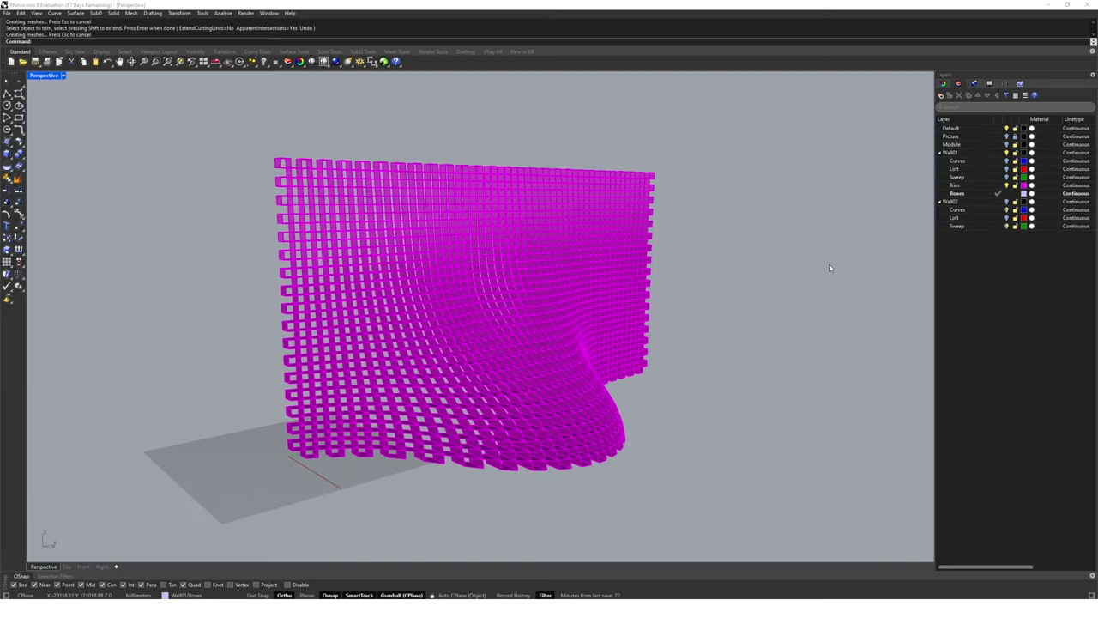
- Create a bounding box around the bottom corner bar of the trimmed wall, with Output set to Solids
{"action": "scroll", "coordinate": [311, 467], "scroll_direction": "up", "scroll_amount": 10}
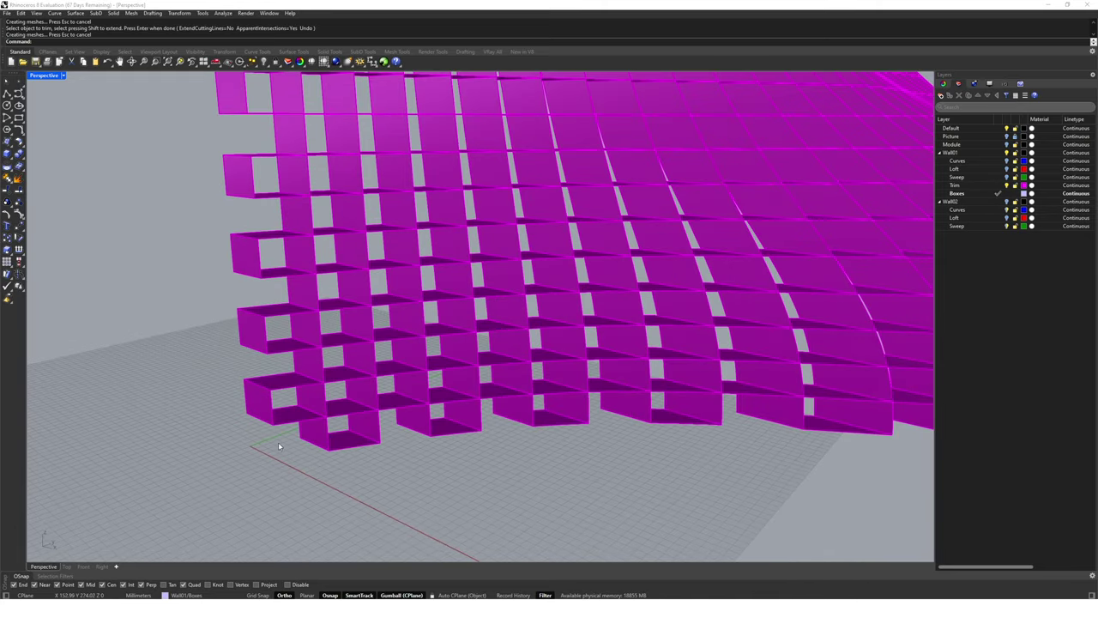
{"action": "type", "text": "Bopu"}
{"action": "key", "text": "BackSpace"}
{"action": "key", "text": "BackSpace"}
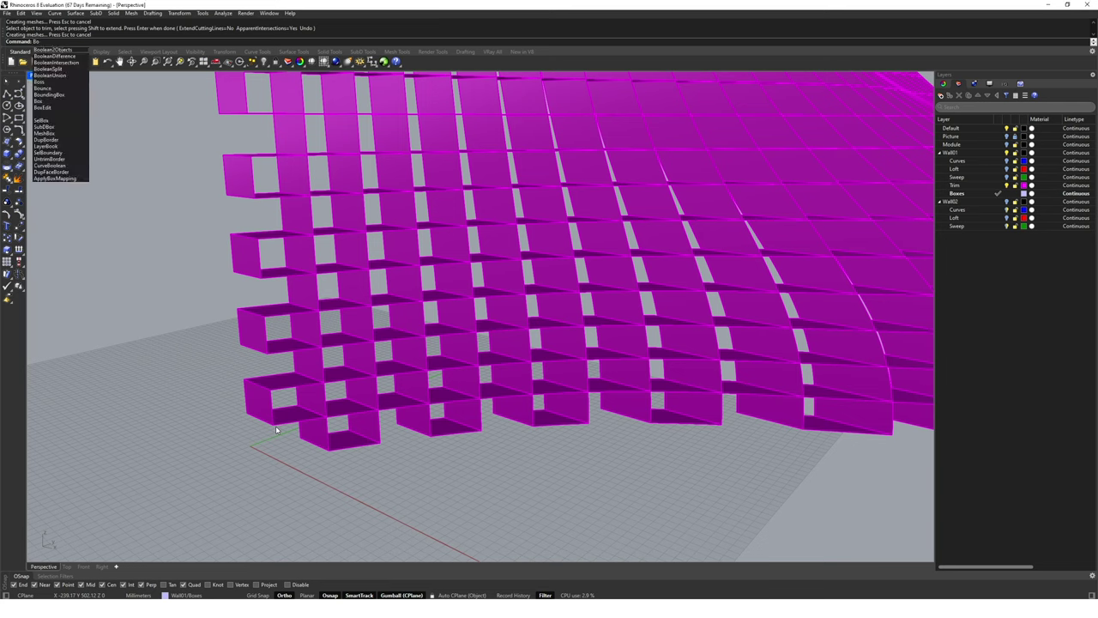
{"action": "type", "text": "undingBox"}
{"action": "key", "text": "Return"}
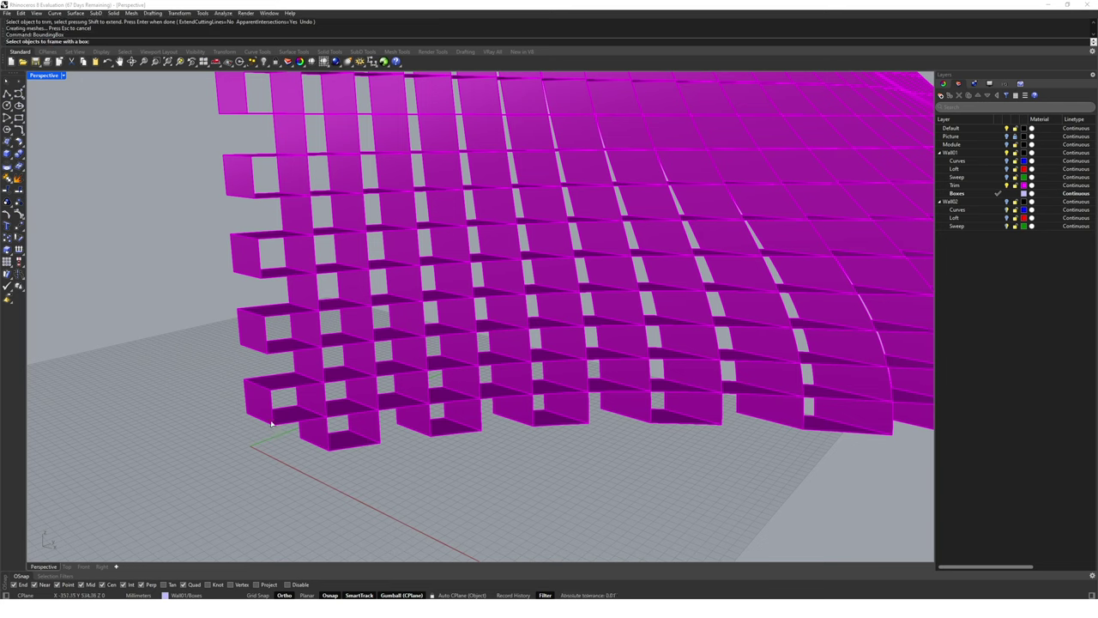
{"action": "left_click", "coordinate": [264, 417]}
{"action": "key", "text": "Return"}
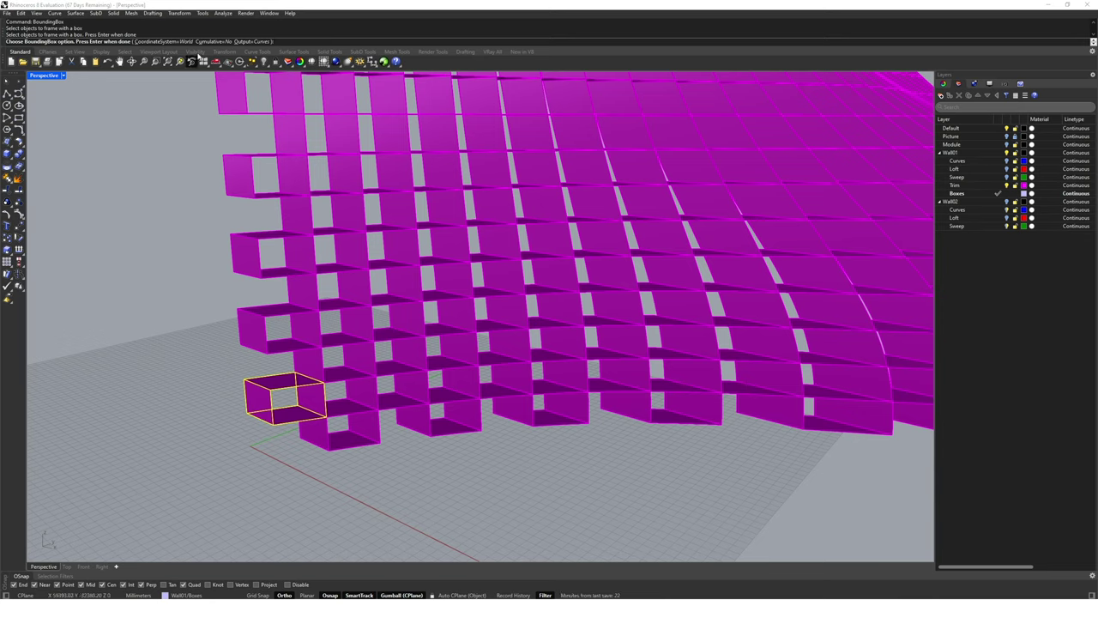
{"action": "left_click", "coordinate": [258, 41]}
{"action": "left_click", "coordinate": [58, 42]}
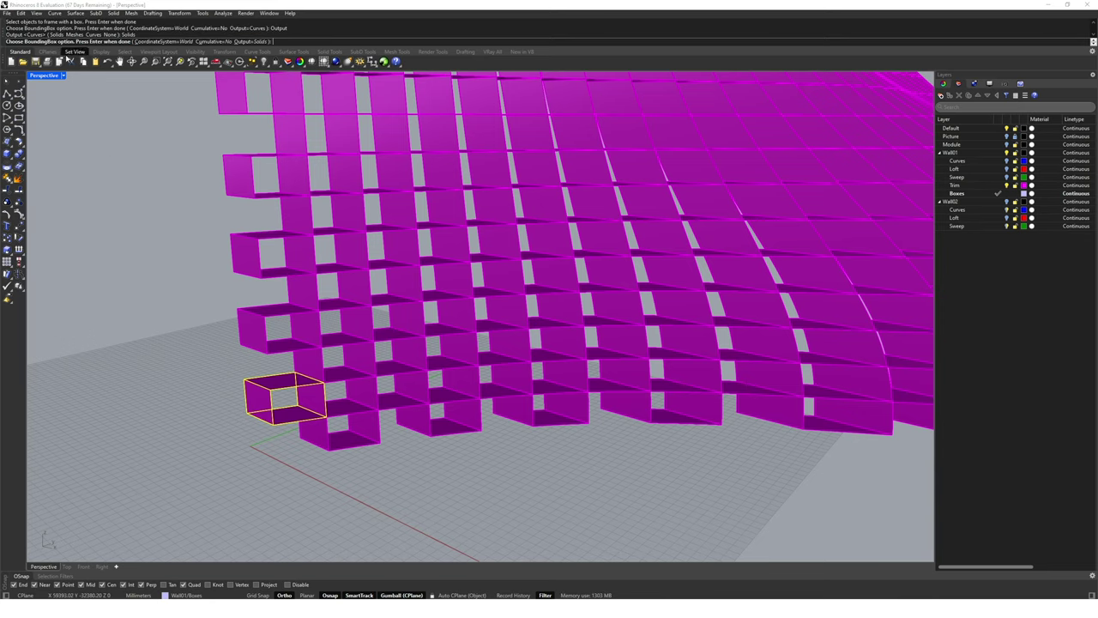
{"action": "key", "text": "Return"}
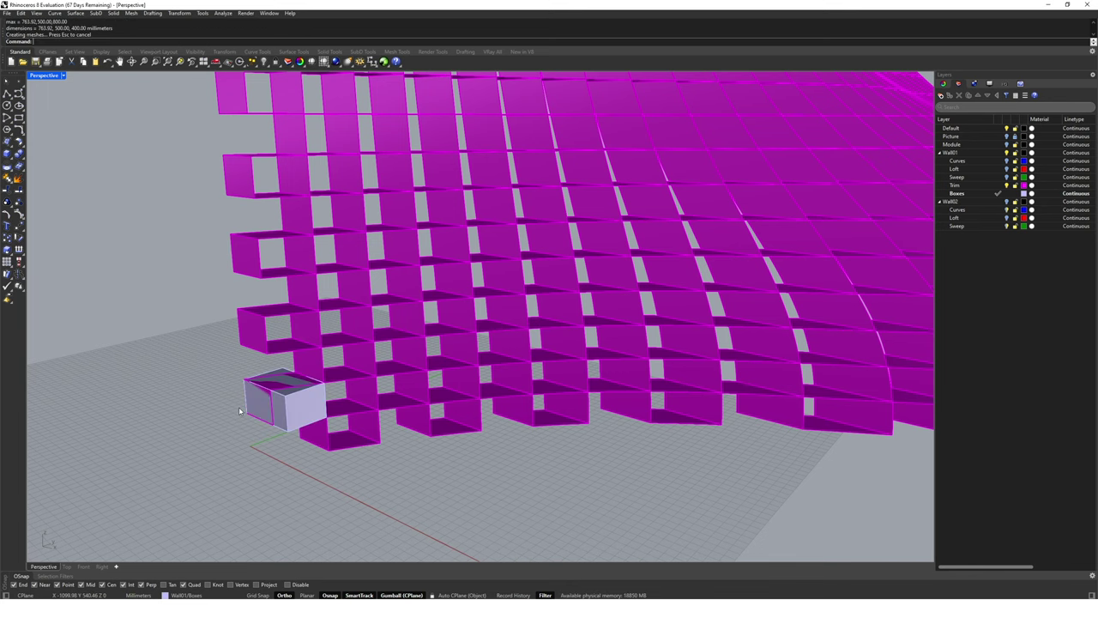
- Delete the single test box from the bottom corner bar
{"action": "right_click_drag", "start_coordinate": [240, 411], "coordinate": [363, 395]}
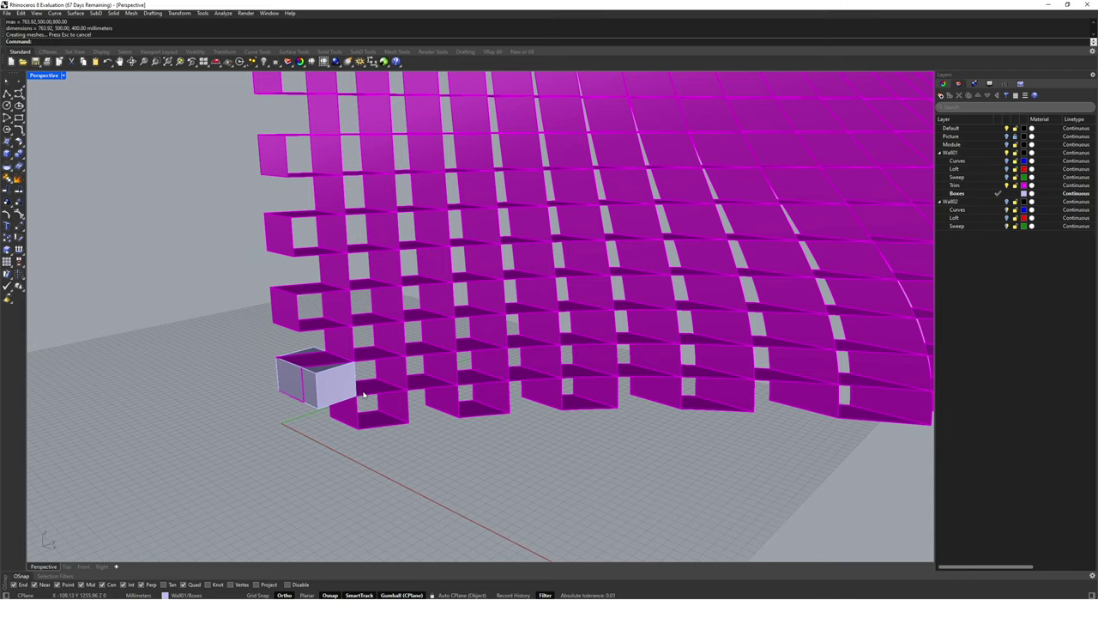
{"action": "left_click", "coordinate": [343, 388]}
{"action": "key", "text": "Delete"}
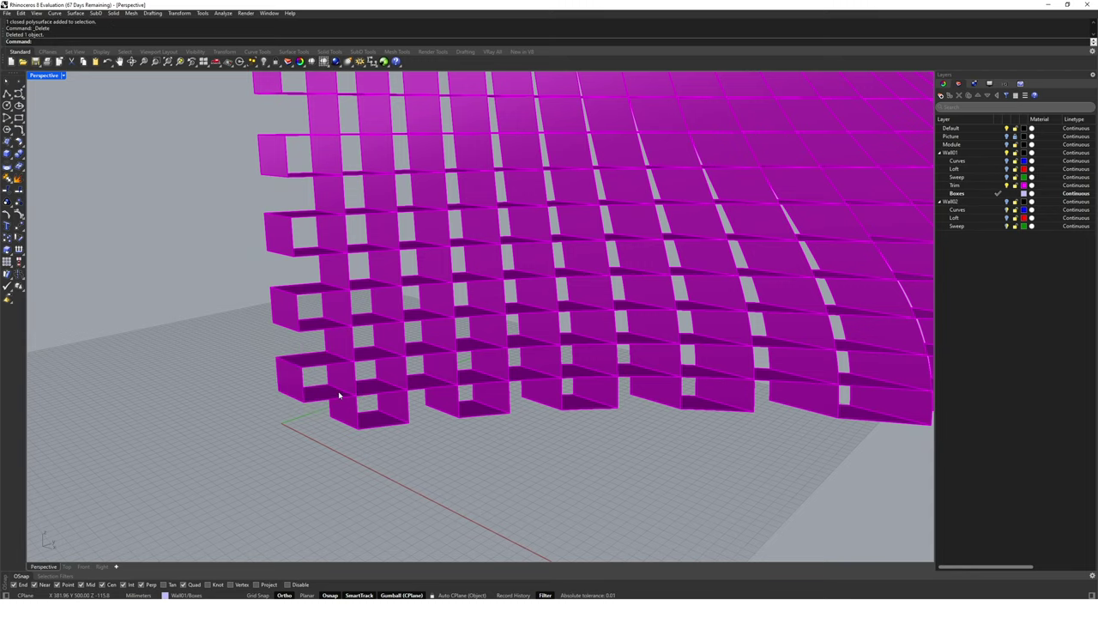
- Select all trimmed bars of the wall and generate solid bounding boxes for them, with Cumulative set to No
{"action": "scroll", "coordinate": [348, 374], "scroll_direction": "down", "scroll_amount": 2}
{"action": "scroll", "coordinate": [348, 374], "scroll_direction": "down", "scroll_amount": 5}
{"action": "right_click_drag", "start_coordinate": [348, 373], "coordinate": [368, 375]}
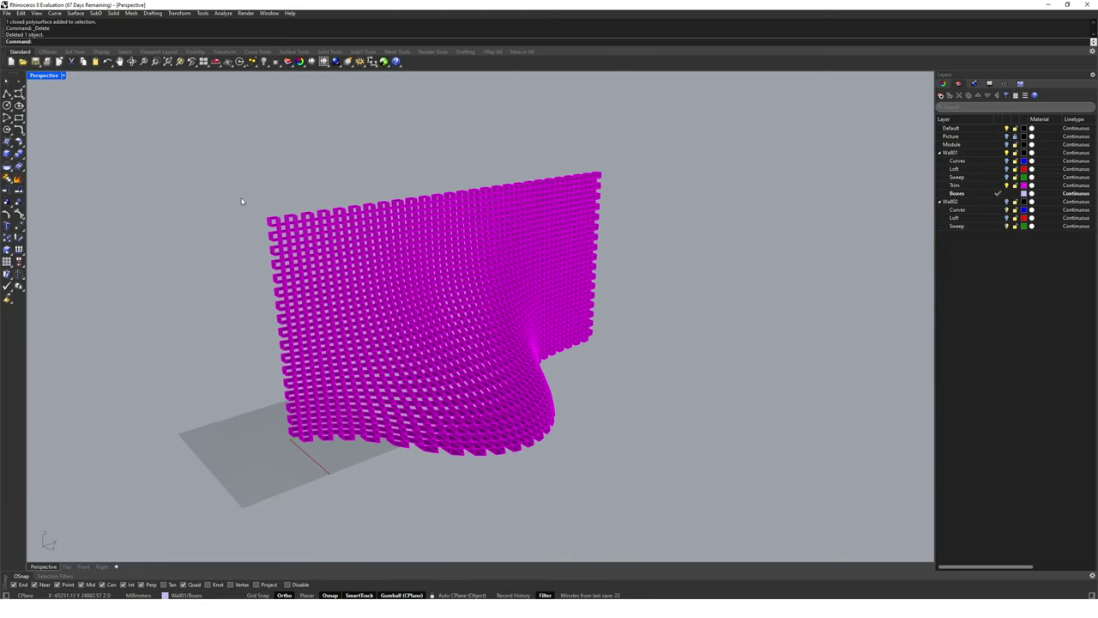
{"action": "left_click_drag", "start_coordinate": [498, 343], "coordinate": [702, 482]}
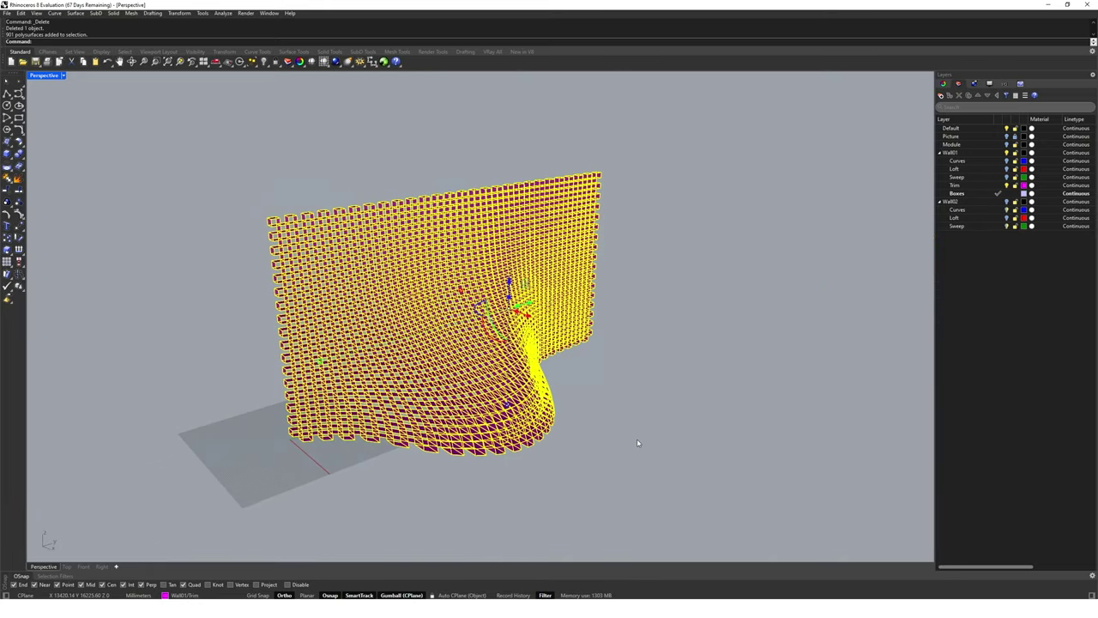
{"action": "type", "text": "BoundingBox"}
{"action": "key", "text": "Return"}
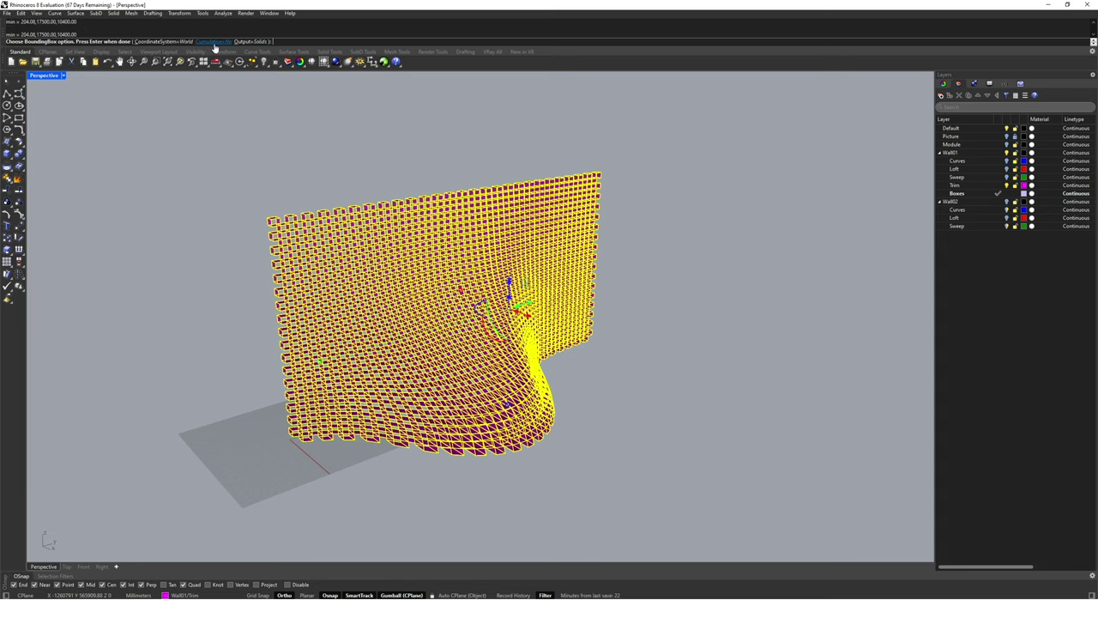
{"action": "key", "text": "Return"}
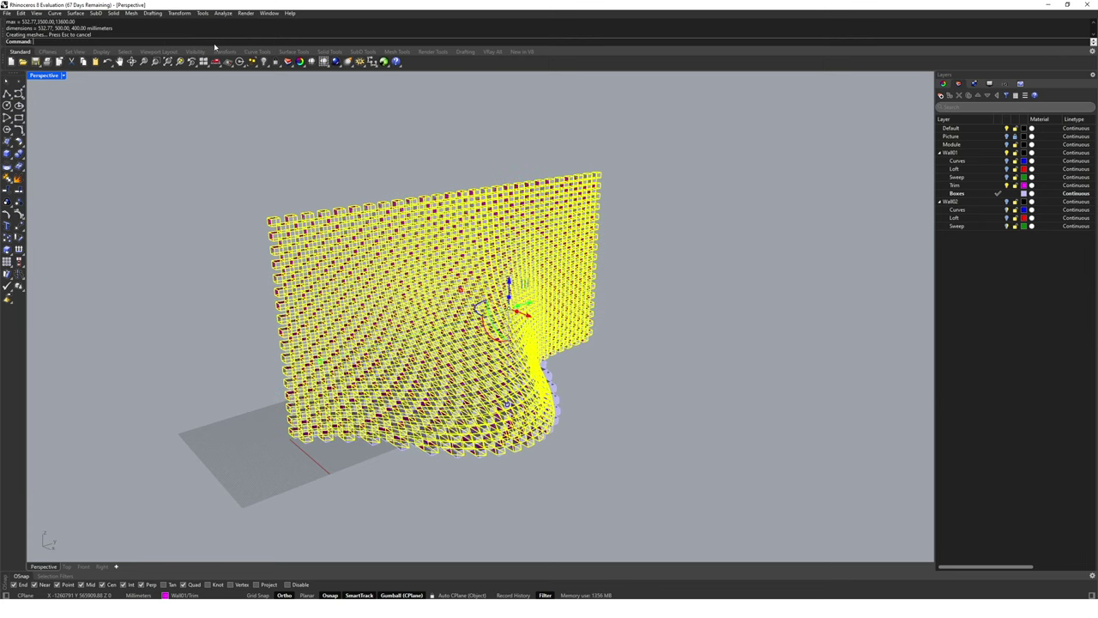
- Deselect the bars and hide Wall01's Trim layer so only the solid boxes show
{"action": "left_click", "coordinate": [696, 321]}
{"action": "right_click_drag", "start_coordinate": [696, 321], "coordinate": [662, 309]}
{"action": "left_click", "coordinate": [954, 185]}
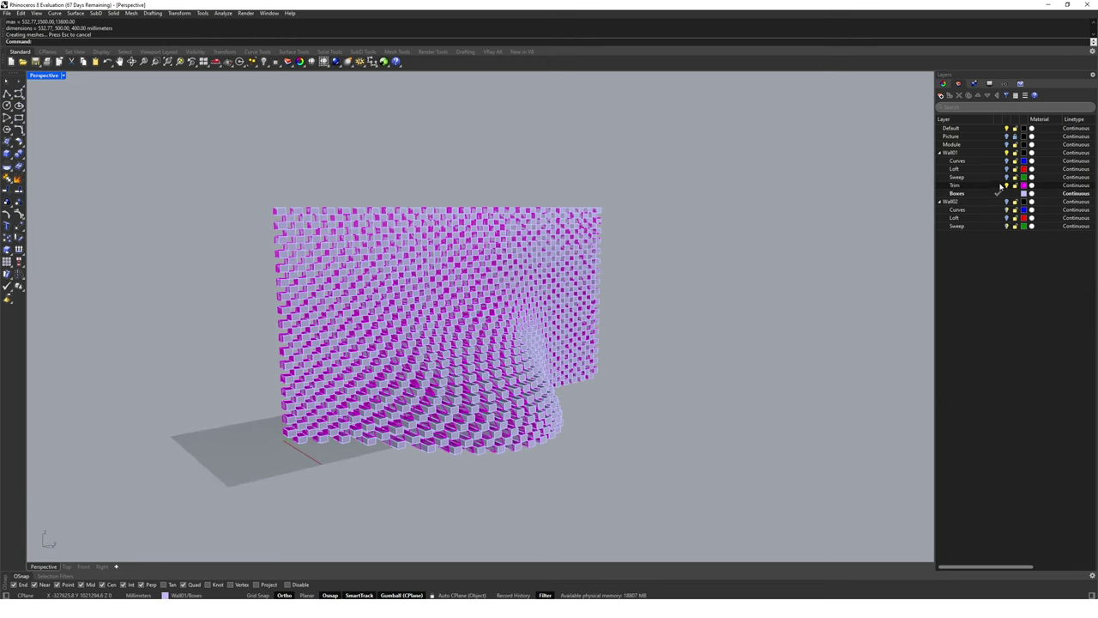
{"action": "left_click", "coordinate": [1007, 184]}
{"action": "right_click_drag", "start_coordinate": [455, 326], "coordinate": [506, 296]}
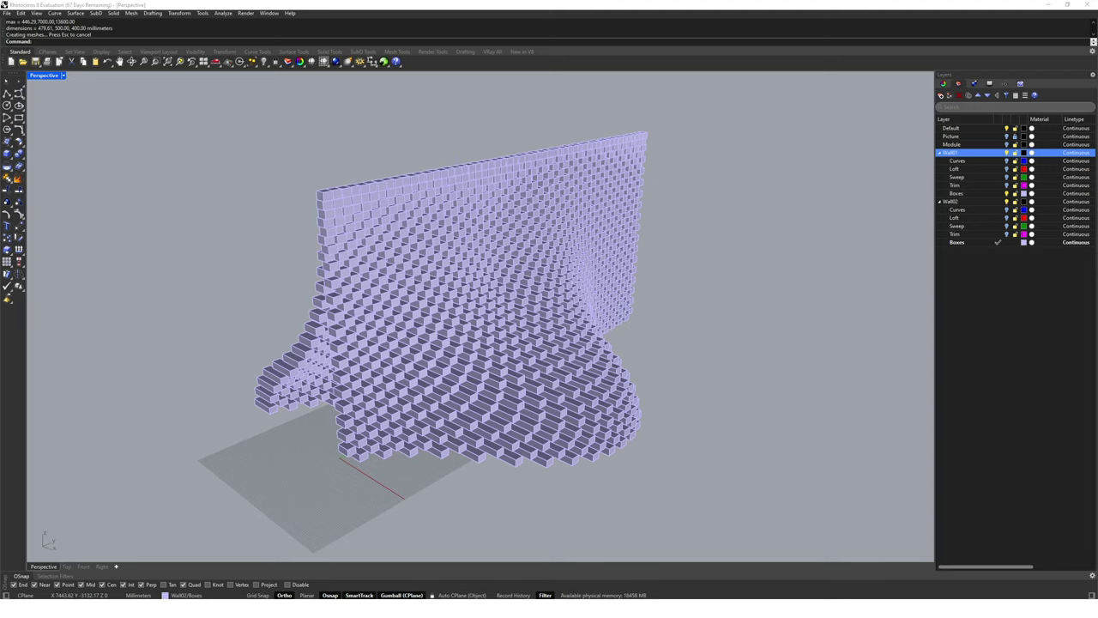
- Try deleting the end faces of four boxes near the wall's bottom corner
{"action": "scroll", "coordinate": [206, 377], "scroll_direction": "up", "scroll_amount": 10}
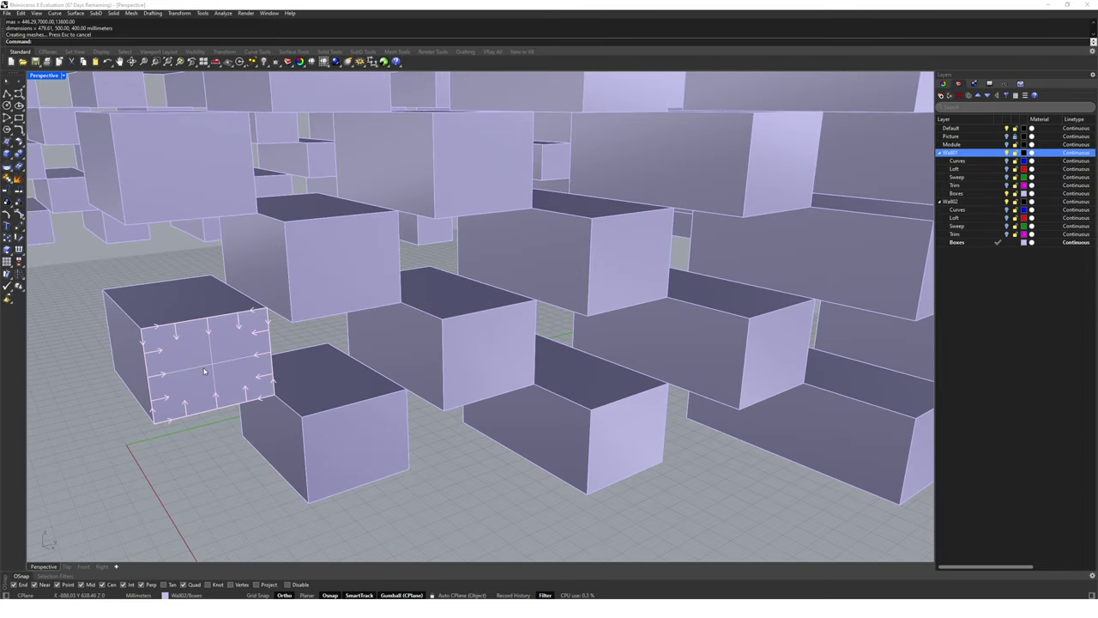
{"action": "left_click", "coordinate": [204, 371]}
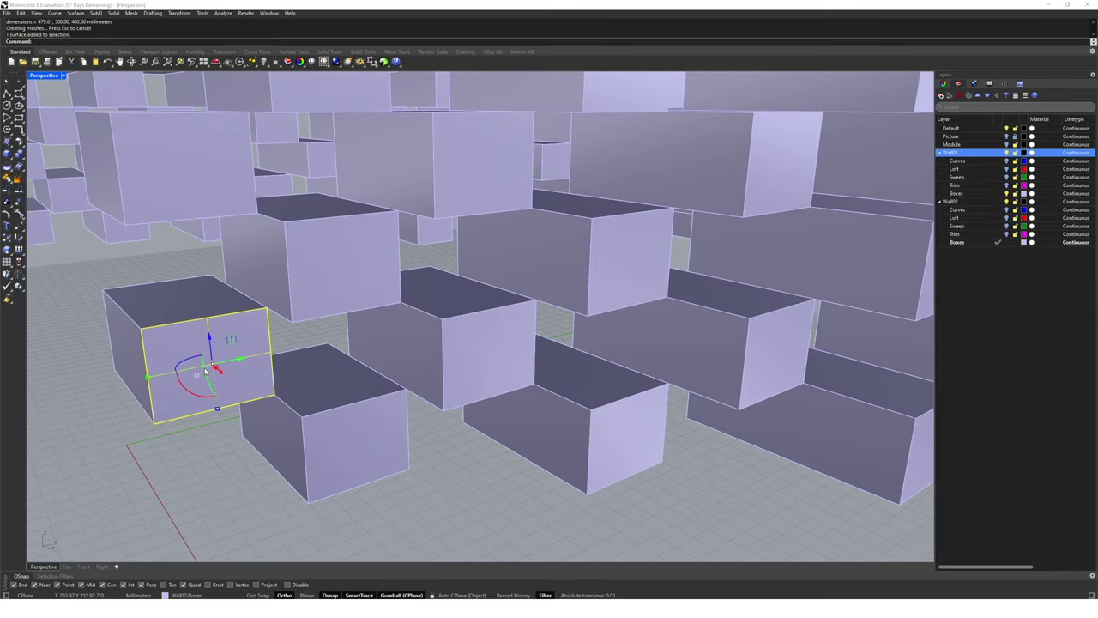
{"action": "left_click", "coordinate": [343, 262], "text": "ctrl+shift"}
{"action": "left_click", "coordinate": [489, 351], "text": "ctrl+shift"}
{"action": "left_click", "coordinate": [360, 450], "text": "ctrl+shift"}
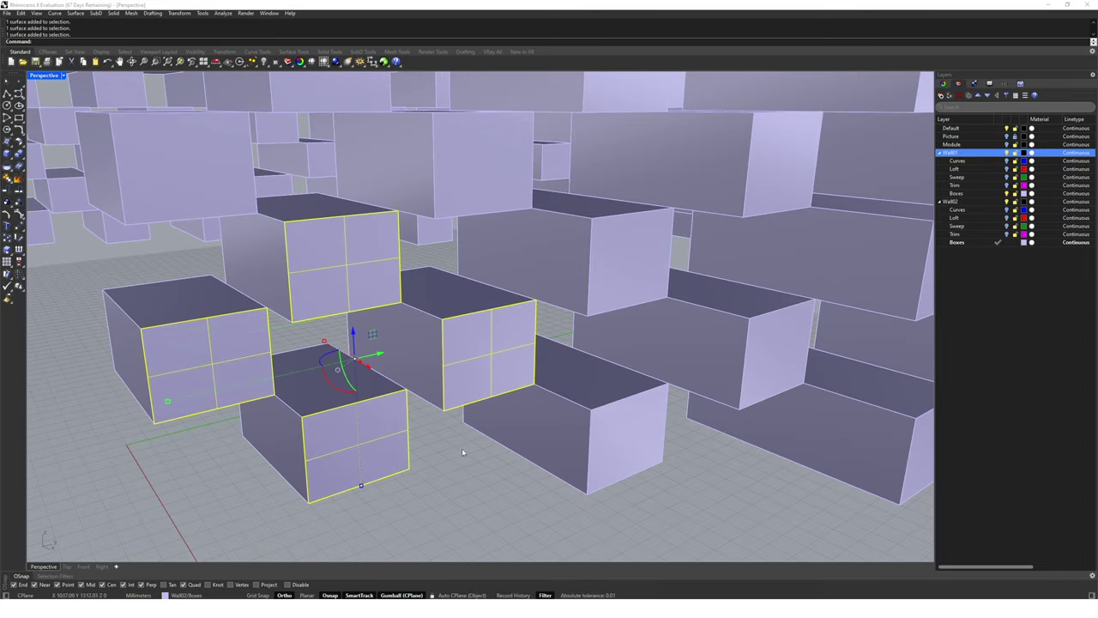
{"action": "key", "text": "Delete"}
- Undo the deletion of the four end faces and clear the selection
{"action": "type", "text": "u"}
{"action": "key", "text": "Return"}
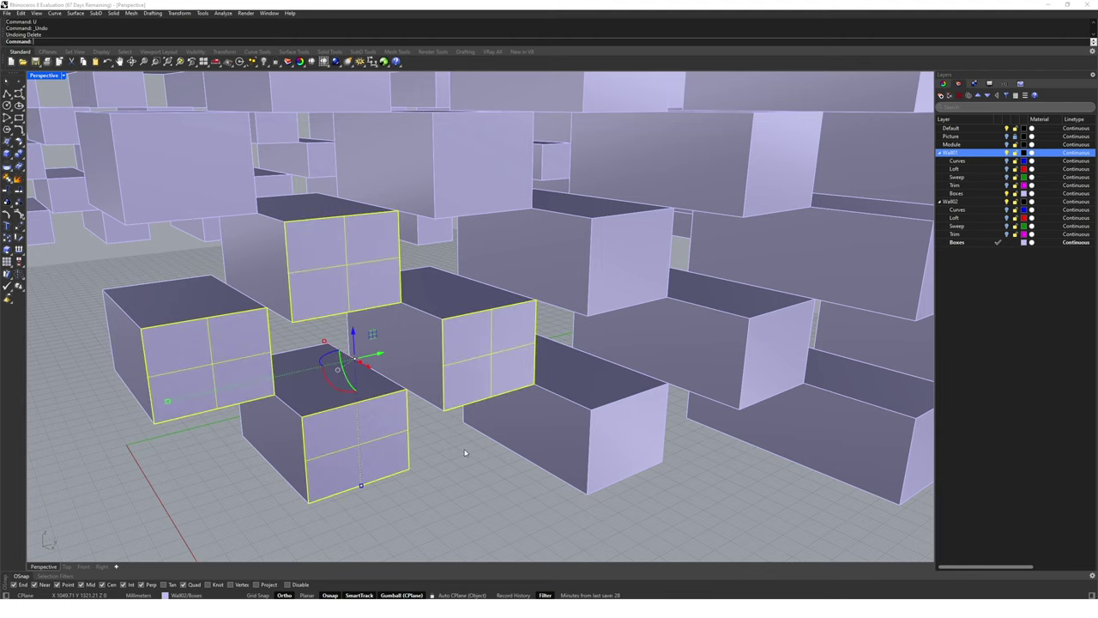
{"action": "key", "text": "Escape"}
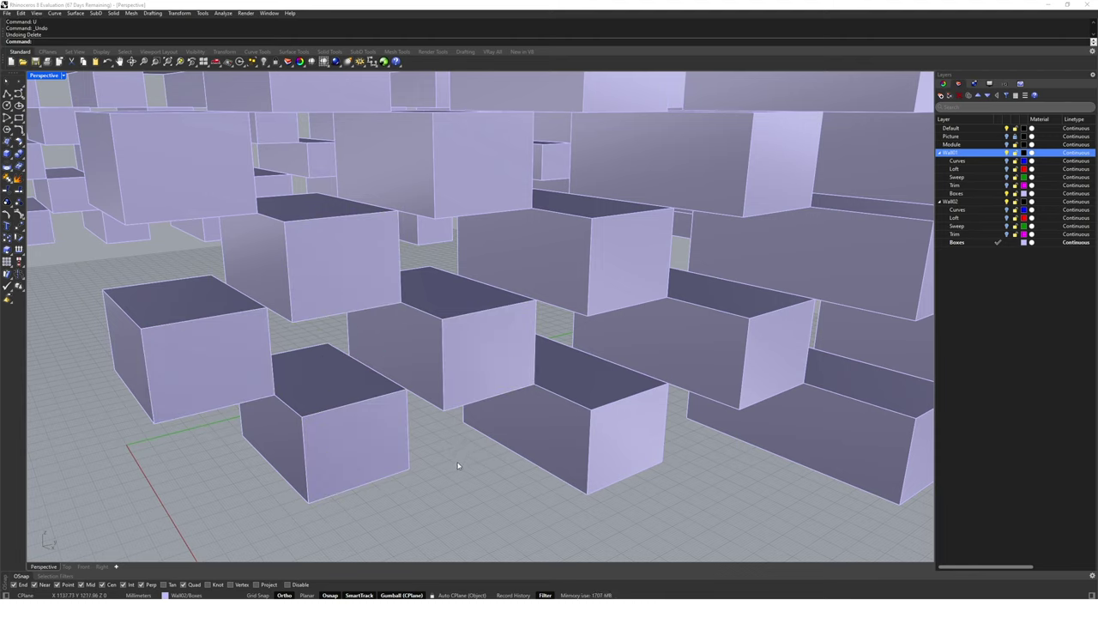
- Maximize the right view and set its display mode to Shaded
{"action": "double_click", "coordinate": [45, 75]}
{"action": "double_click", "coordinate": [490, 321]}
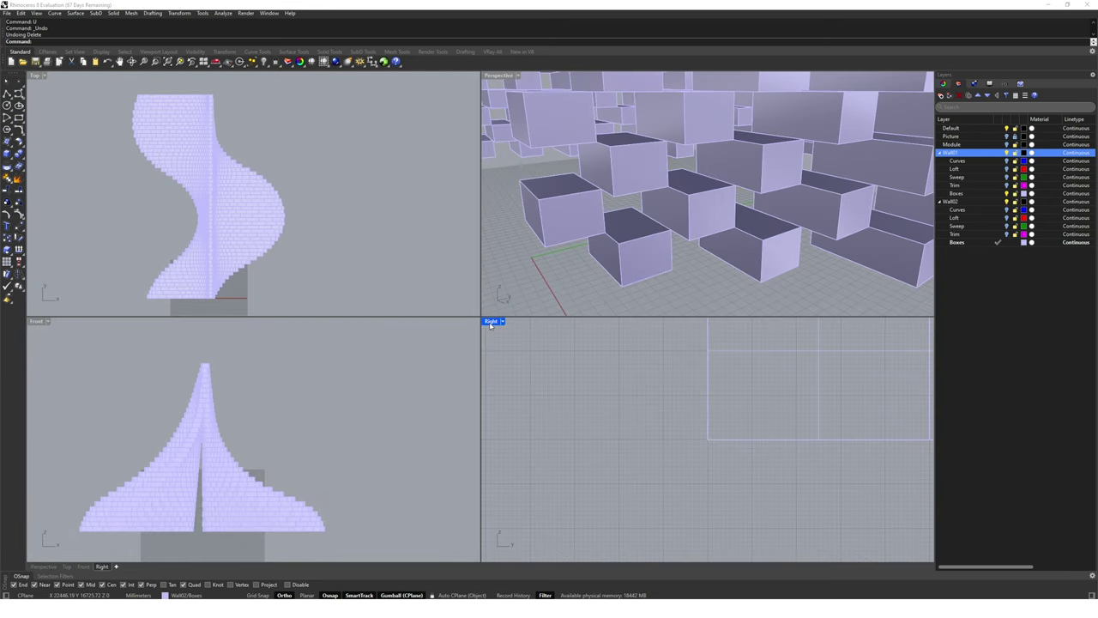
{"action": "left_click", "coordinate": [36, 13]}
{"action": "left_click", "coordinate": [78, 213]}
{"action": "scroll", "coordinate": [326, 275], "scroll_direction": "up", "scroll_amount": 5}
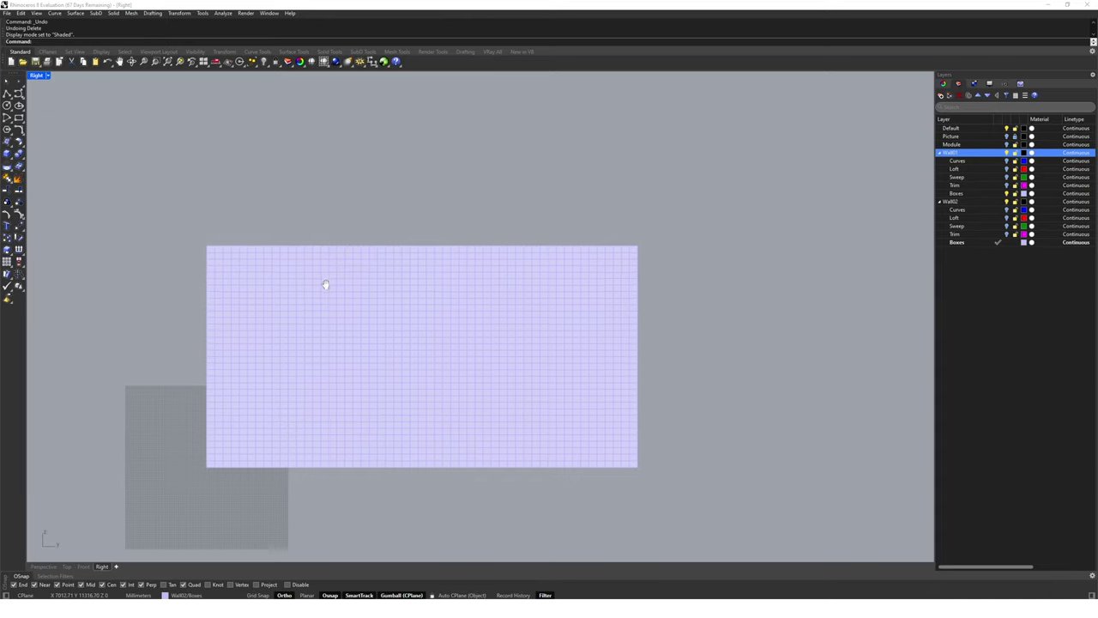
{"action": "right_click_drag", "start_coordinate": [356, 224], "coordinate": [352, 227]}
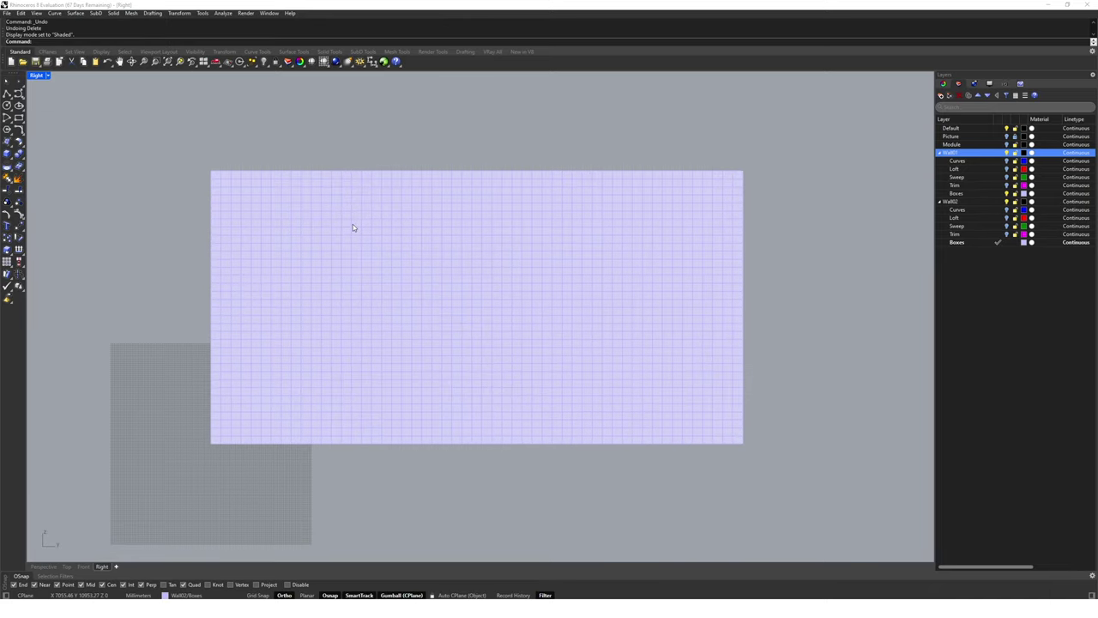
- Start DeleteFaces in the right view, window-select every box face of both walls, and begin deselecting the edge-on faces along the upper rows and outer column
{"action": "type", "text": "Delete"}
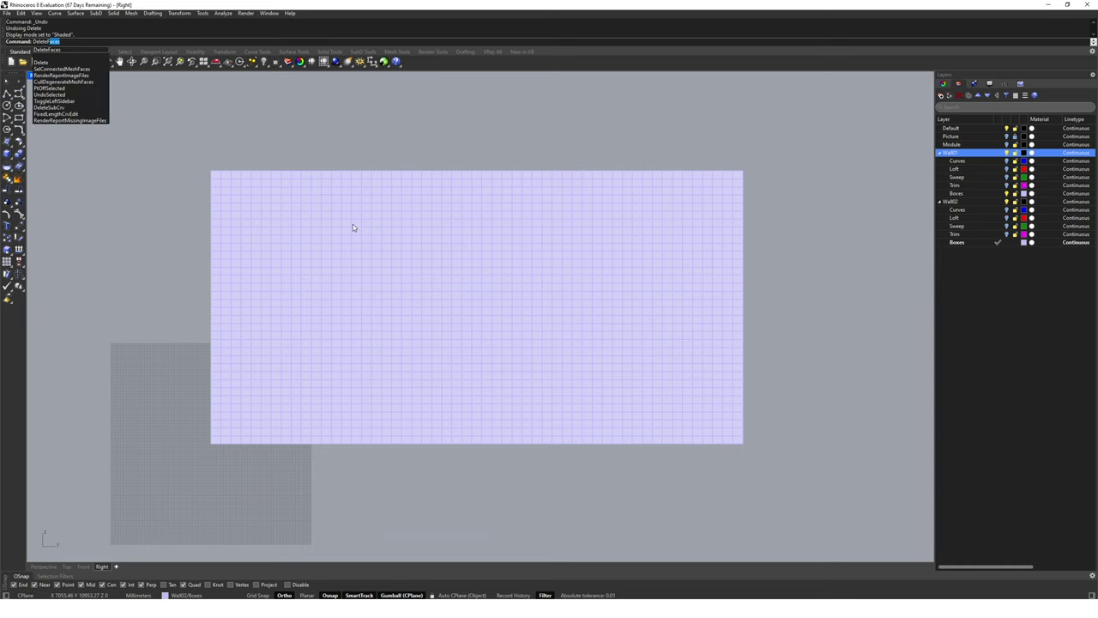
{"action": "key", "text": "Return"}
{"action": "left_click_drag", "start_coordinate": [178, 131], "coordinate": [769, 480]}
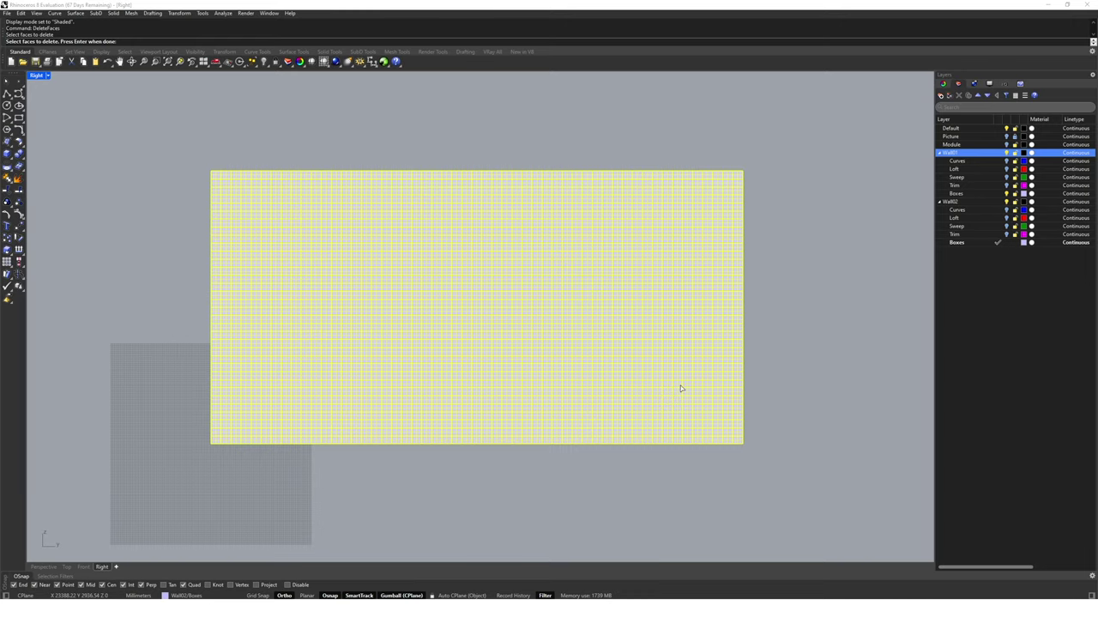
{"action": "left_click_drag", "start_coordinate": [160, 139], "coordinate": [760, 178]}
{"action": "scroll", "coordinate": [744, 190], "scroll_direction": "up", "scroll_amount": 2}
{"action": "left_click_drag", "start_coordinate": [68, 172], "coordinate": [771, 182]}
{"action": "left_click_drag", "start_coordinate": [76, 140], "coordinate": [102, 518]}
- Deselect the remaining edge-on top, bottom and side faces row by row and column by column, keeping only the box end faces selected
{"action": "double_click", "coordinate": [37, 76]}
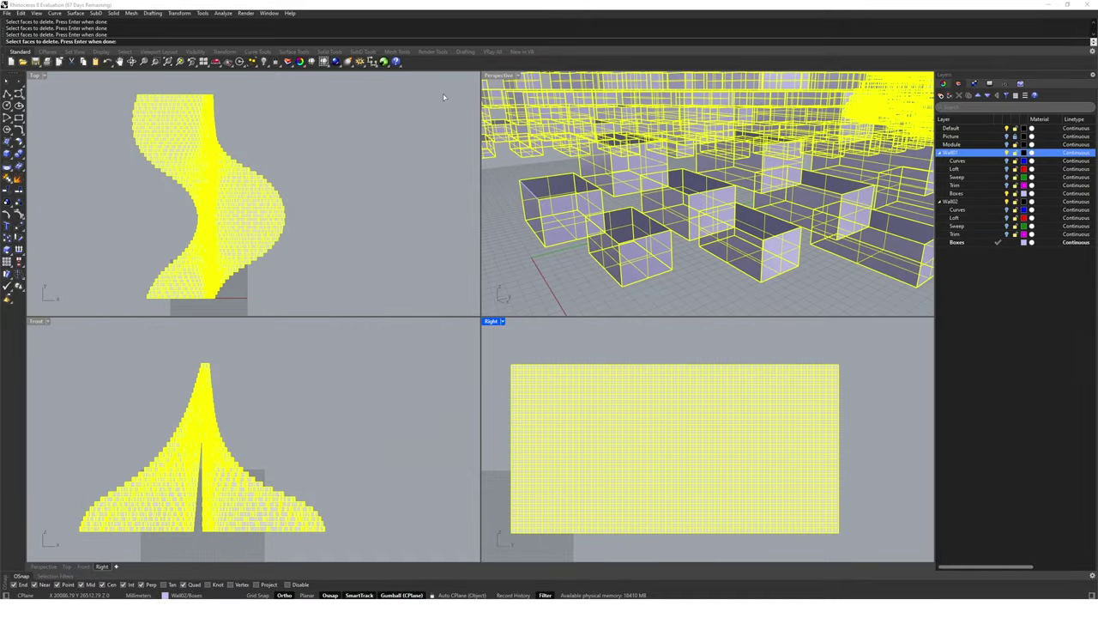
{"action": "double_click", "coordinate": [499, 76]}
{"action": "right_click_drag", "start_coordinate": [369, 238], "coordinate": [330, 223]}
{"action": "scroll", "coordinate": [328, 198], "scroll_direction": "up", "scroll_amount": 8}
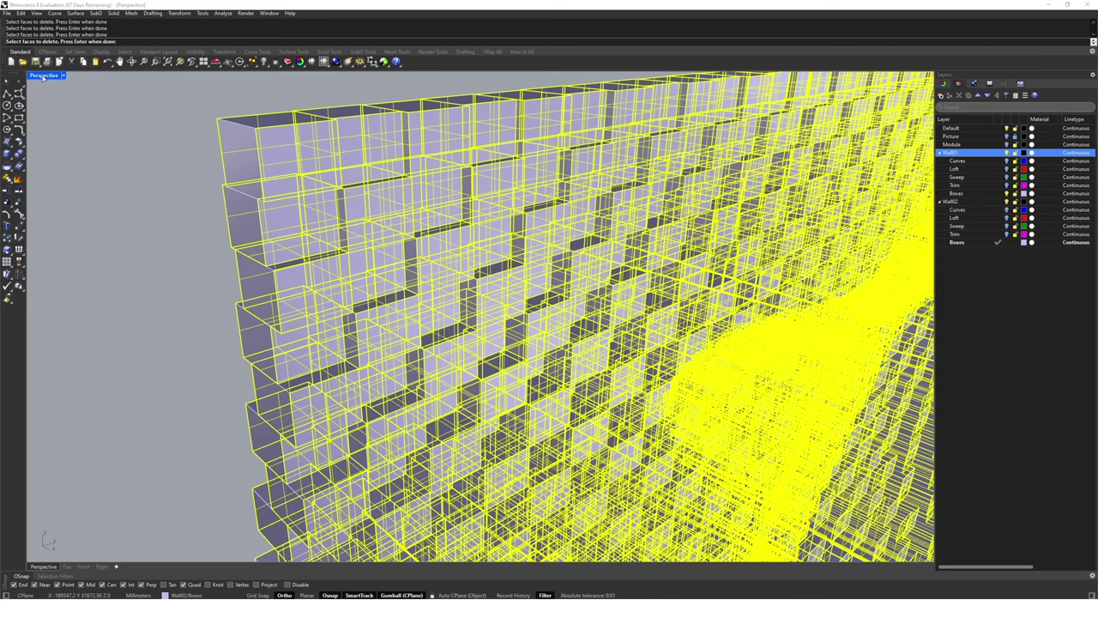
{"action": "double_click", "coordinate": [43, 76]}
{"action": "double_click", "coordinate": [492, 321]}
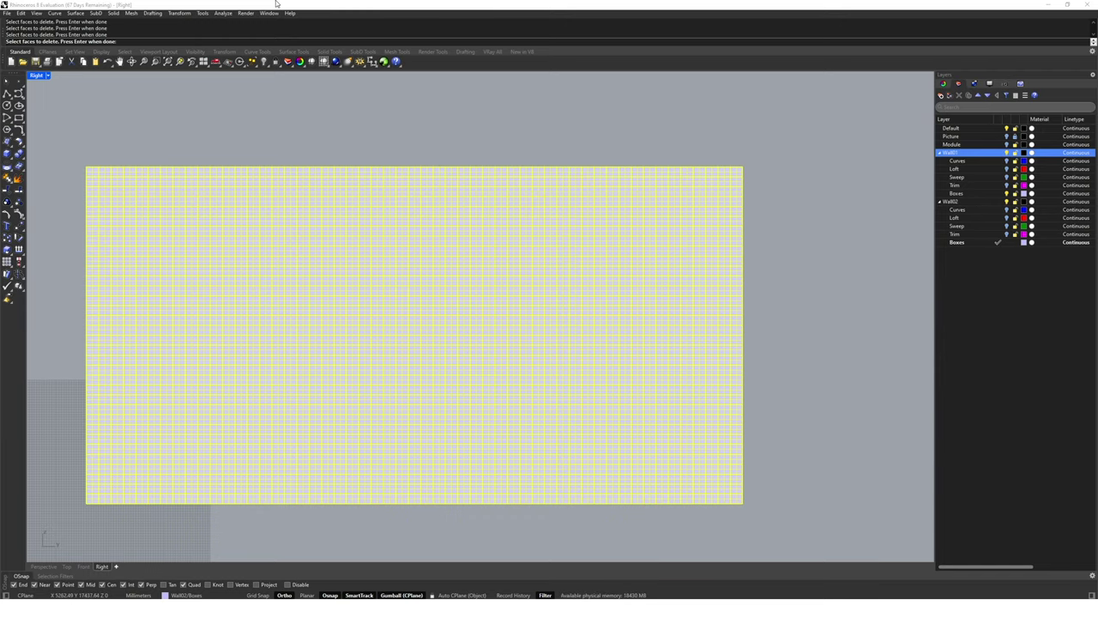
{"action": "left_click_drag", "start_coordinate": [68, 170], "coordinate": [755, 184]}
{"action": "left_click_drag", "start_coordinate": [75, 183], "coordinate": [762, 193]}
{"action": "left_click_drag", "start_coordinate": [70, 197], "coordinate": [786, 202]}
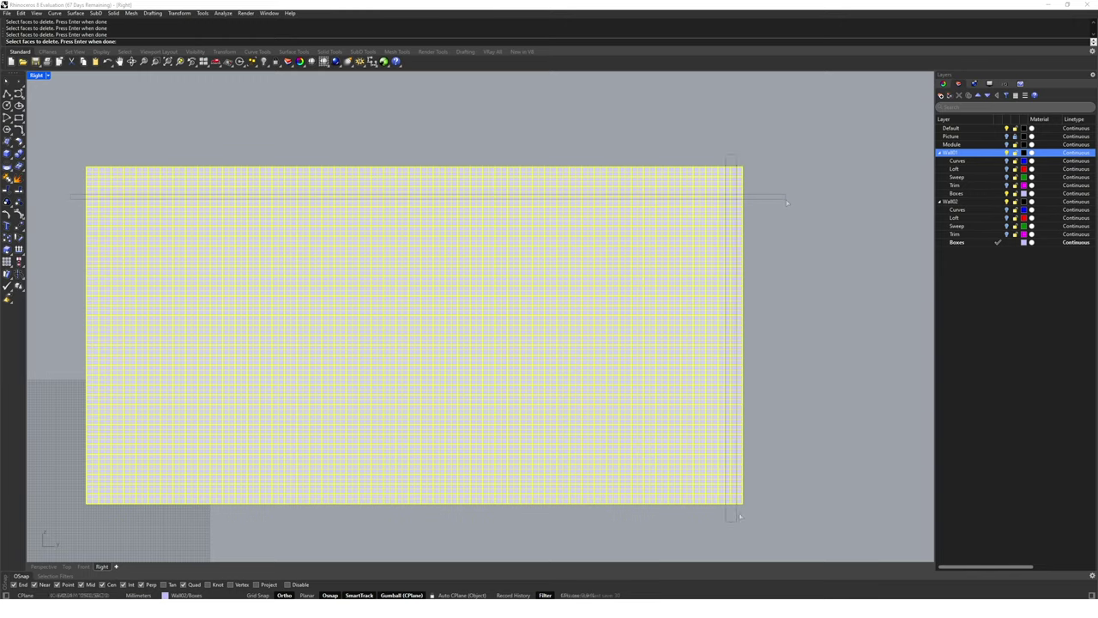
{"action": "left_click_drag", "start_coordinate": [743, 152], "coordinate": [779, 475]}
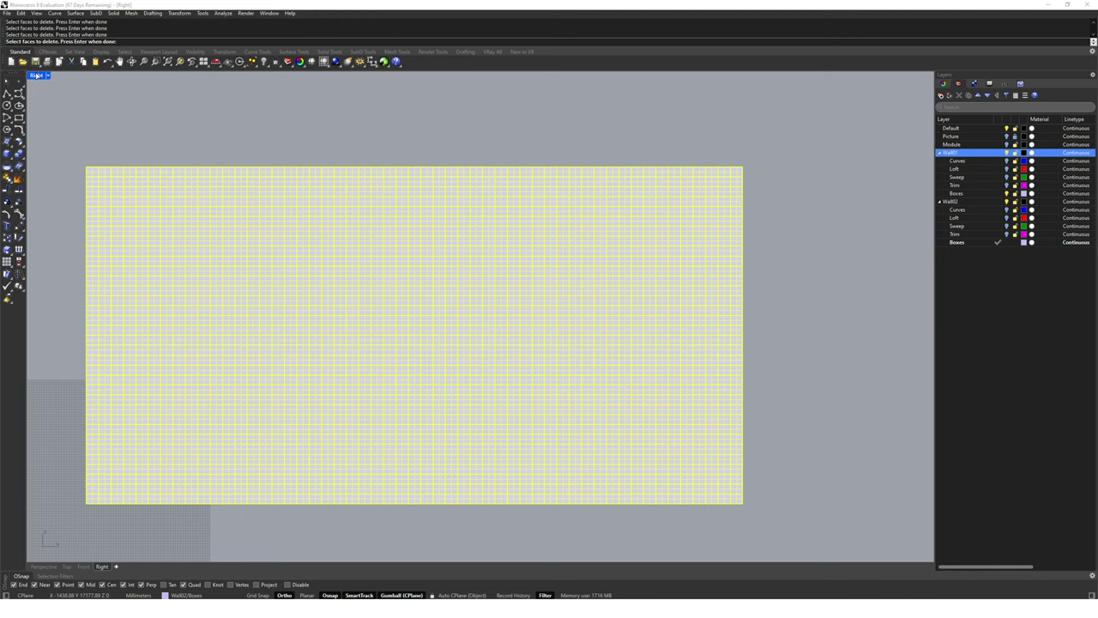
- Check the selected end faces in perspective and delete them to open the boxes of both walls
{"action": "double_click", "coordinate": [37, 74]}
{"action": "double_click", "coordinate": [505, 77]}
{"action": "scroll", "coordinate": [504, 76], "scroll_direction": "down", "scroll_amount": 5}
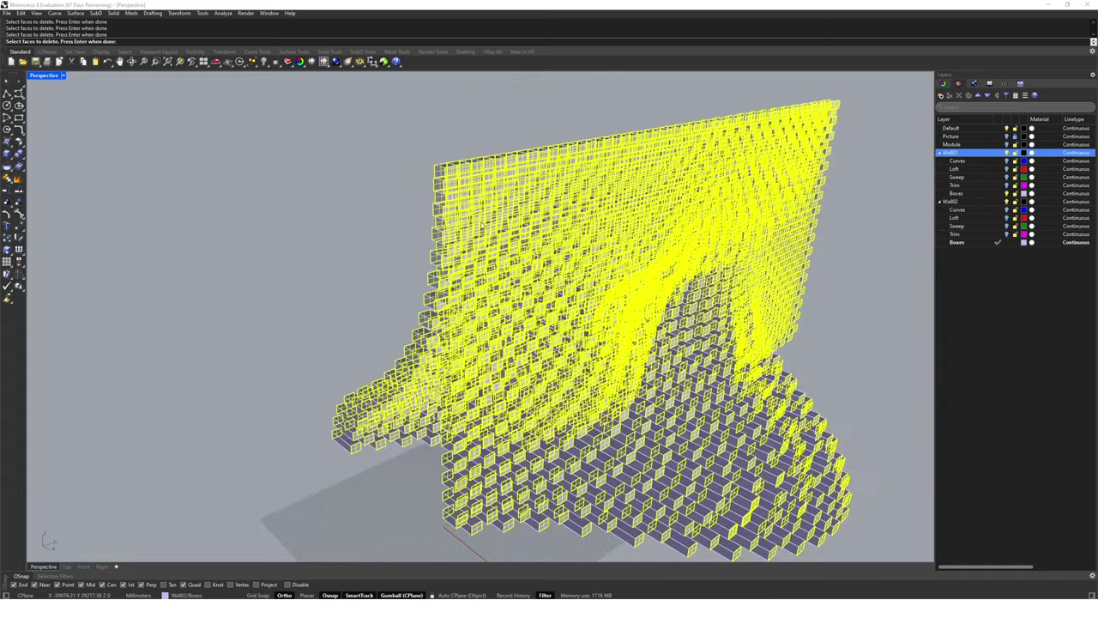
{"action": "right_click_drag", "start_coordinate": [515, 257], "coordinate": [378, 309]}
{"action": "right_click_drag", "start_coordinate": [514, 412], "coordinate": [534, 397]}
{"action": "key", "text": "Return"}
{"action": "scroll", "coordinate": [503, 413], "scroll_direction": "down", "scroll_amount": 5}
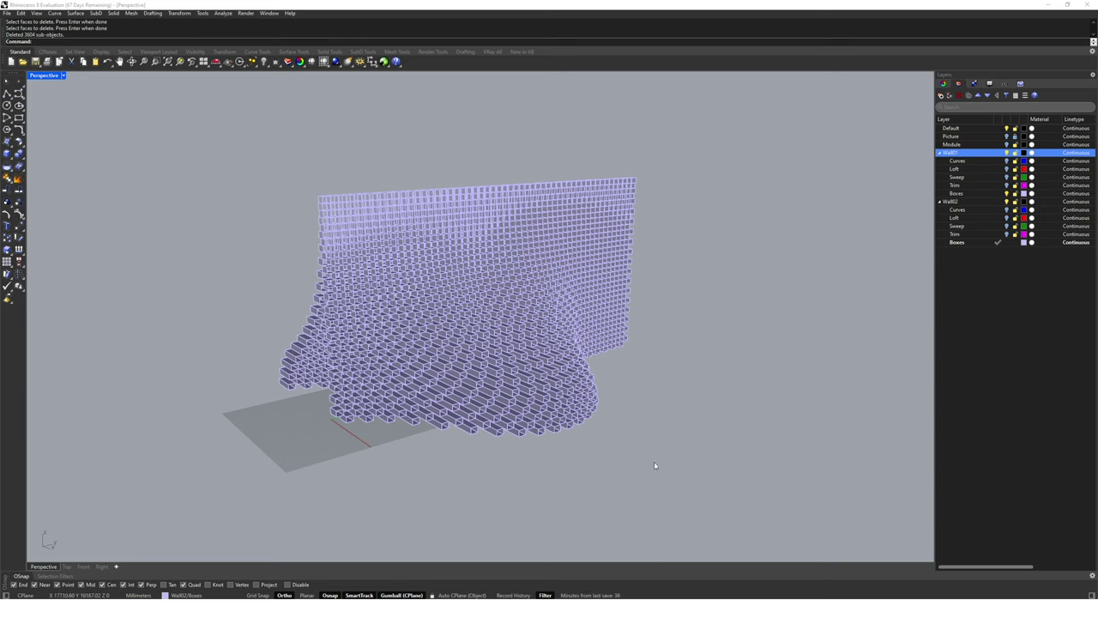
- Set the perspective view's display mode to Rendered
{"action": "left_click", "coordinate": [36, 13]}
{"action": "left_click", "coordinate": [95, 221]}
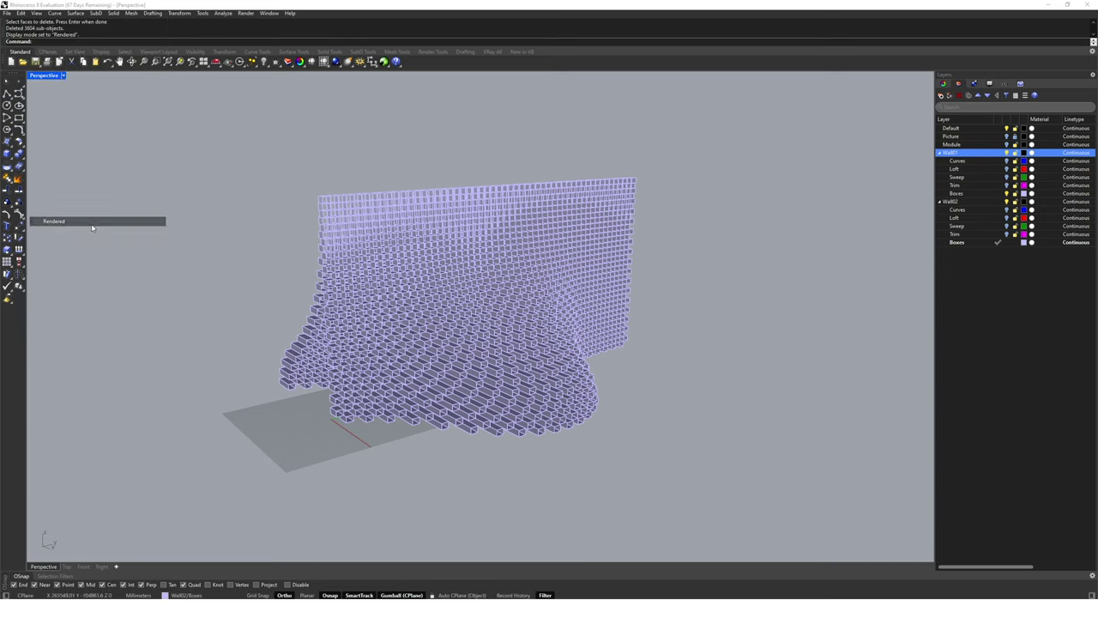
{"action": "right_click_drag", "start_coordinate": [608, 376], "coordinate": [611, 375]}
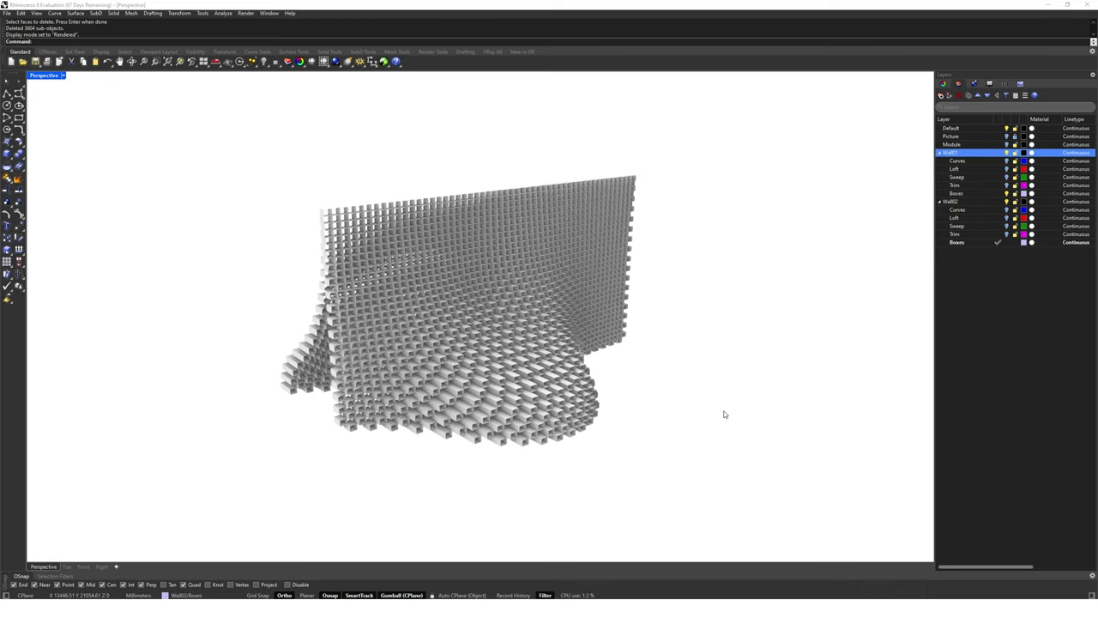
- Open the Sun settings and turn the sun on
{"action": "type", "text": "Sun"}
{"action": "key", "text": "Return"}
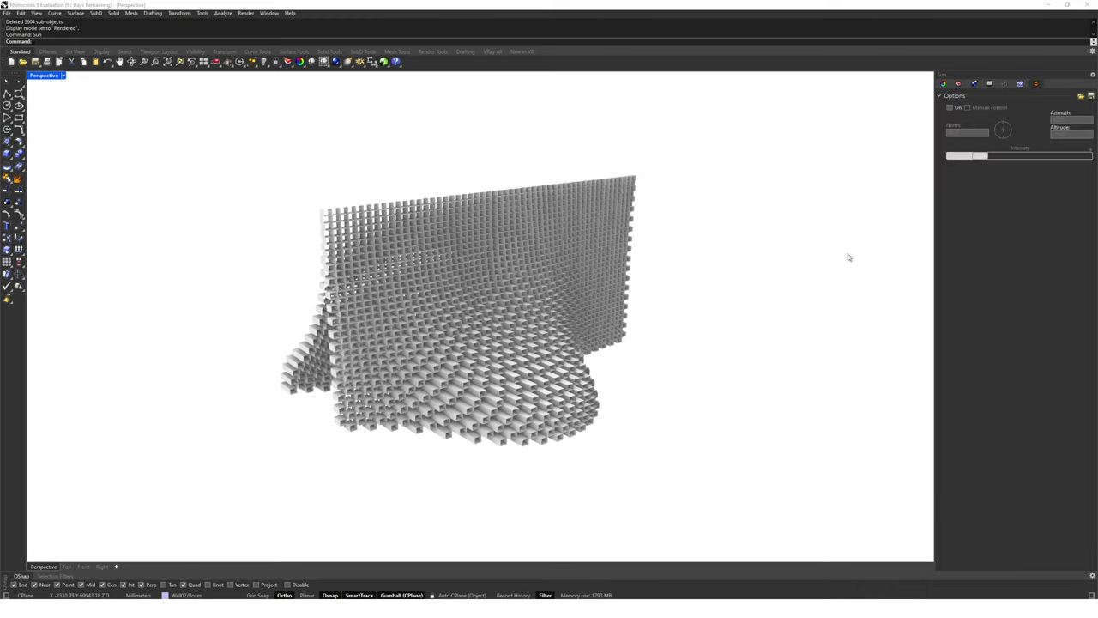
{"action": "left_click", "coordinate": [949, 108]}
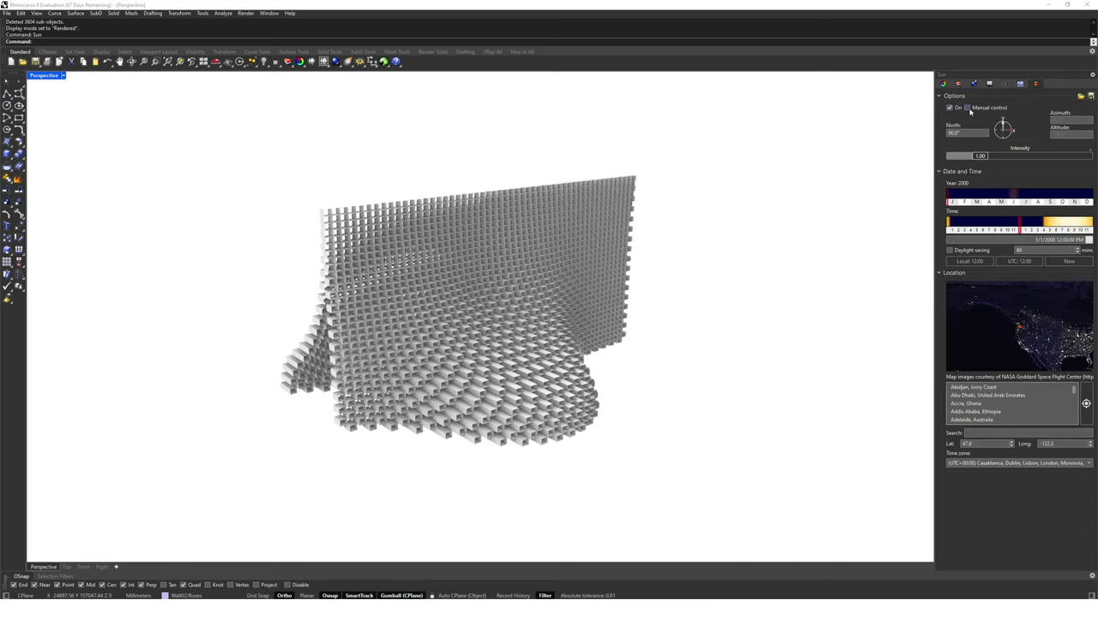
- Switch the sun to manual control, rotate north to about 50°, and set the sun's altitude to about 48.6°
{"action": "left_click", "coordinate": [969, 108]}
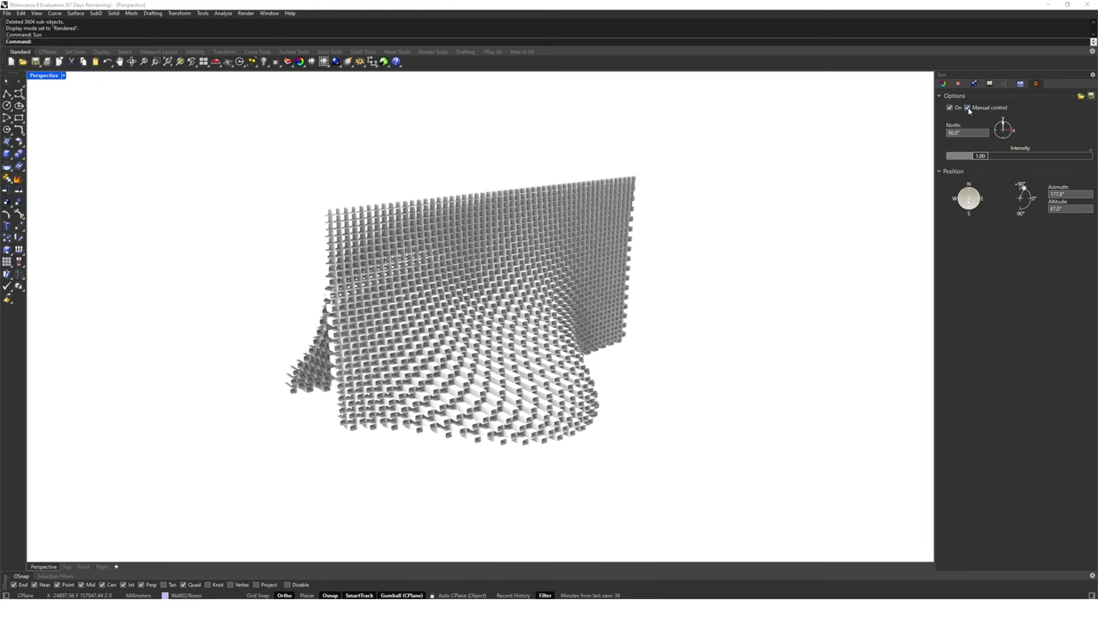
{"action": "left_click_drag", "start_coordinate": [1005, 120], "coordinate": [1010, 127]}
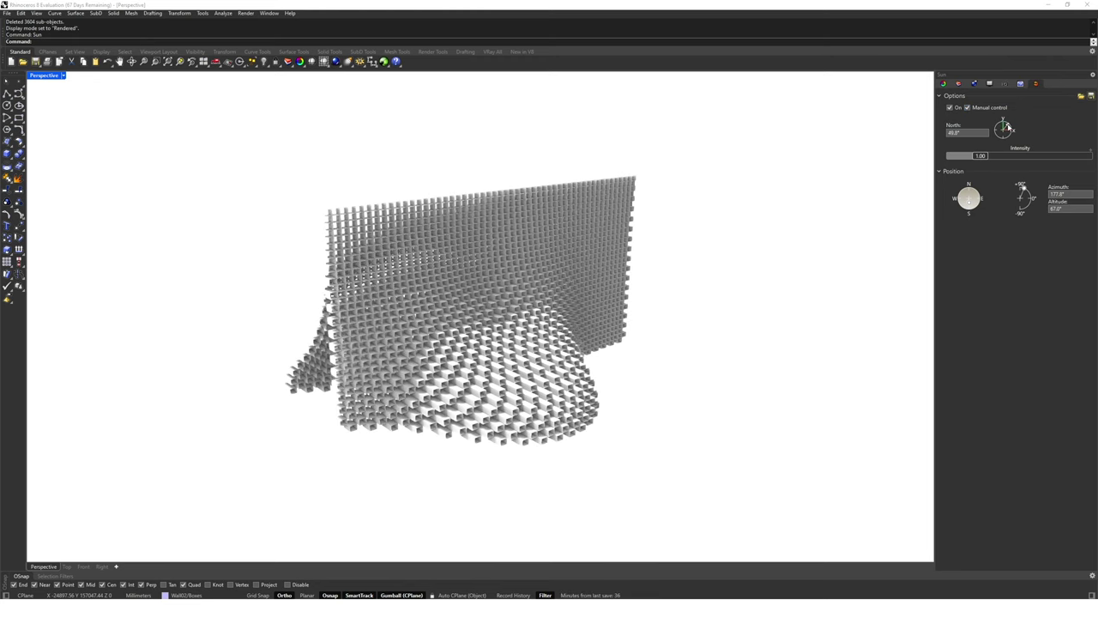
{"action": "left_click_drag", "start_coordinate": [1025, 190], "coordinate": [1029, 192]}
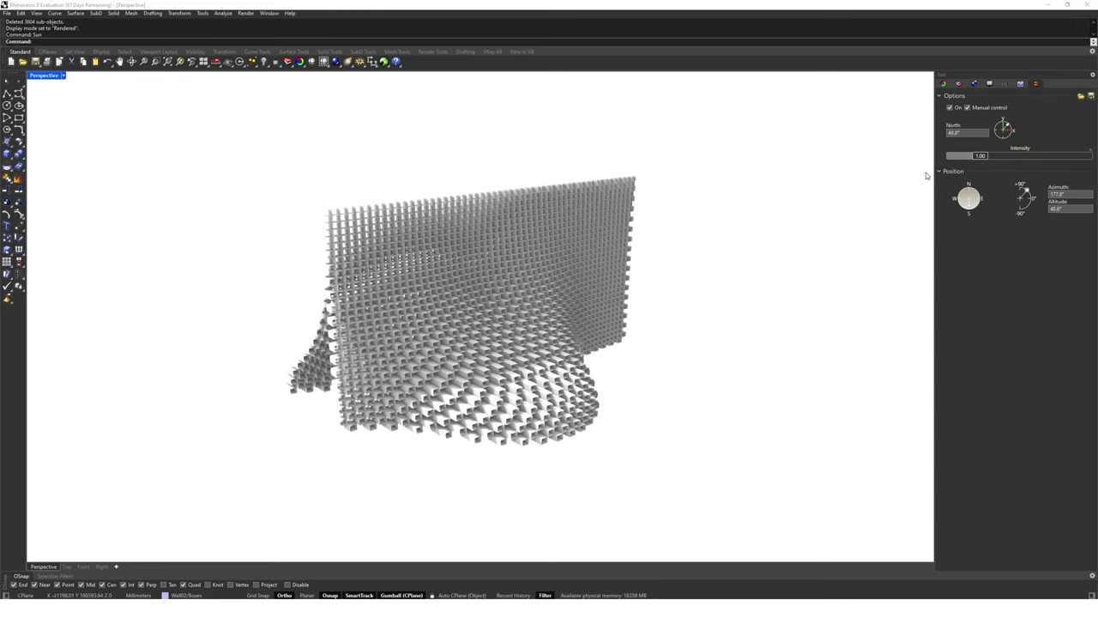
- Turn on the ground plane in the rendering settings and fine-tune the sun's north direction to 50.2°
{"action": "left_click", "coordinate": [976, 84]}
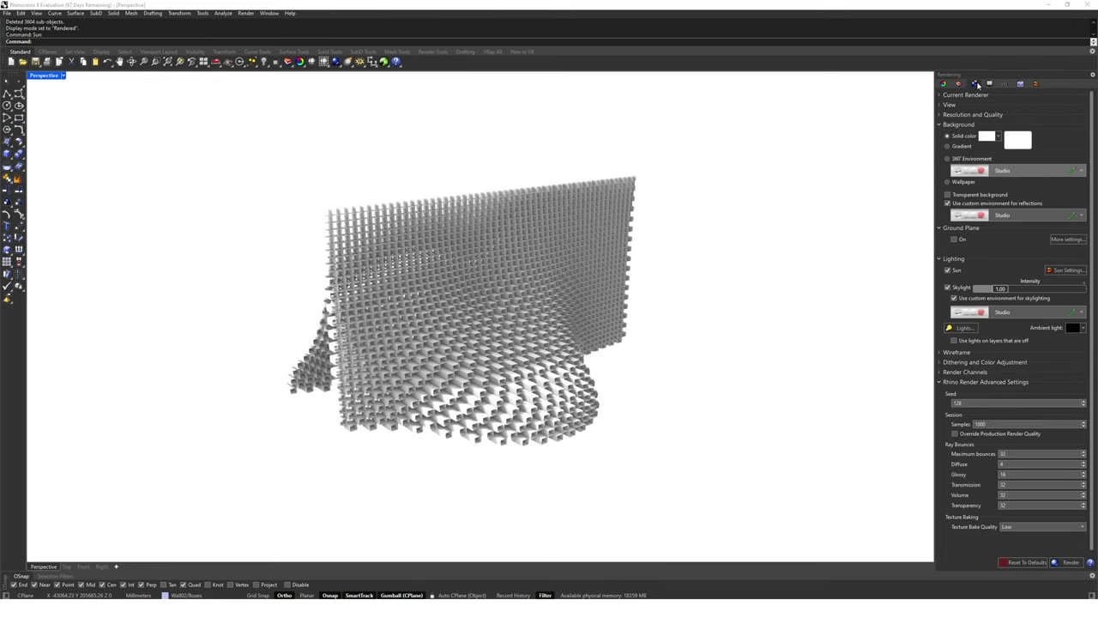
{"action": "left_click", "coordinate": [954, 239]}
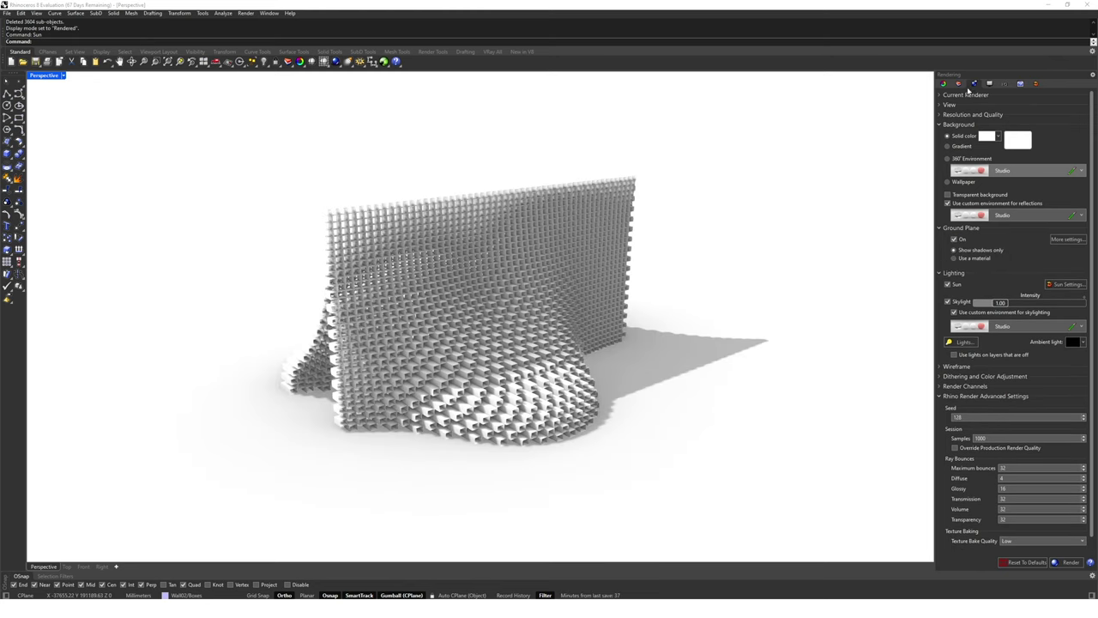
{"action": "left_click", "coordinate": [1004, 84]}
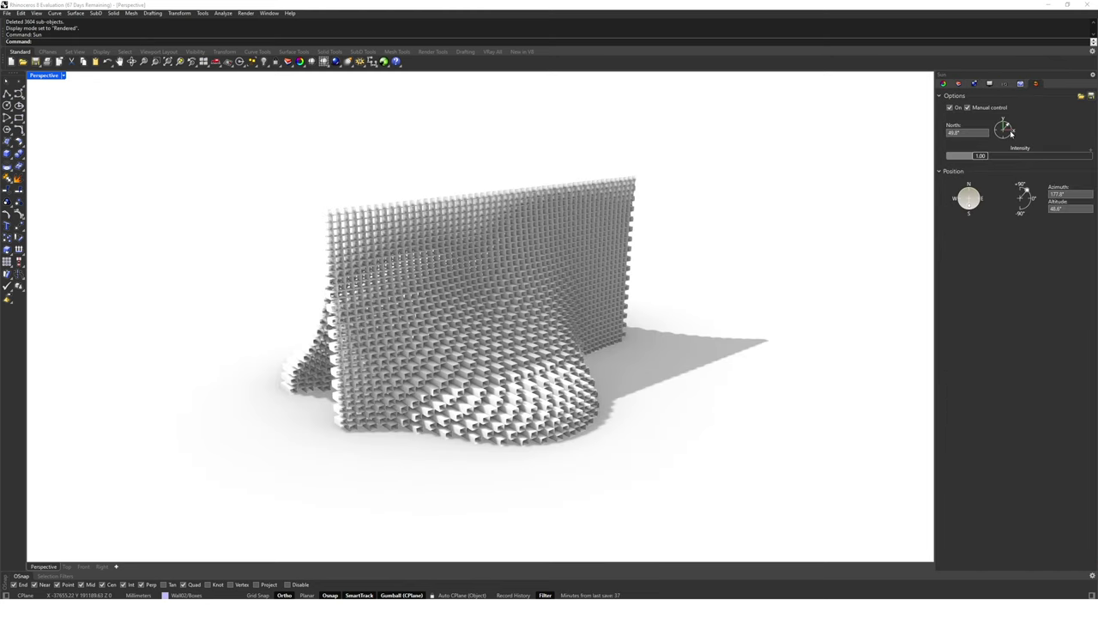
{"action": "left_click_drag", "start_coordinate": [1011, 132], "coordinate": [1009, 126]}
- Capture the perspective view with ViewCaptureToFile at 1920 x 1080 pixels, saving it as a JPEG named ViewCapture in the Serpentine Pavilion folder
{"action": "type", "text": "ViewCaptureToFile"}
{"action": "key", "text": "Down"}
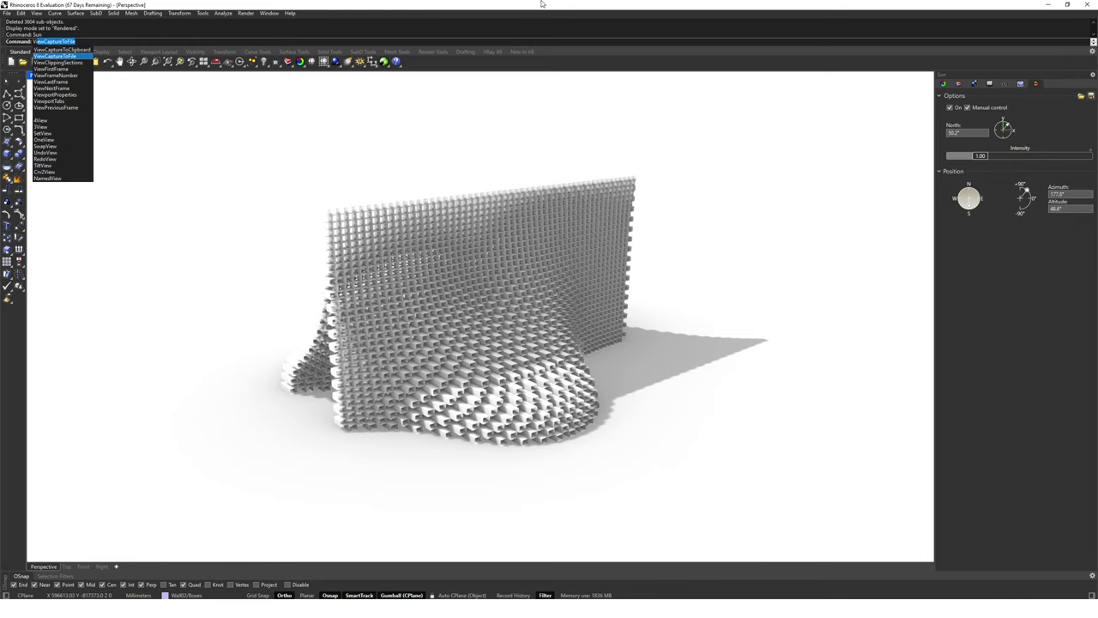
{"action": "key", "text": "Return"}
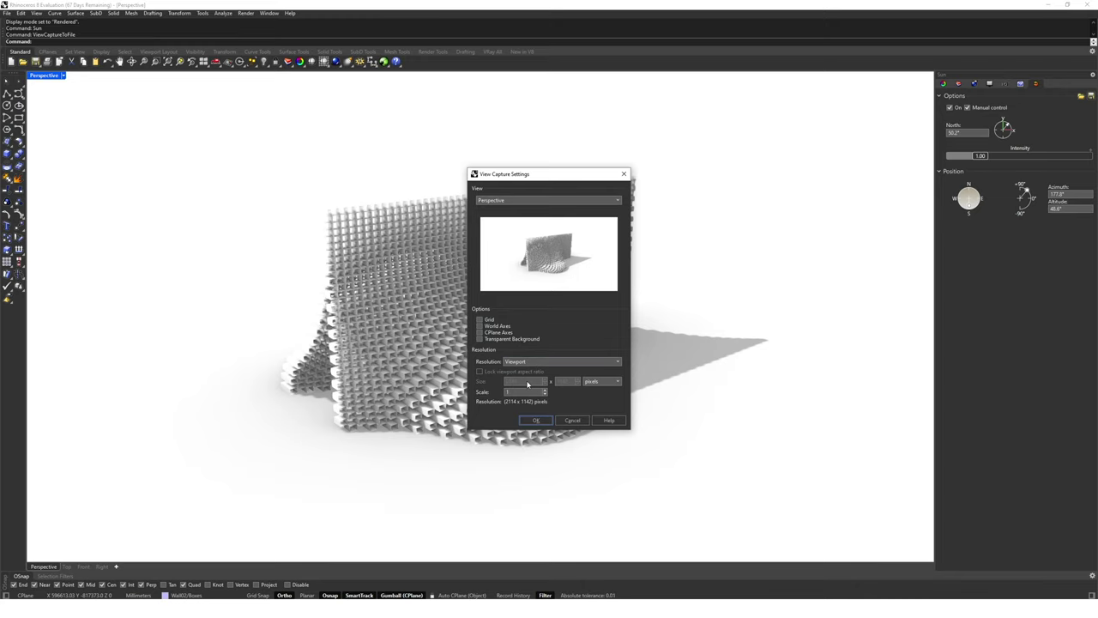
{"action": "left_click", "coordinate": [541, 365]}
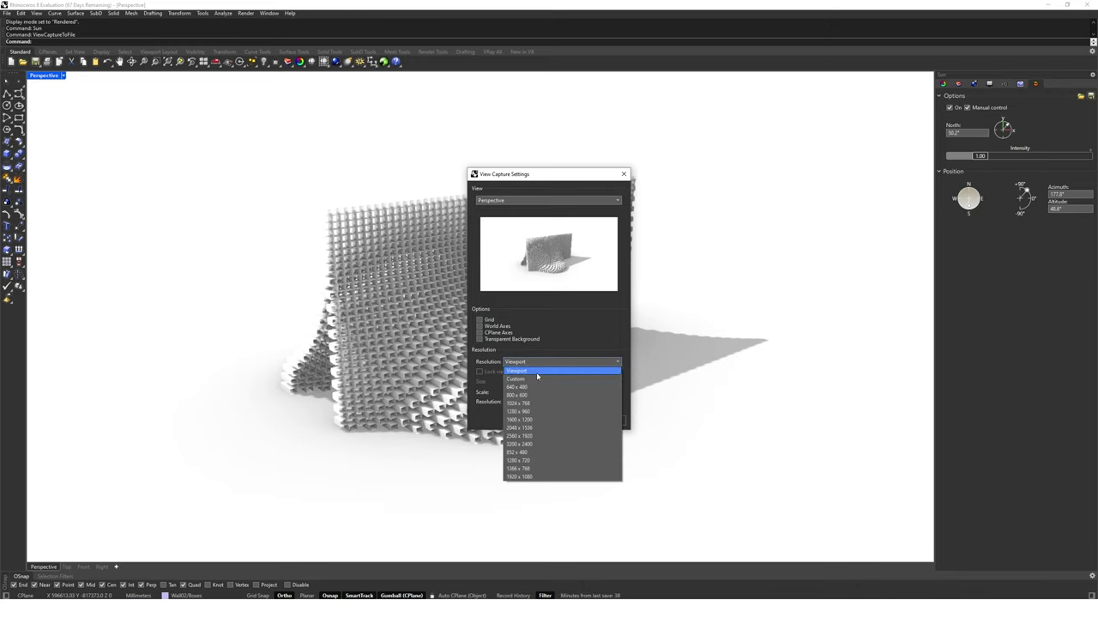
{"action": "left_click", "coordinate": [538, 378]}
{"action": "left_click_drag", "start_coordinate": [529, 381], "coordinate": [489, 386]}
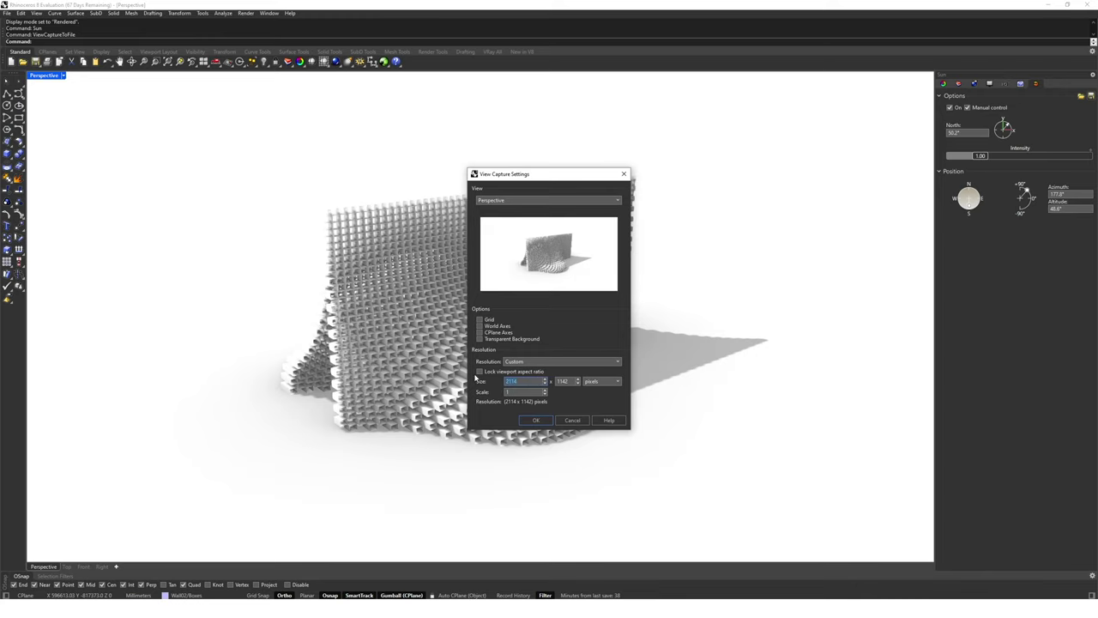
{"action": "type", "text": "1920"}
{"action": "type", "text": "1080"}
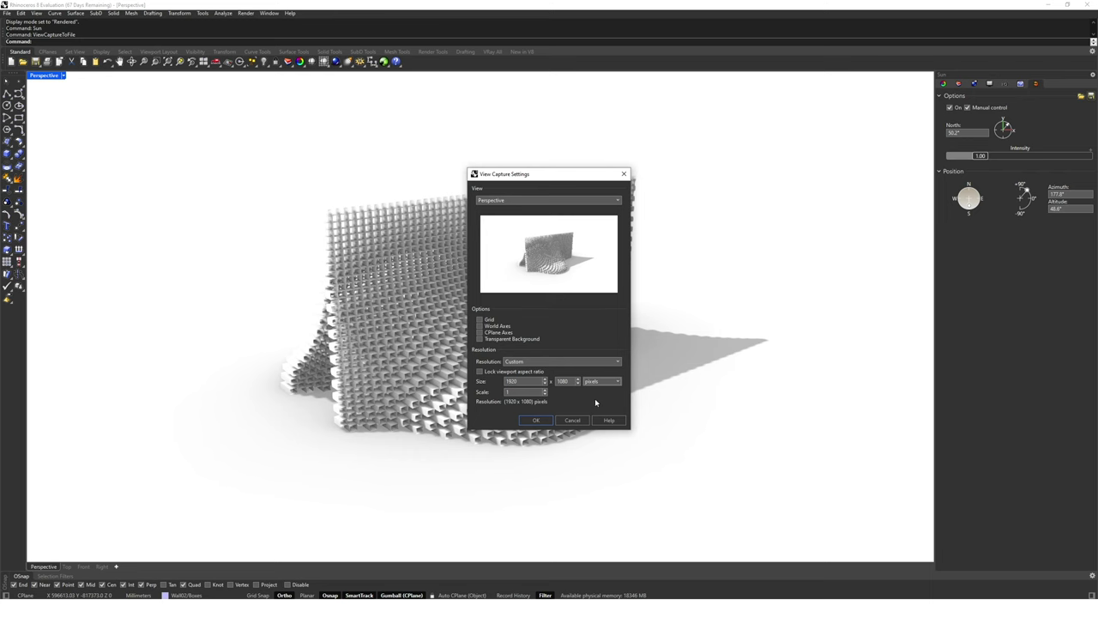
{"action": "key", "text": "Return"}
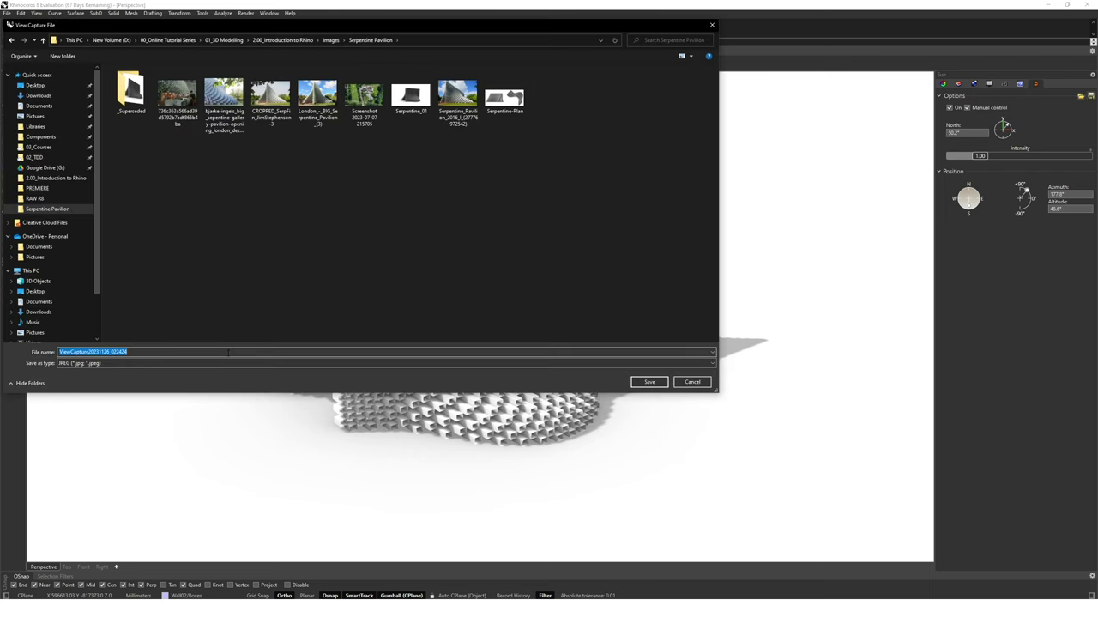
{"action": "type", "text": "ViewCapture"}
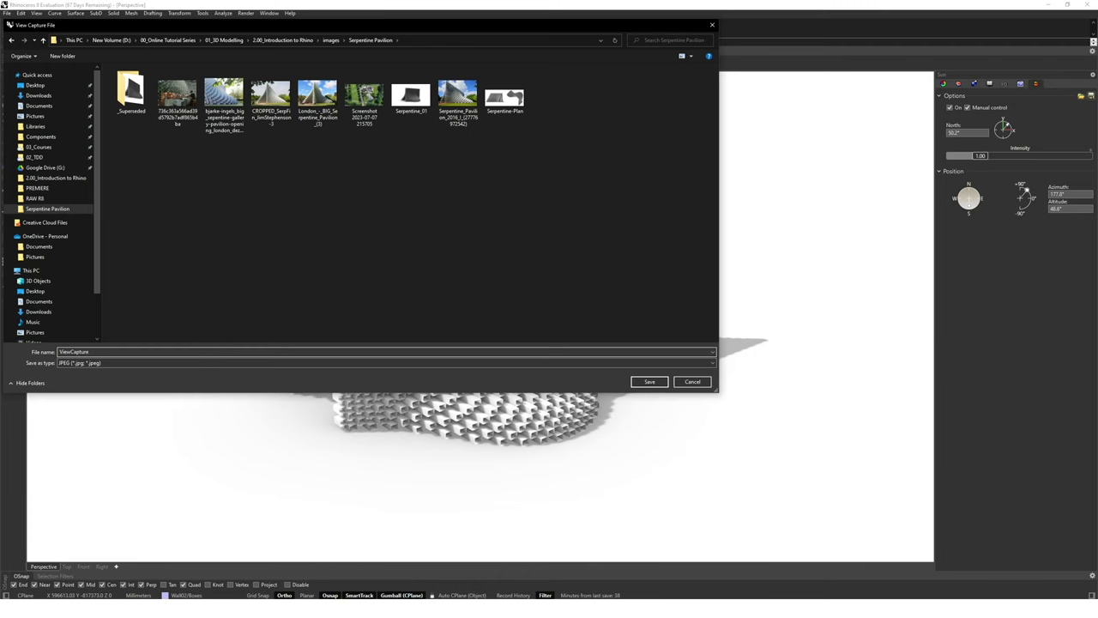
{"action": "key", "text": "Return"}
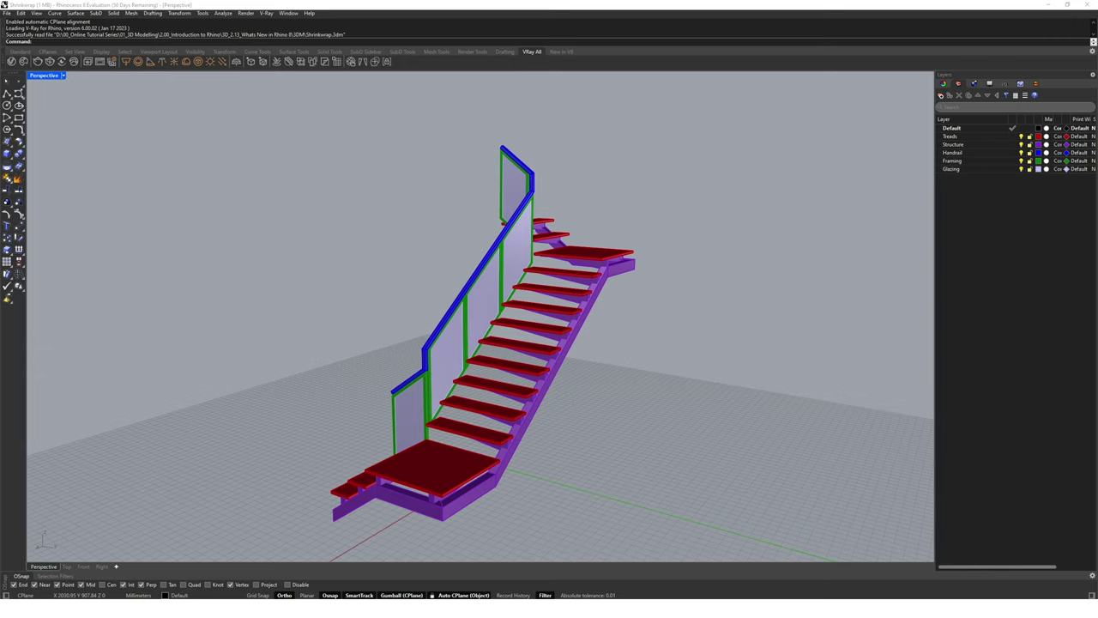
{"action": "left_click", "coordinate": [446, 466]}
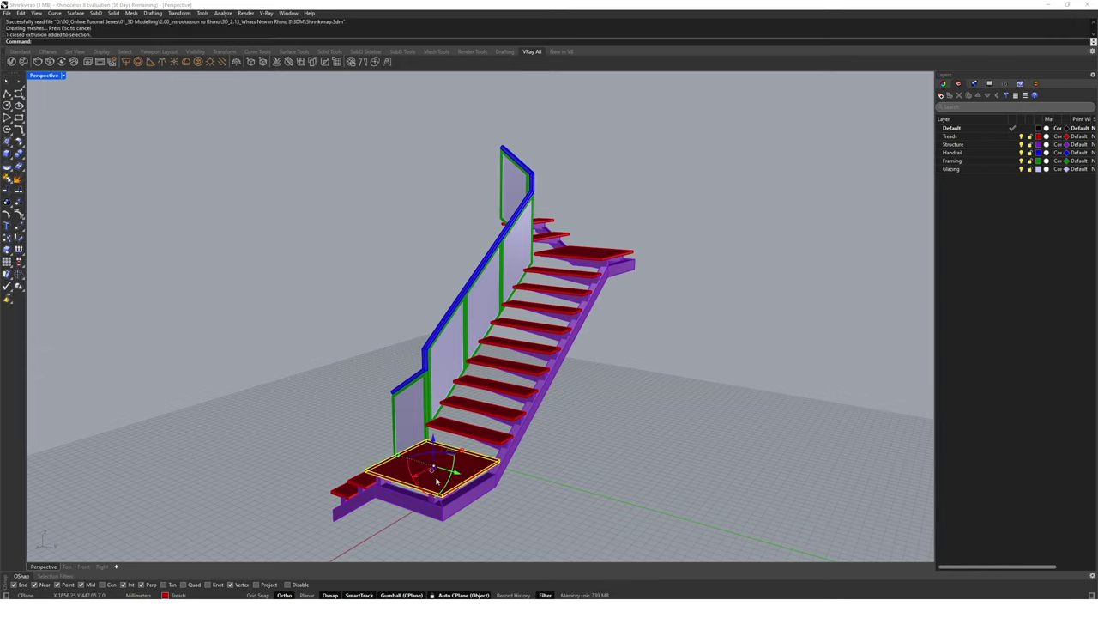
{"action": "left_click", "coordinate": [486, 439]}
{"action": "left_click", "coordinate": [853, 328]}
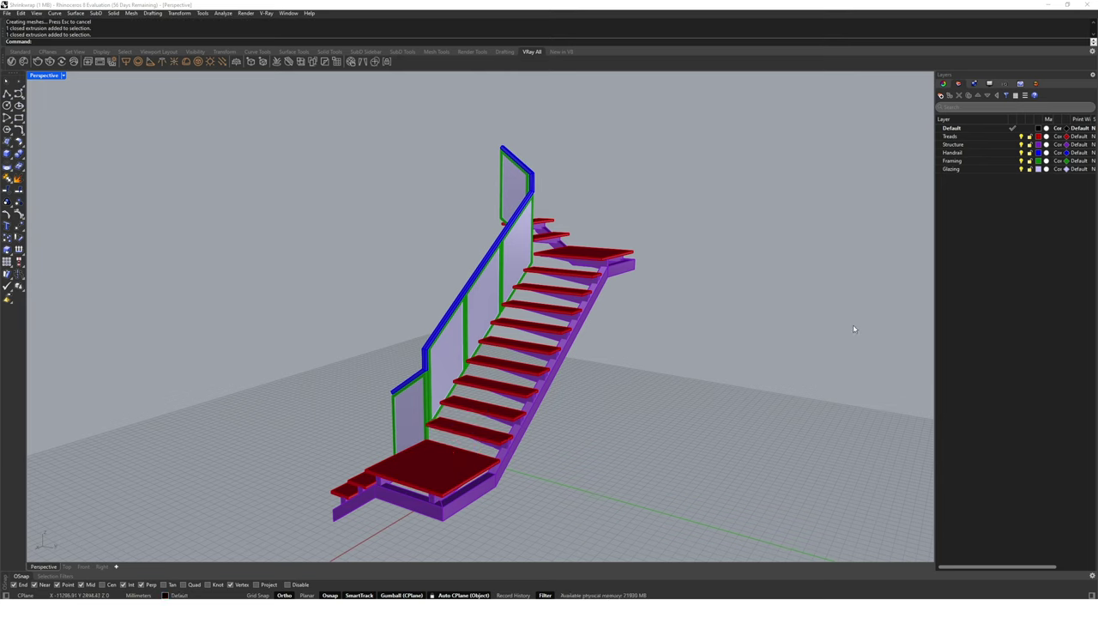
- Preview a ShrinkWrap mesh around the entire staircase with a target edge length of 100
{"action": "left_click_drag", "start_coordinate": [730, 168], "coordinate": [225, 513]}
{"action": "type", "text": "Shr"}
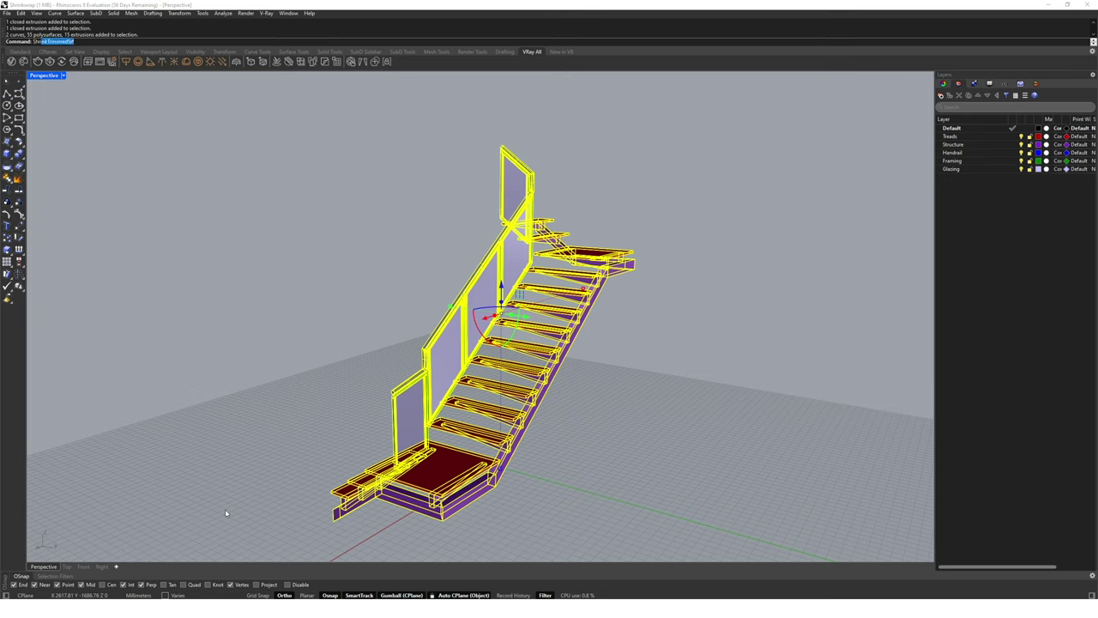
{"action": "type", "text": "inkWrap"}
{"action": "key", "text": "Return"}
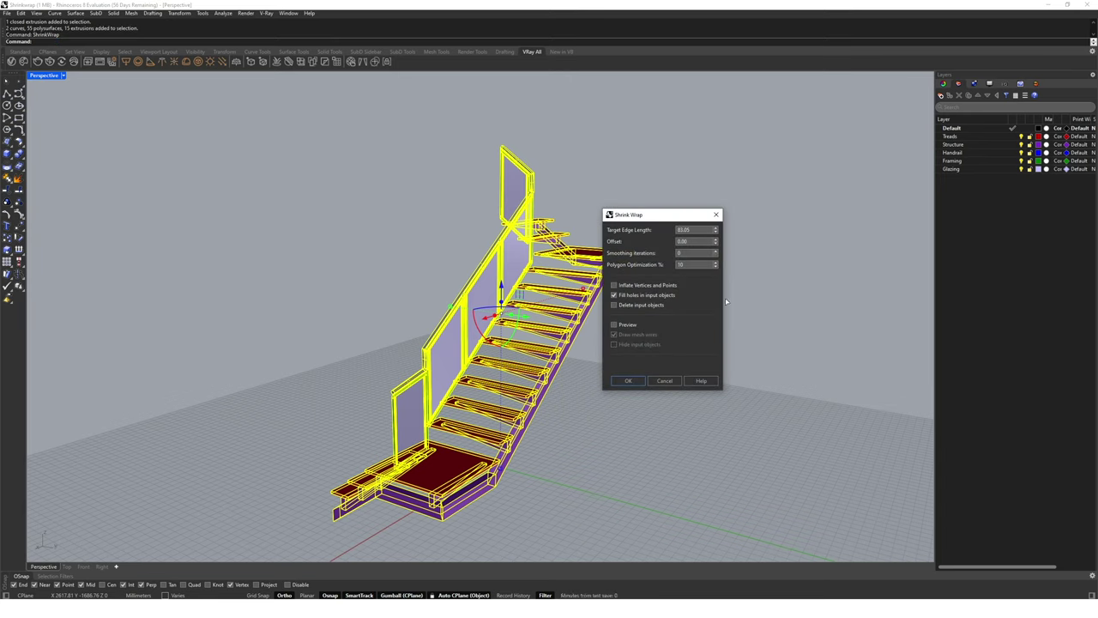
{"action": "type", "text": "1"}
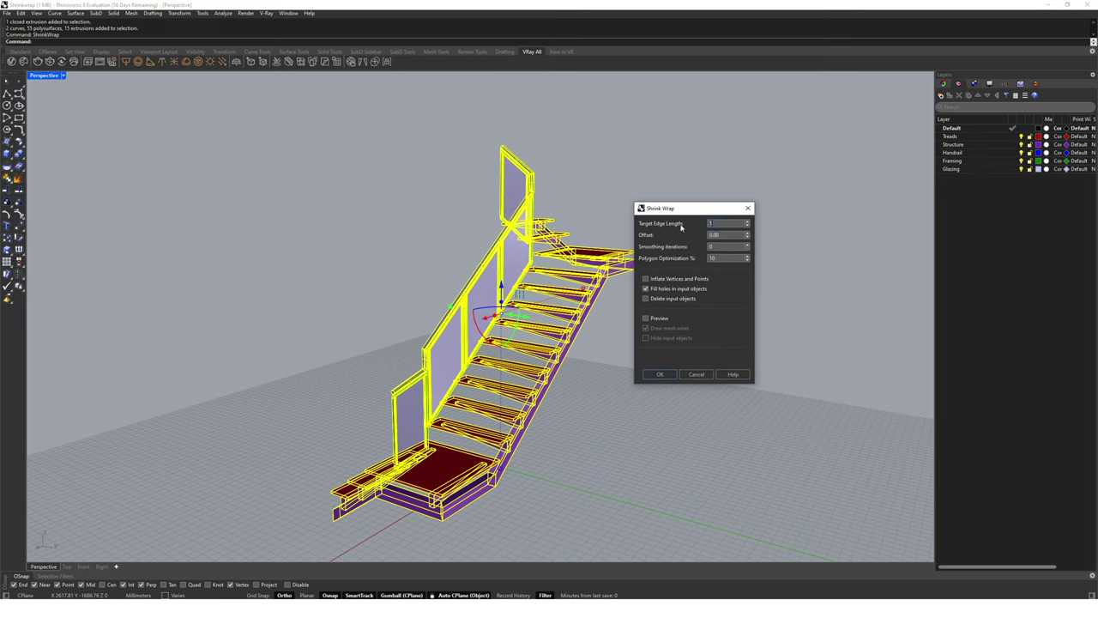
{"action": "type", "text": "00"}
{"action": "left_click", "coordinate": [666, 319]}
{"action": "scroll", "coordinate": [527, 379], "scroll_direction": "up", "scroll_amount": 6}
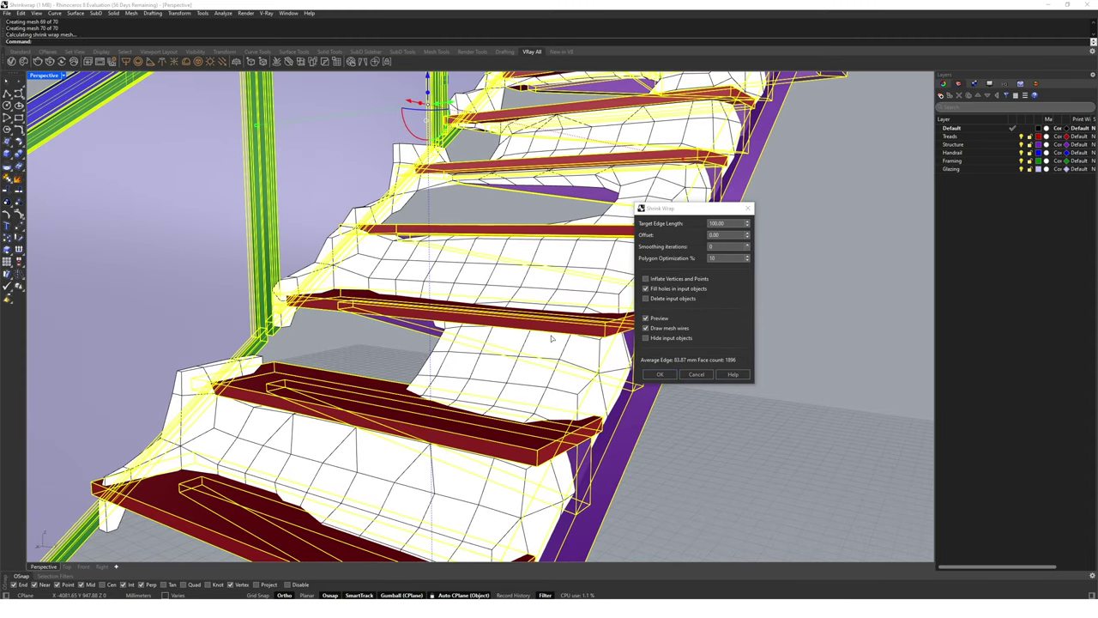
- Refine the ShrinkWrap mesh by setting its target edge length to 20
{"action": "left_click", "coordinate": [649, 224]}
{"action": "type", "text": "20"}
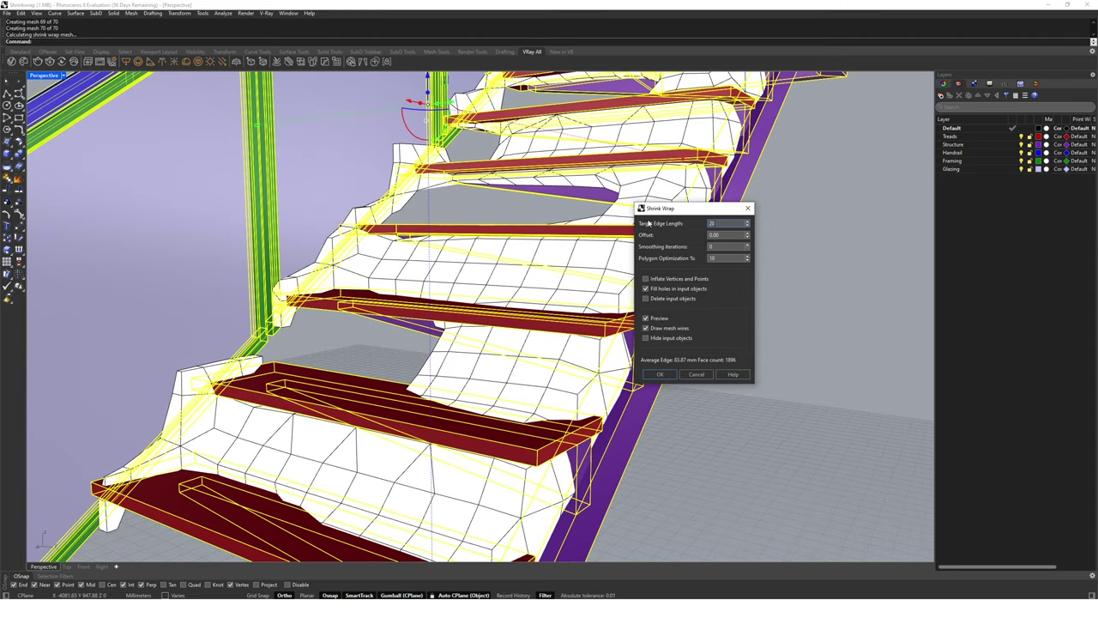
{"action": "key", "text": "Tab"}
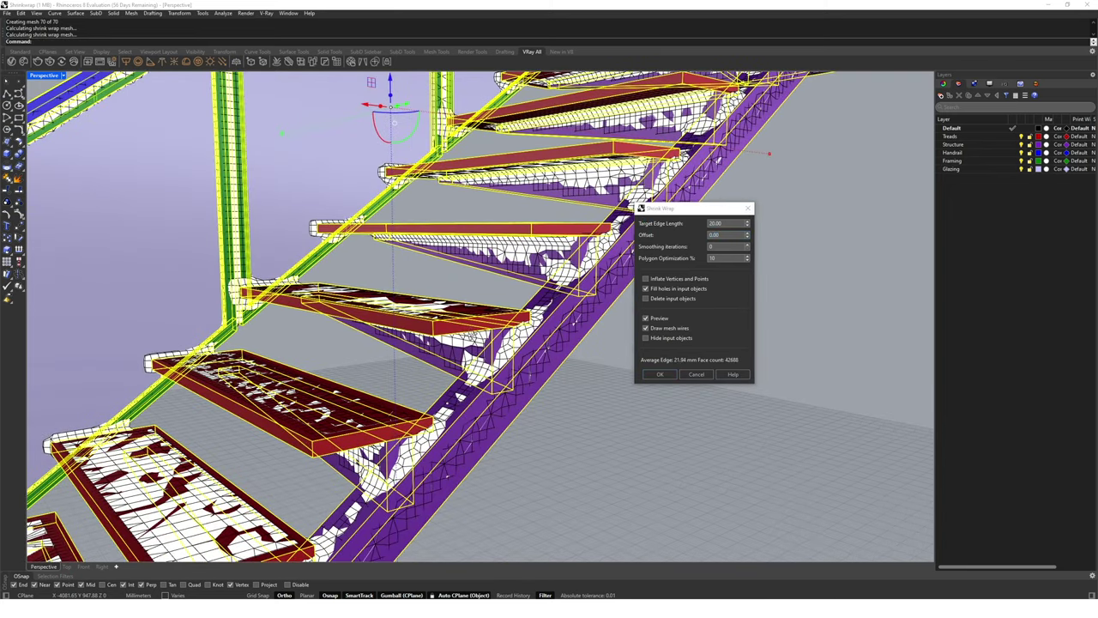
- Set the ShrinkWrap offset to 20 and examine the previewed mesh around the treads
{"action": "type", "text": "20"}
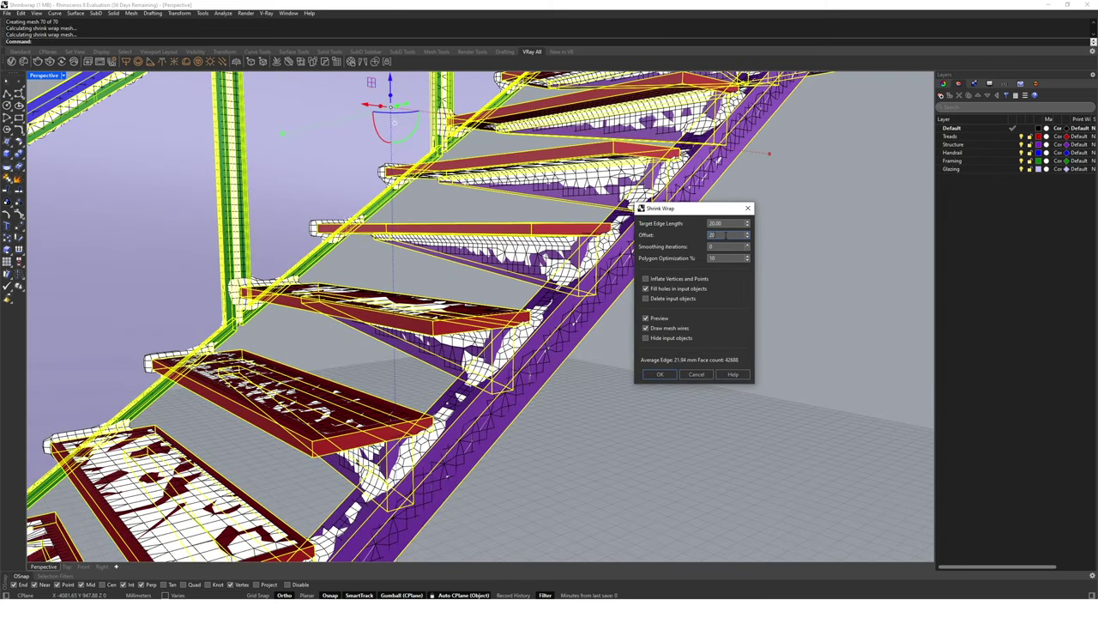
{"action": "key", "text": "Tab"}
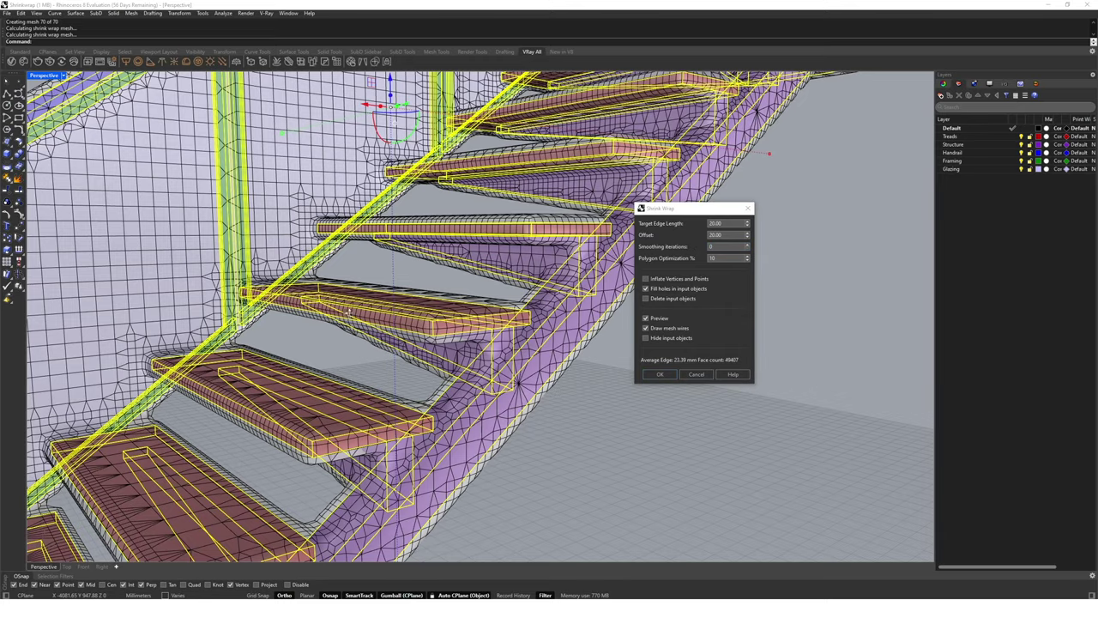
{"action": "right_click_drag", "start_coordinate": [481, 283], "coordinate": [374, 310]}
- Set the ShrinkWrap offset to 0 and create the mesh around the staircase
{"action": "left_click", "coordinate": [720, 234]}
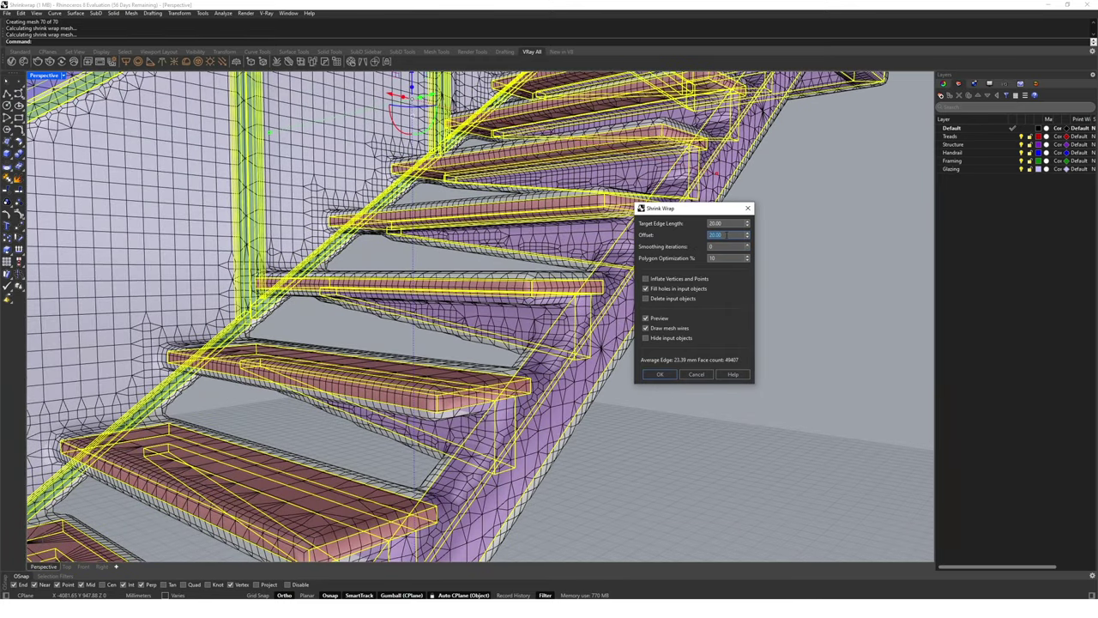
{"action": "type", "text": "0"}
{"action": "key", "text": "Tab"}
{"action": "scroll", "coordinate": [480, 317], "scroll_direction": "down", "scroll_amount": 5}
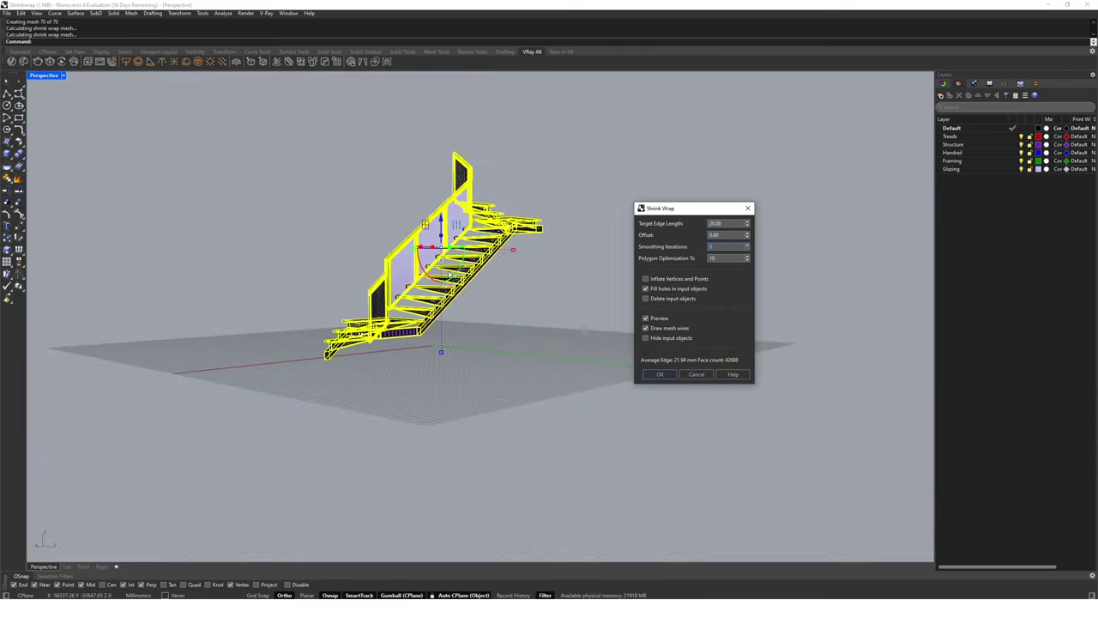
{"action": "scroll", "coordinate": [464, 309], "scroll_direction": "up", "scroll_amount": 4}
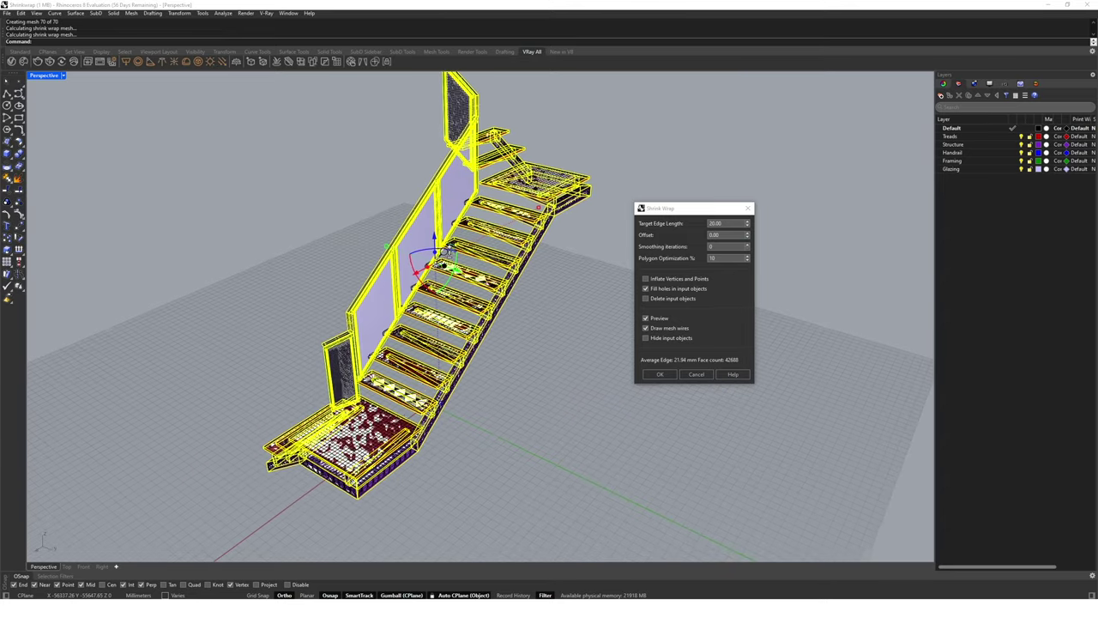
{"action": "left_click", "coordinate": [660, 374]}
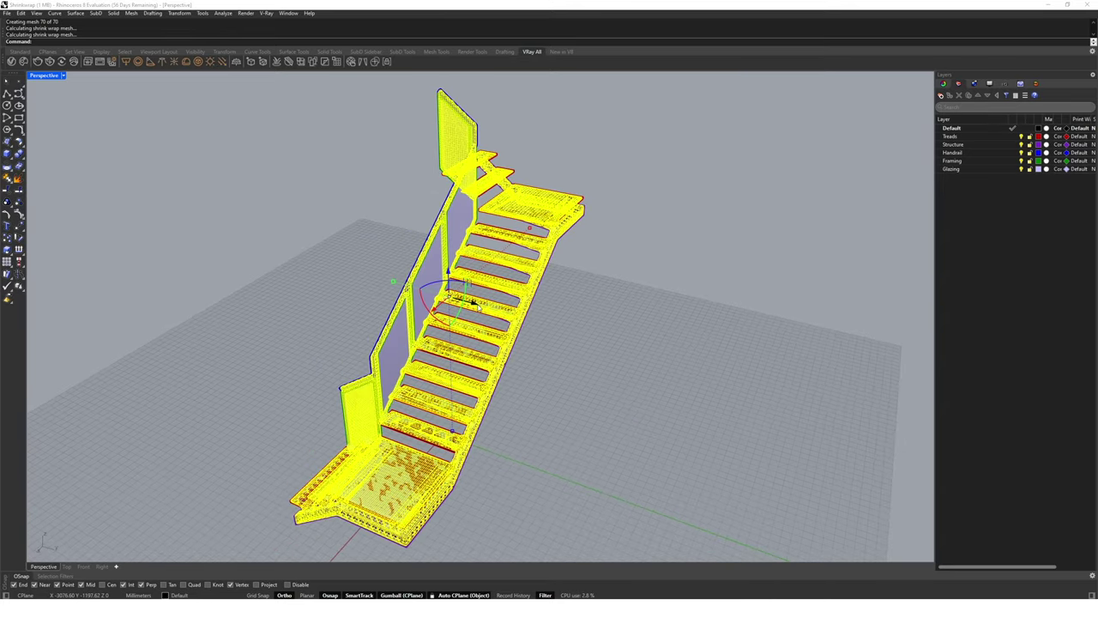
- Move the shrink-wrapped mesh away from the original staircase and inspect it
{"action": "left_click_drag", "start_coordinate": [418, 302], "coordinate": [202, 232]}
{"action": "left_click", "coordinate": [309, 305]}
{"action": "right_click_drag", "start_coordinate": [309, 305], "coordinate": [409, 334]}
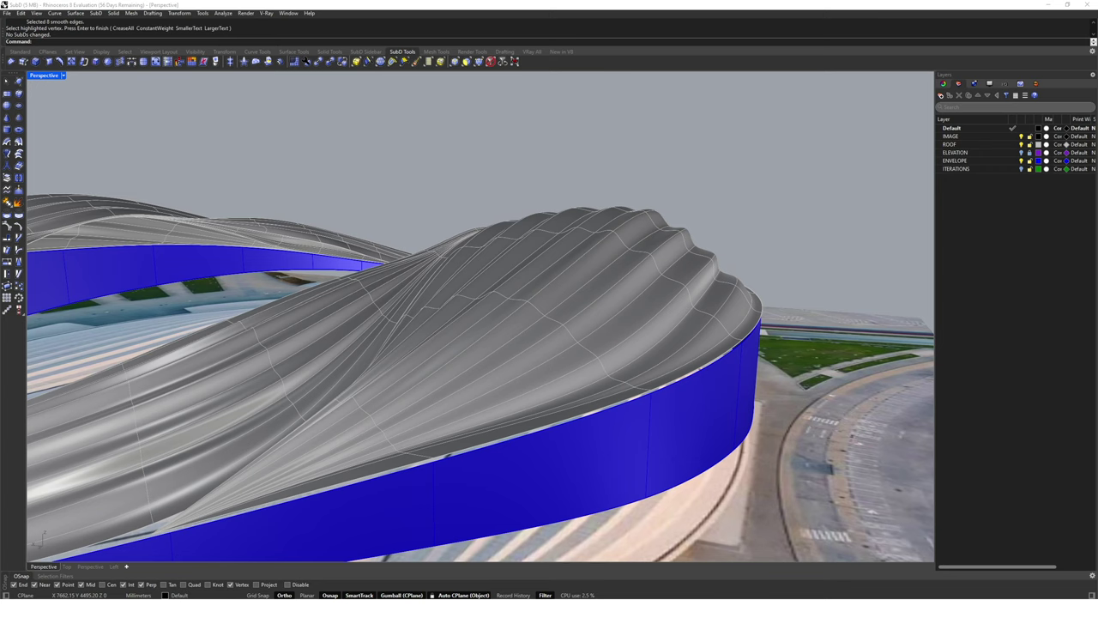
- Crease the long edge loop along the stadium's SubD roof, setting a weight of 100 at a vertex near its middle
{"action": "right_click_drag", "start_coordinate": [603, 454], "coordinate": [650, 572]}
{"action": "scroll", "coordinate": [589, 376], "scroll_direction": "up", "scroll_amount": 5}
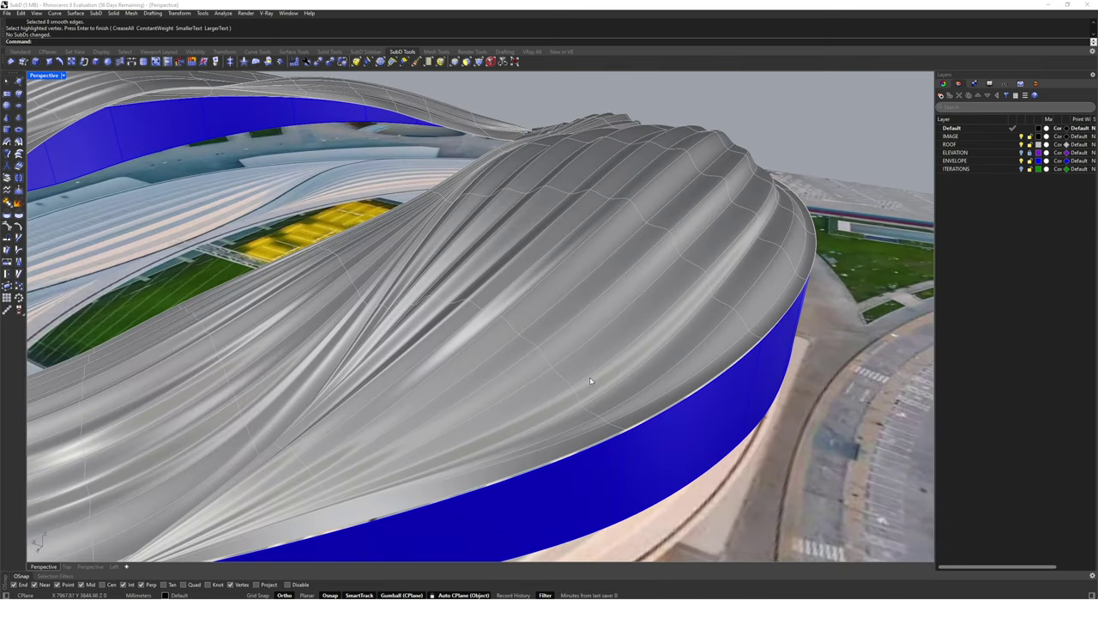
{"action": "double_click", "coordinate": [575, 259]}
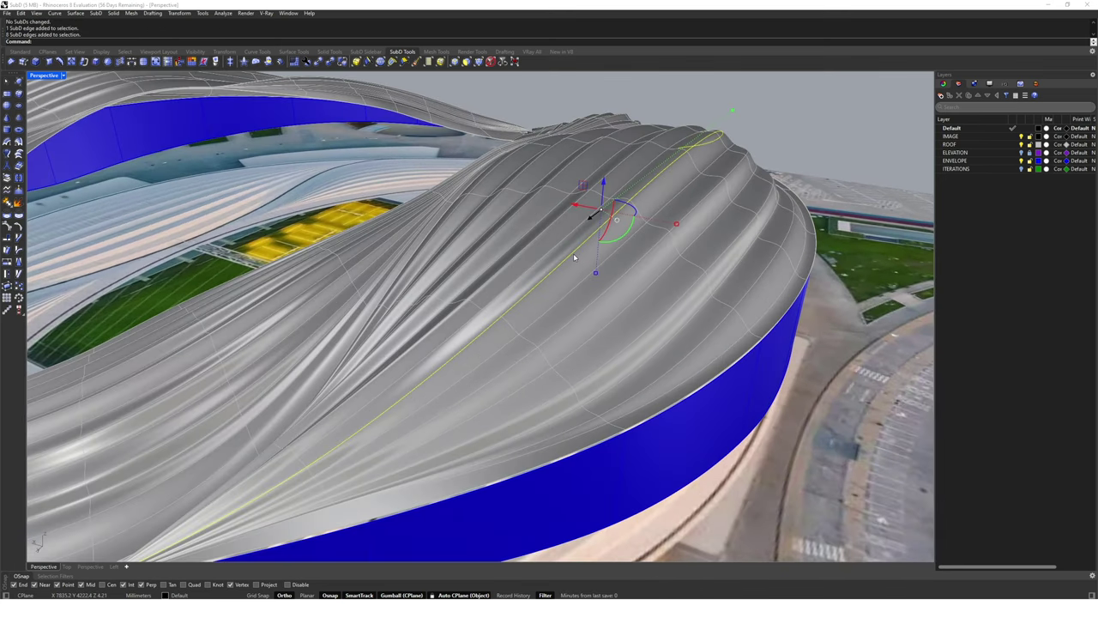
{"action": "left_click", "coordinate": [49, 62]}
{"action": "scroll", "coordinate": [262, 201], "scroll_direction": "down", "scroll_amount": 8}
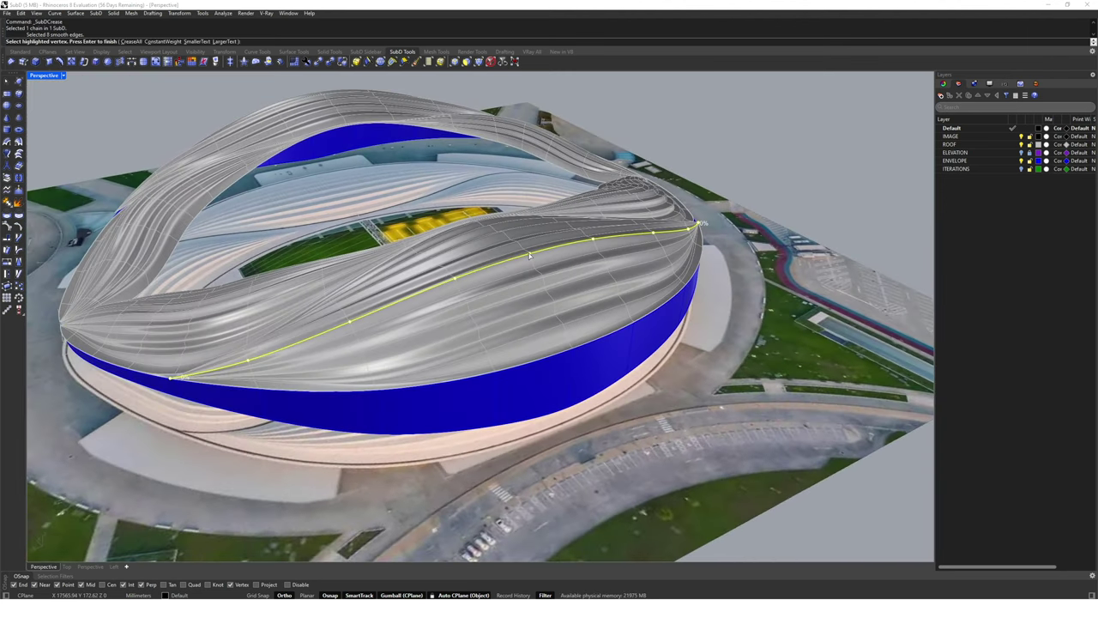
{"action": "left_click", "coordinate": [529, 255]}
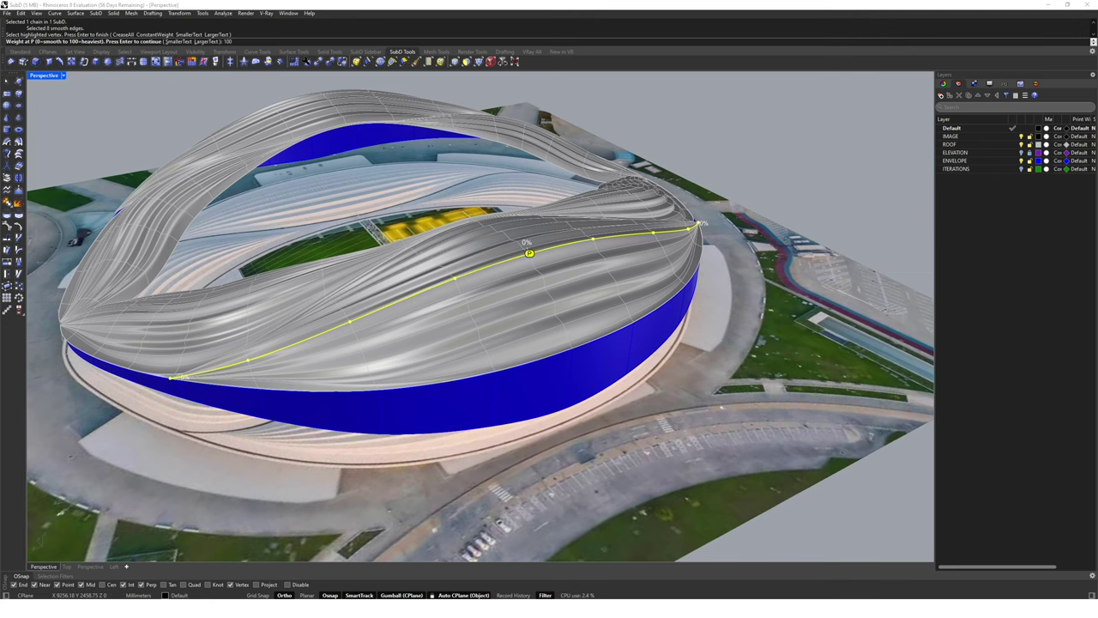
{"action": "key", "text": "Return"}
- Set the crease weight to 0 at the vertex near one end of the roof's edge chain
{"action": "right_click_drag", "start_coordinate": [492, 279], "coordinate": [341, 357]}
{"action": "left_click", "coordinate": [310, 352]}
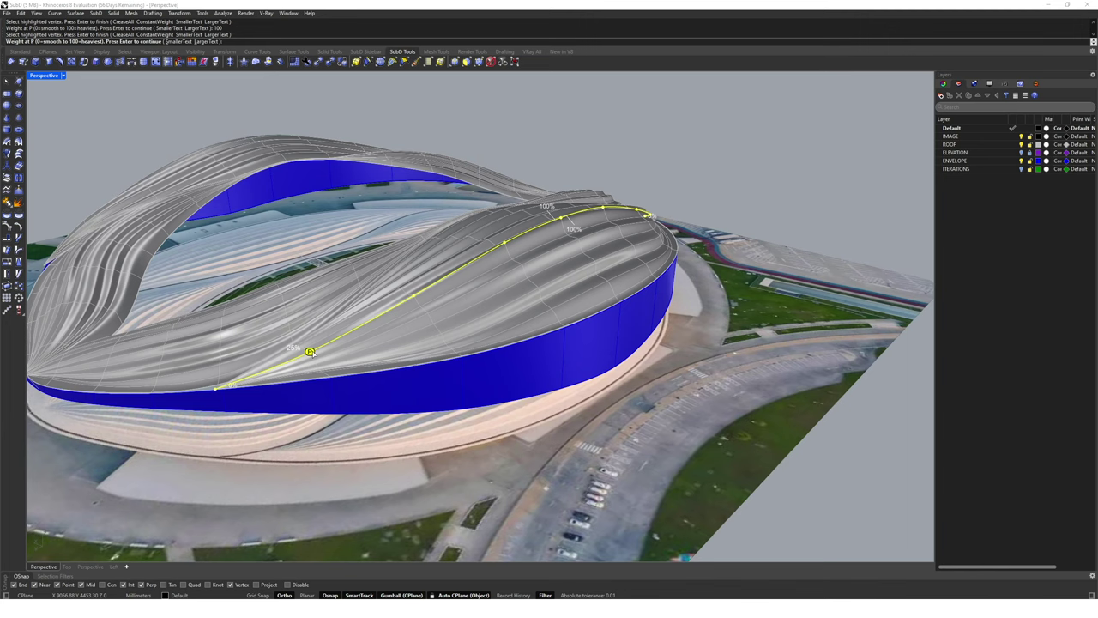
{"action": "type", "text": "0"}
{"action": "key", "text": "Return"}
- Set the crease weight to 0 at the vertex near the opposite end of the roof's edge chain and finish the crease
{"action": "mouse_move", "coordinate": [312, 354]}
{"action": "right_mouse_down"}
{"action": "mouse_move", "coordinate": [383, 394]}
{"action": "mouse_move", "coordinate": [492, 370]}
{"action": "mouse_move", "coordinate": [571, 326]}
{"action": "right_mouse_up"}
{"action": "left_click", "coordinate": [575, 298]}
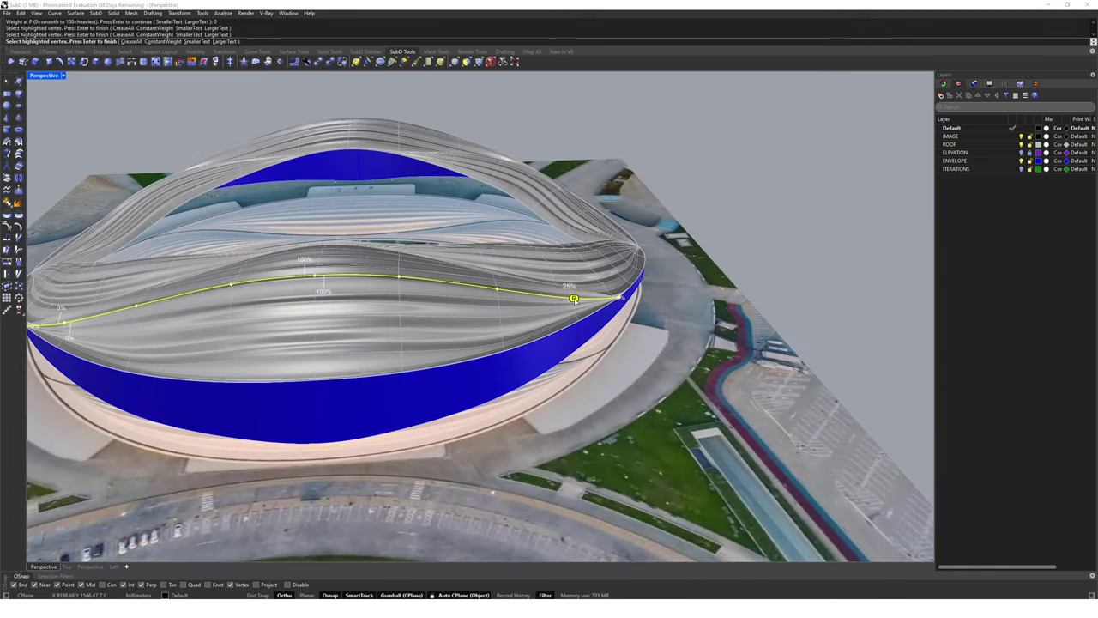
{"action": "type", "text": "0"}
{"action": "key", "text": "Return"}
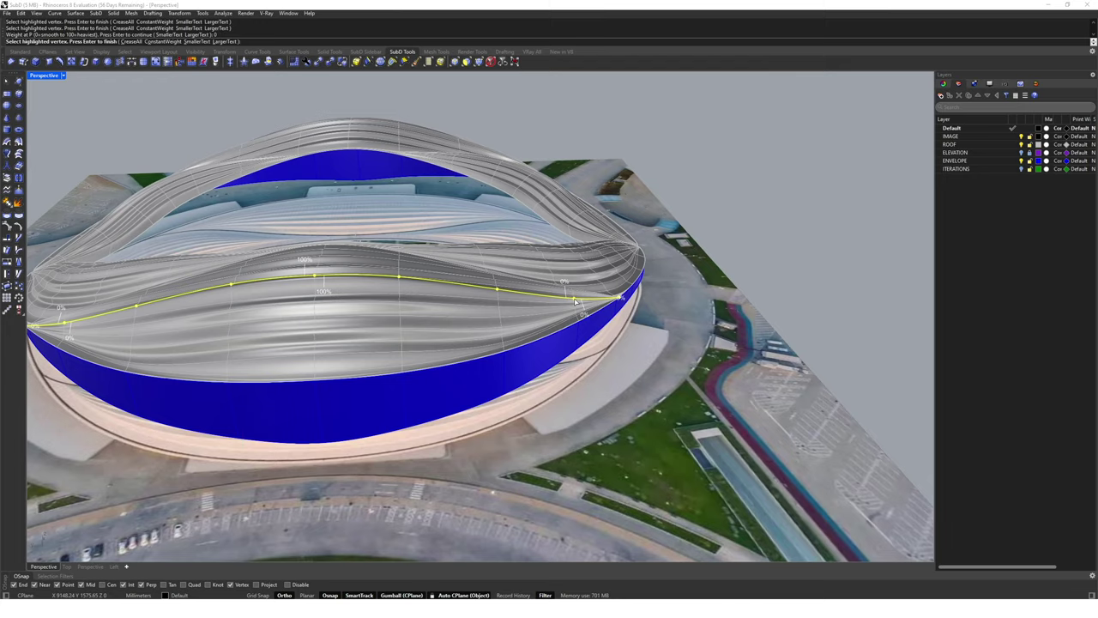
{"action": "right_click_drag", "start_coordinate": [382, 290], "coordinate": [337, 265]}
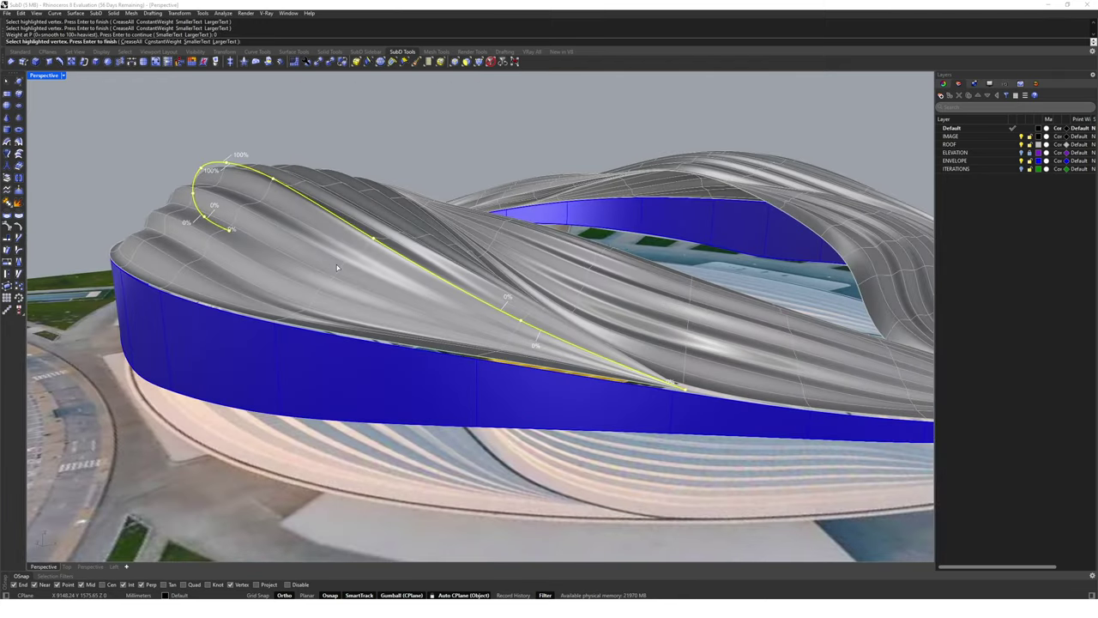
{"action": "key", "text": "Return"}
- Undo and redo the weighted SubD crease to compare the roof's shape with and without it
{"action": "right_click_drag", "start_coordinate": [267, 209], "coordinate": [253, 182]}
{"action": "type", "text": "u"}
{"action": "key", "text": "Return"}
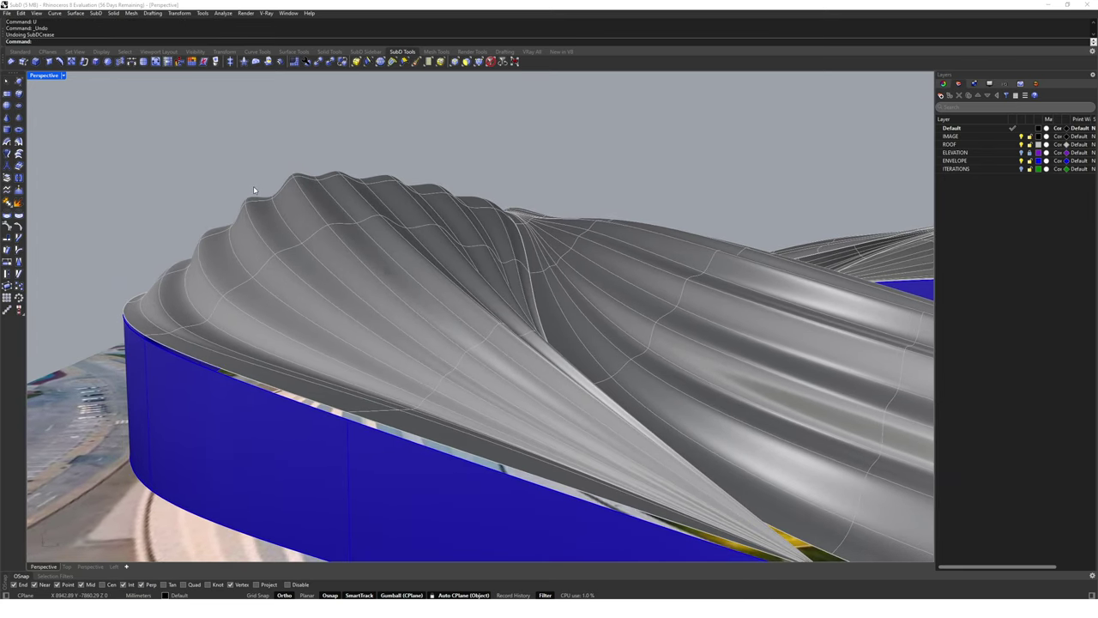
{"action": "type", "text": "redo"}
{"action": "key", "text": "Return"}
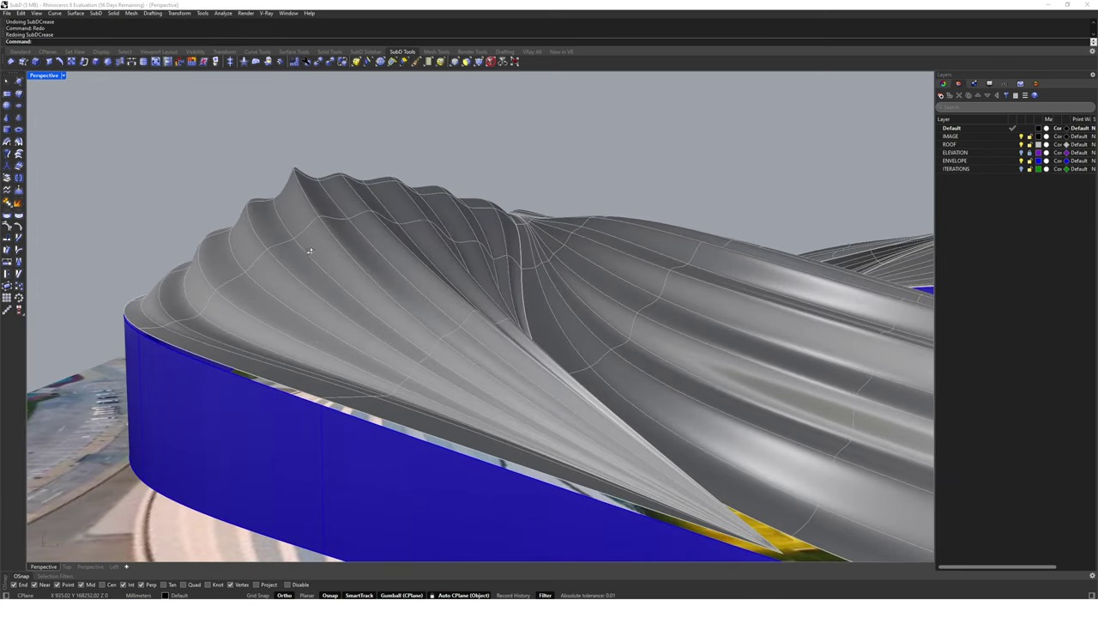
{"action": "right_click_drag", "start_coordinate": [310, 251], "coordinate": [317, 246]}
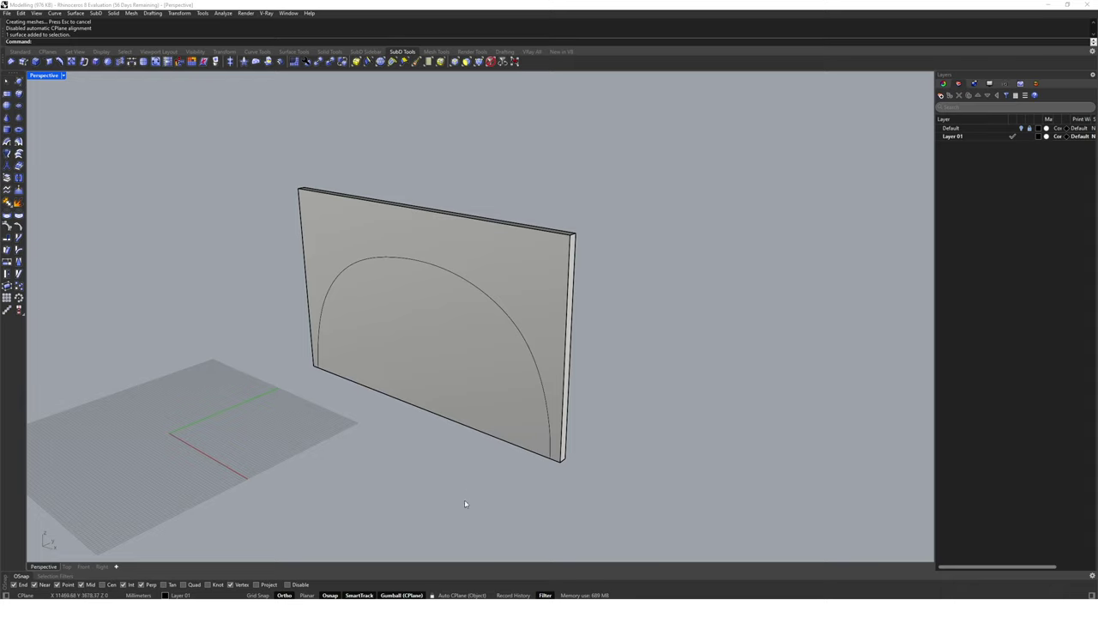
- Enable Auto CPlane and align the construction plane to the wall's large front face
{"action": "left_click", "coordinate": [463, 594]}
{"action": "left_click", "coordinate": [473, 394]}
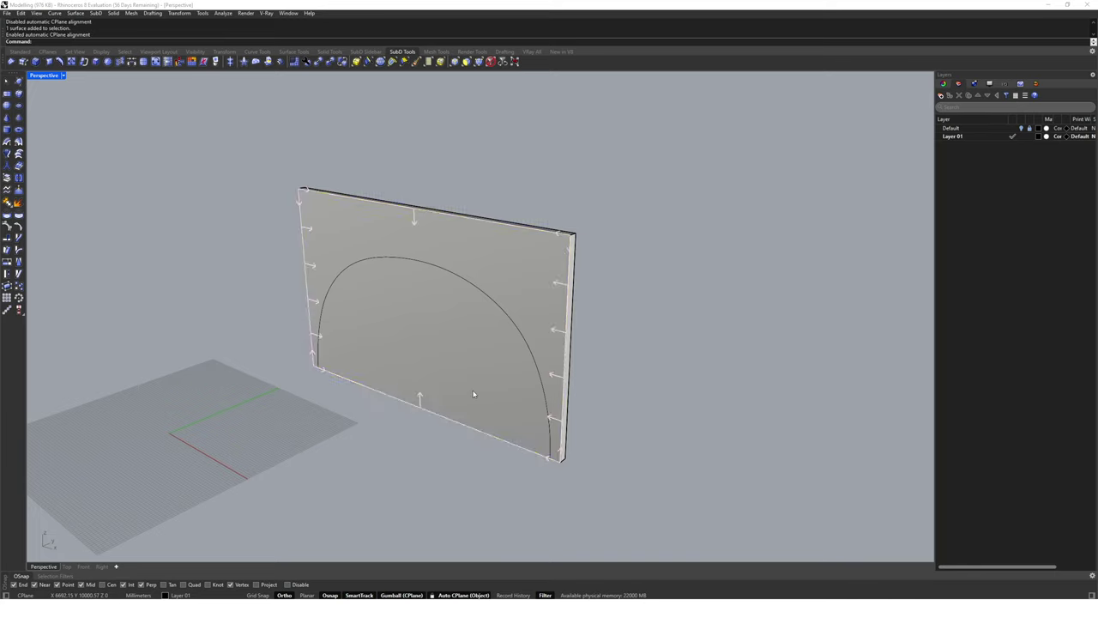
{"action": "key", "text": "Escape"}
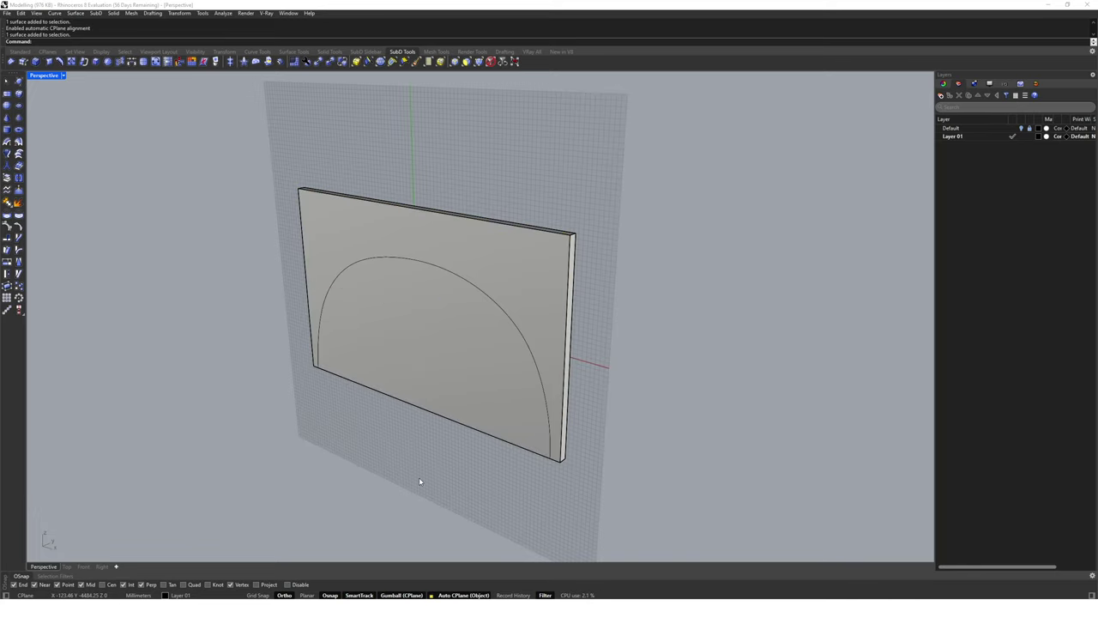
- Draw a closed four-sided polyline on the wall's front face, near its upper corner outside the arch, and undo the stray drag
{"action": "type", "text": "Polyline"}
{"action": "key", "text": "Return"}
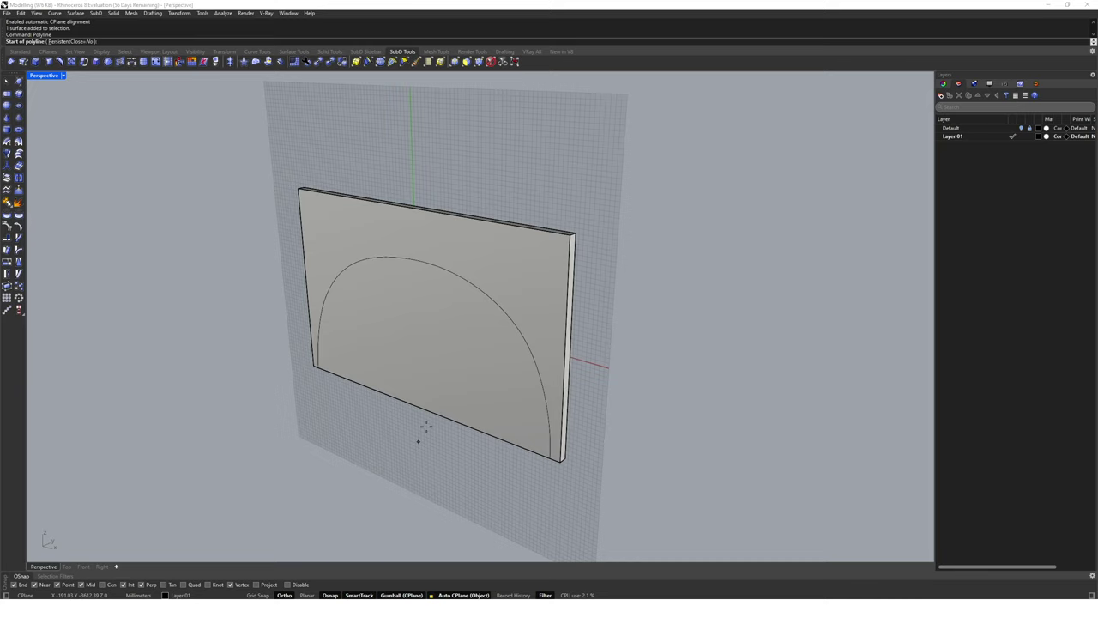
{"action": "left_click", "coordinate": [512, 272]}
{"action": "left_click", "coordinate": [539, 254]}
{"action": "left_click", "coordinate": [554, 280]}
{"action": "left_click", "coordinate": [537, 297]}
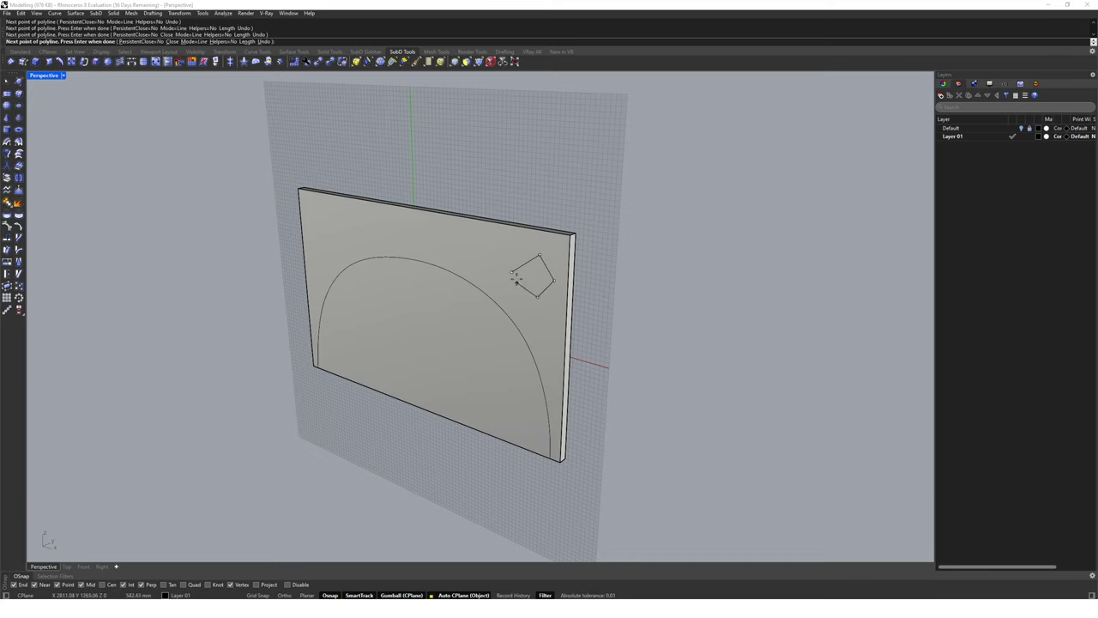
{"action": "left_click", "coordinate": [512, 272]}
{"action": "type", "text": "u"}
{"action": "key", "text": "Return"}
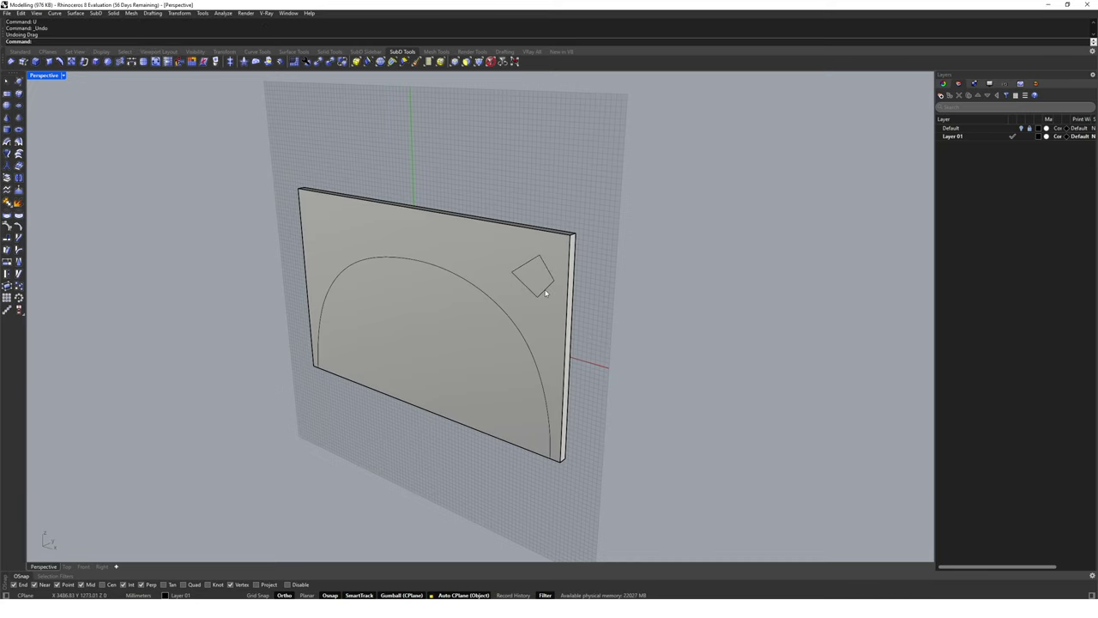
- Push the four-sided outline through the wall to cut an opening, and PushPull the arched region of the wall face
{"action": "left_click", "coordinate": [545, 293]}
{"action": "left_click_drag", "start_coordinate": [523, 283], "coordinate": [598, 286]}
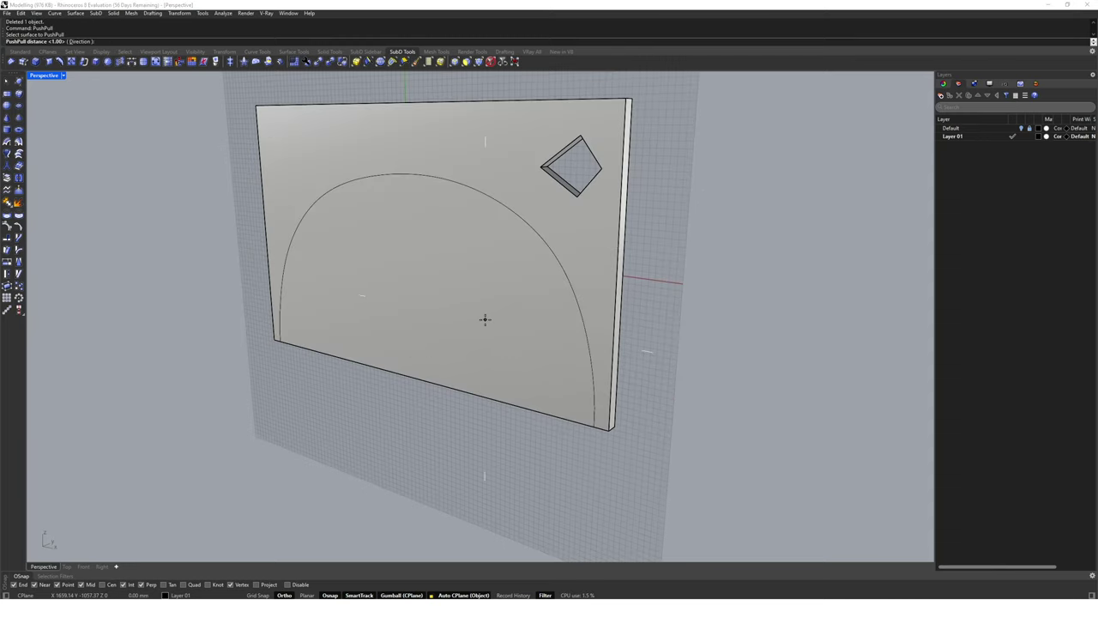
{"action": "left_click", "coordinate": [483, 316]}
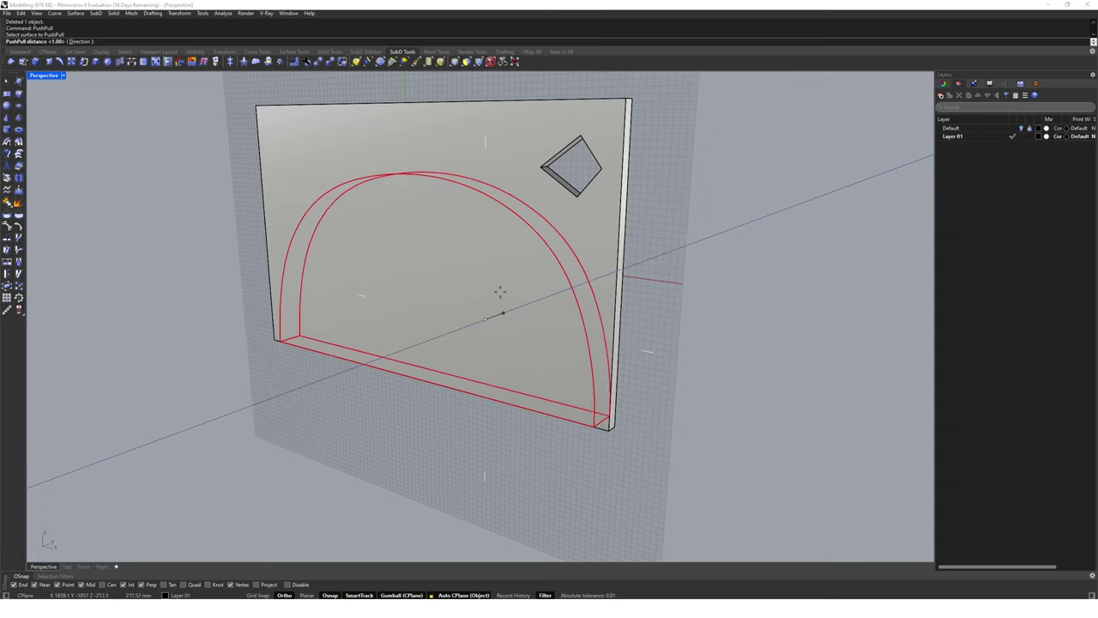
{"action": "left_click", "coordinate": [400, 307]}
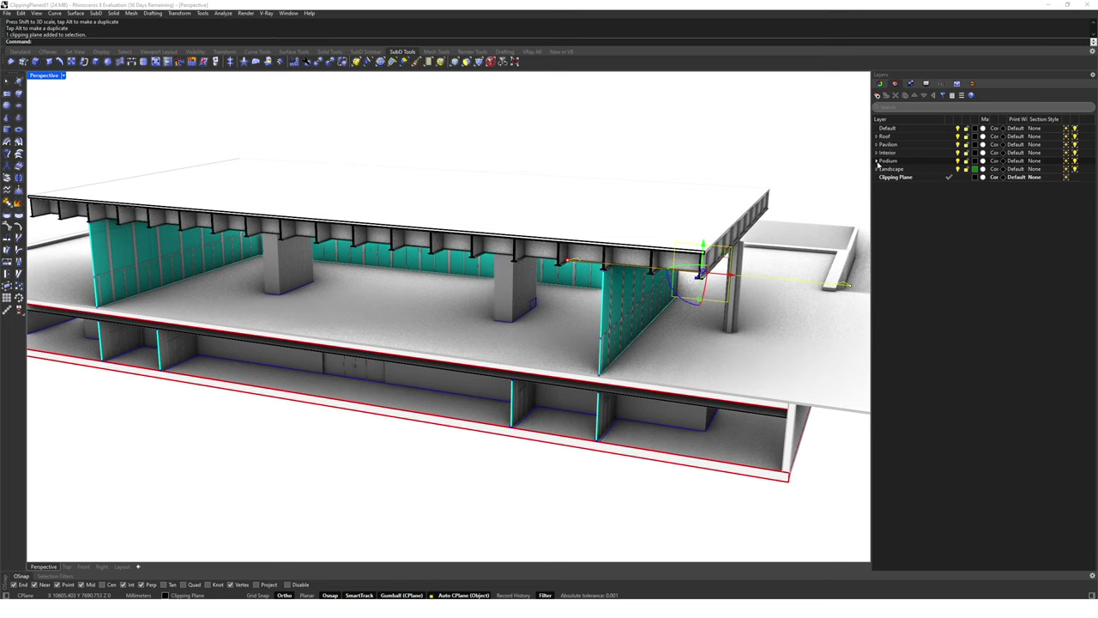
- Give the Podium's Slab layer a section style with the AR-CONC hatch pattern and inspect the cut slabs
{"action": "left_click", "coordinate": [877, 161]}
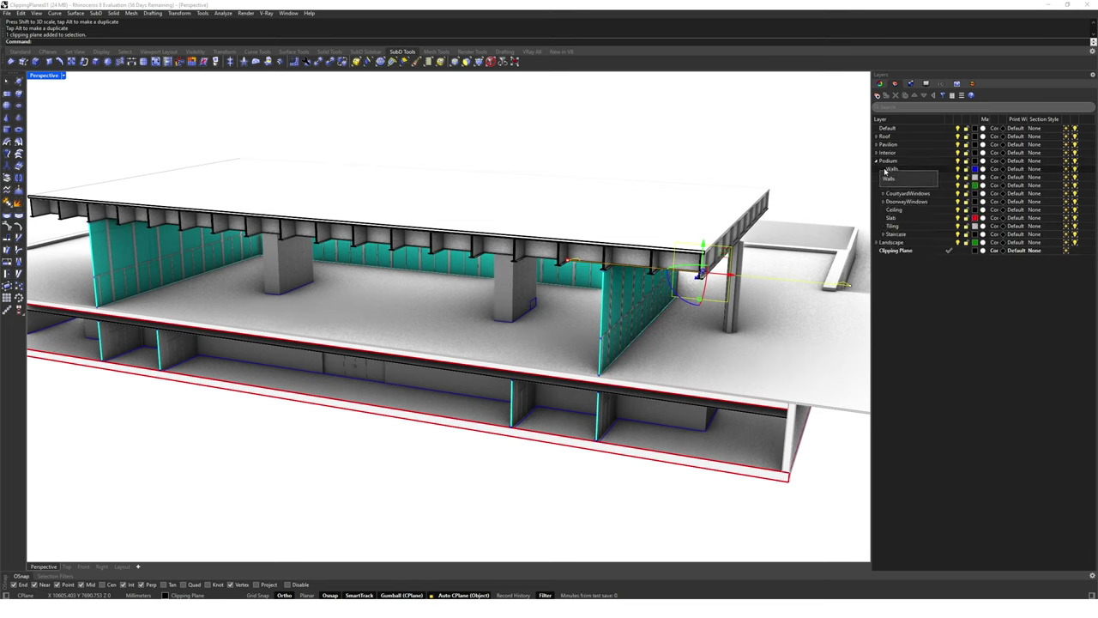
{"action": "left_click", "coordinate": [1033, 218]}
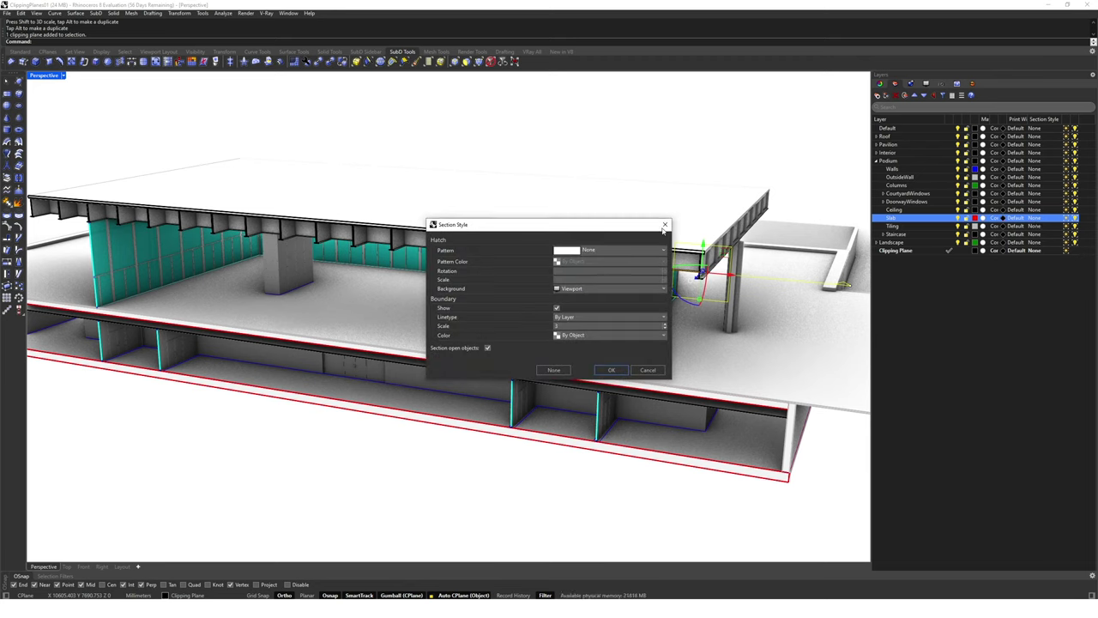
{"action": "left_click", "coordinate": [665, 250]}
{"action": "scroll", "coordinate": [614, 352], "scroll_direction": "down", "scroll_amount": 10}
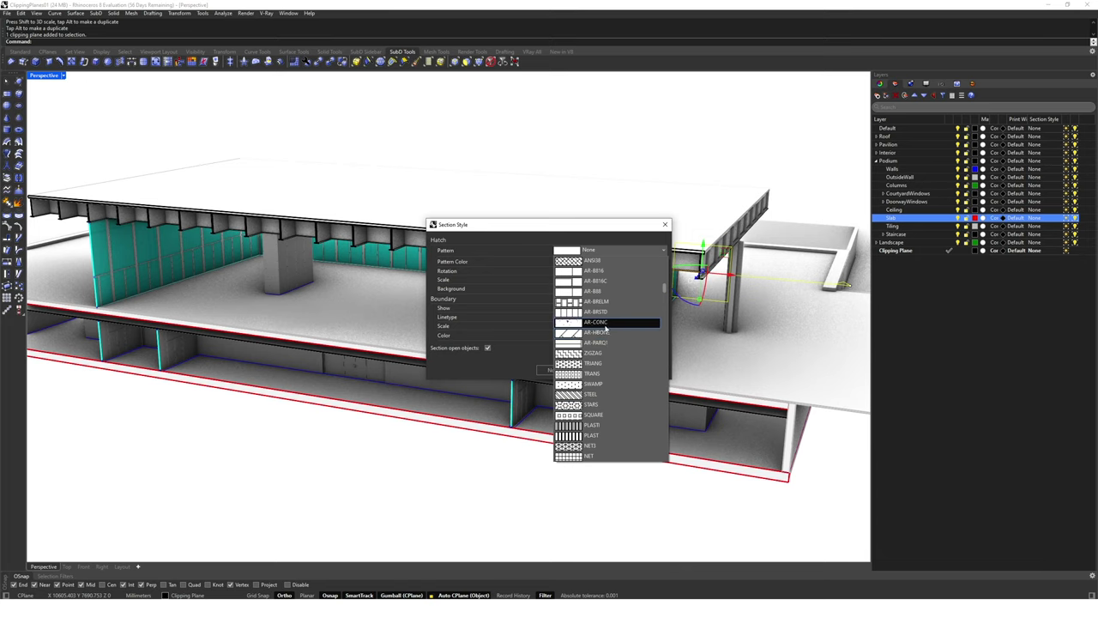
{"action": "left_click", "coordinate": [604, 322]}
{"action": "left_click", "coordinate": [579, 279]}
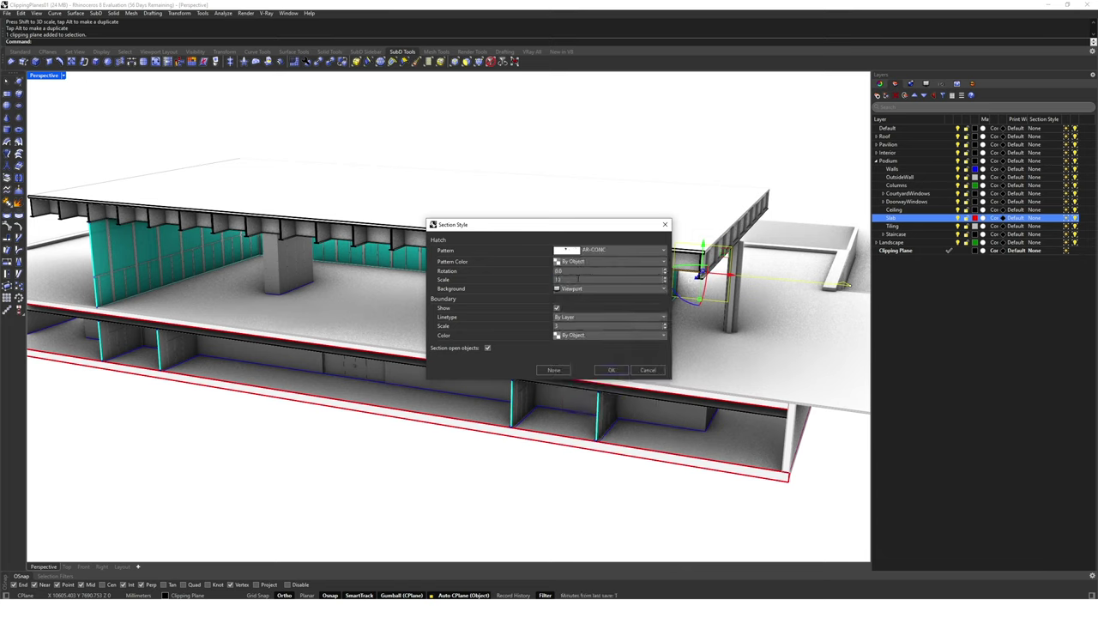
{"action": "left_click", "coordinate": [611, 370]}
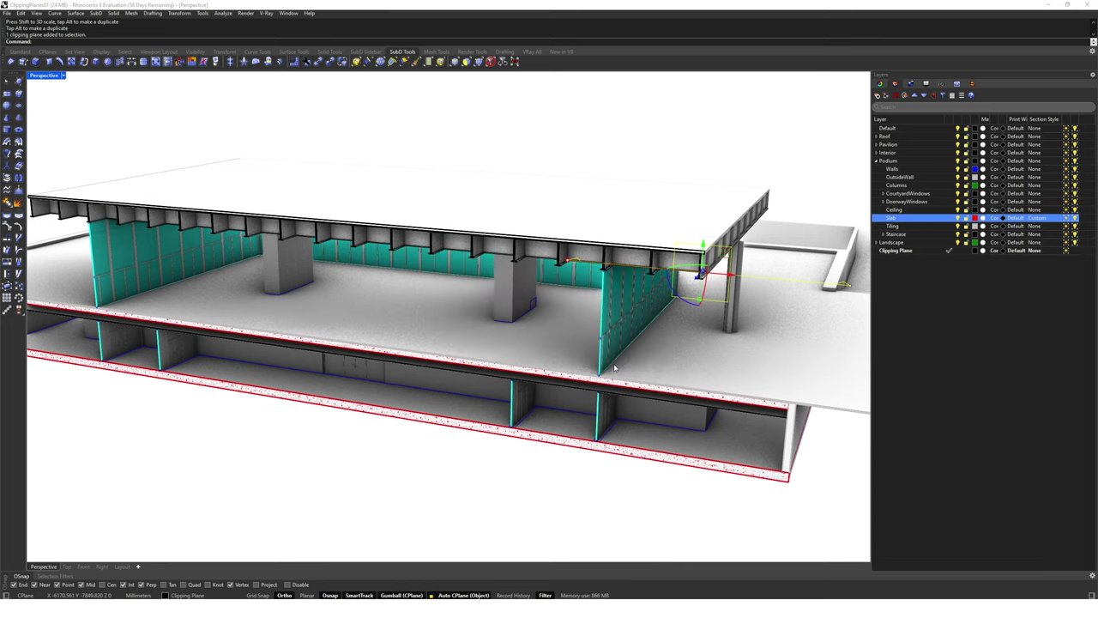
{"action": "scroll", "coordinate": [746, 466], "scroll_direction": "up", "scroll_amount": 3}
{"action": "scroll", "coordinate": [746, 465], "scroll_direction": "up", "scroll_amount": 3}
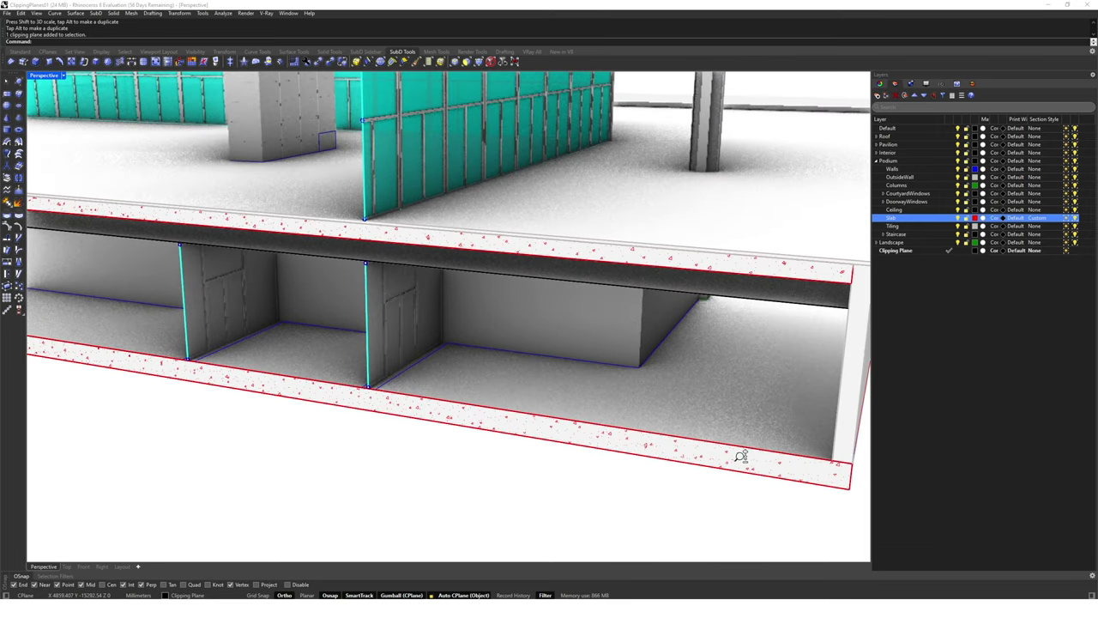
{"action": "scroll", "coordinate": [770, 445], "scroll_direction": "down", "scroll_amount": 5}
- Save a view of all clipping sections with SaveClippingSectionViews, using parallel projection
{"action": "type", "text": "SaveClippingSectionViews"}
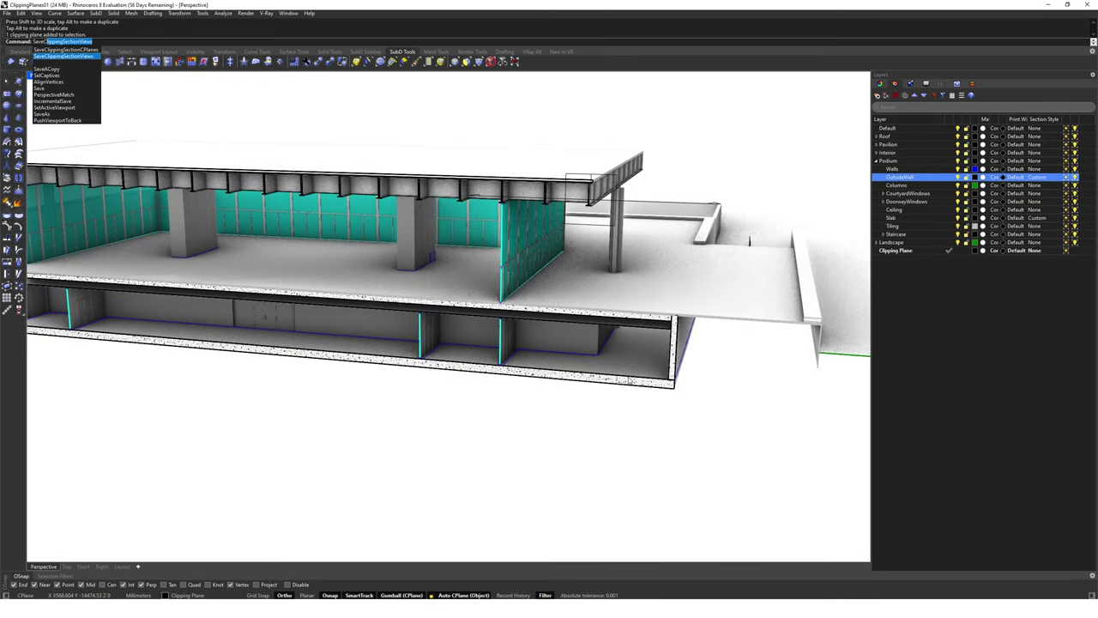
{"action": "key", "text": "Return"}
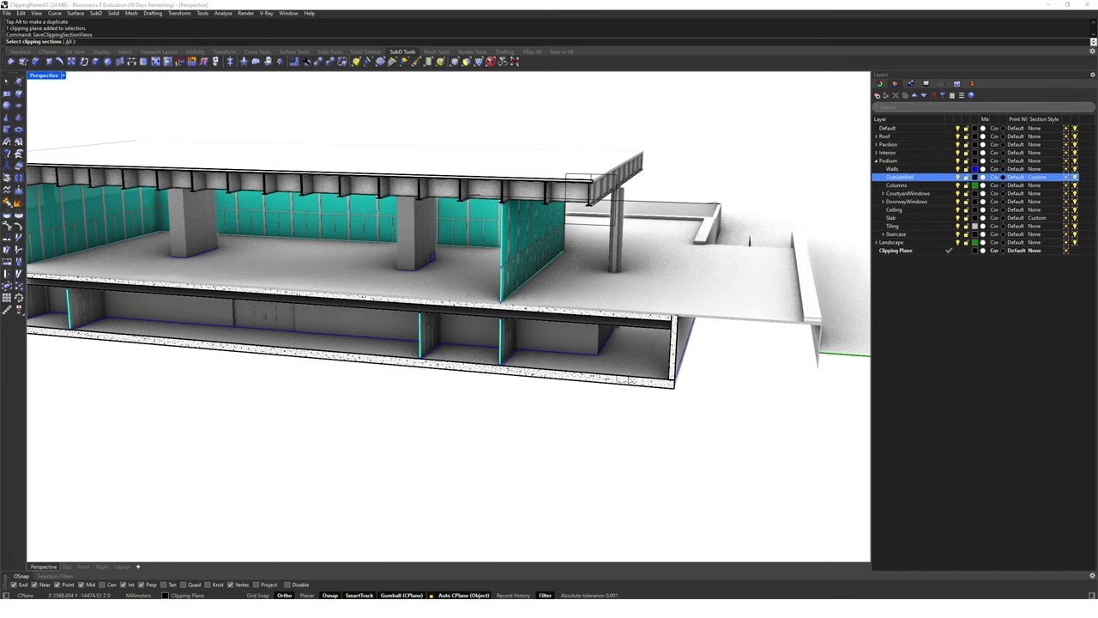
{"action": "key", "text": "Return"}
{"action": "type", "text": "p"}
{"action": "key", "text": "Return"}
{"action": "key", "text": "Return"}
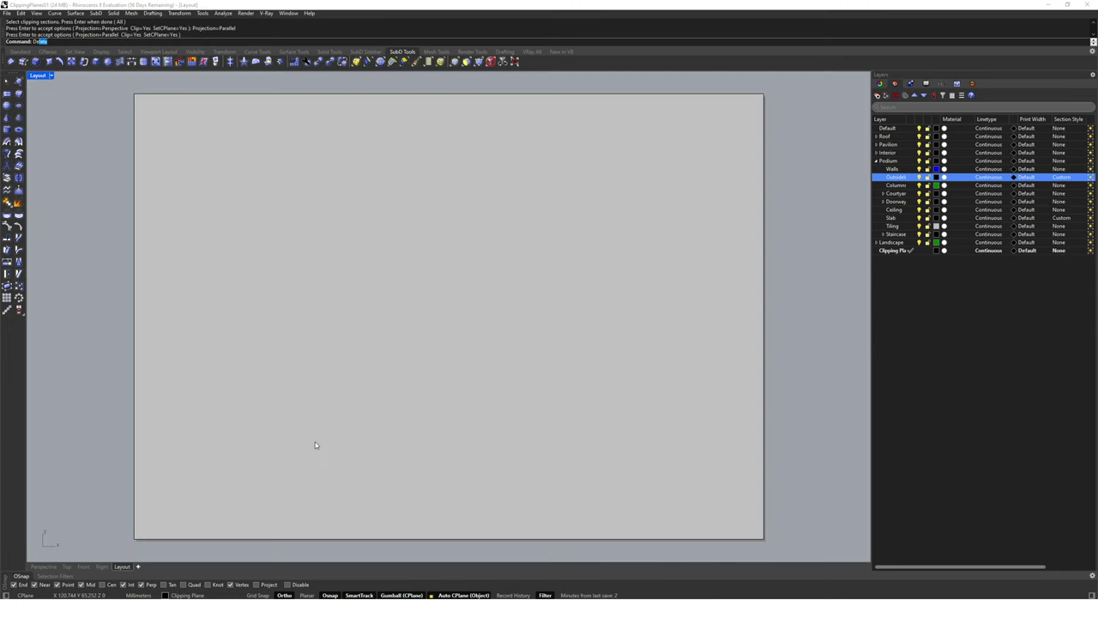
- Add a detail viewport to the layout that fills most of the page inside an even margin
{"action": "type", "text": "Detail"}
{"action": "key", "text": "Return"}
{"action": "type", "text": "a"}
{"action": "key", "text": "Return"}
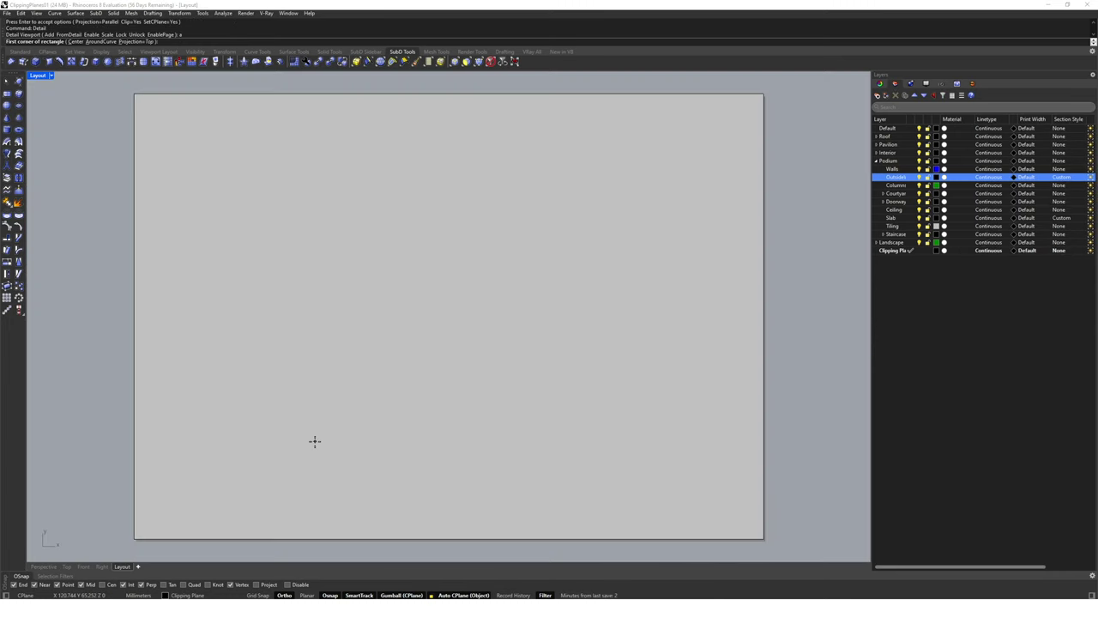
{"action": "left_click", "coordinate": [157, 119]}
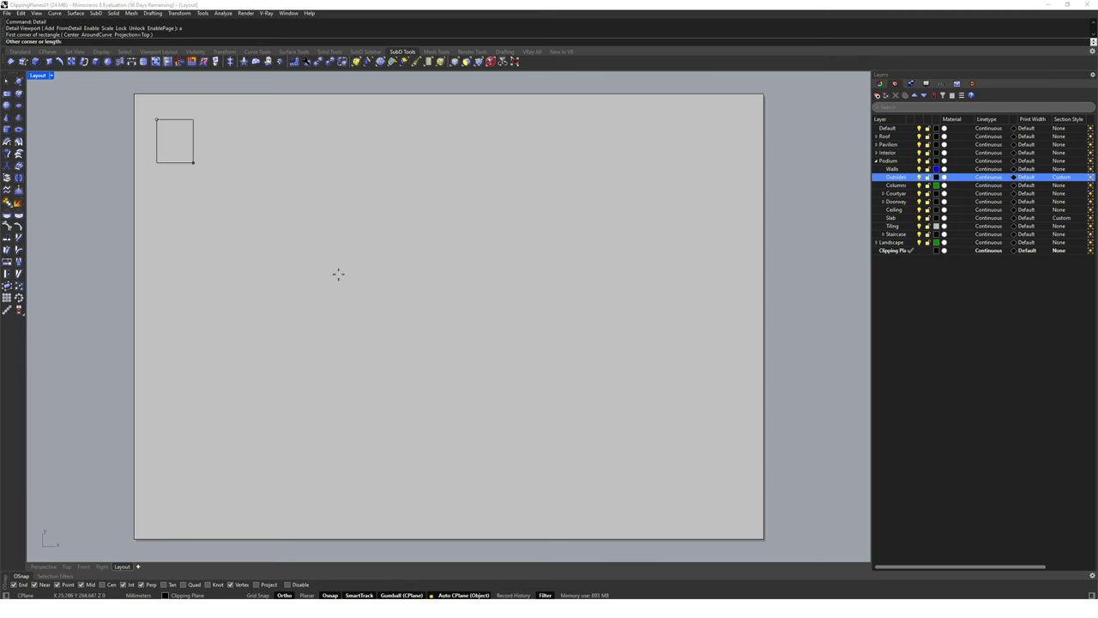
{"action": "left_click", "coordinate": [734, 517]}
- Show the CP-01 section view centred in the layout's detail and set the detail's display mode to Rendered
{"action": "double_click", "coordinate": [691, 461]}
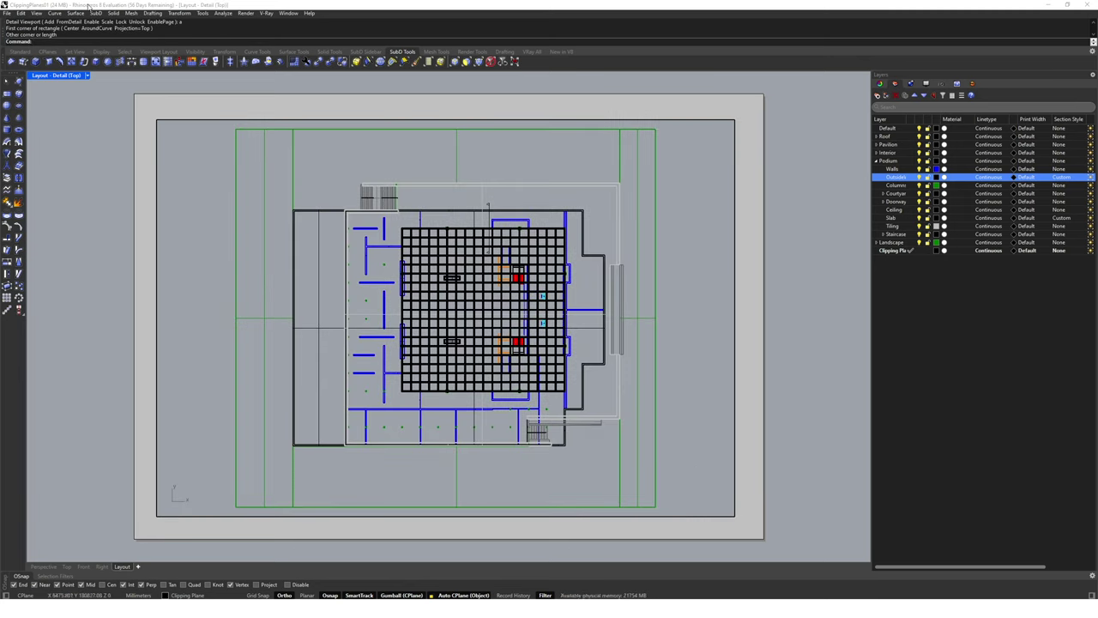
{"action": "left_click", "coordinate": [38, 15]}
{"action": "mouse_move", "coordinate": [103, 96]}
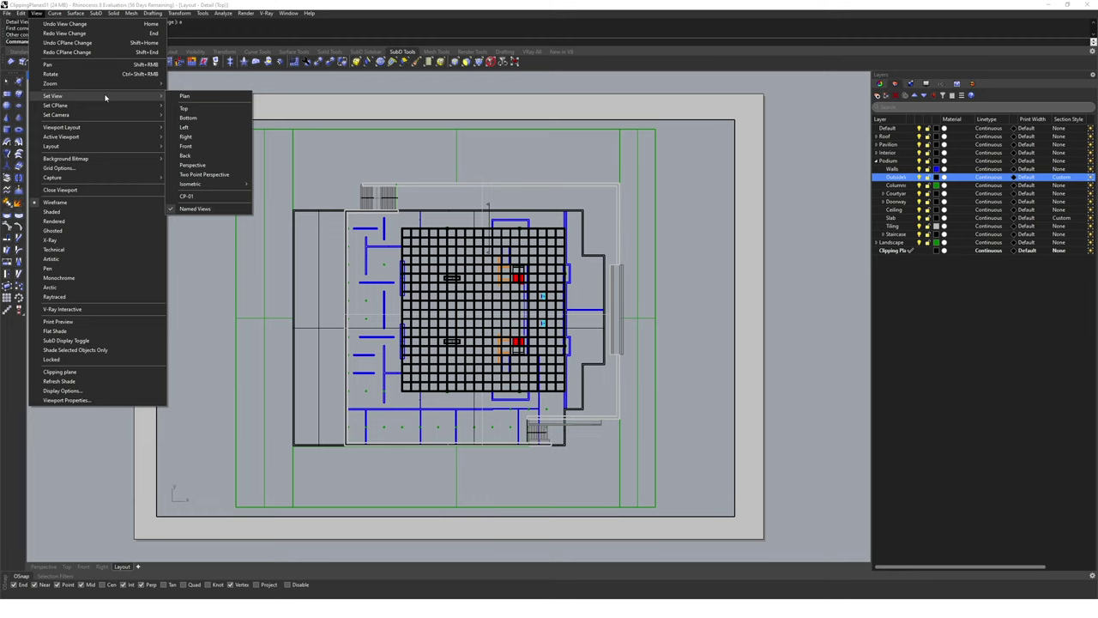
{"action": "left_click", "coordinate": [221, 197]}
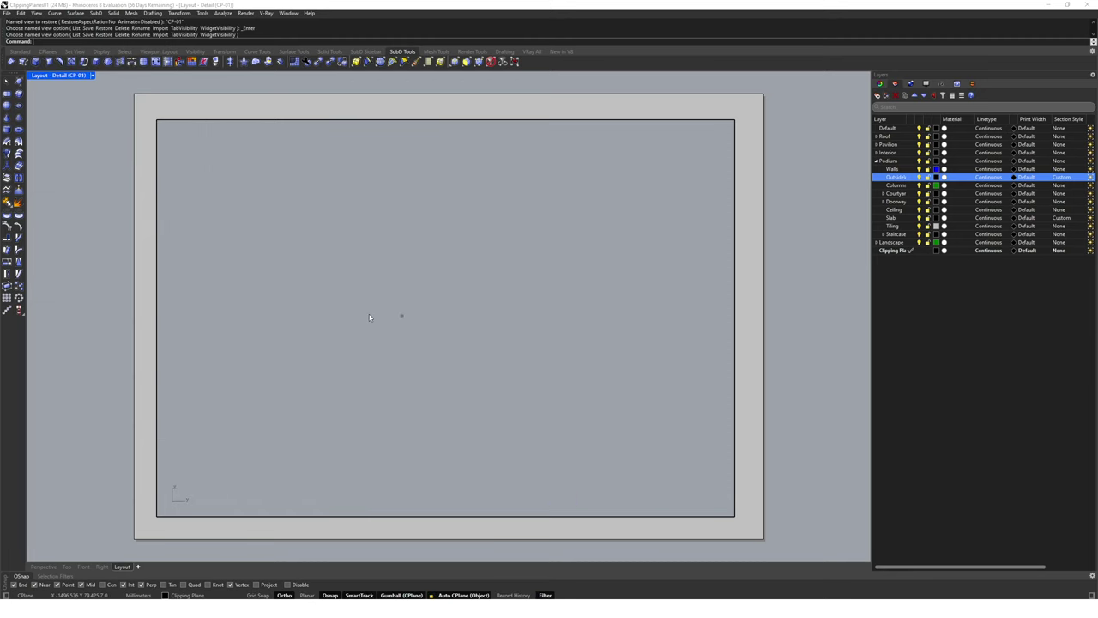
{"action": "scroll", "coordinate": [370, 316], "scroll_direction": "down", "scroll_amount": 2}
{"action": "scroll", "coordinate": [422, 381], "scroll_direction": "up", "scroll_amount": 4}
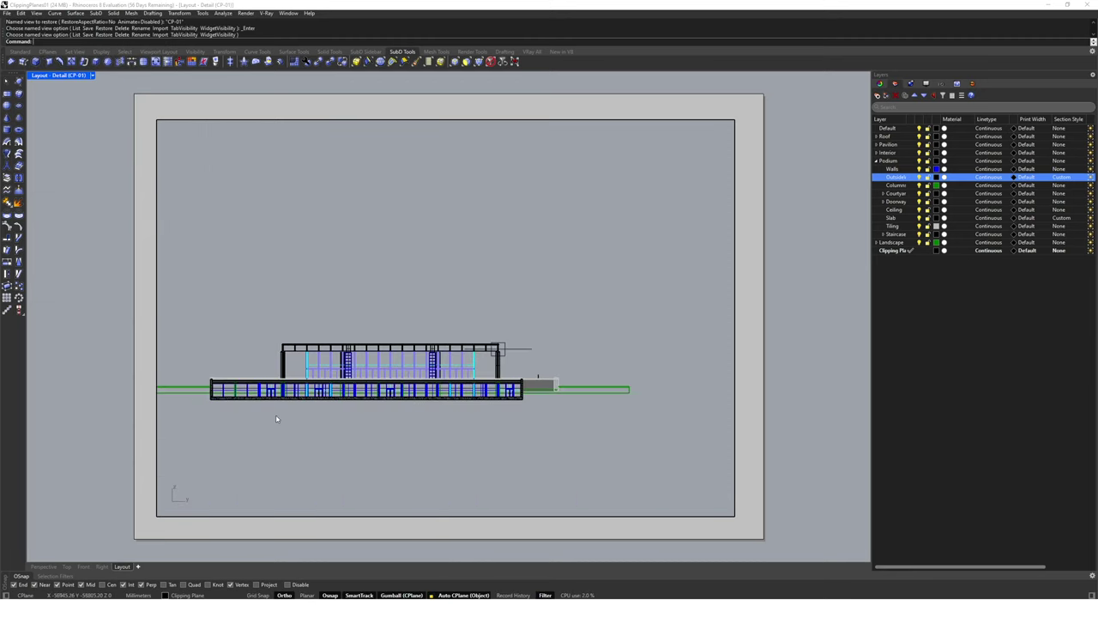
{"action": "right_click_drag", "start_coordinate": [422, 380], "coordinate": [403, 374]}
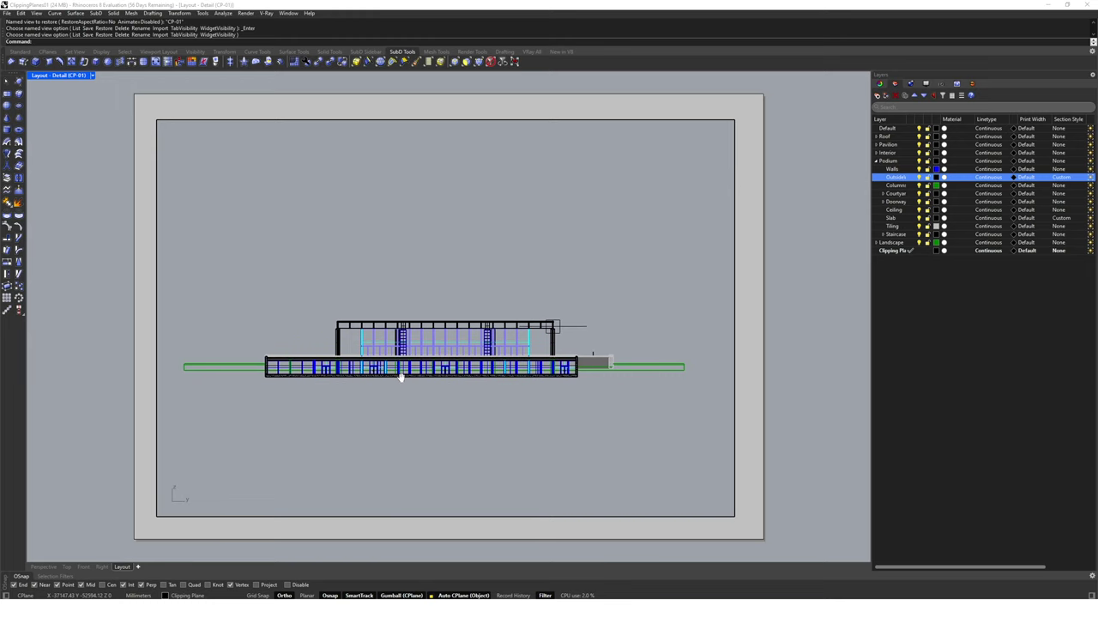
{"action": "left_click", "coordinate": [36, 13]}
{"action": "left_click", "coordinate": [83, 220]}
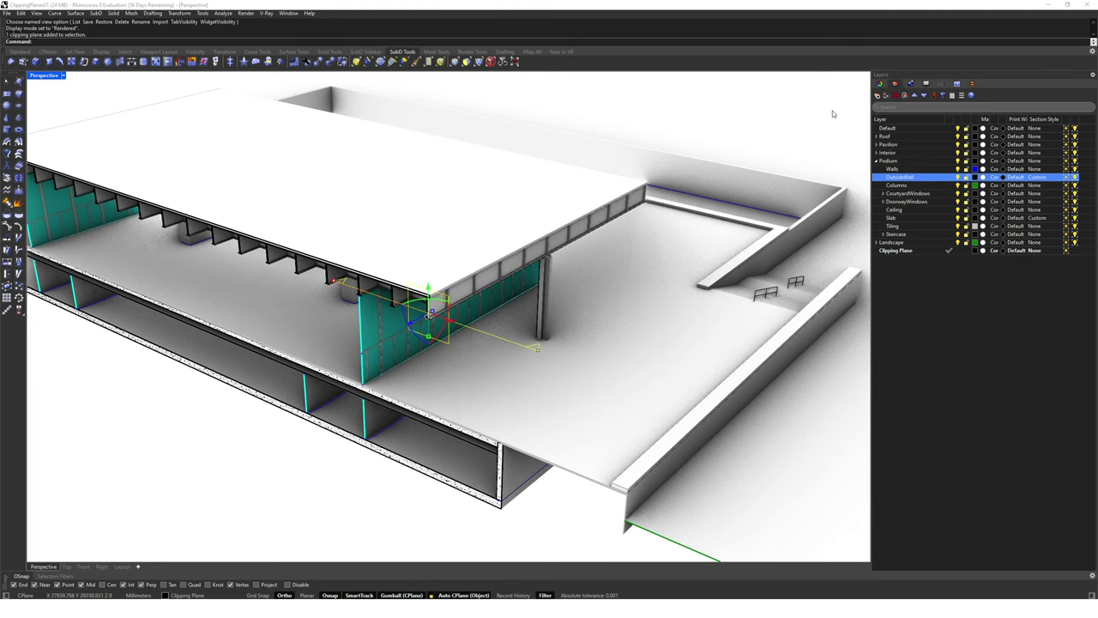
- Turn on Custom Depth for the clipping plane CP-01
{"action": "left_click", "coordinate": [883, 83]}
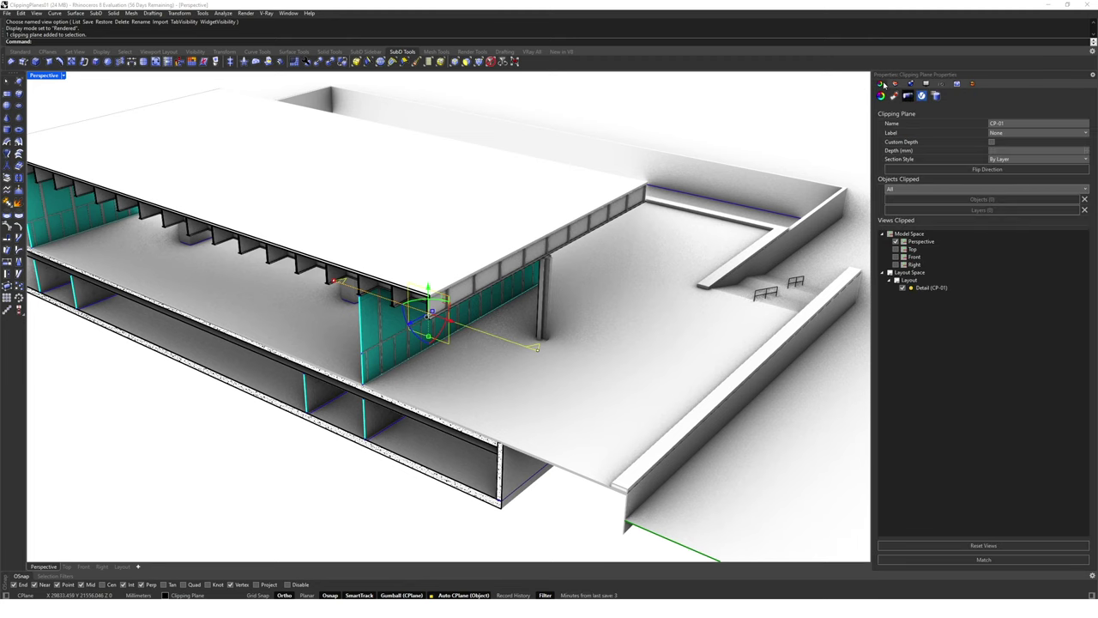
{"action": "left_click", "coordinate": [992, 143]}
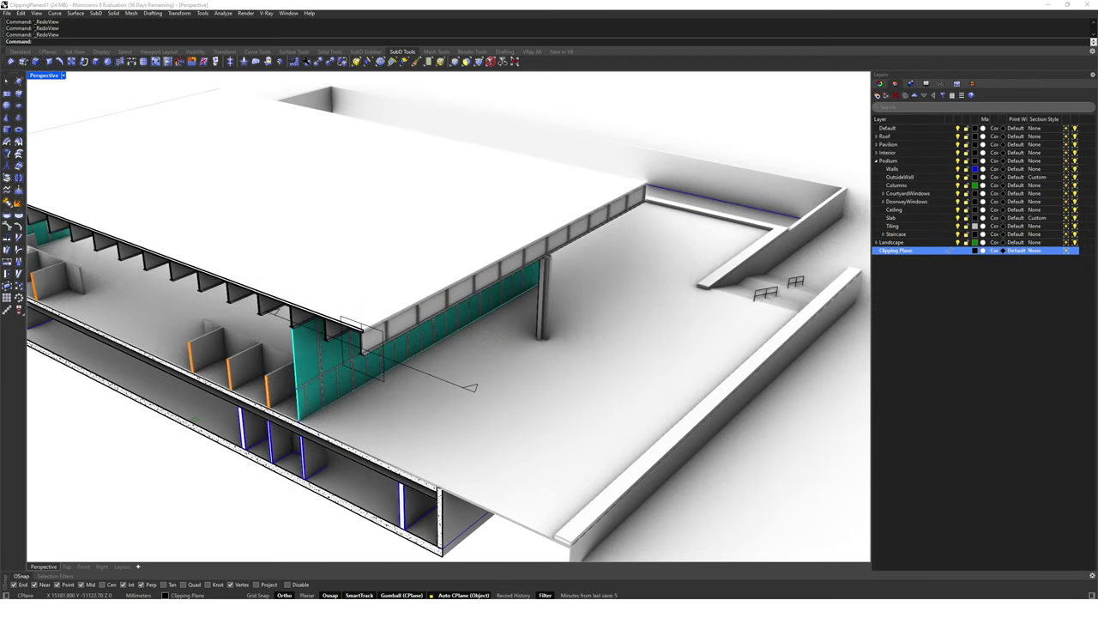
- Create a 2D drawing of the clipping section with ClippingDrawings, adding the background without a label, and place it clear of the model in Top view
{"action": "type", "text": "ClippingDrawings"}
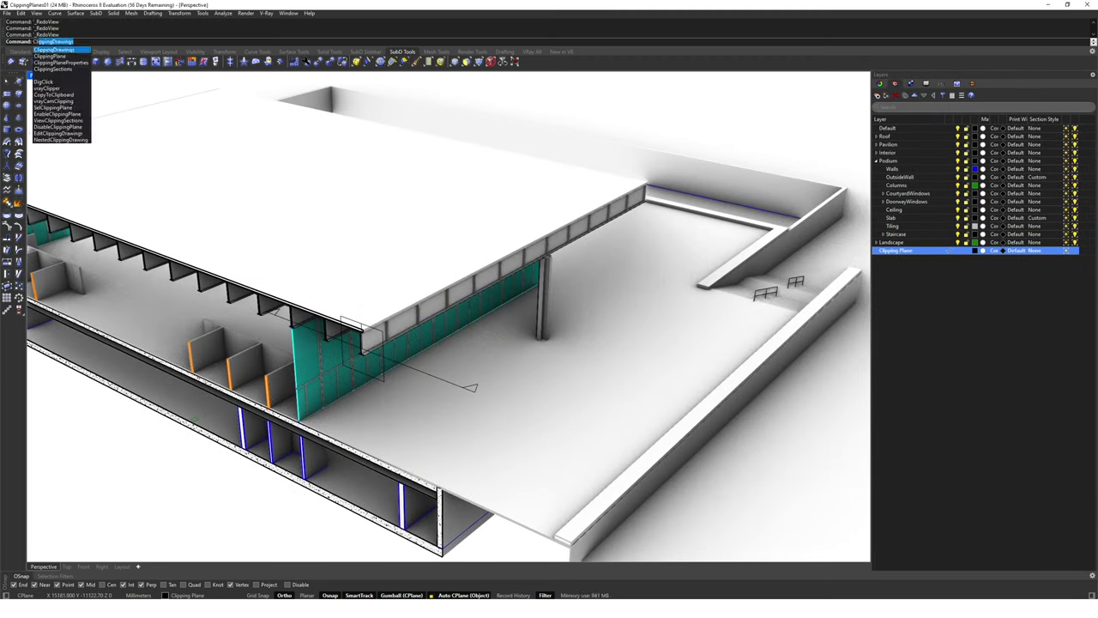
{"action": "key", "text": "Return"}
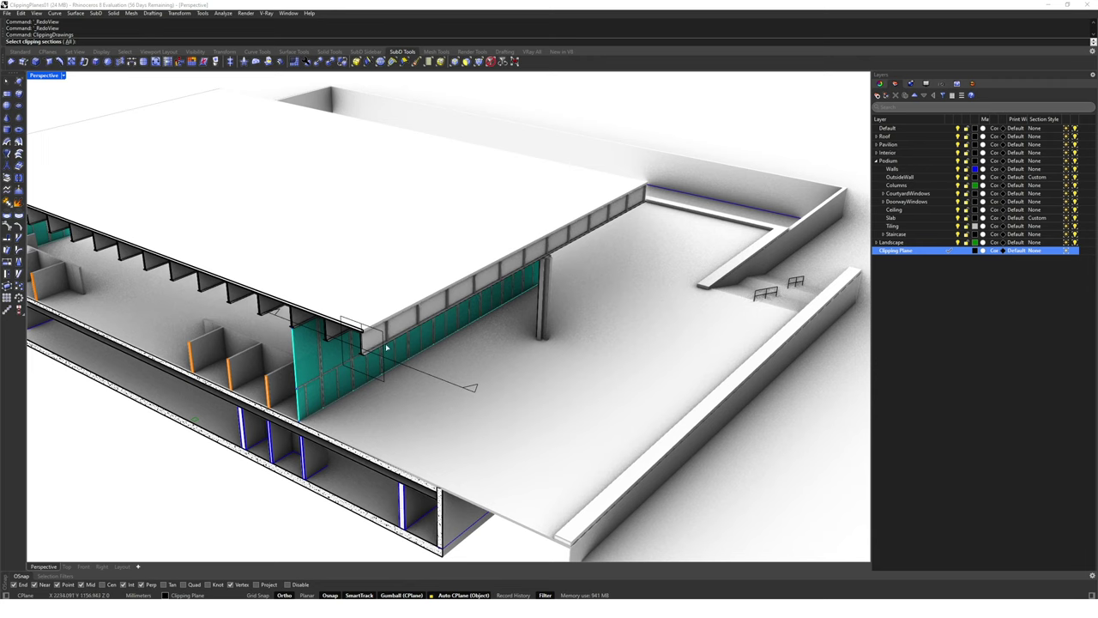
{"action": "left_click", "coordinate": [383, 383]}
{"action": "key", "text": "Return"}
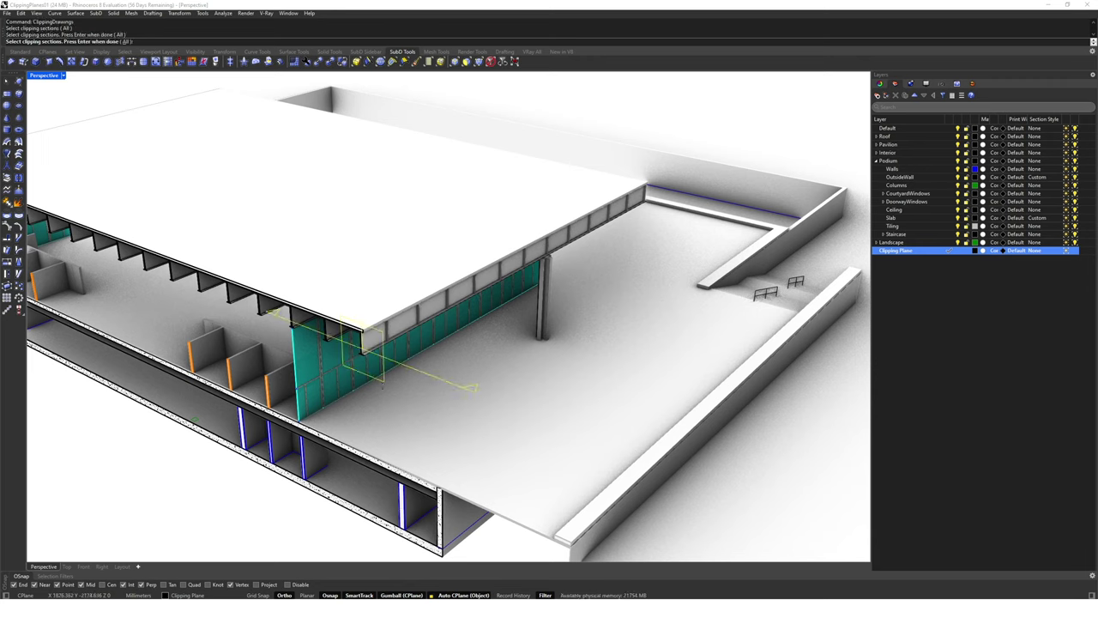
{"action": "left_click", "coordinate": [191, 41]}
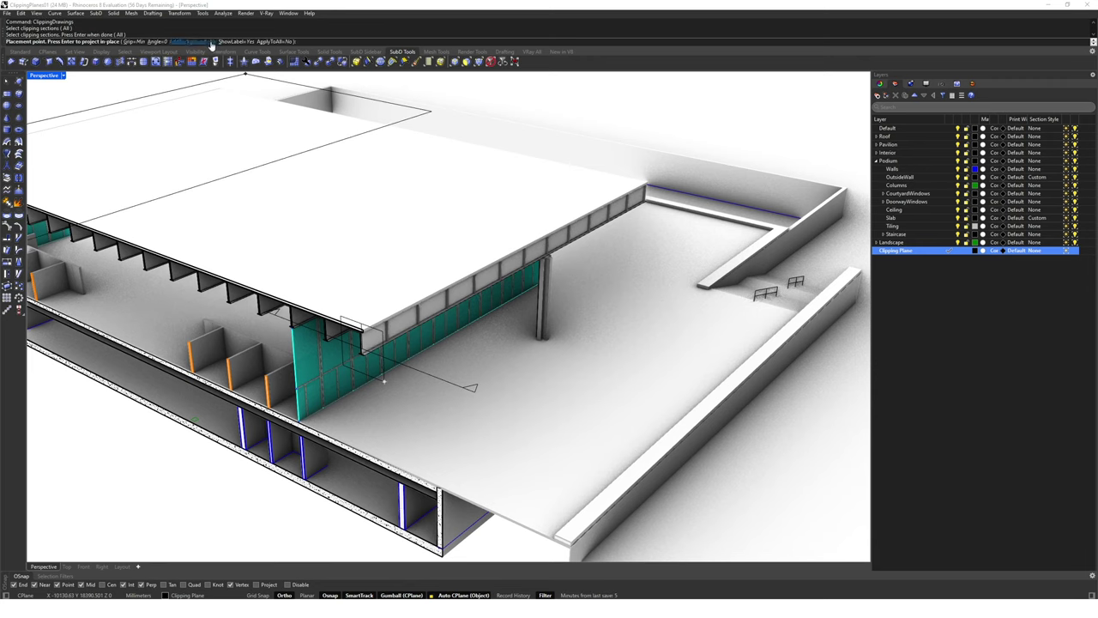
{"action": "left_click", "coordinate": [256, 42]}
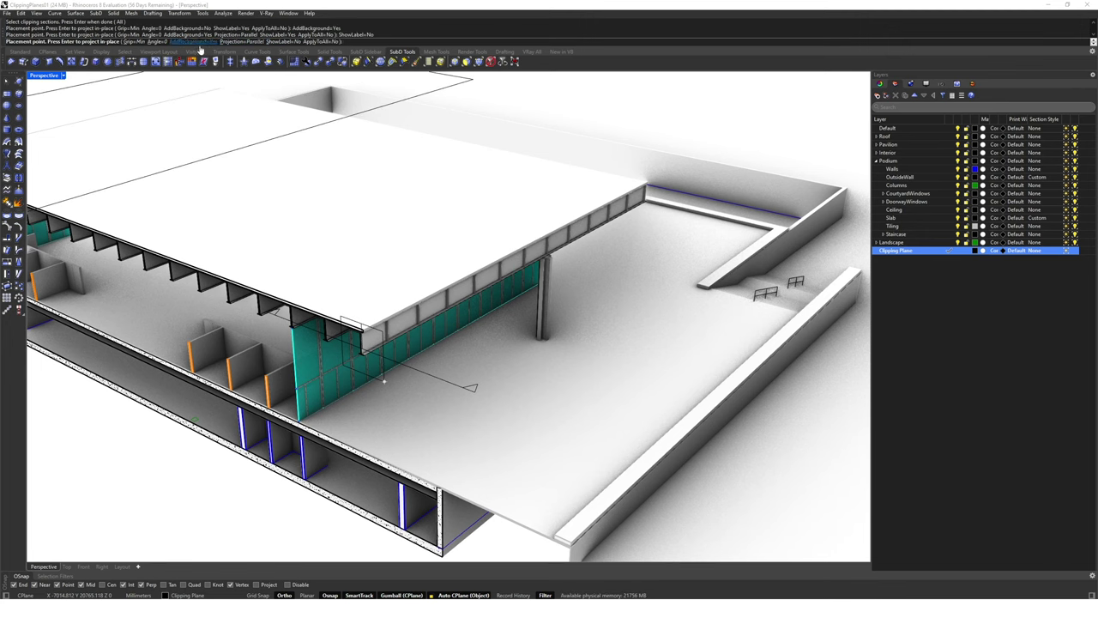
{"action": "double_click", "coordinate": [45, 76]}
{"action": "left_click", "coordinate": [45, 75]}
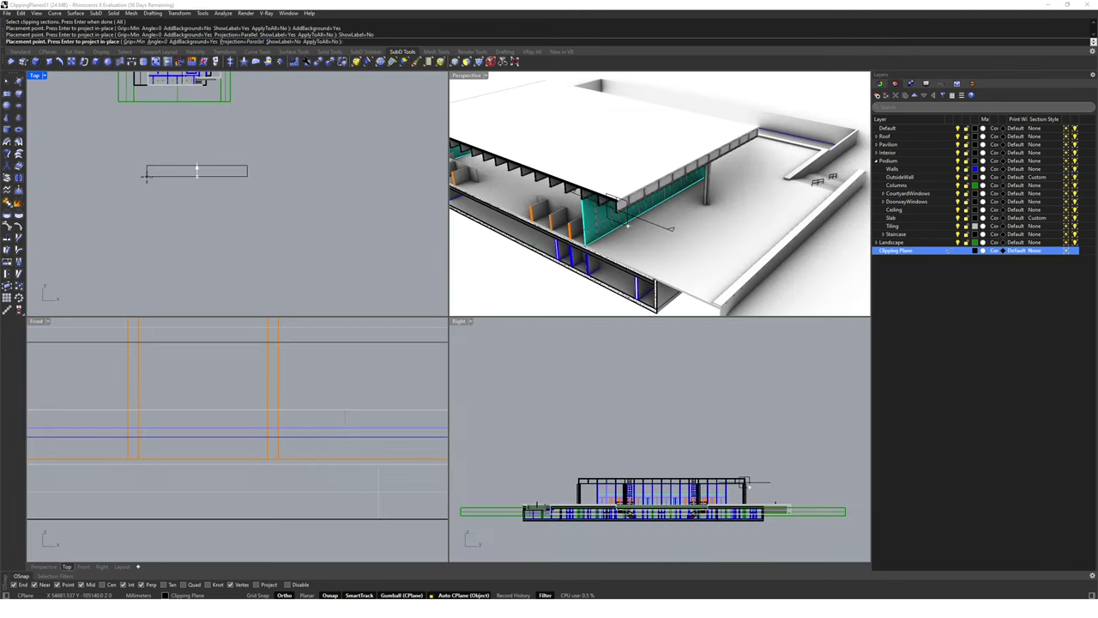
{"action": "left_click", "coordinate": [215, 234]}
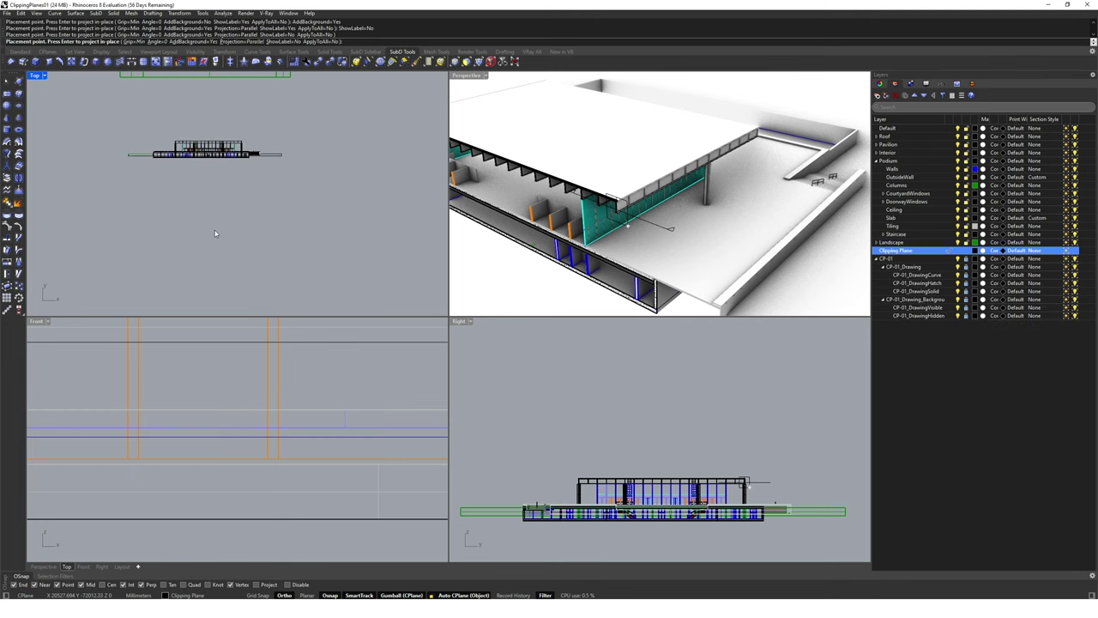
- Turn off the CP-01_DrawingHidden layer to hide the hidden lines in the section drawing
{"action": "scroll", "coordinate": [252, 157], "scroll_direction": "up", "scroll_amount": 3}
{"action": "scroll", "coordinate": [215, 172], "scroll_direction": "up", "scroll_amount": 3}
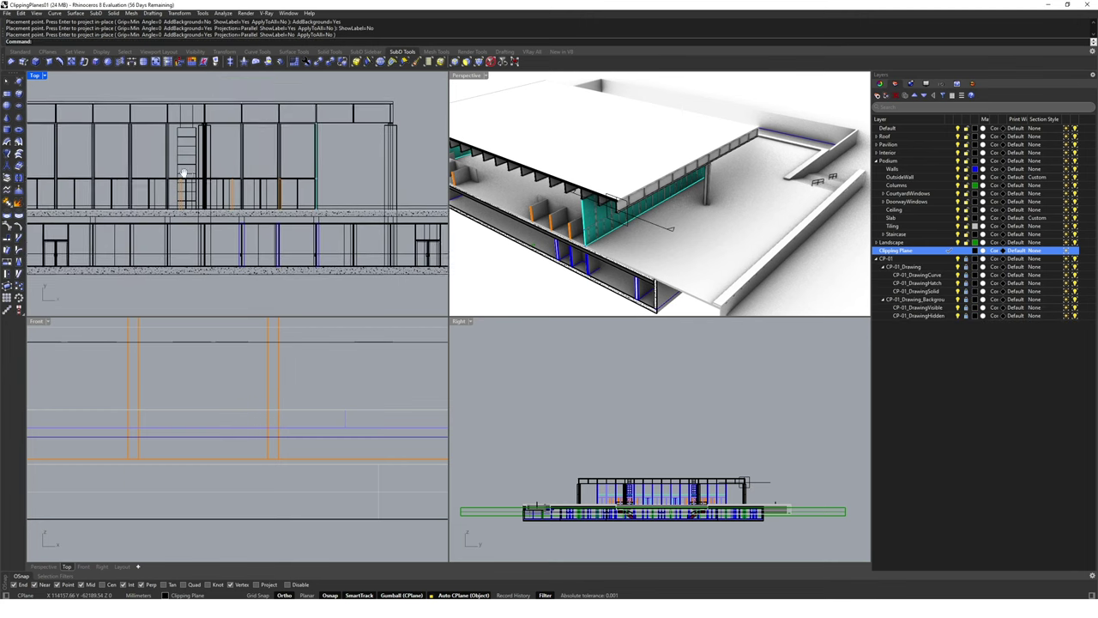
{"action": "left_click", "coordinate": [959, 317]}
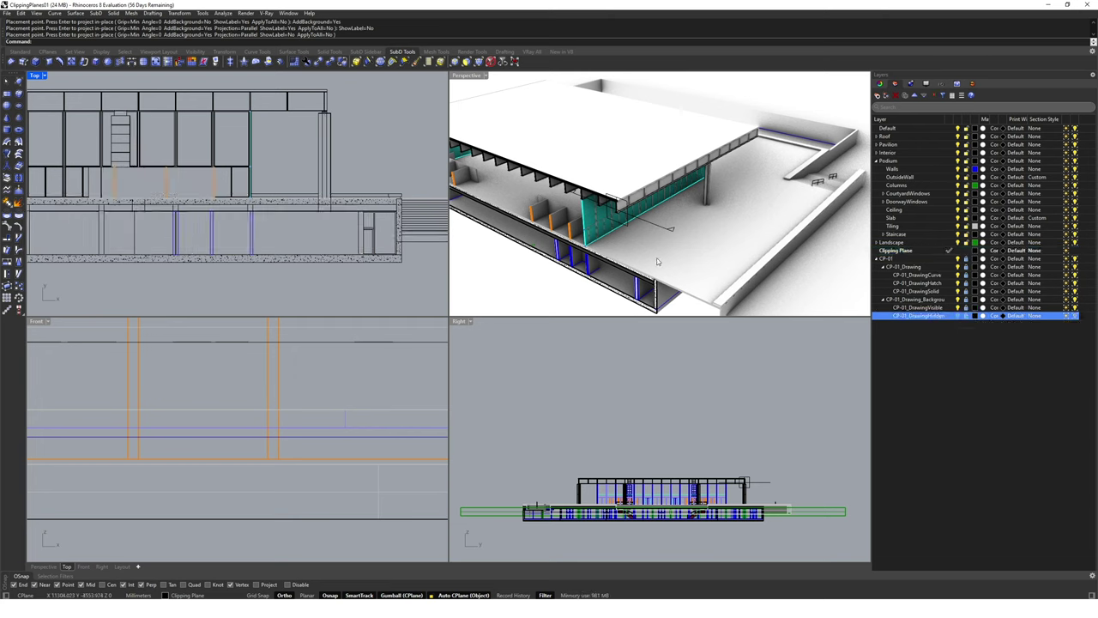
{"action": "right_click_drag", "start_coordinate": [262, 181], "coordinate": [306, 192]}
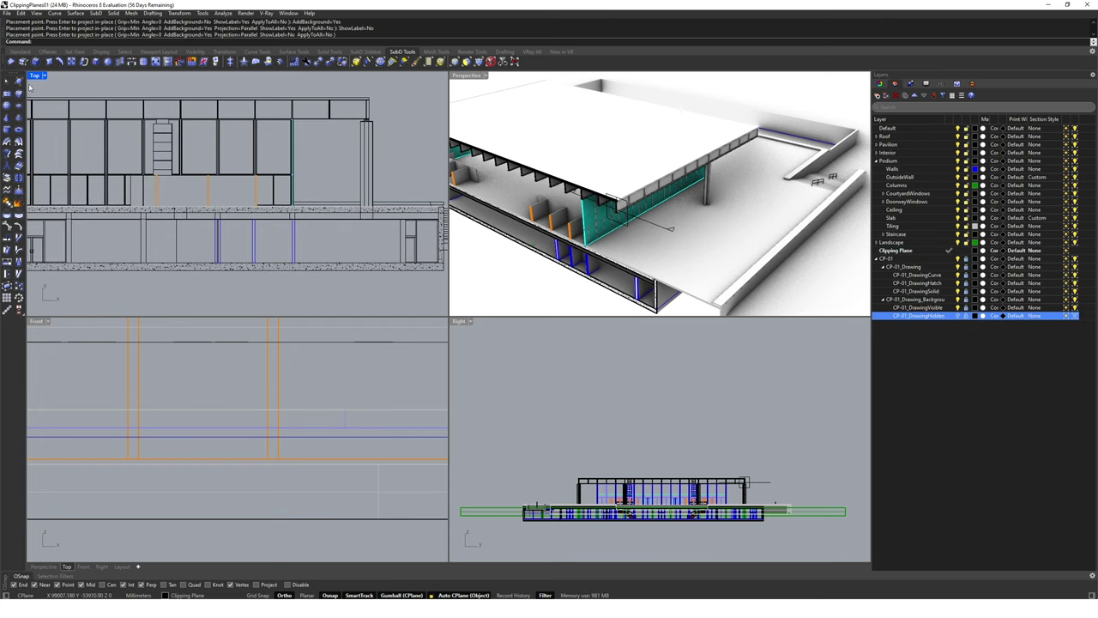
- Move the building's clipping plane along its normal to update the linked 2D section drawing
{"action": "left_click", "coordinate": [650, 227]}
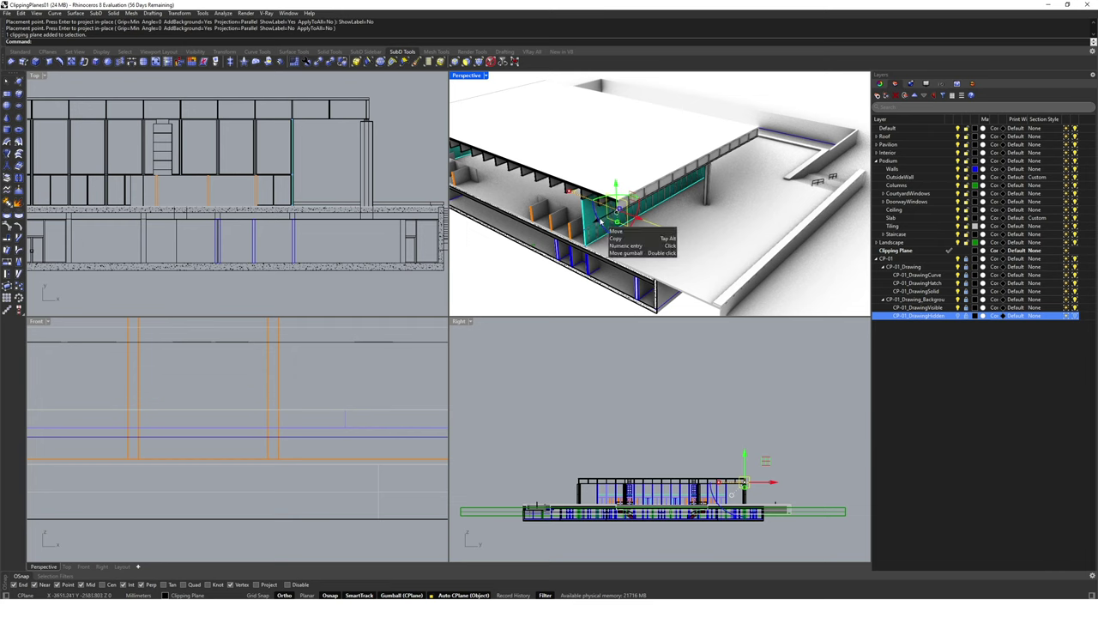
{"action": "right_click_drag", "start_coordinate": [601, 221], "coordinate": [663, 220]}
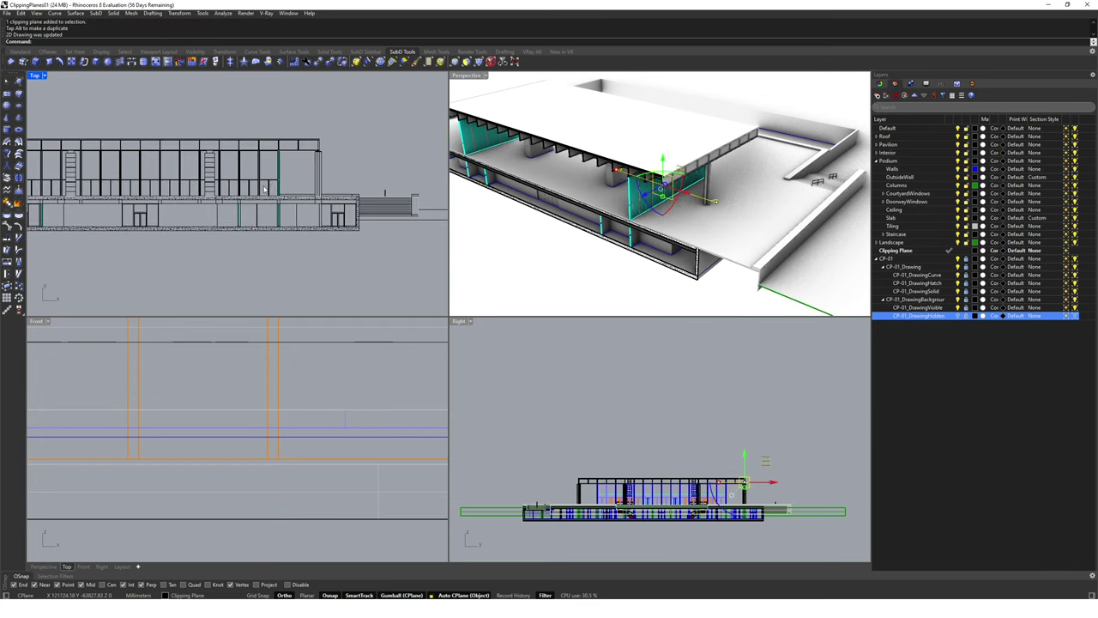
{"action": "left_click", "coordinate": [260, 206]}
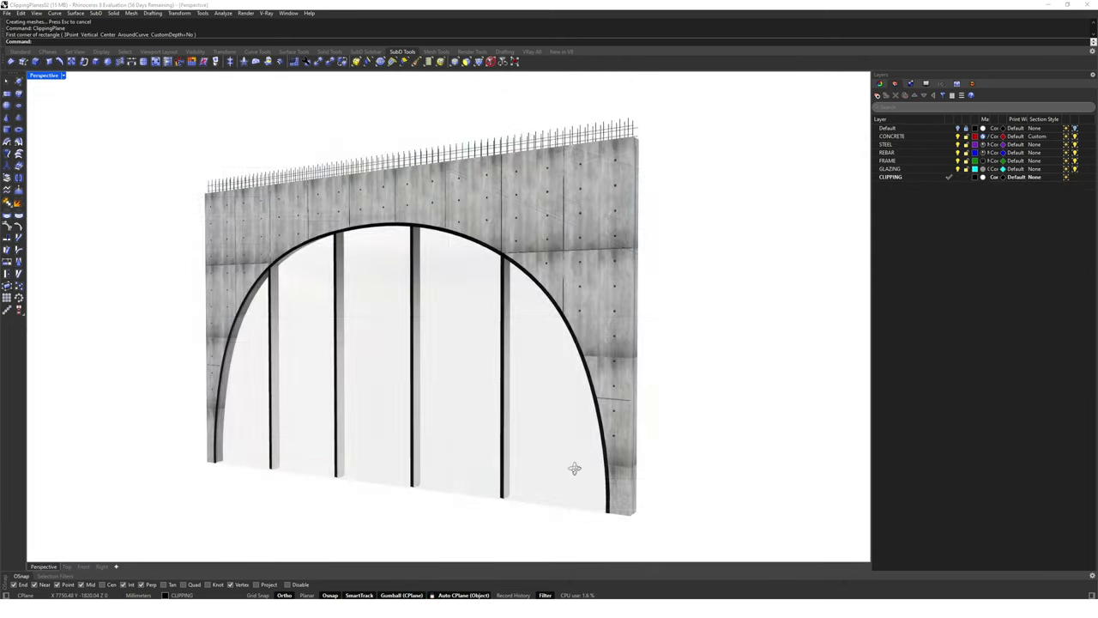
- In the arched concrete wall model, draw a rectangular clipping plane on the side face of a vertical mullion to cut across the wall
{"action": "right_click_drag", "start_coordinate": [576, 466], "coordinate": [433, 454]}
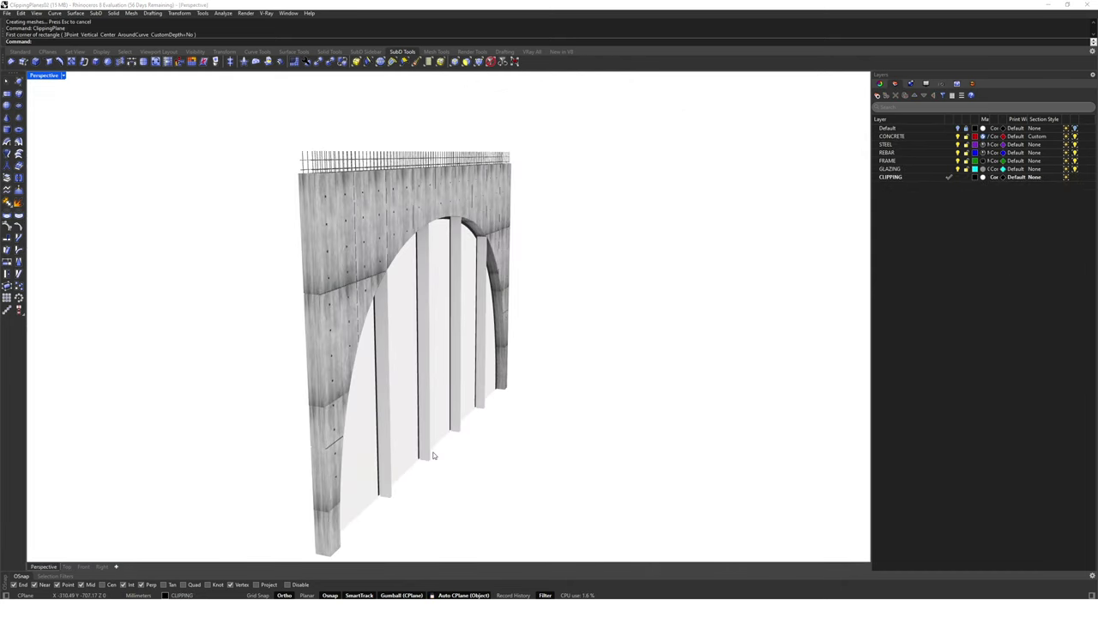
{"action": "scroll", "coordinate": [434, 455], "scroll_direction": "up", "scroll_amount": 6}
{"action": "left_click", "coordinate": [419, 459]}
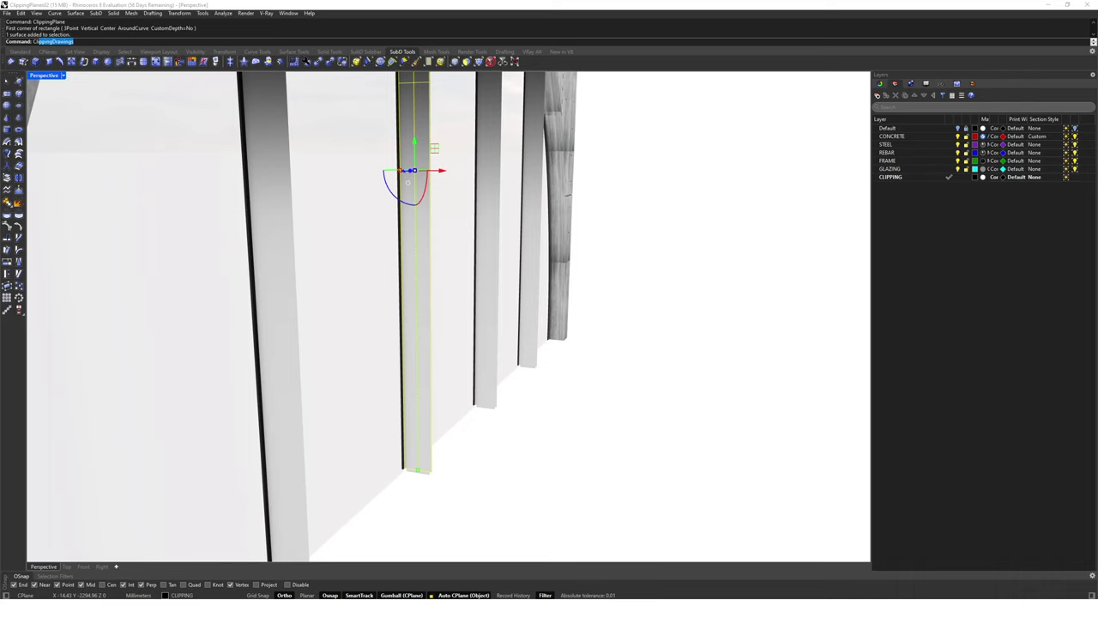
{"action": "left_click", "coordinate": [68, 72]}
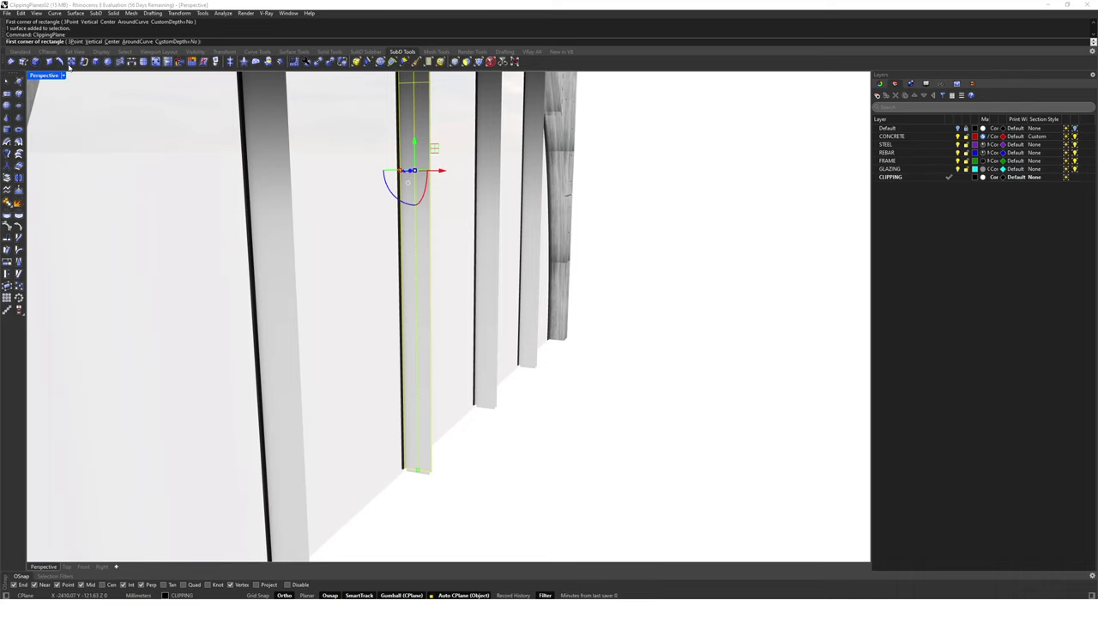
{"action": "left_click", "coordinate": [421, 374]}
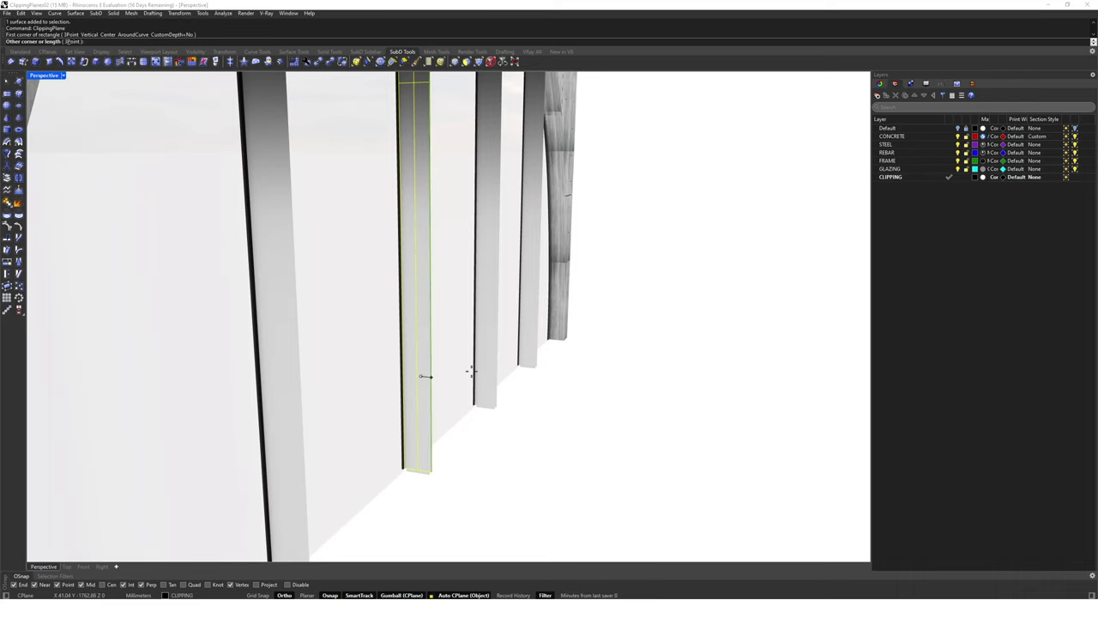
{"action": "left_click", "coordinate": [601, 252]}
{"action": "scroll", "coordinate": [601, 258], "scroll_direction": "down", "scroll_amount": 8}
- Set the clipping plane's clipped objects to Exclude Selected and exclude the STEEL layer from clipping
{"action": "left_click", "coordinate": [879, 85]}
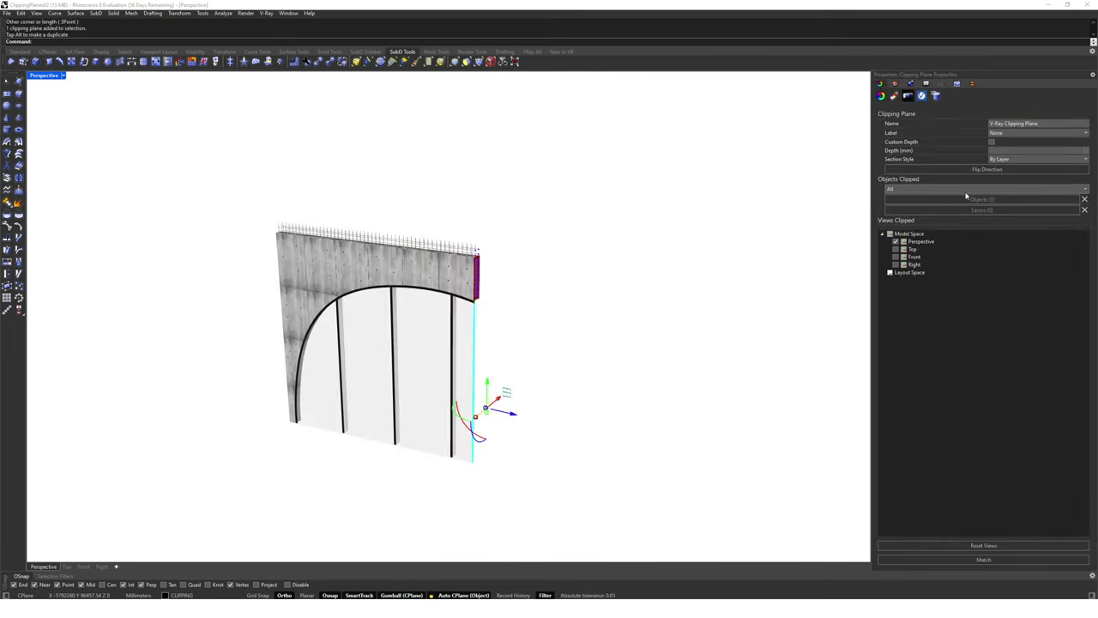
{"action": "left_click", "coordinate": [992, 190]}
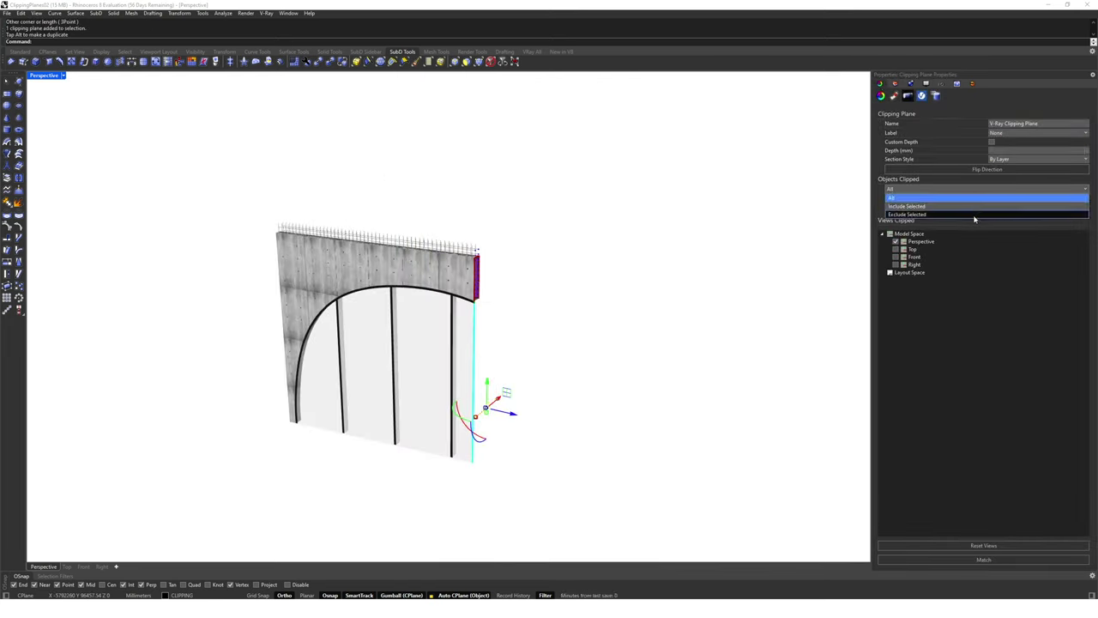
{"action": "left_click", "coordinate": [974, 214]}
{"action": "left_click", "coordinate": [978, 210]}
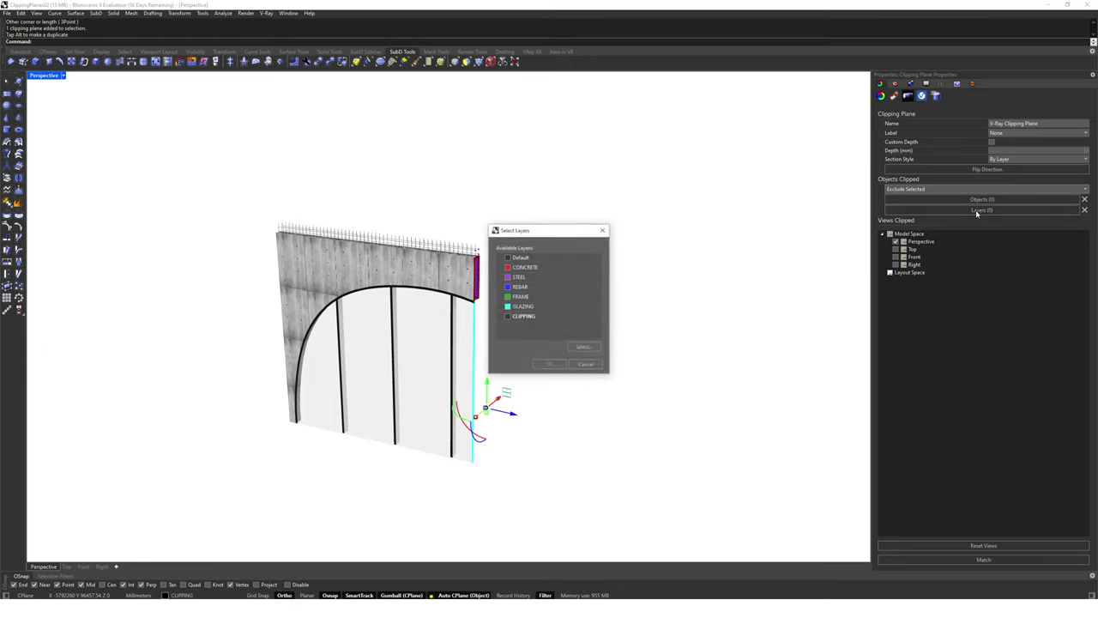
{"action": "left_click", "coordinate": [518, 278]}
{"action": "left_click", "coordinate": [550, 365]}
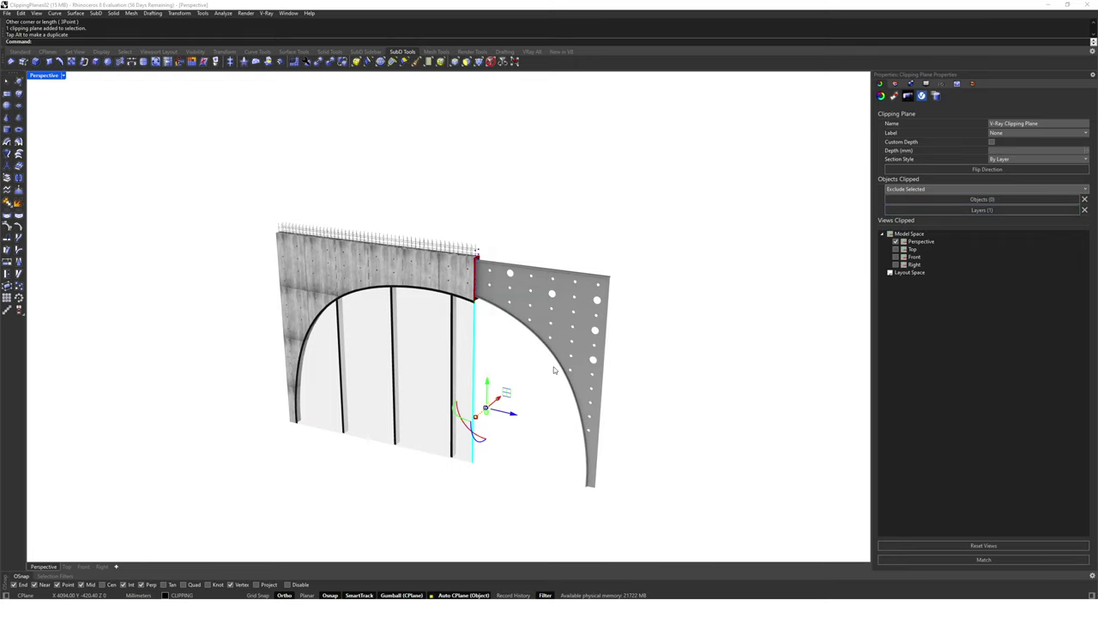